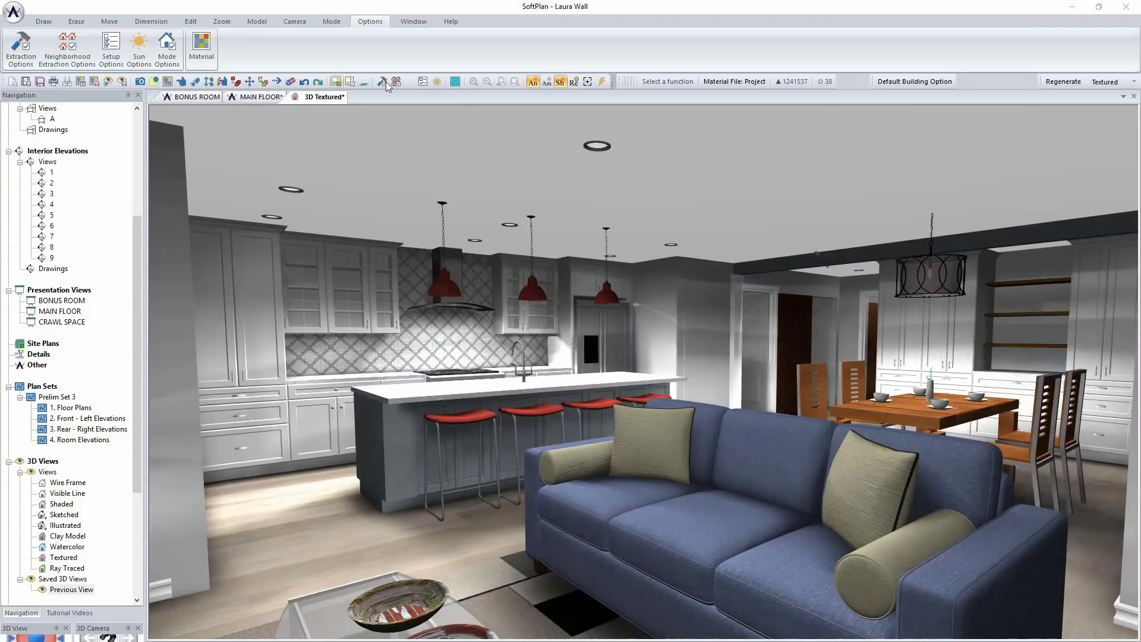
Examine the list of building options for the 3D model and leave it without changes
{"action": "left_click", "coordinate": [939, 83]}
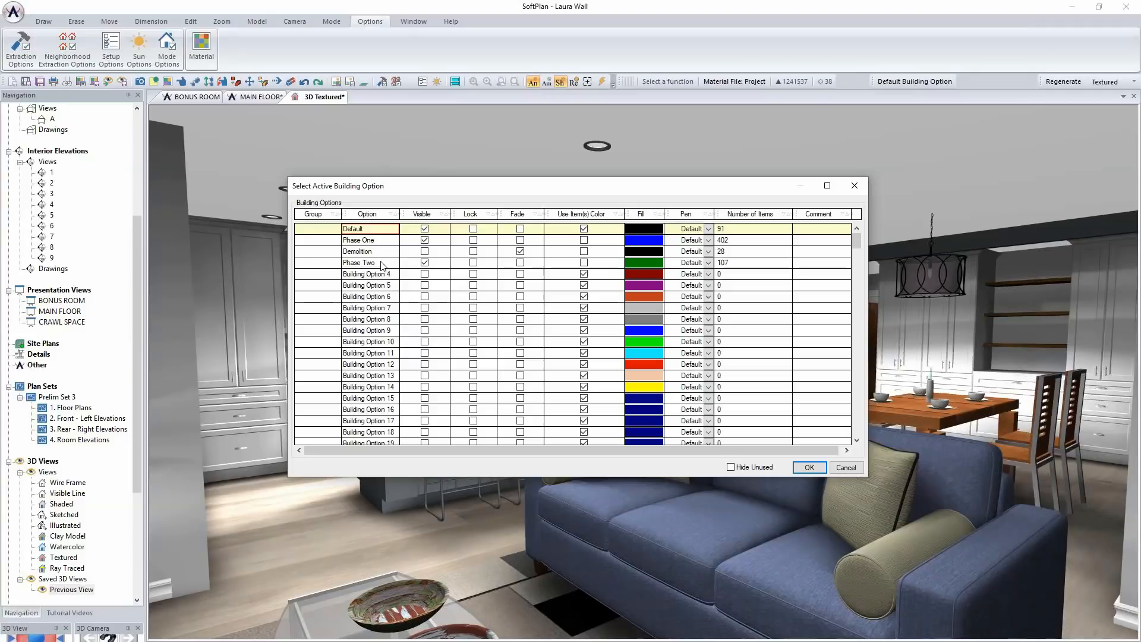
{"action": "left_click", "coordinate": [847, 468]}
In the MAIN FLOOR plan, hide the Phase Two and Phase One building options and make Demolition visible
{"action": "left_click", "coordinate": [254, 96]}
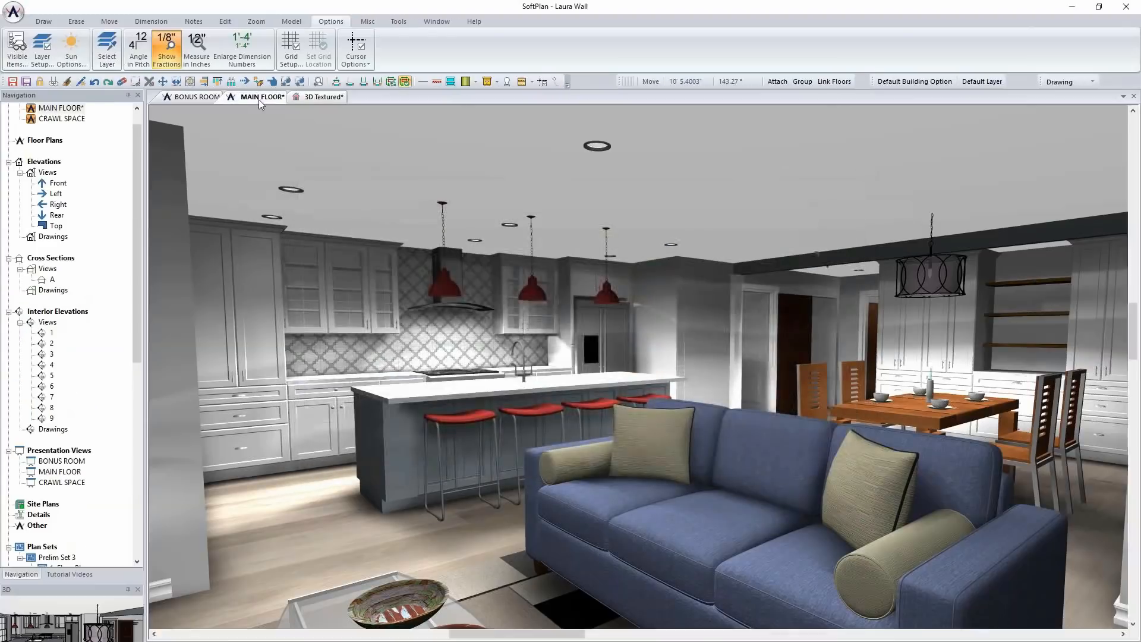
{"action": "scroll", "coordinate": [843, 277], "scroll_direction": "down", "scroll_amount": 3}
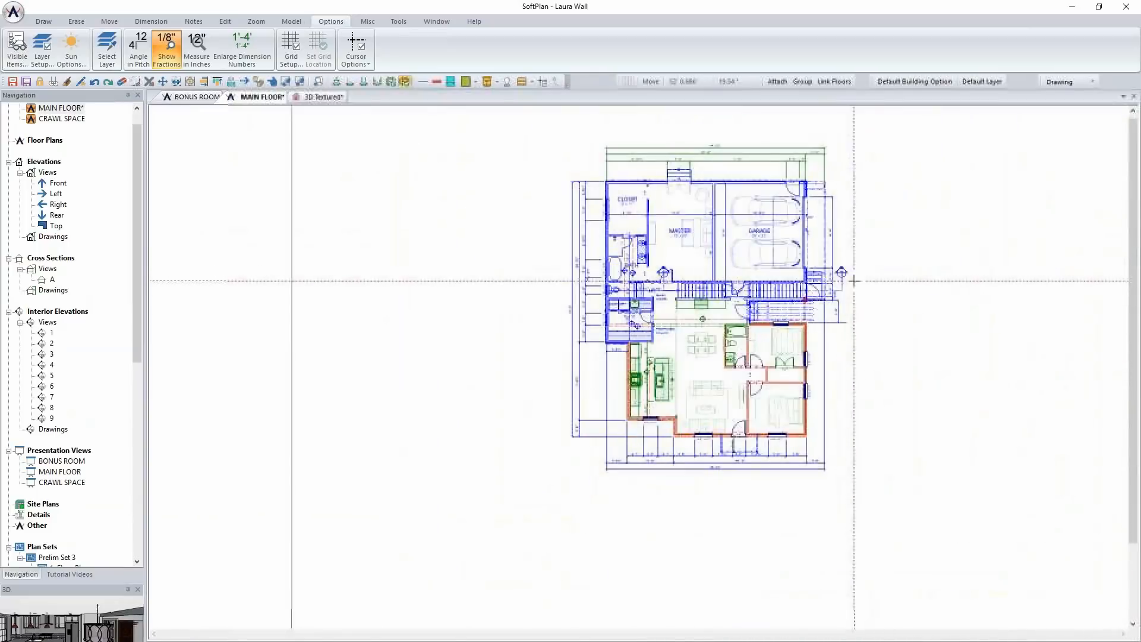
{"action": "scroll", "coordinate": [638, 357], "scroll_direction": "up", "scroll_amount": 2}
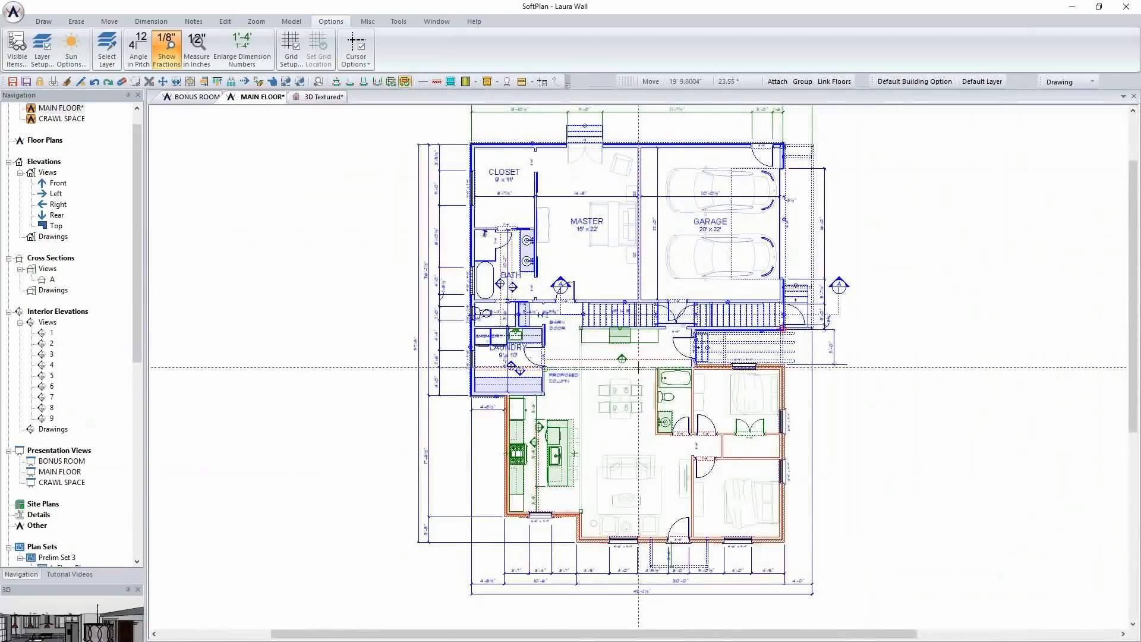
{"action": "middle_click_drag", "start_coordinate": [638, 367], "coordinate": [632, 382]}
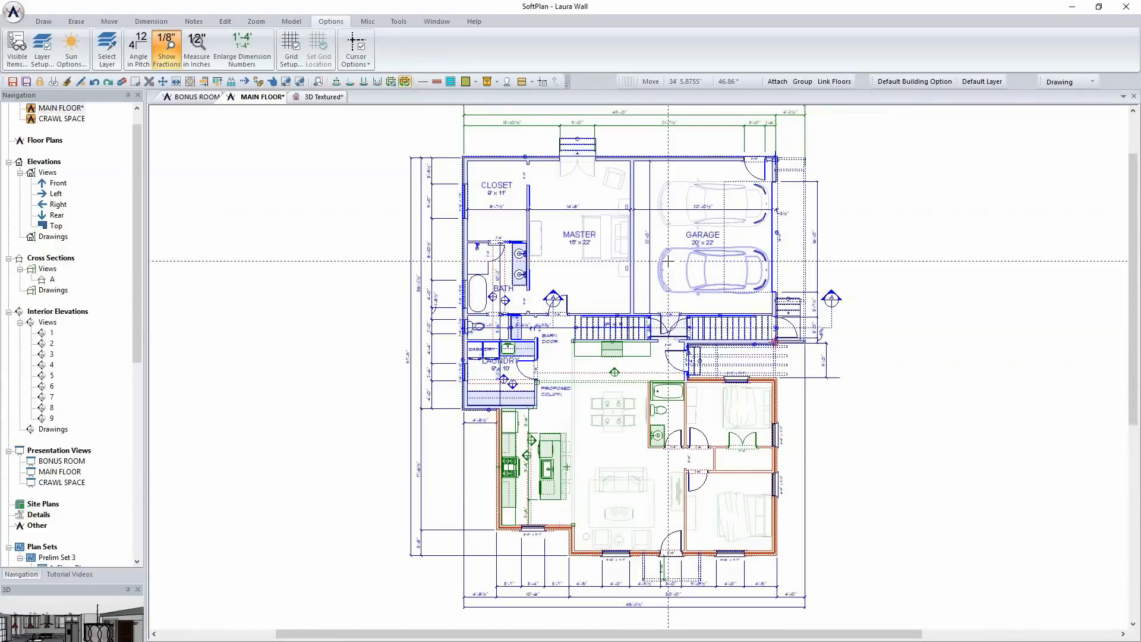
{"action": "scroll", "coordinate": [668, 260], "scroll_direction": "up", "scroll_amount": 3}
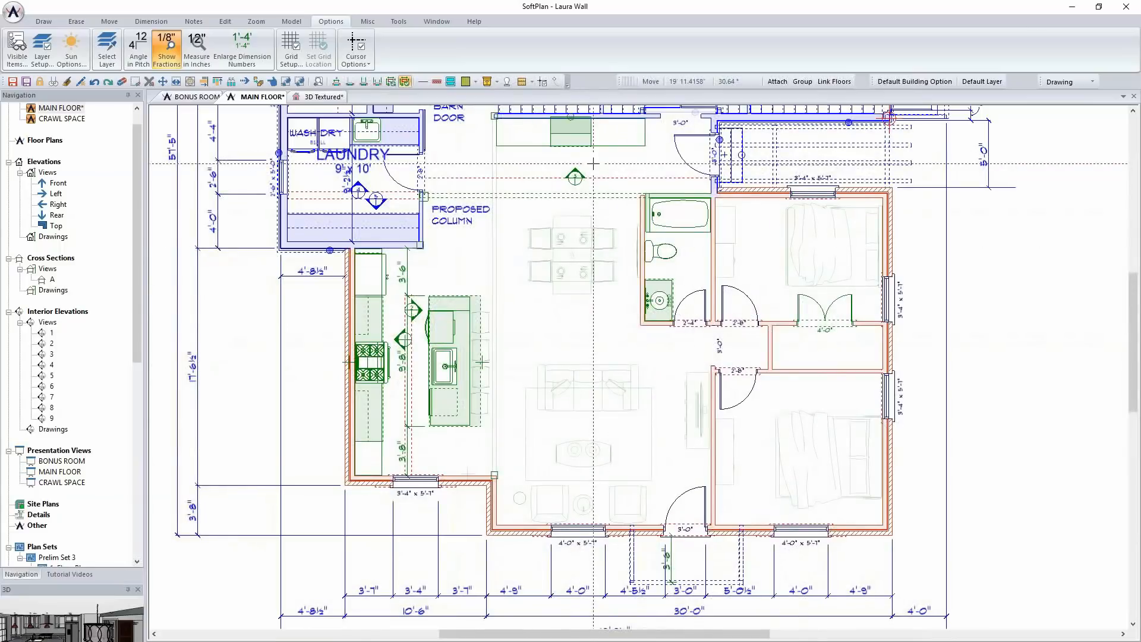
{"action": "left_click", "coordinate": [915, 81]}
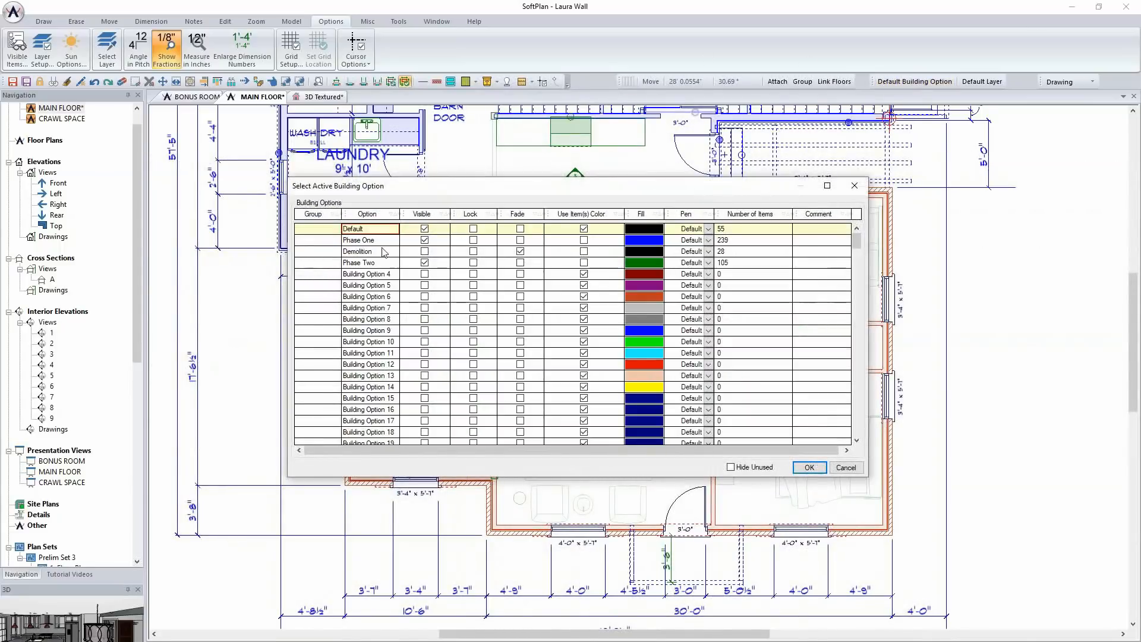
{"action": "left_click", "coordinate": [425, 263]}
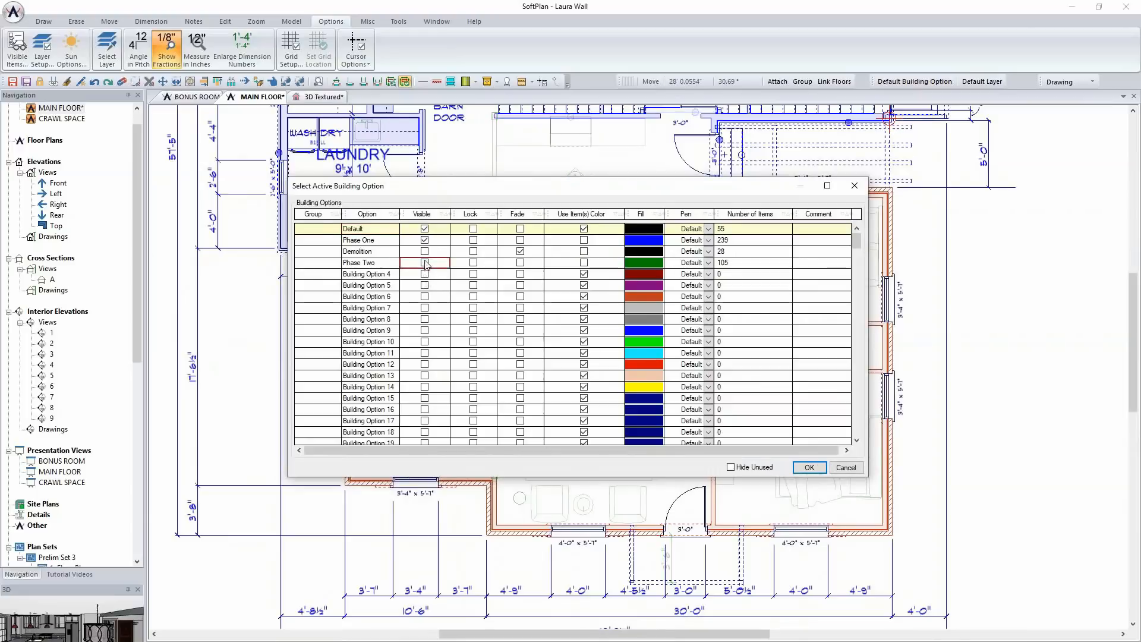
{"action": "left_click", "coordinate": [426, 243]}
{"action": "left_click", "coordinate": [425, 240]}
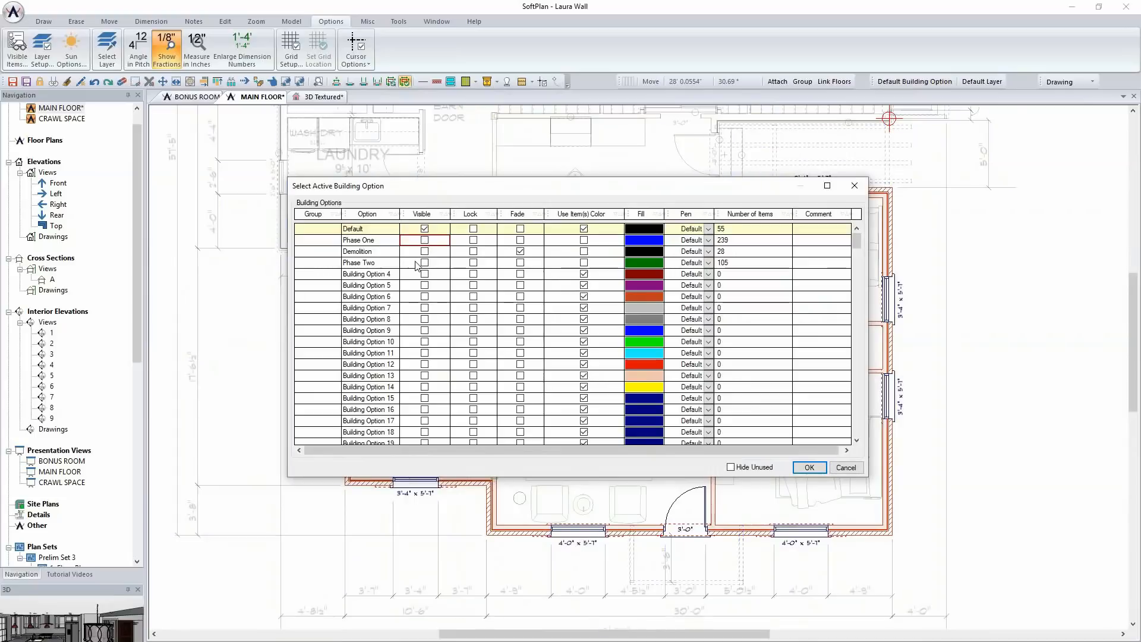
{"action": "left_click", "coordinate": [425, 251]}
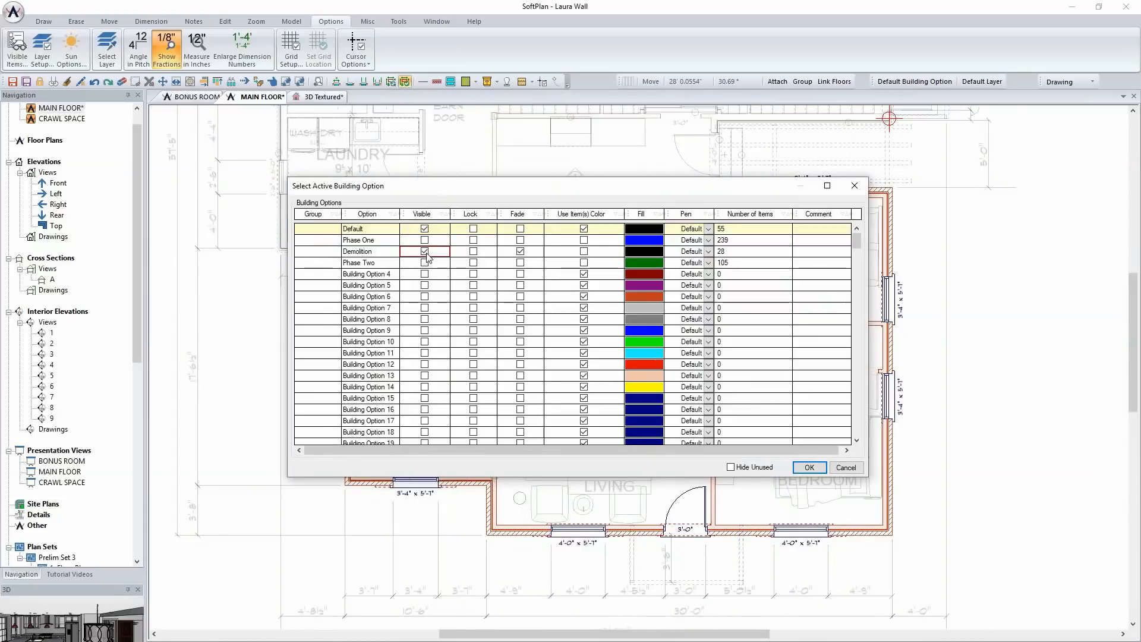
{"action": "left_click", "coordinate": [809, 469]}
{"action": "middle_click_drag", "start_coordinate": [698, 407], "coordinate": [688, 383]}
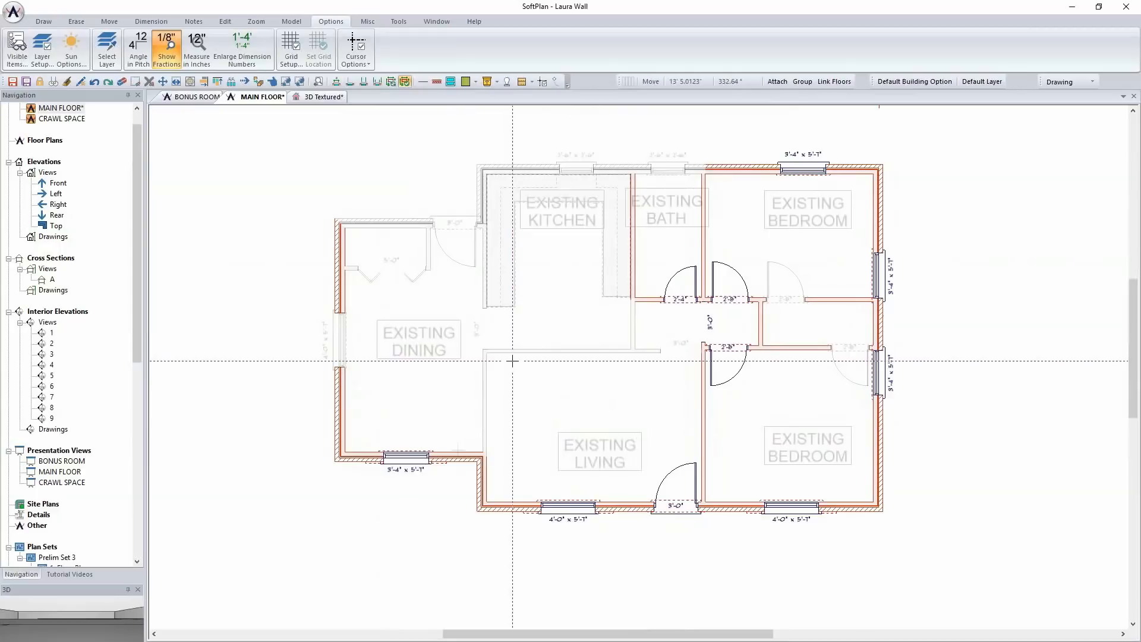
Return to the 3D Textured view and check which building options are visible there
{"action": "left_click", "coordinate": [324, 96]}
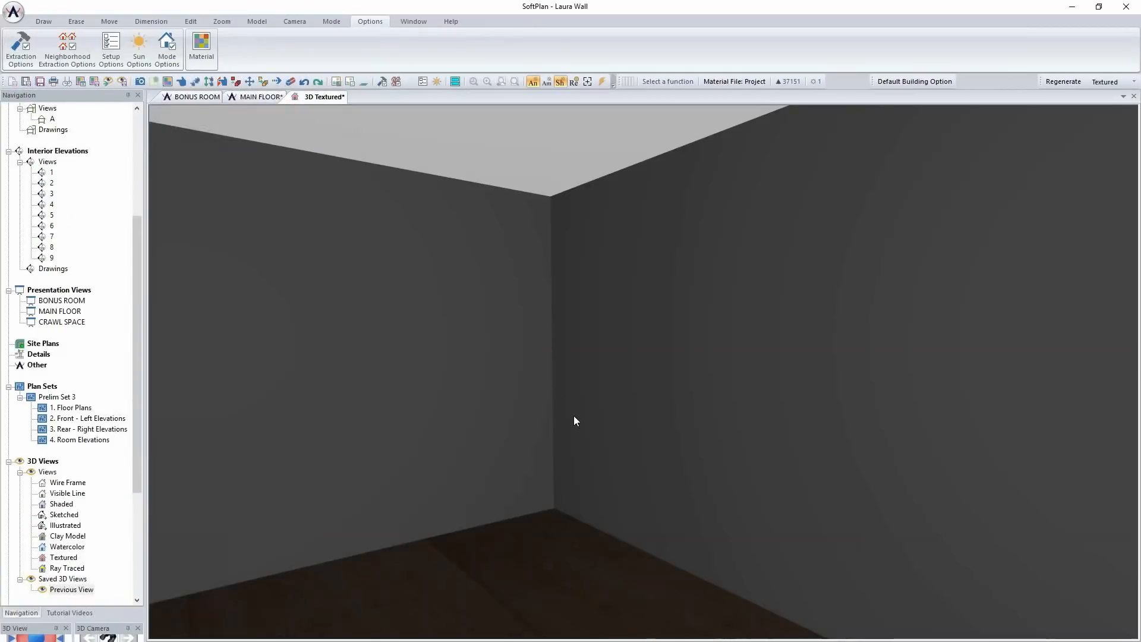
{"action": "left_click", "coordinate": [938, 83]}
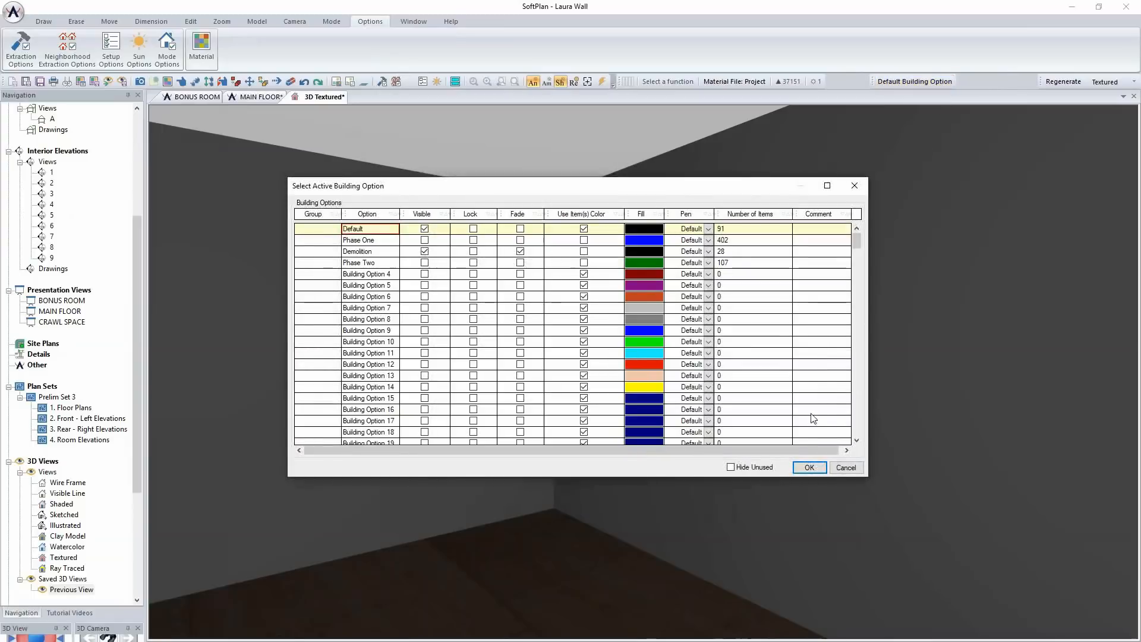
{"action": "left_click", "coordinate": [808, 468]}
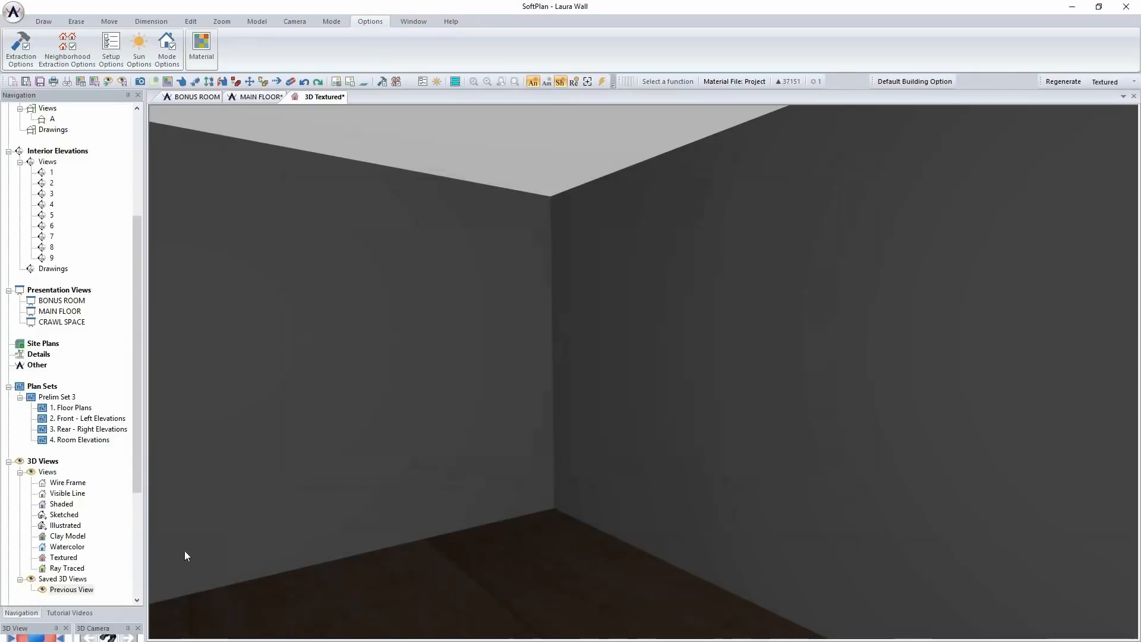
Enlarge the 3D camera controls and examine the existing house from outside at several angles, ending on the front
{"action": "left_click_drag", "start_coordinate": [78, 620], "coordinate": [78, 573]}
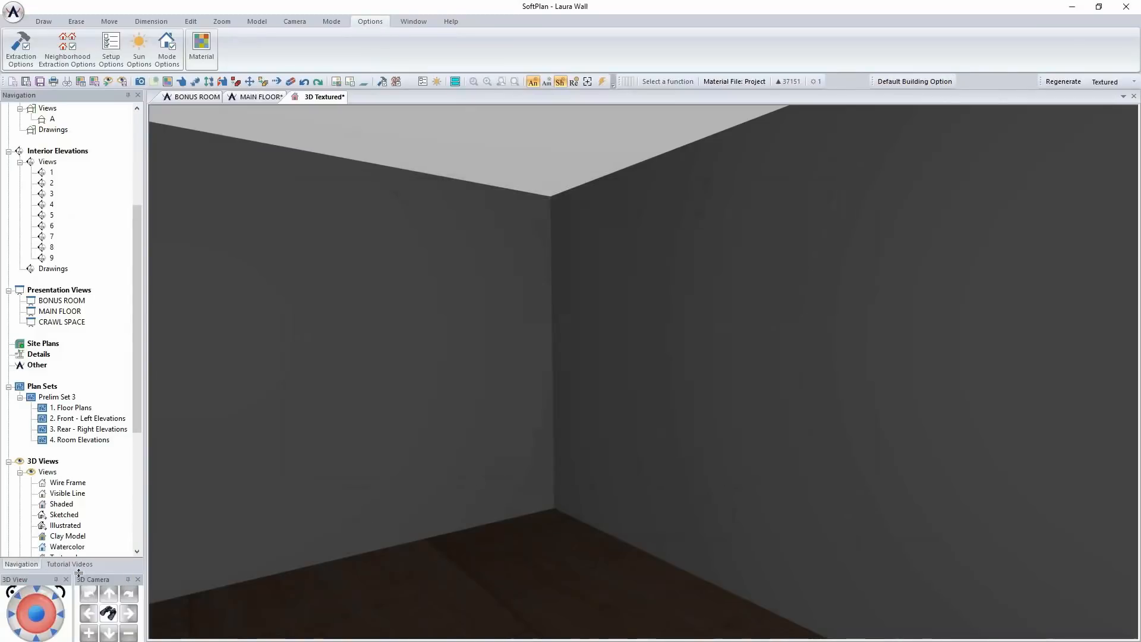
{"action": "left_click", "coordinate": [57, 632]}
{"action": "scroll", "coordinate": [566, 543], "scroll_direction": "down", "scroll_amount": 4}
{"action": "middle_click_drag", "start_coordinate": [566, 543], "coordinate": [583, 525]}
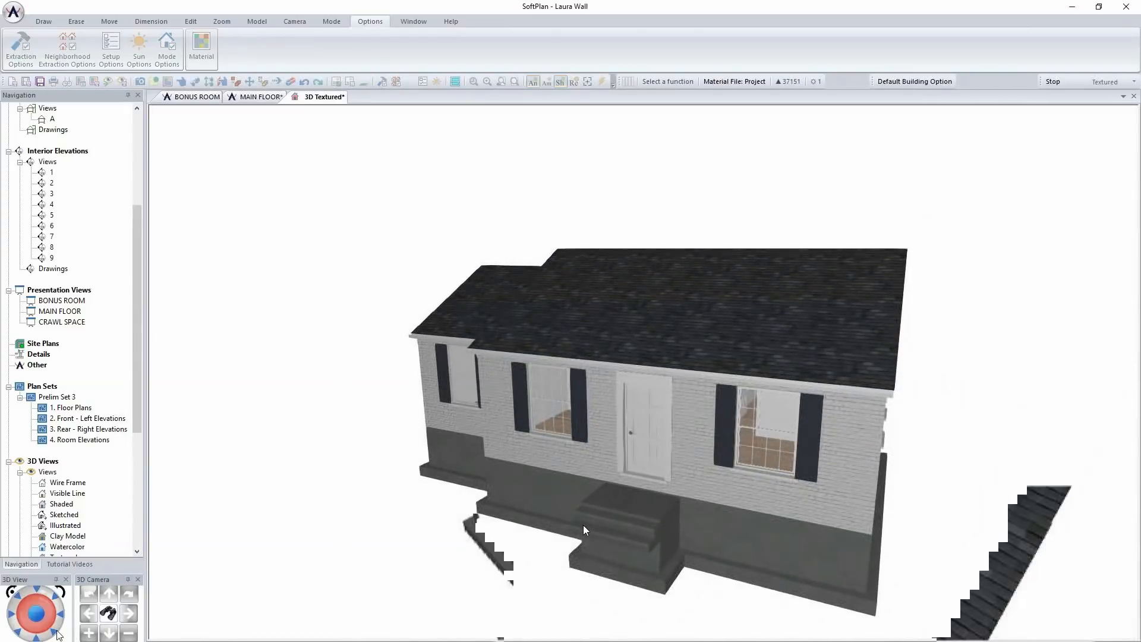
{"action": "scroll", "coordinate": [583, 525], "scroll_direction": "up", "scroll_amount": 3}
{"action": "middle_click_drag", "start_coordinate": [570, 459], "coordinate": [552, 442]}
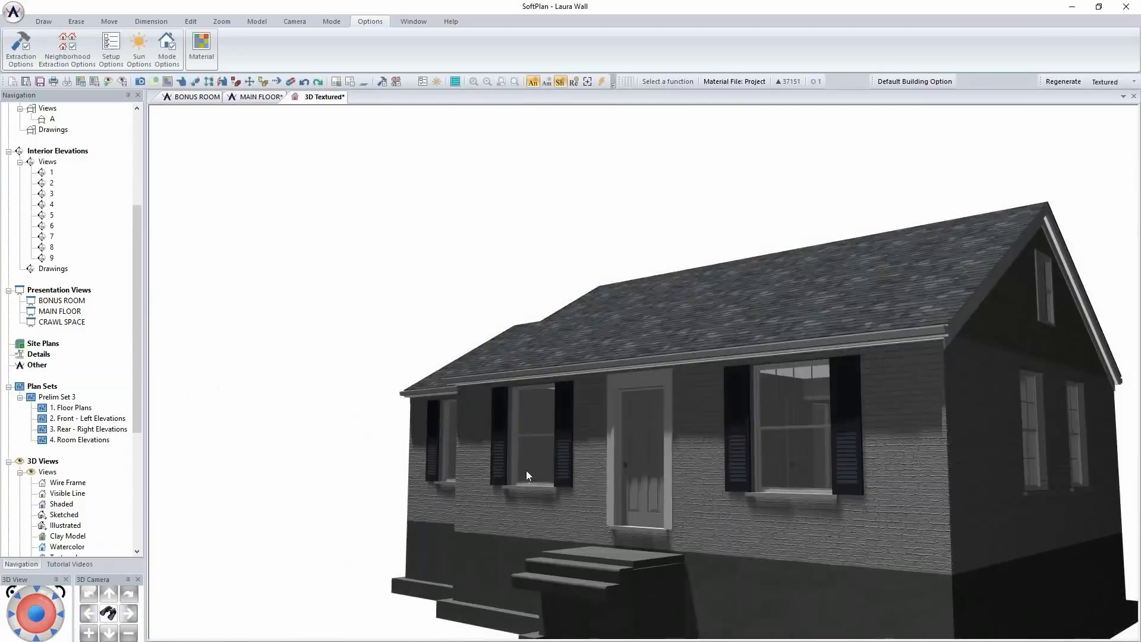
{"action": "middle_click_drag", "start_coordinate": [526, 470], "coordinate": [550, 444]}
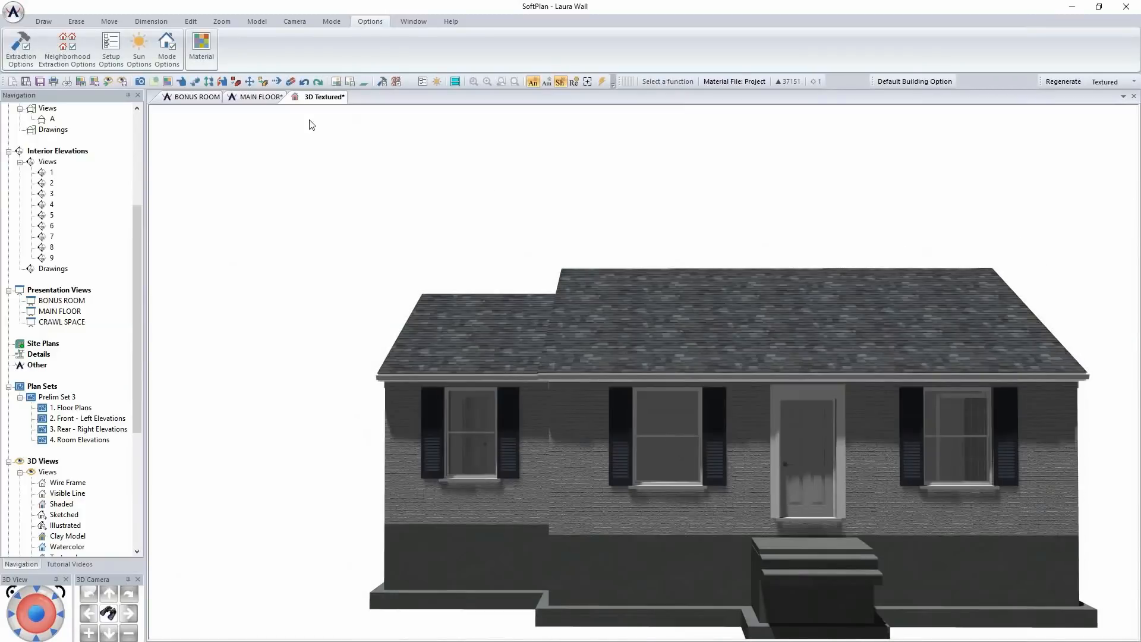
In the MAIN FLOOR plan, inspect the building option assigned to the 2x4/Brick wall beside the existing kitchen, without changing it
{"action": "left_click", "coordinate": [254, 99]}
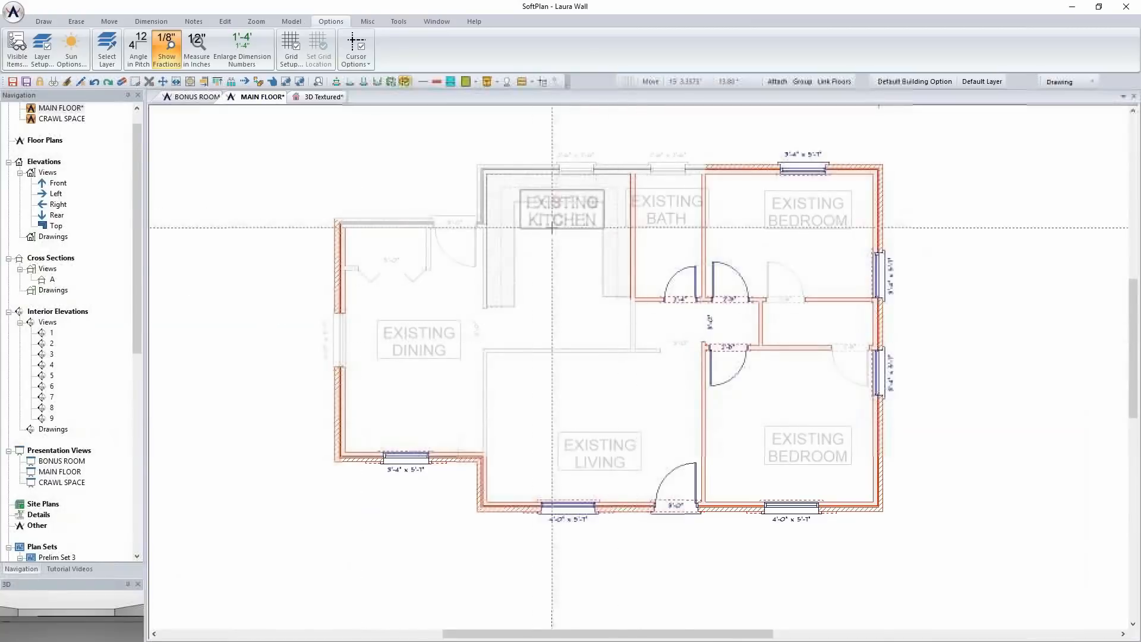
{"action": "right_click", "coordinate": [481, 187]}
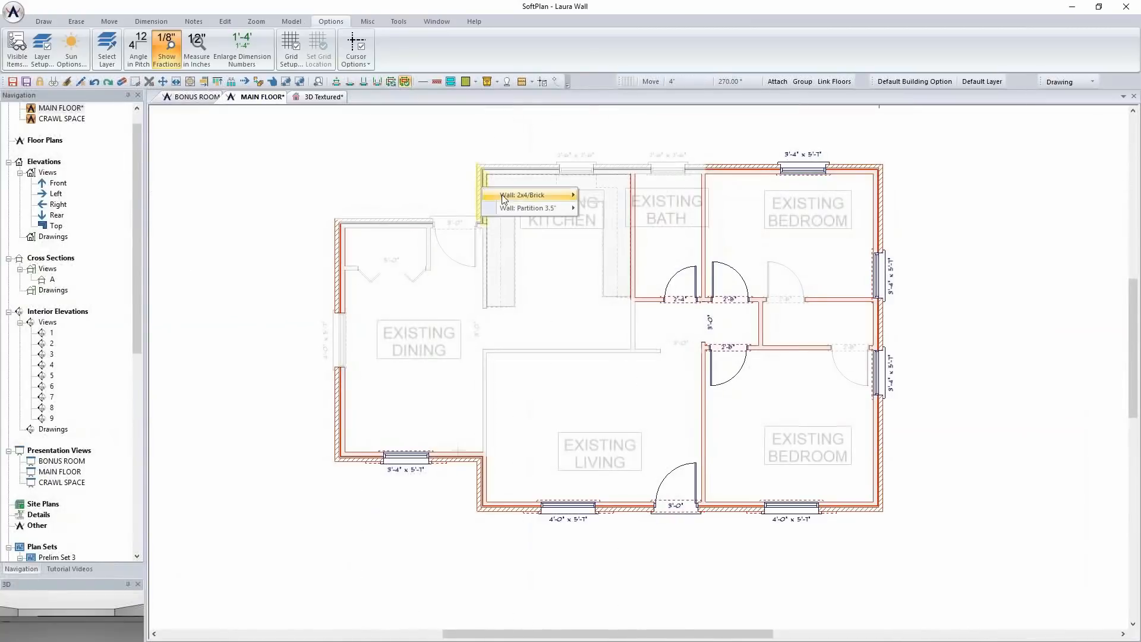
{"action": "mouse_move", "coordinate": [519, 202]}
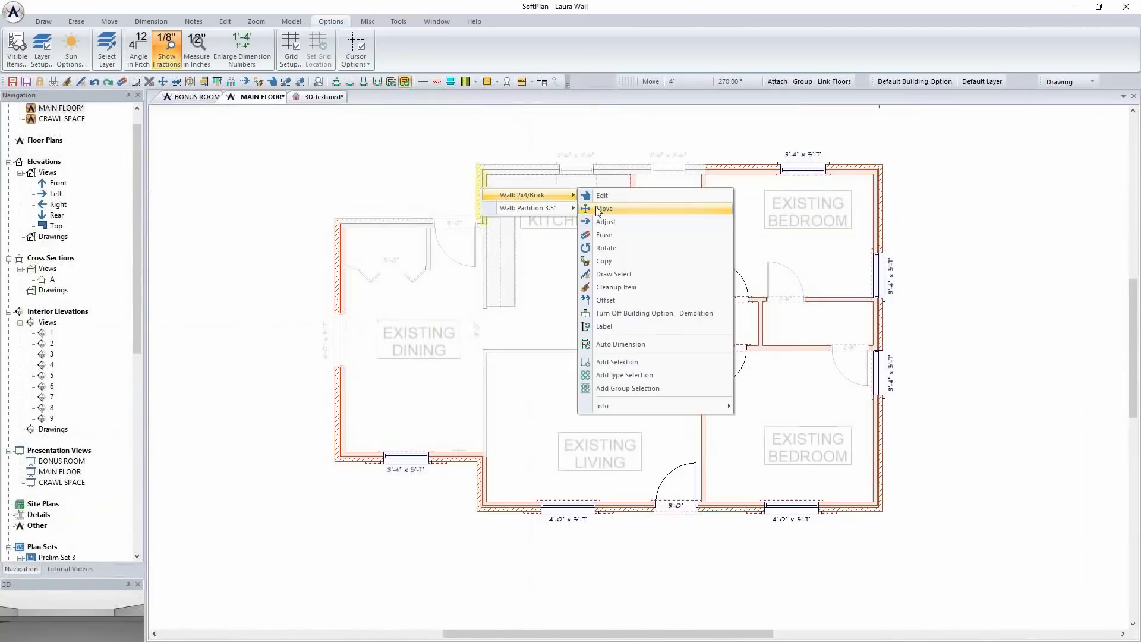
{"action": "left_click", "coordinate": [629, 198]}
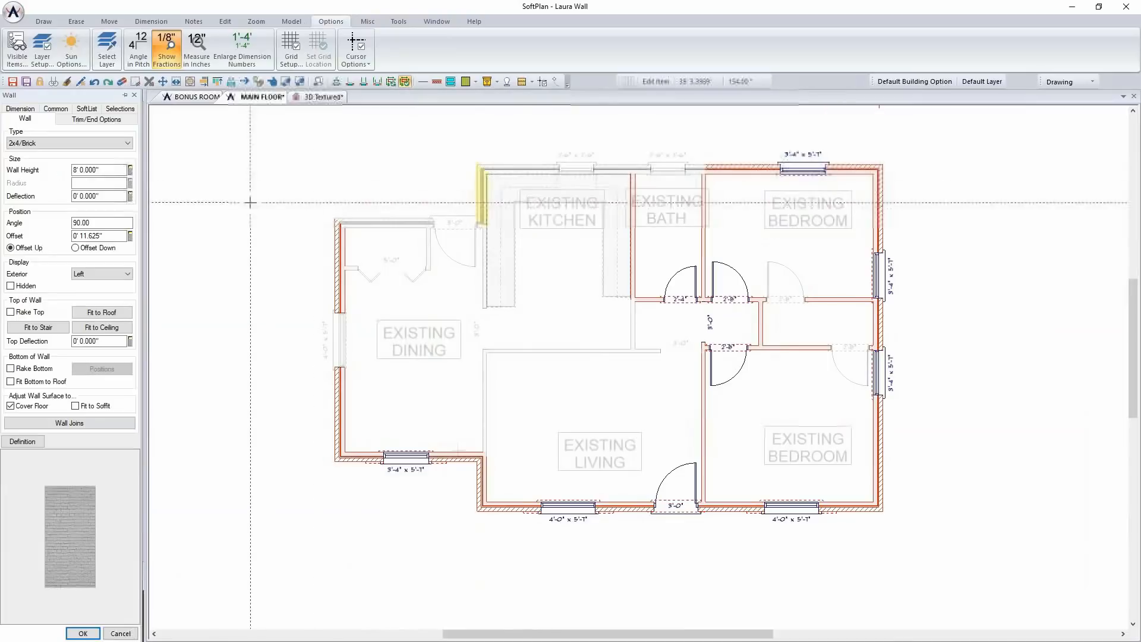
{"action": "left_click", "coordinate": [56, 108]}
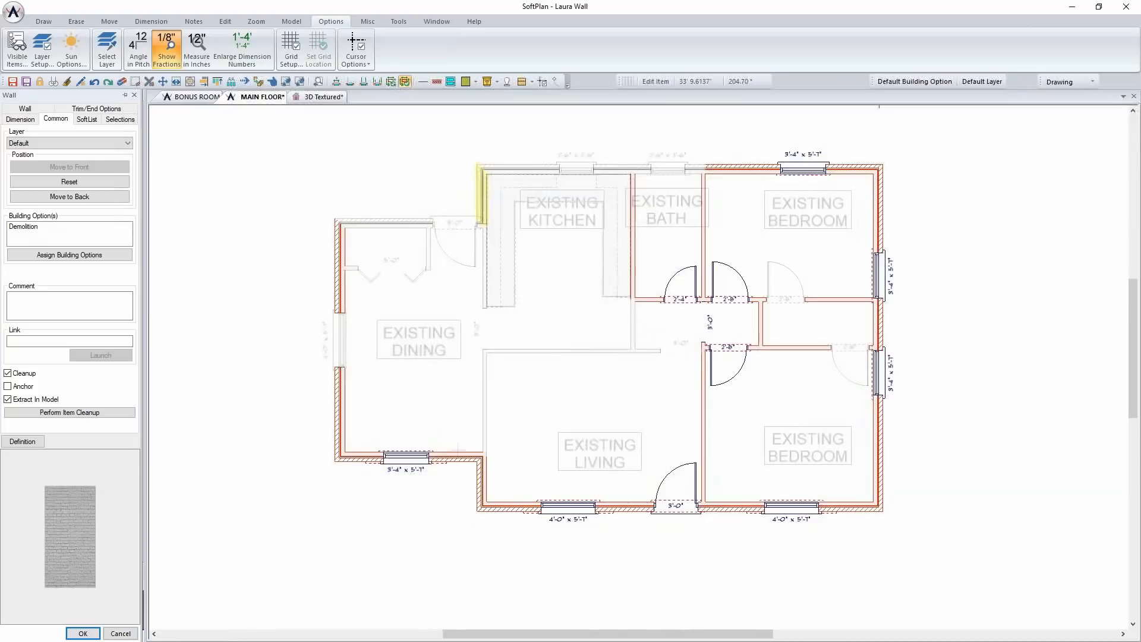
{"action": "left_click", "coordinate": [120, 633]}
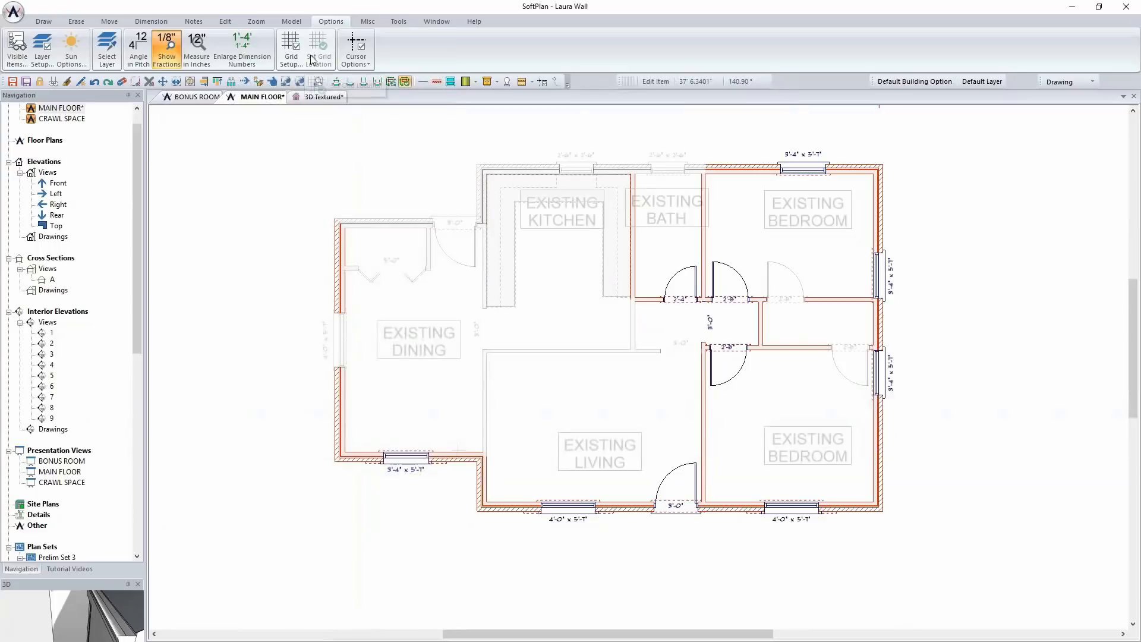
Rename Building Option 4 as Friday Class in the project's building options
{"action": "left_click", "coordinate": [291, 21]}
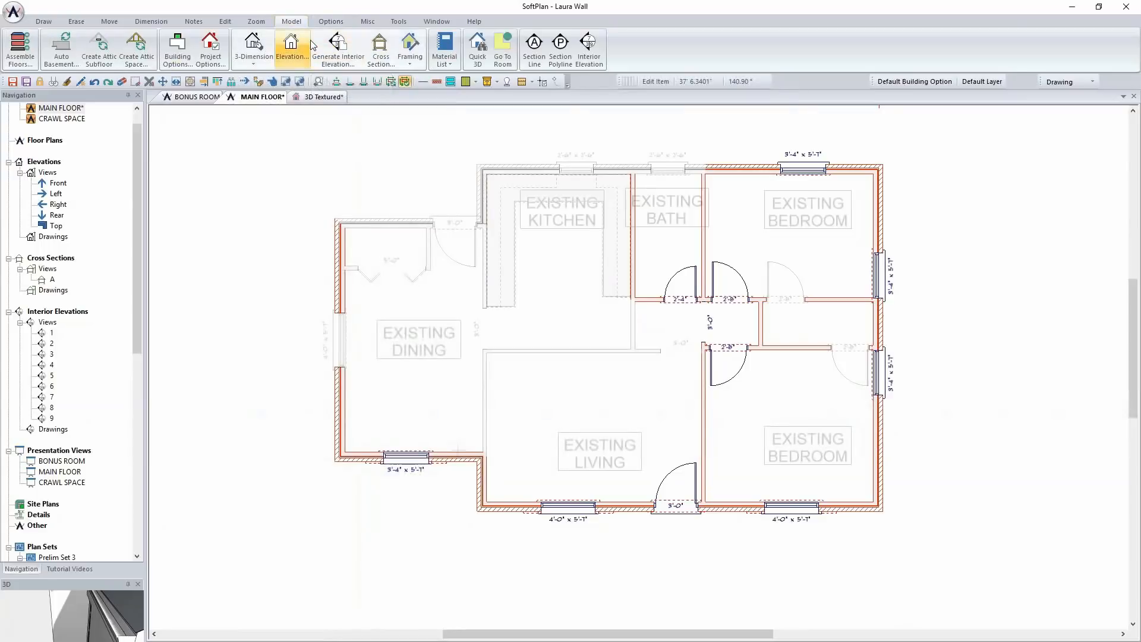
{"action": "left_click", "coordinate": [184, 51]}
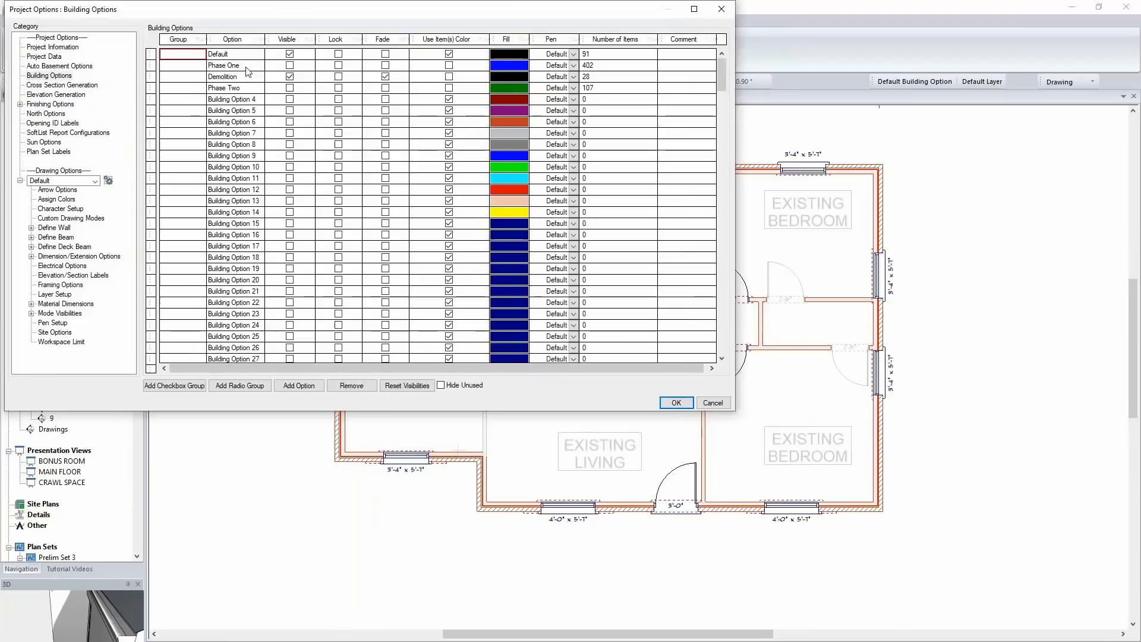
{"action": "left_click", "coordinate": [250, 101]}
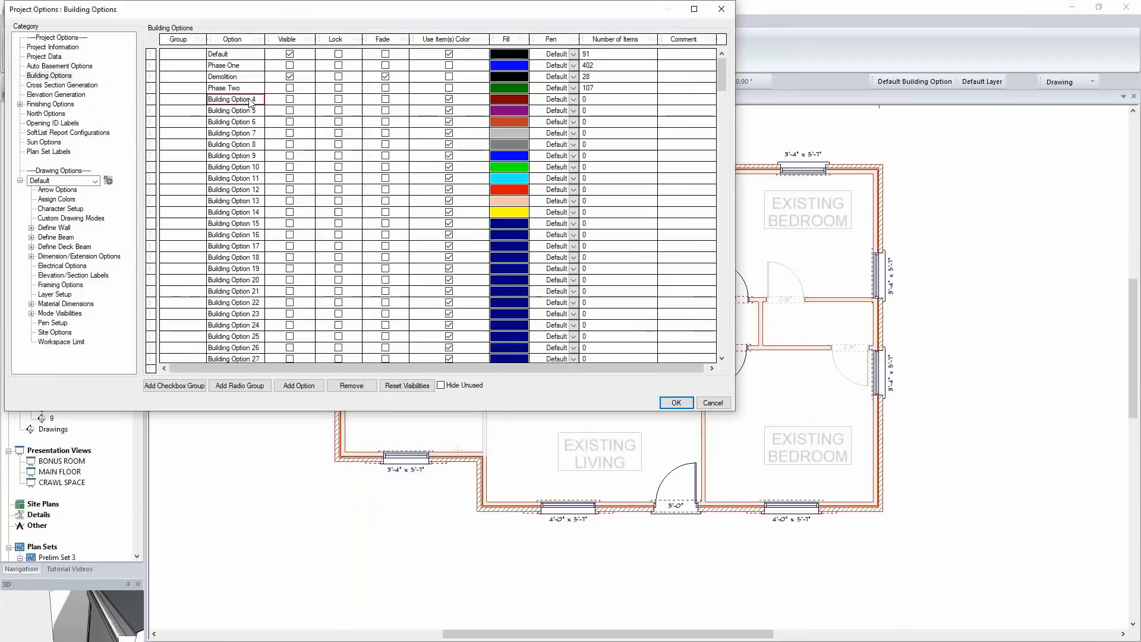
{"action": "left_click", "coordinate": [261, 99]}
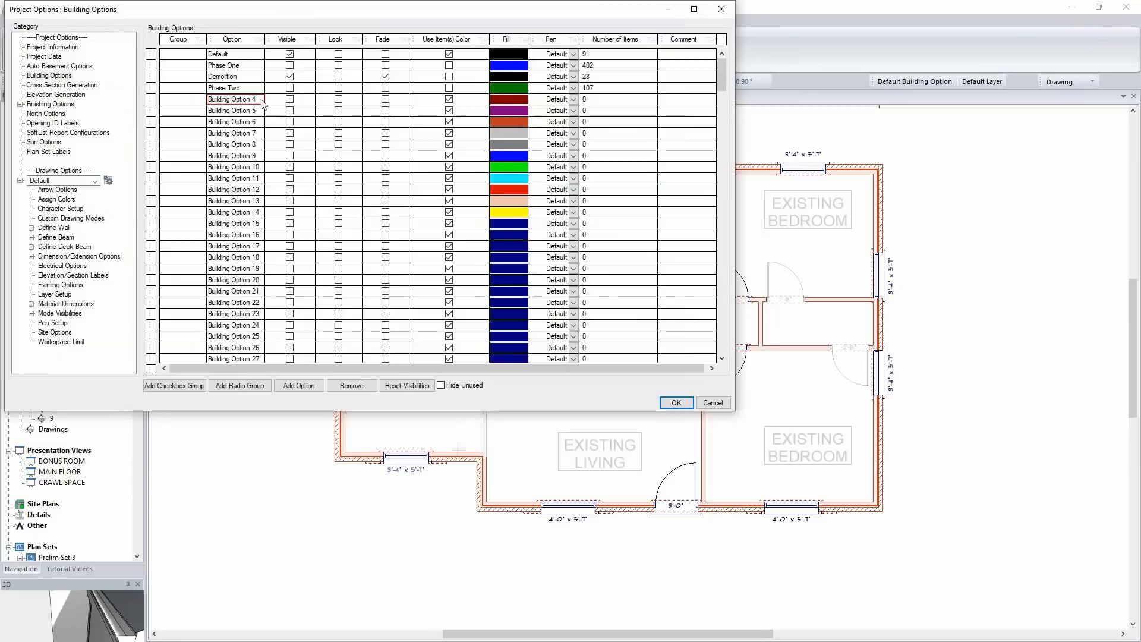
{"action": "key", "text": "ctrl+a"}
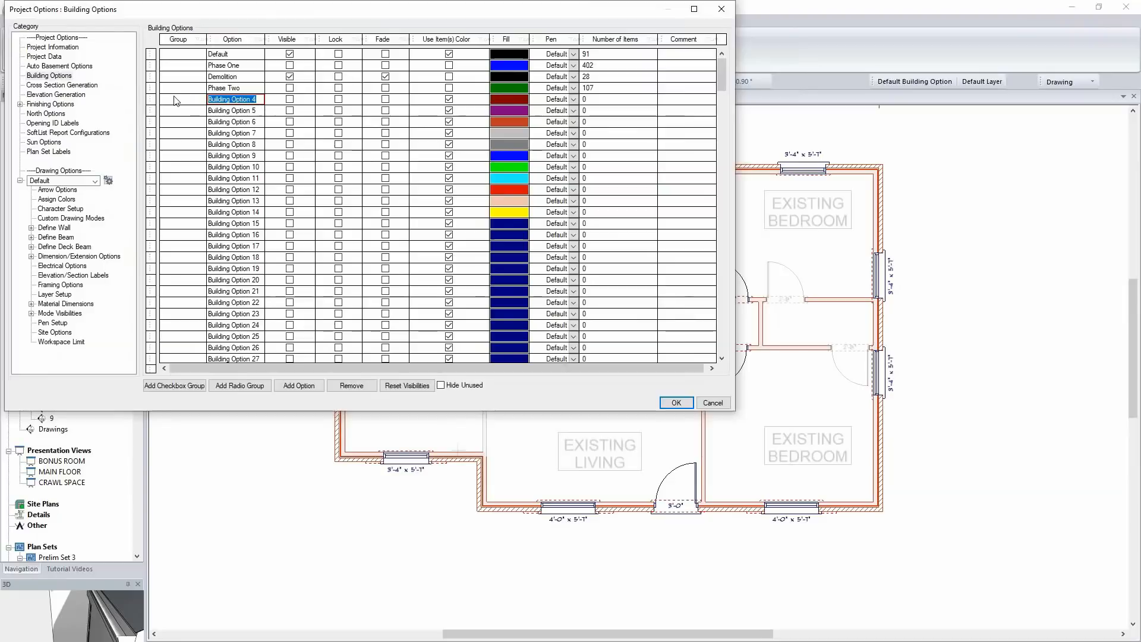
{"action": "type", "text": "Friday Class"}
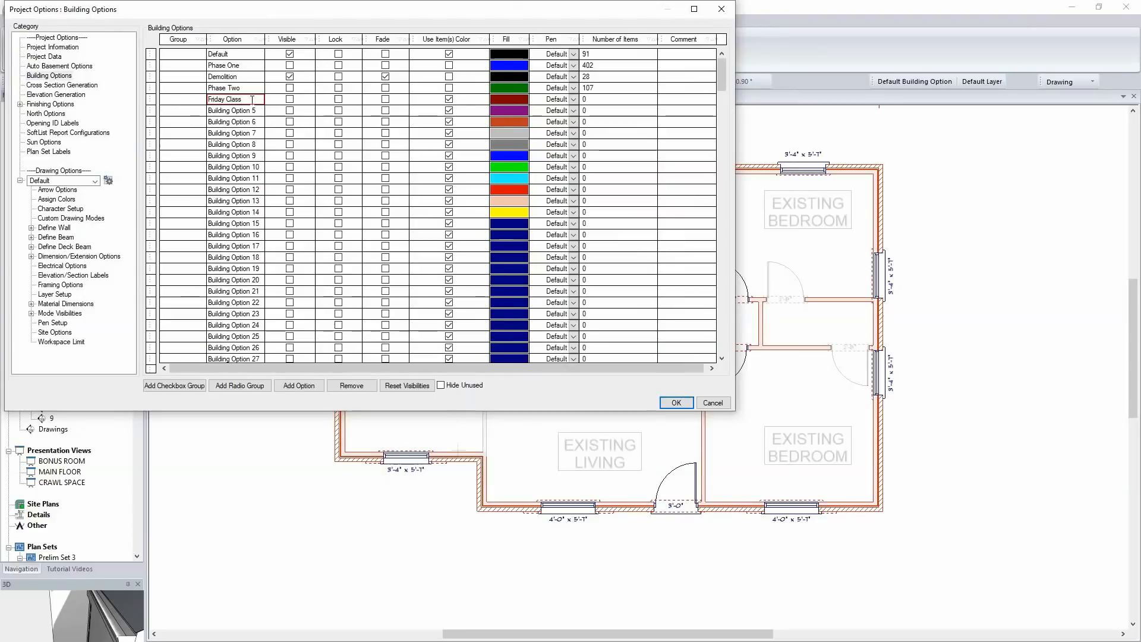
Make the Friday Class option visible, turn off its item colors, set its fill to teal, and apply the project options
{"action": "left_click", "coordinate": [290, 100]}
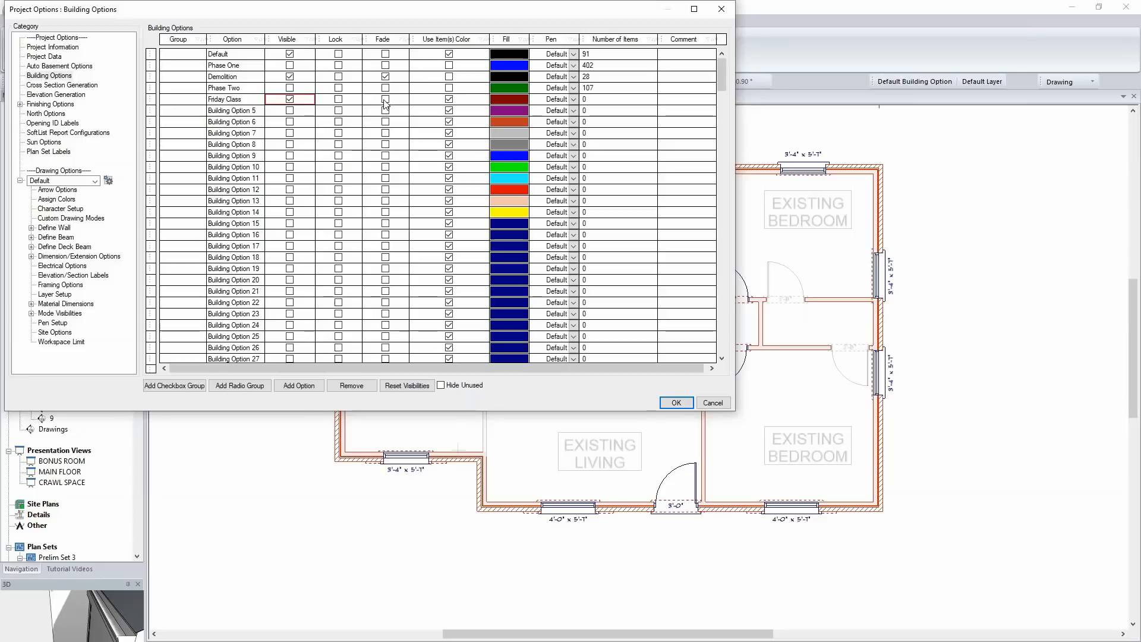
{"action": "left_click", "coordinate": [449, 101]}
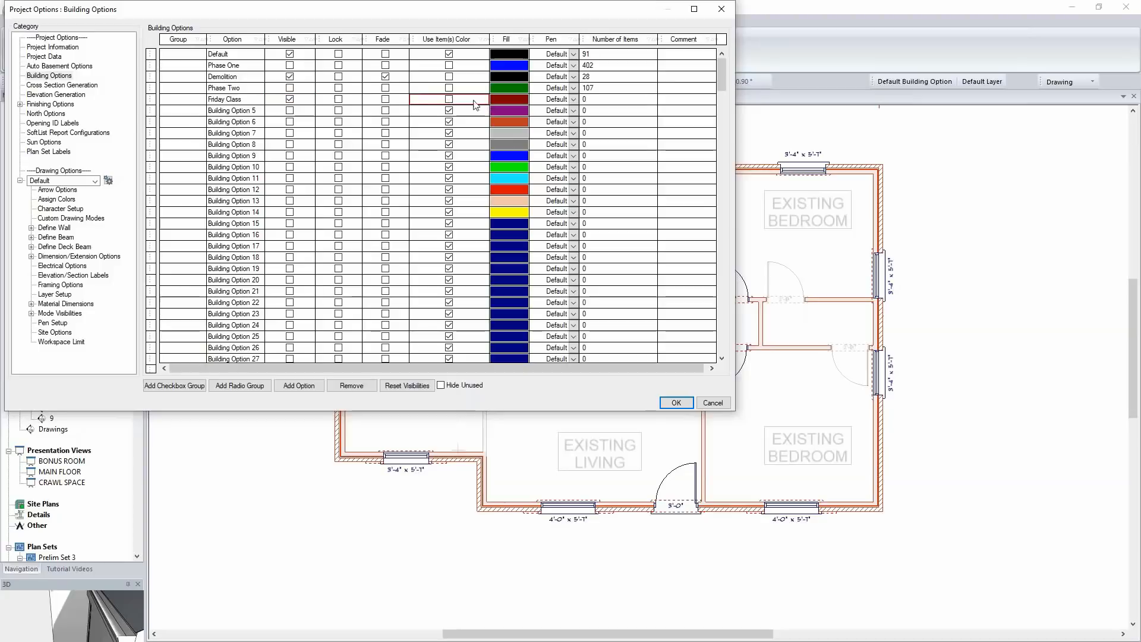
{"action": "left_click", "coordinate": [501, 99]}
{"action": "left_click", "coordinate": [502, 98]}
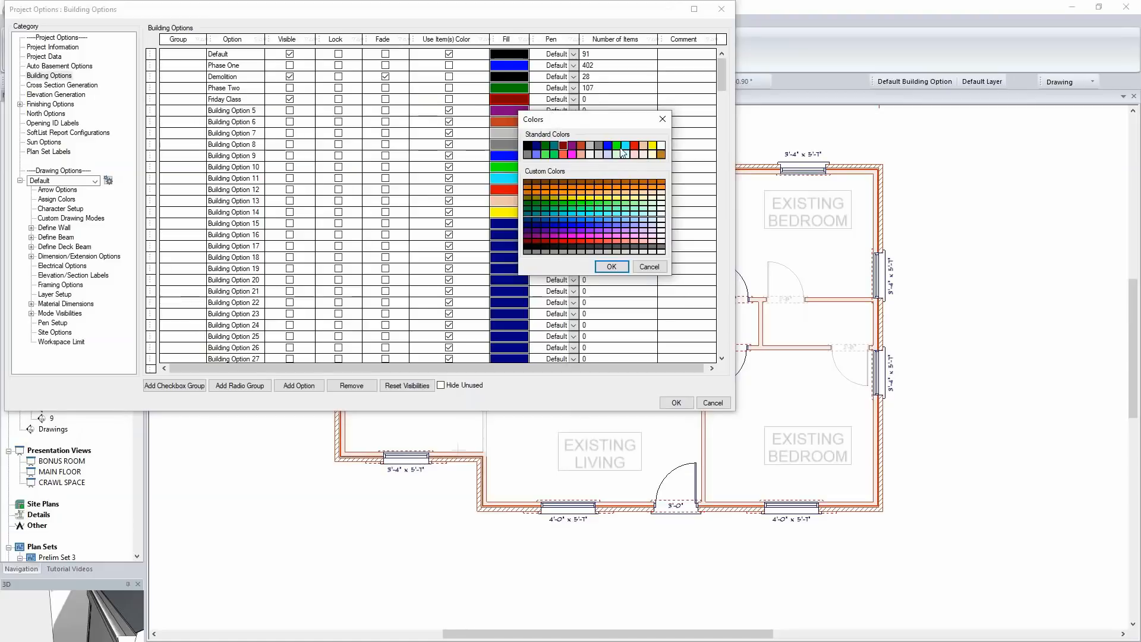
{"action": "left_click", "coordinate": [556, 151]}
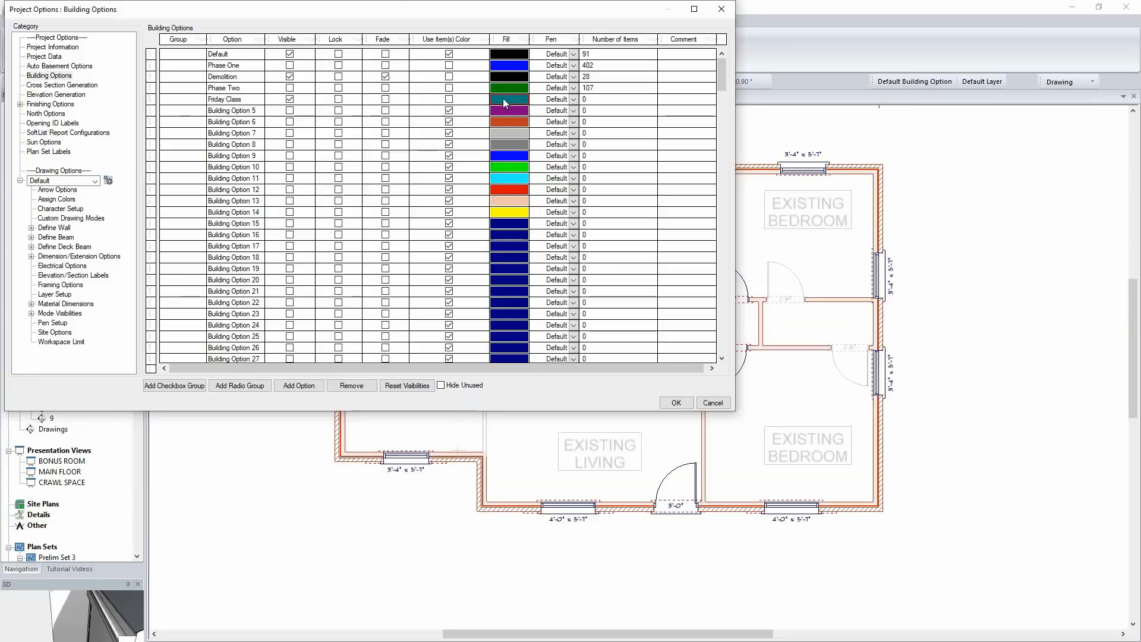
{"action": "left_click", "coordinate": [675, 401]}
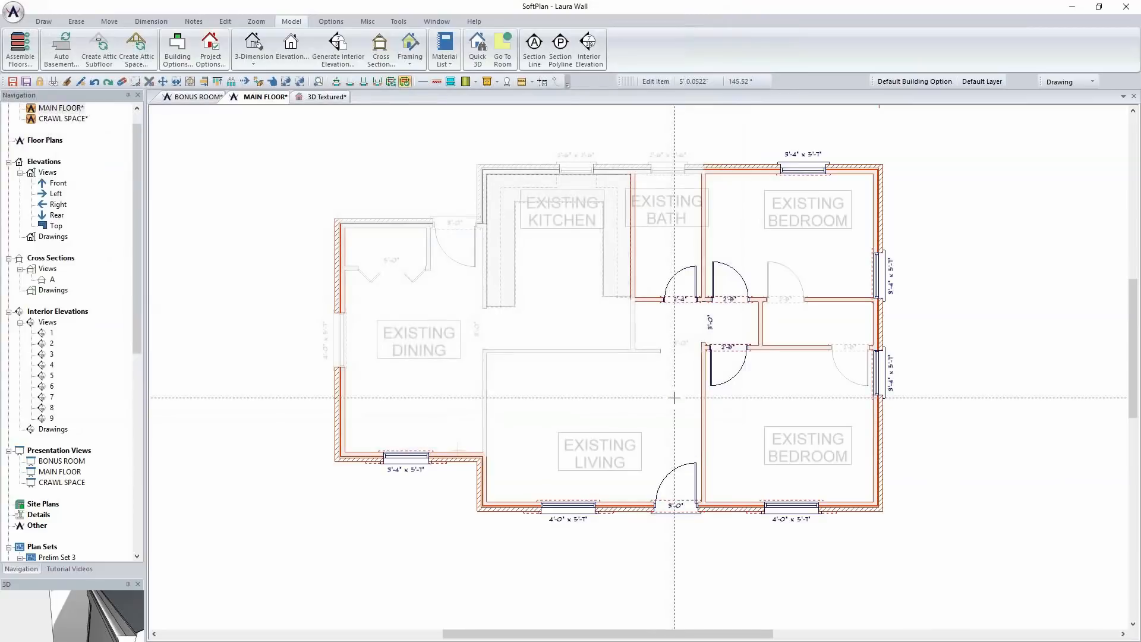
Make Friday Class the active building option for newly drawn items
{"action": "left_click", "coordinate": [918, 82]}
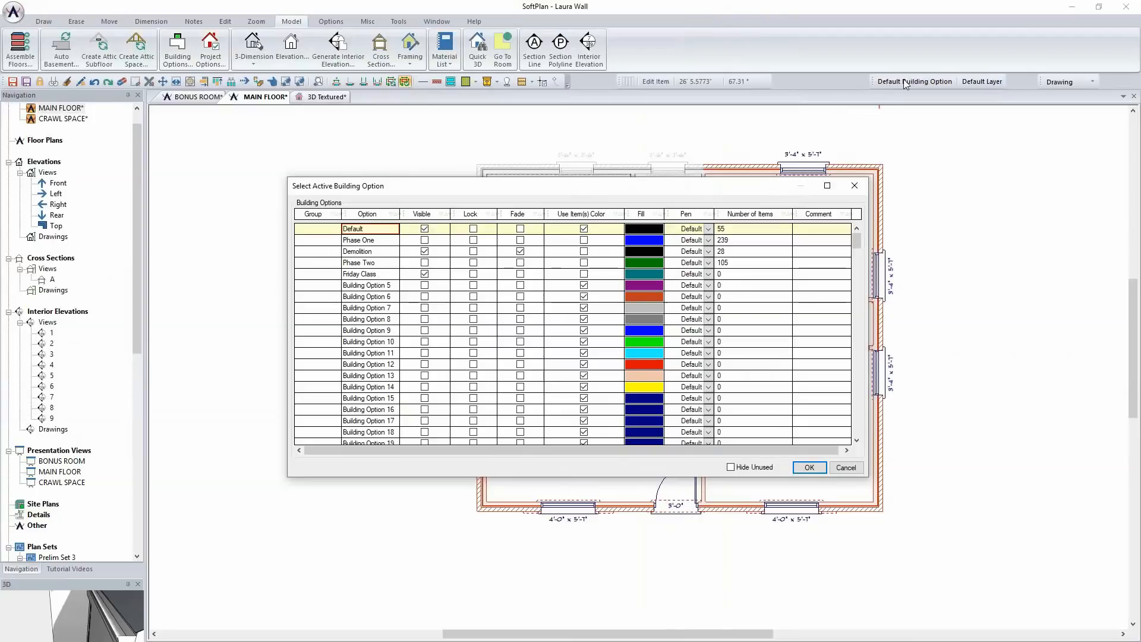
{"action": "left_click", "coordinate": [383, 275]}
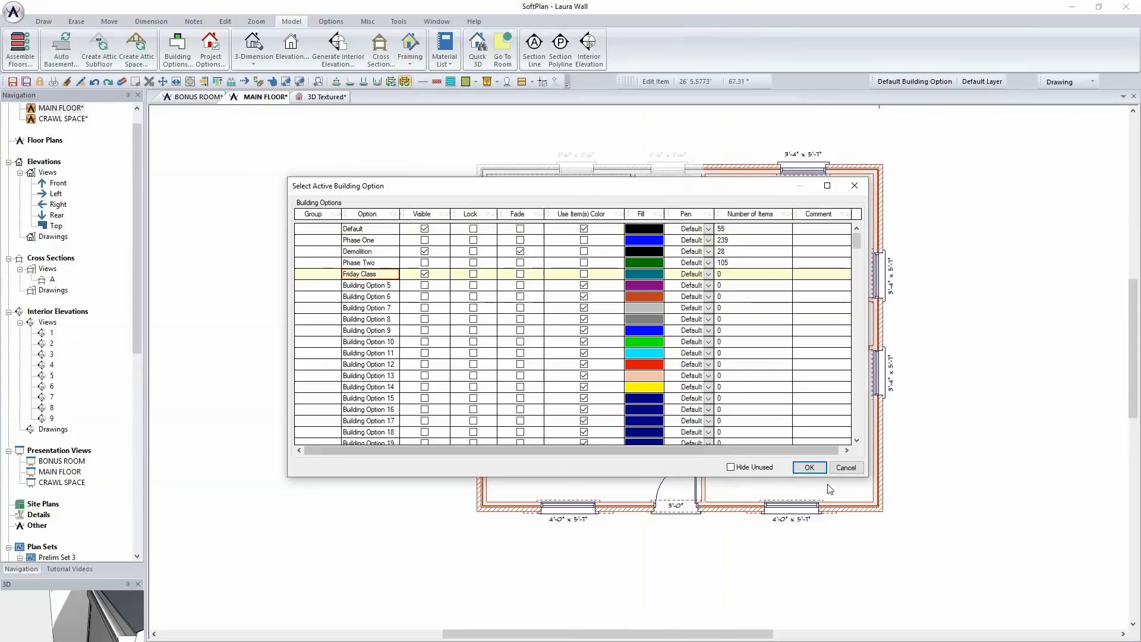
{"action": "left_click", "coordinate": [810, 468]}
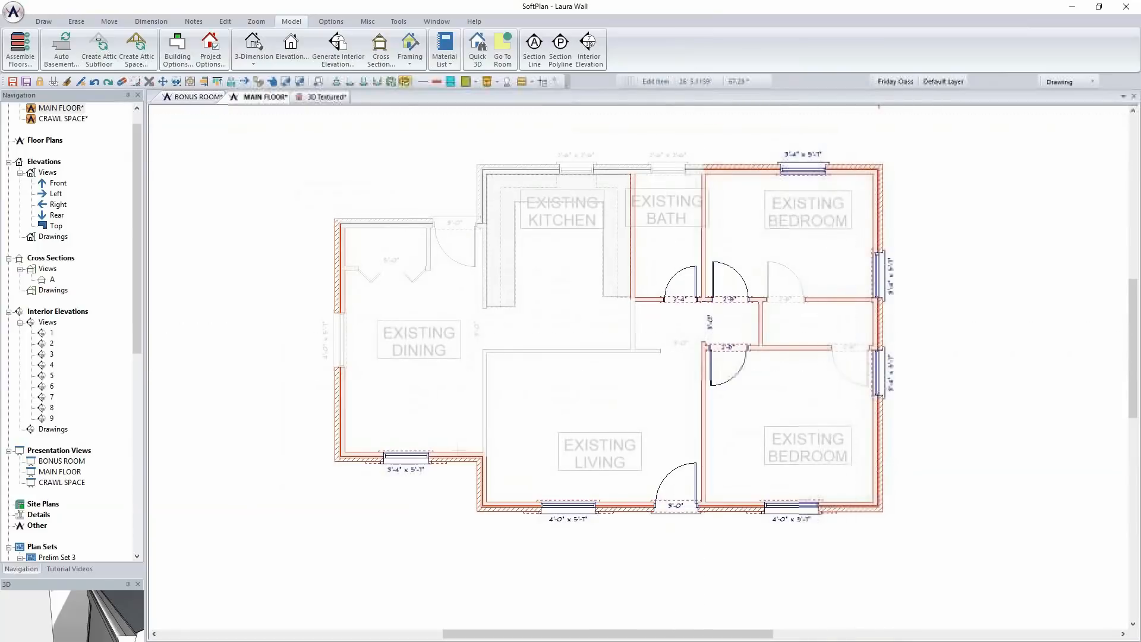
Draw a vertical 2x4/Brick wall about 18 ft long outside the existing dining room, parallel to its exterior side wall
{"action": "left_click", "coordinate": [45, 21]}
{"action": "left_click", "coordinate": [49, 46]}
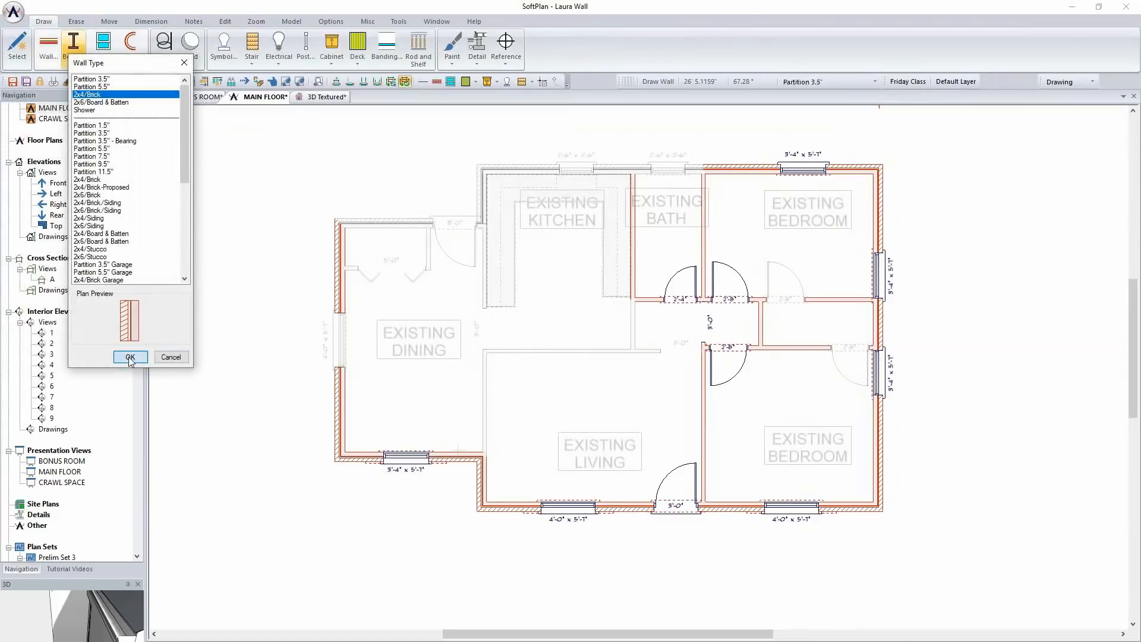
{"action": "left_click", "coordinate": [130, 357]}
{"action": "left_click", "coordinate": [286, 216]}
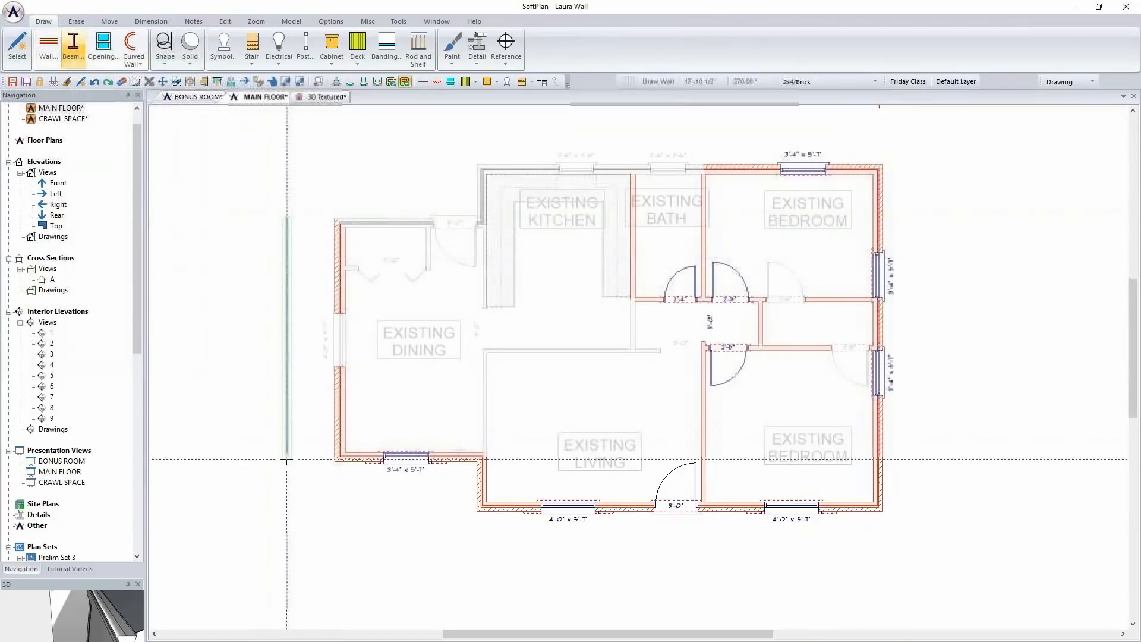
{"action": "scroll", "coordinate": [320, 445], "scroll_direction": "up", "scroll_amount": 3}
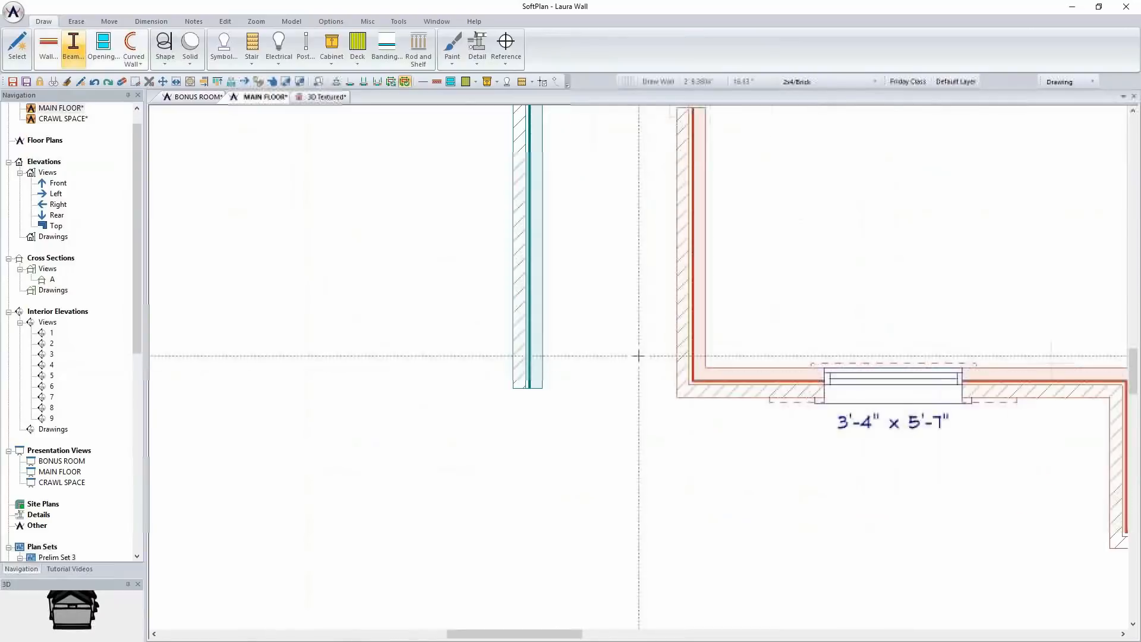
{"action": "scroll", "coordinate": [639, 356], "scroll_direction": "down", "scroll_amount": 1}
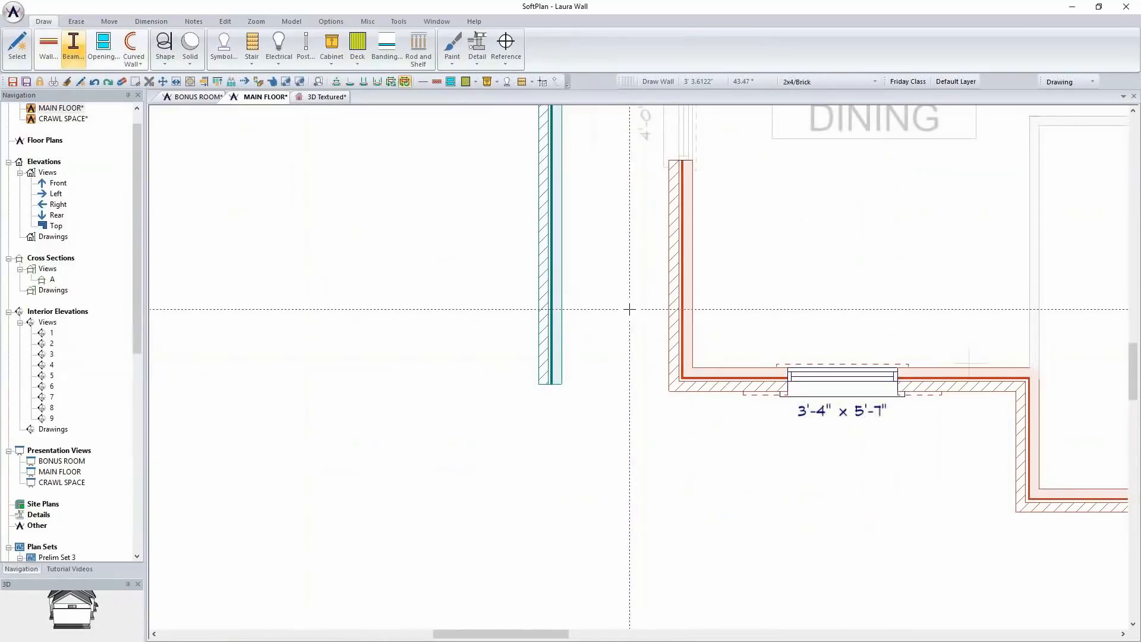
Inspect the building option assigned to the existing dining room's exterior side wall, without changing it
{"action": "right_click", "coordinate": [685, 287]}
{"action": "left_click", "coordinate": [716, 310]}
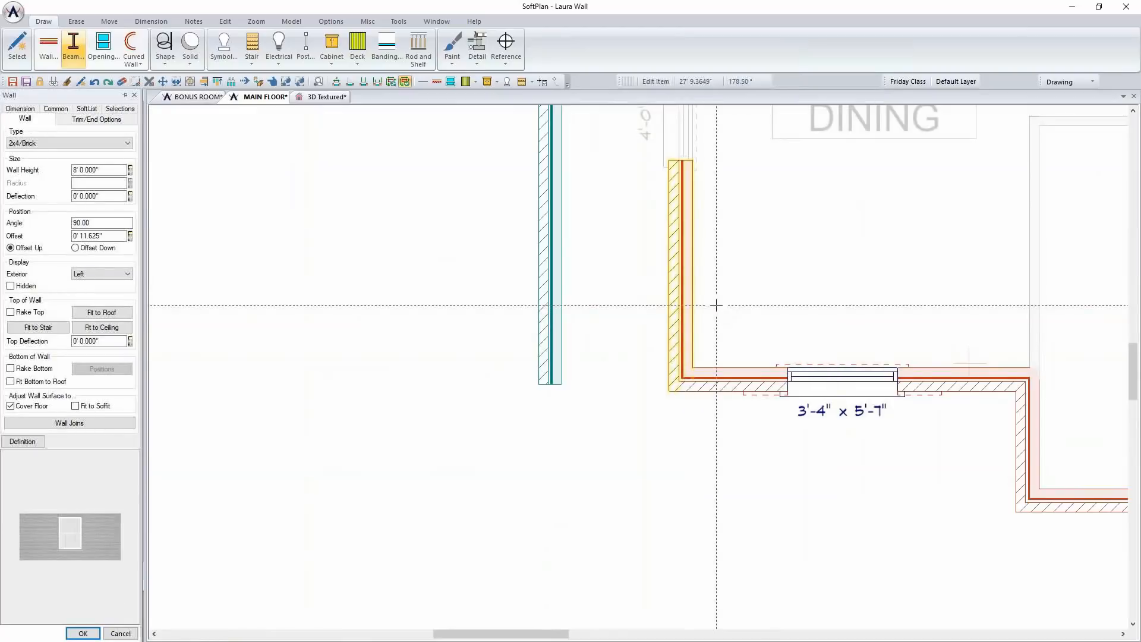
{"action": "left_click", "coordinate": [56, 109]}
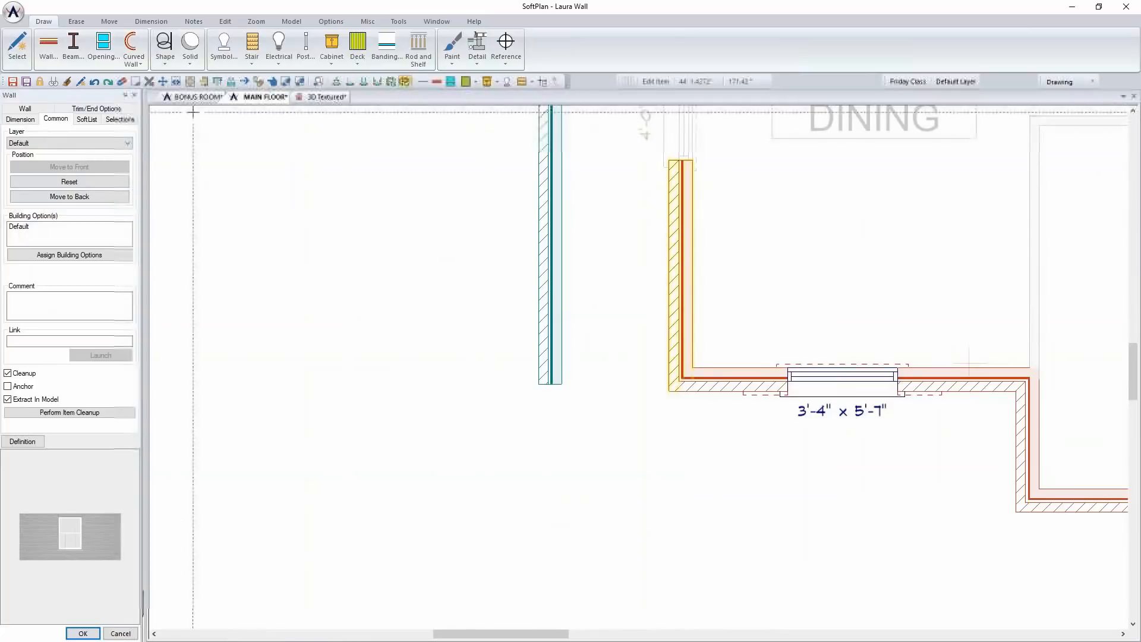
{"action": "left_click", "coordinate": [134, 95]}
Inspect the newly drawn teal wall's assigned building option and its list of enabled options, keeping the assignment
{"action": "right_click", "coordinate": [558, 244]}
{"action": "left_click", "coordinate": [615, 278]}
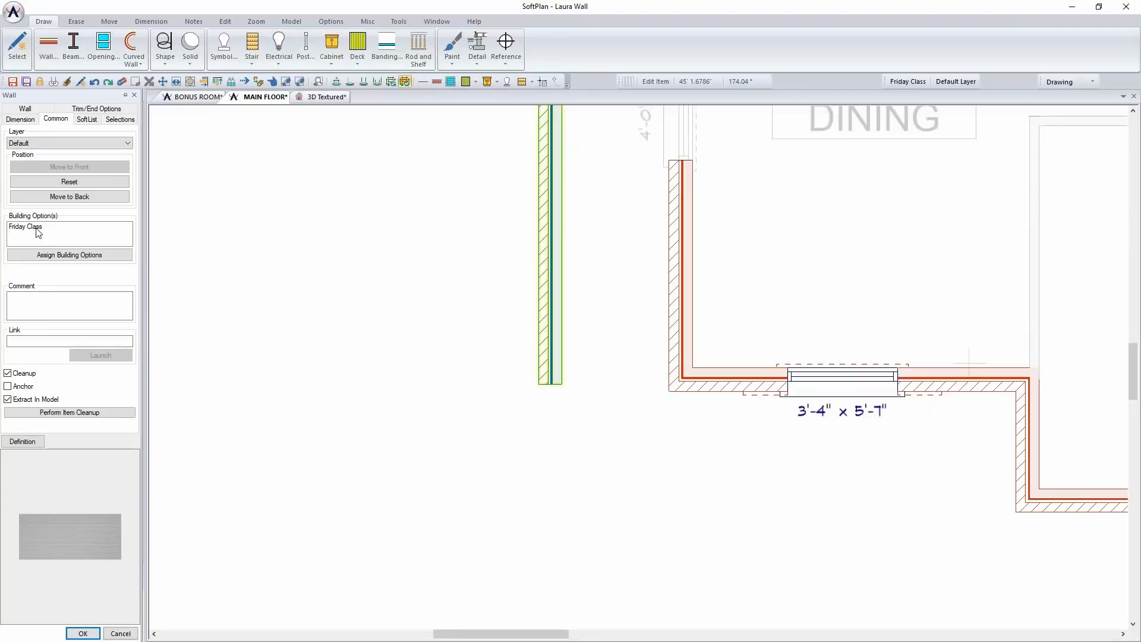
{"action": "double_click", "coordinate": [37, 232]}
{"action": "left_click", "coordinate": [497, 257]}
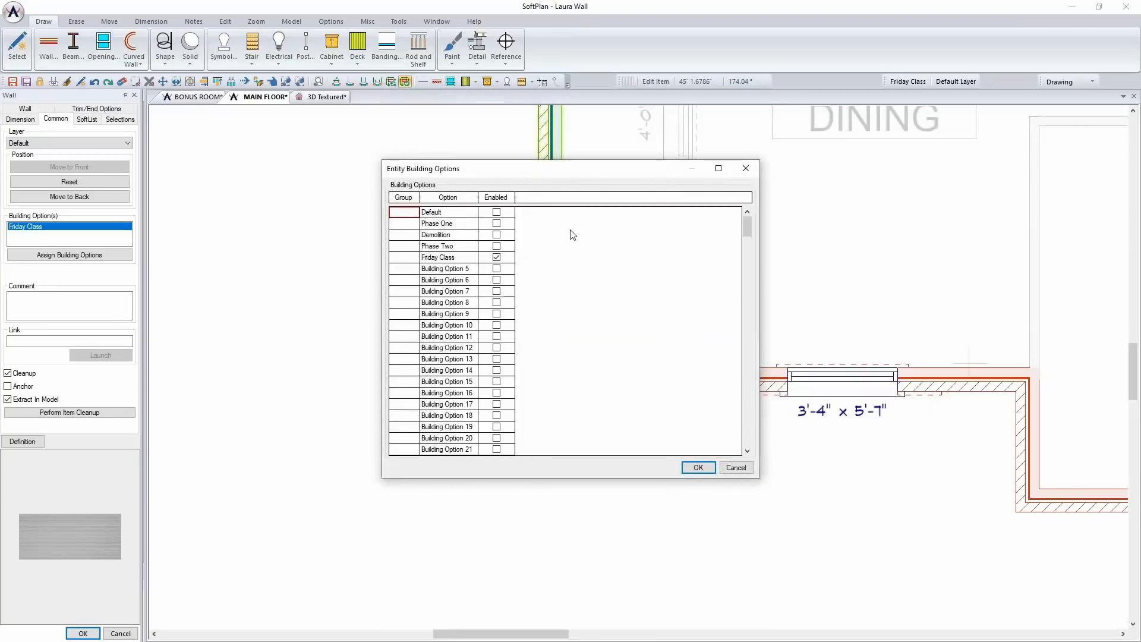
{"action": "left_click", "coordinate": [735, 467]}
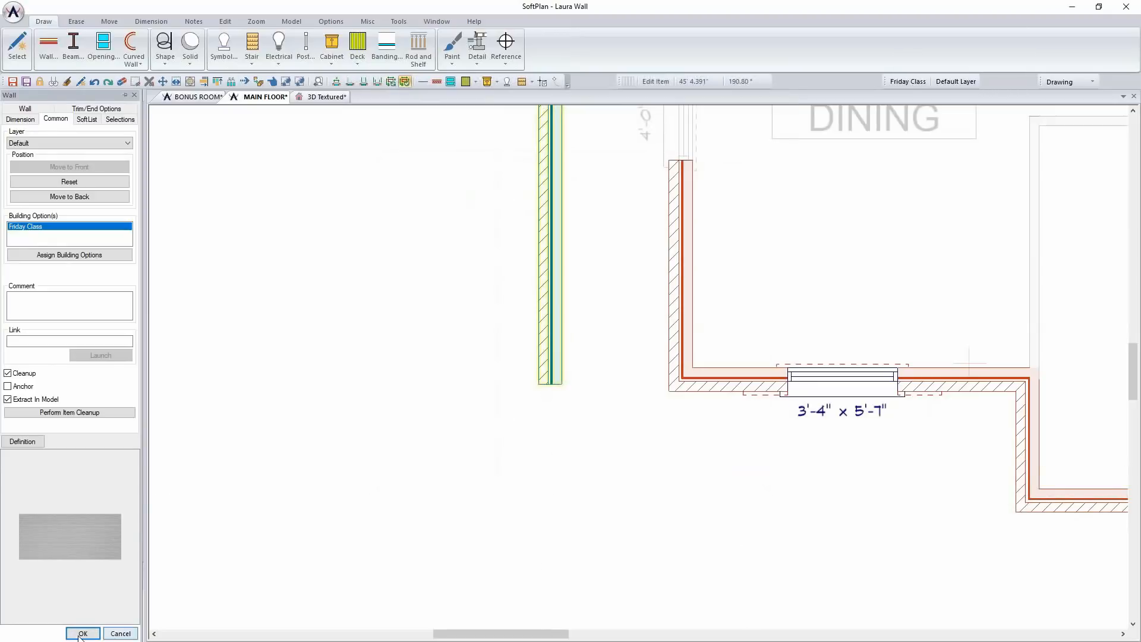
{"action": "left_click", "coordinate": [83, 633]}
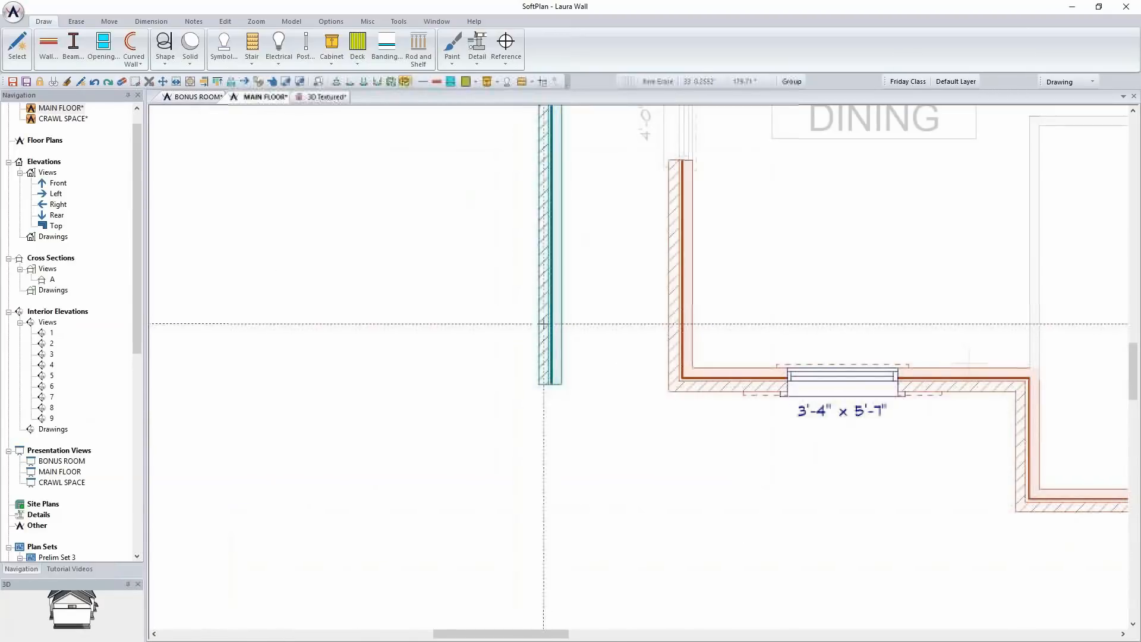
Hide the Demolition building option and make Phase One visible in the MAIN FLOOR plan
{"action": "scroll", "coordinate": [642, 333], "scroll_direction": "down", "scroll_amount": 2}
{"action": "scroll", "coordinate": [486, 354], "scroll_direction": "down", "scroll_amount": 4}
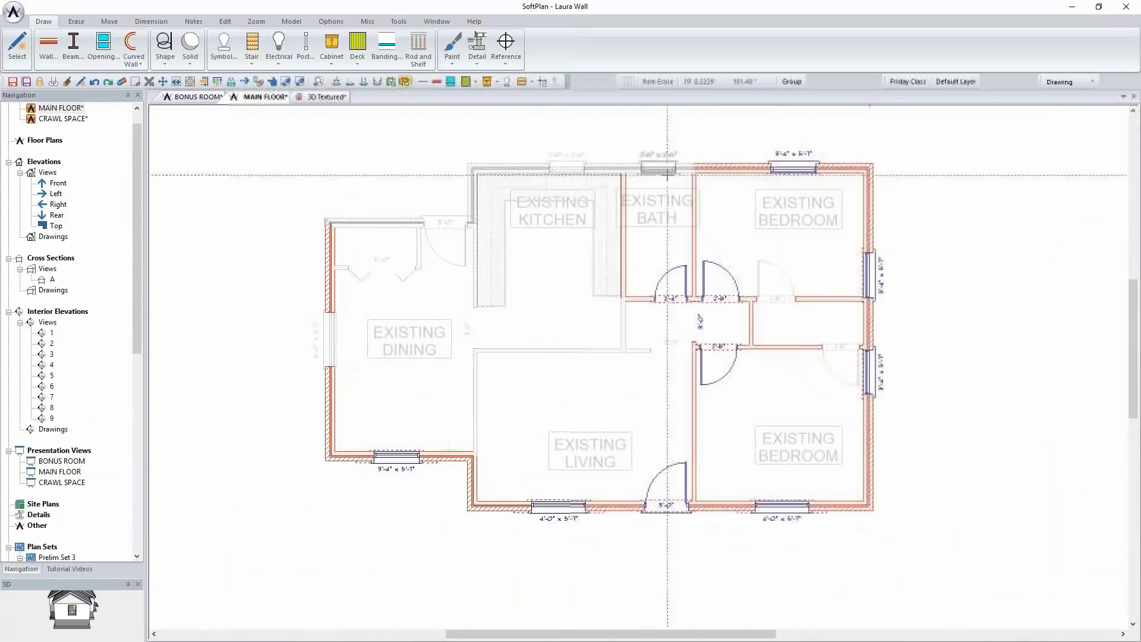
{"action": "left_click", "coordinate": [904, 82]}
{"action": "left_click", "coordinate": [425, 252]}
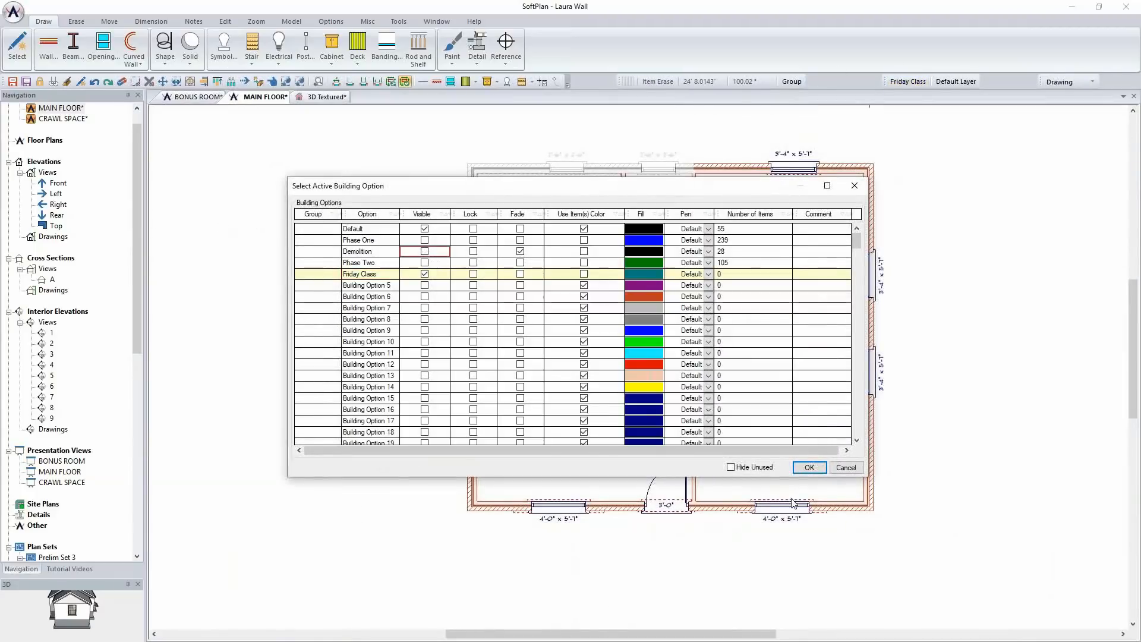
{"action": "left_click", "coordinate": [425, 240]}
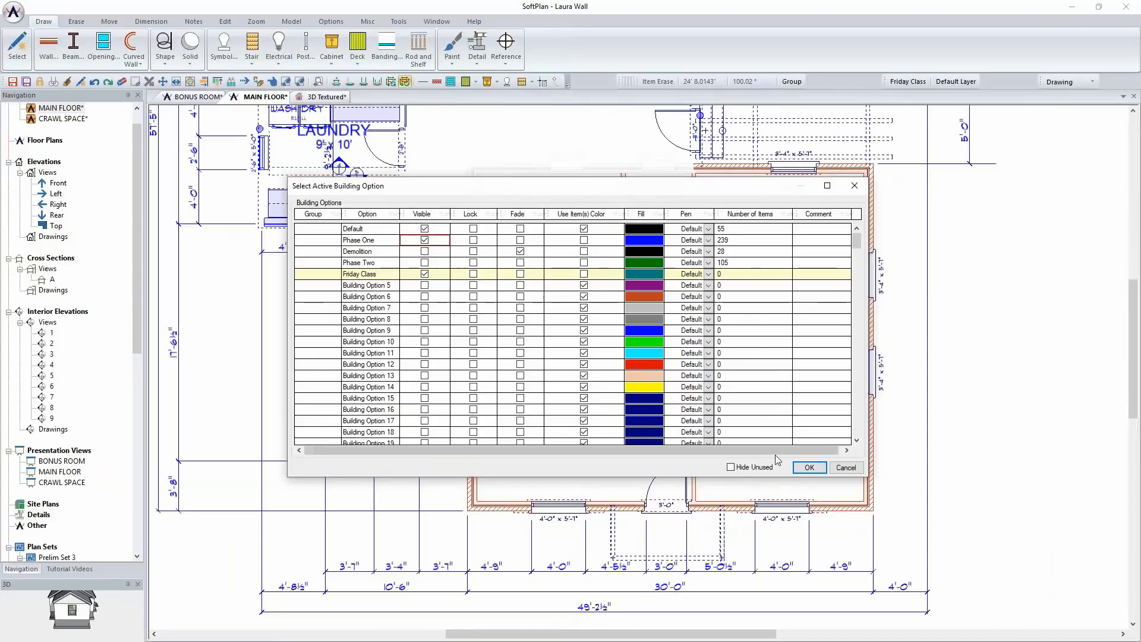
{"action": "left_click", "coordinate": [809, 467]}
{"action": "middle_click_drag", "start_coordinate": [587, 271], "coordinate": [513, 361]}
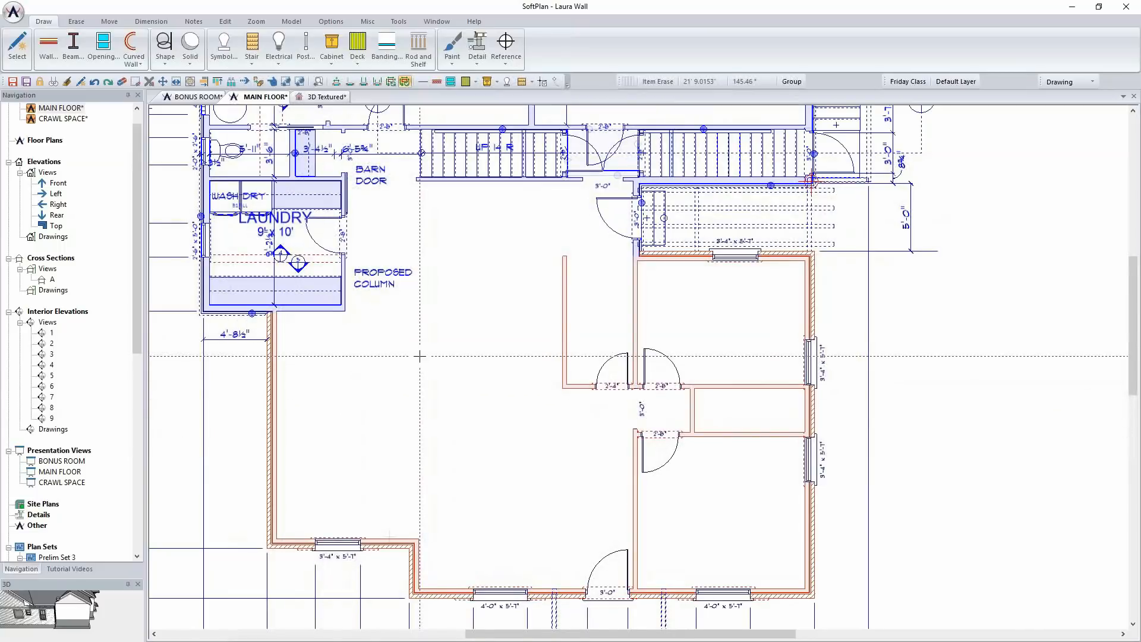
Examine the remodeled house and its addition from outside in the textured 3D view
{"action": "left_click", "coordinate": [327, 97]}
{"action": "middle_click_drag", "start_coordinate": [629, 461], "coordinate": [611, 461]}
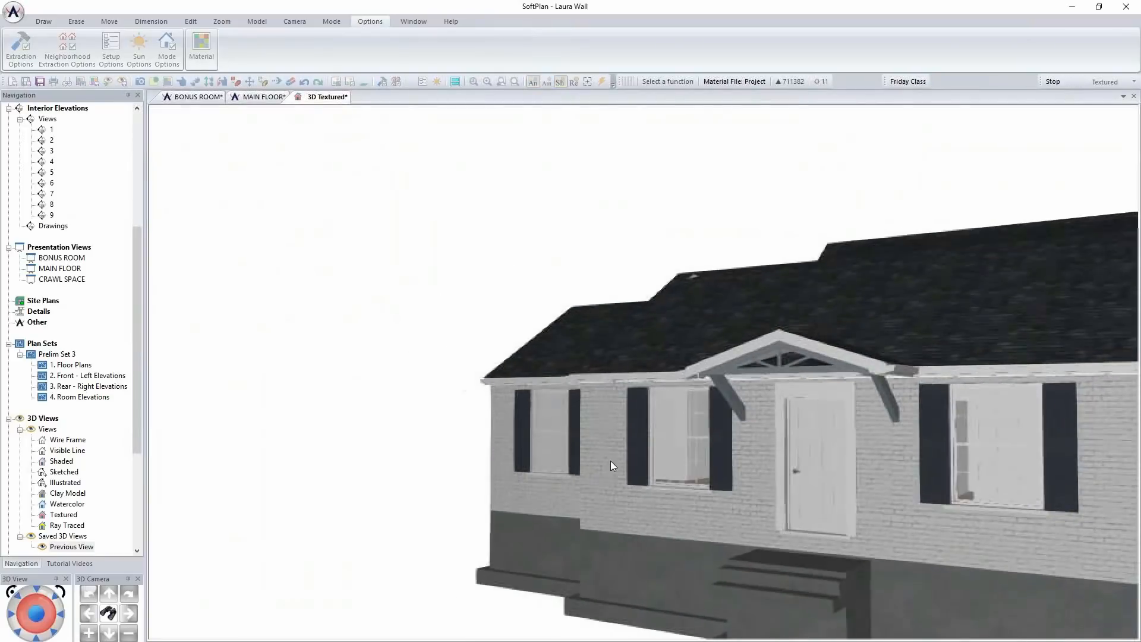
{"action": "left_click", "coordinate": [54, 632]}
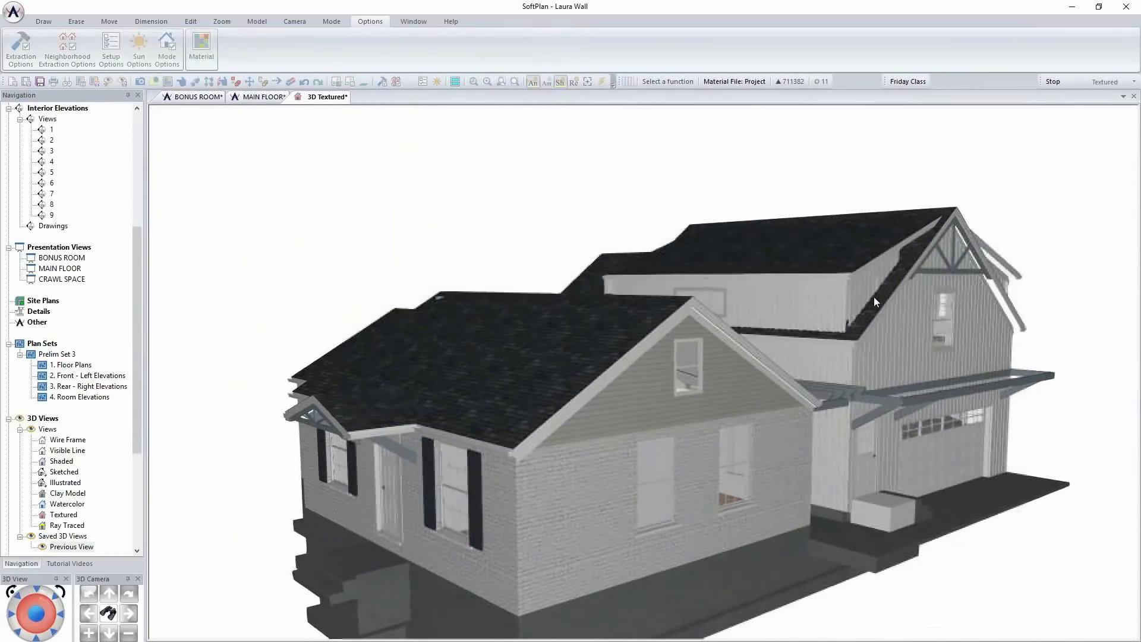
{"action": "middle_click_drag", "start_coordinate": [424, 434], "coordinate": [461, 429]}
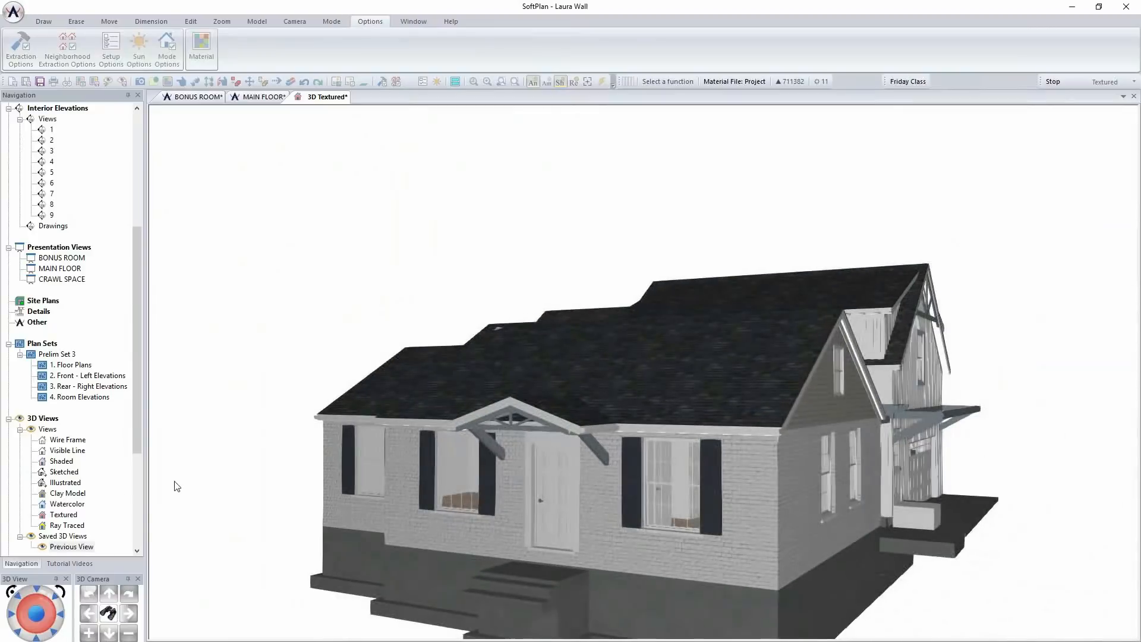
Aim the 3D camera through the front window beside the door into the interior, and set the rendering mode to Shaded
{"action": "left_click", "coordinate": [107, 613]}
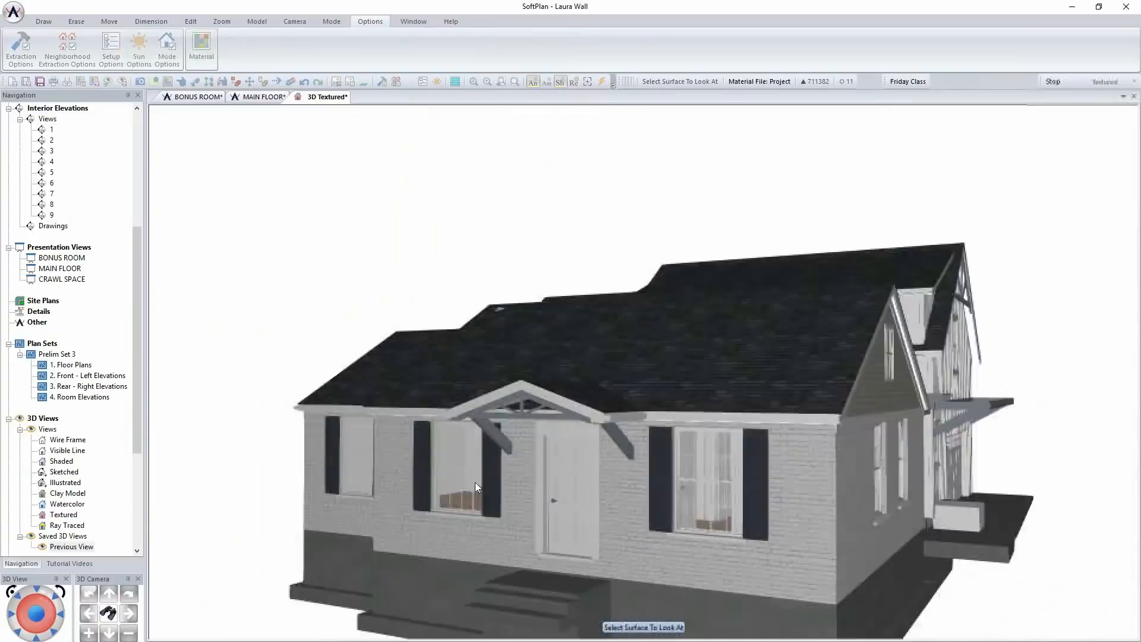
{"action": "left_click", "coordinate": [475, 482]}
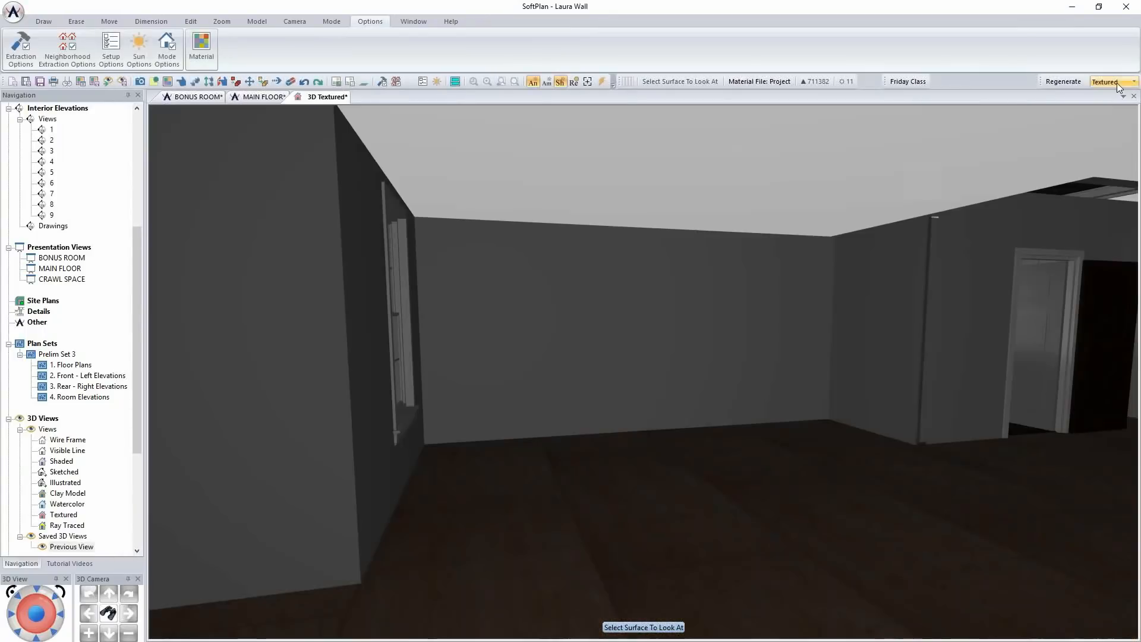
{"action": "left_click", "coordinate": [1117, 82]}
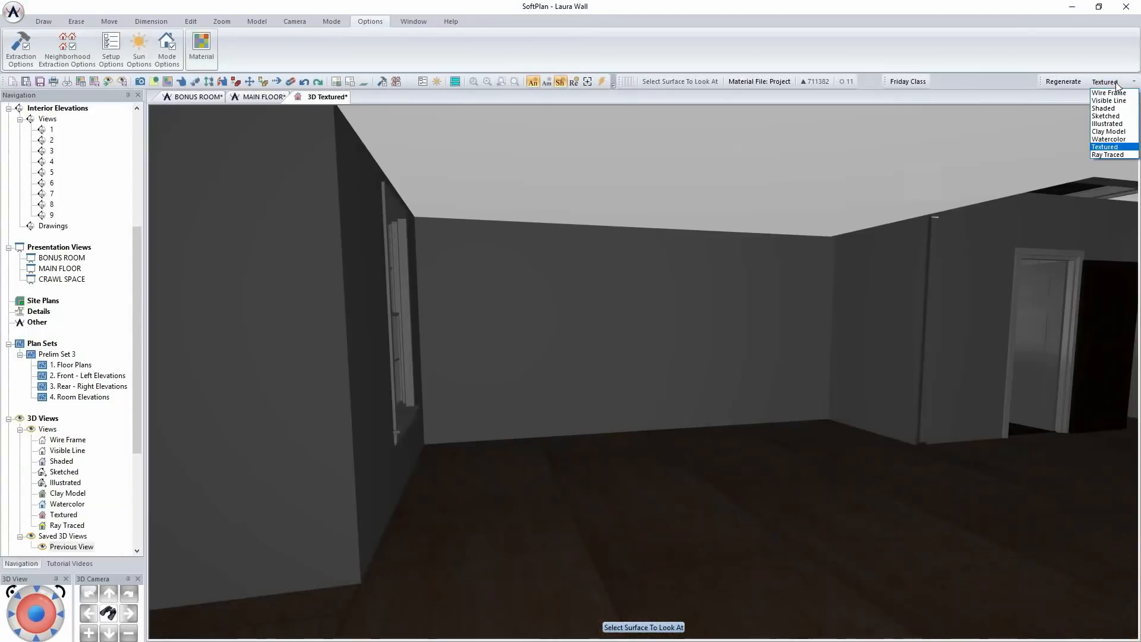
{"action": "left_click", "coordinate": [1104, 108]}
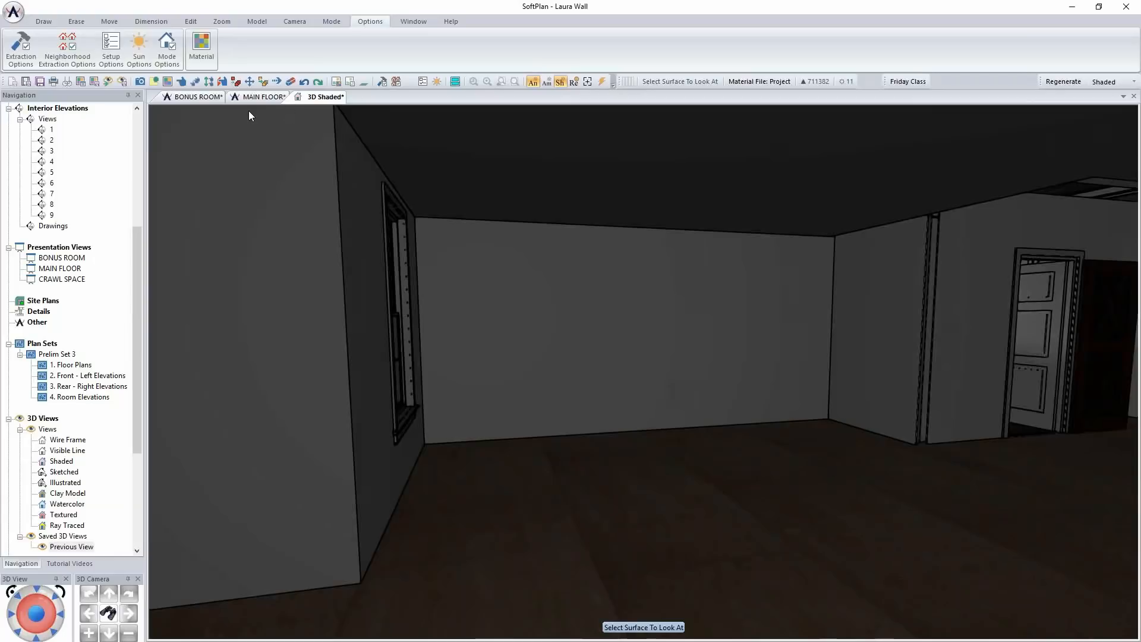
For the open area below the laundry in the MAIN FLOOR plan, browse the General Electric symbols, including Appliances, Cafe, Monogram Collection and Profile
{"action": "left_click", "coordinate": [256, 98]}
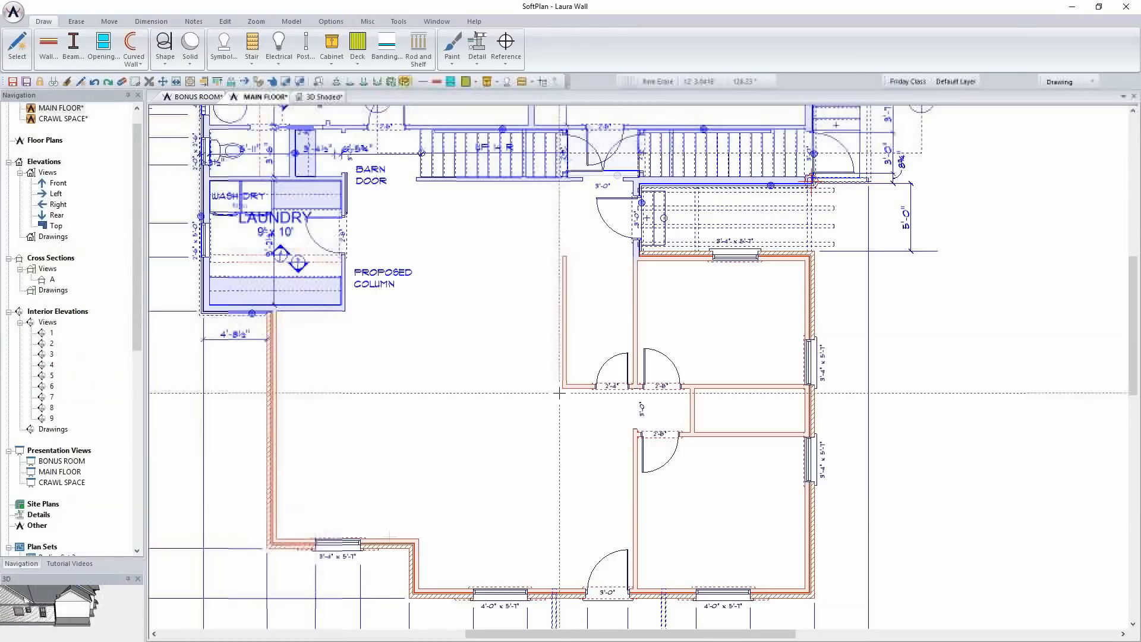
{"action": "scroll", "coordinate": [643, 338], "scroll_direction": "up", "scroll_amount": 4}
{"action": "middle_click_drag", "start_coordinate": [642, 338], "coordinate": [593, 398]}
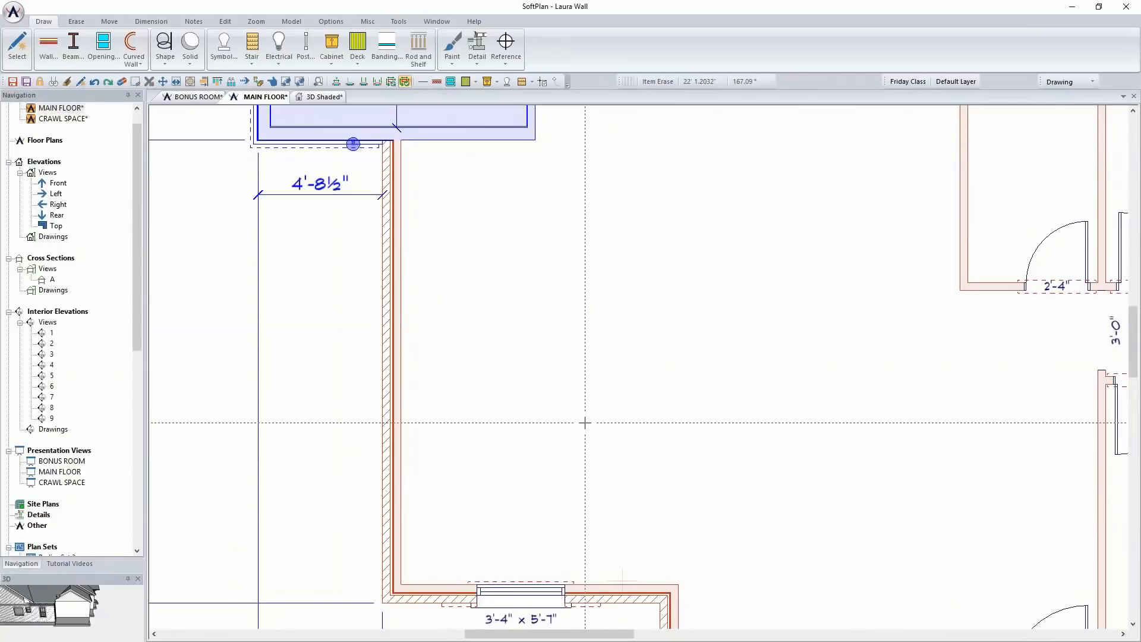
{"action": "left_click", "coordinate": [224, 46]}
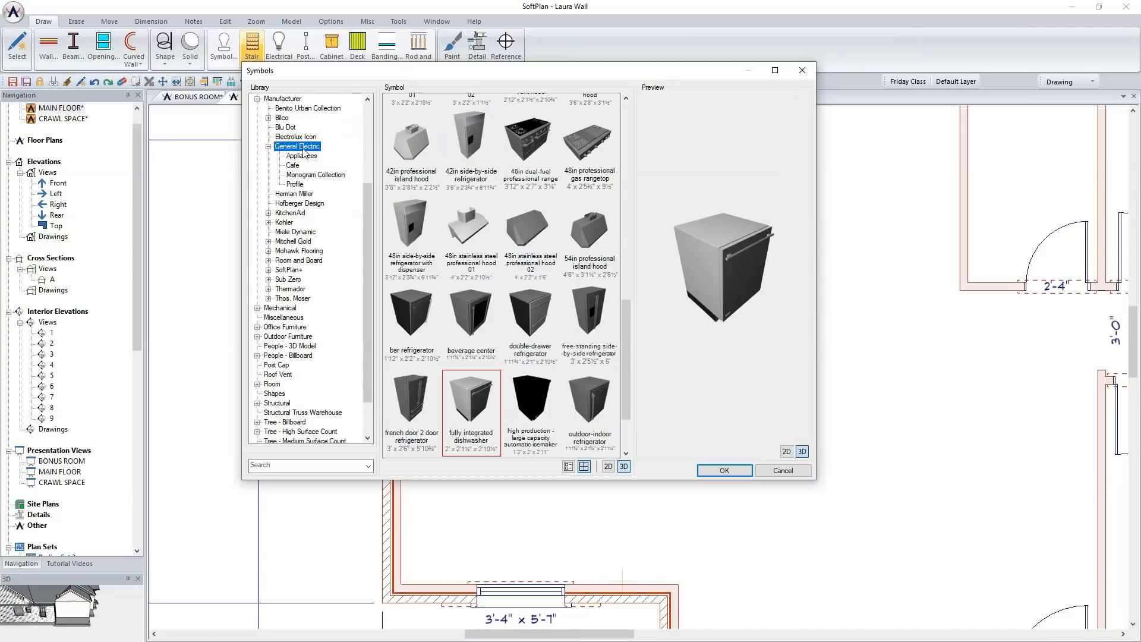
{"action": "left_click", "coordinate": [303, 149]}
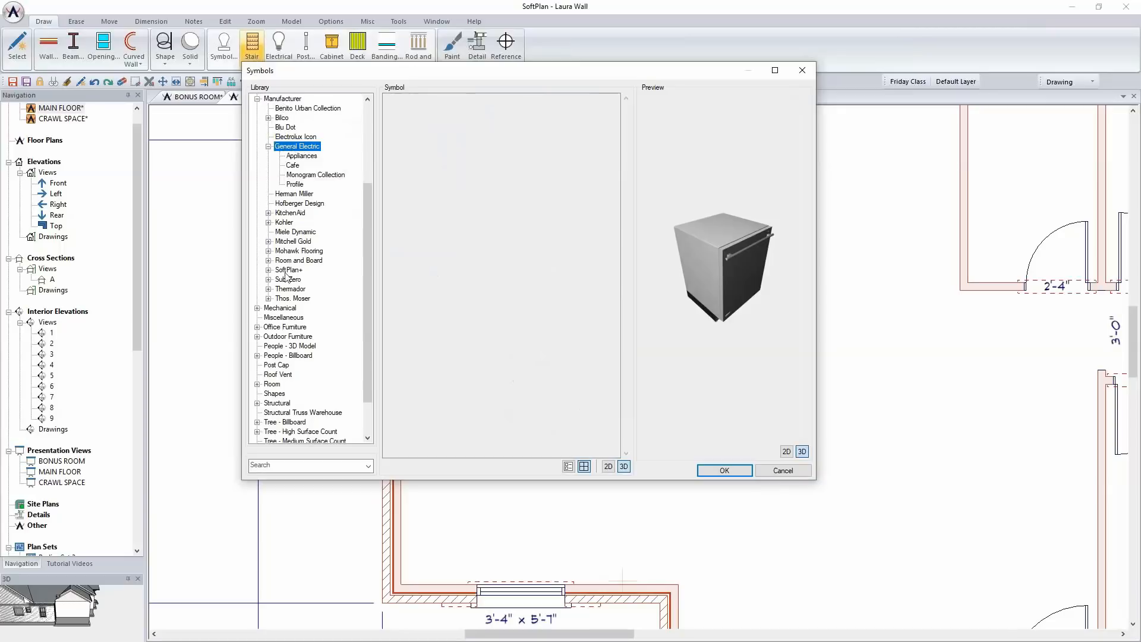
{"action": "scroll", "coordinate": [312, 244], "scroll_direction": "up", "scroll_amount": 2}
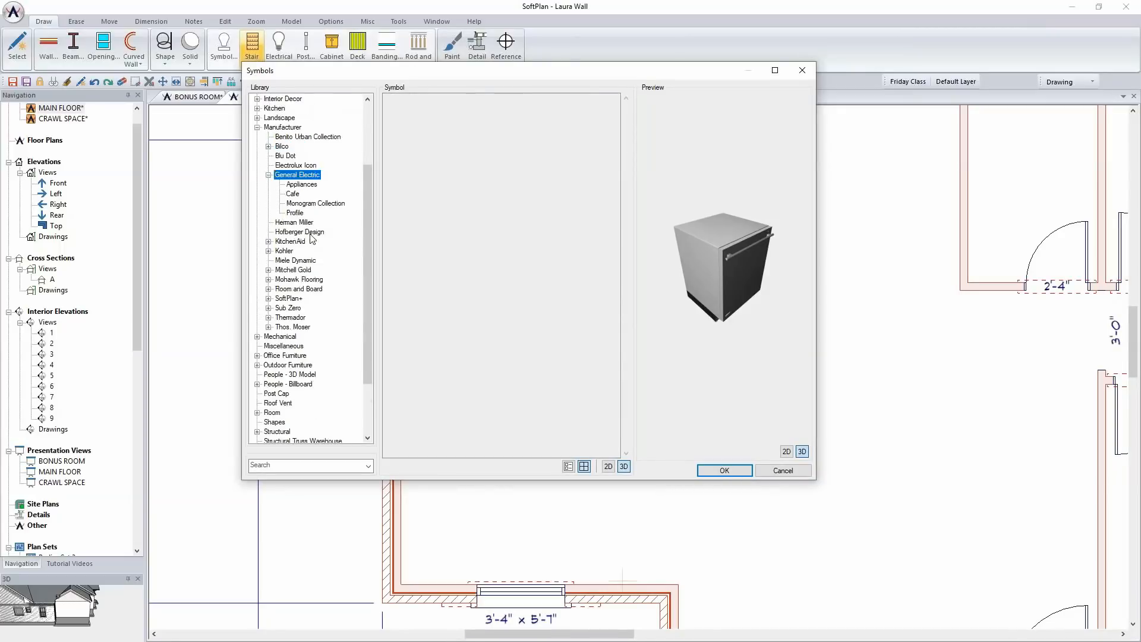
{"action": "left_click", "coordinate": [301, 213]}
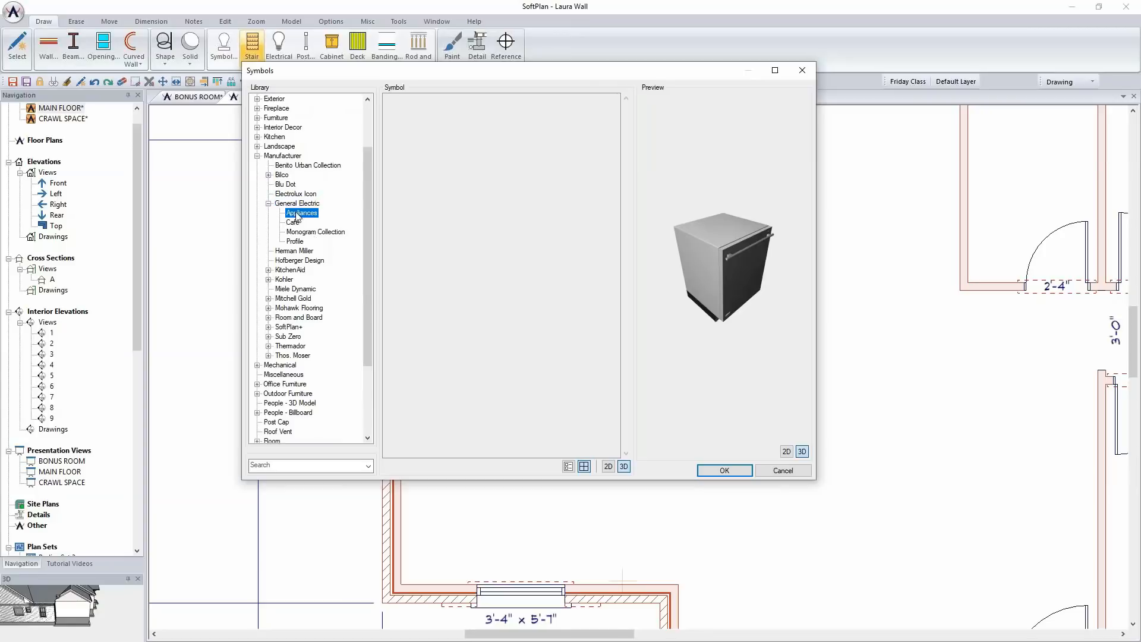
{"action": "left_click", "coordinate": [294, 222]}
{"action": "left_click", "coordinate": [302, 232]}
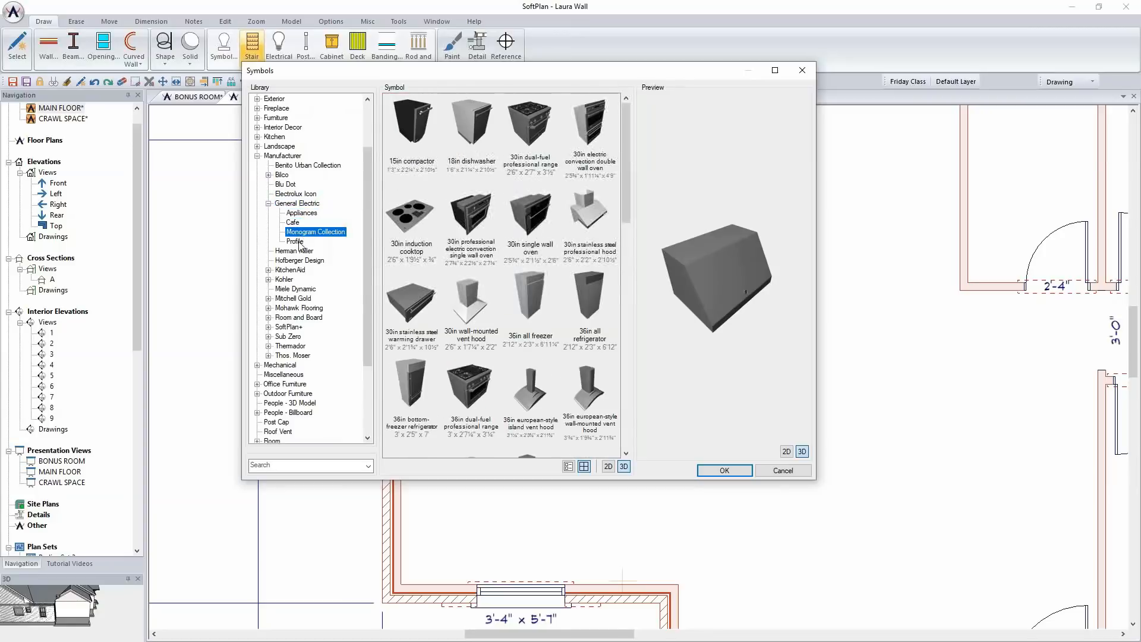
{"action": "left_click", "coordinate": [295, 240]}
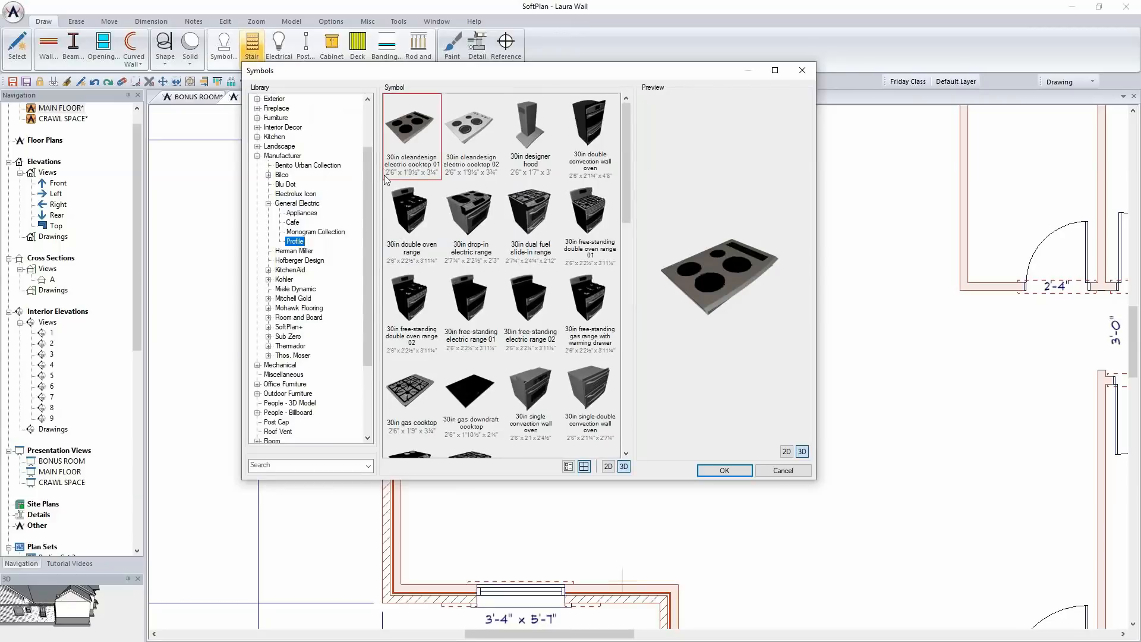
Place the Monogram Collection free-standing side-by-side refrigerator against the exterior wall, in the corner directly below the laundry room
{"action": "left_click", "coordinate": [318, 232]}
{"action": "left_click_drag", "start_coordinate": [628, 188], "coordinate": [625, 369]}
{"action": "left_click", "coordinate": [585, 361]}
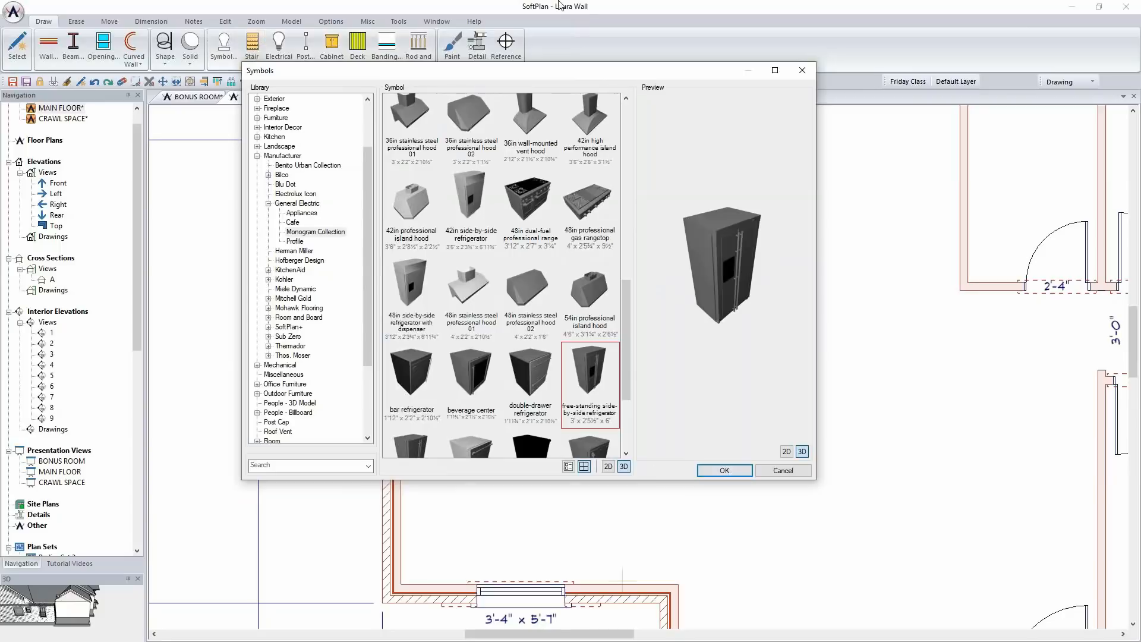
{"action": "left_click", "coordinate": [724, 470]}
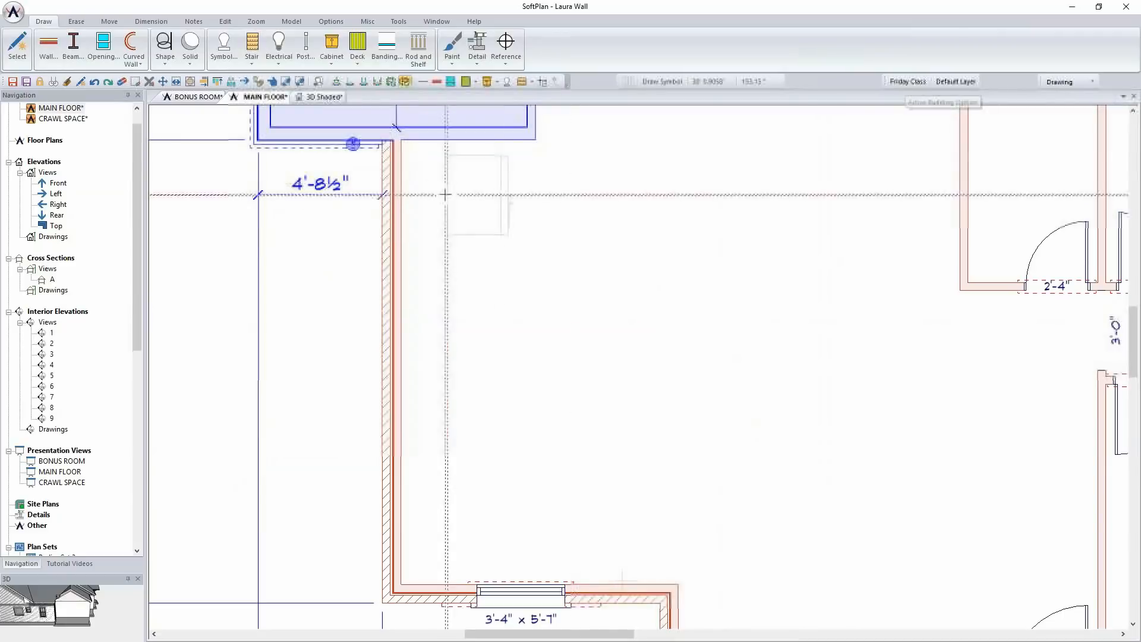
{"action": "left_click", "coordinate": [404, 181]}
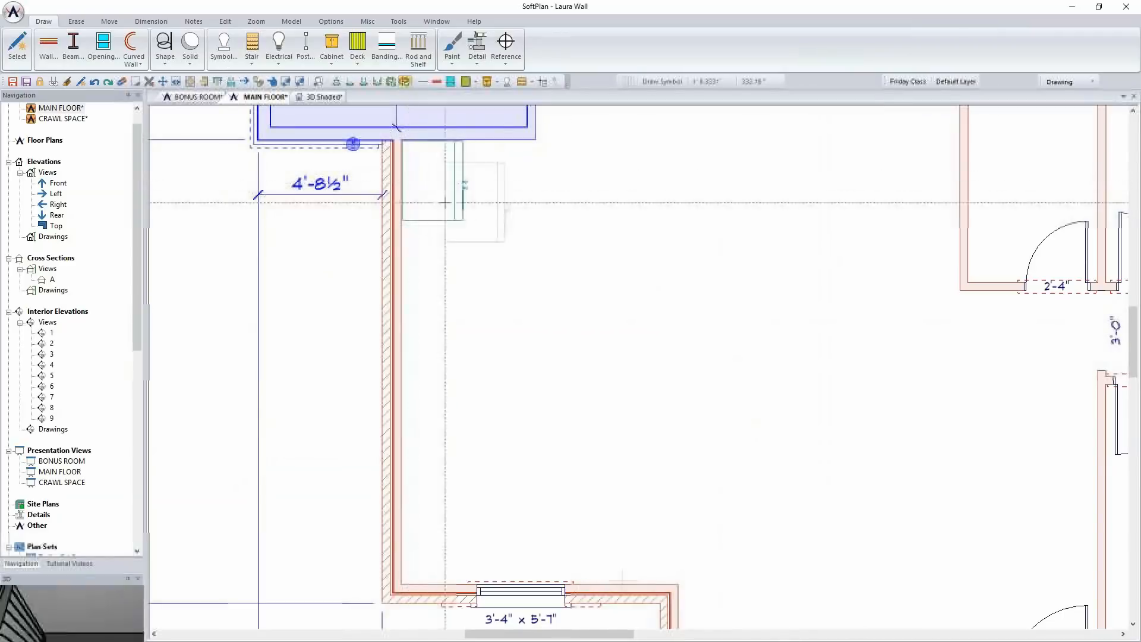
Examine the refrigerator and its corner in the plan and in the shaded 3D interior view
{"action": "scroll", "coordinate": [594, 333], "scroll_direction": "up", "scroll_amount": 2}
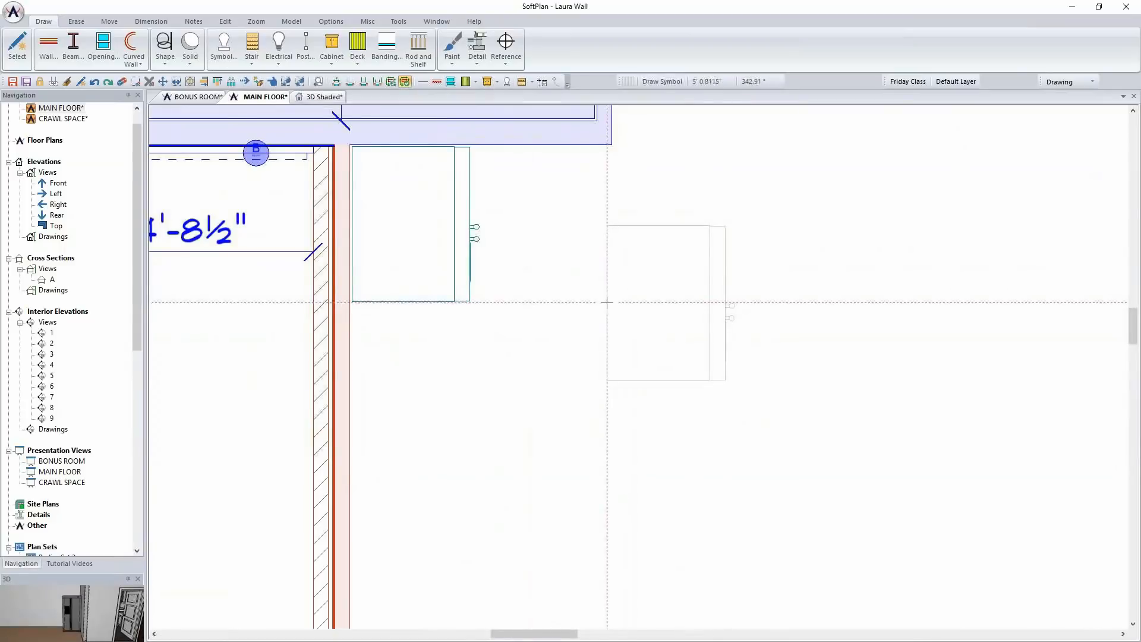
{"action": "scroll", "coordinate": [475, 359], "scroll_direction": "down", "scroll_amount": 2}
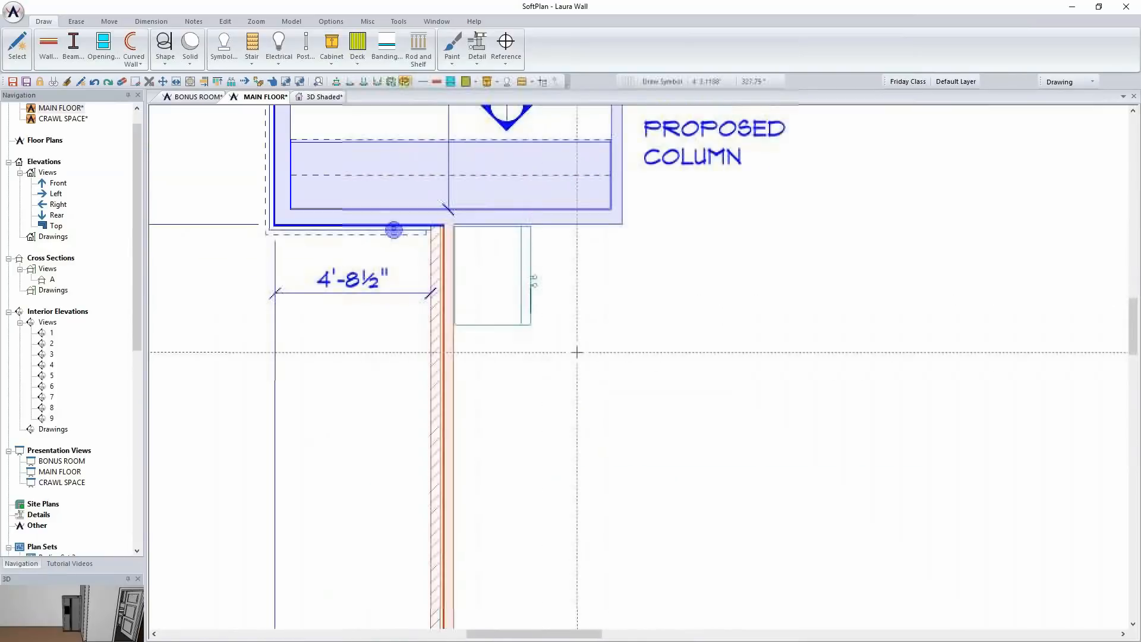
{"action": "left_click", "coordinate": [324, 97]}
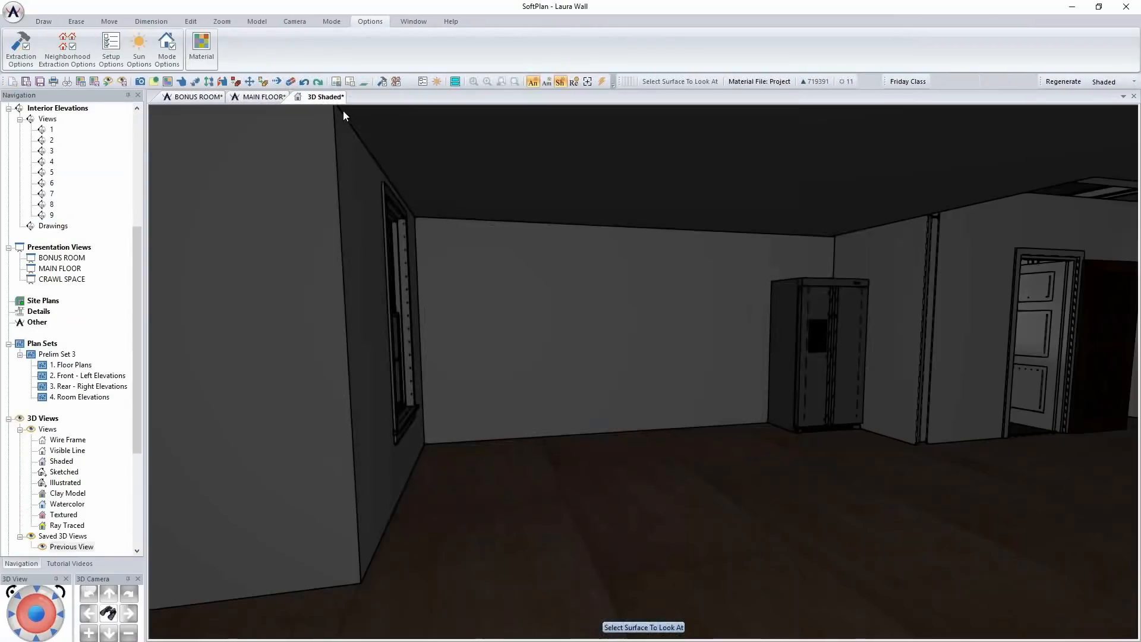
{"action": "left_click", "coordinate": [676, 440]}
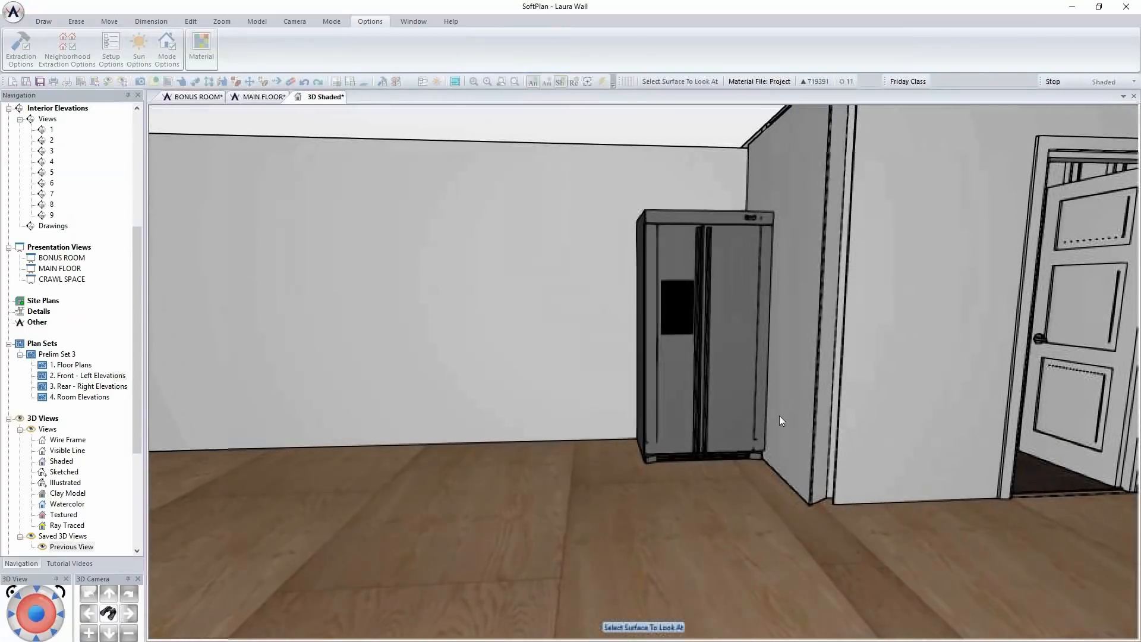
{"action": "key", "text": "Left"}
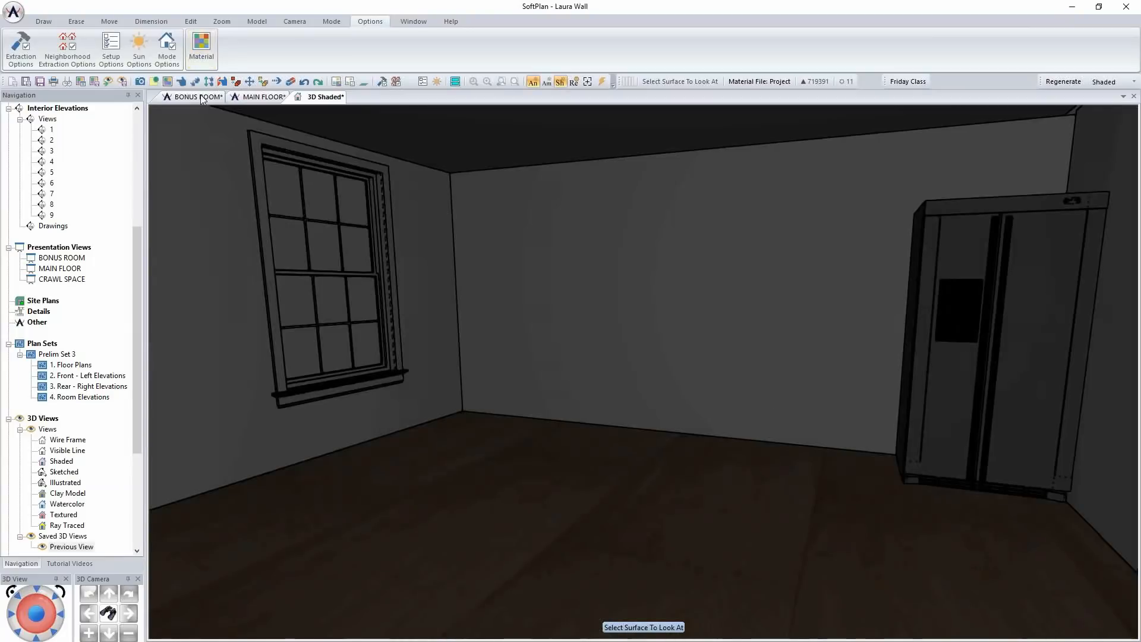
In the MAIN FLOOR plan, move the refrigerator down along the exterior wall to leave a gap below the laundry room
{"action": "left_click", "coordinate": [249, 99]}
{"action": "scroll", "coordinate": [638, 366], "scroll_direction": "up", "scroll_amount": 3}
{"action": "left_click_drag", "start_coordinate": [637, 367], "coordinate": [520, 211]}
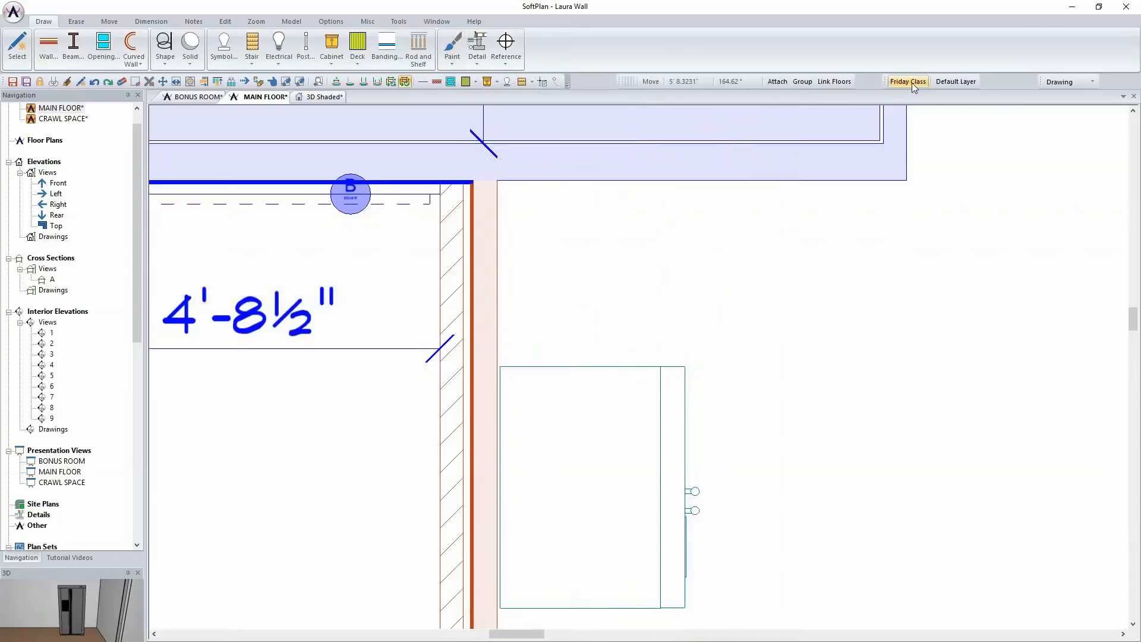
Configure a new custom cabinet with type Tall and shape Fill
{"action": "left_click", "coordinate": [328, 49]}
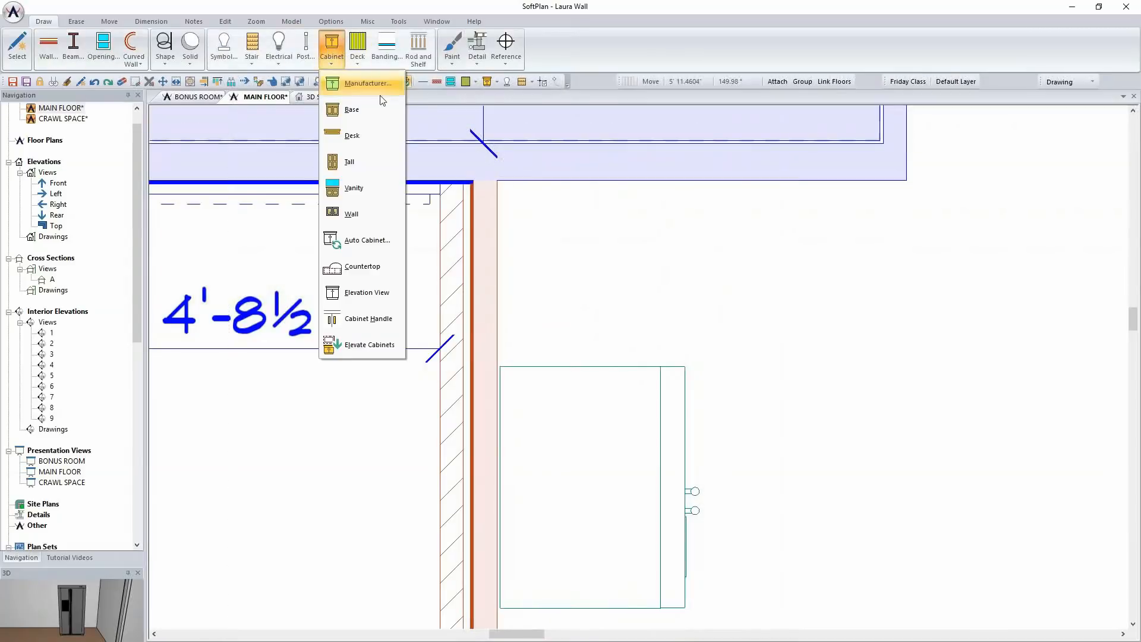
{"action": "left_click", "coordinate": [368, 162]}
{"action": "left_click_drag", "start_coordinate": [420, 173], "coordinate": [279, 121]}
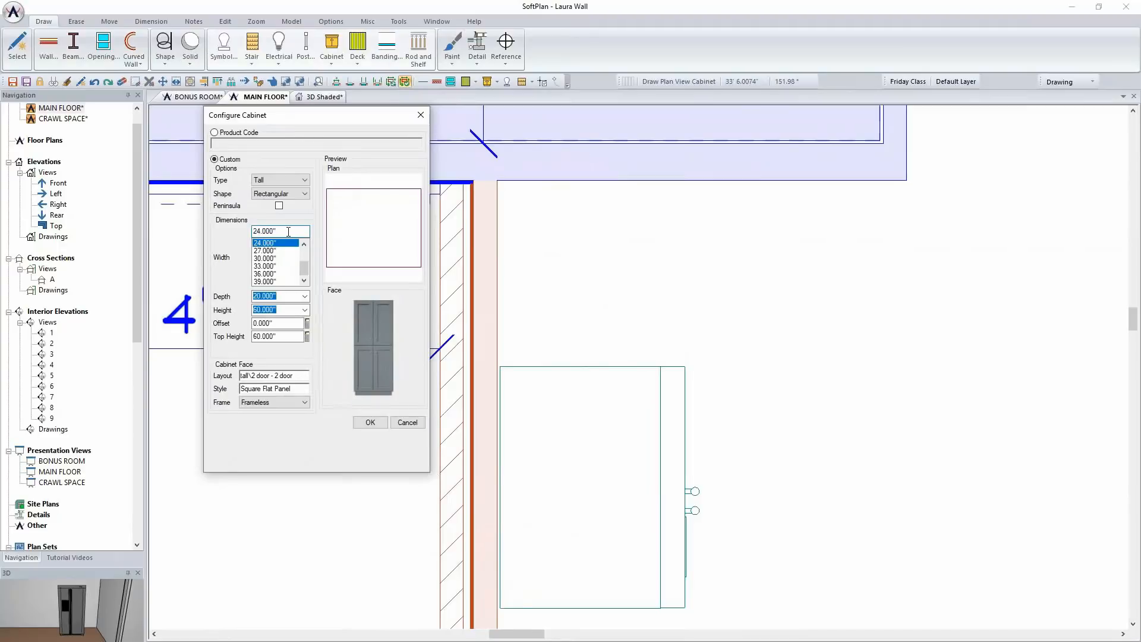
{"action": "left_click", "coordinate": [292, 180]}
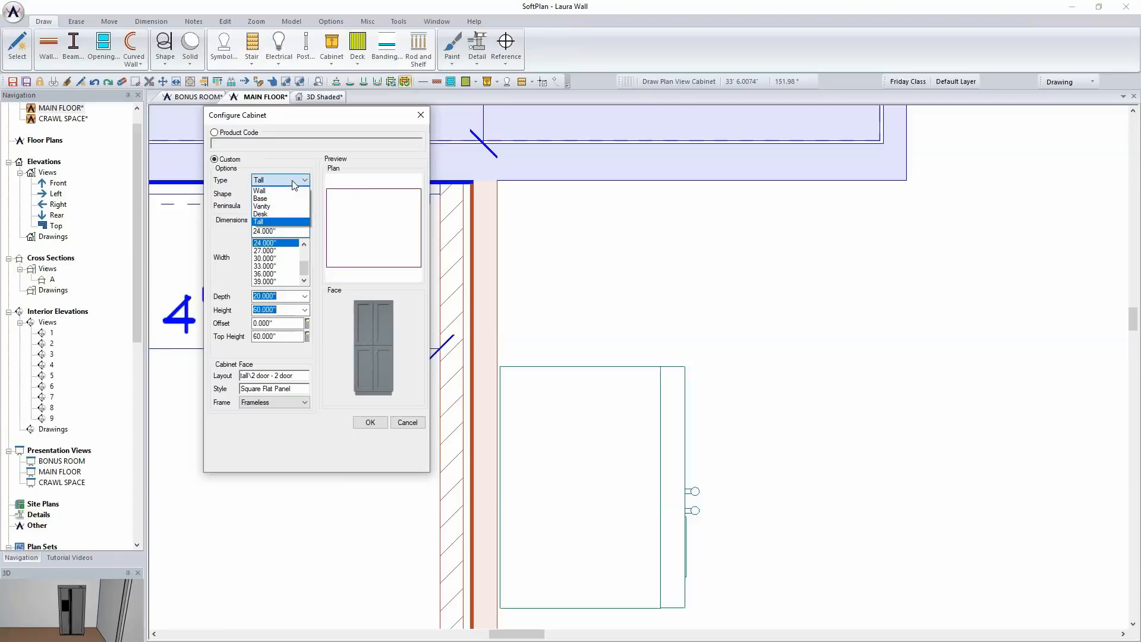
{"action": "left_click", "coordinate": [283, 222]}
{"action": "left_click", "coordinate": [288, 195]}
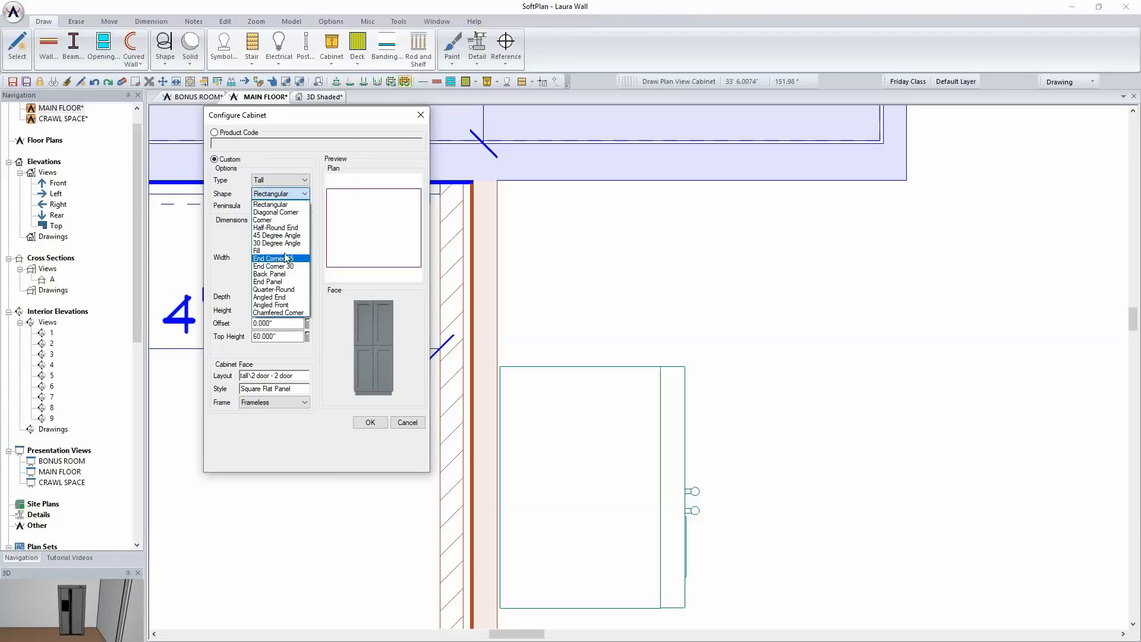
{"action": "left_click", "coordinate": [286, 251]}
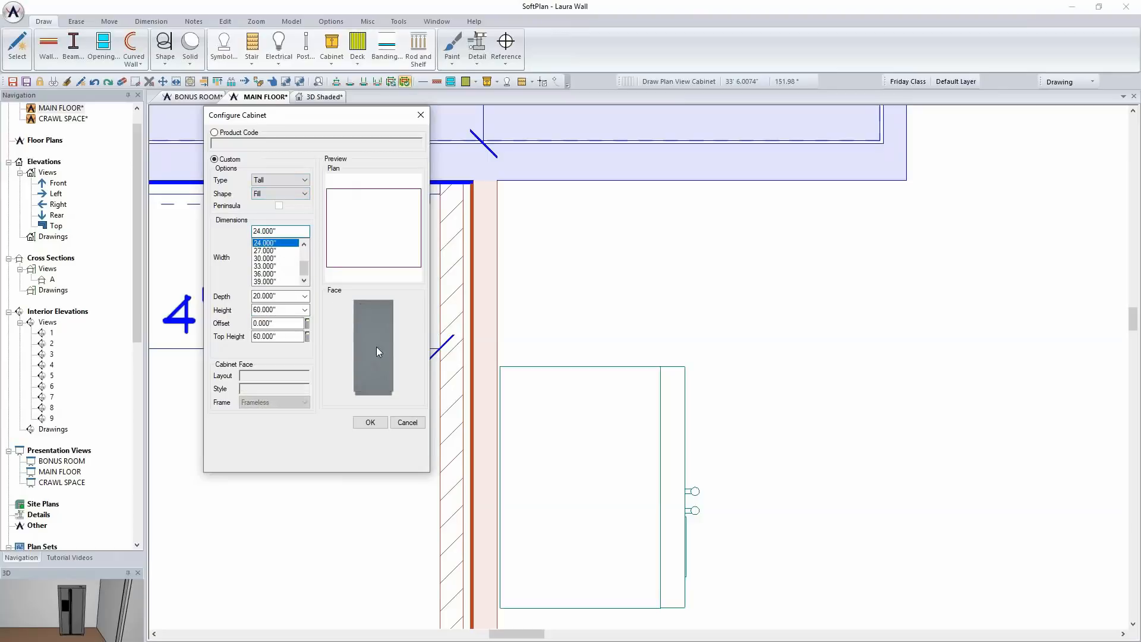
Size the tall filler 2" wide, 24" deep and 72" high, and place it against the exterior wall in the corner above the refrigerator
{"action": "double_click", "coordinate": [294, 231]}
{"action": "type", "text": "2"}
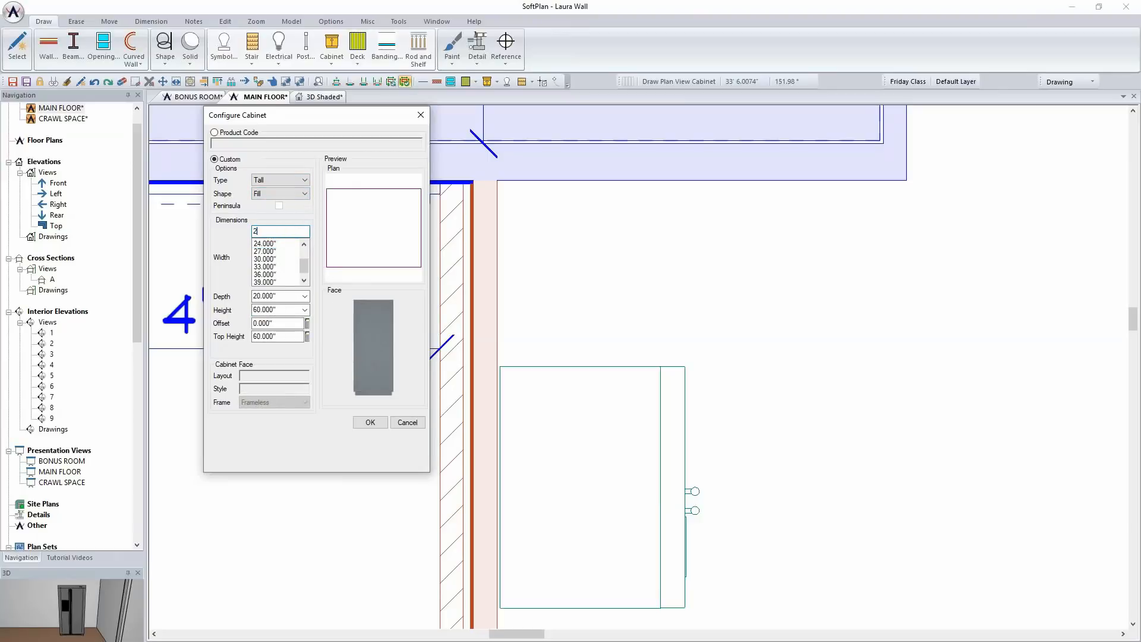
{"action": "key", "text": "Return"}
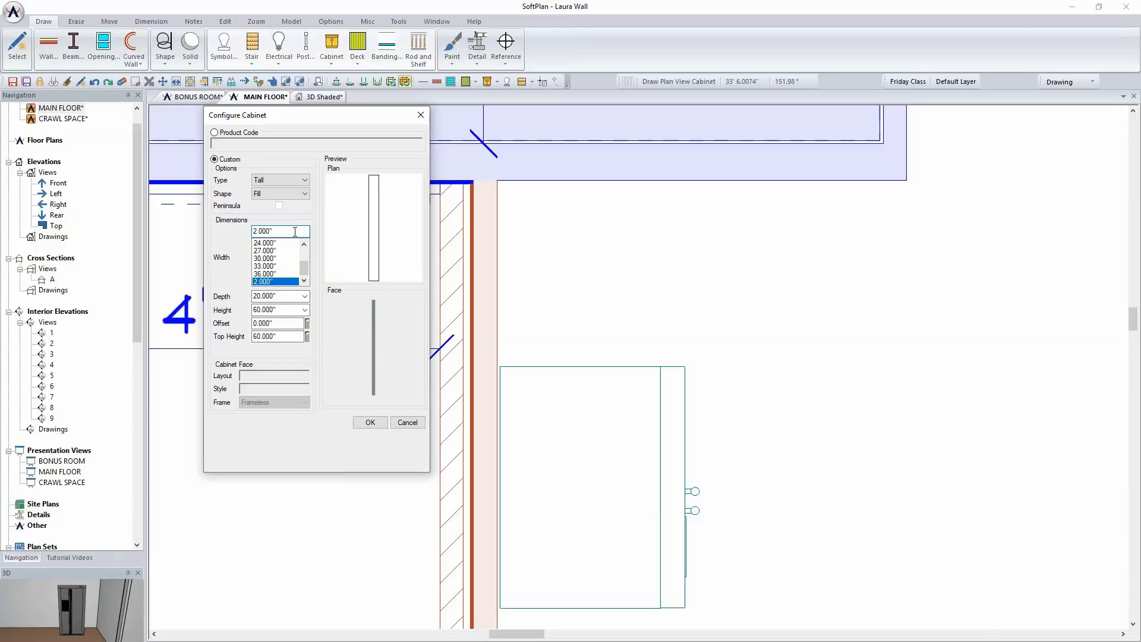
{"action": "key", "text": "Tab"}
{"action": "type", "text": "24"}
{"action": "key", "text": "Return"}
{"action": "key", "text": "Tab"}
{"action": "type", "text": "62"}
{"action": "key", "text": "Return"}
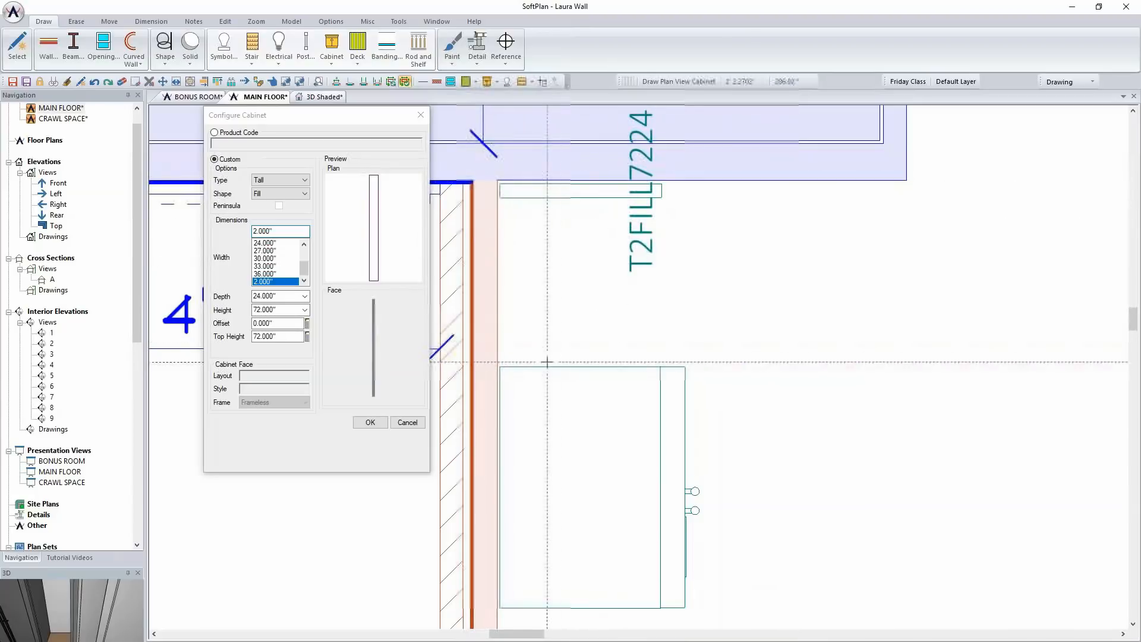
Move the refrigerator up against the filler panel, and copy the filler once at a distance of 3' 2" to the refrigerator's opposite side
{"action": "right_click", "coordinate": [581, 405]}
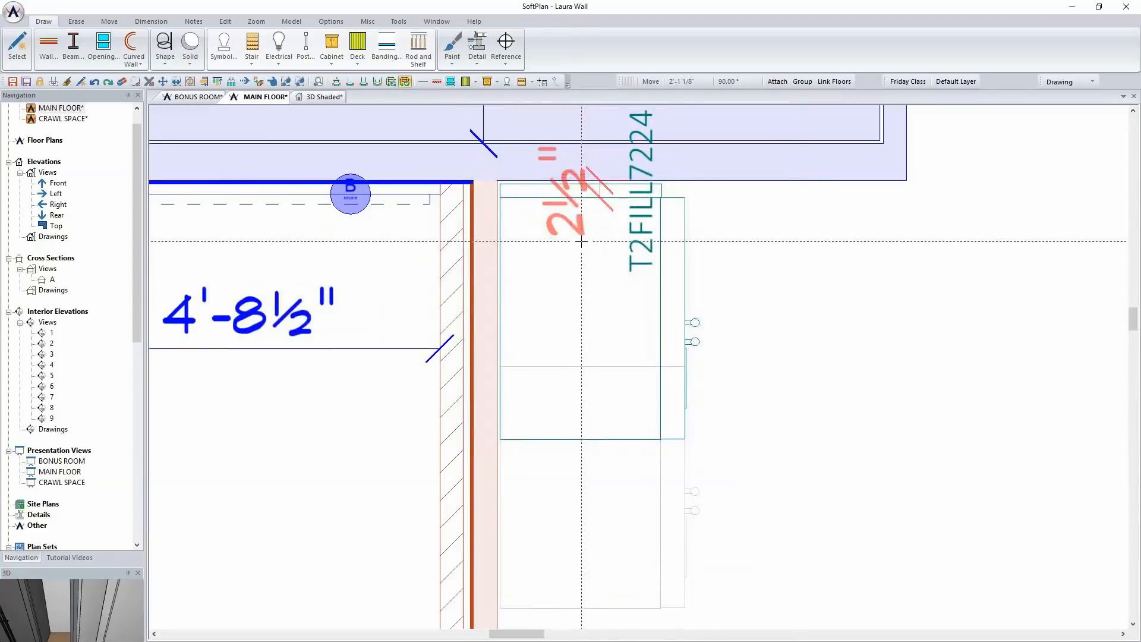
{"action": "left_click", "coordinate": [581, 241]}
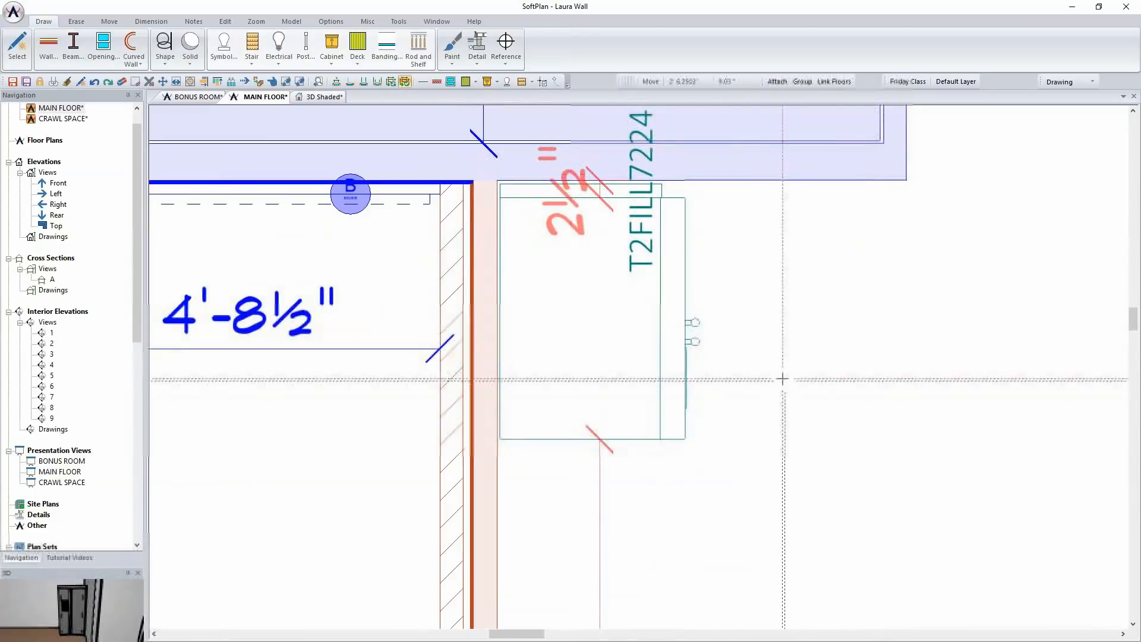
{"action": "left_click", "coordinate": [110, 22]}
{"action": "left_click", "coordinate": [124, 44]}
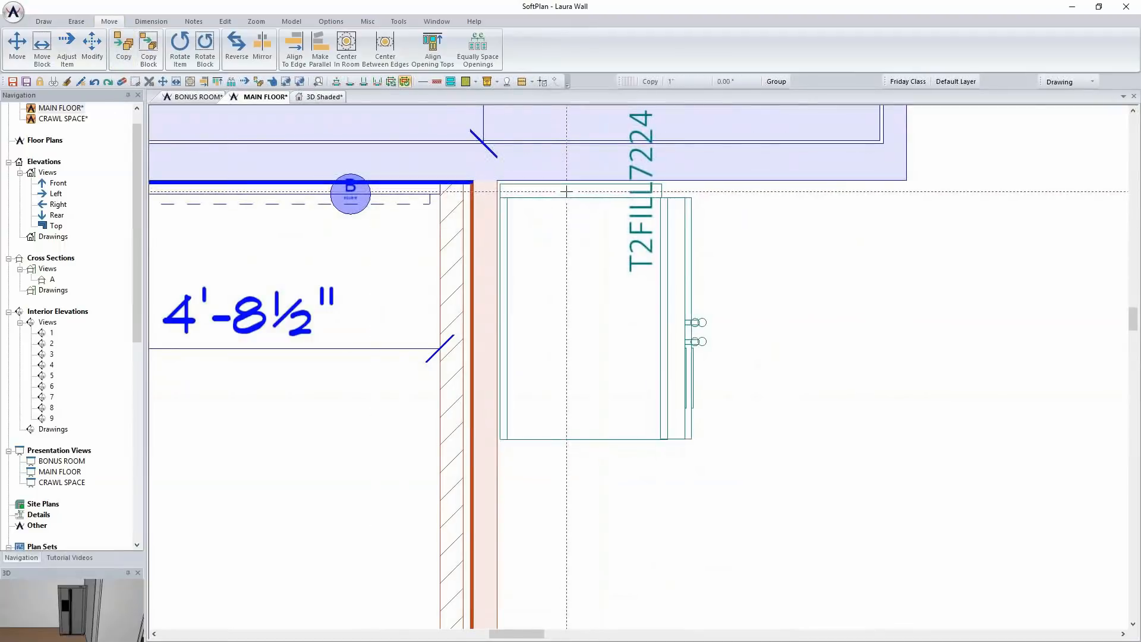
{"action": "right_click", "coordinate": [560, 193]}
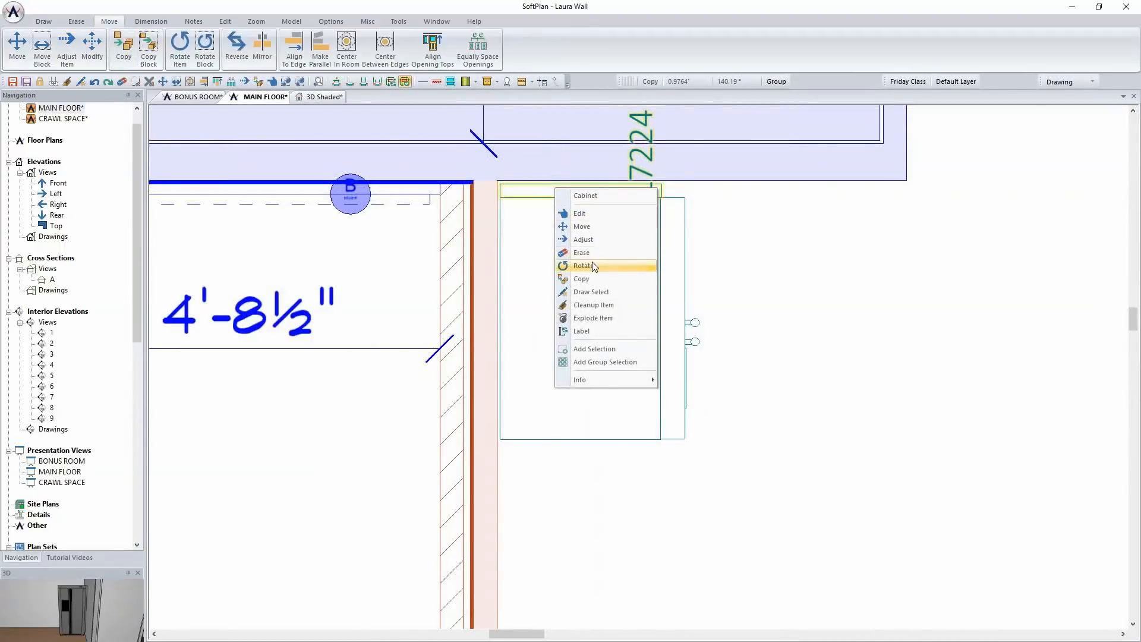
{"action": "left_click", "coordinate": [581, 279]}
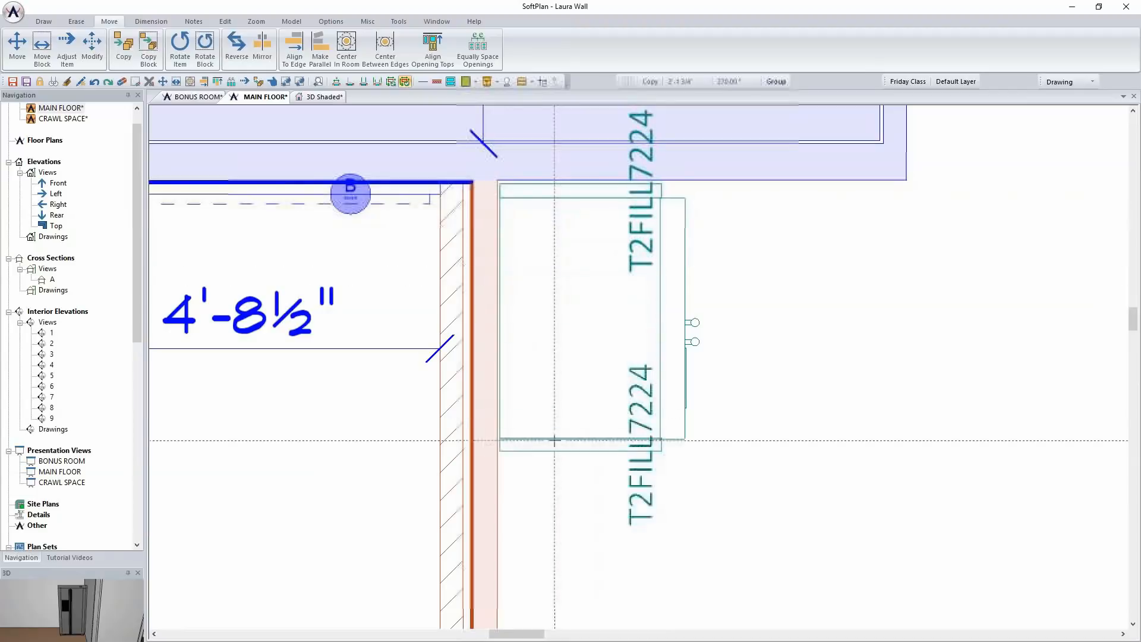
{"action": "left_click", "coordinate": [555, 445]}
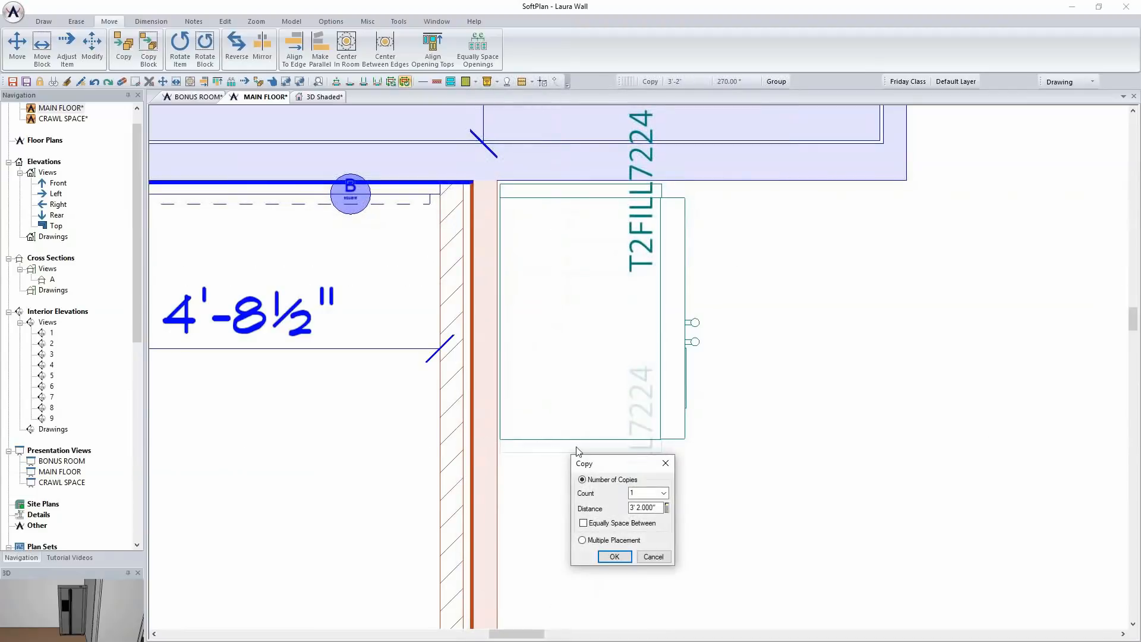
{"action": "left_click", "coordinate": [614, 557]}
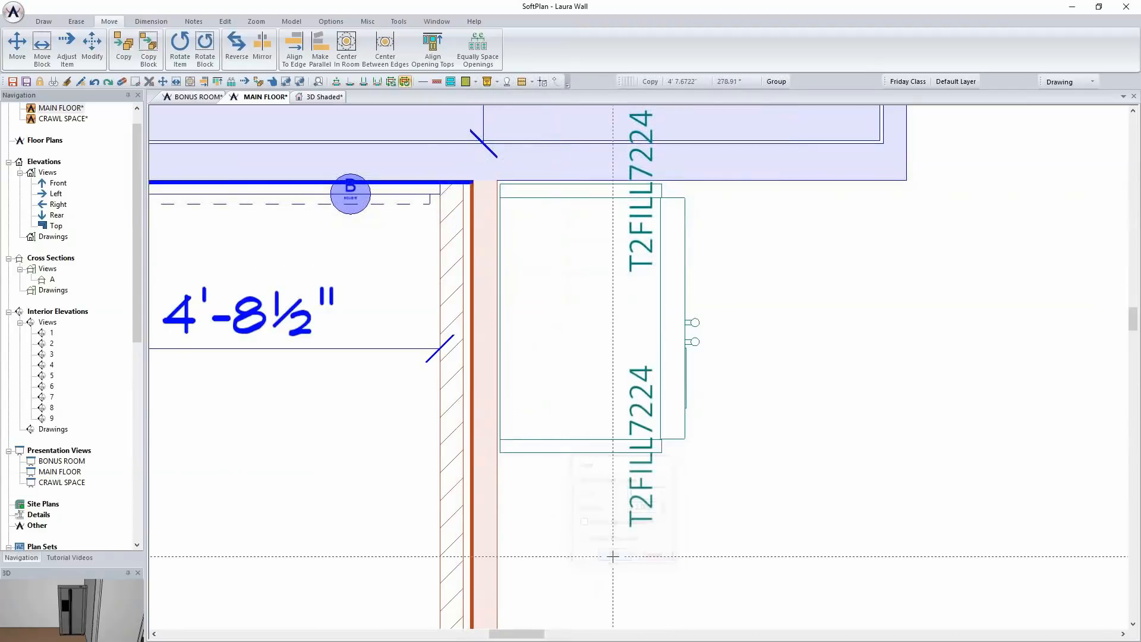
Inspect the refrigerator and its two side fillers, including the space above them, in the shaded 3D view
{"action": "left_click", "coordinate": [321, 97]}
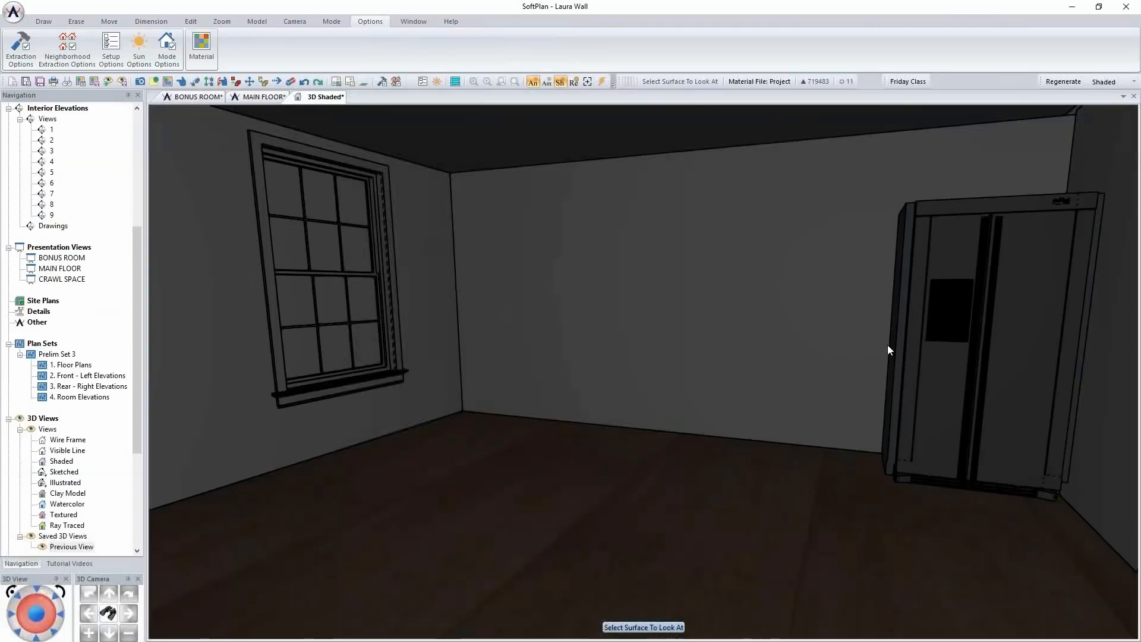
{"action": "left_click", "coordinate": [949, 343]}
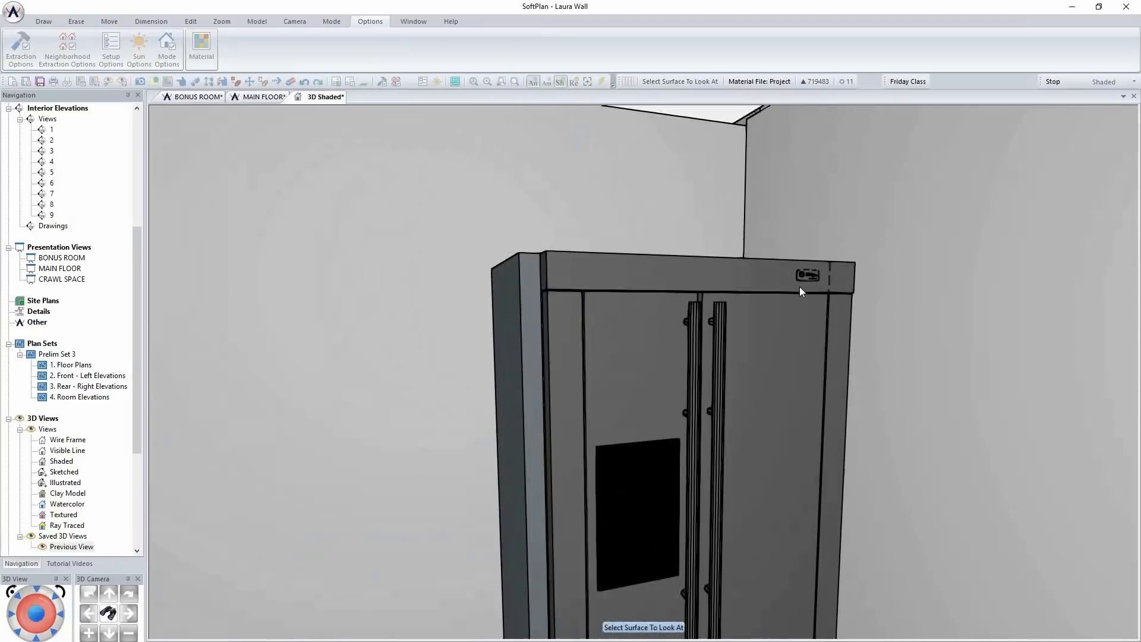
{"action": "middle_click_drag", "start_coordinate": [733, 288], "coordinate": [715, 301]}
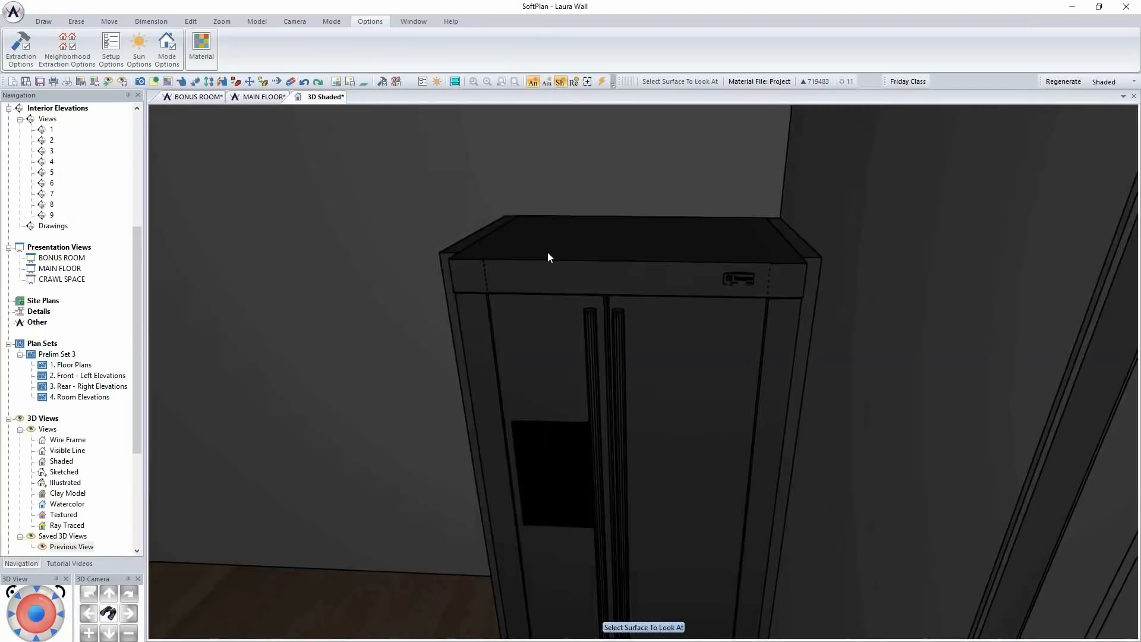
{"action": "left_click", "coordinate": [547, 253]}
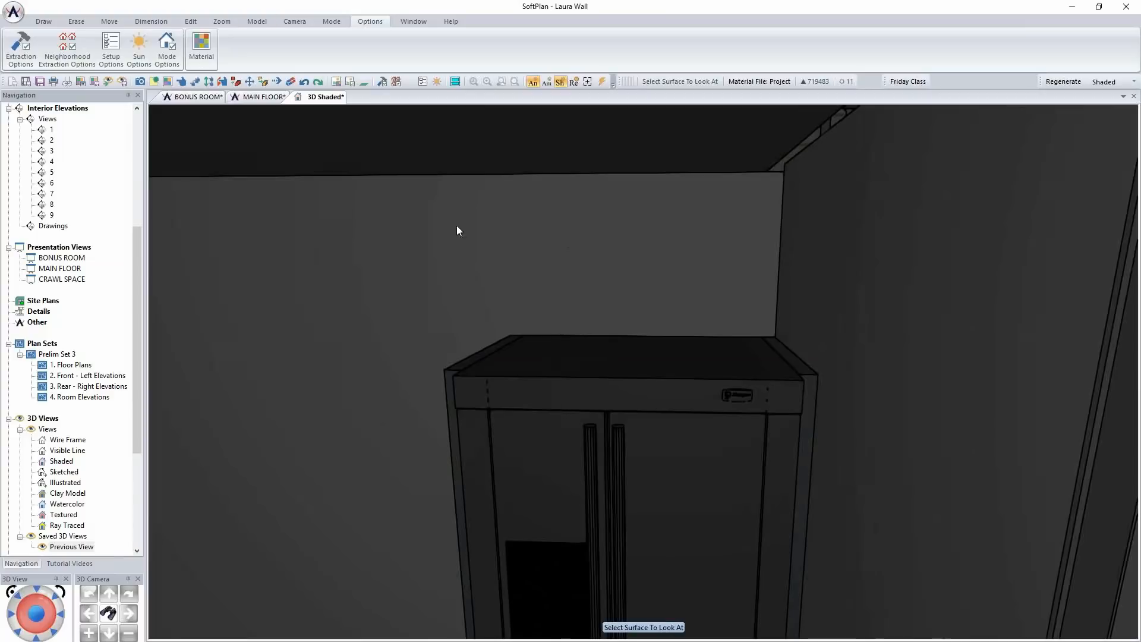
Check the dimensions of the free-standing side-by-side refrigerator in its symbol properties in the MAIN FLOOR plan, without changing them
{"action": "left_click", "coordinate": [257, 97]}
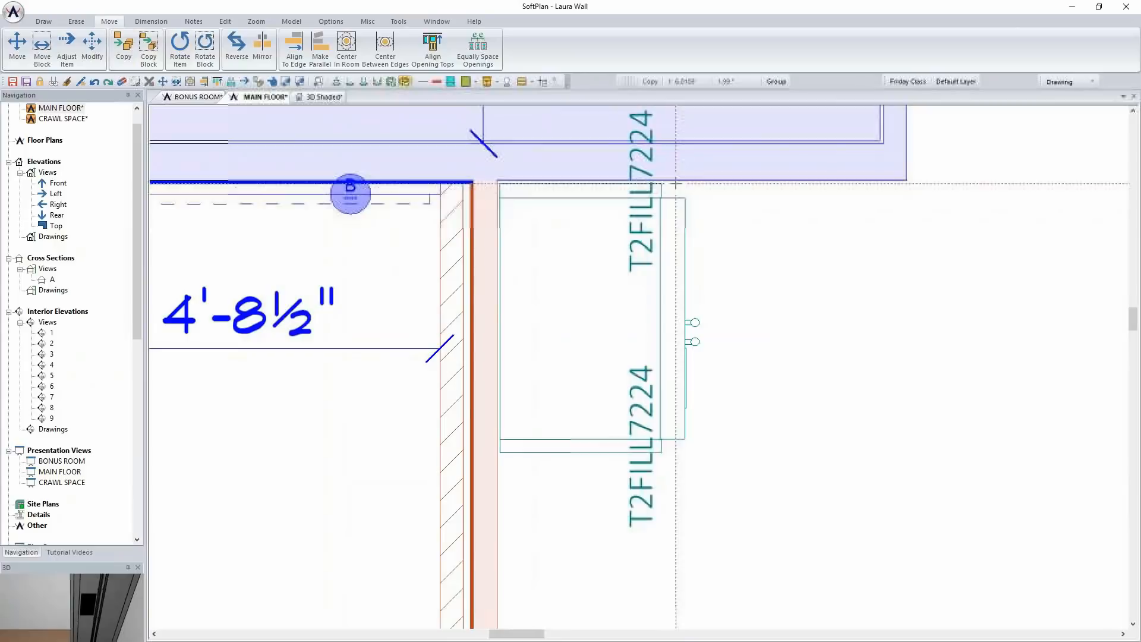
{"action": "left_click", "coordinate": [151, 21]}
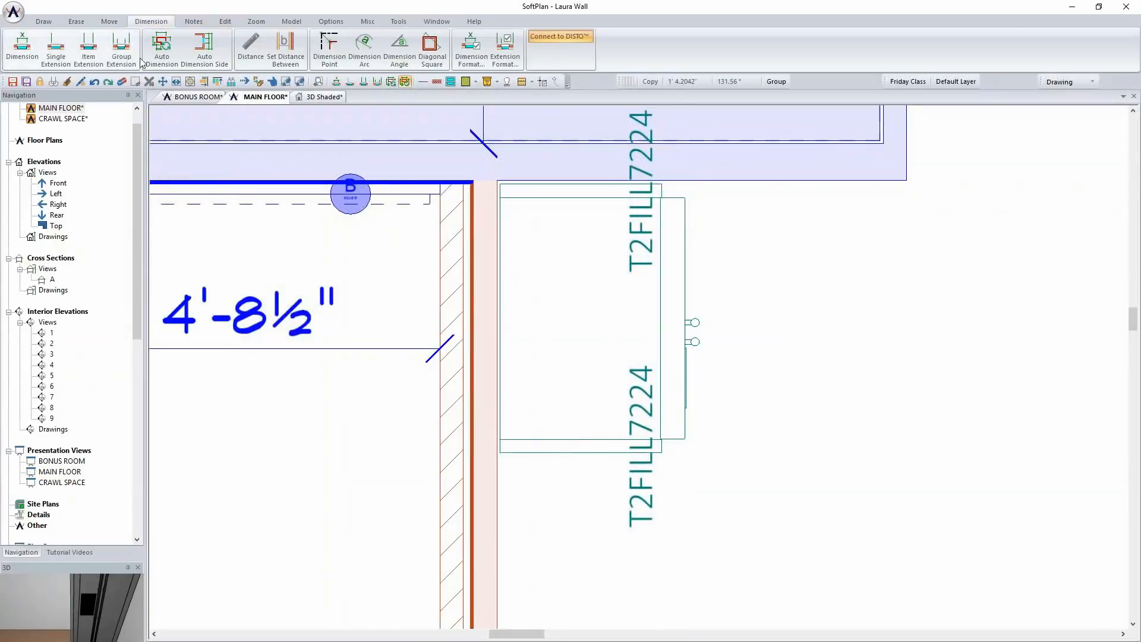
{"action": "right_click", "coordinate": [622, 259]}
{"action": "mouse_move", "coordinate": [707, 264]}
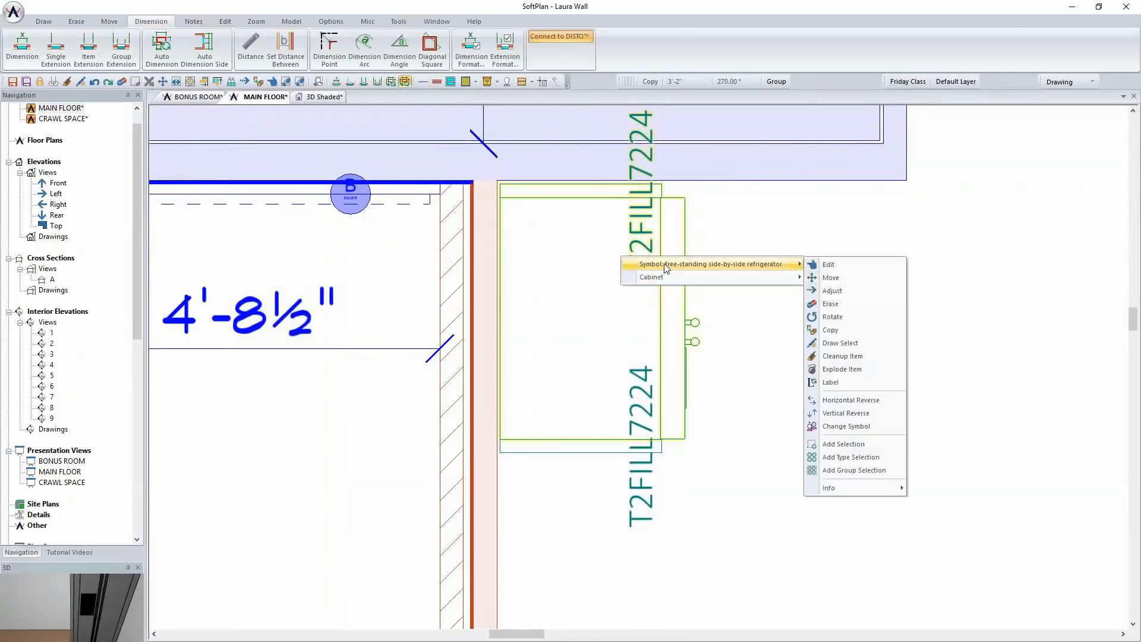
{"action": "left_click", "coordinate": [830, 266]}
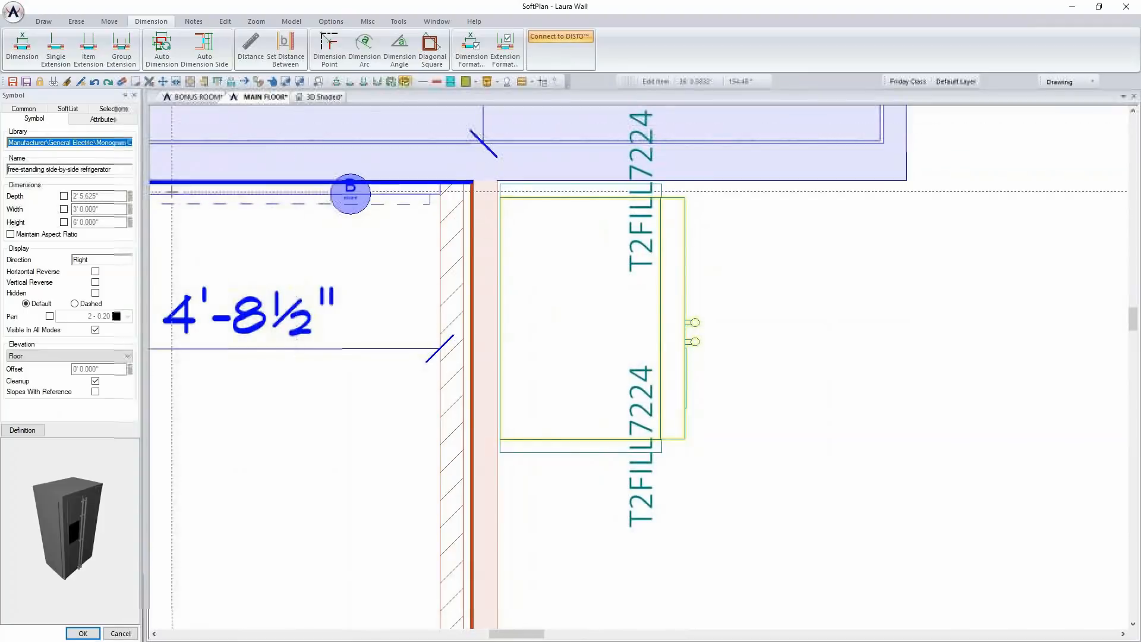
{"action": "left_click", "coordinate": [120, 633]}
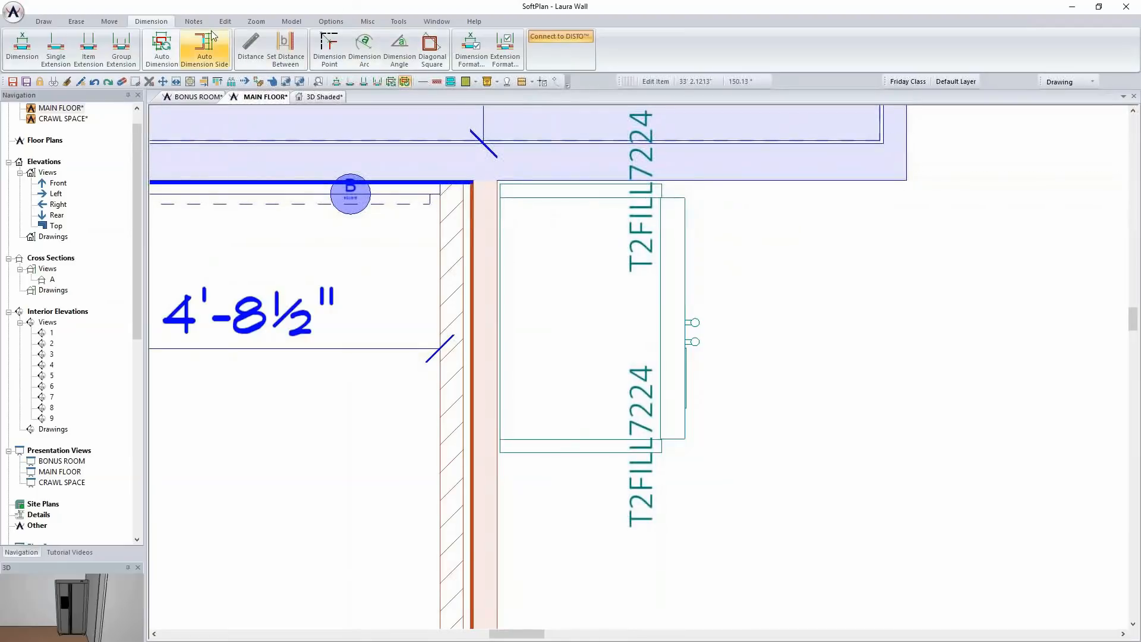
Configure a new custom wall cabinet with a width of 36" and a depth of 24"
{"action": "left_click", "coordinate": [42, 21]}
{"action": "left_click", "coordinate": [332, 47]}
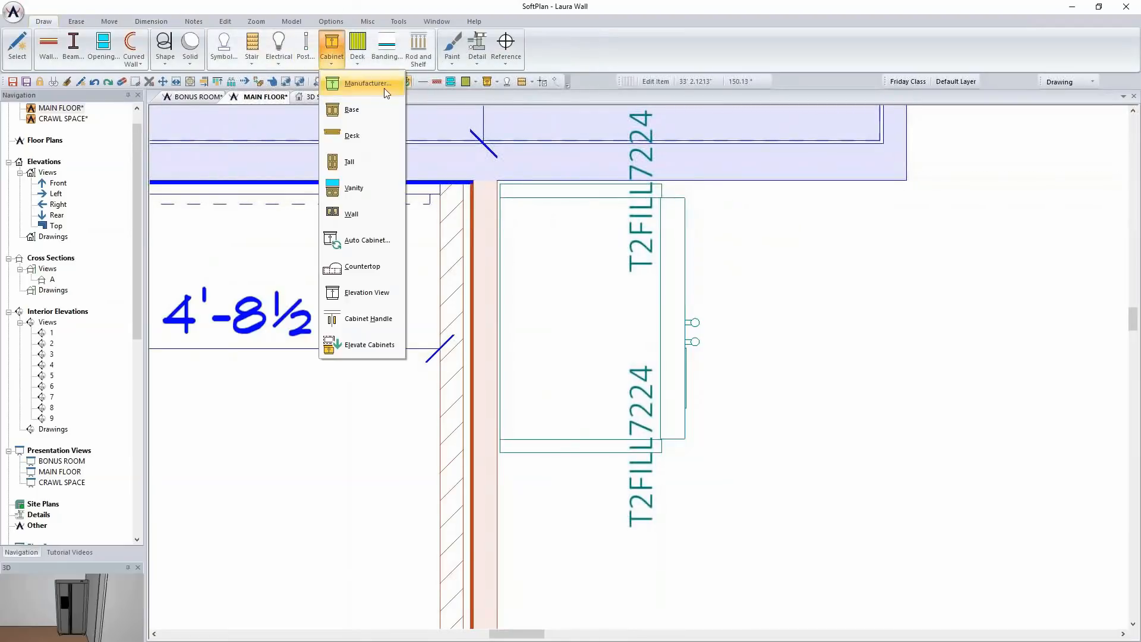
{"action": "left_click", "coordinate": [357, 214]}
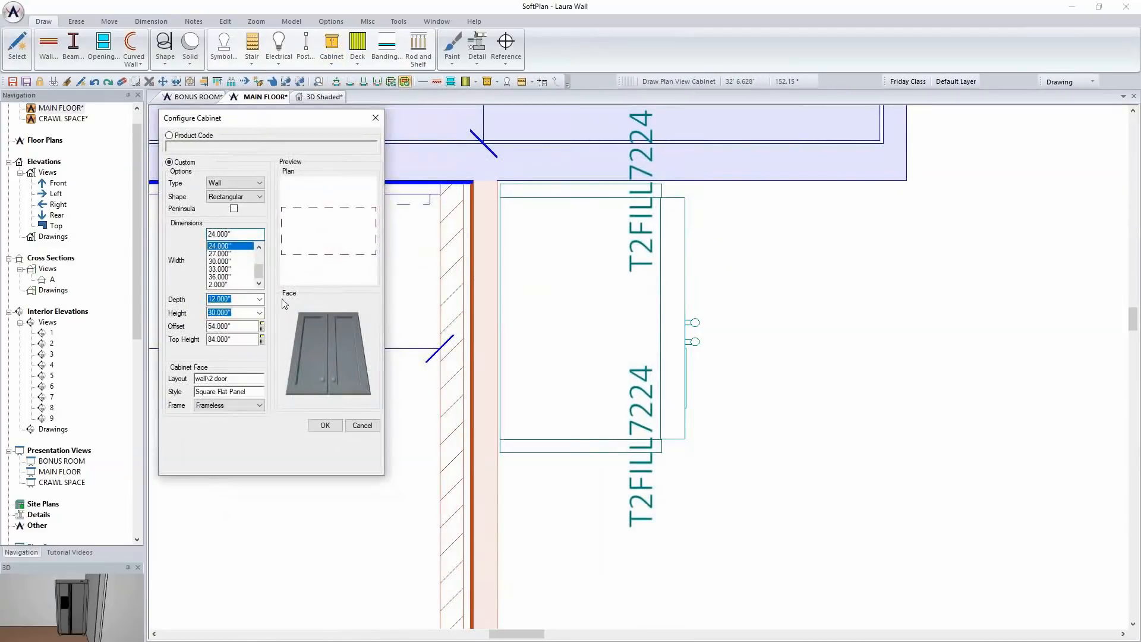
{"action": "left_click", "coordinate": [220, 277]}
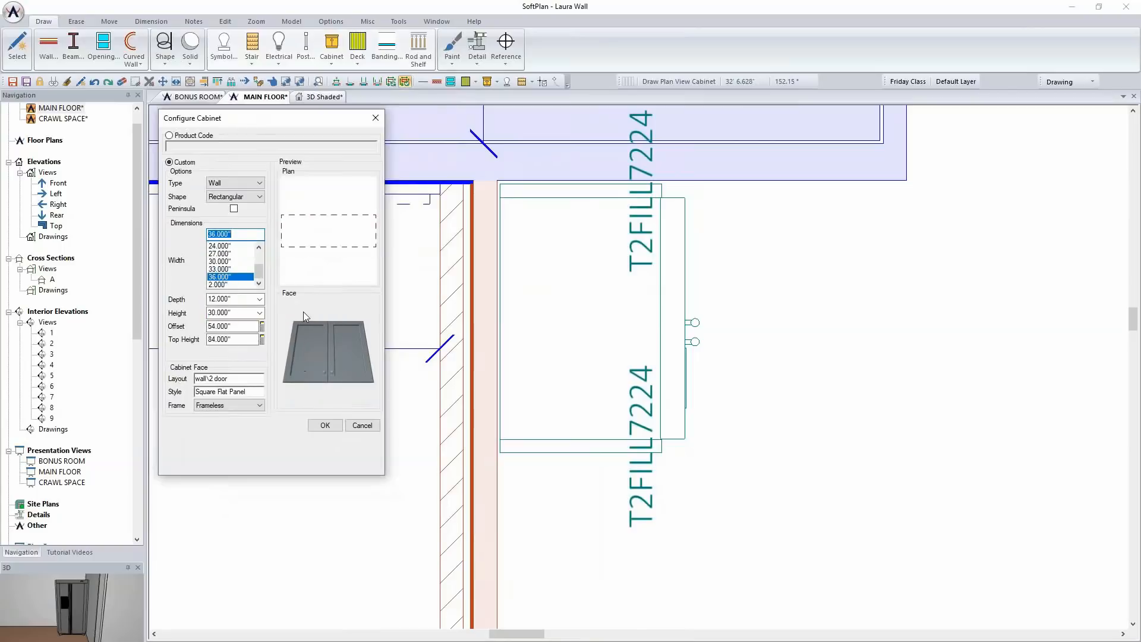
{"action": "left_click", "coordinate": [237, 300]}
{"action": "type", "text": "24"}
{"action": "key", "text": "Tab"}
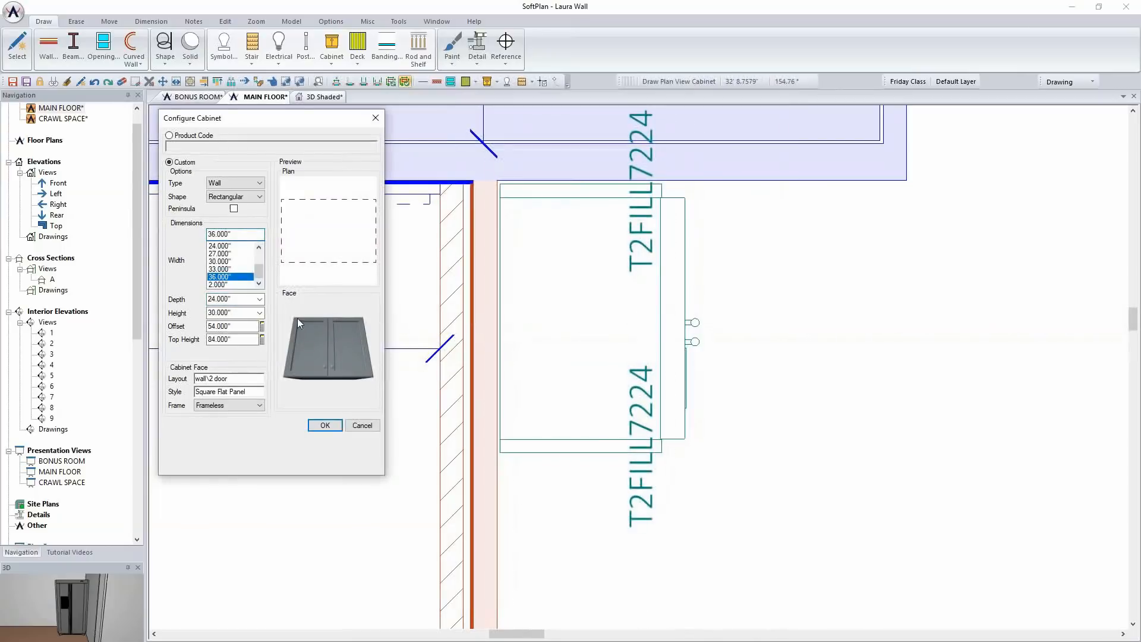
Set the custom wall cabinet's height to 12" and its offset to 7', and accept the configuration
{"action": "left_click", "coordinate": [250, 323]}
{"action": "type", "text": "7'"}
{"action": "key", "text": "Tab"}
{"action": "left_click", "coordinate": [242, 313]}
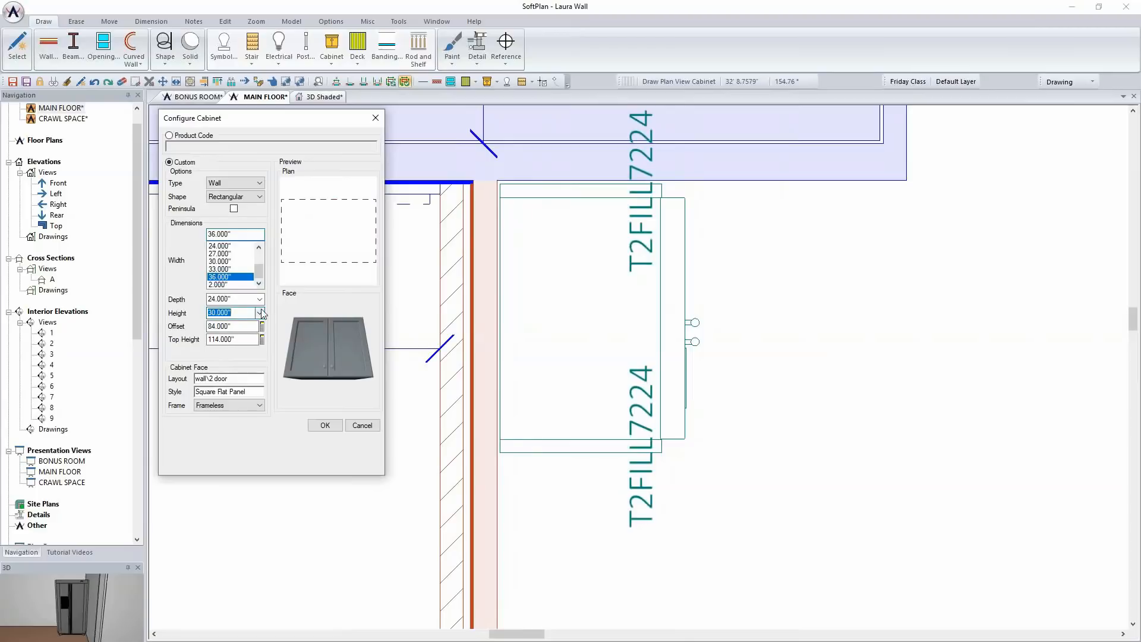
{"action": "type", "text": "12"}
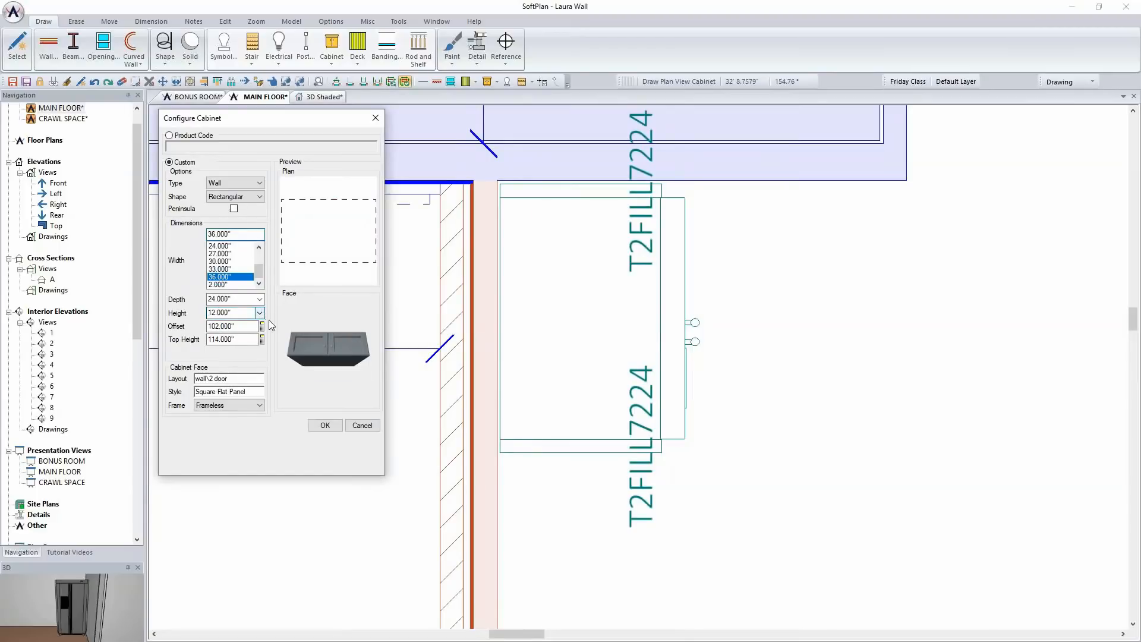
{"action": "left_click", "coordinate": [235, 326]}
{"action": "type", "text": "7'"}
{"action": "key", "text": "Return"}
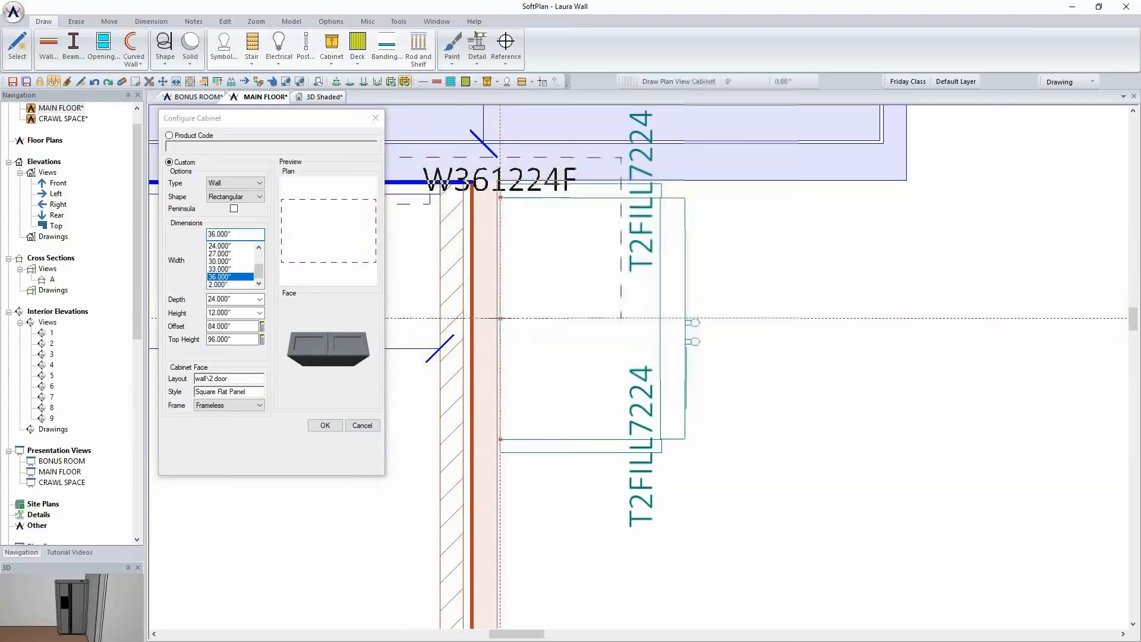
Place the wall cabinet between the two filler panels over the refrigerator, declining Auto Cabinet
{"action": "left_click", "coordinate": [562, 319]}
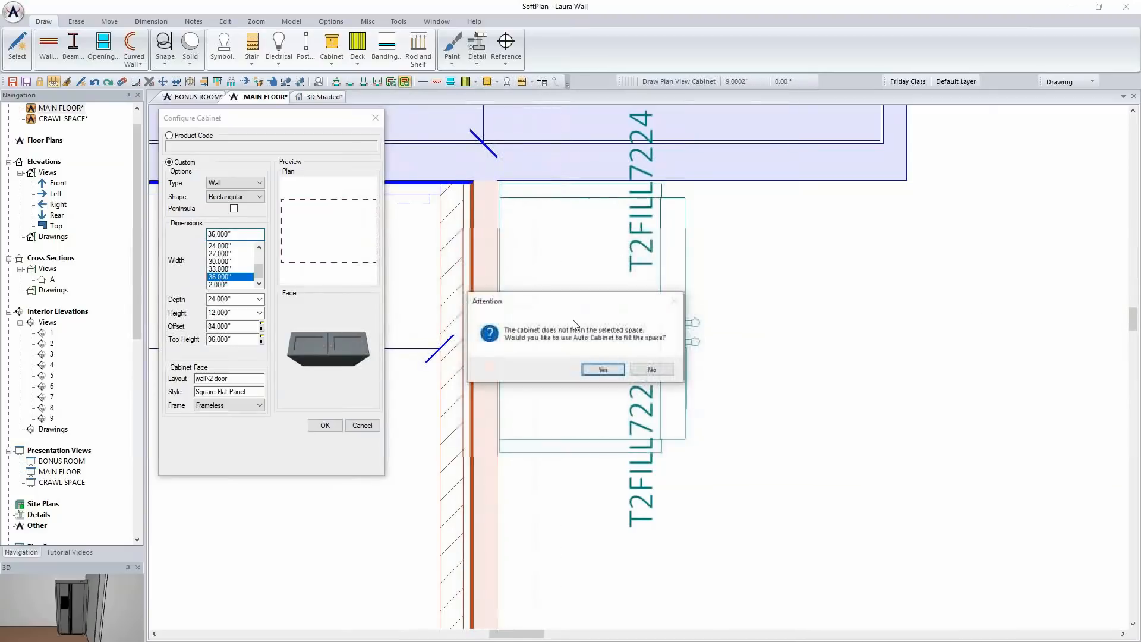
{"action": "left_click", "coordinate": [652, 370]}
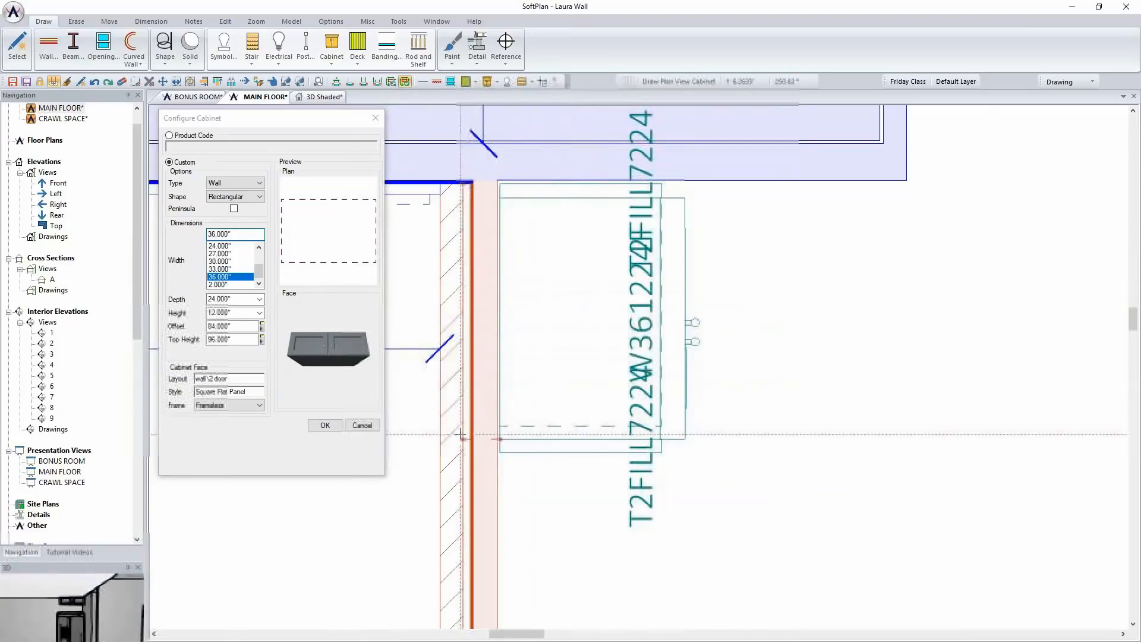
{"action": "right_click", "coordinate": [598, 364]}
{"action": "left_click", "coordinate": [577, 374]}
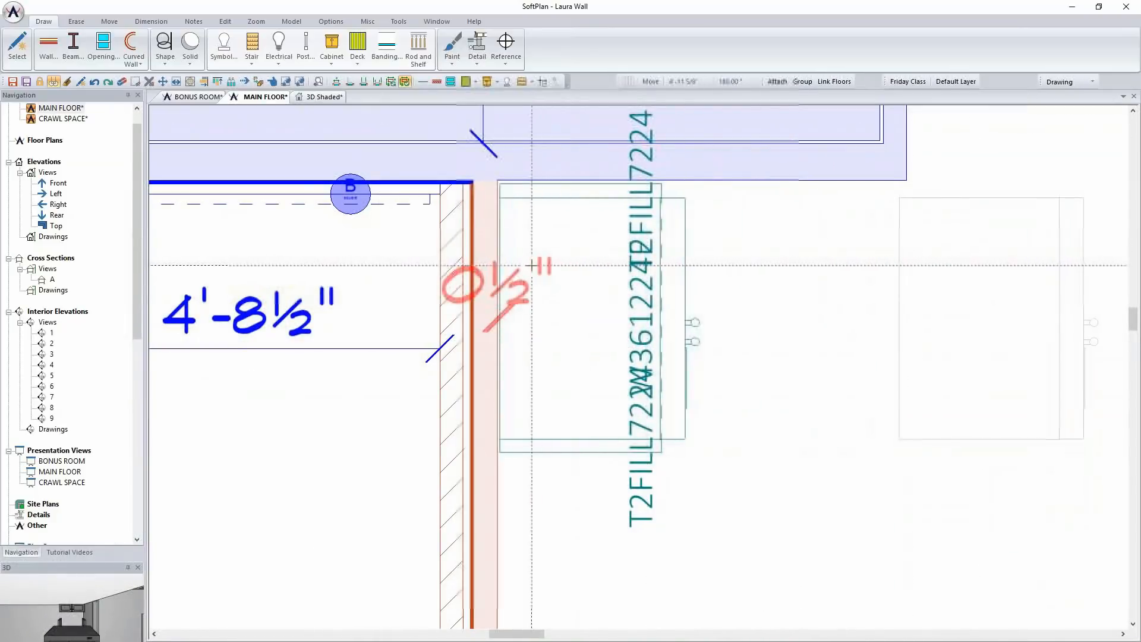
In the shaded 3D view, set the height of the wall cabinet above the refrigerator to 24"
{"action": "left_click", "coordinate": [324, 97]}
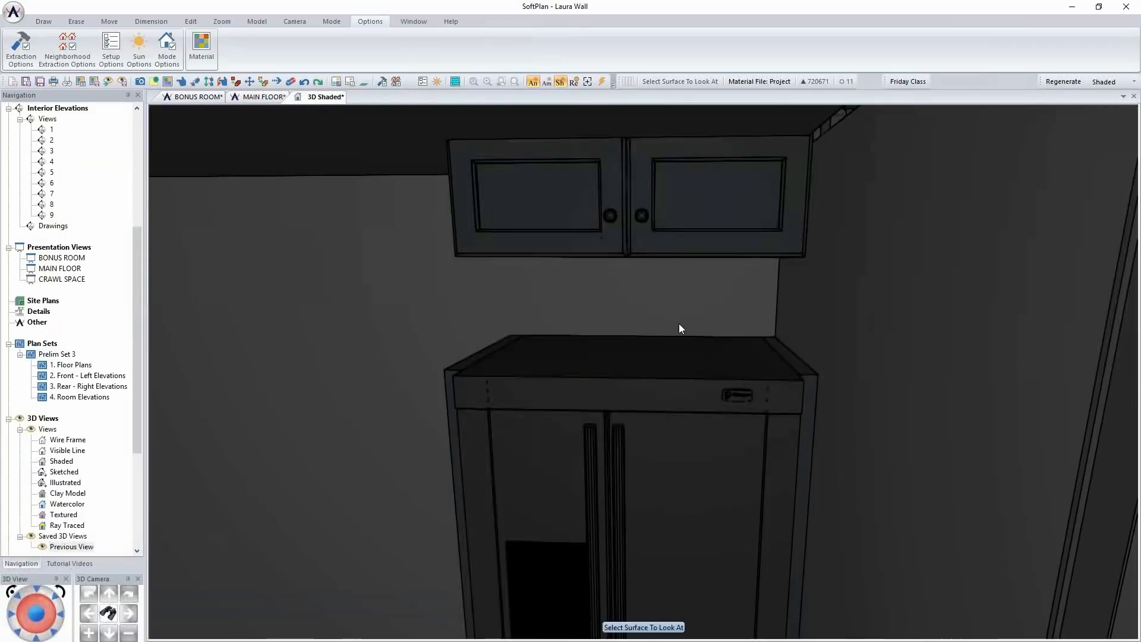
{"action": "left_click", "coordinate": [680, 328]}
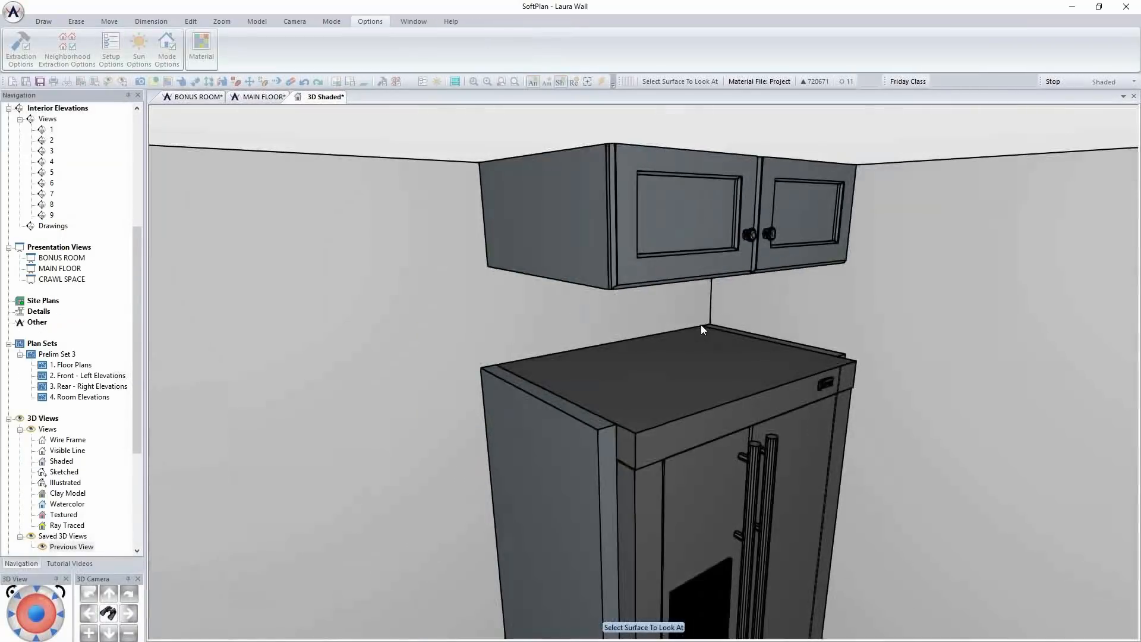
{"action": "right_click", "coordinate": [661, 247]}
{"action": "left_click", "coordinate": [701, 268]}
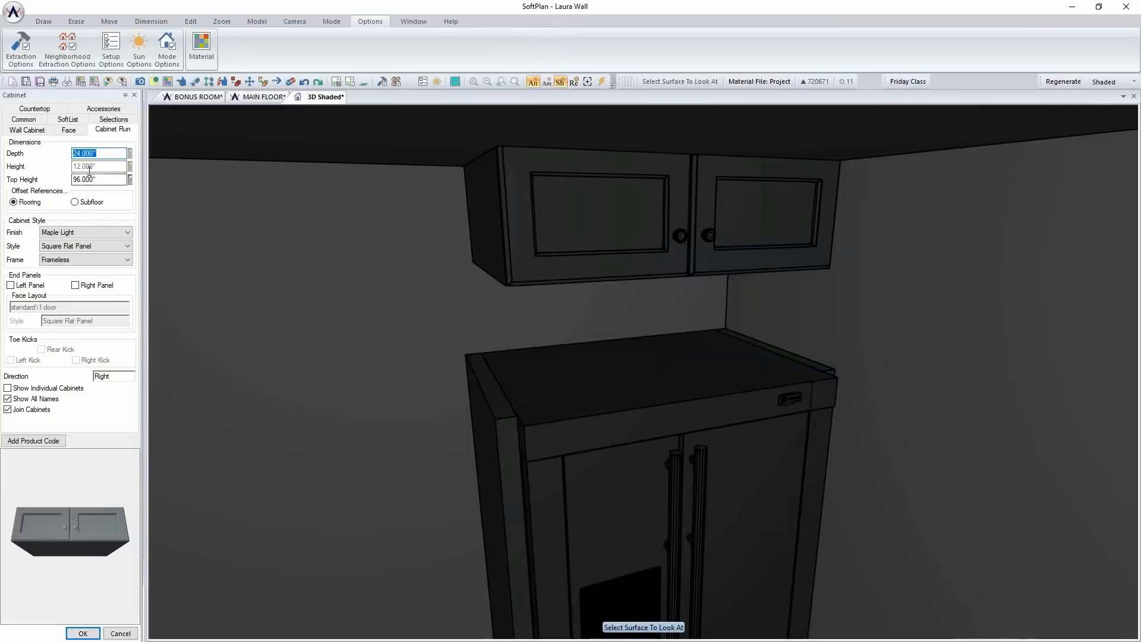
{"action": "left_click", "coordinate": [44, 130]}
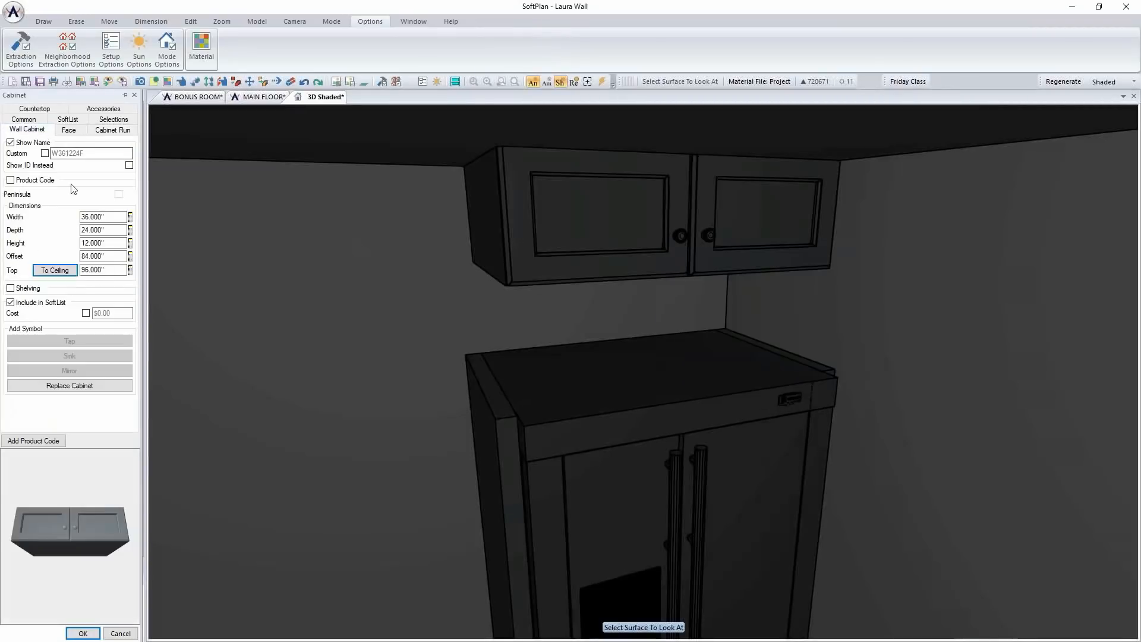
{"action": "left_click", "coordinate": [113, 243]}
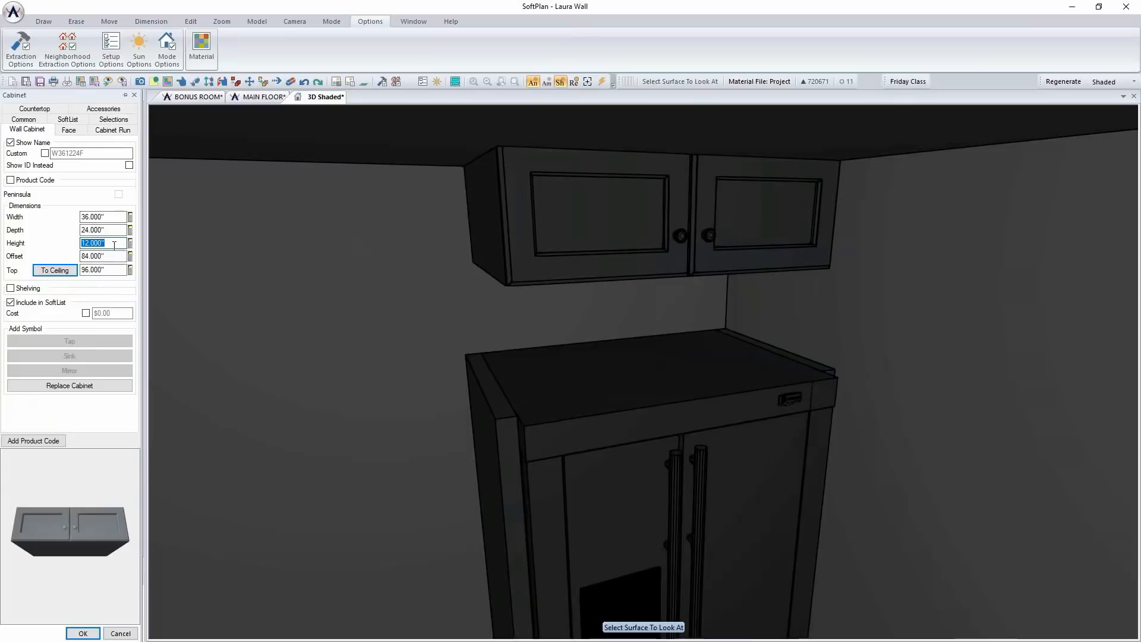
{"action": "key", "text": "Return"}
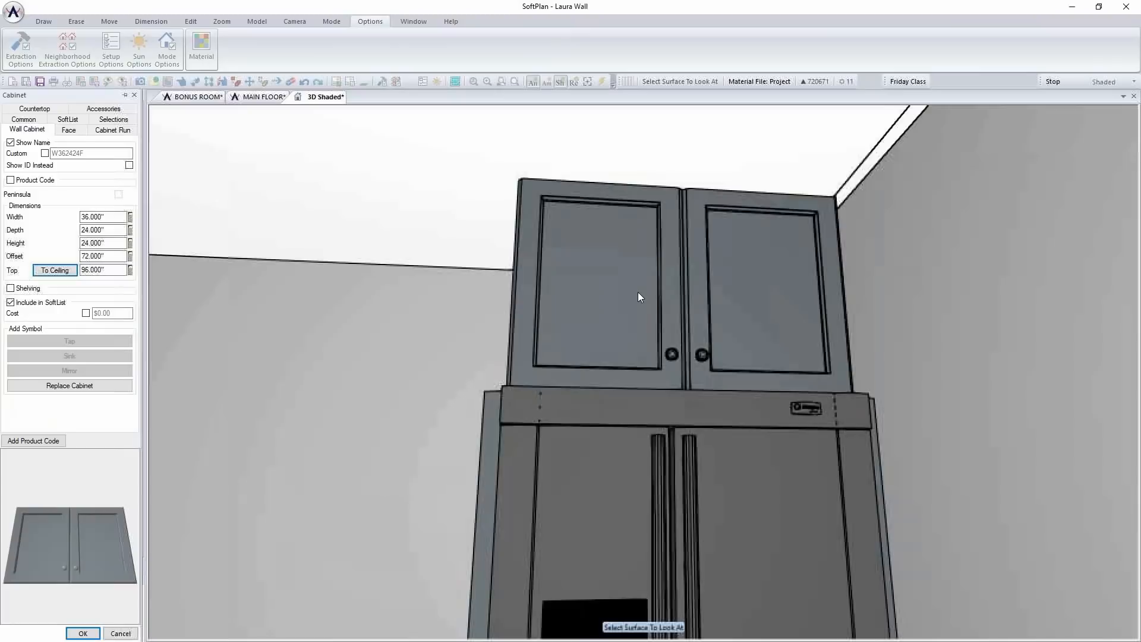
Change the wall cabinet's height to 21" and its offset to 72", and accept its properties
{"action": "left_click", "coordinate": [113, 245]}
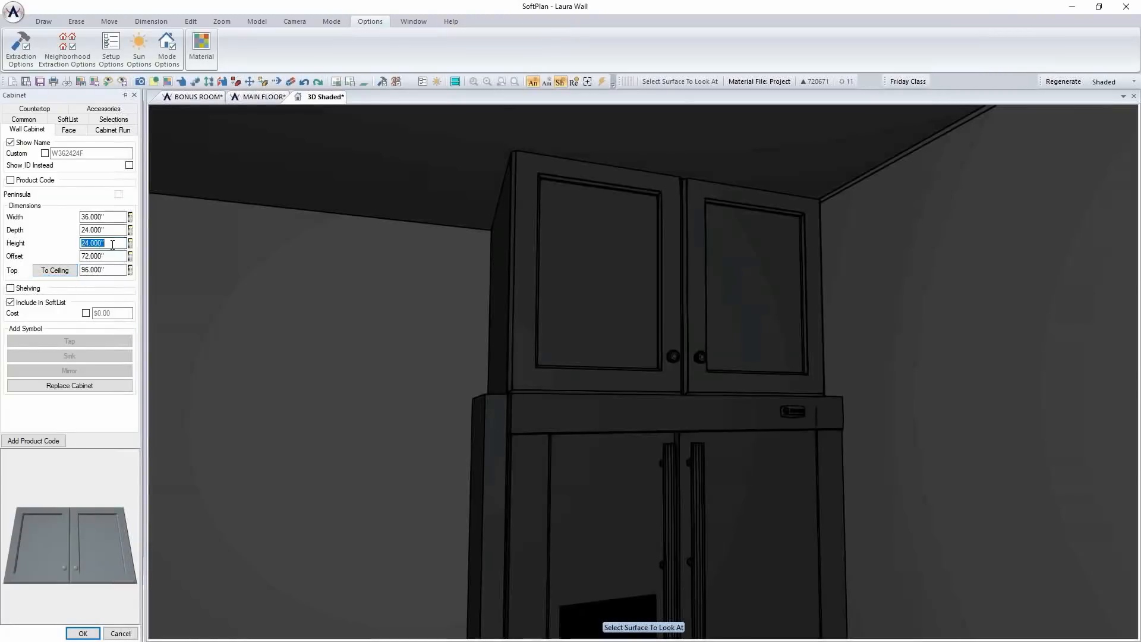
{"action": "type", "text": "21"}
{"action": "key", "text": "Return"}
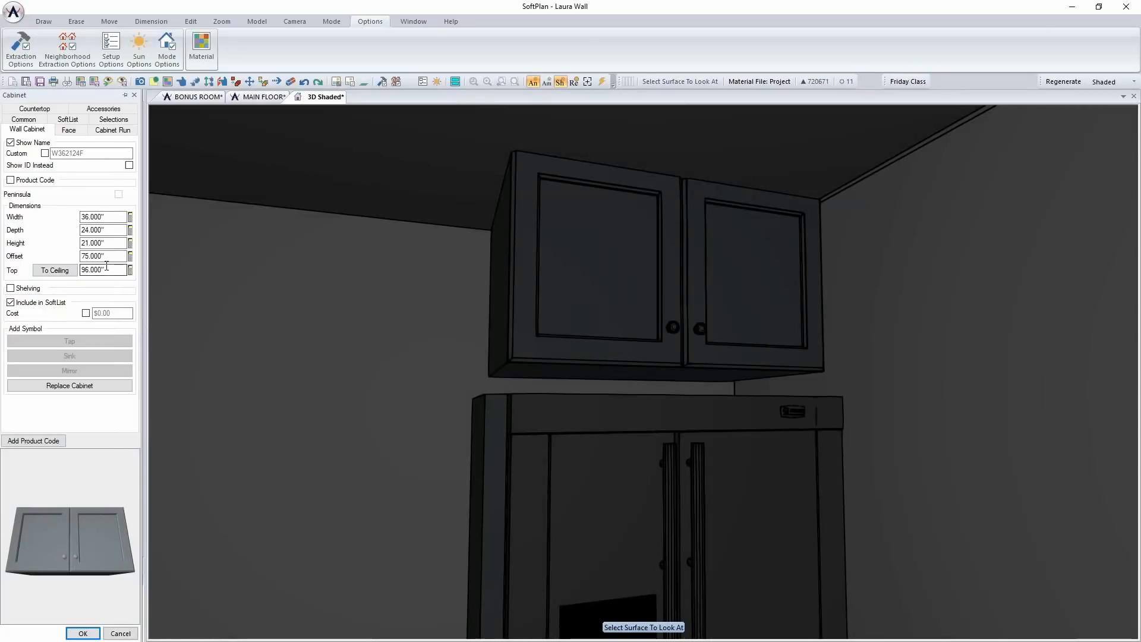
{"action": "left_click", "coordinate": [719, 275]}
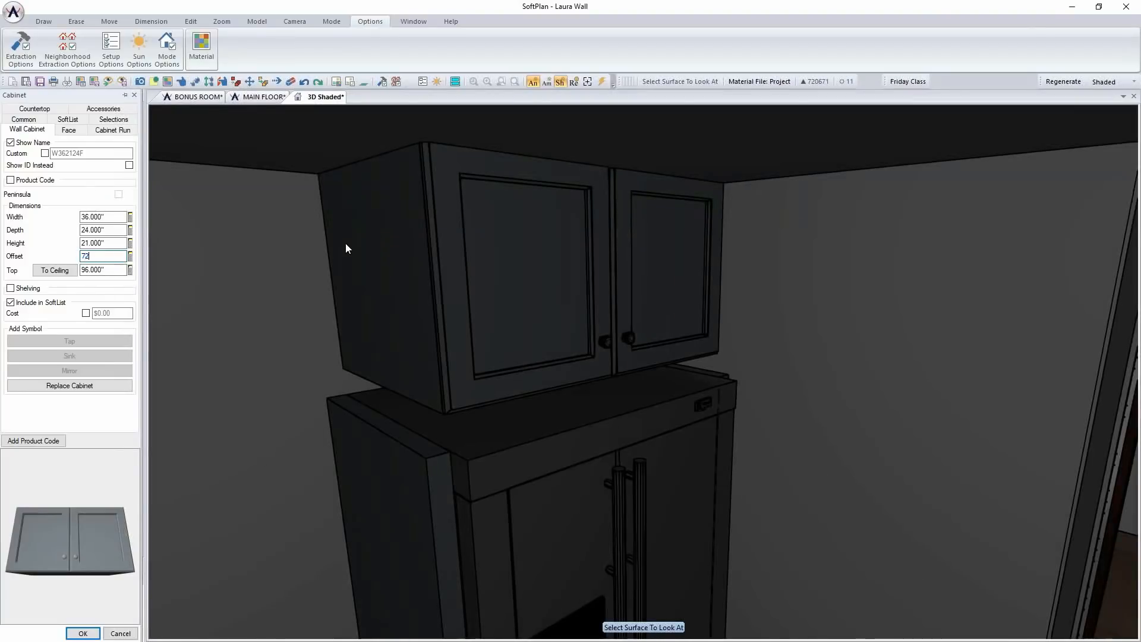
{"action": "key", "text": "Tab"}
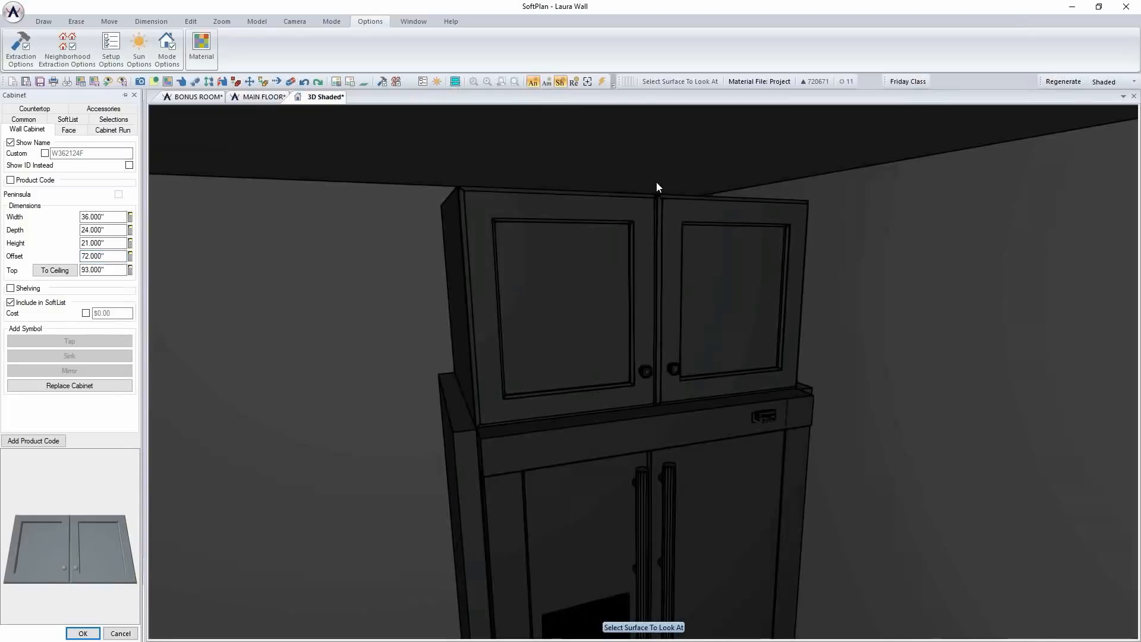
{"action": "left_click", "coordinate": [597, 322]}
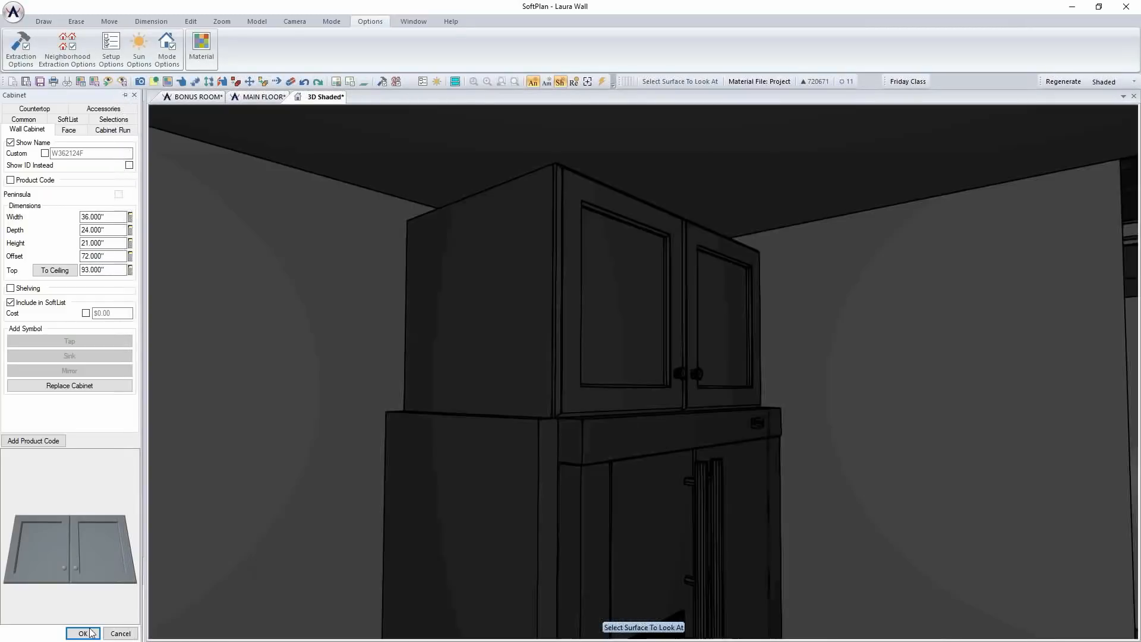
{"action": "left_click", "coordinate": [82, 632]}
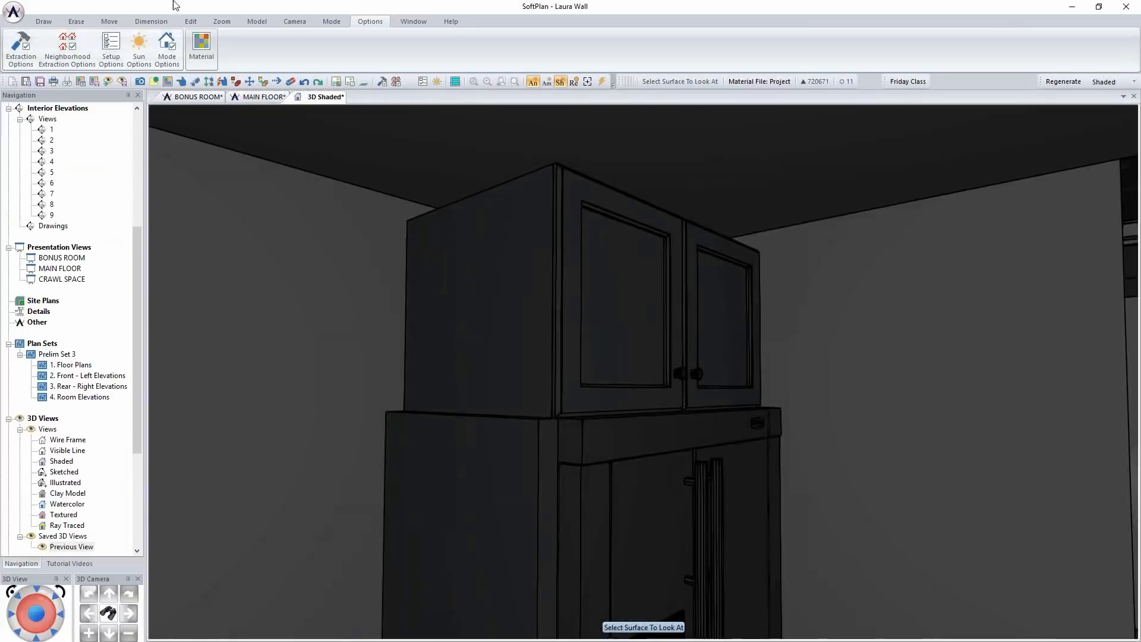
{"action": "left_click", "coordinate": [110, 23]}
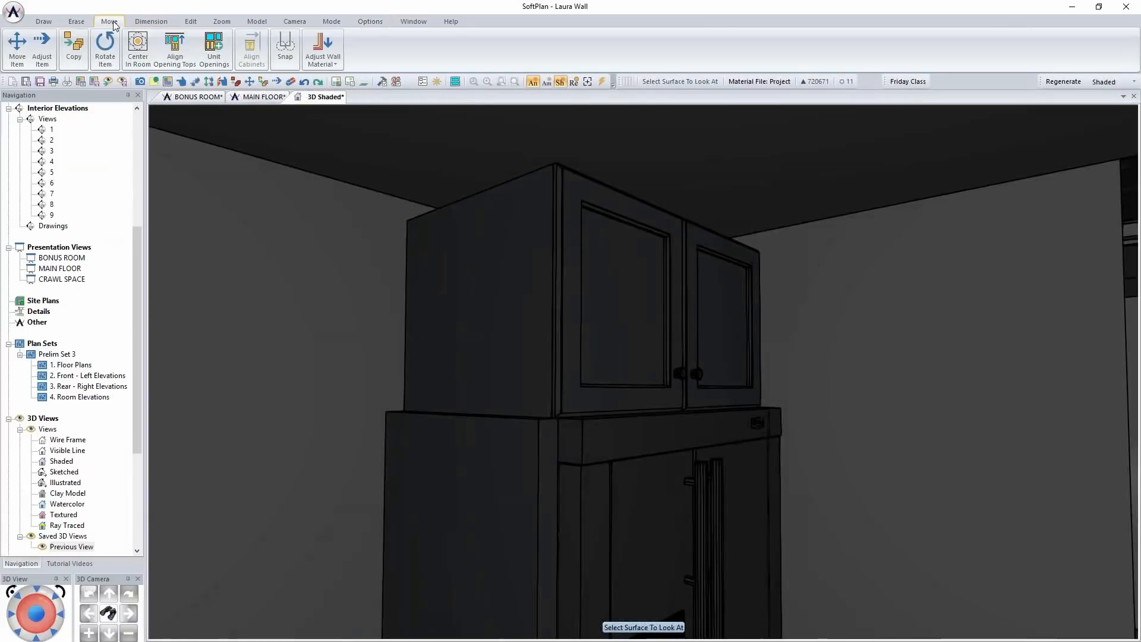
{"action": "left_click", "coordinate": [196, 24]}
{"action": "left_click", "coordinate": [28, 46]}
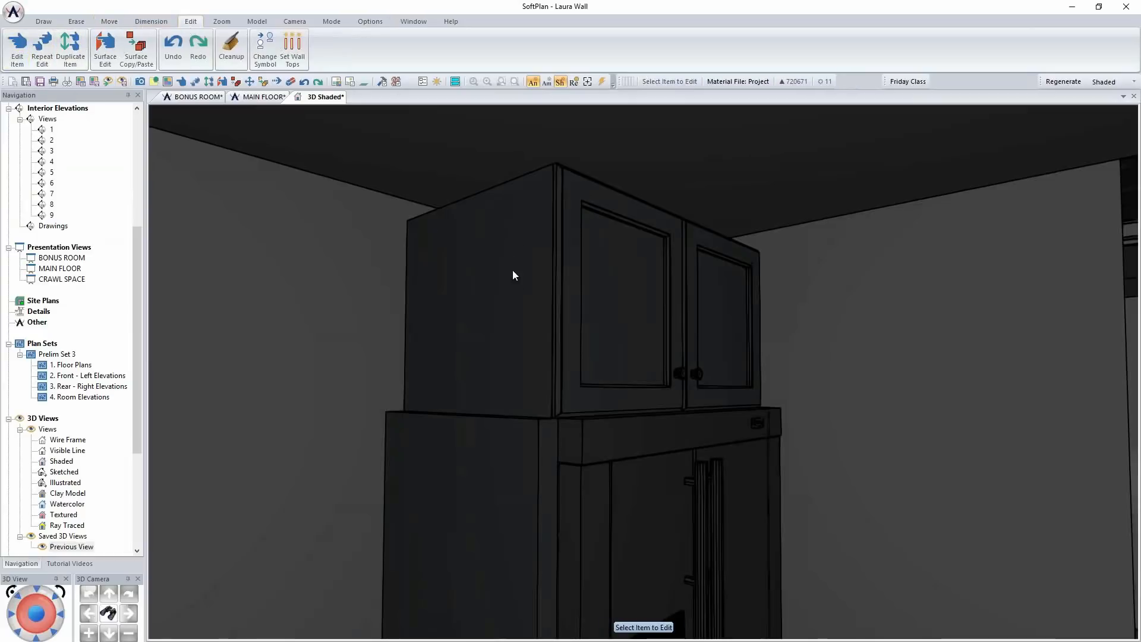
{"action": "left_click", "coordinate": [527, 334]}
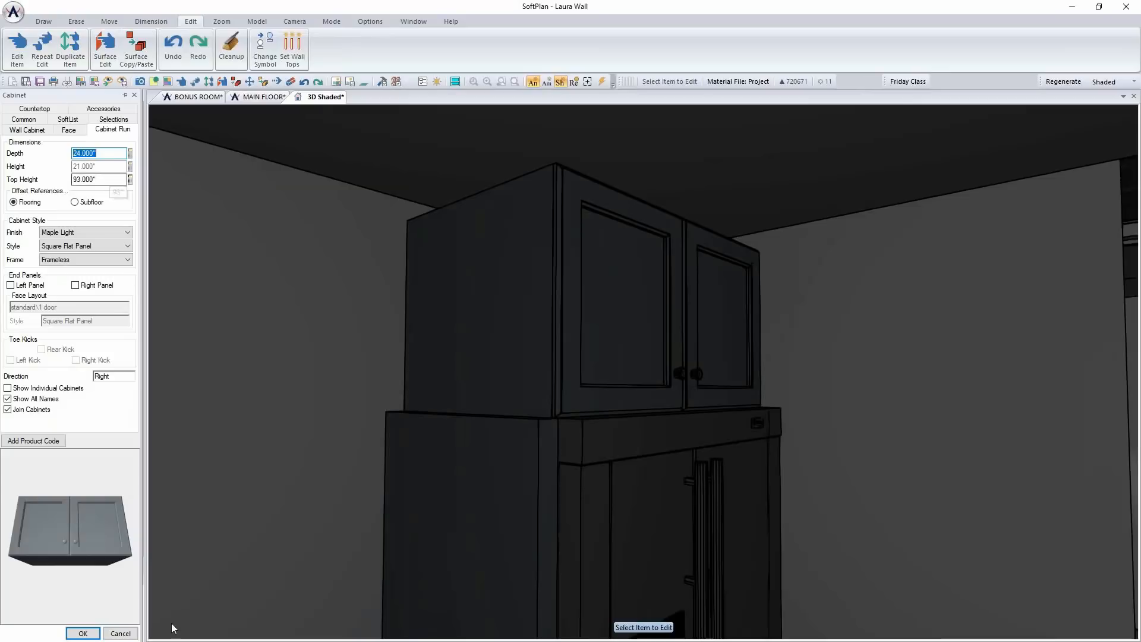
{"action": "left_click", "coordinate": [132, 632]}
Set the height of the tall filler panel on the refrigerator's exposed side to 93"
{"action": "right_click", "coordinate": [510, 513]}
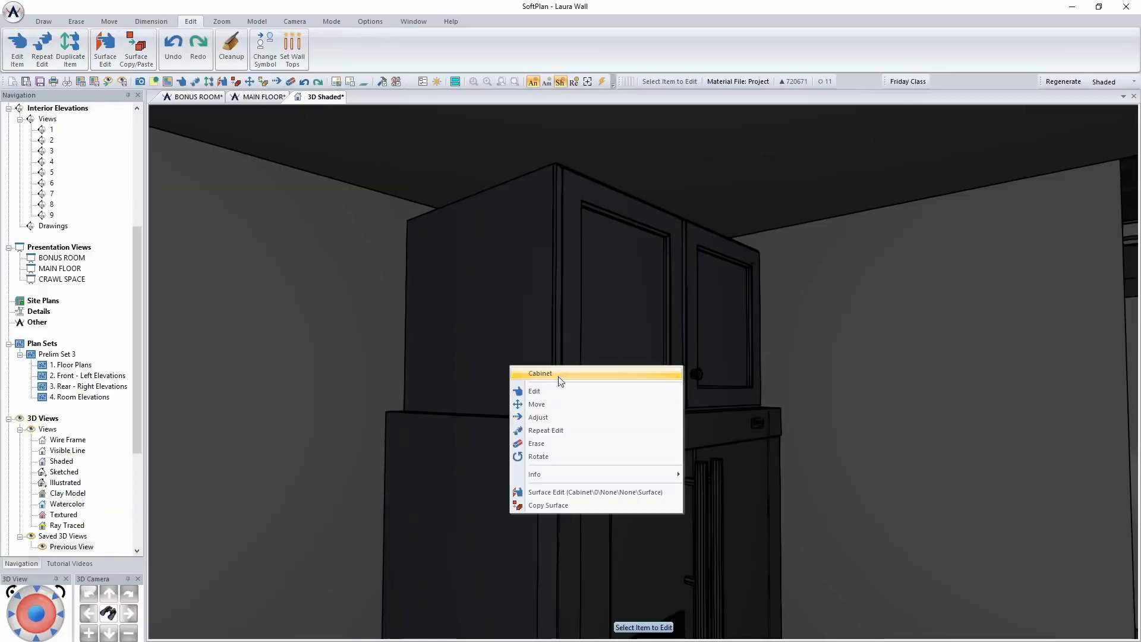
{"action": "left_click", "coordinate": [562, 392]}
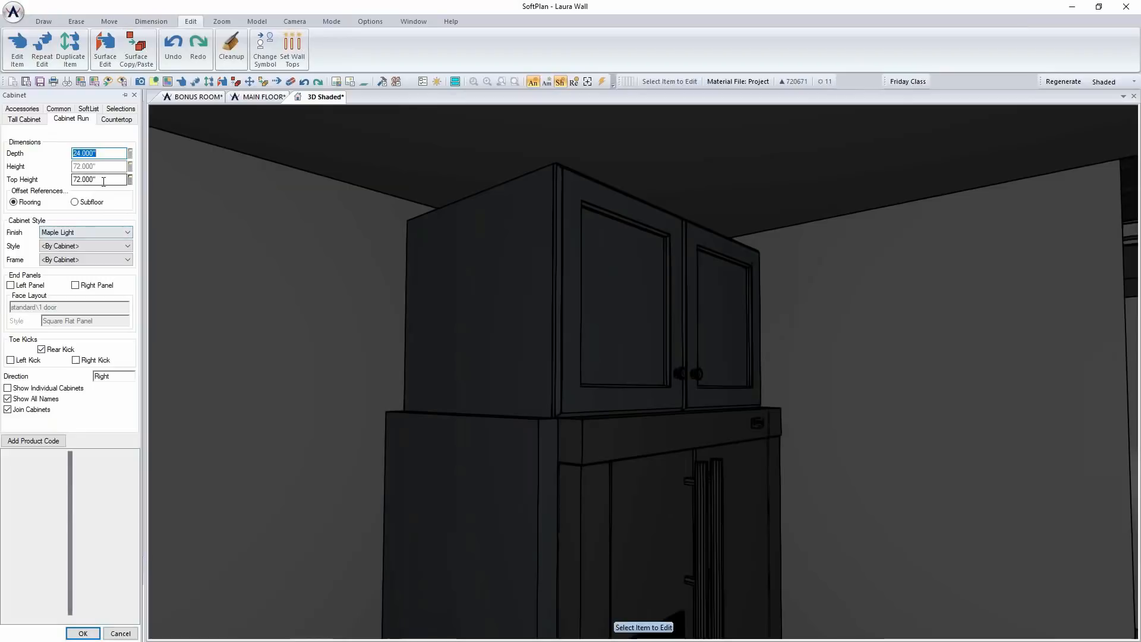
{"action": "left_click", "coordinate": [38, 119]}
{"action": "key", "text": "Tab"}
{"action": "type", "text": "93"}
{"action": "key", "text": "Return"}
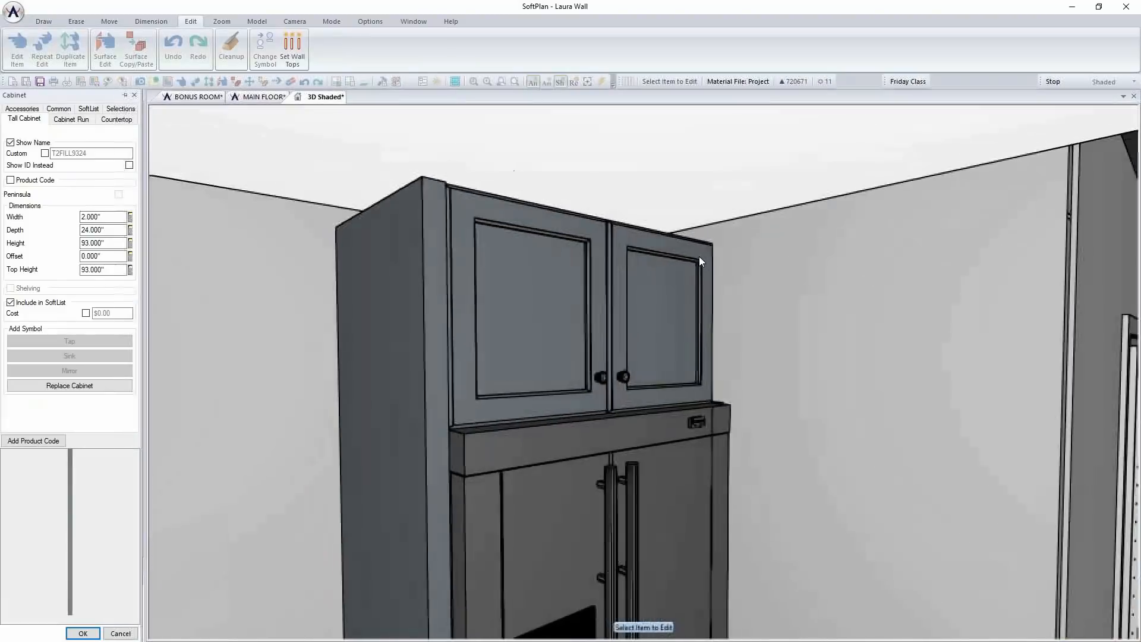
Apply the same height to the filler panel on the refrigerator's opposite side with Repeat Edit
{"action": "middle_click_drag", "start_coordinate": [699, 257], "coordinate": [701, 285]}
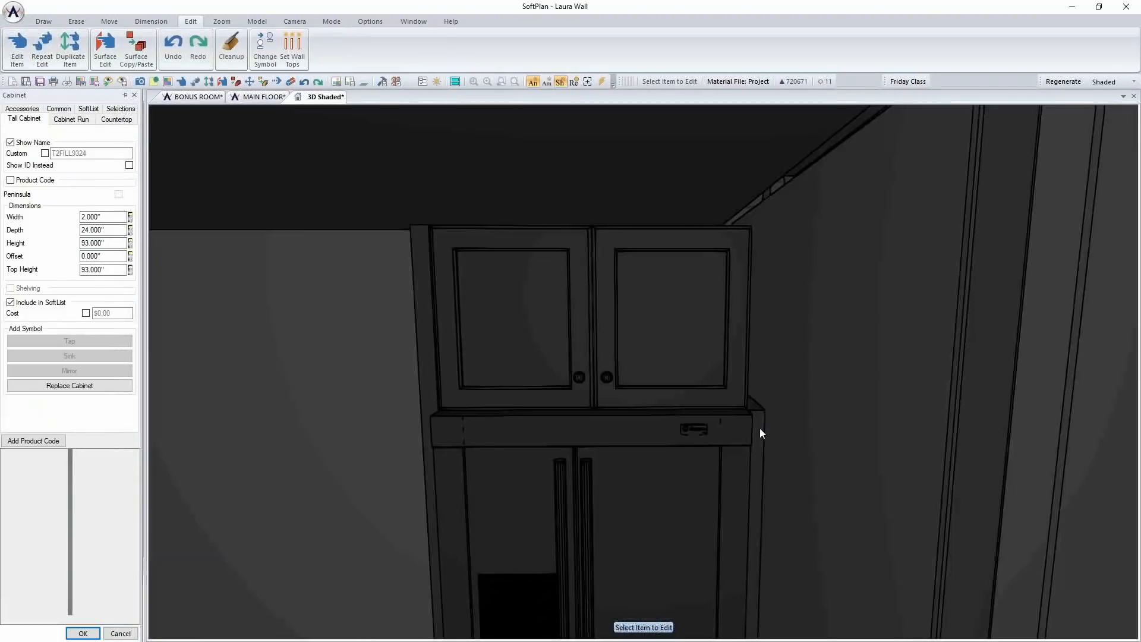
{"action": "right_click", "coordinate": [760, 428]}
{"action": "left_click", "coordinate": [804, 492]}
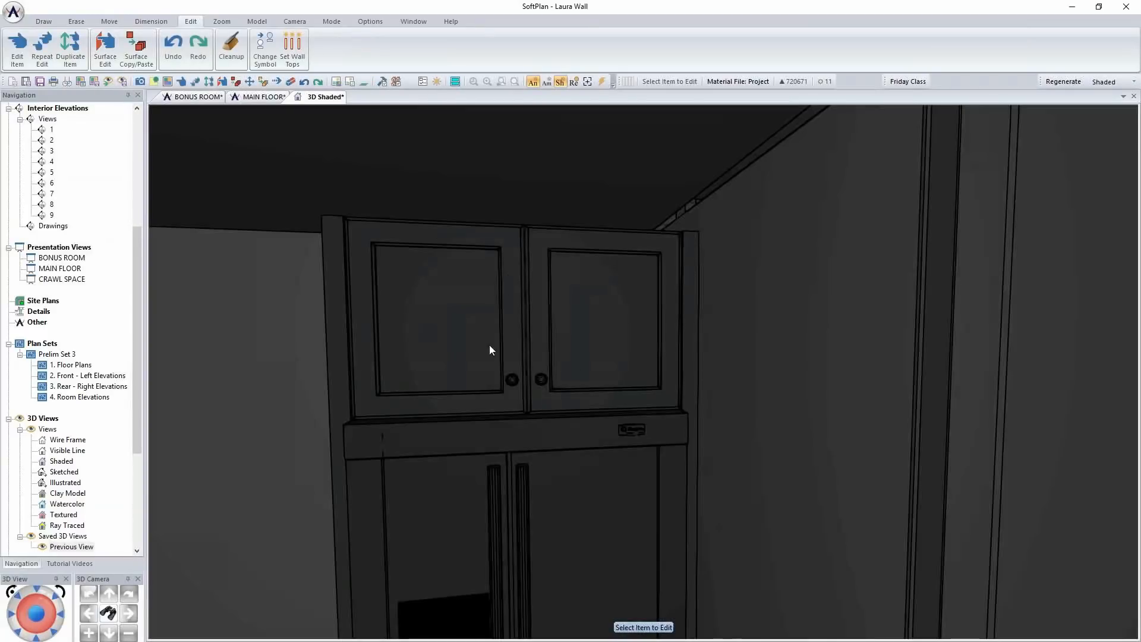
Examine the refrigerator enclosure and the bare wall between it and the window in the 3D view
{"action": "key", "text": "Down"}
{"action": "key", "text": "Down"}
{"action": "key", "text": "Down"}
{"action": "key", "text": "Down"}
{"action": "key", "text": "Left"}
{"action": "key", "text": "Left"}
{"action": "key", "text": "Left"}
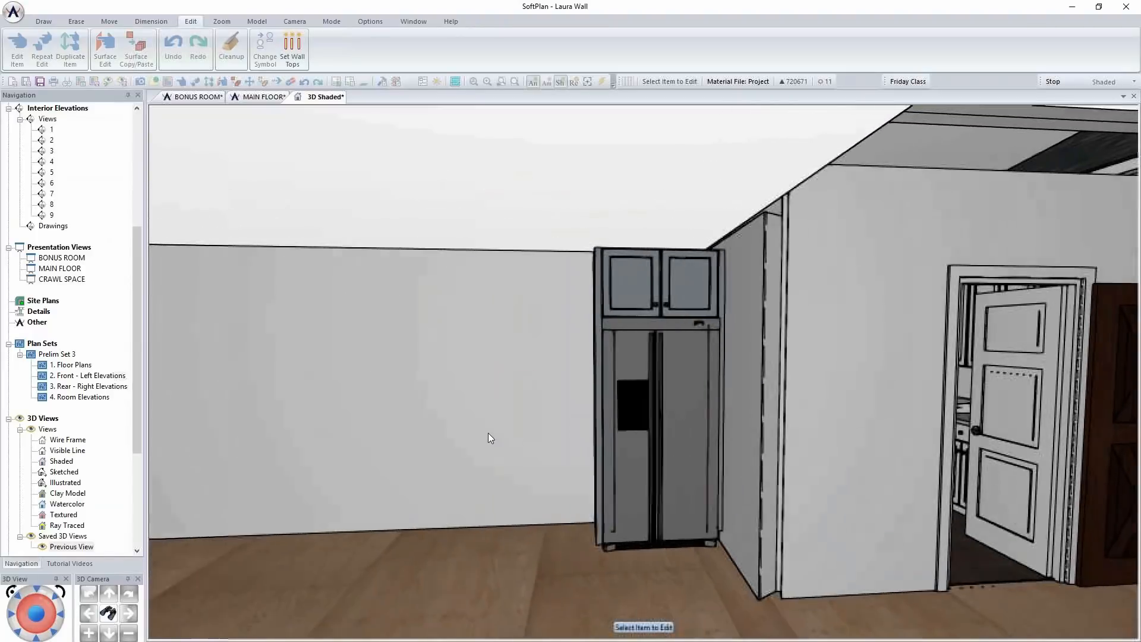
{"action": "key", "text": "Left"}
{"action": "key", "text": "Left"}
{"action": "key", "text": "Left"}
{"action": "key", "text": "Left"}
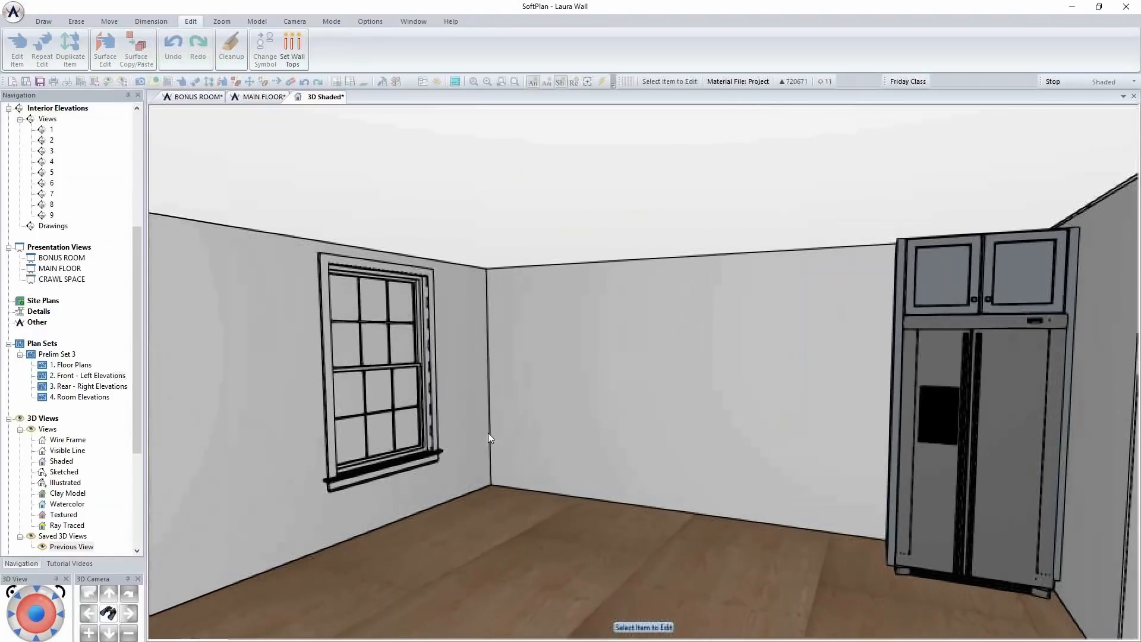
{"action": "key", "text": "Up"}
{"action": "key", "text": "Up"}
{"action": "key", "text": "Up"}
{"action": "key", "text": "Right"}
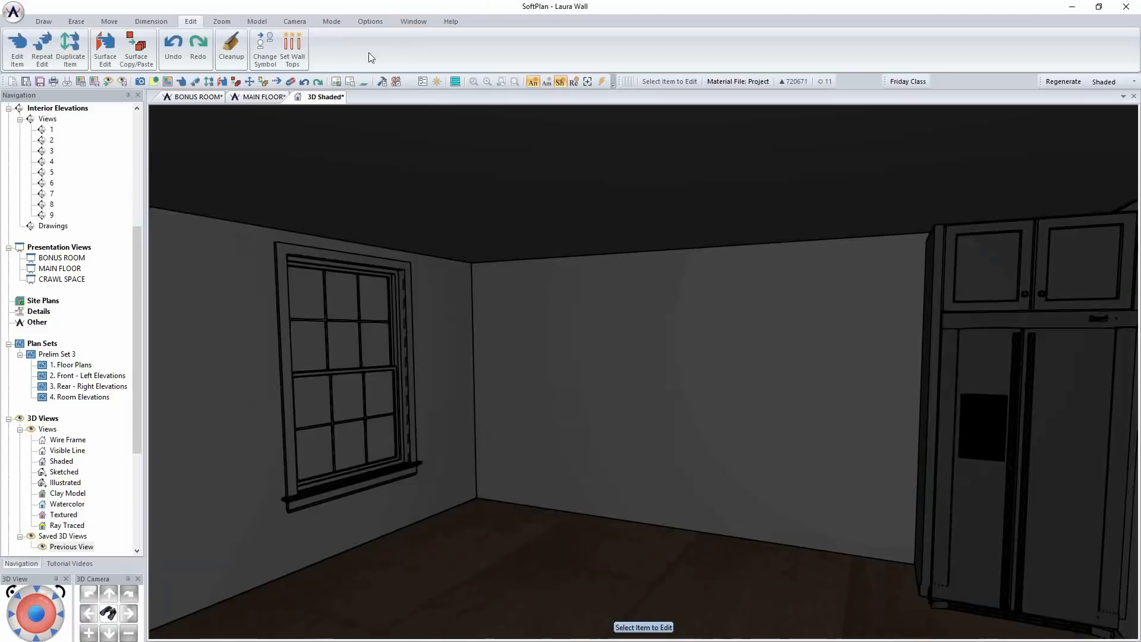
Start configuring a new 24" wide rectangular base cabinet for the MAIN FLOOR plan, beside the refrigerator enclosure
{"action": "left_click", "coordinate": [252, 99]}
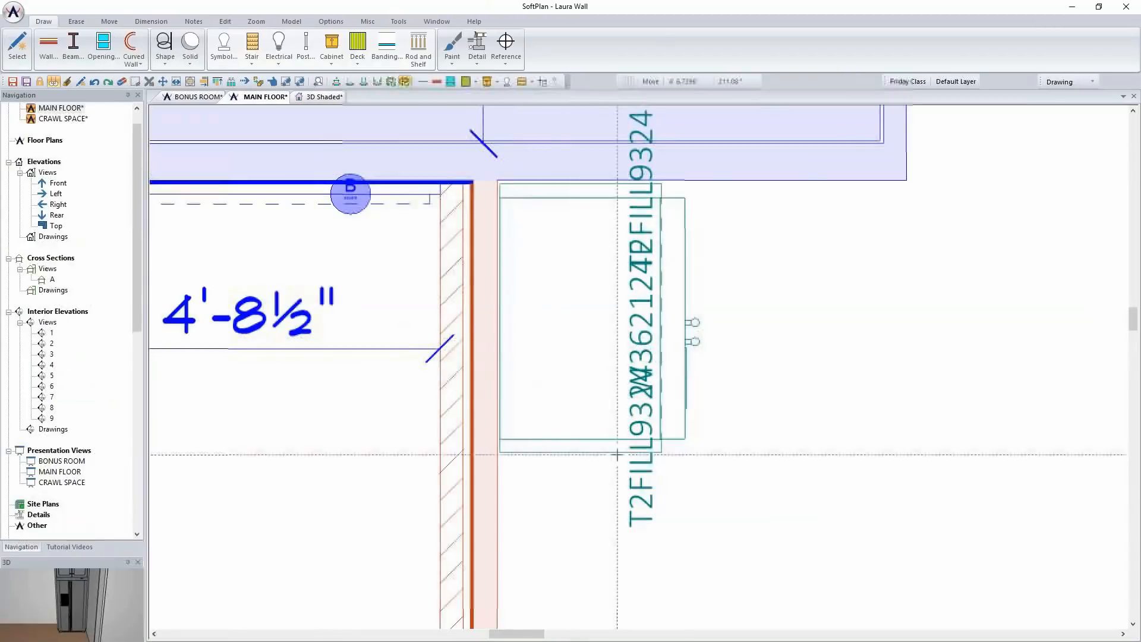
{"action": "scroll", "coordinate": [659, 458], "scroll_direction": "down", "scroll_amount": 2}
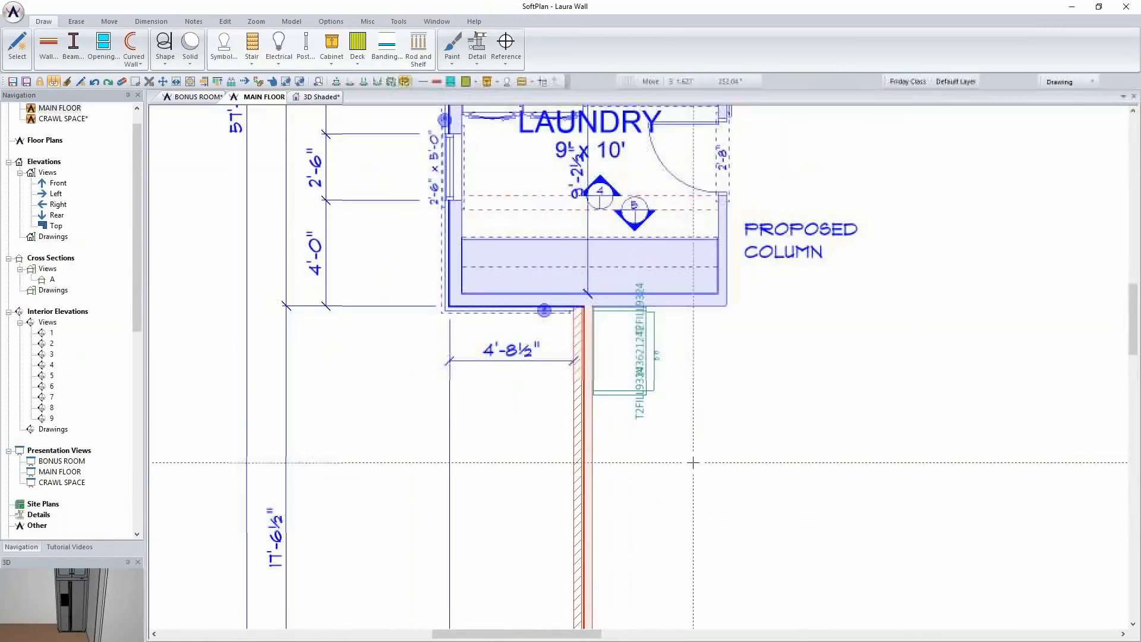
{"action": "scroll", "coordinate": [675, 491], "scroll_direction": "up", "scroll_amount": 2}
{"action": "scroll", "coordinate": [638, 367], "scroll_direction": "up", "scroll_amount": 1}
{"action": "middle_click_drag", "start_coordinate": [638, 367], "coordinate": [533, 313]}
{"action": "scroll", "coordinate": [530, 311], "scroll_direction": "down", "scroll_amount": 2}
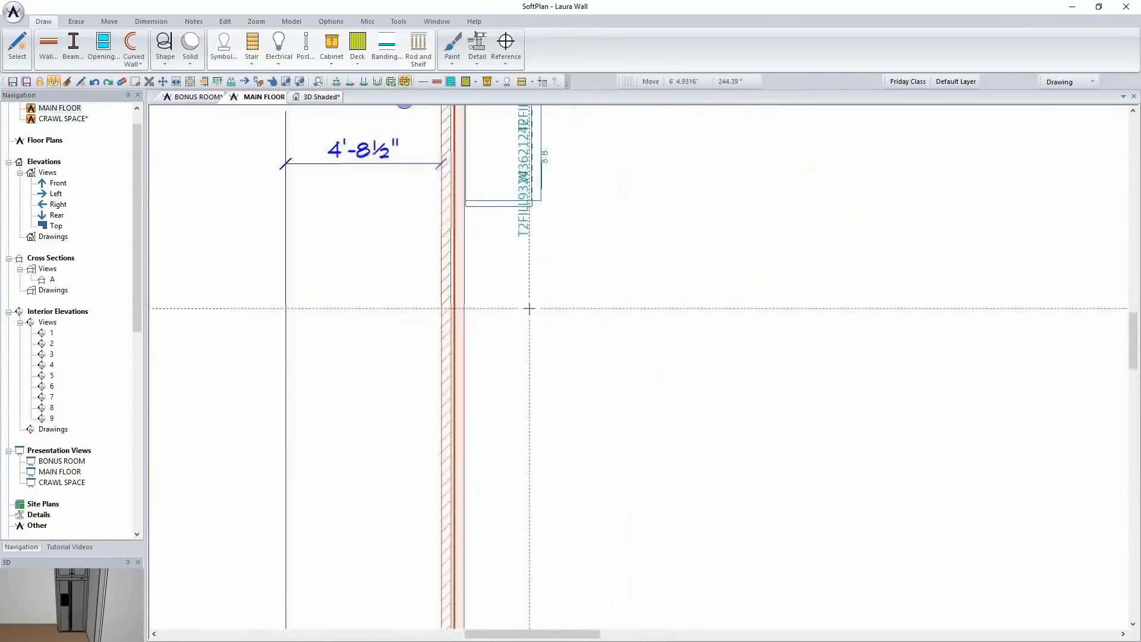
{"action": "left_click", "coordinate": [335, 54]}
{"action": "left_click", "coordinate": [366, 112]}
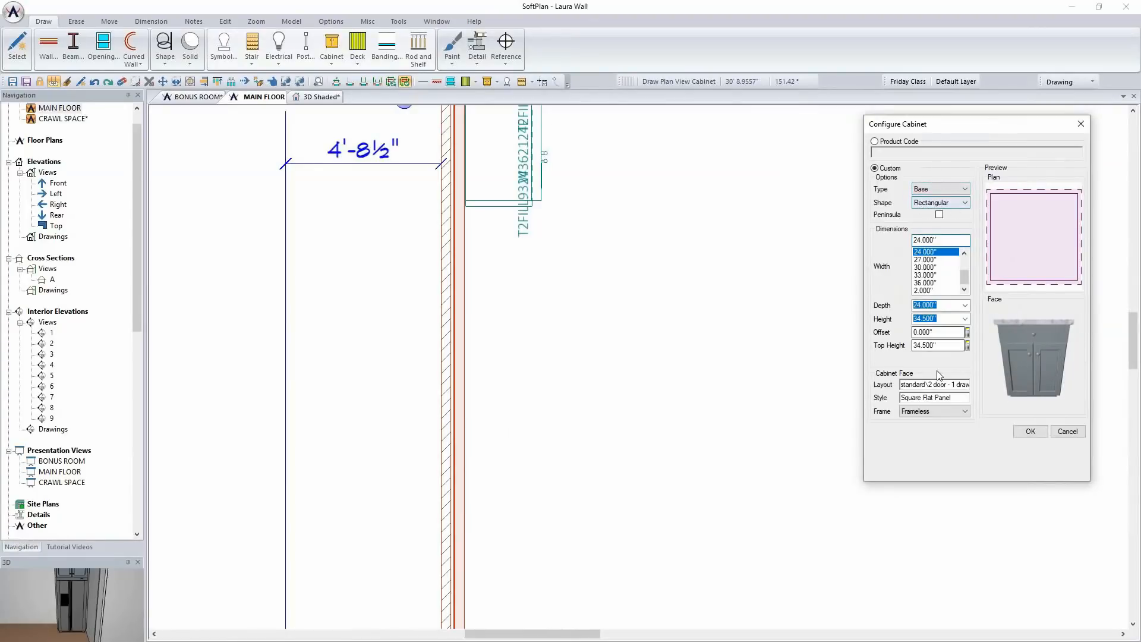
Set the new base cabinet's face layout to 1 door - 1 drawer recessed
{"action": "left_click", "coordinate": [937, 386]}
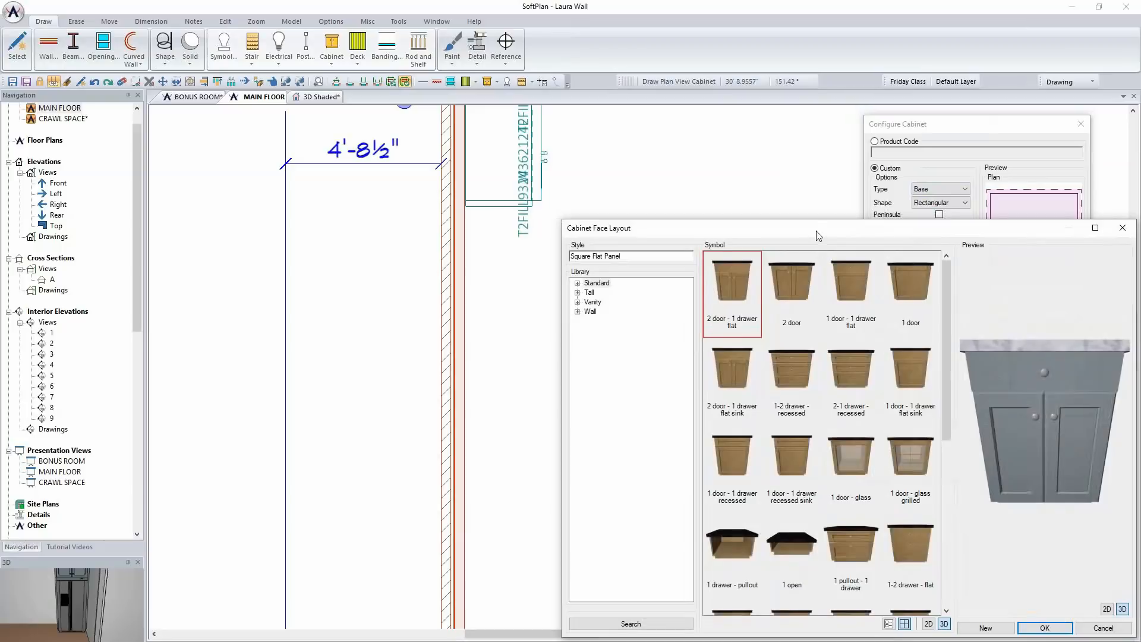
{"action": "left_click_drag", "start_coordinate": [817, 235], "coordinate": [628, 145]}
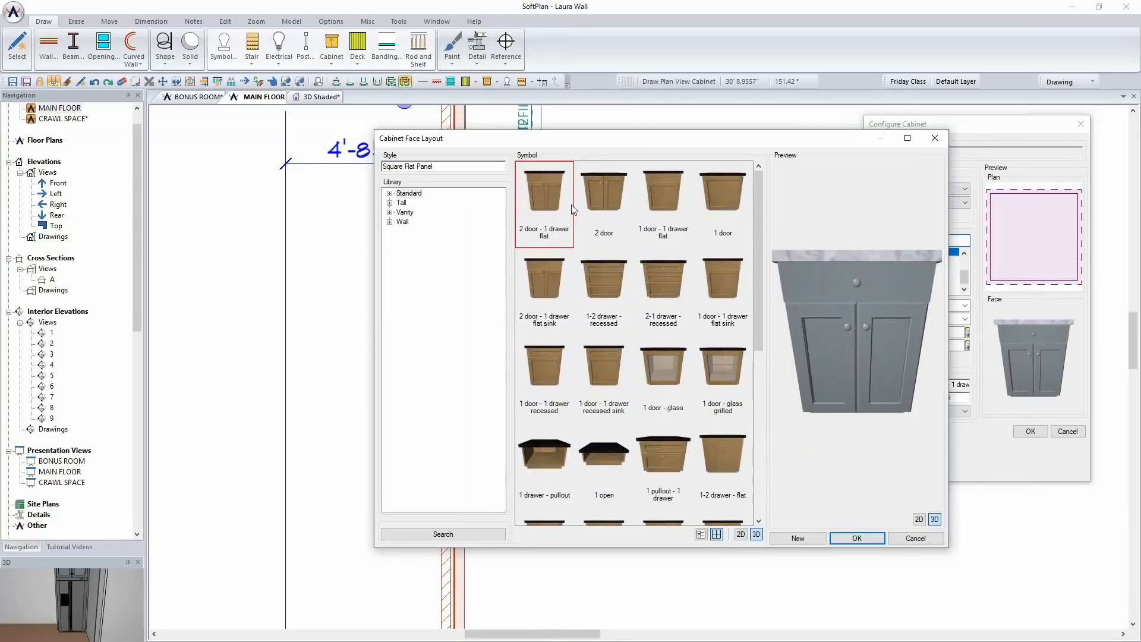
{"action": "left_click", "coordinate": [614, 281]}
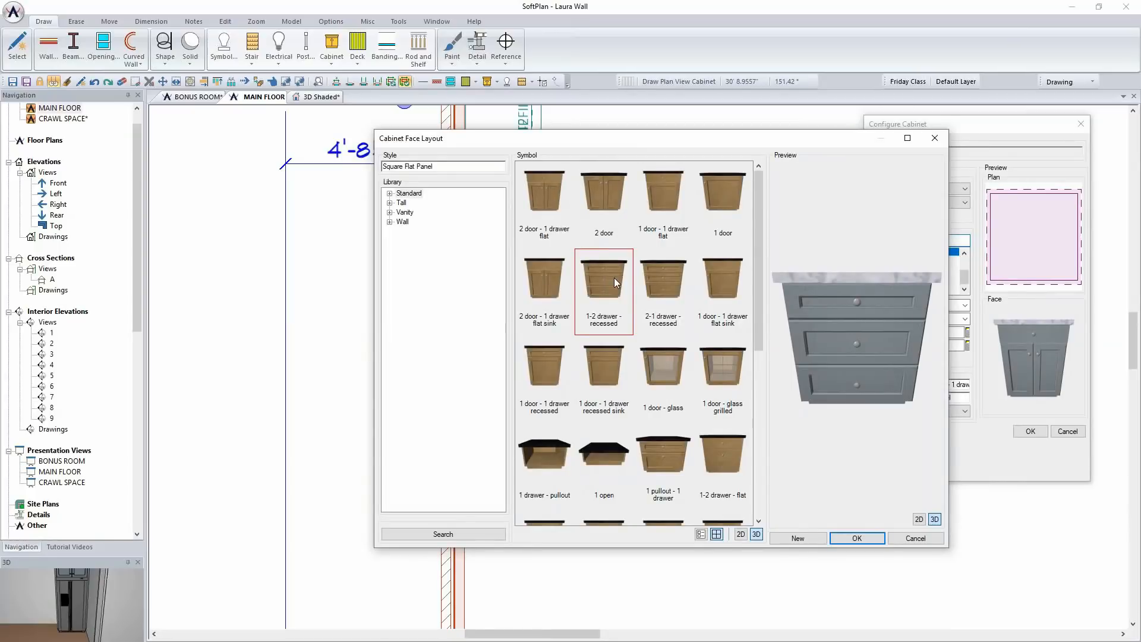
{"action": "left_click", "coordinate": [556, 211]}
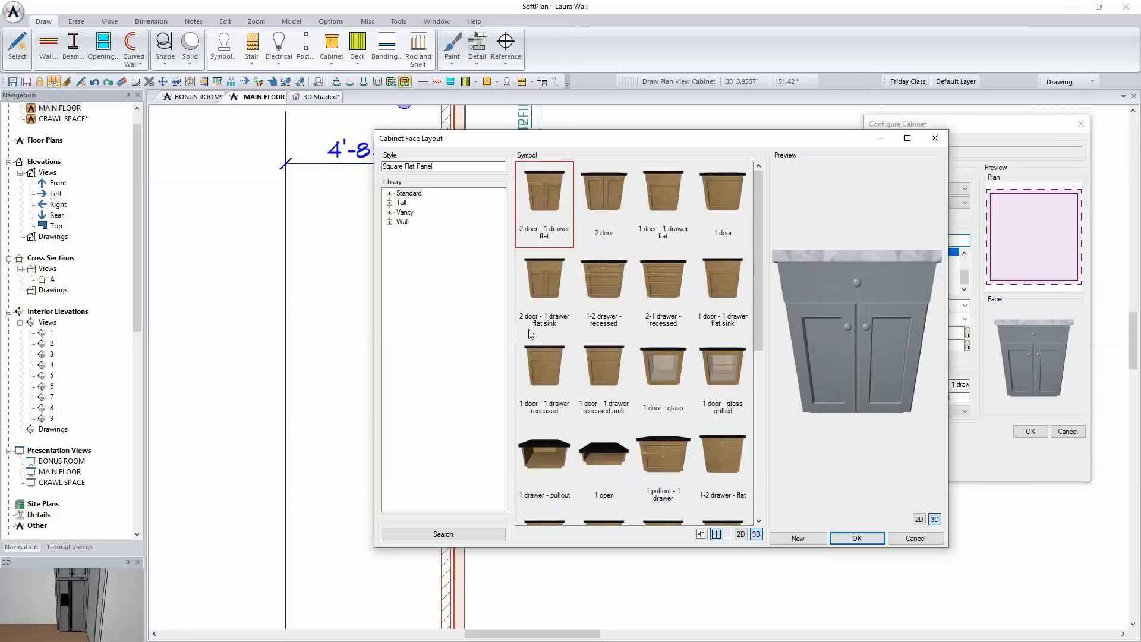
{"action": "left_click", "coordinate": [543, 369]}
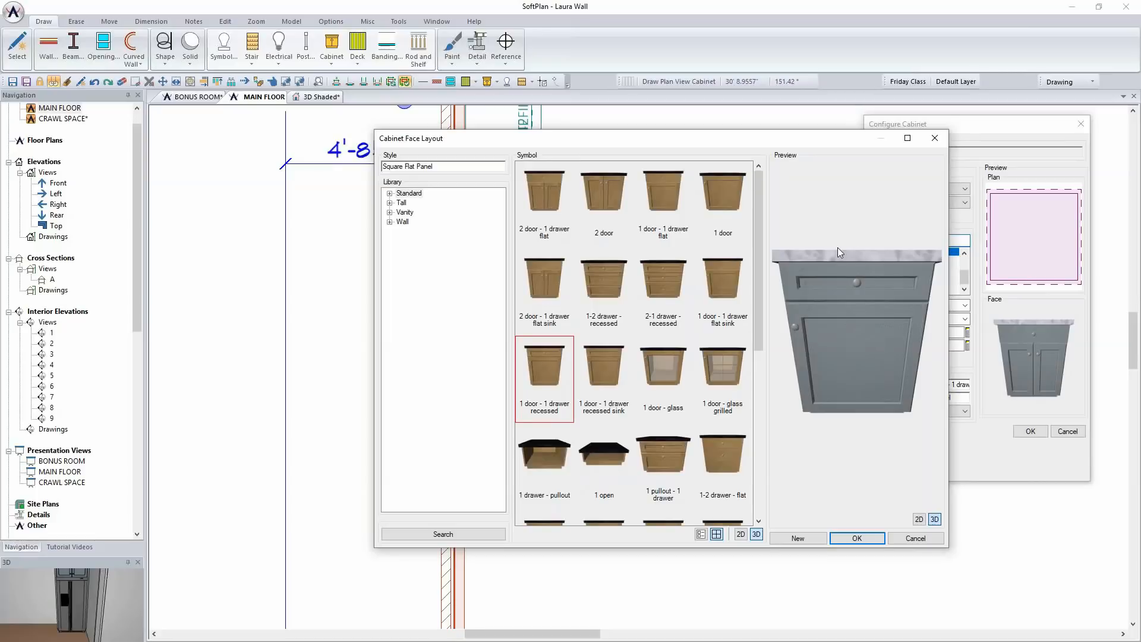
{"action": "left_click", "coordinate": [870, 541]}
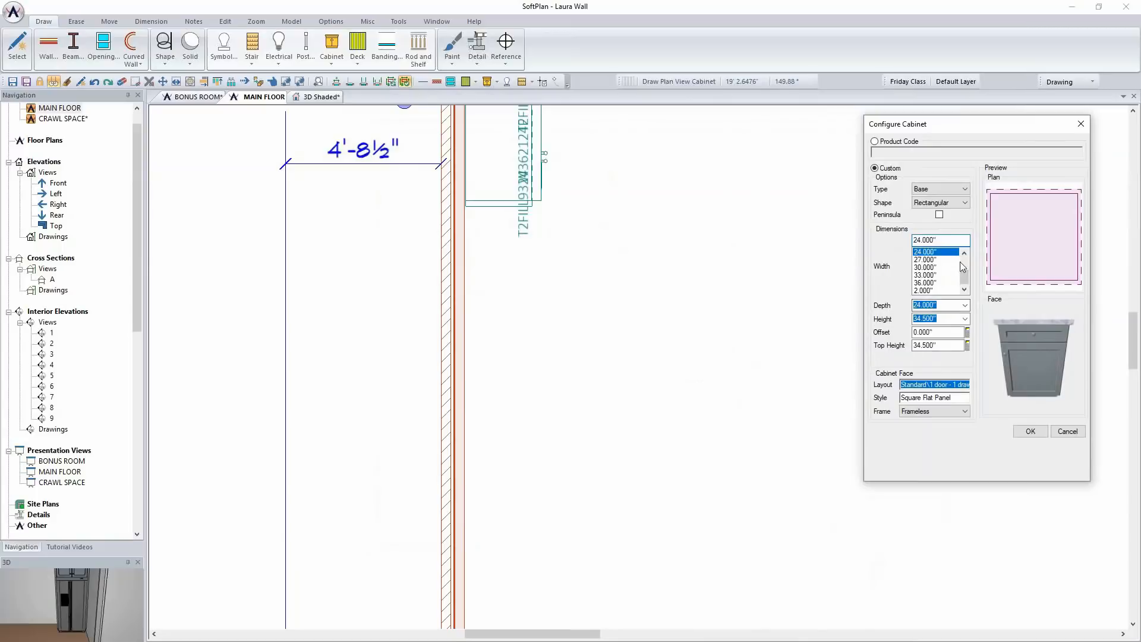
Set the base cabinet's width to 21" and place it against the wall directly beside the refrigerator enclosure
{"action": "left_click_drag", "start_coordinate": [964, 275], "coordinate": [957, 266]}
{"action": "left_click", "coordinate": [936, 253]}
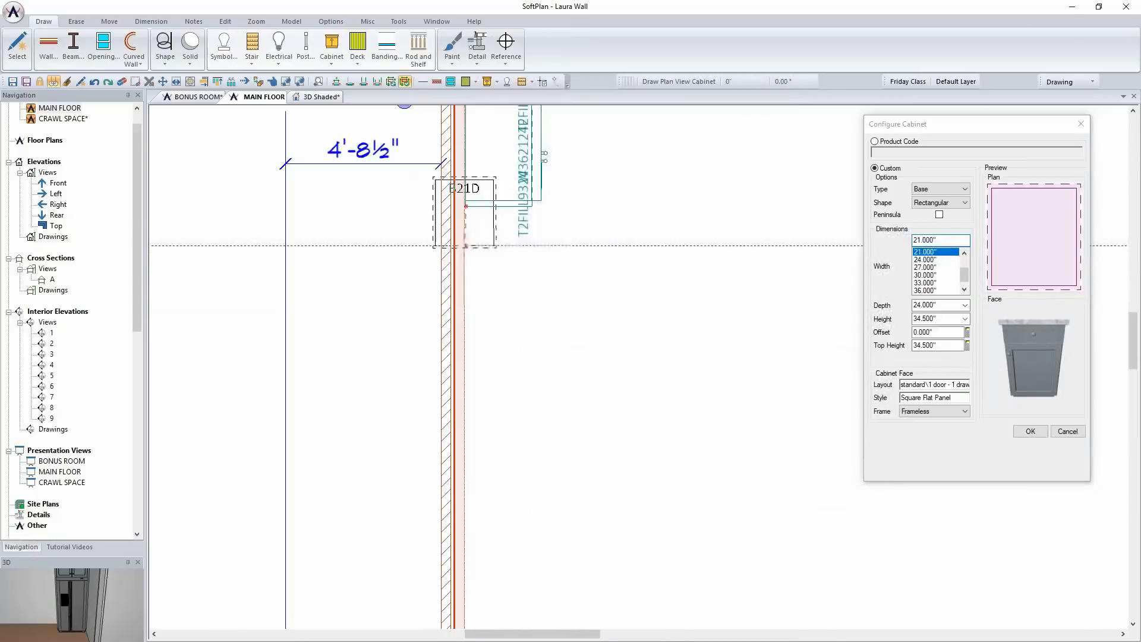
{"action": "left_click", "coordinate": [500, 235]}
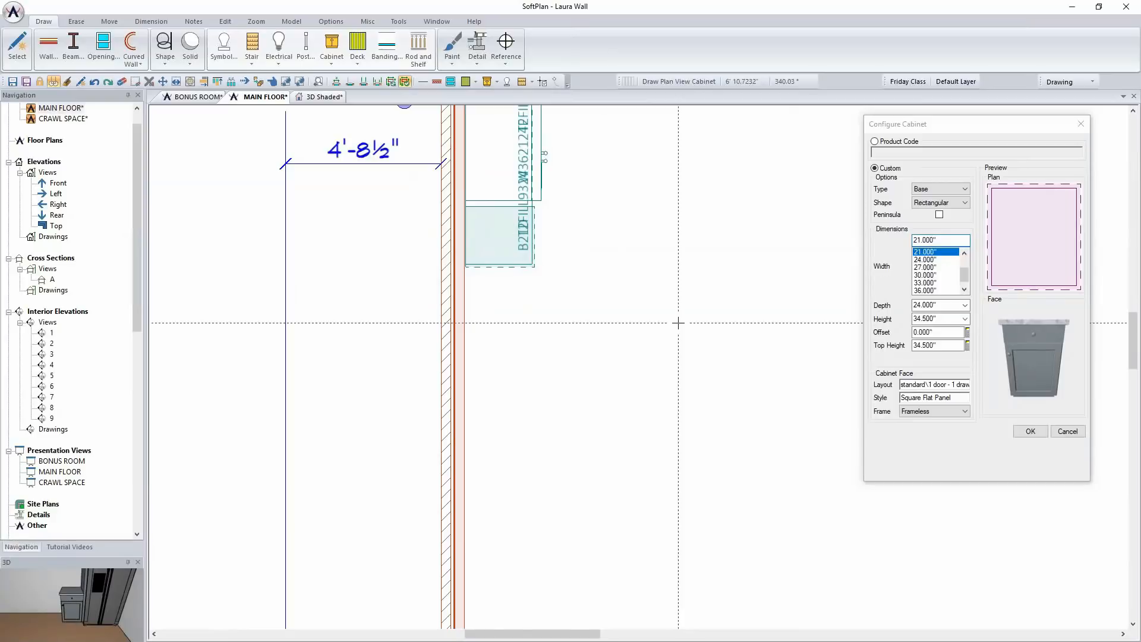
Place an 18" wide base cabinet with the 1-2 drawer - recessed face against the wall beside the 21" cabinet
{"action": "left_click", "coordinate": [965, 253]}
{"action": "left_click", "coordinate": [964, 253]}
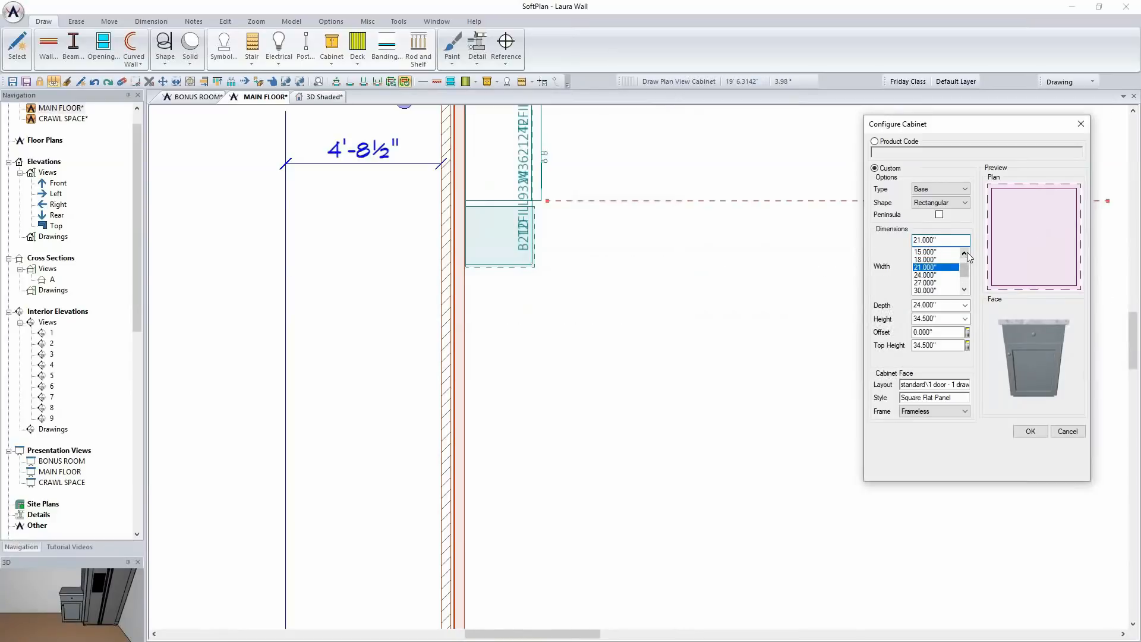
{"action": "left_click", "coordinate": [940, 261]}
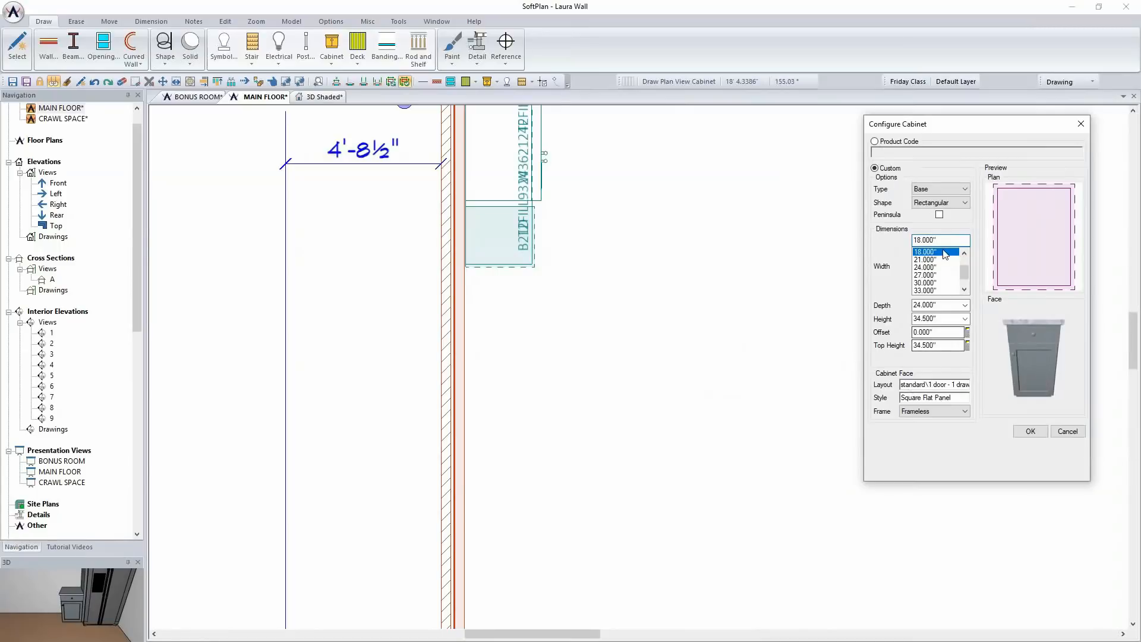
{"action": "left_click", "coordinate": [930, 384]}
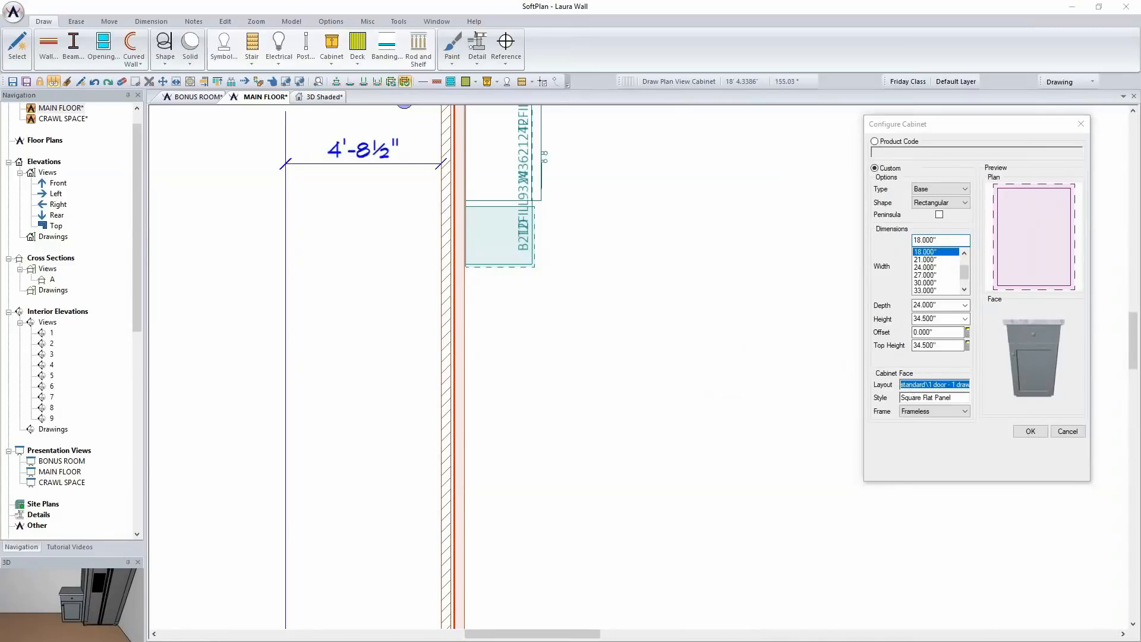
{"action": "left_click", "coordinate": [804, 365]}
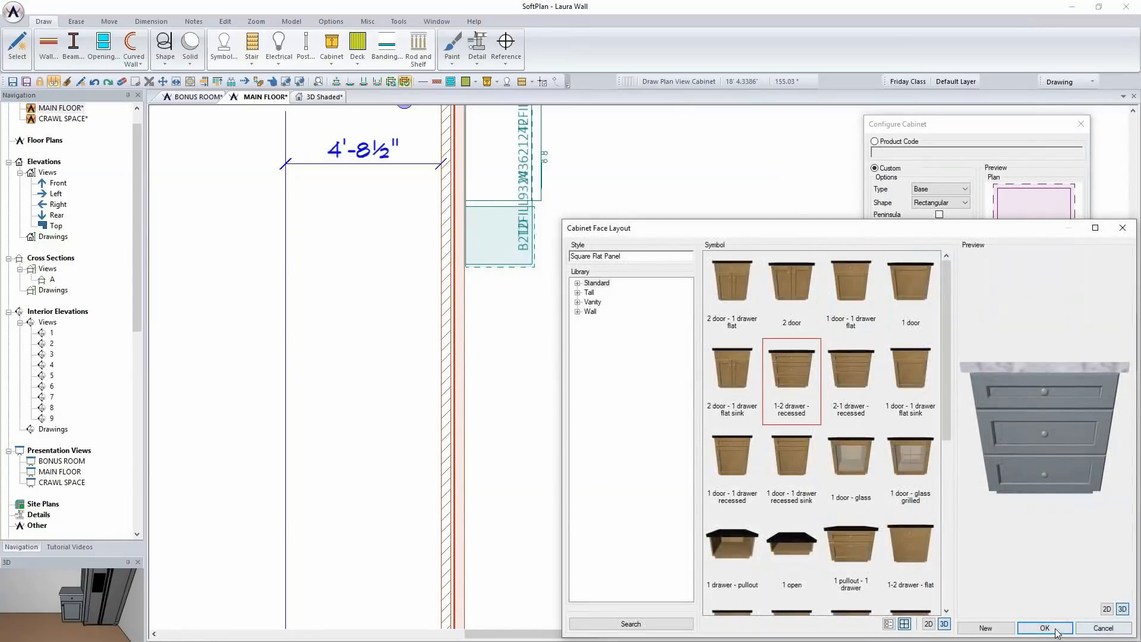
{"action": "left_click", "coordinate": [1044, 627]}
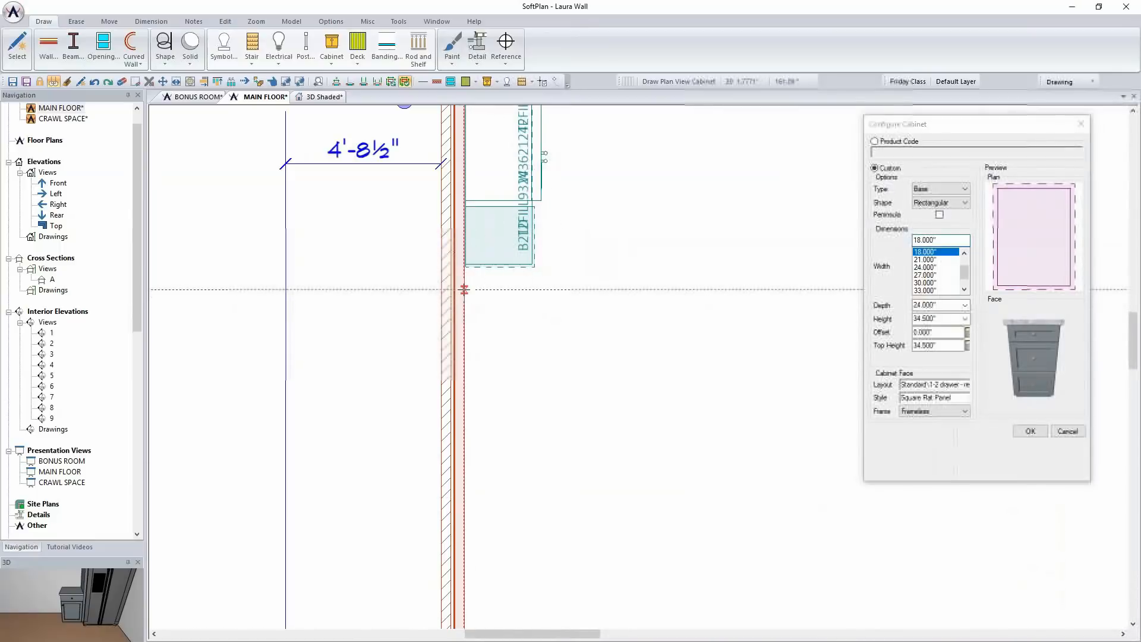
{"action": "left_click", "coordinate": [482, 294]}
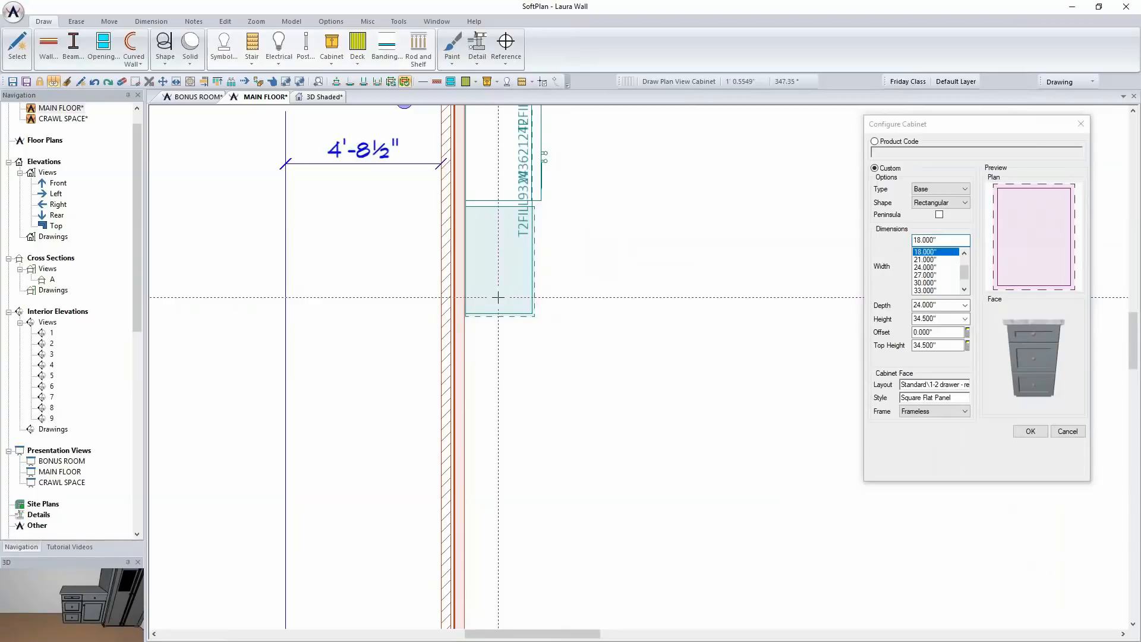
Place a 36" wide base cabinet with a 1 door - 1 drawer face beside the 18" drawer cabinet and finish cabinet placement
{"action": "scroll", "coordinate": [937, 285], "scroll_direction": "down", "scroll_amount": 2}
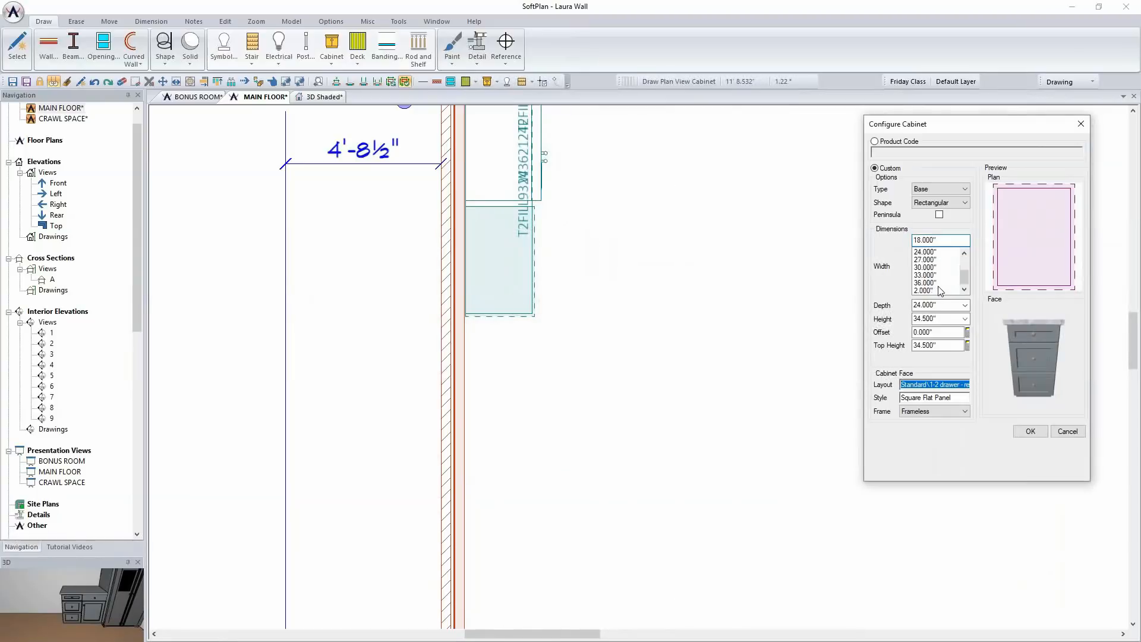
{"action": "left_click", "coordinate": [937, 282]}
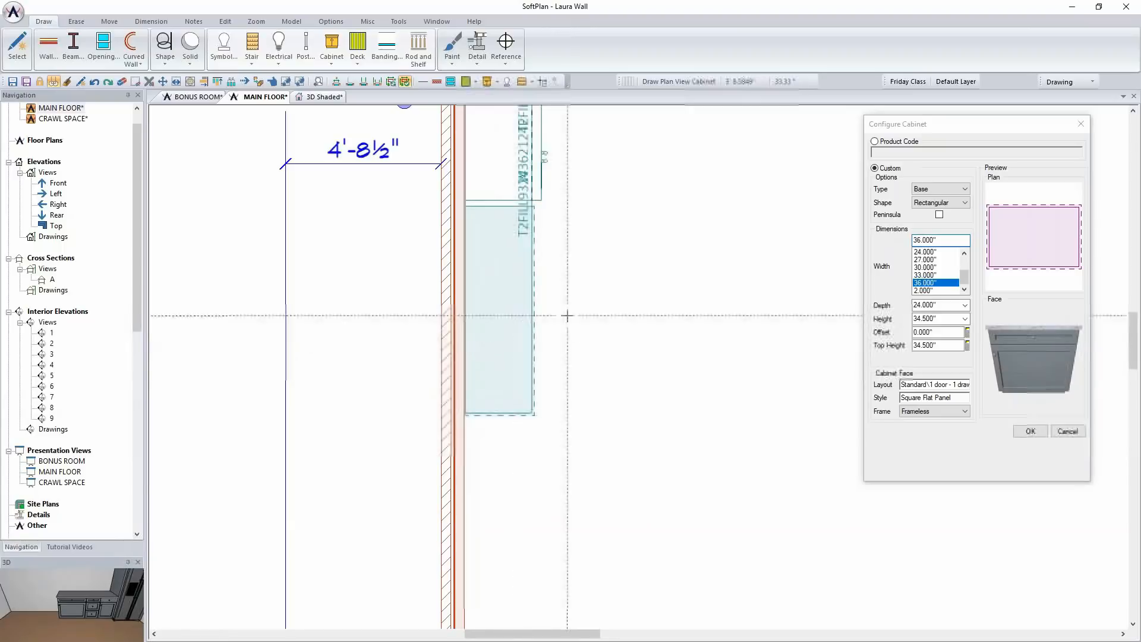
{"action": "left_click", "coordinate": [1085, 125]}
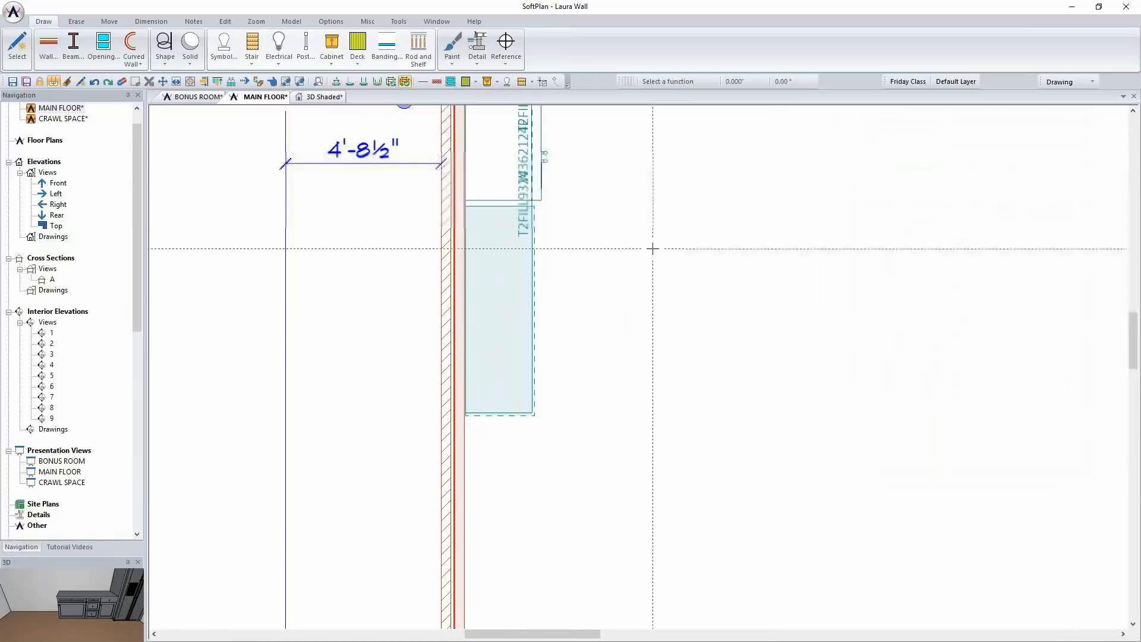
Explode the joined base cabinet run beside the refrigerator into separate cabinets
{"action": "scroll", "coordinate": [593, 308], "scroll_direction": "down", "scroll_amount": 2}
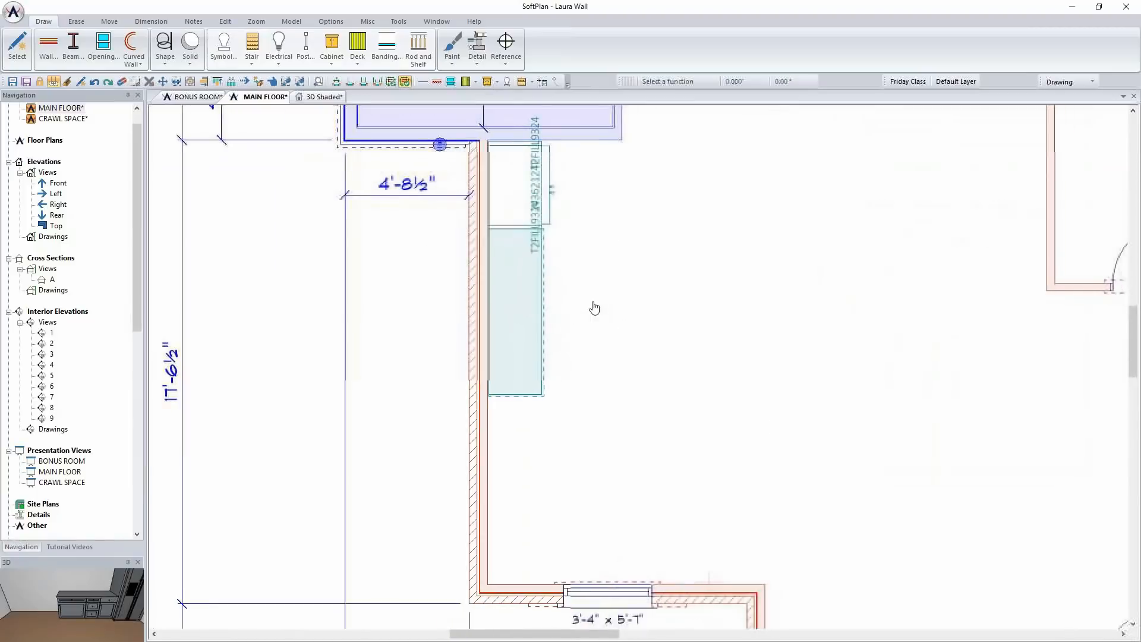
{"action": "left_click", "coordinate": [366, 22]}
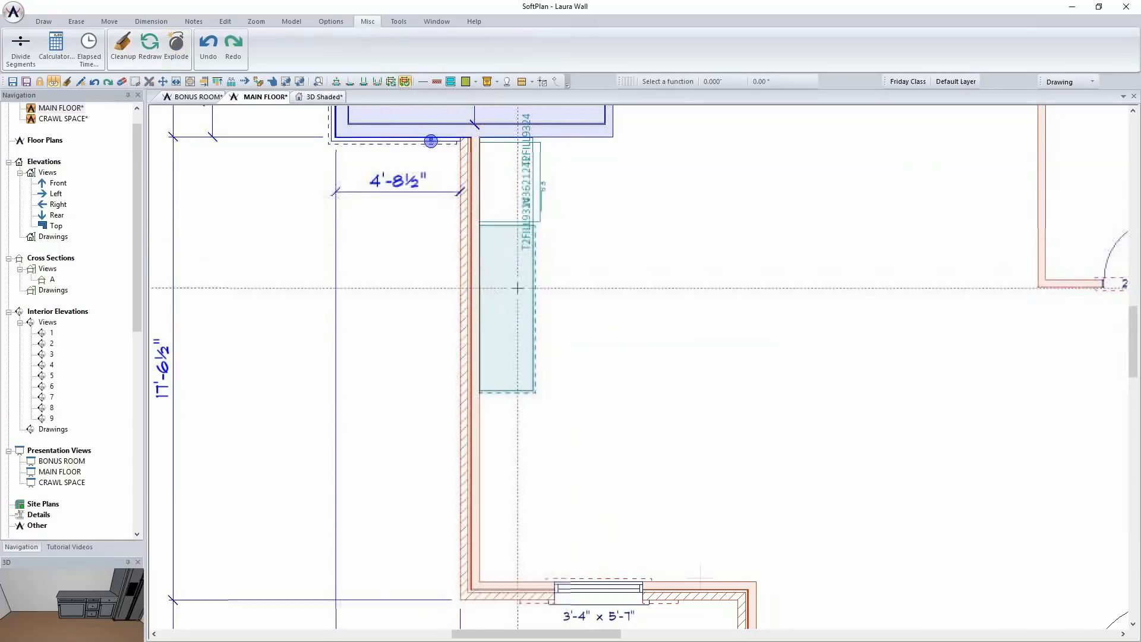
{"action": "left_click", "coordinate": [176, 46]}
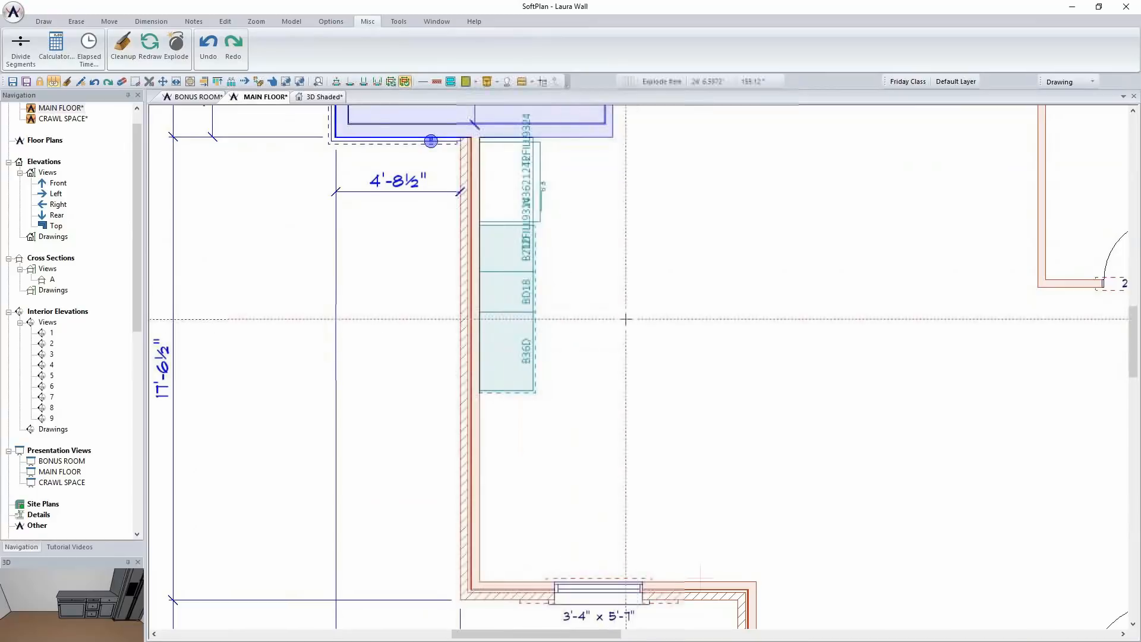
Use Draw Select to repeat the 18" drawer cabinet and the 21" door cabinet along the wall beyond the 36" cabinet
{"action": "scroll", "coordinate": [618, 332], "scroll_direction": "up", "scroll_amount": 2}
{"action": "scroll", "coordinate": [563, 523], "scroll_direction": "down", "scroll_amount": 1}
{"action": "middle_click_drag", "start_coordinate": [564, 498], "coordinate": [556, 280]}
{"action": "scroll", "coordinate": [550, 293], "scroll_direction": "down", "scroll_amount": 2}
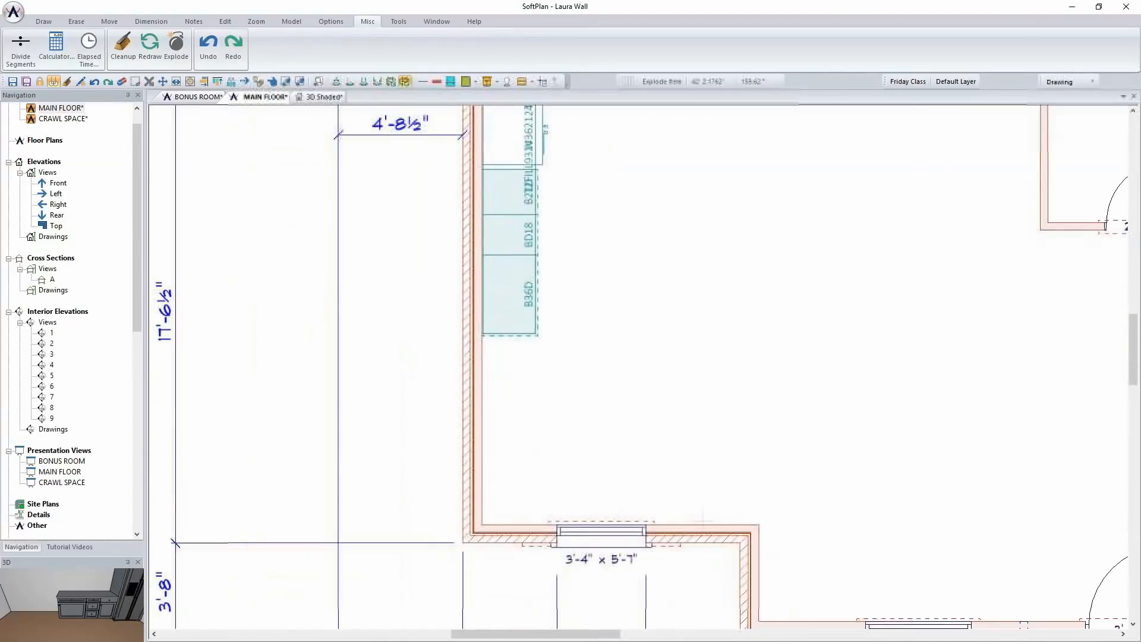
{"action": "left_click", "coordinate": [43, 22]}
{"action": "left_click", "coordinate": [17, 48]}
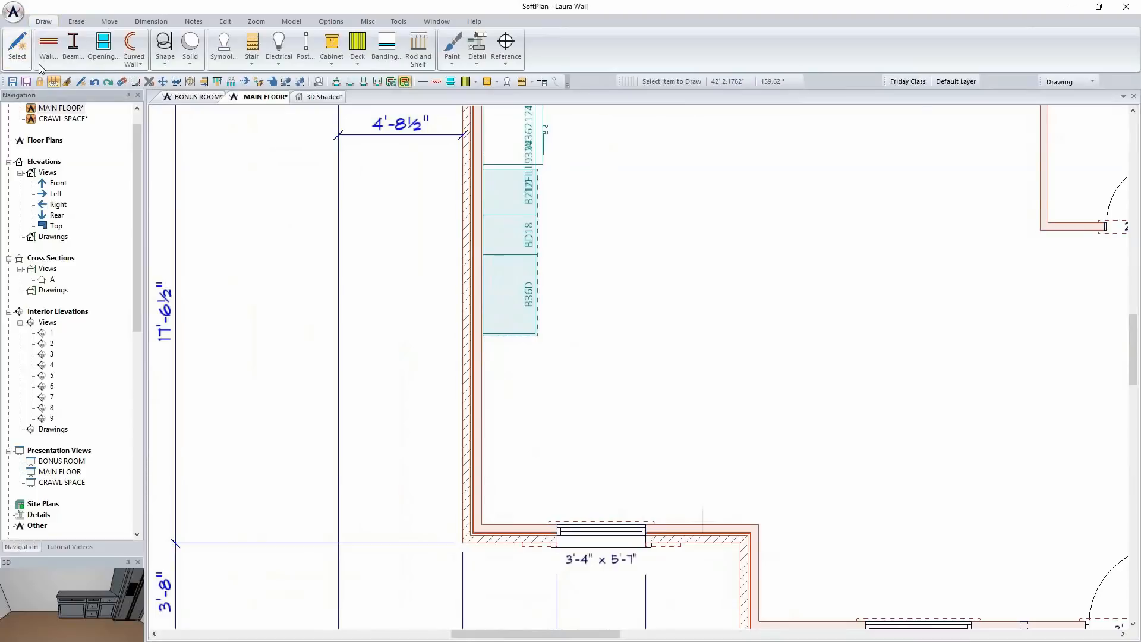
{"action": "left_click", "coordinate": [498, 238]}
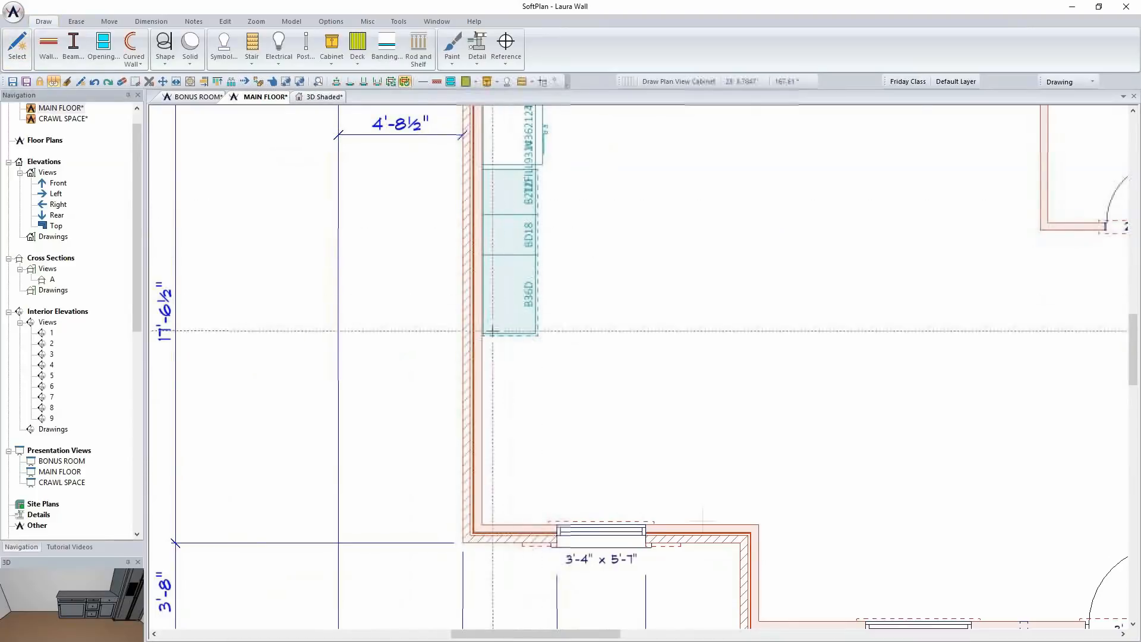
{"action": "left_click", "coordinate": [499, 354]}
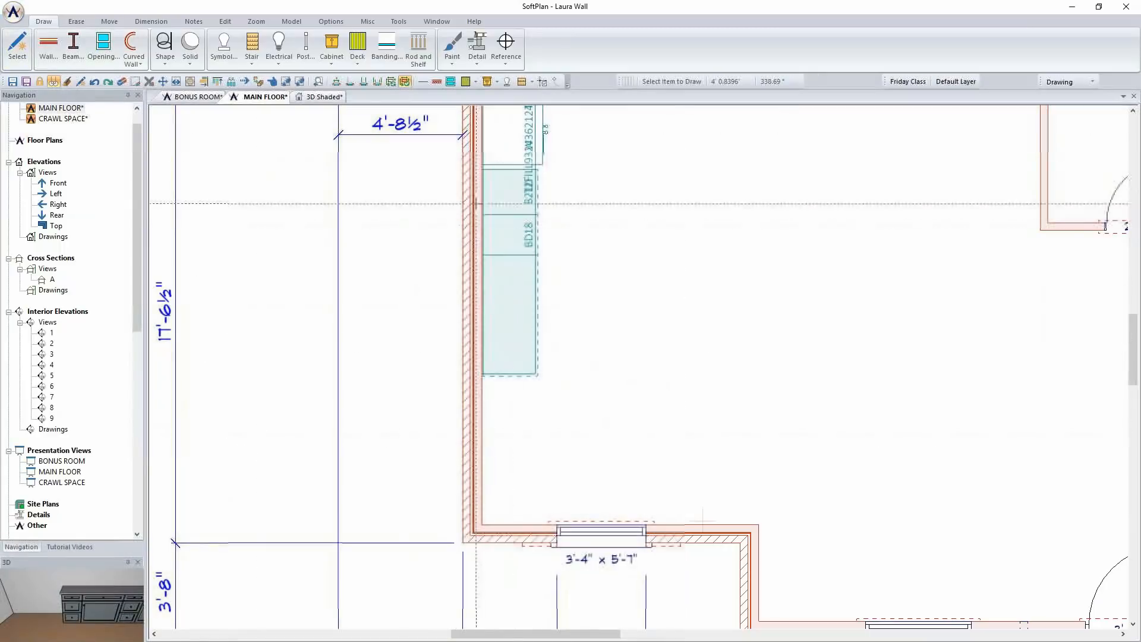
{"action": "left_click", "coordinate": [498, 192]}
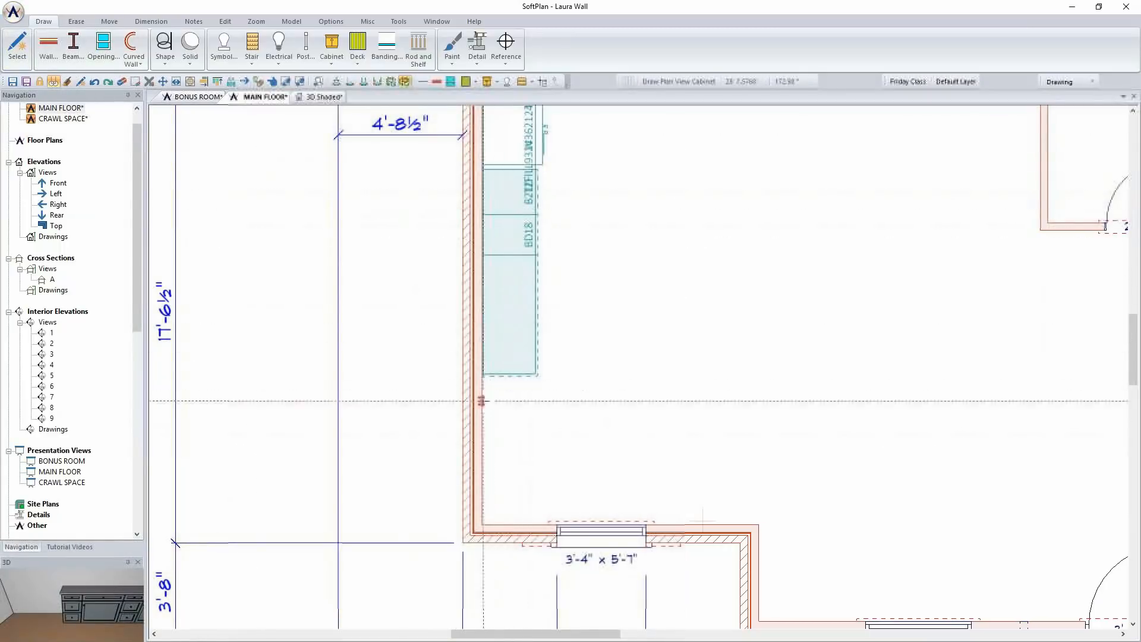
{"action": "left_click", "coordinate": [499, 401]}
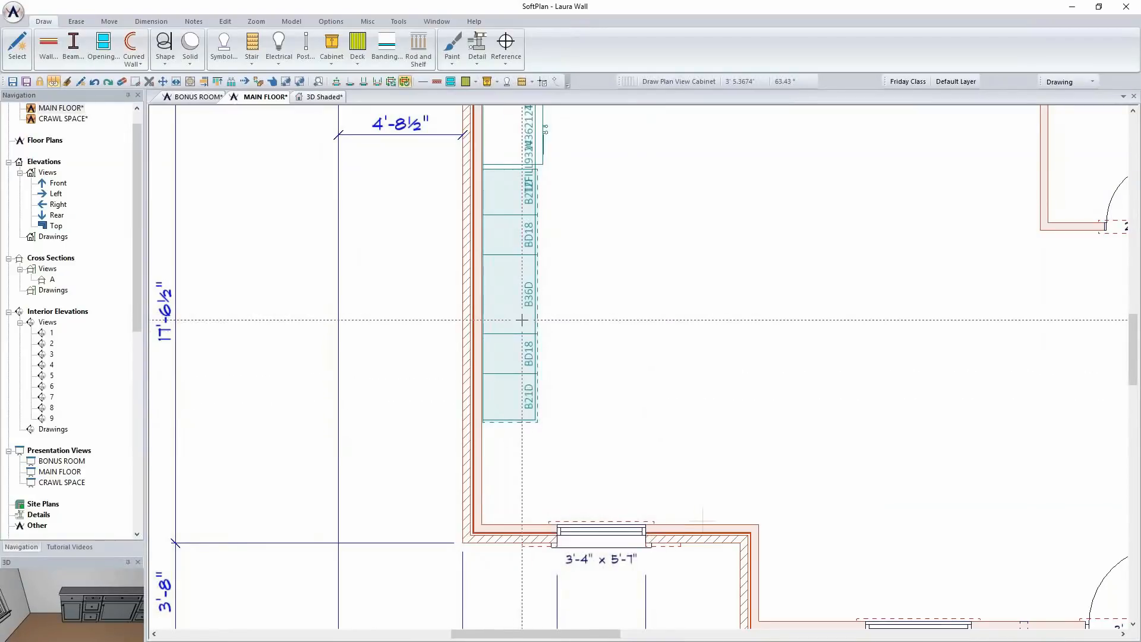
Edit the 21" base cabinet at the end of the run nearest the window and set its width to 30"
{"action": "scroll", "coordinate": [582, 329], "scroll_direction": "down", "scroll_amount": 1}
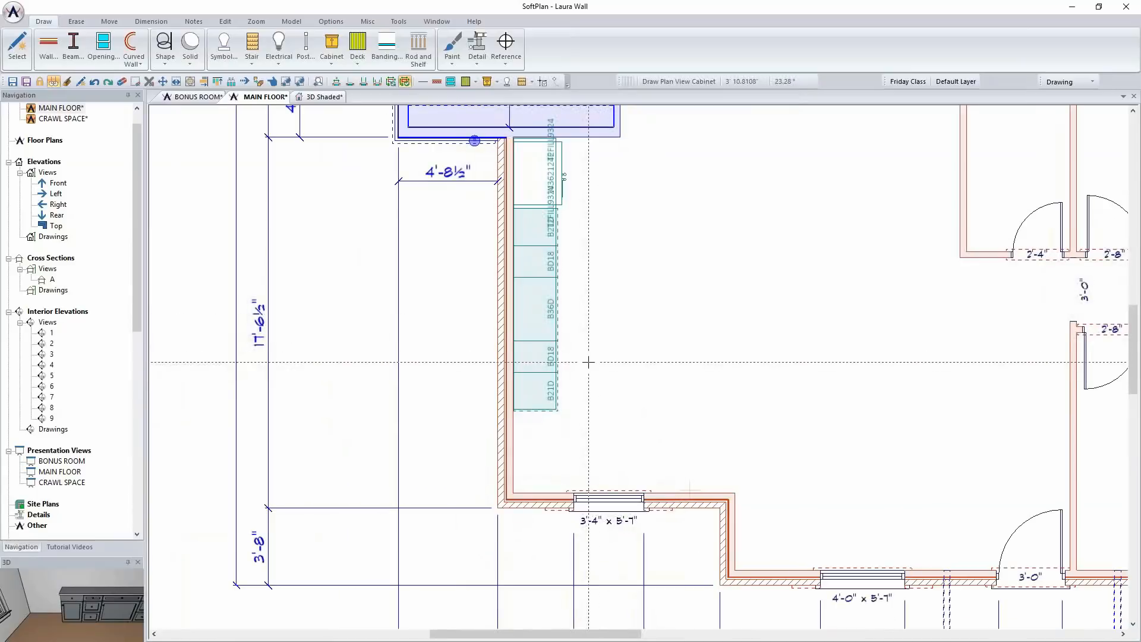
{"action": "right_click", "coordinate": [541, 396]}
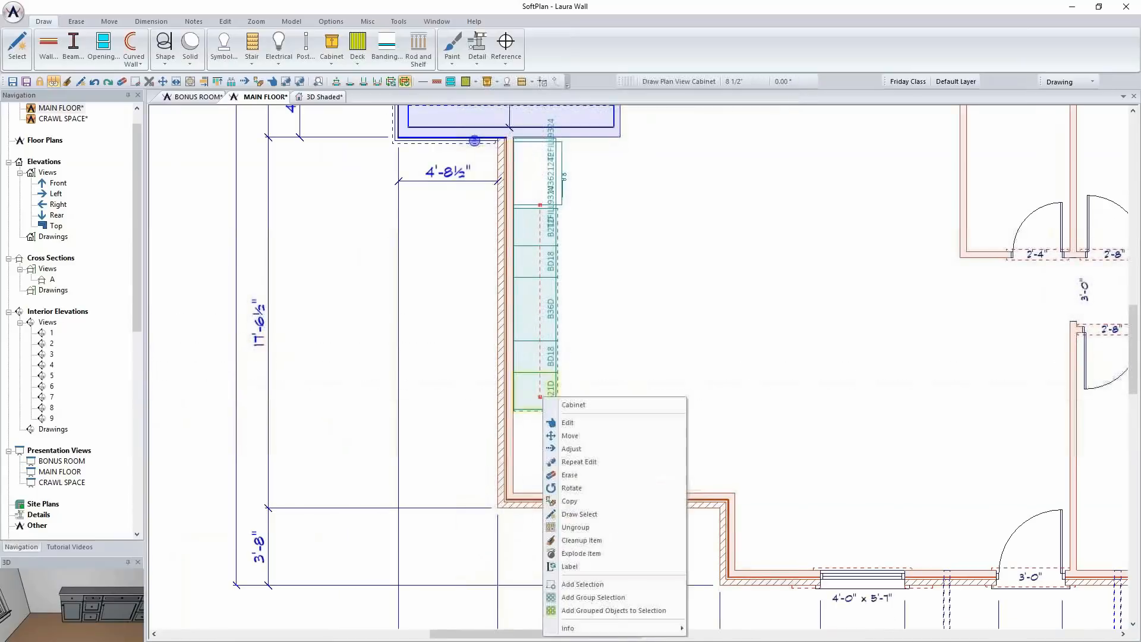
{"action": "left_click", "coordinate": [590, 422]}
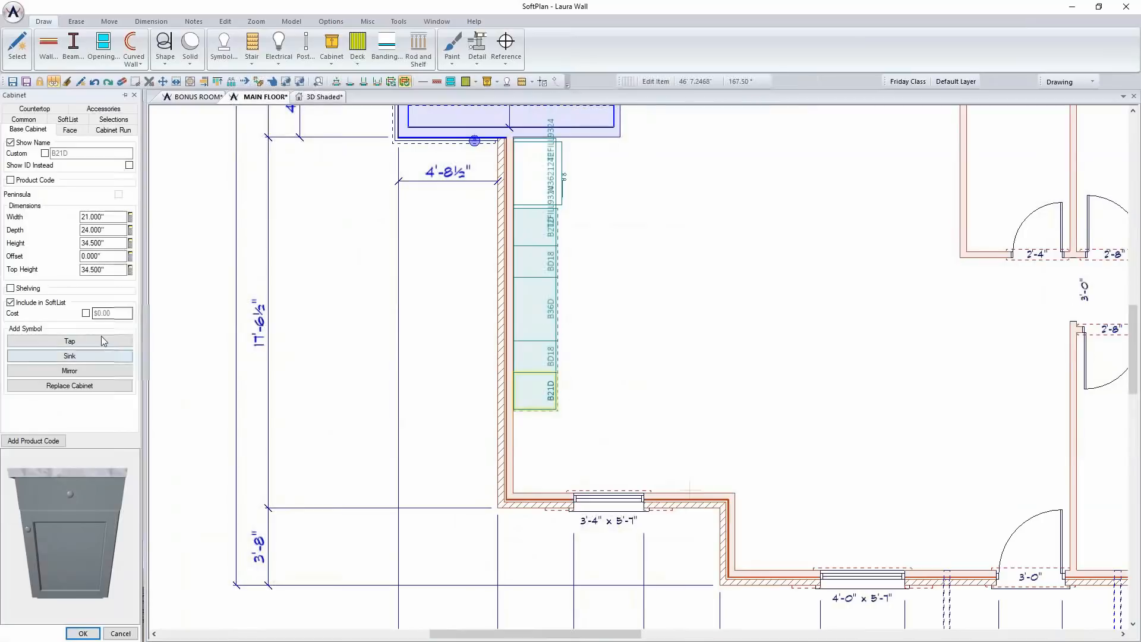
{"action": "double_click", "coordinate": [111, 218]}
{"action": "type", "text": "30"}
{"action": "key", "text": "Return"}
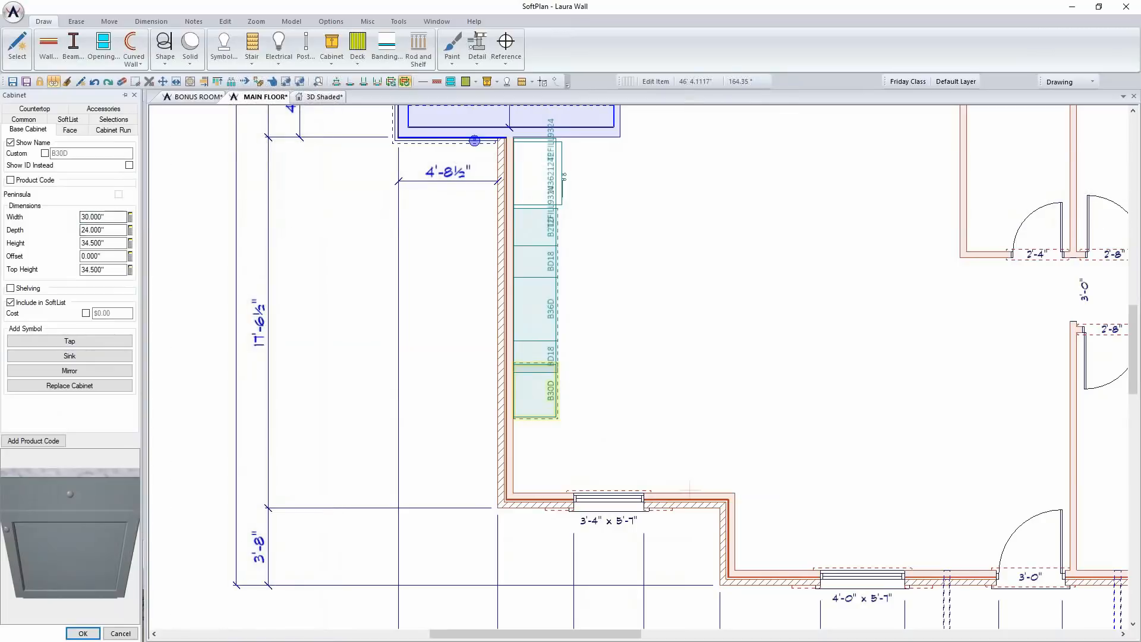
Change the end cabinet's face layout to 2 door - 1 drawer flat and apply the edit
{"action": "left_click", "coordinate": [70, 130]}
{"action": "left_click", "coordinate": [67, 164]}
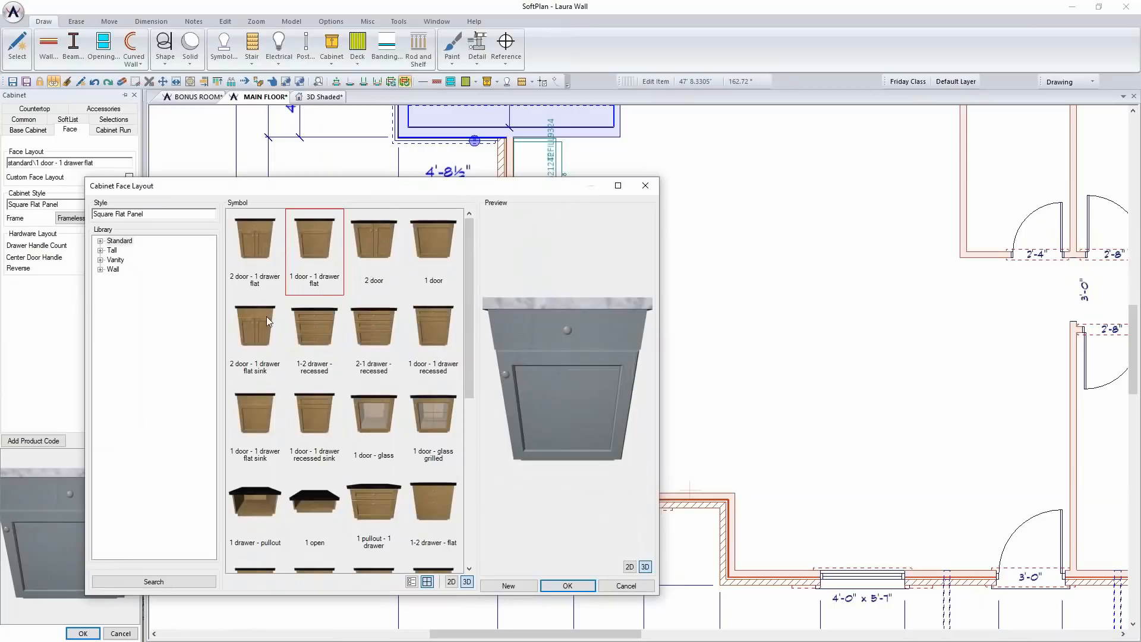
{"action": "left_click", "coordinate": [281, 280]}
{"action": "left_click", "coordinate": [568, 585]}
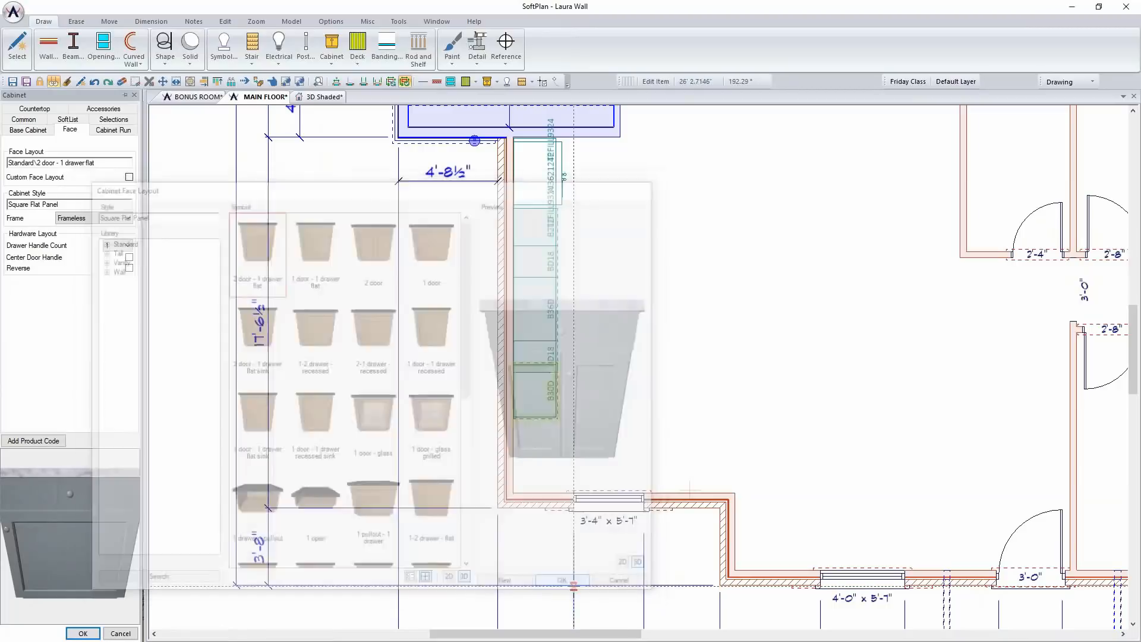
{"action": "left_click", "coordinate": [82, 632]}
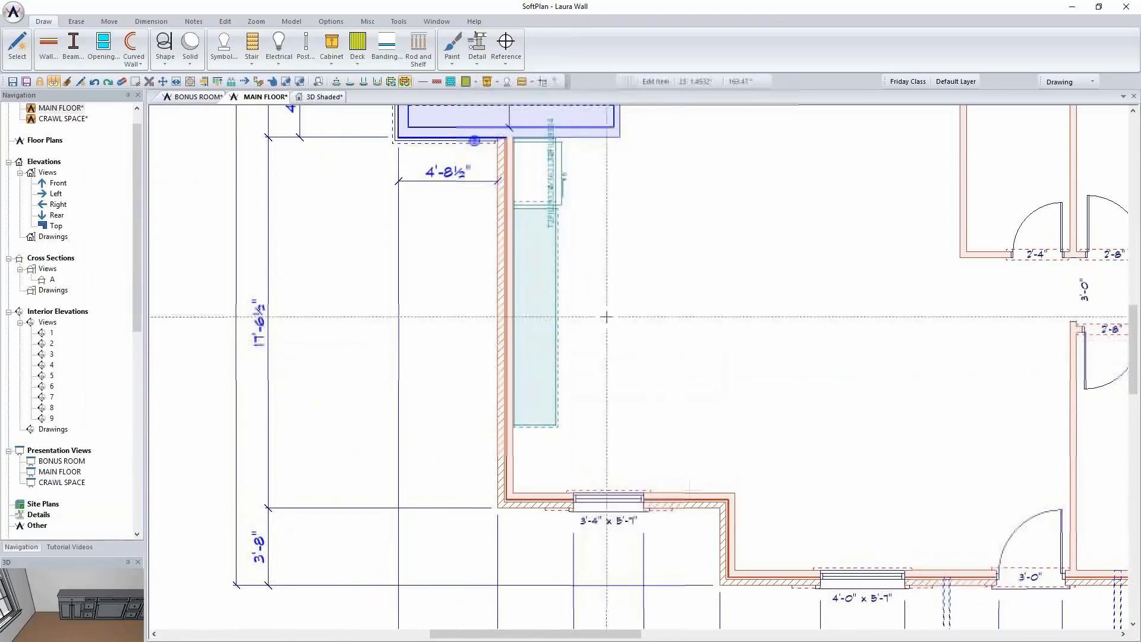
{"action": "scroll", "coordinate": [544, 327], "scroll_direction": "up", "scroll_amount": 3}
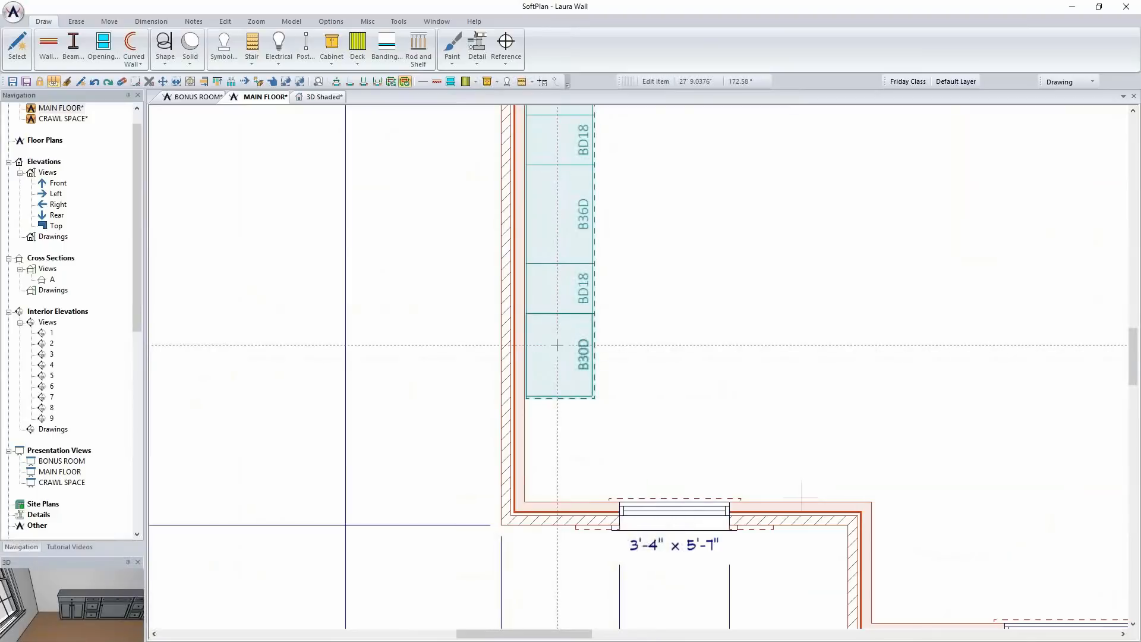
{"action": "scroll", "coordinate": [594, 326], "scroll_direction": "down", "scroll_amount": 2}
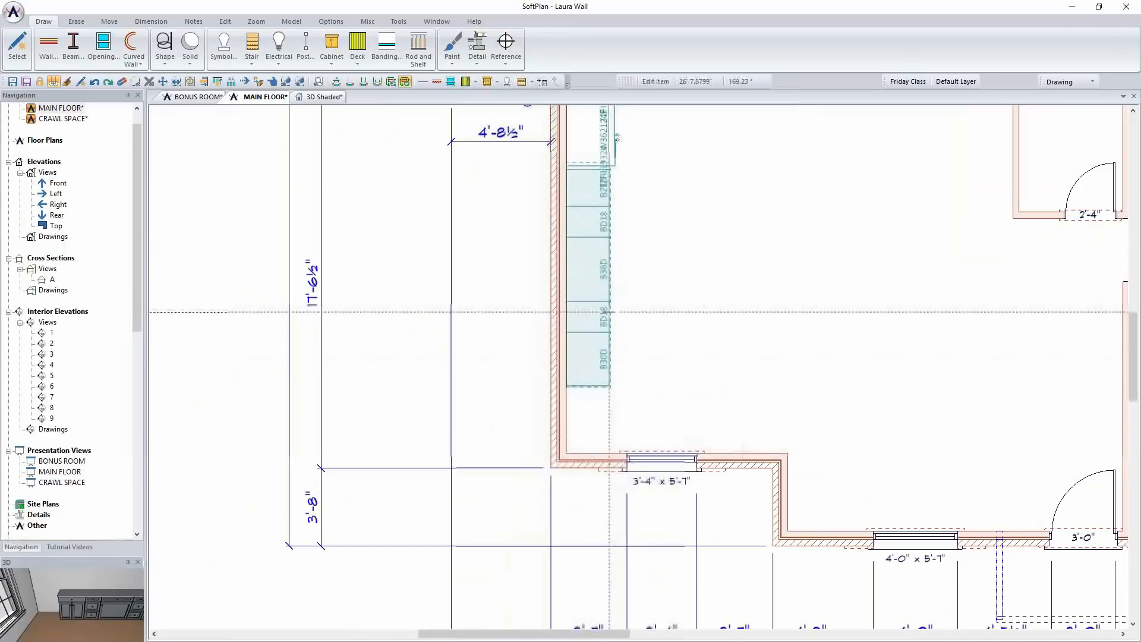
Inspect the base cabinet run beside the refrigerator in the shaded 3D view, then return to the main floor plan
{"action": "middle_click_drag", "start_coordinate": [654, 284], "coordinate": [591, 312]}
{"action": "left_click", "coordinate": [319, 97]}
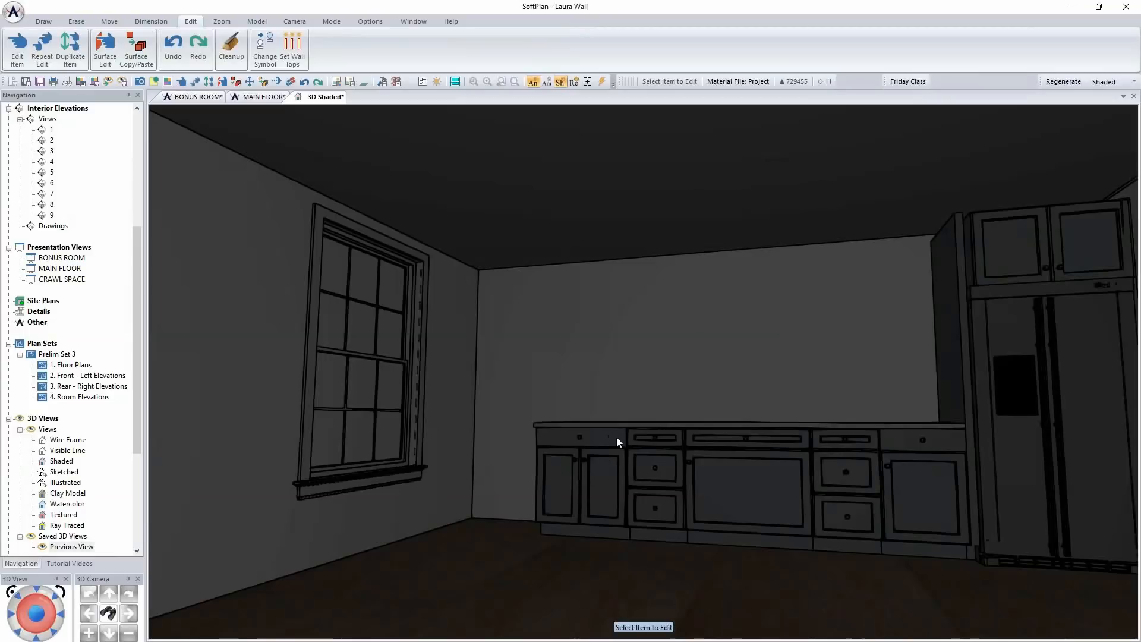
{"action": "scroll", "coordinate": [616, 437], "scroll_direction": "down", "scroll_amount": 3}
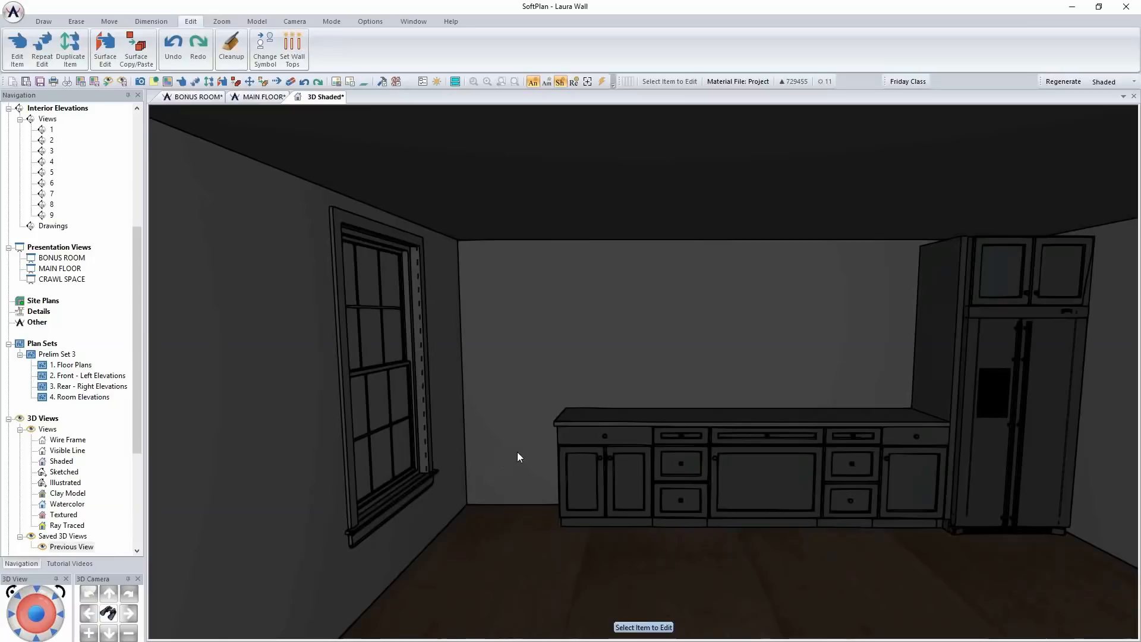
{"action": "left_click", "coordinate": [255, 97]}
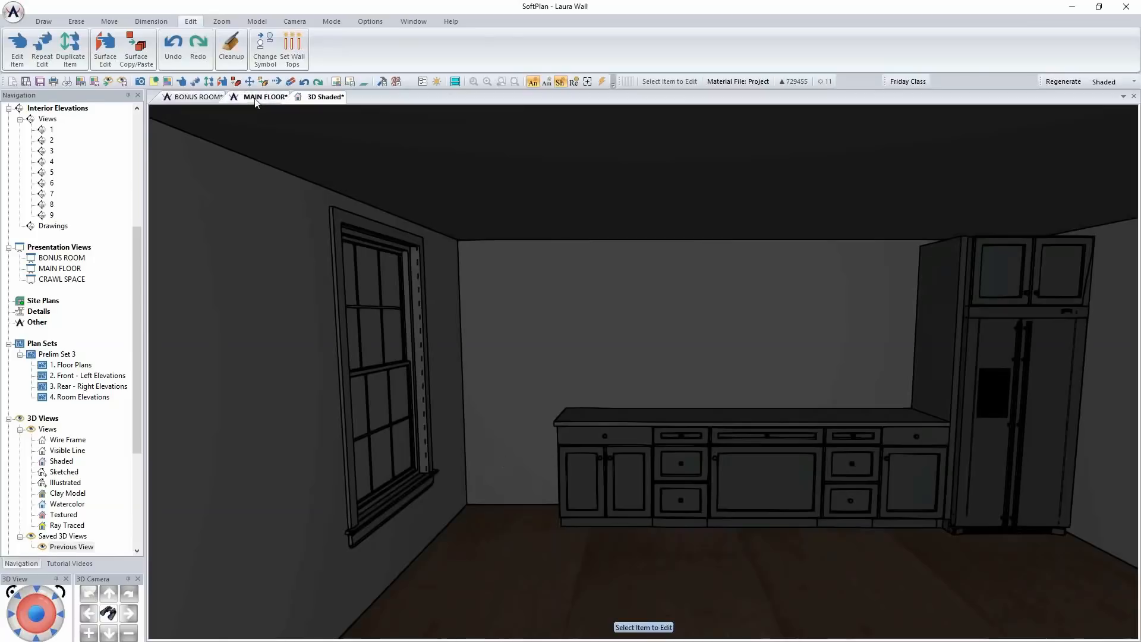
Measure the gap between the 30" end cabinet and the window wall with a temporary dimension that includes symbols, and erase that dimension
{"action": "scroll", "coordinate": [558, 483], "scroll_direction": "down", "scroll_amount": 2}
{"action": "scroll", "coordinate": [721, 351], "scroll_direction": "up", "scroll_amount": 3}
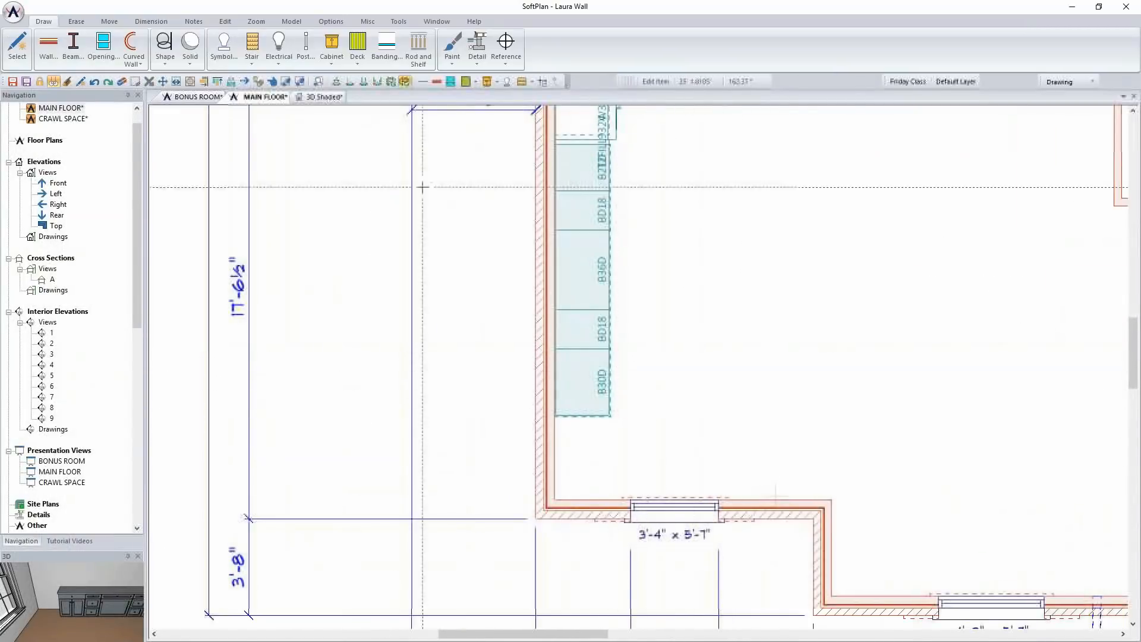
{"action": "left_click", "coordinate": [143, 22]}
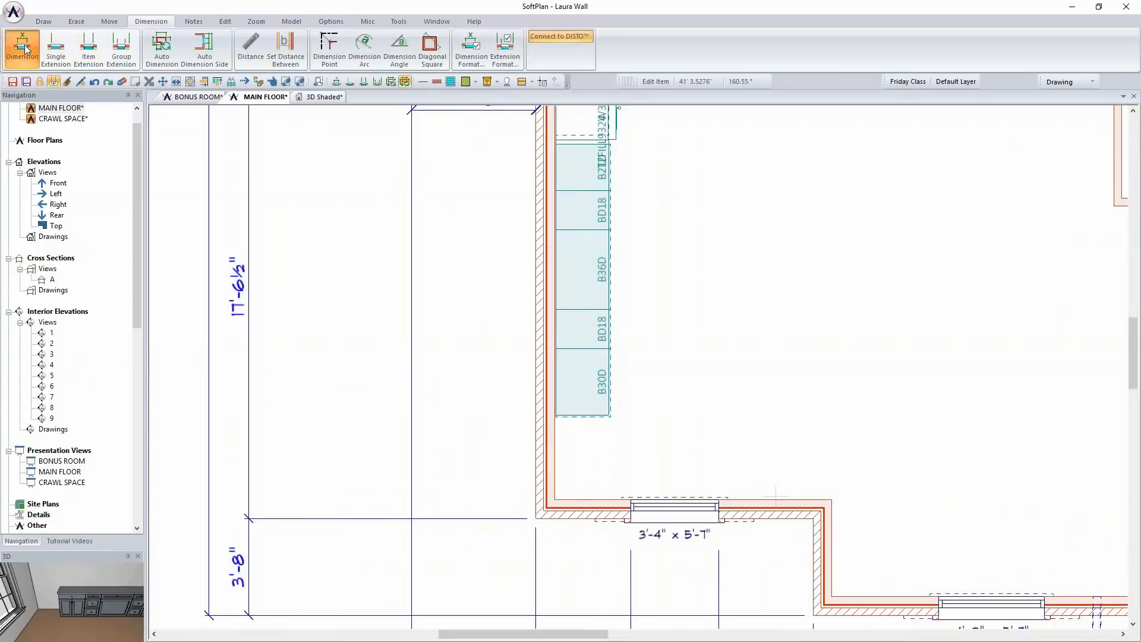
{"action": "left_click", "coordinate": [888, 81]}
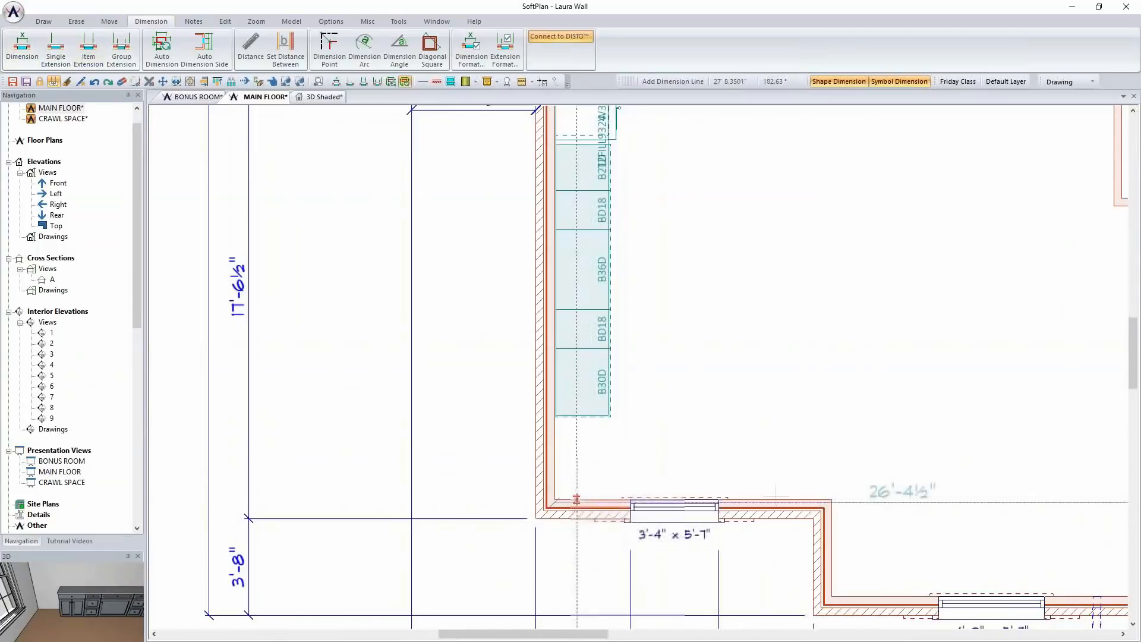
{"action": "left_click", "coordinate": [575, 449]}
{"action": "scroll", "coordinate": [580, 440], "scroll_direction": "up", "scroll_amount": 4}
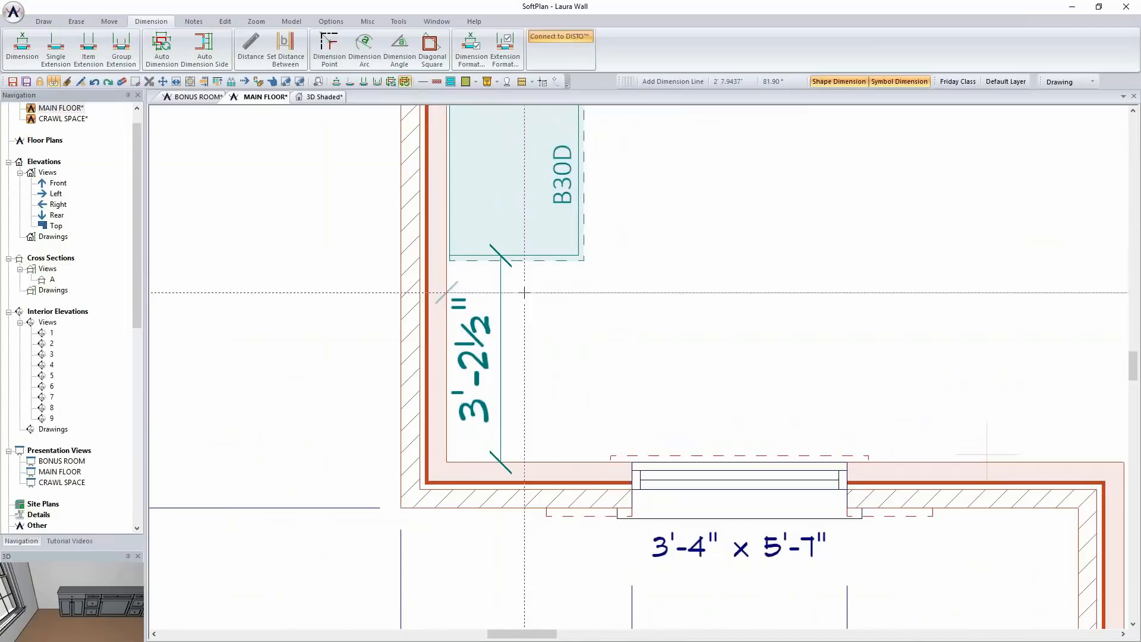
{"action": "key", "text": "Delete"}
{"action": "left_click", "coordinate": [495, 355]}
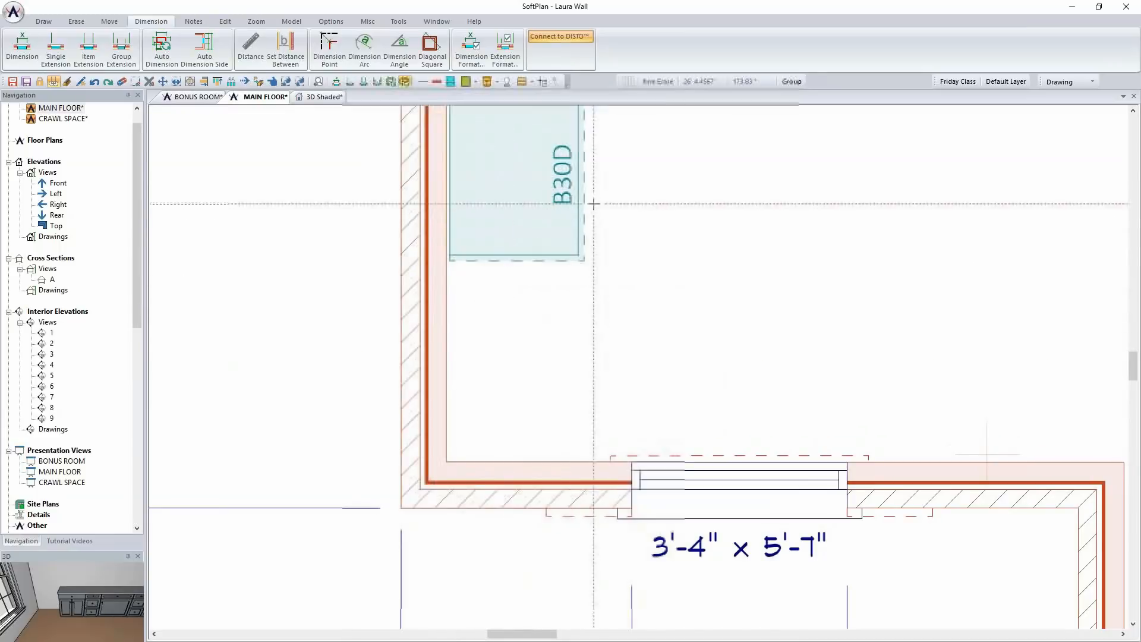
Use Draw Select to repeat the 18" drawer cabinet against the 30" cabinet at the window end of the run
{"action": "scroll", "coordinate": [511, 222], "scroll_direction": "down", "scroll_amount": 2}
{"action": "middle_click_drag", "start_coordinate": [557, 245], "coordinate": [423, 268]}
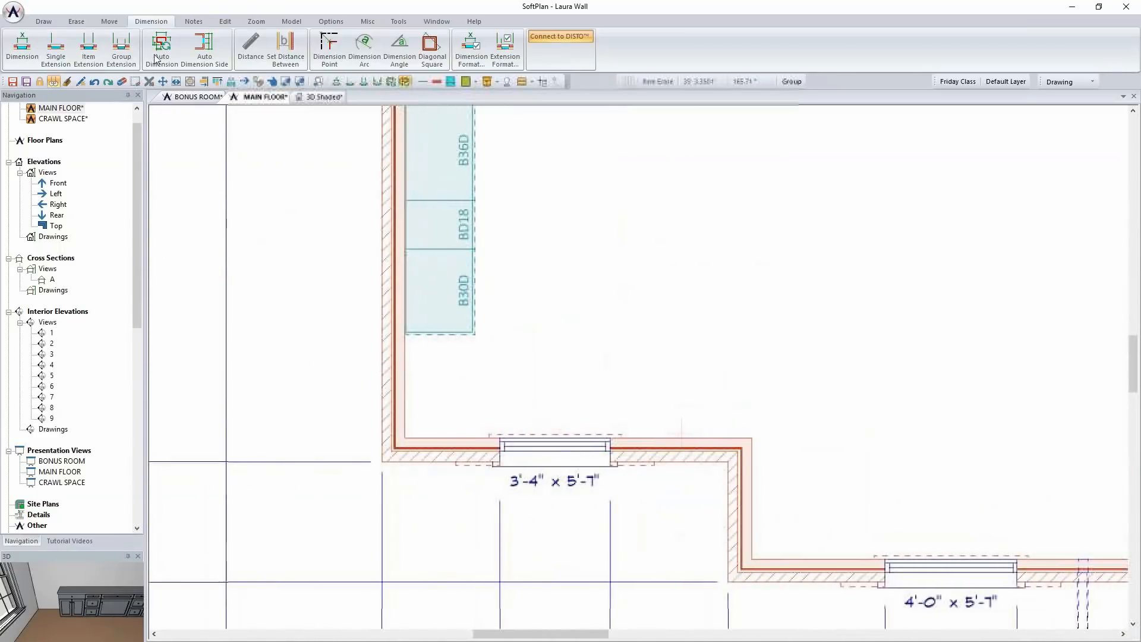
{"action": "left_click", "coordinate": [44, 22]}
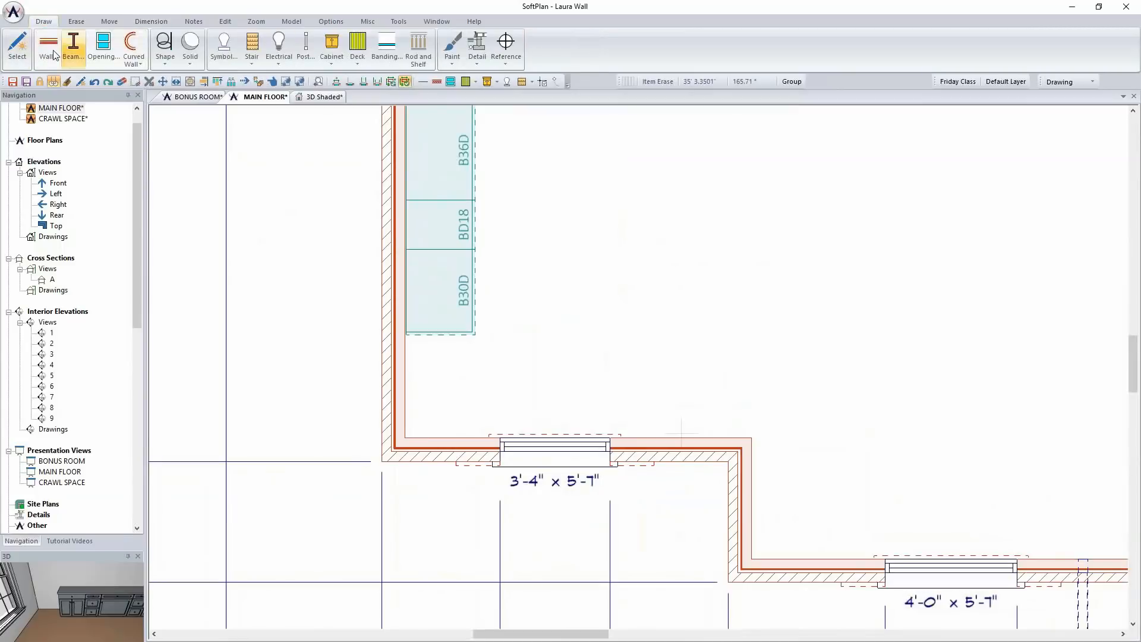
{"action": "left_click", "coordinate": [18, 51]}
{"action": "left_click", "coordinate": [435, 219]}
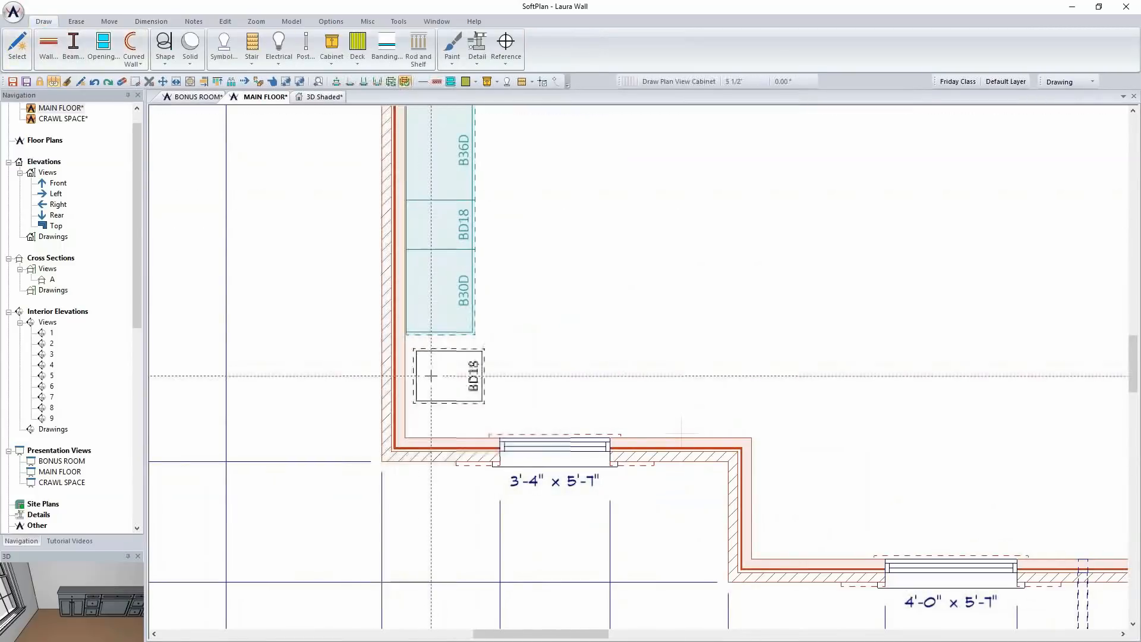
{"action": "left_click", "coordinate": [427, 377]}
Edit the drawer cabinet nearest the window wall, set its width to 38" and apply the change
{"action": "right_click", "coordinate": [438, 361]}
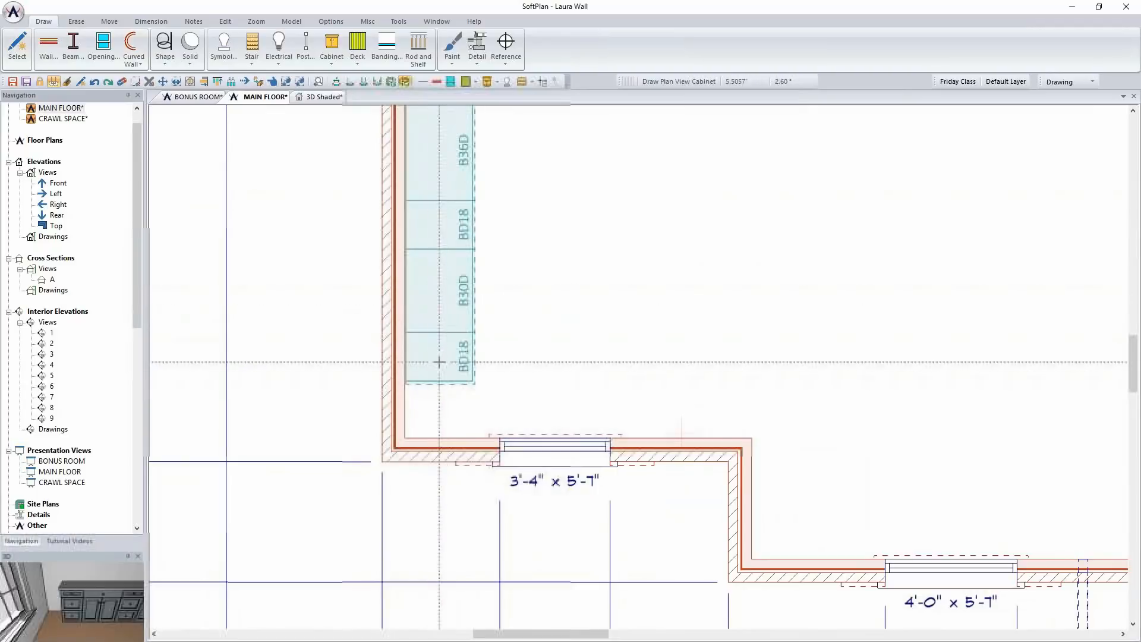
{"action": "left_click", "coordinate": [473, 388]}
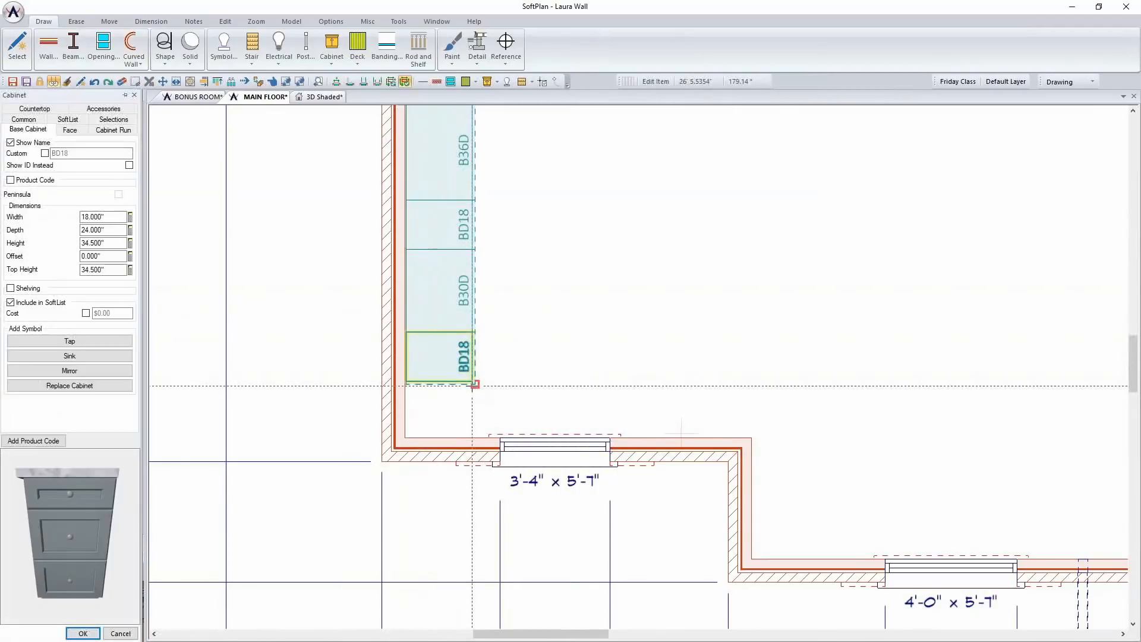
{"action": "double_click", "coordinate": [116, 217]}
{"action": "type", "text": "38"}
{"action": "key", "text": "Return"}
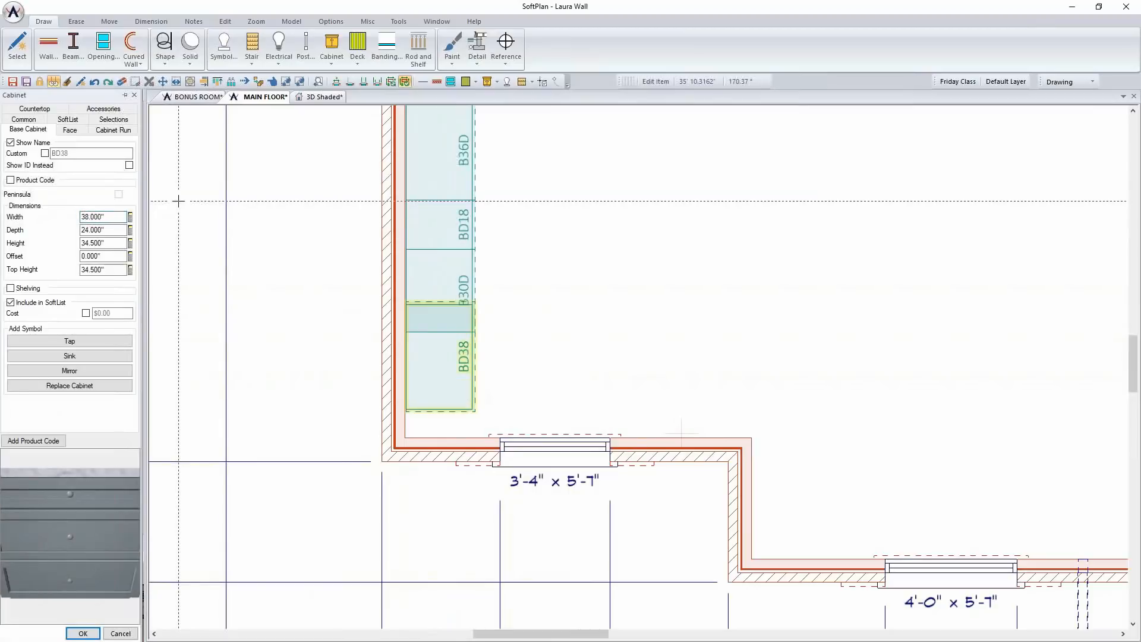
{"action": "left_click", "coordinate": [82, 633]}
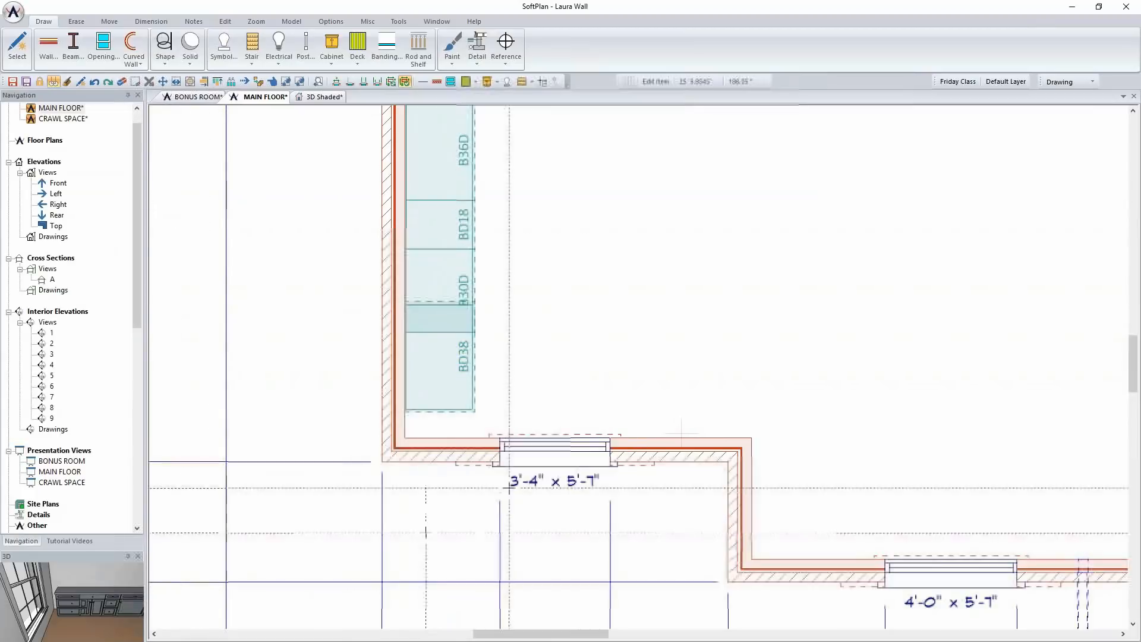
Move the 38" drawer cabinet into the corner against the window wall and check the run in the shaded 3D view
{"action": "left_click_drag", "start_coordinate": [432, 380], "coordinate": [433, 410]}
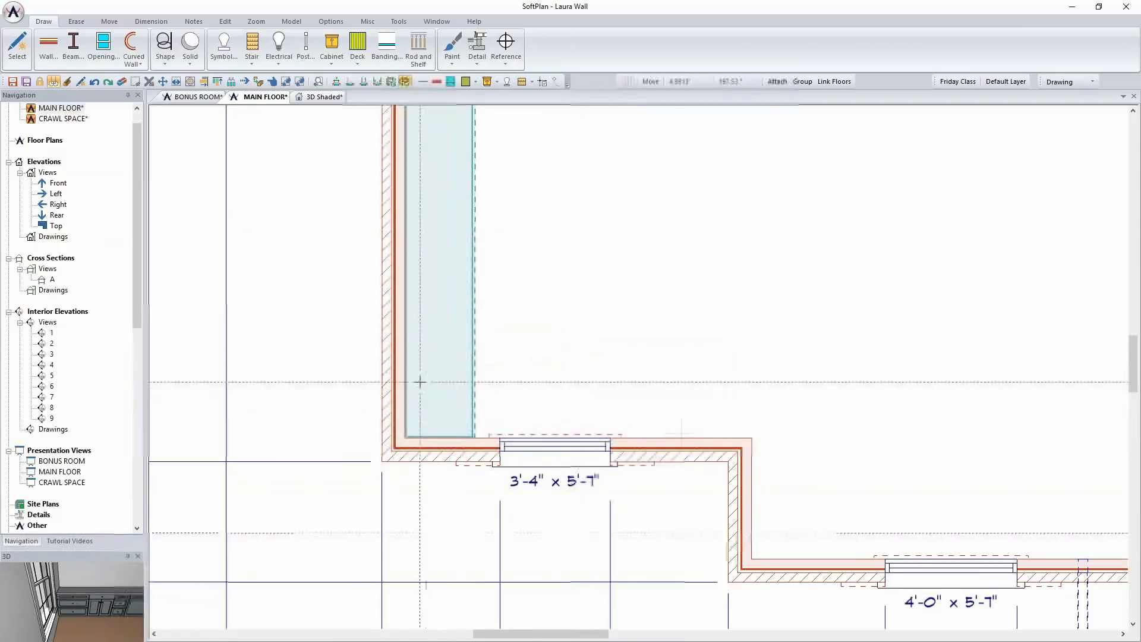
{"action": "middle_click_drag", "start_coordinate": [585, 380], "coordinate": [489, 368]}
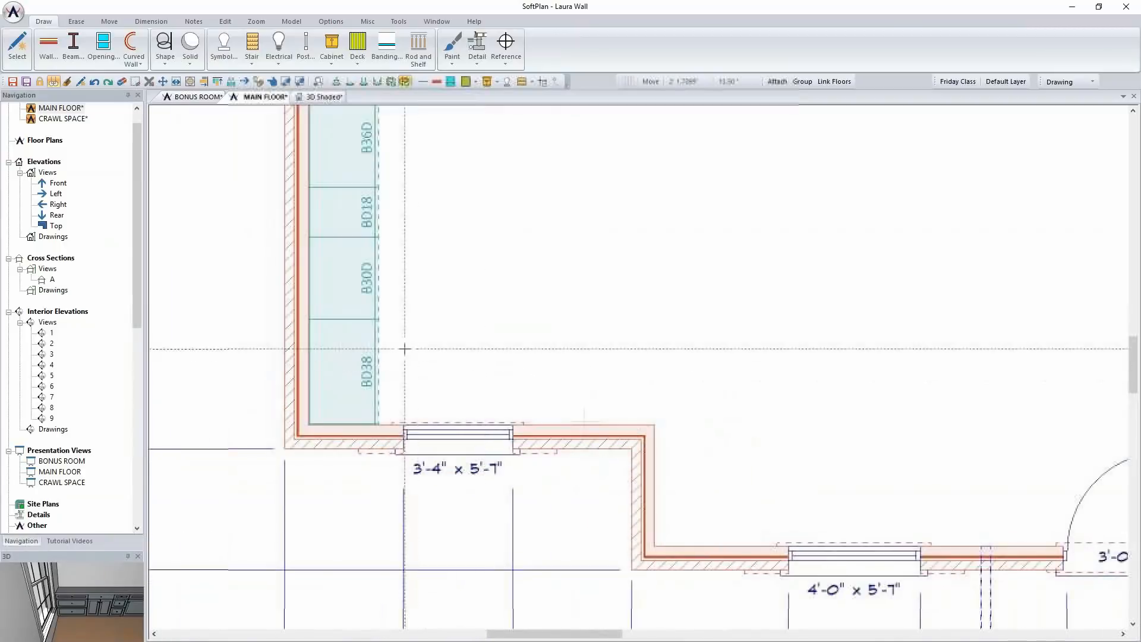
{"action": "left_click", "coordinate": [324, 96]}
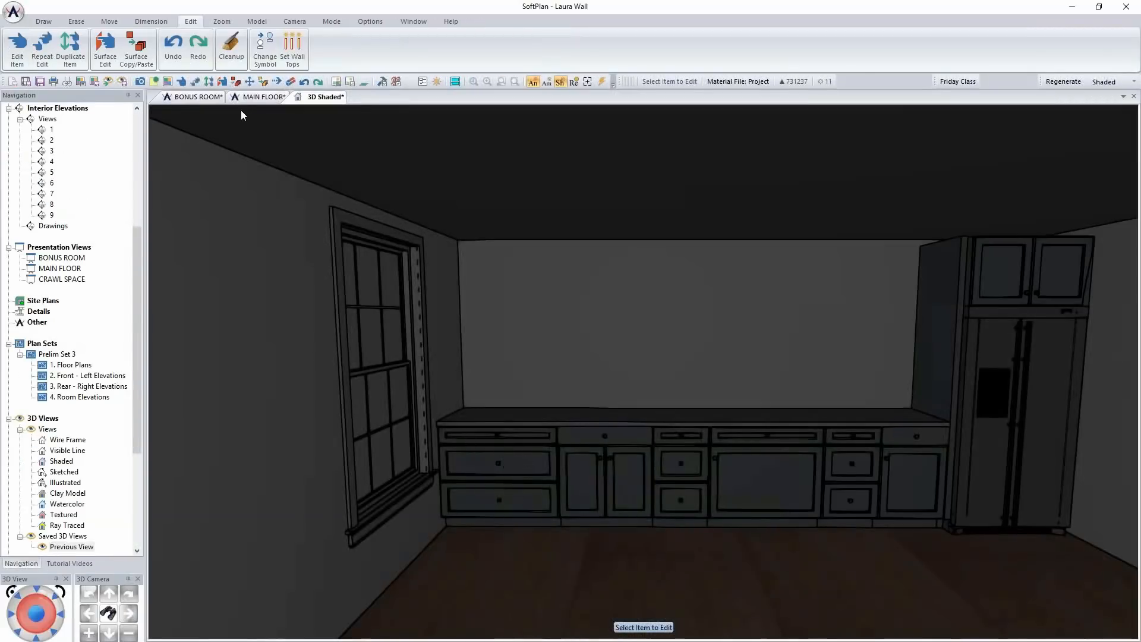
{"action": "left_click", "coordinate": [263, 97]}
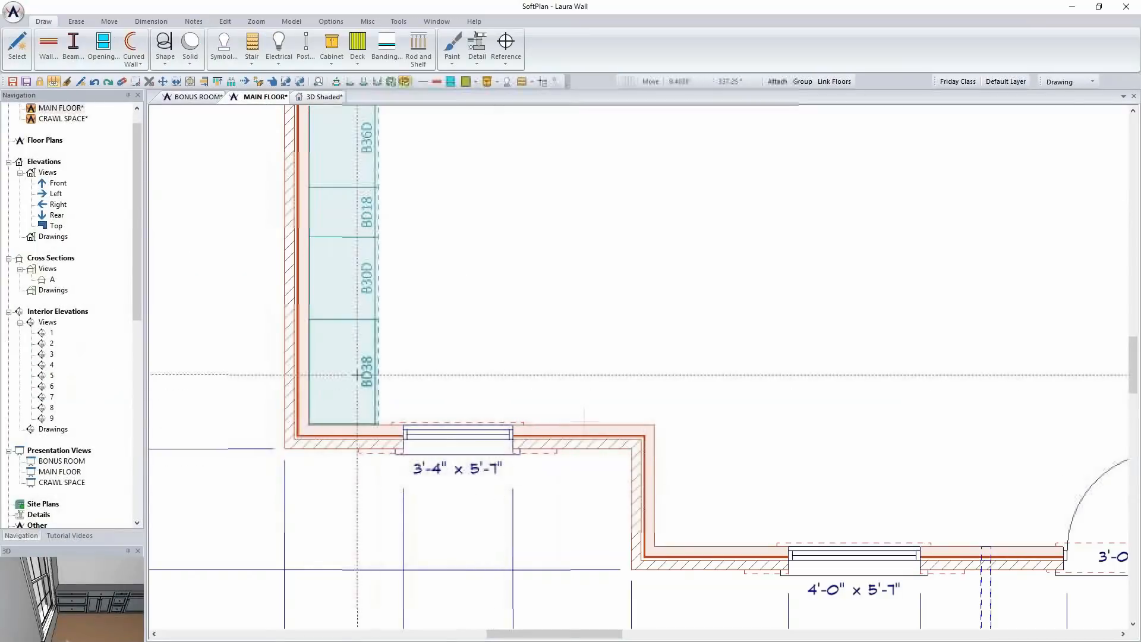
Edit the 38" corner cabinet and turn on a custom face layout for it
{"action": "right_click", "coordinate": [348, 367]}
{"action": "left_click", "coordinate": [382, 394]}
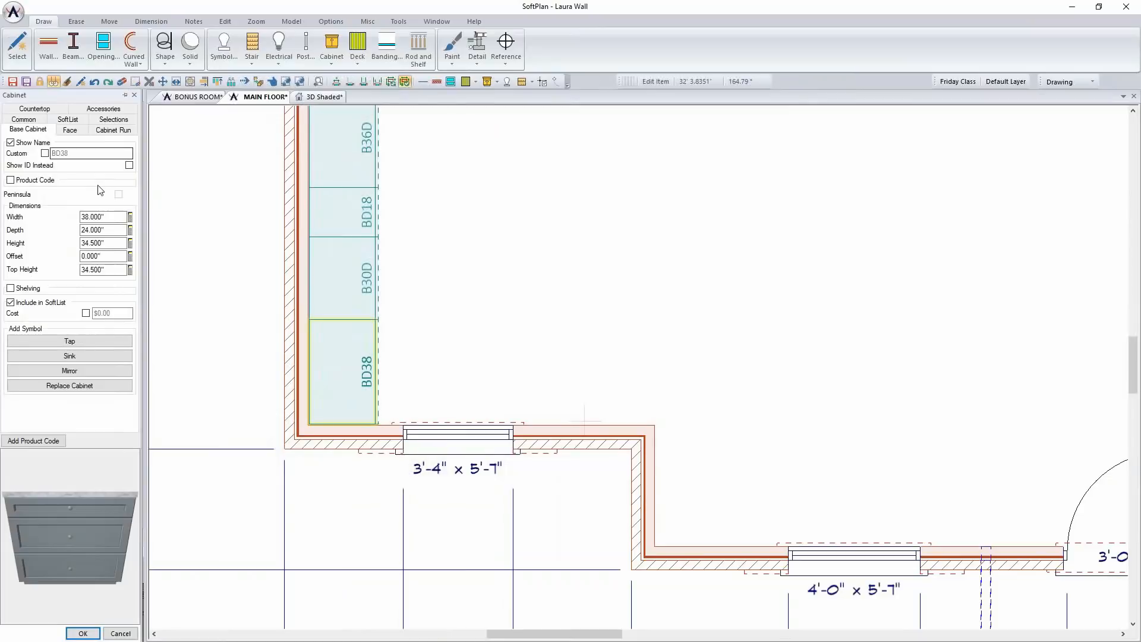
{"action": "left_click", "coordinate": [73, 132]}
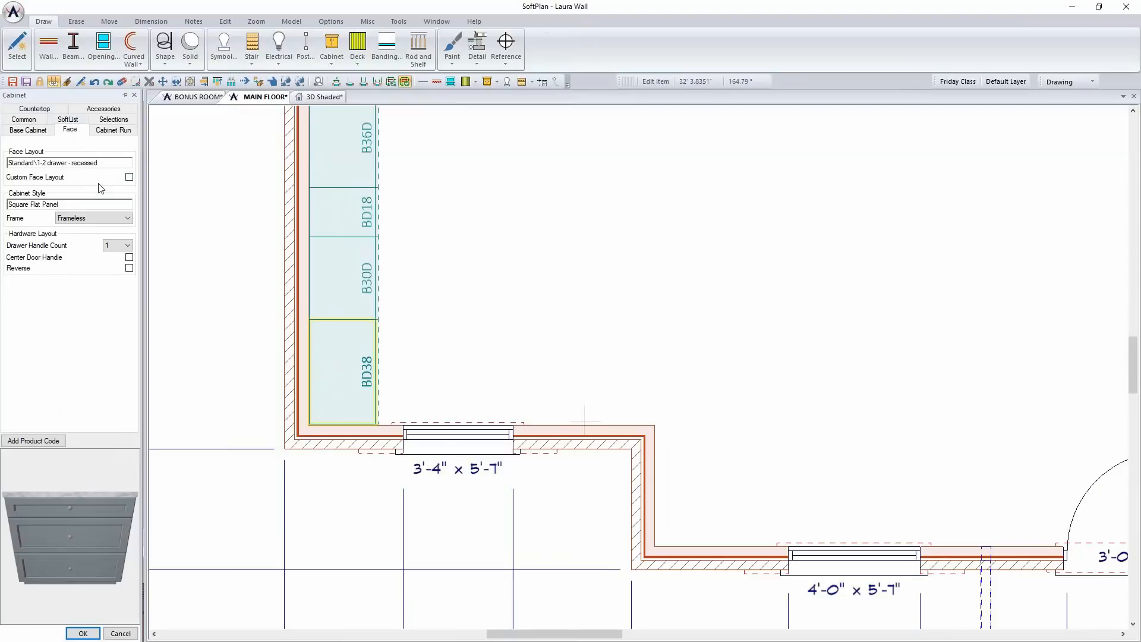
{"action": "left_click", "coordinate": [130, 179]}
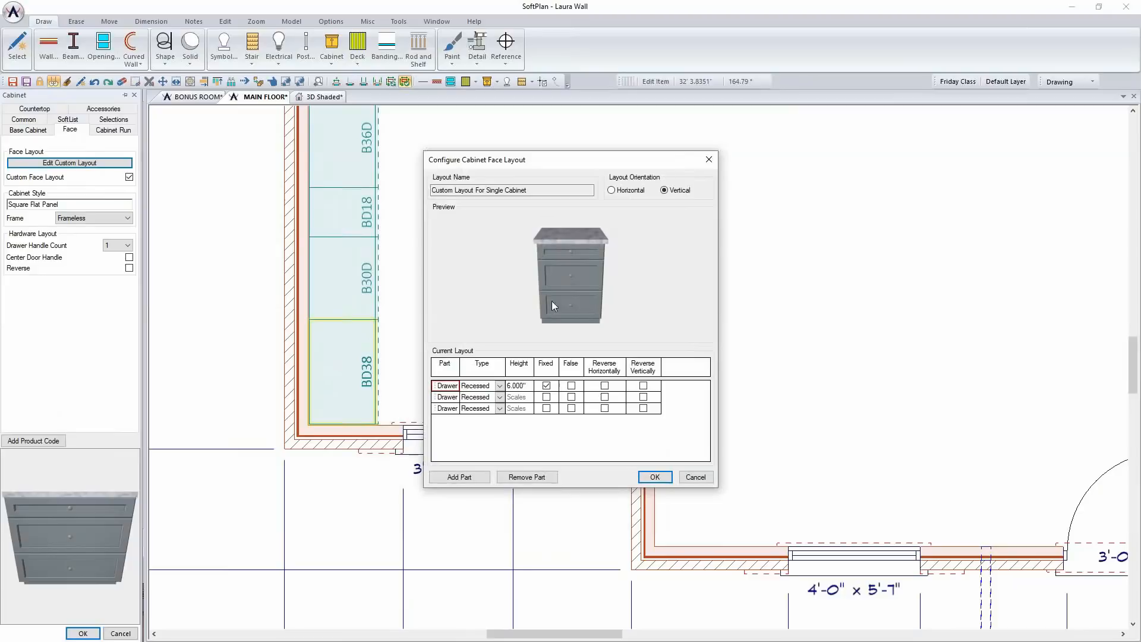
Add a Double Door part above the drawers in the custom face layout and set its type to Tall
{"action": "left_click", "coordinate": [477, 479]}
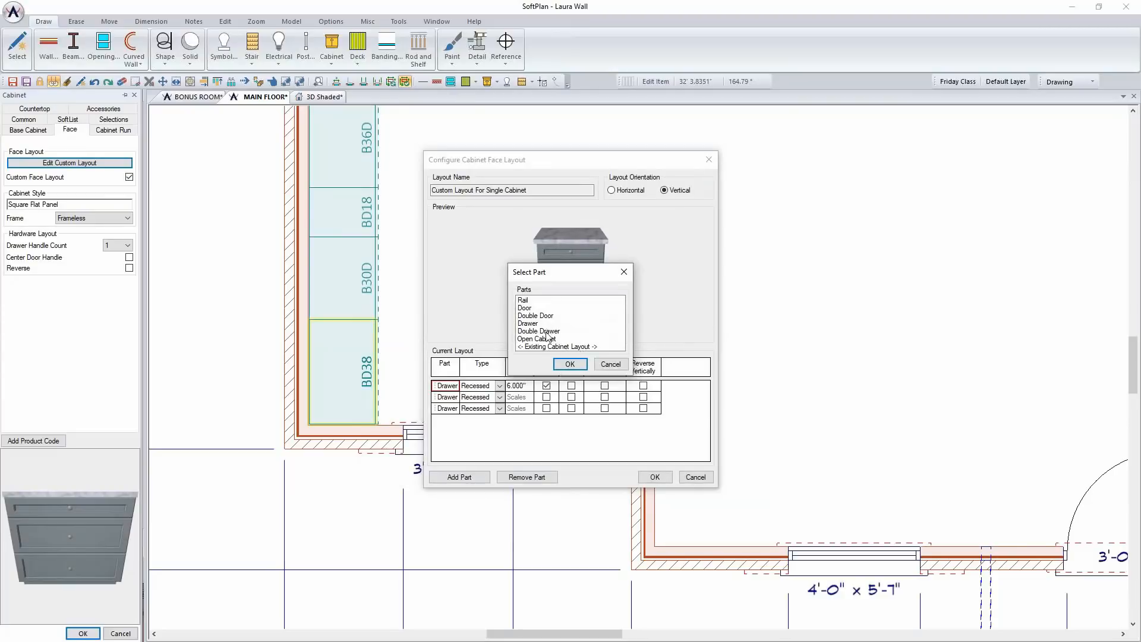
{"action": "left_click", "coordinate": [538, 316]}
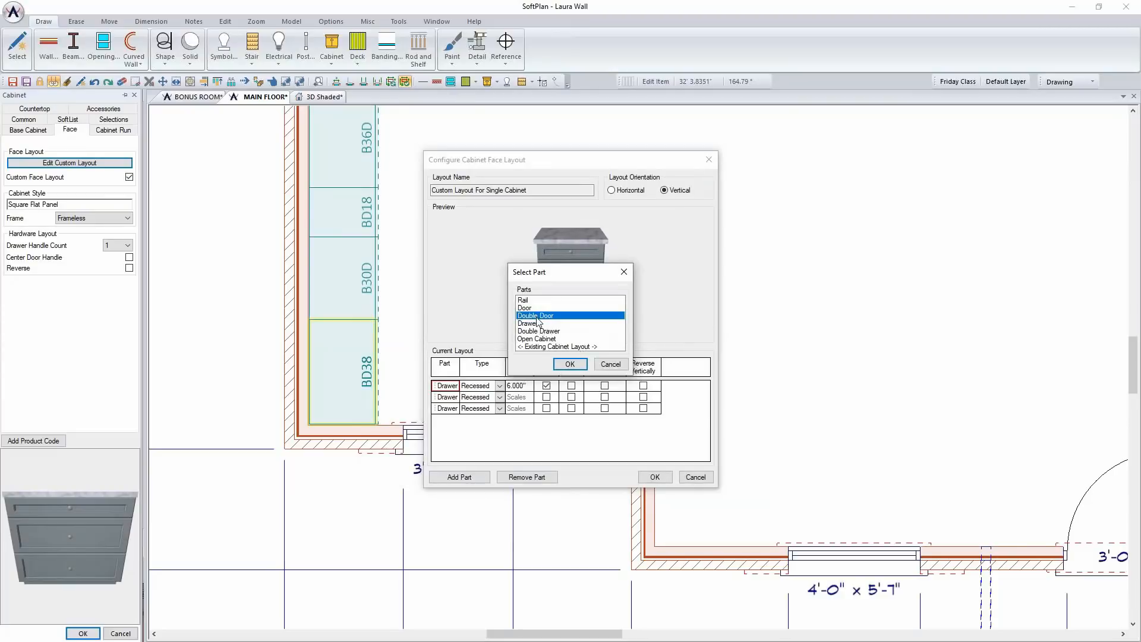
{"action": "left_click", "coordinate": [569, 364]}
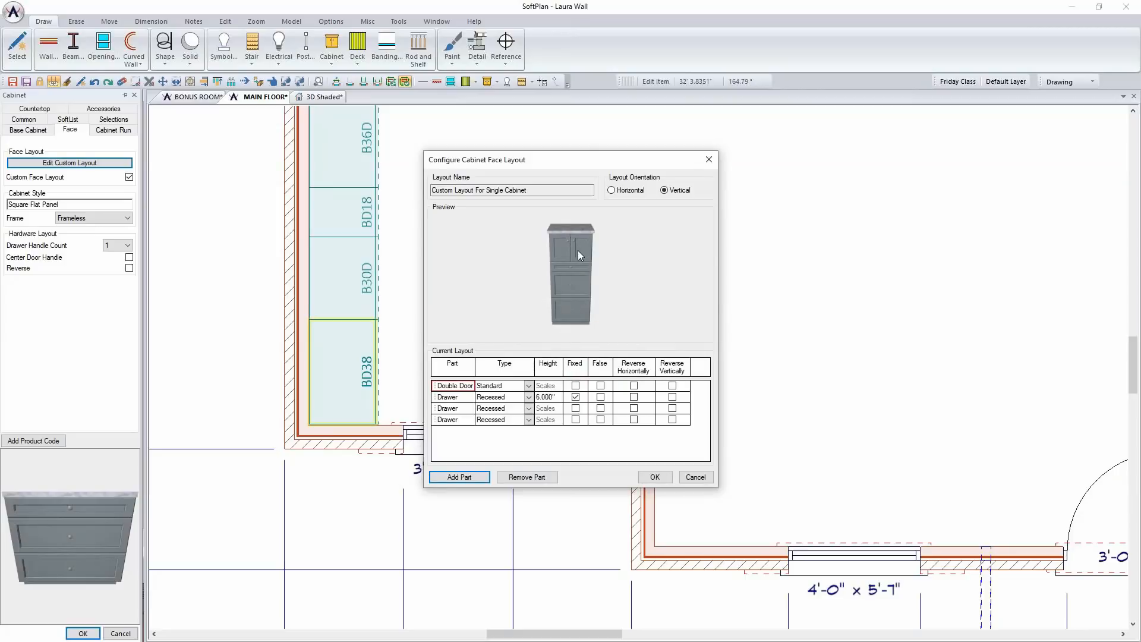
{"action": "left_click", "coordinate": [529, 387]}
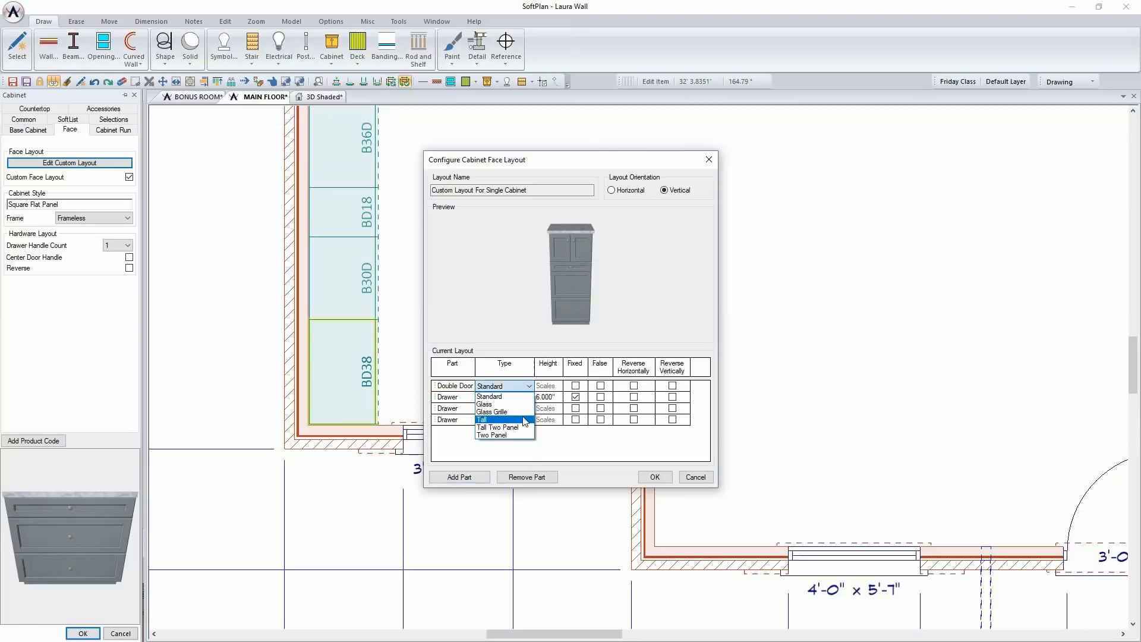
{"action": "left_click", "coordinate": [525, 419]}
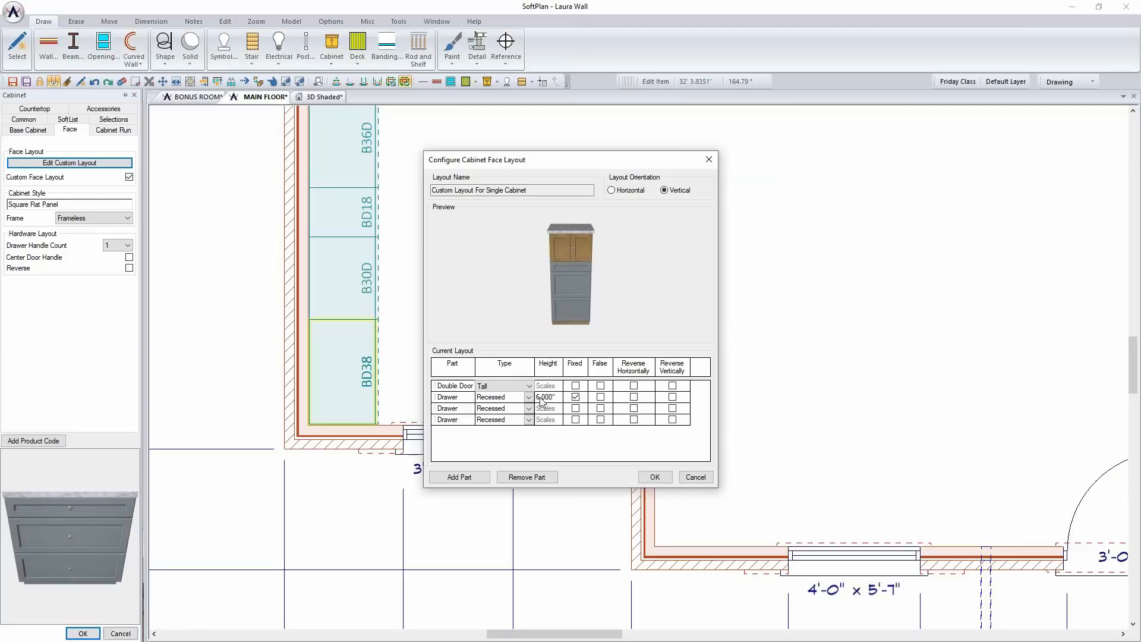
Fix the lower two drawer heights, set the bottom drawer to 12" and the middle one to 8", and accept the custom layout
{"action": "left_click", "coordinate": [576, 408]}
{"action": "left_click", "coordinate": [576, 420]}
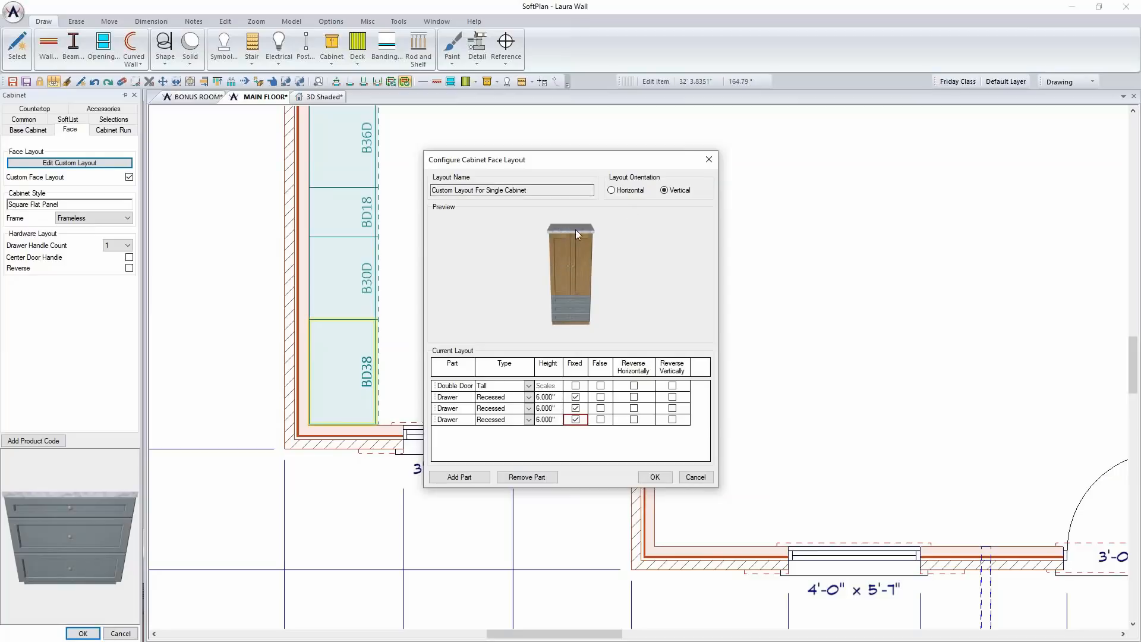
{"action": "left_click", "coordinate": [576, 397]}
{"action": "left_click", "coordinate": [558, 422]}
{"action": "type", "text": "12"}
{"action": "left_click", "coordinate": [560, 410]}
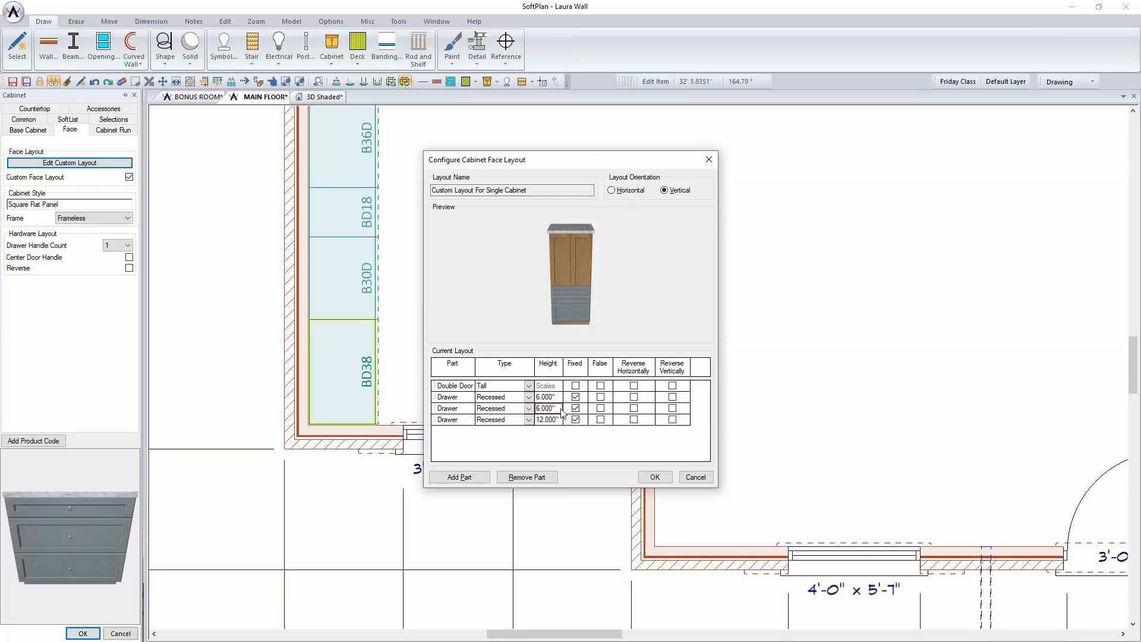
{"action": "type", "text": "8"}
{"action": "left_click", "coordinate": [654, 478]}
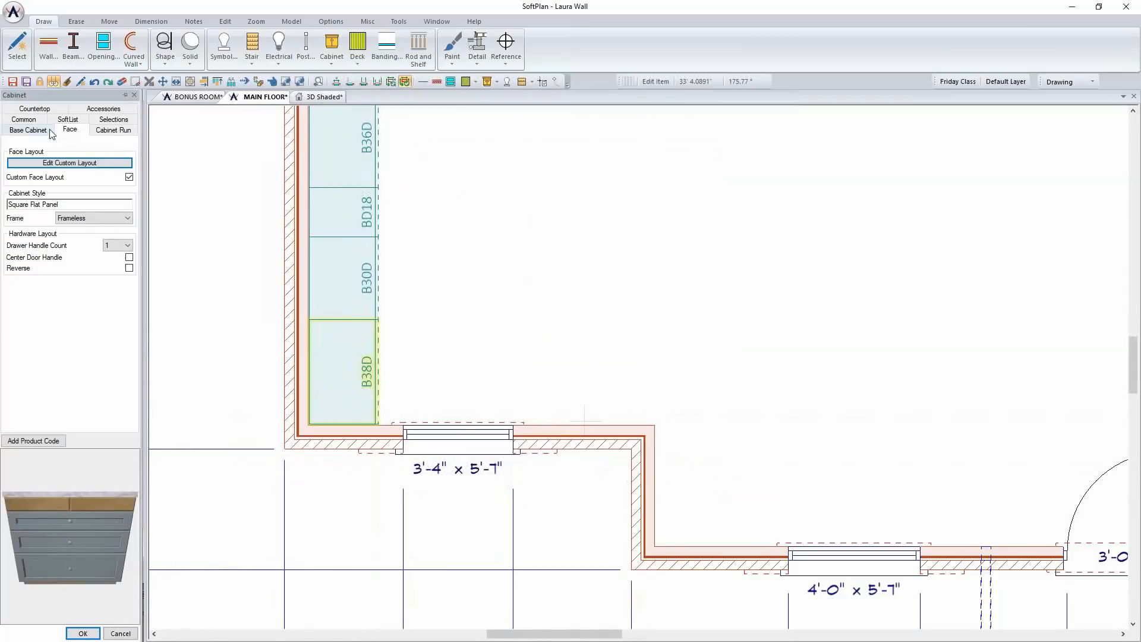
Set the 38" corner cabinet's height to 93", remove its countertop and apply the edits
{"action": "left_click", "coordinate": [31, 130]}
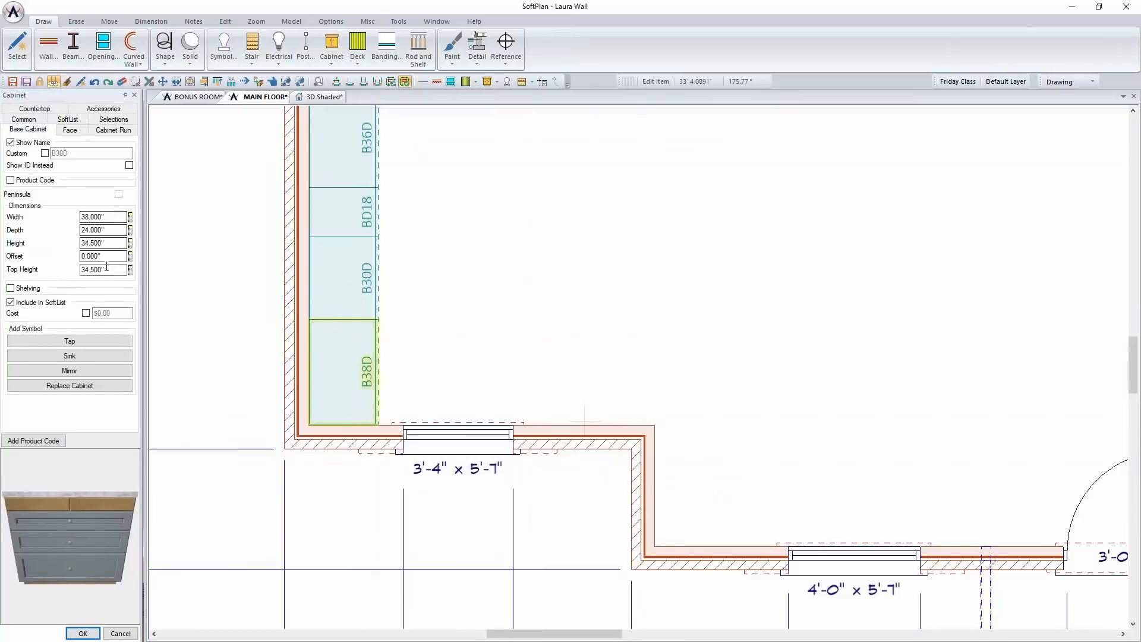
{"action": "double_click", "coordinate": [103, 243]}
{"action": "type", "text": "93"}
{"action": "key", "text": "Return"}
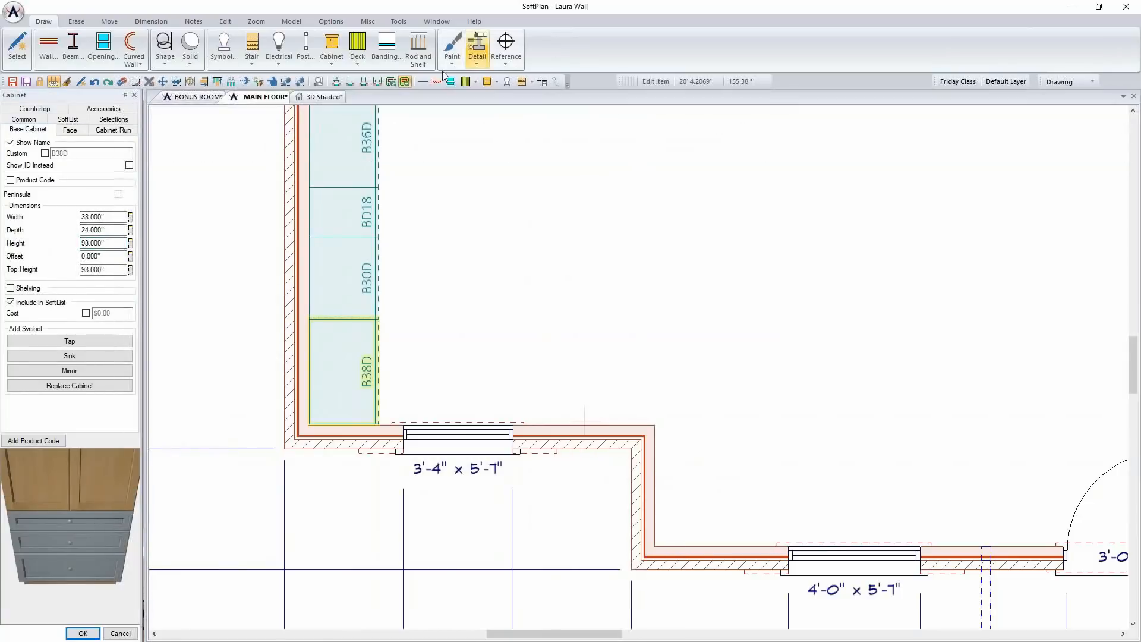
{"action": "left_click", "coordinate": [35, 109]}
{"action": "left_click", "coordinate": [31, 147]}
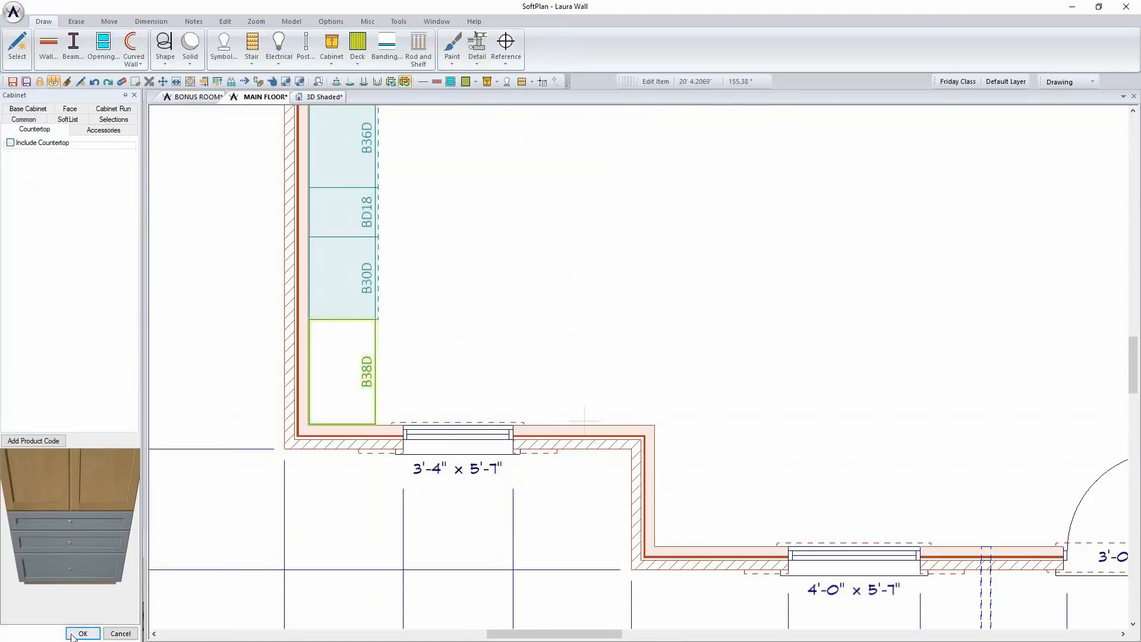
{"action": "left_click", "coordinate": [82, 633]}
In the 3D shaded view, edit the tall corner cabinet's custom face layout, setting the middle drawer height to 12" and the top drawer to 8"
{"action": "left_click", "coordinate": [321, 97]}
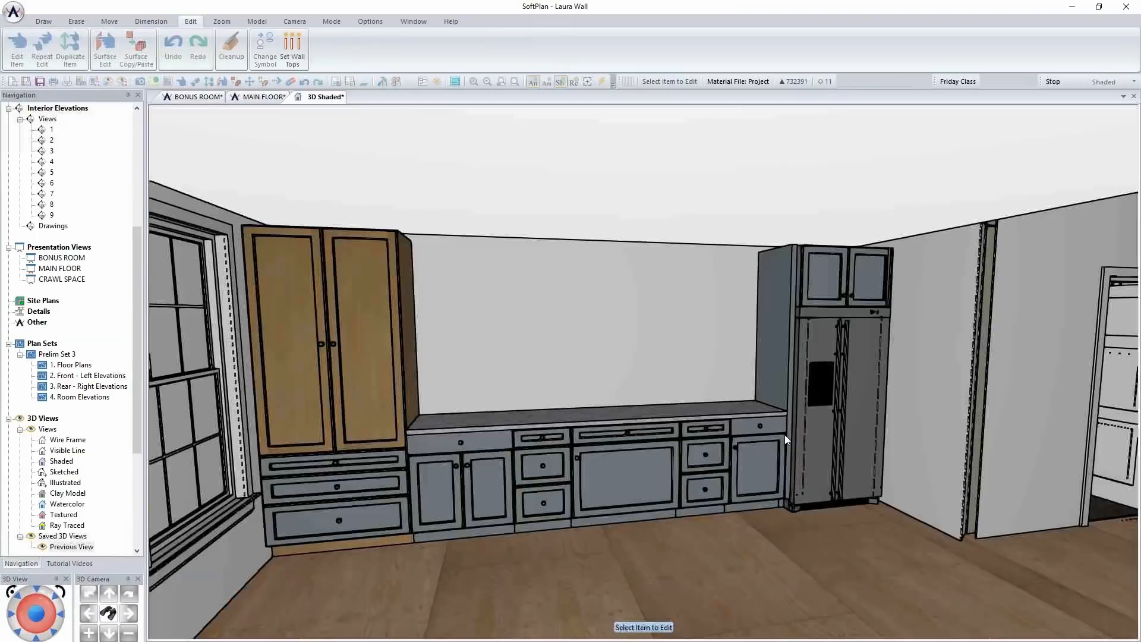
{"action": "middle_click_drag", "start_coordinate": [784, 434], "coordinate": [780, 434]}
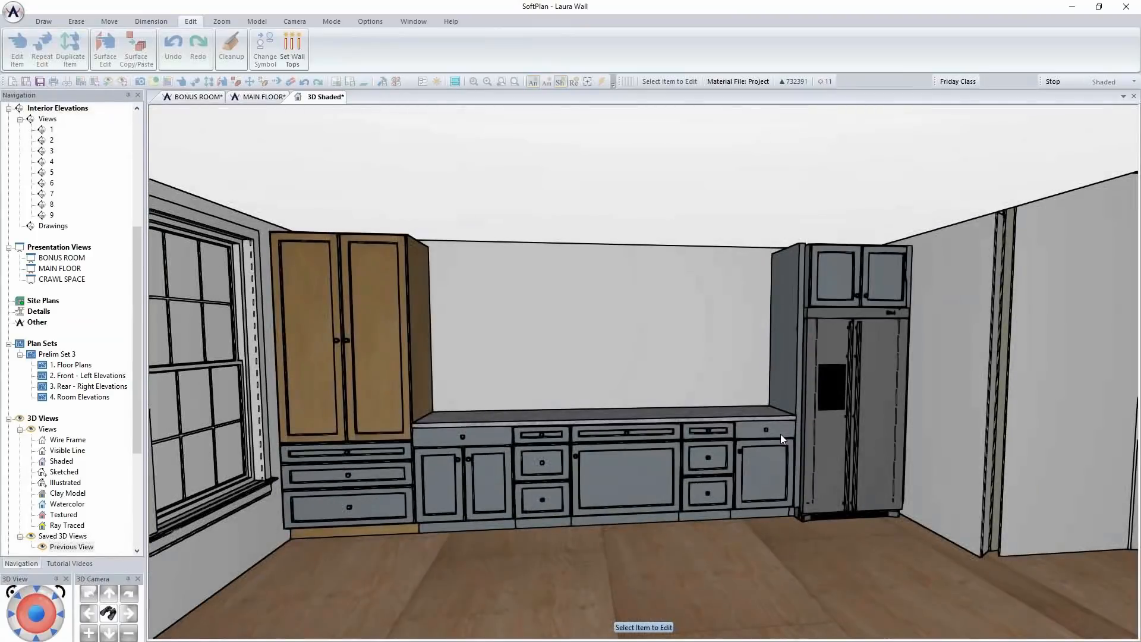
{"action": "right_click", "coordinate": [394, 473]}
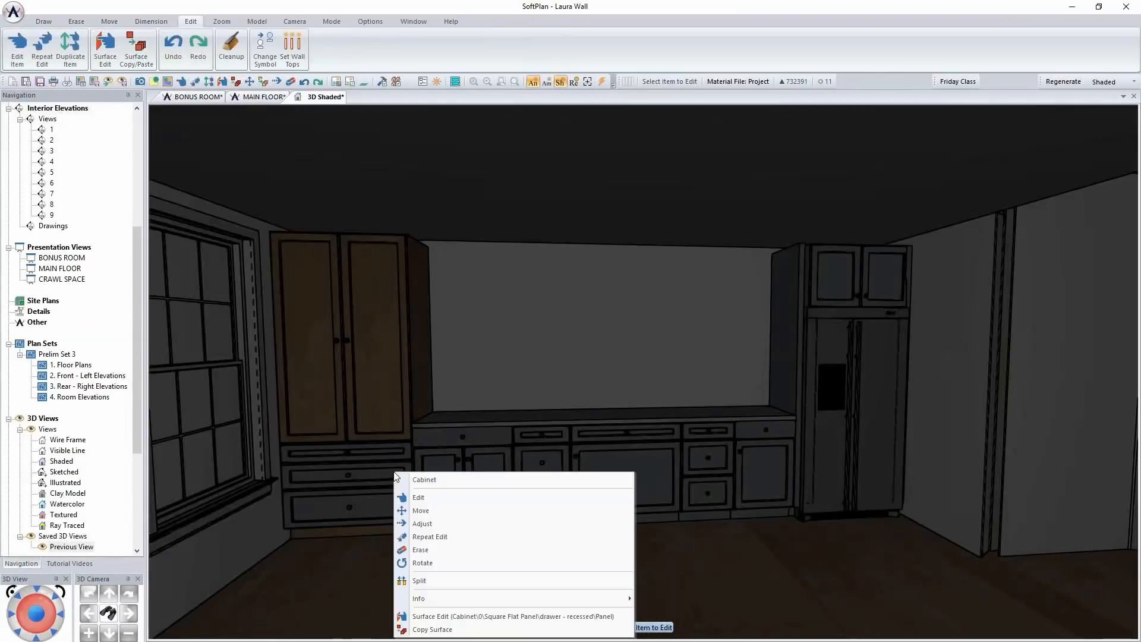
{"action": "left_click", "coordinate": [515, 499]}
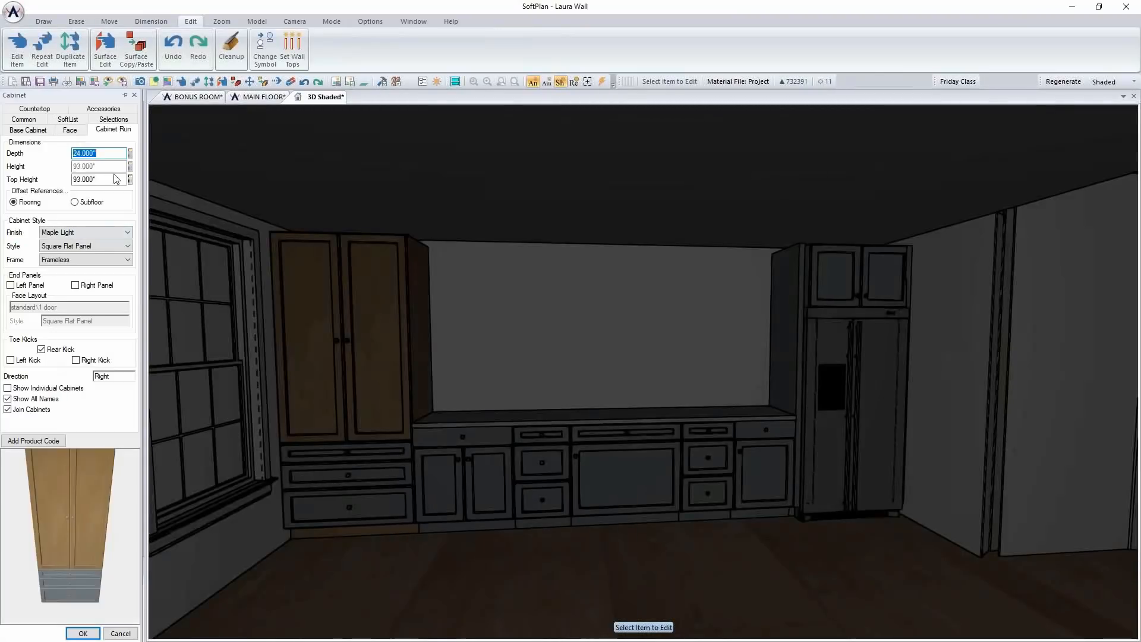
{"action": "left_click", "coordinate": [70, 130]}
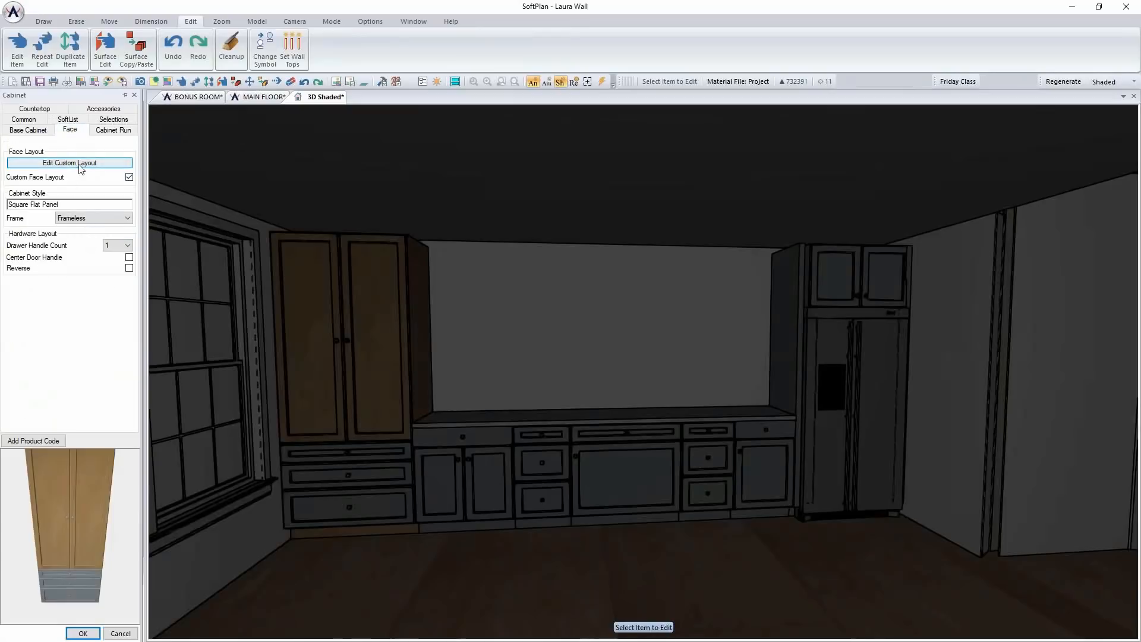
{"action": "left_click", "coordinate": [79, 164]}
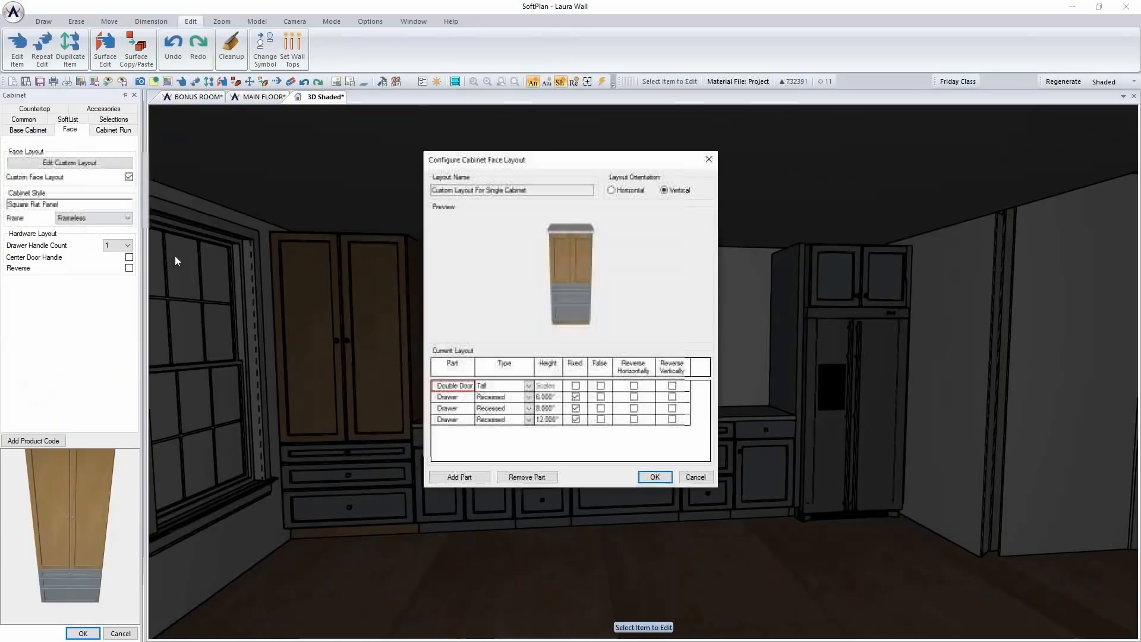
{"action": "double_click", "coordinate": [545, 408]}
{"action": "type", "text": "12\""}
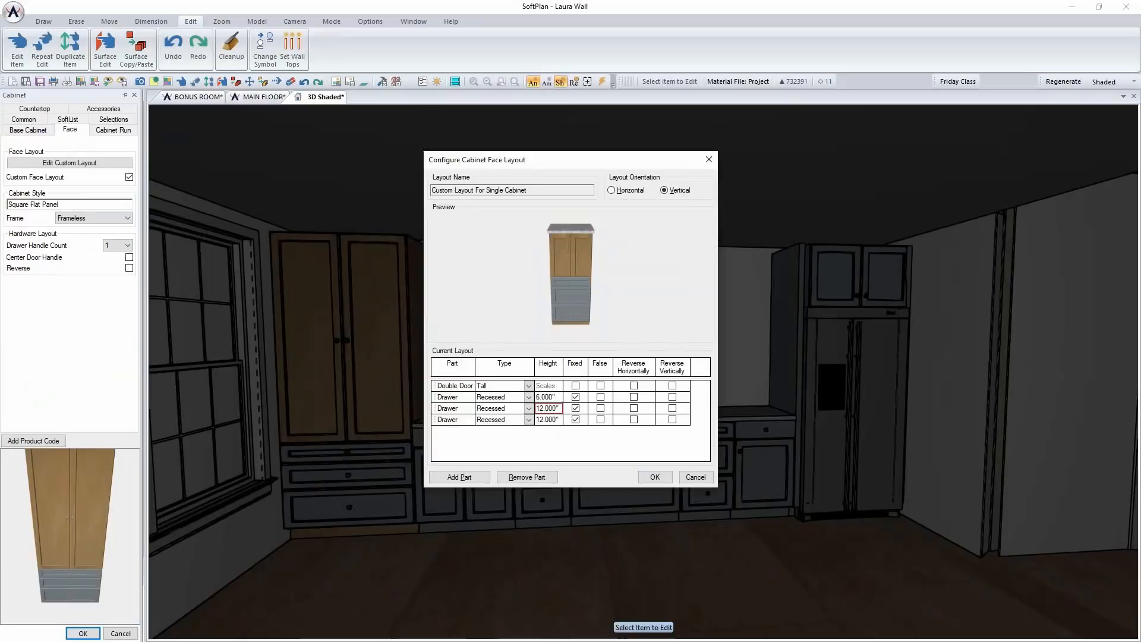
{"action": "double_click", "coordinate": [557, 397]}
{"action": "type", "text": "8\""}
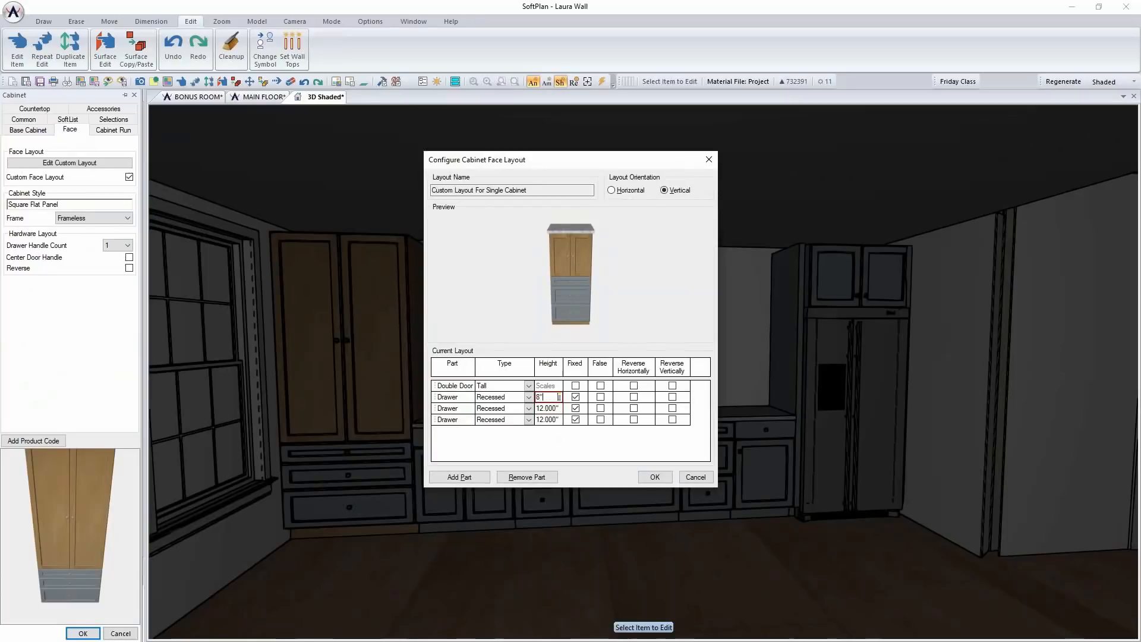
{"action": "left_click", "coordinate": [655, 477]}
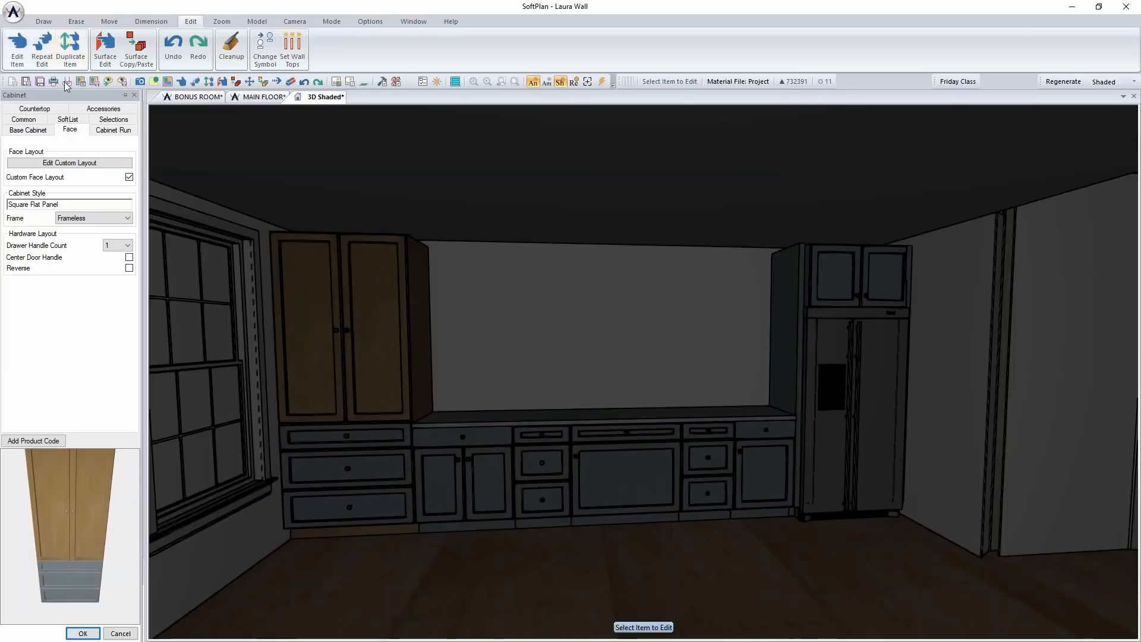
Set the top drawer height to 6" in the tall corner cabinet's custom layout and apply the cabinet edits
{"action": "left_click", "coordinate": [70, 162]}
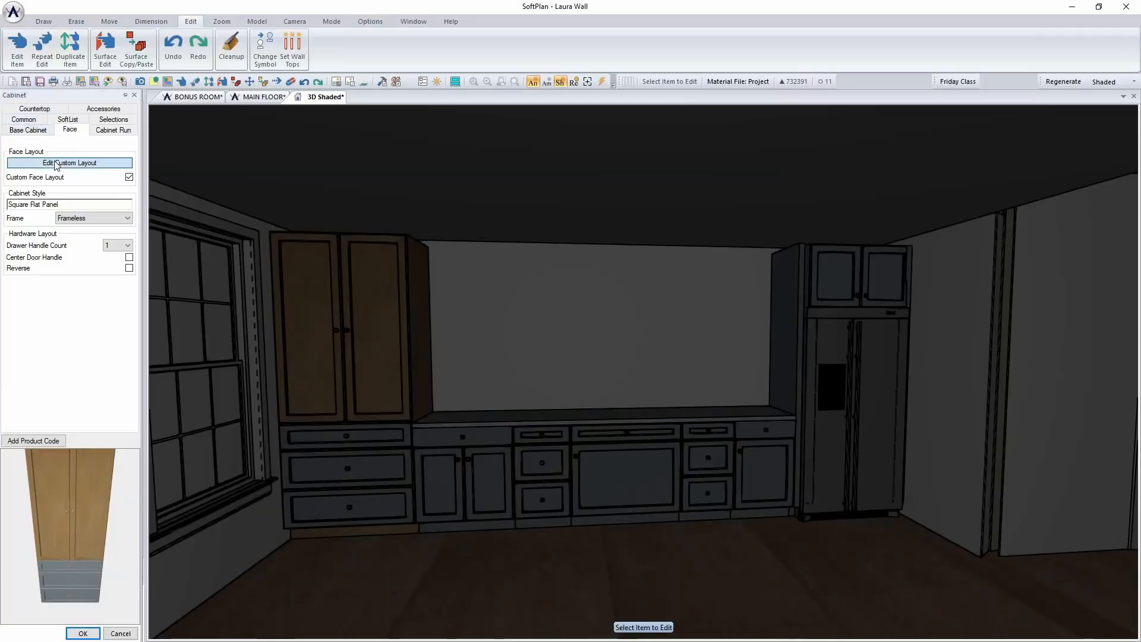
{"action": "left_click", "coordinate": [559, 398]}
{"action": "type", "text": "6"}
{"action": "key", "text": "Return"}
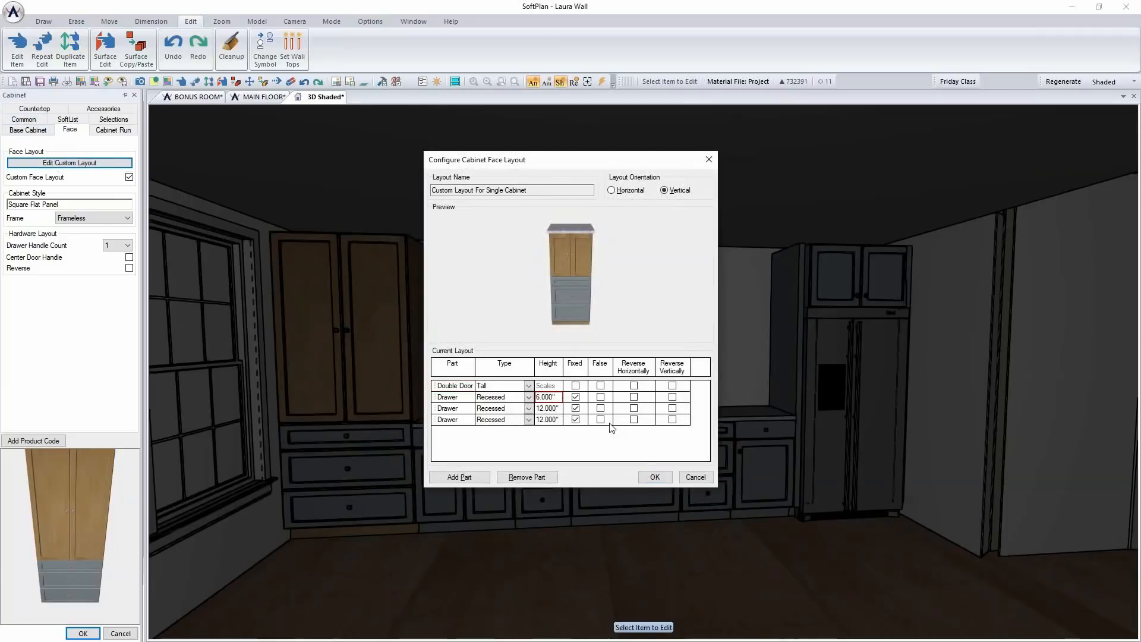
{"action": "left_click", "coordinate": [654, 477]}
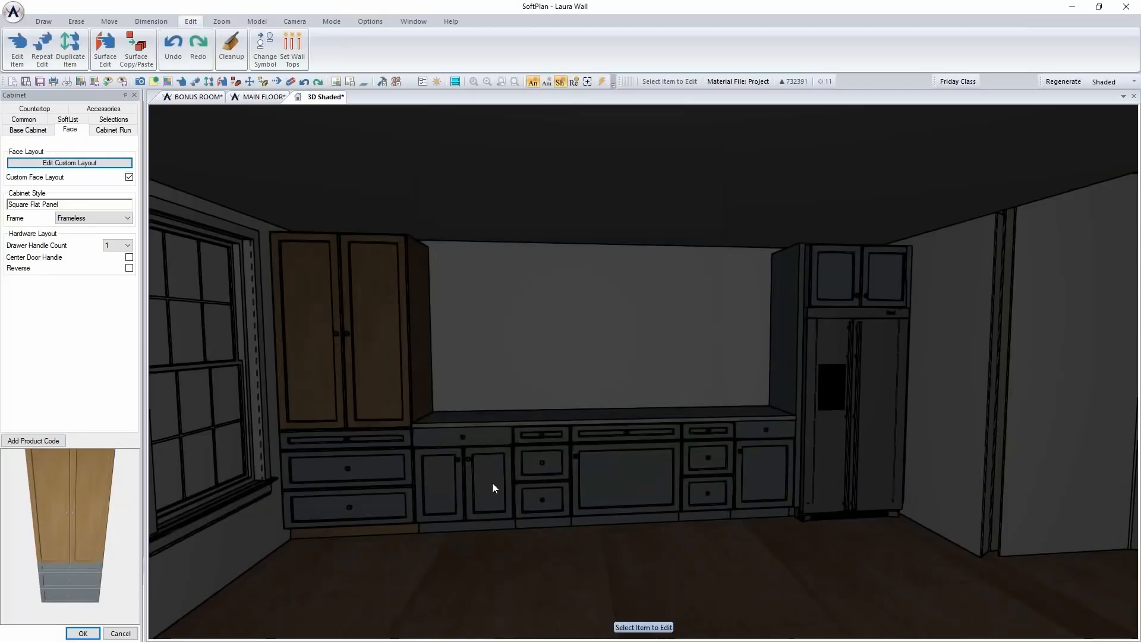
{"action": "left_click", "coordinate": [83, 633]}
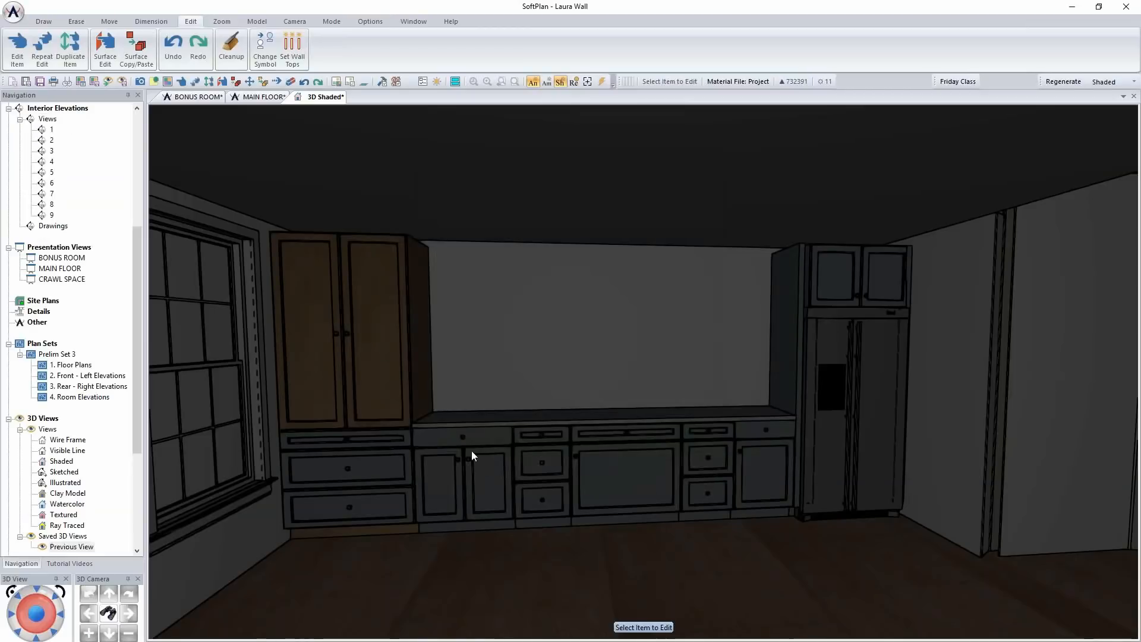
Give the two-door base cabinet beside the tall cabinet a custom layout with a Recessed drawer, and repeat the edit on the base cabinet beside the refrigerator
{"action": "right_click", "coordinate": [472, 450]}
{"action": "left_click", "coordinate": [527, 481]}
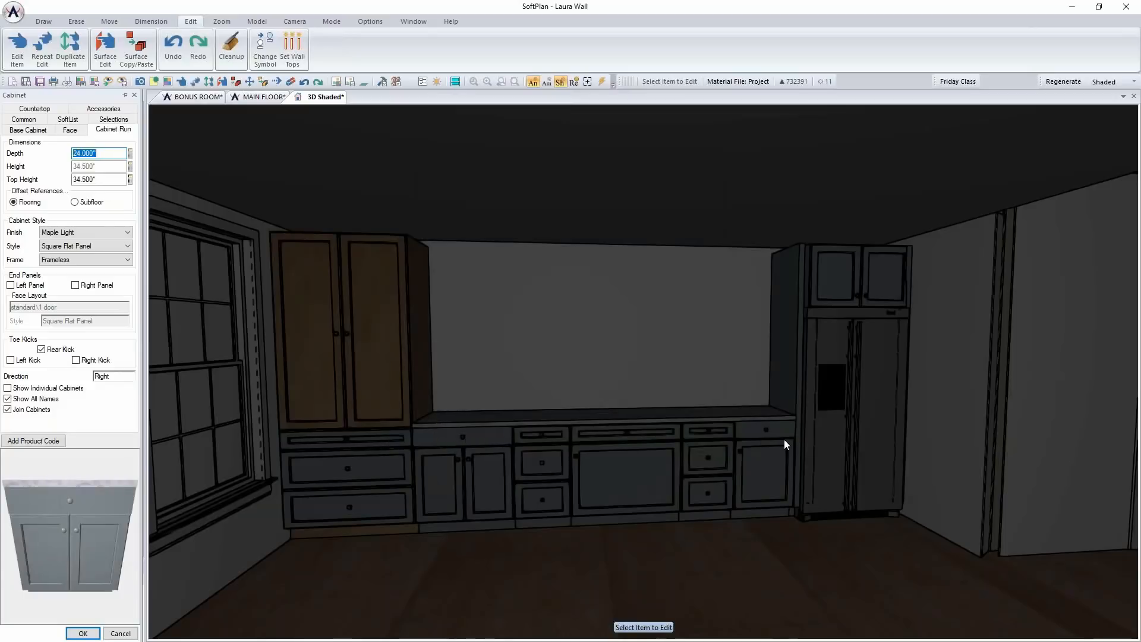
{"action": "left_click", "coordinate": [70, 130]}
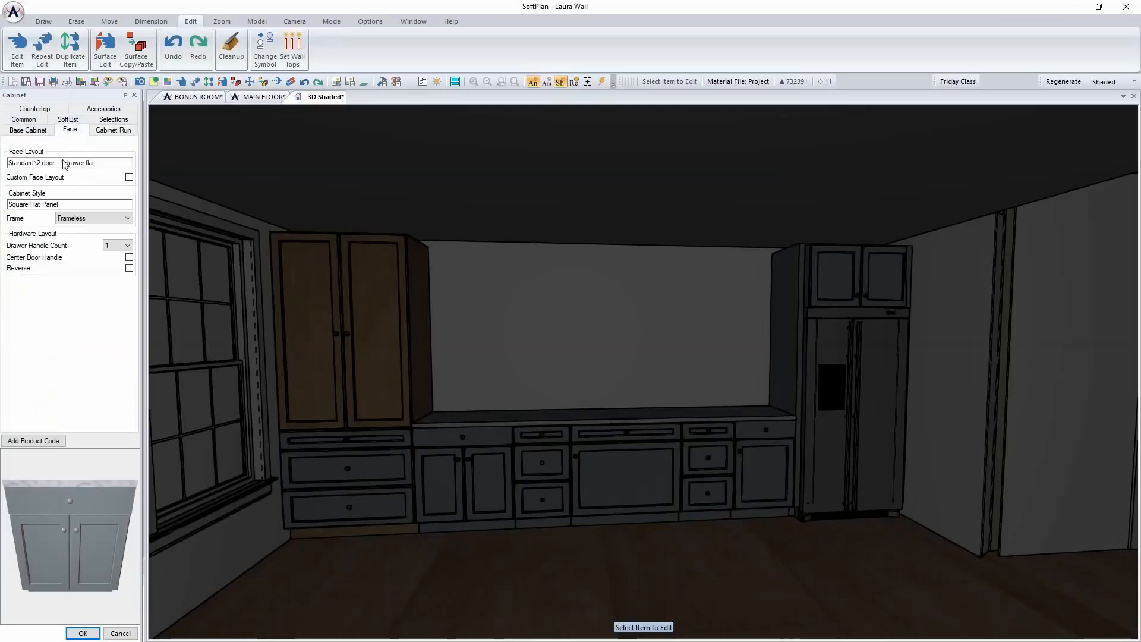
{"action": "left_click", "coordinate": [129, 177]}
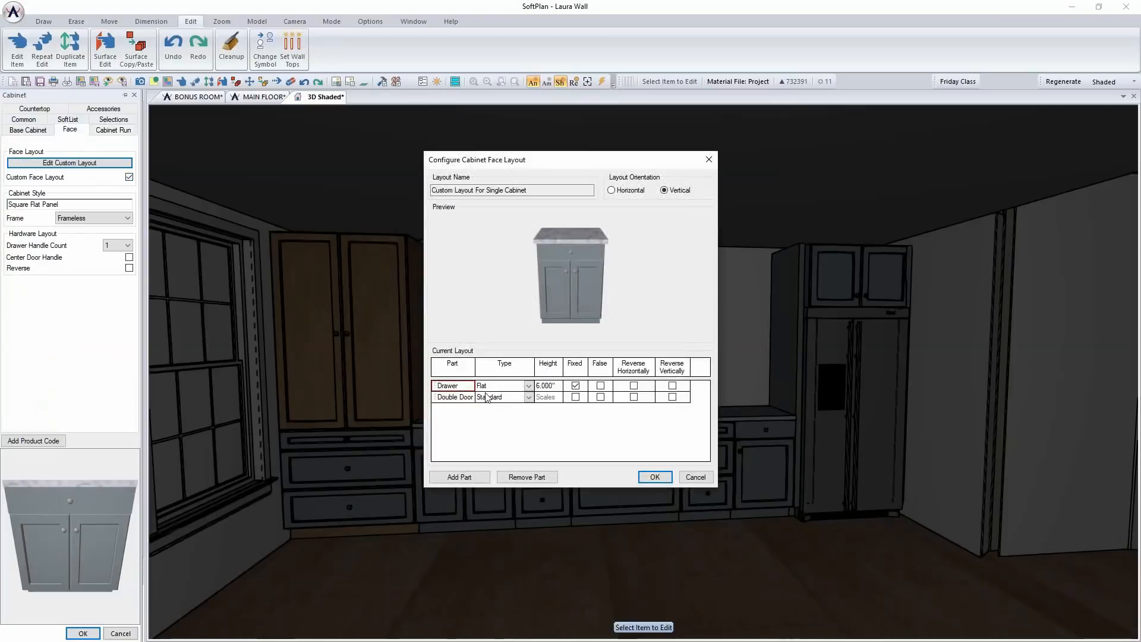
{"action": "left_click", "coordinate": [529, 387]}
{"action": "left_click", "coordinate": [493, 401]}
{"action": "left_click", "coordinate": [652, 477]}
{"action": "left_click", "coordinate": [81, 634]}
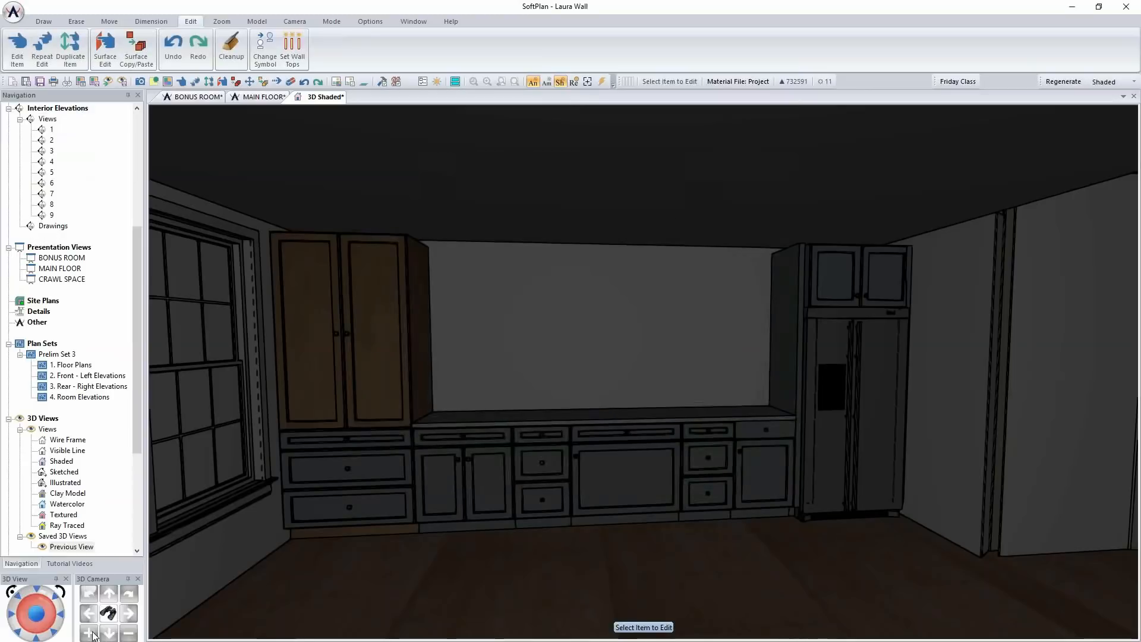
{"action": "right_click", "coordinate": [765, 467]}
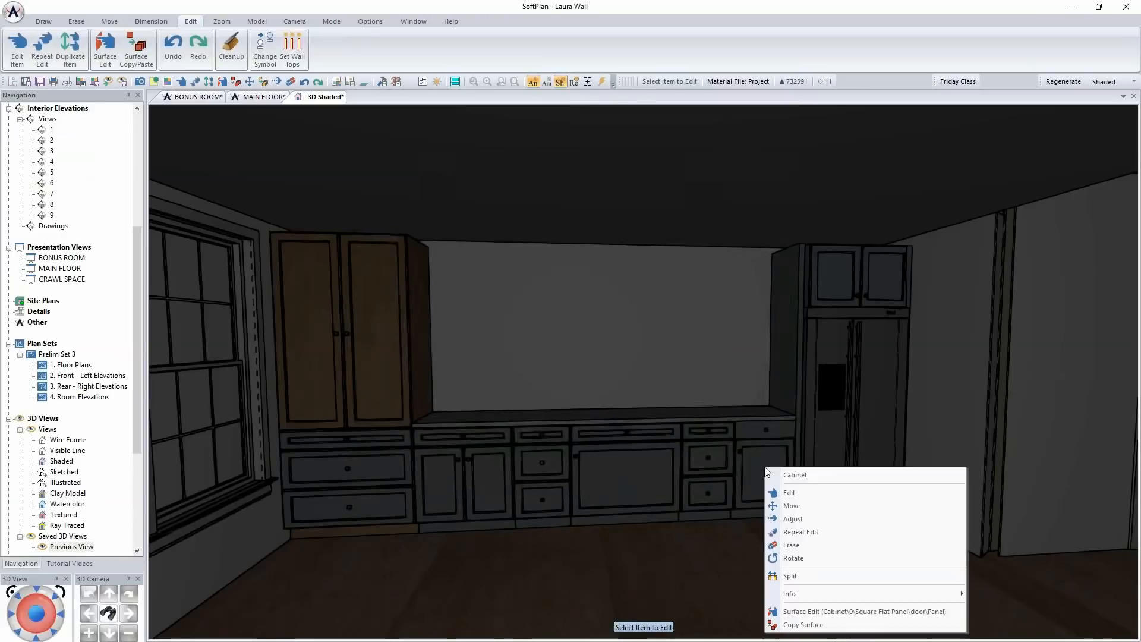
{"action": "left_click", "coordinate": [808, 532]}
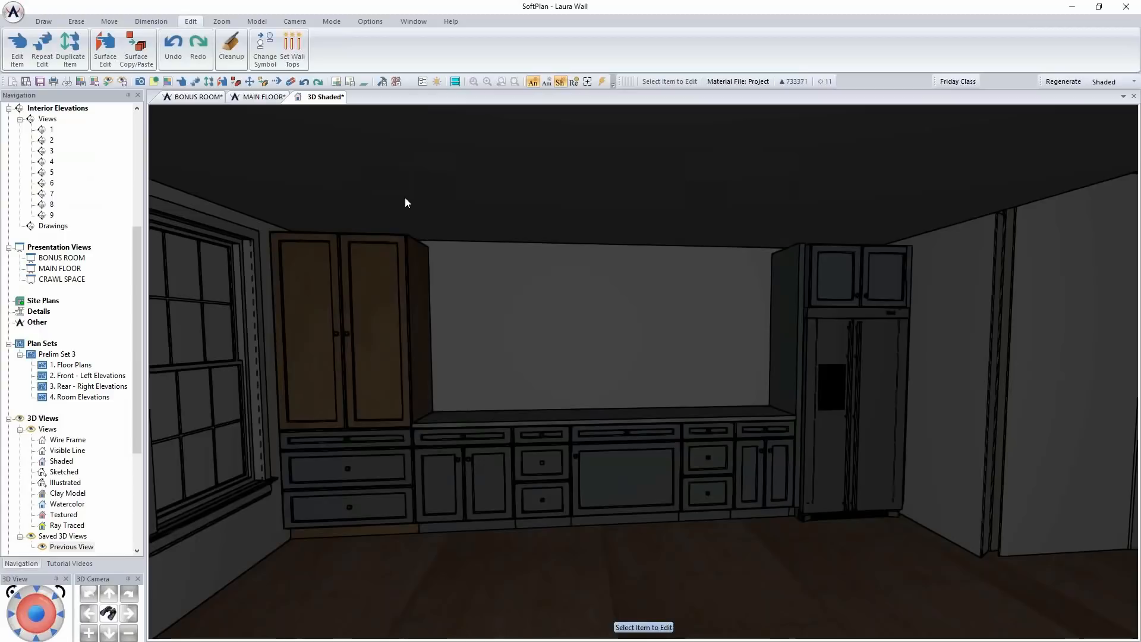
Raise the shaded view's ambient light to 7 in the mode's lighting options and apply it
{"action": "left_click", "coordinate": [371, 22]}
{"action": "left_click", "coordinate": [167, 49]}
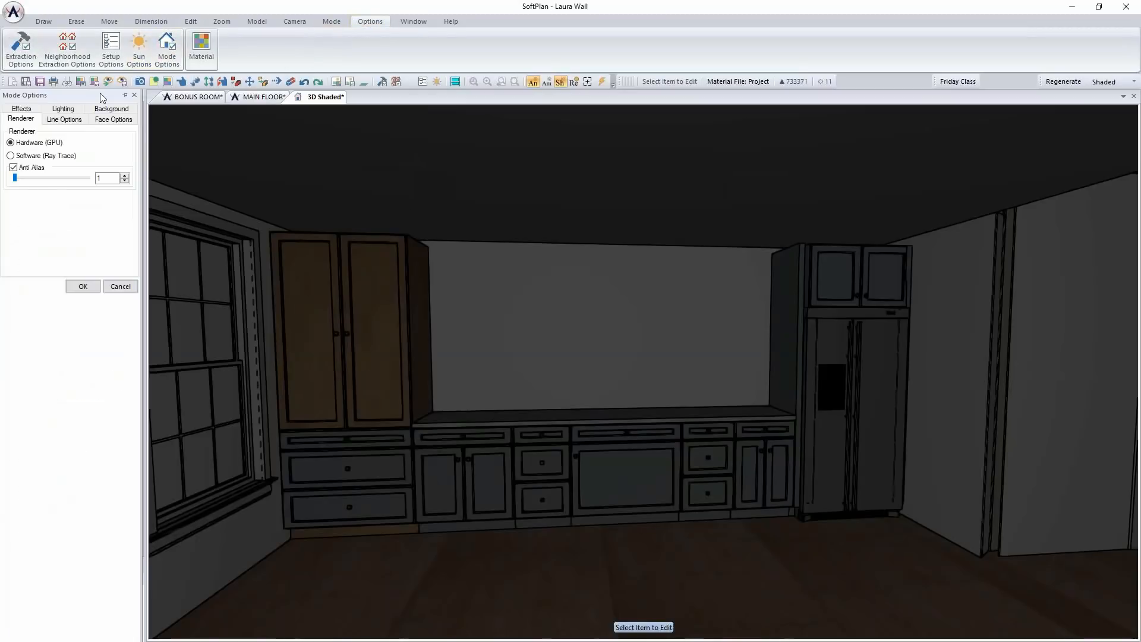
{"action": "left_click", "coordinate": [71, 117]}
{"action": "left_click", "coordinate": [123, 160]}
{"action": "left_click", "coordinate": [122, 160]}
{"action": "left_click", "coordinate": [123, 160]}
{"action": "left_click", "coordinate": [123, 160]}
{"action": "left_click", "coordinate": [122, 159]}
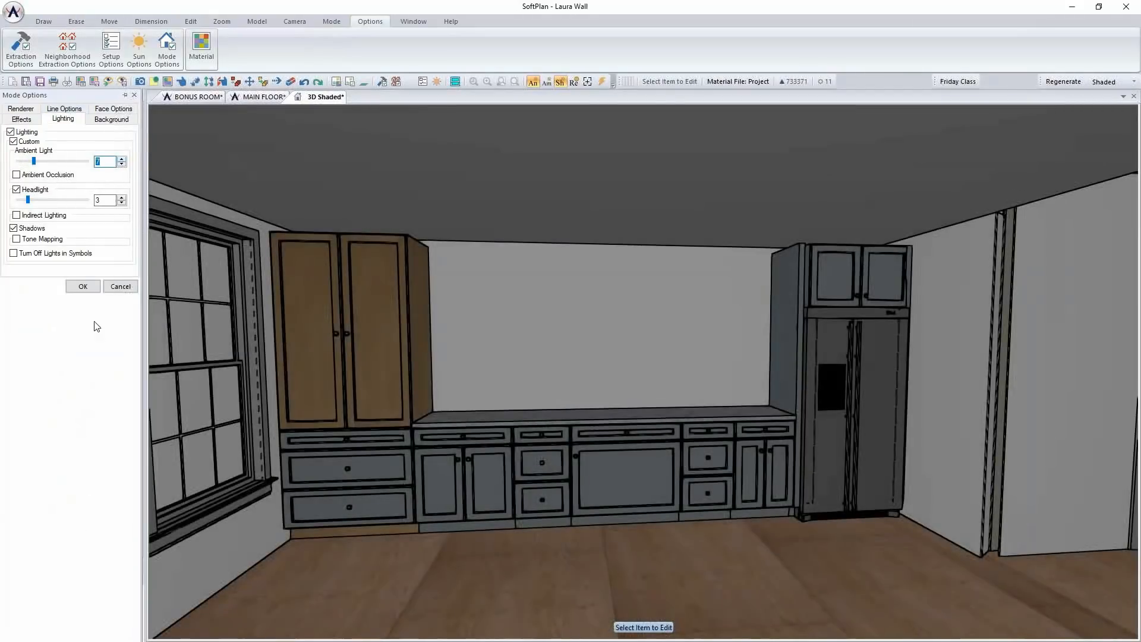
{"action": "left_click", "coordinate": [83, 286]}
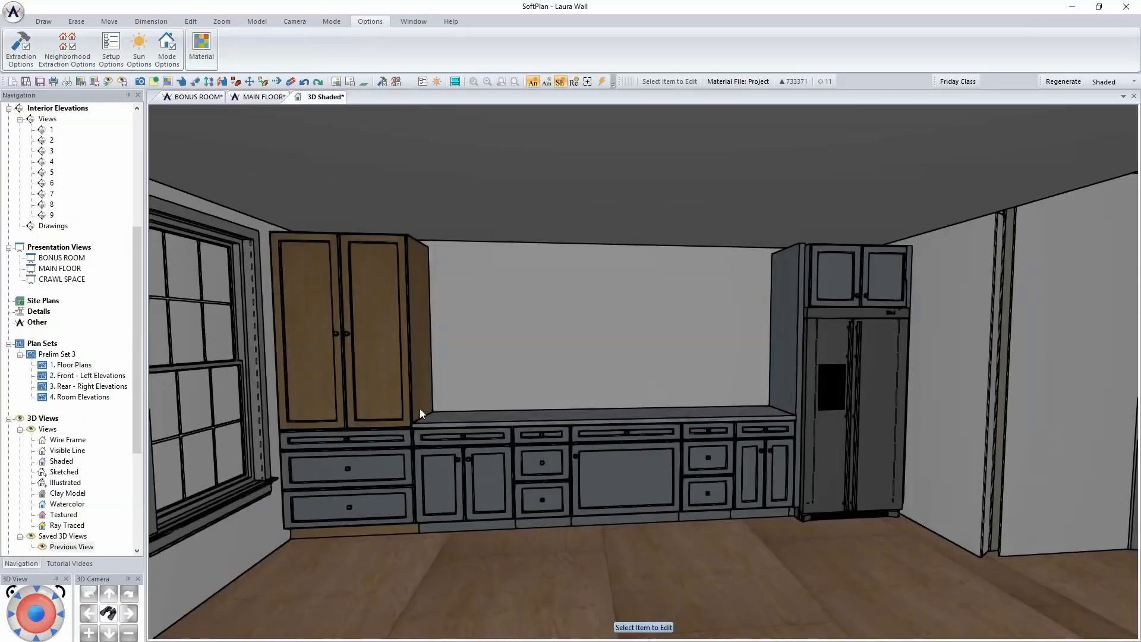
Edit the two-door base cabinet beside the tall cabinet and change its handles to pull pipe.dwg
{"action": "middle_click_drag", "start_coordinate": [507, 459], "coordinate": [524, 456]}
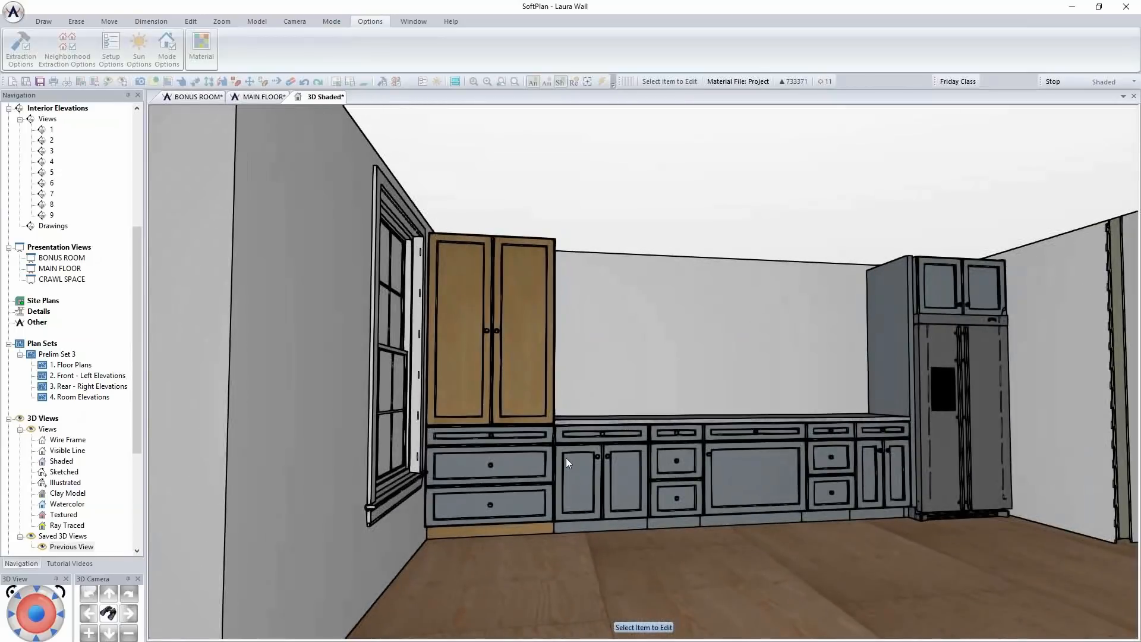
{"action": "right_click", "coordinate": [629, 455]}
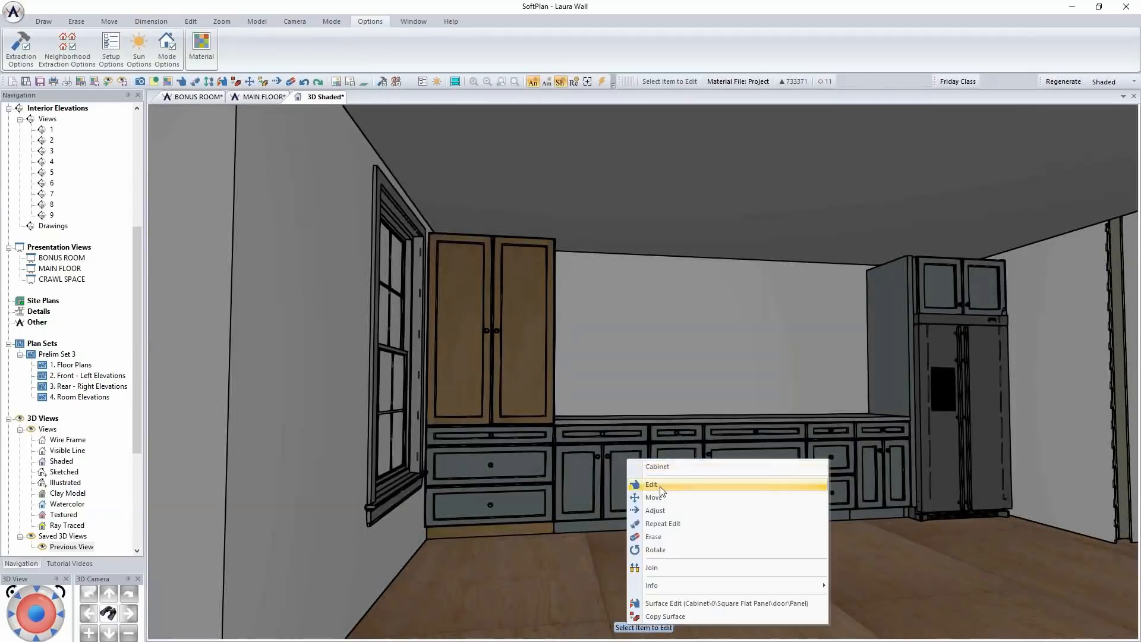
{"action": "left_click", "coordinate": [647, 481]}
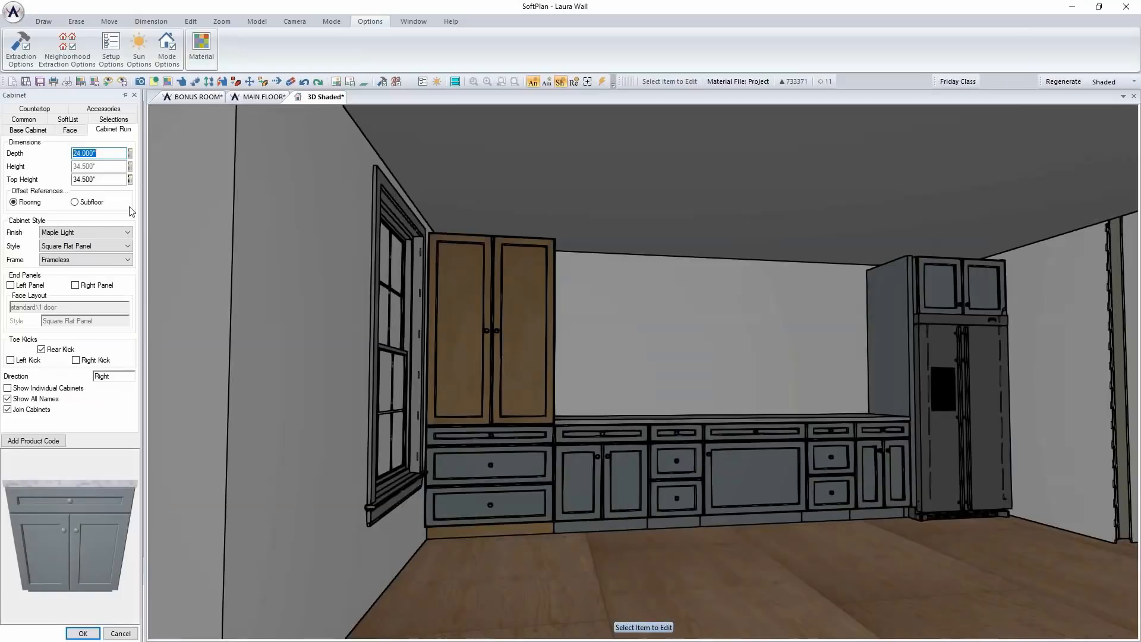
{"action": "left_click", "coordinate": [104, 109]}
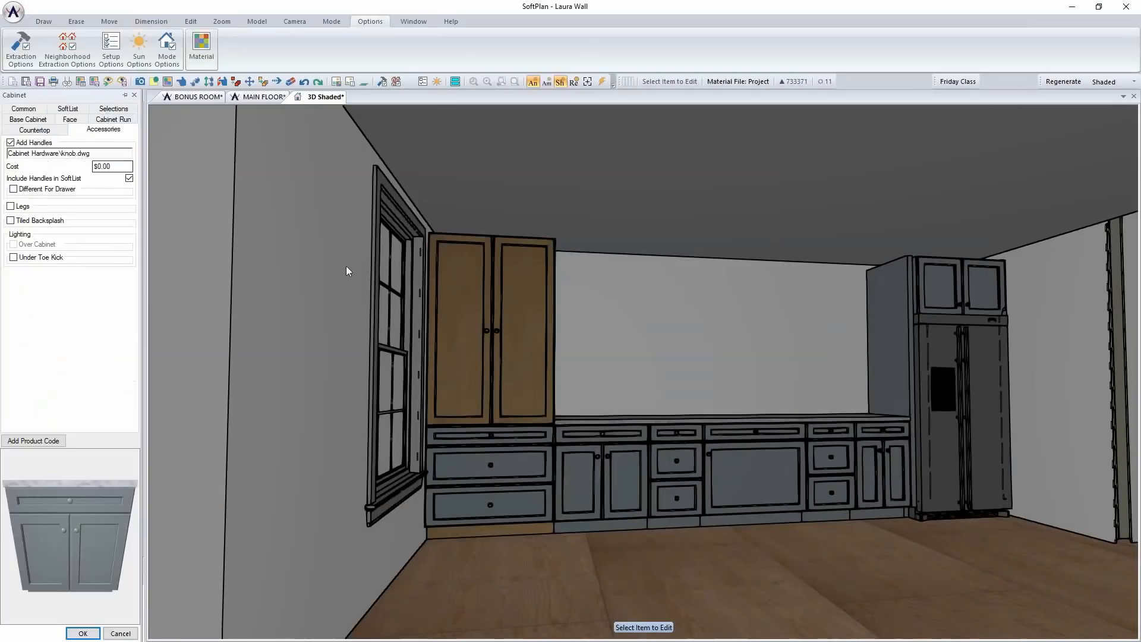
{"action": "double_click", "coordinate": [84, 152]}
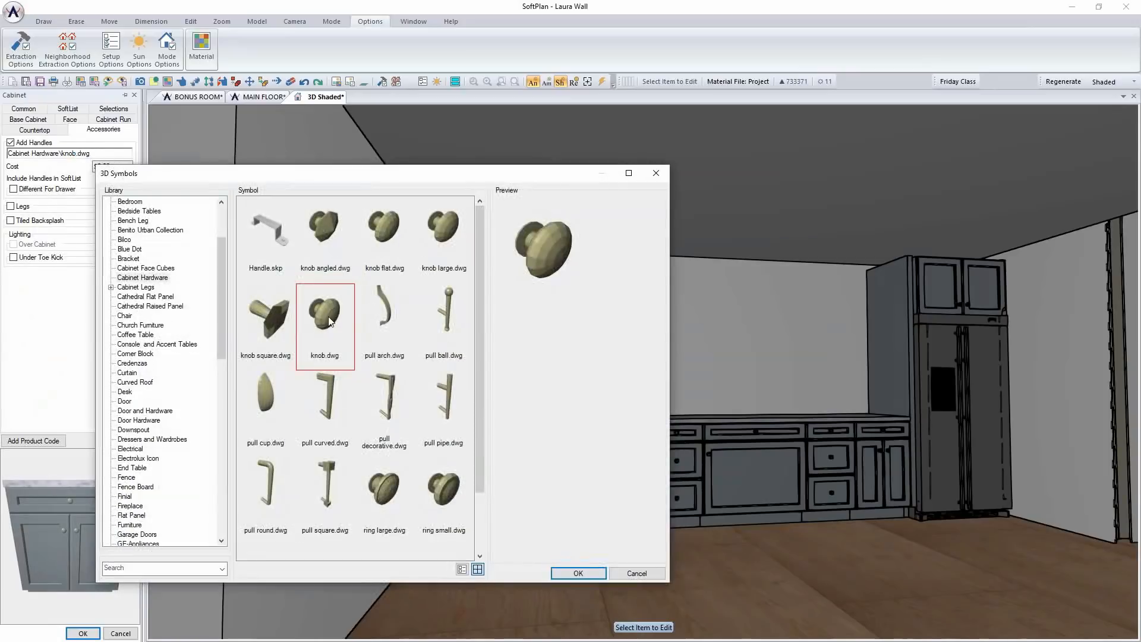
{"action": "left_click", "coordinate": [447, 404]}
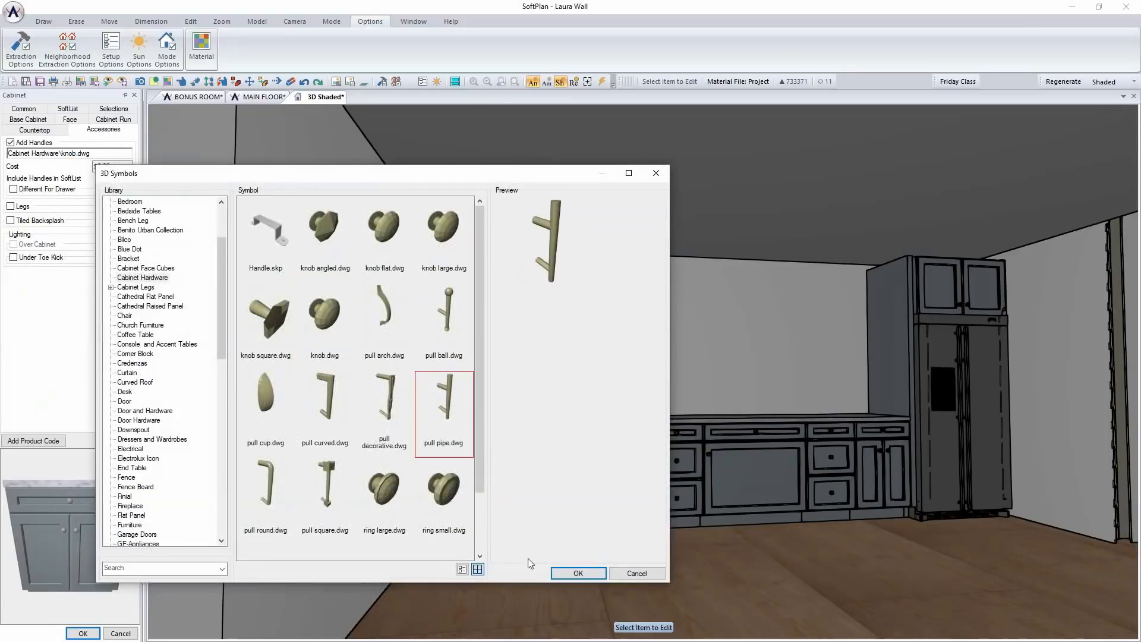
{"action": "left_click", "coordinate": [578, 572]}
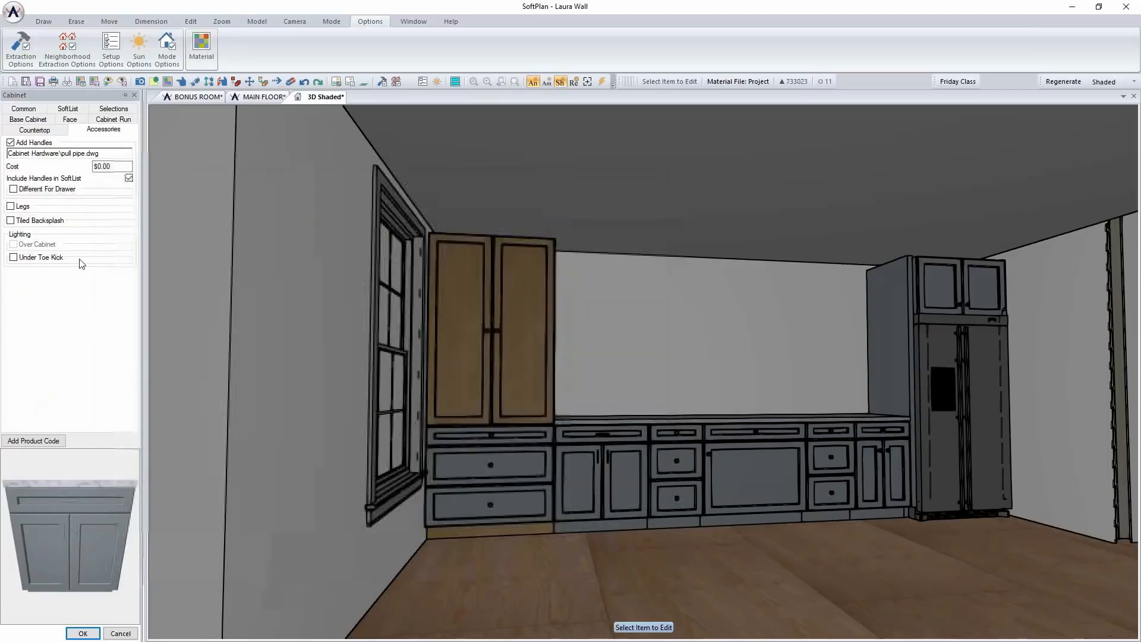
Turn on a different handle for the cabinet's drawer, choose pull cup.dwg and apply the edits
{"action": "left_click", "coordinate": [34, 190]}
{"action": "double_click", "coordinate": [59, 199]}
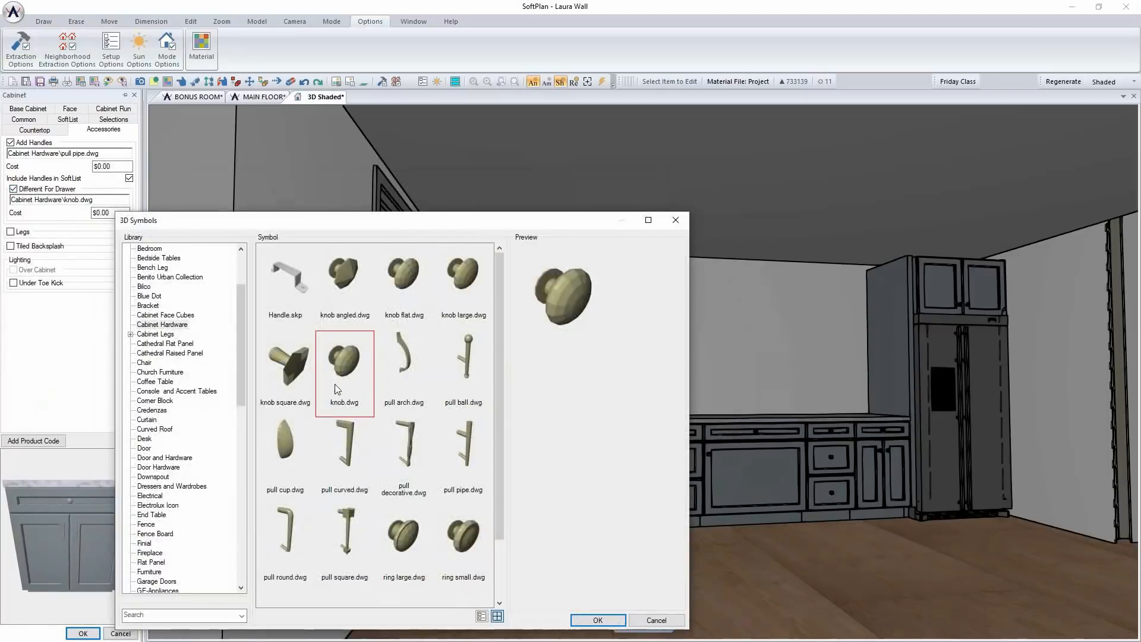
{"action": "left_click", "coordinate": [284, 436]}
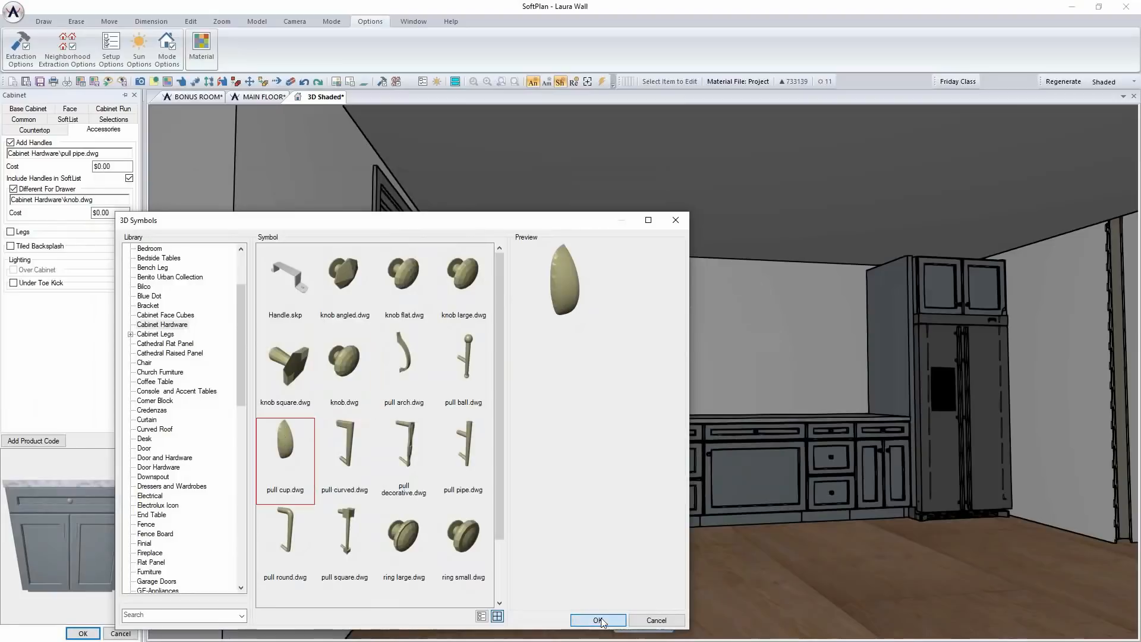
{"action": "left_click", "coordinate": [599, 619]}
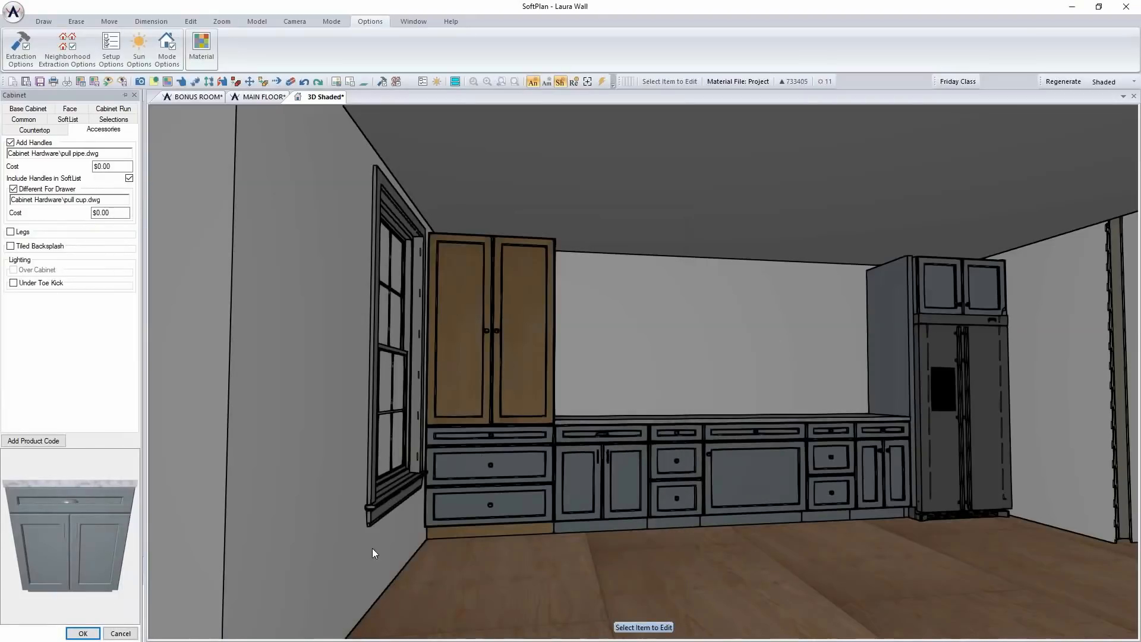
{"action": "left_click", "coordinate": [82, 633]}
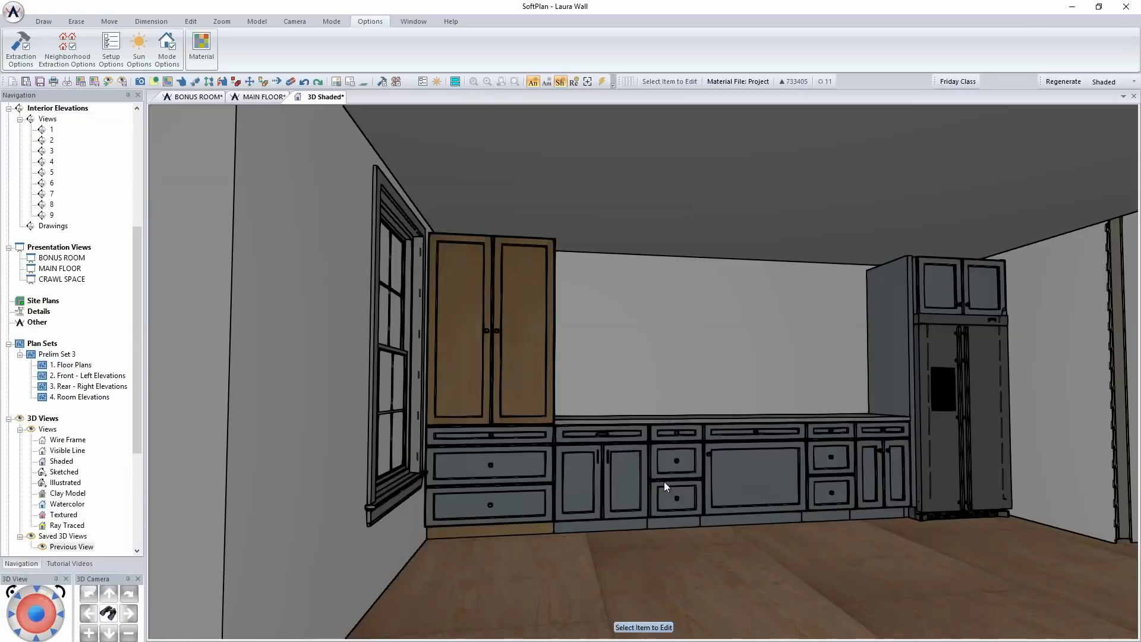
Repeat the handle edit on the two narrow drawer cabinets, the wide single-door base cabinet between them and the two-door base beside the refrigerator
{"action": "right_click", "coordinate": [691, 478]}
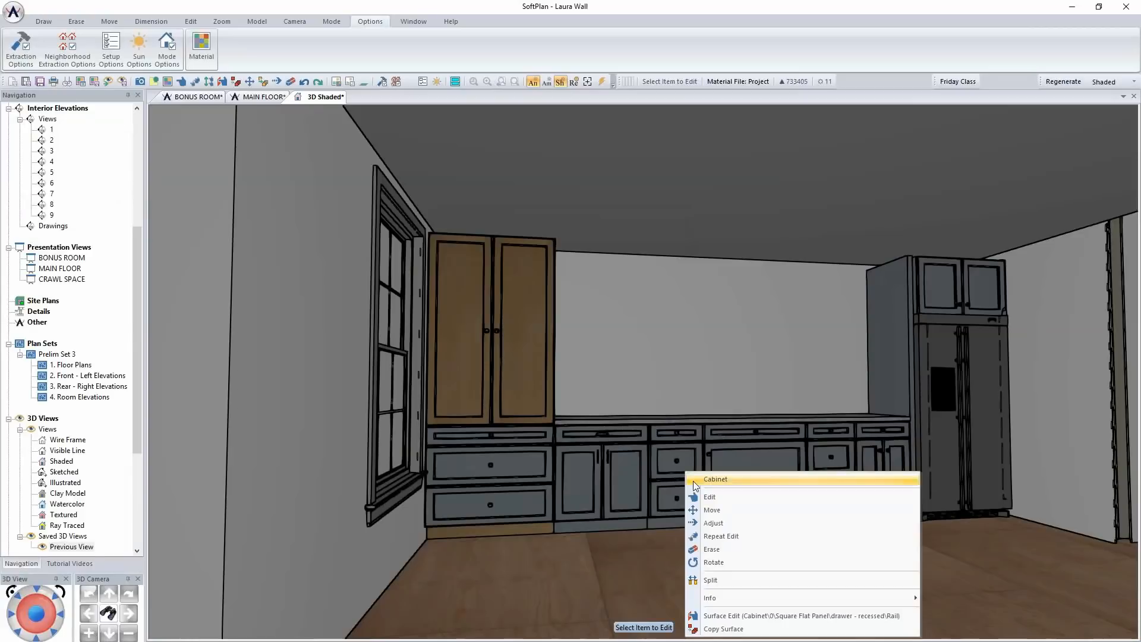
{"action": "left_click", "coordinate": [735, 538]}
{"action": "right_click", "coordinate": [742, 480]}
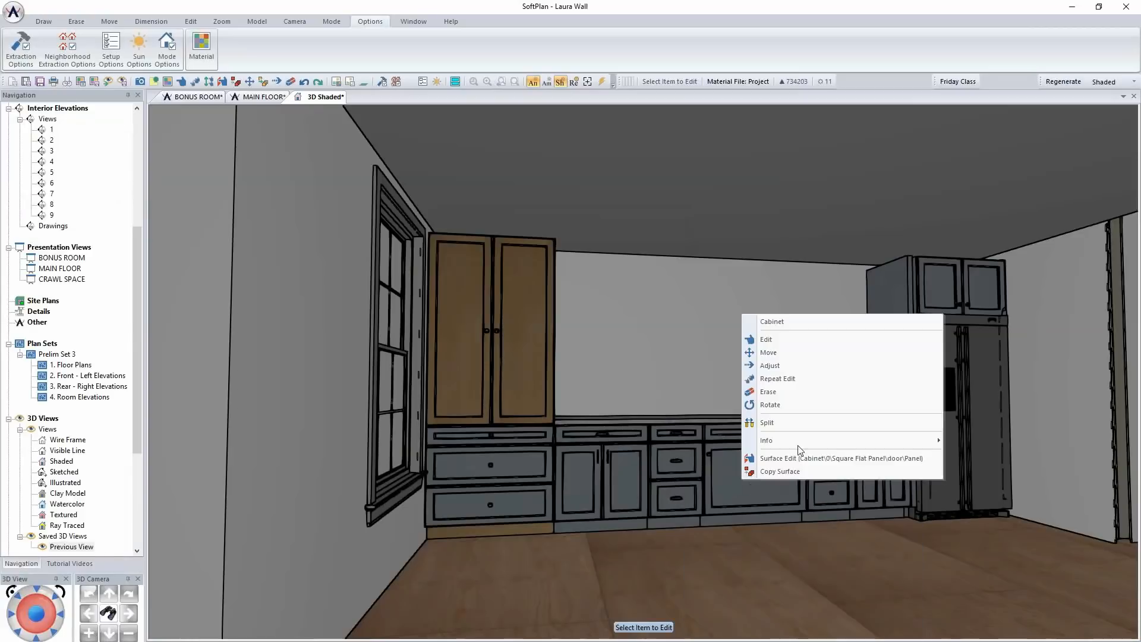
{"action": "left_click", "coordinate": [796, 385]}
{"action": "right_click", "coordinate": [825, 470]}
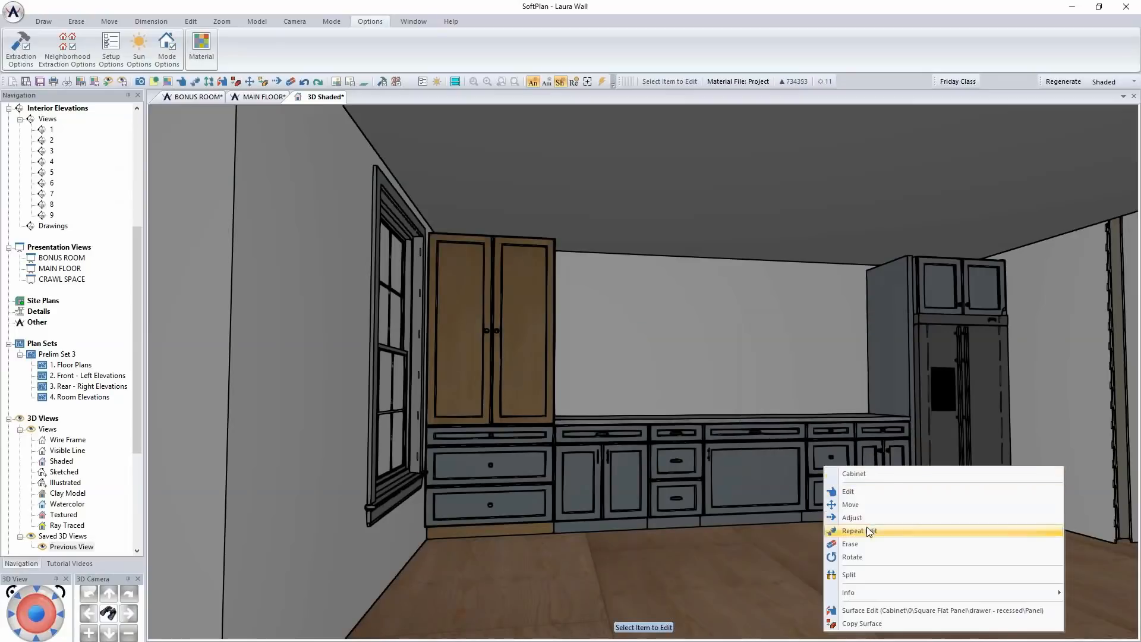
{"action": "left_click", "coordinate": [863, 528]}
{"action": "right_click", "coordinate": [880, 473]}
{"action": "left_click", "coordinate": [901, 537]}
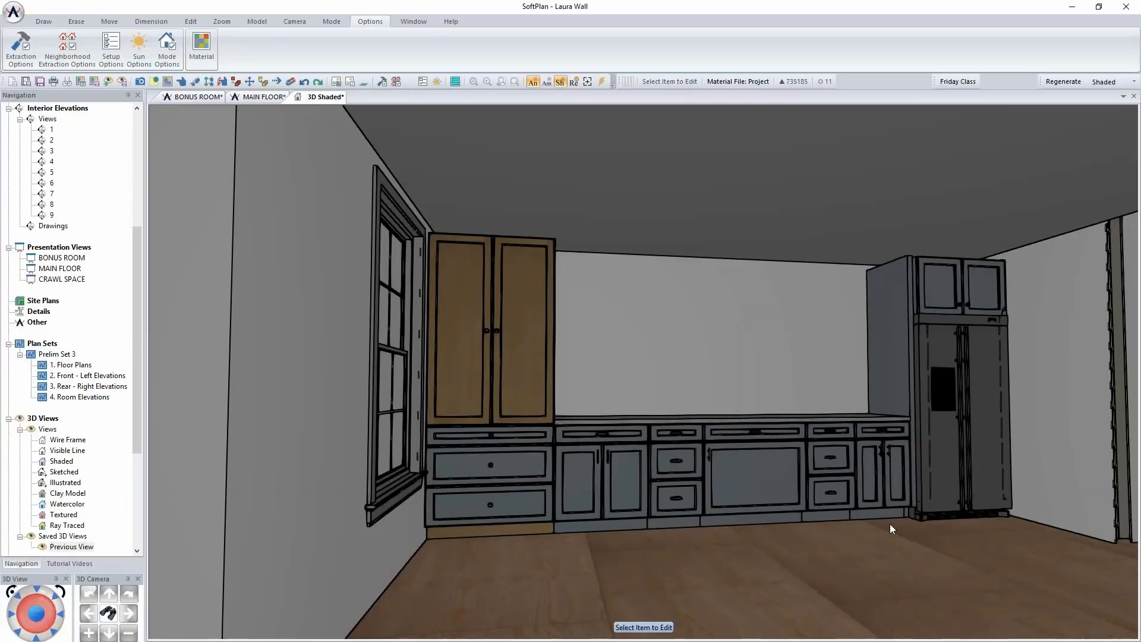
Repeat the handle edit on the cabinet above the refrigerator and on the tall cabinet beside the window
{"action": "right_click", "coordinate": [954, 300]}
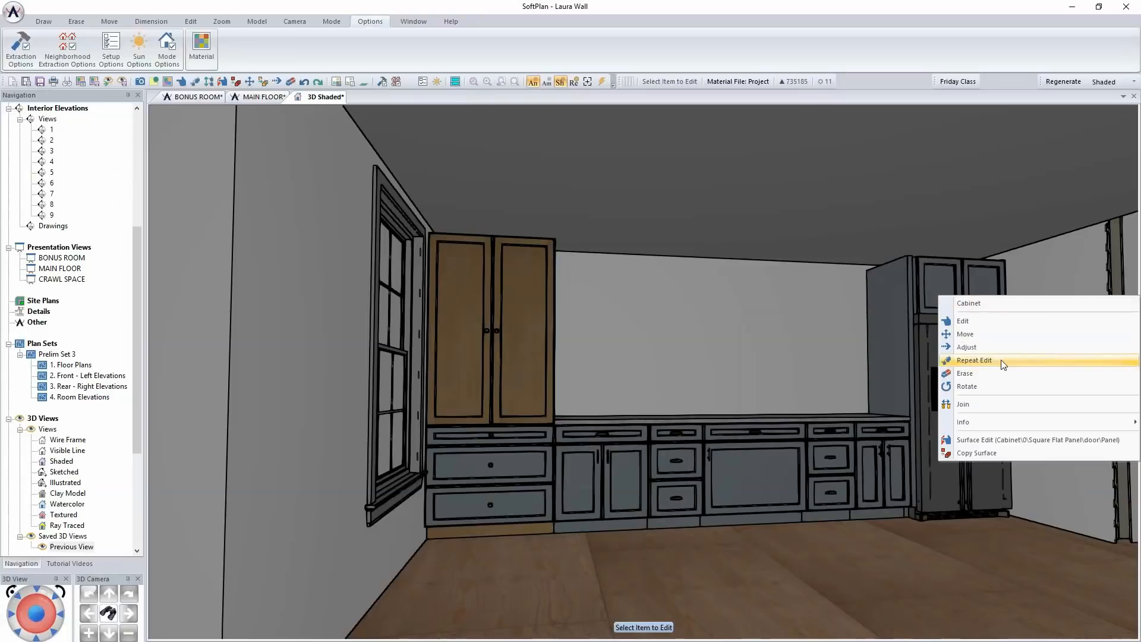
{"action": "left_click", "coordinate": [1003, 364]}
{"action": "right_click", "coordinate": [503, 399]}
{"action": "left_click", "coordinate": [553, 461]}
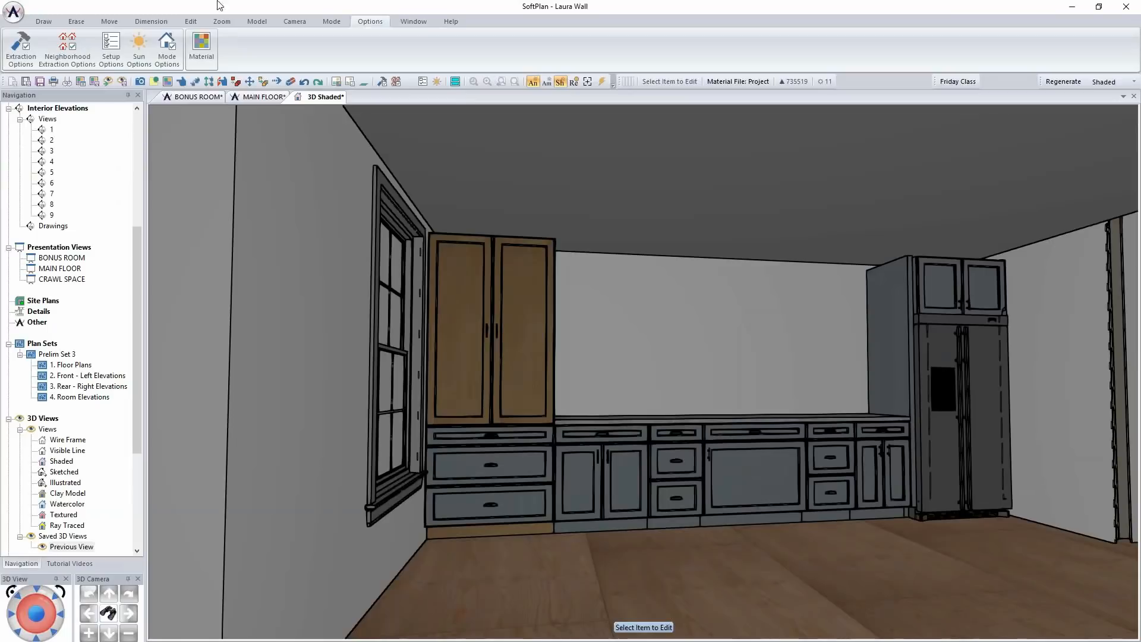
Copy the gray surface material from the base cabinets and paste it onto the wood-finished surfaces of the tall cabinet
{"action": "left_click", "coordinate": [191, 21]}
{"action": "left_click", "coordinate": [136, 49]}
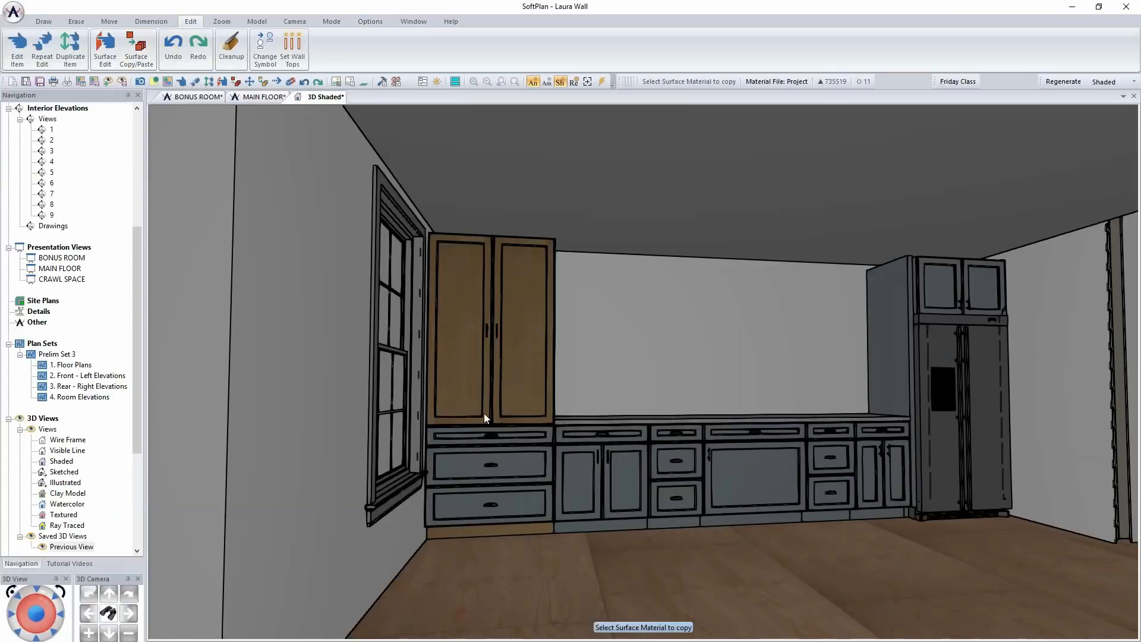
{"action": "left_click", "coordinate": [557, 452]}
{"action": "left_click", "coordinate": [513, 378]}
{"action": "left_click", "coordinate": [537, 419]}
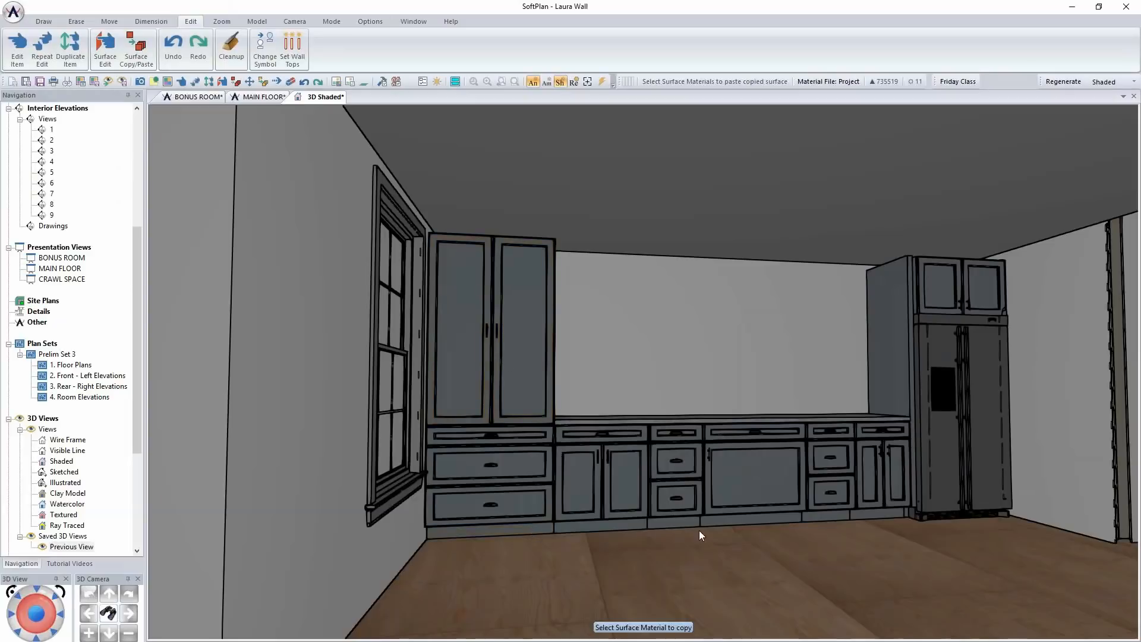
Open the wide single-door base cabinet in the middle of the run for editing
{"action": "middle_click_drag", "start_coordinate": [696, 484], "coordinate": [684, 491]}
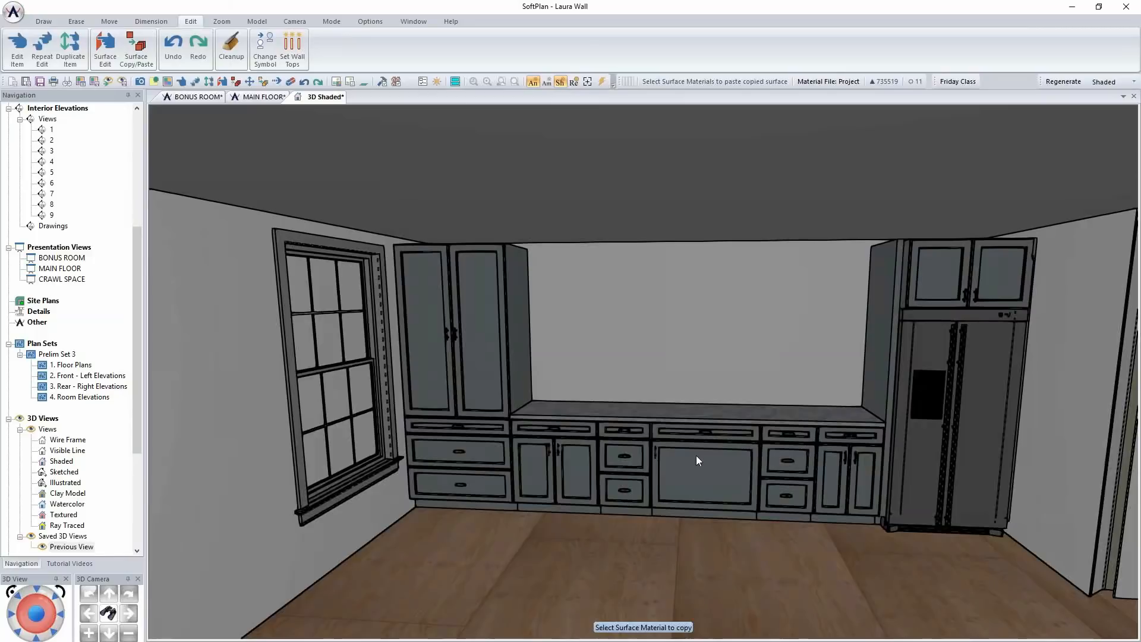
{"action": "right_click", "coordinate": [698, 469]}
{"action": "left_click", "coordinate": [747, 496]}
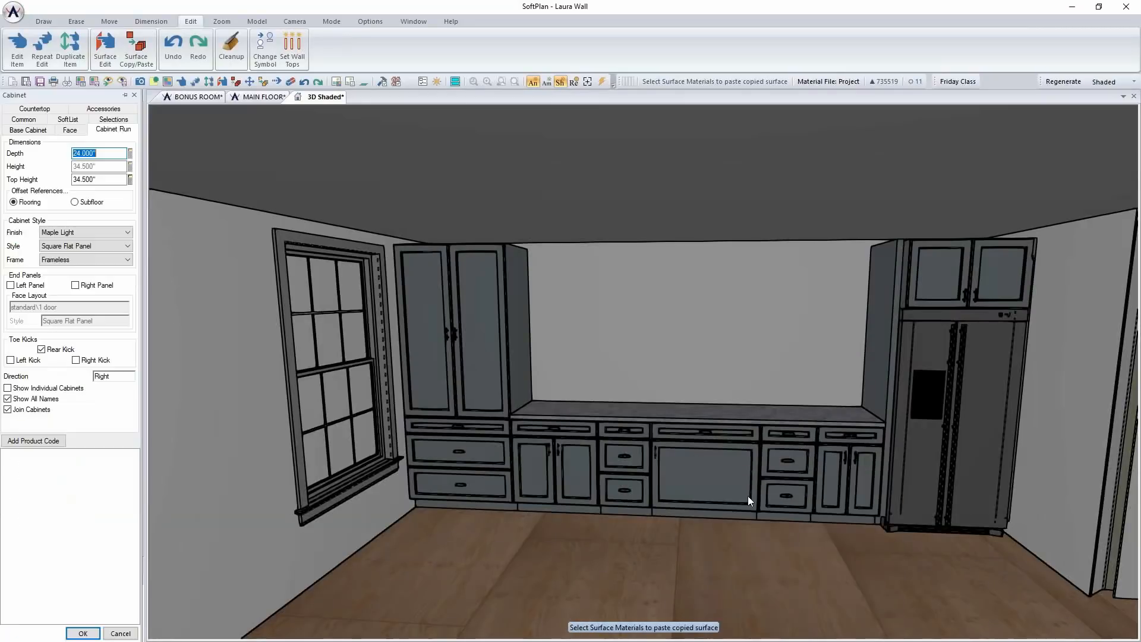
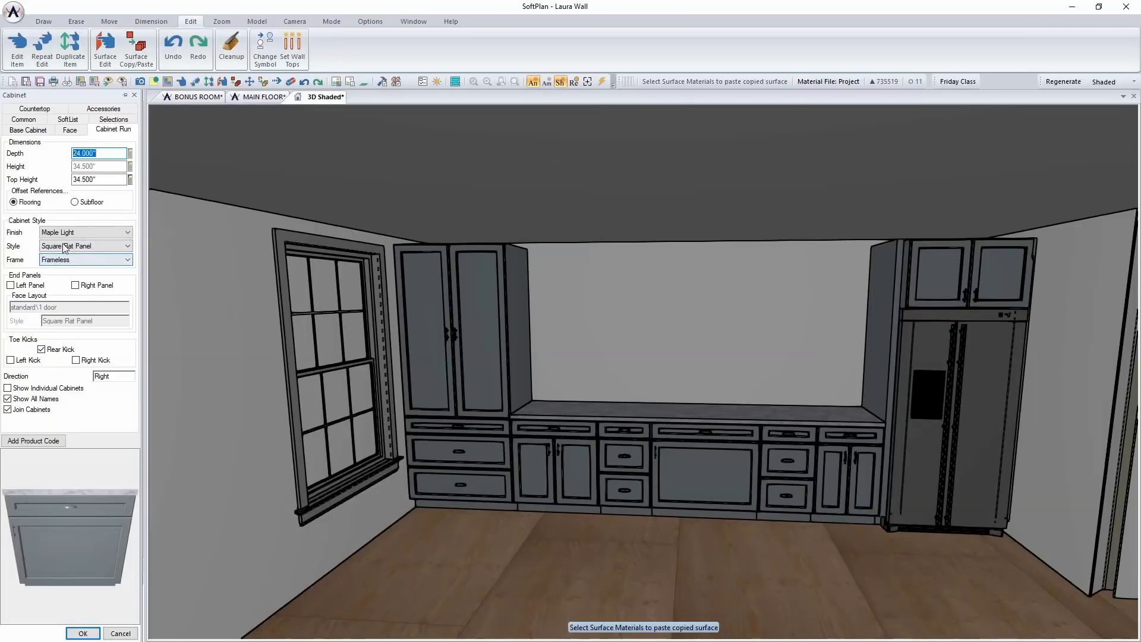
Replace the wide single-door base cabinet with the 36in dual-fuel professional range from General Electric's Monogram Collection
{"action": "left_click", "coordinate": [39, 130]}
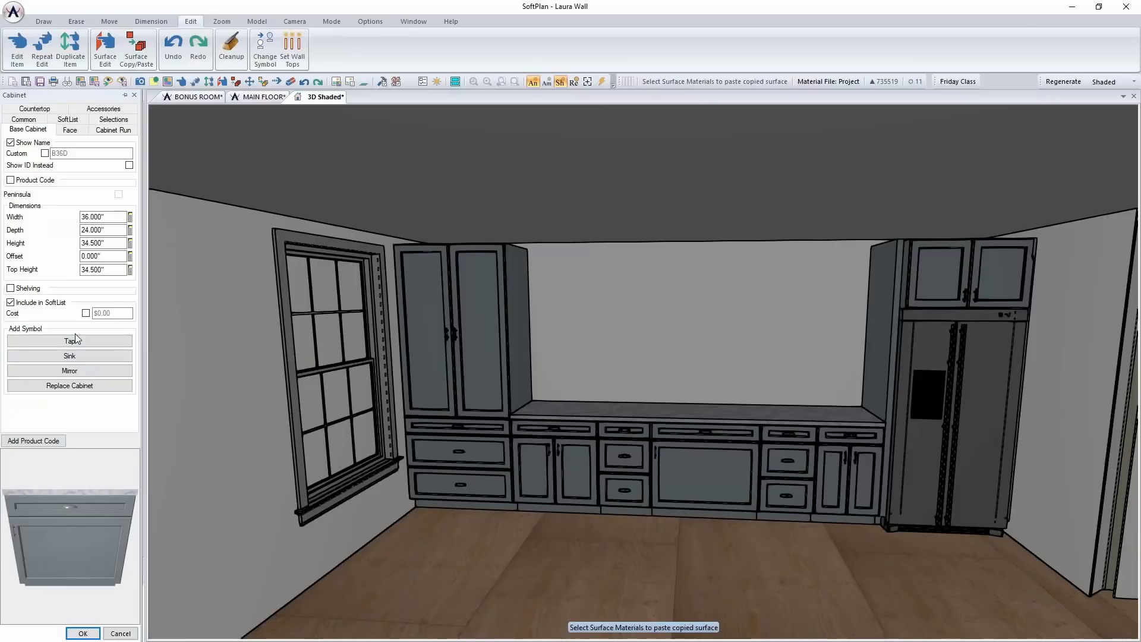
{"action": "left_click", "coordinate": [87, 386]}
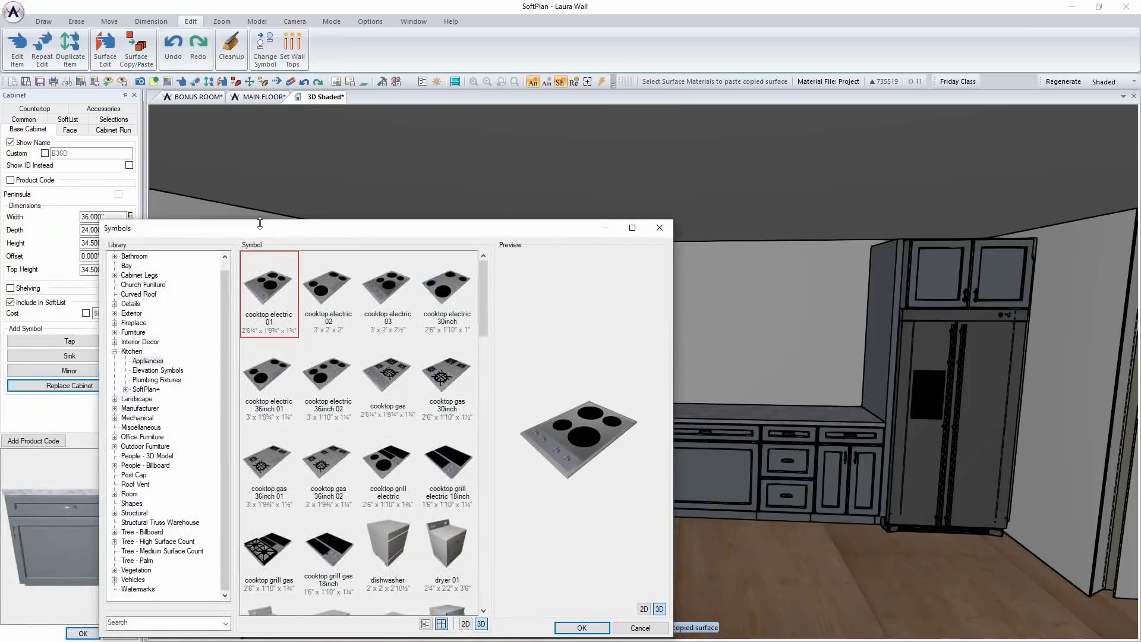
{"action": "left_click_drag", "start_coordinate": [262, 233], "coordinate": [346, 131]}
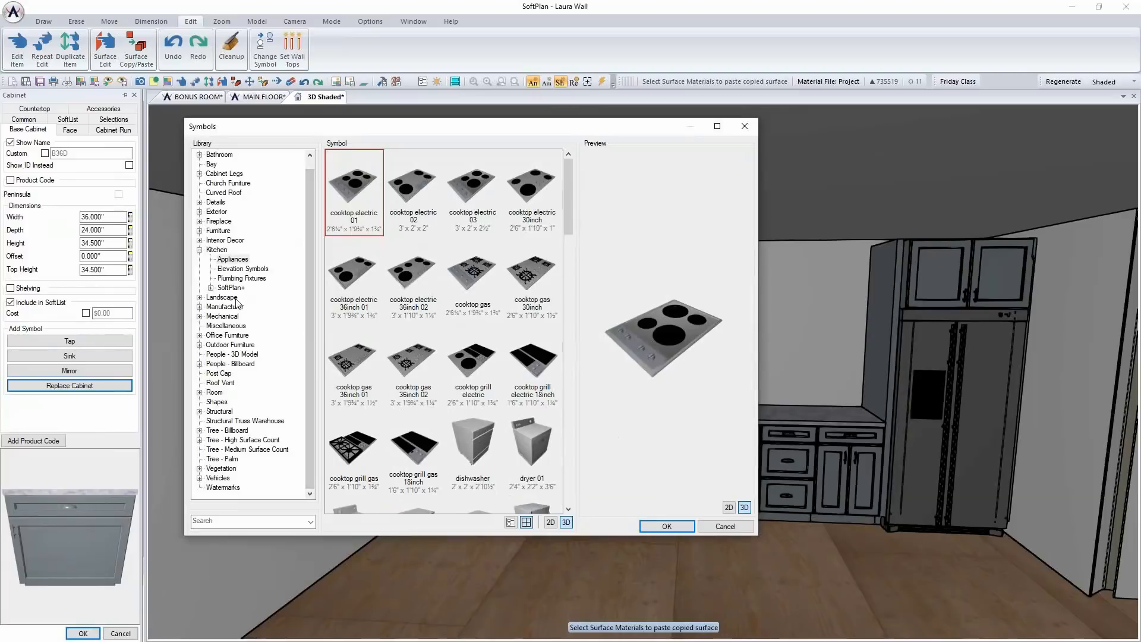
{"action": "left_click", "coordinate": [200, 306]}
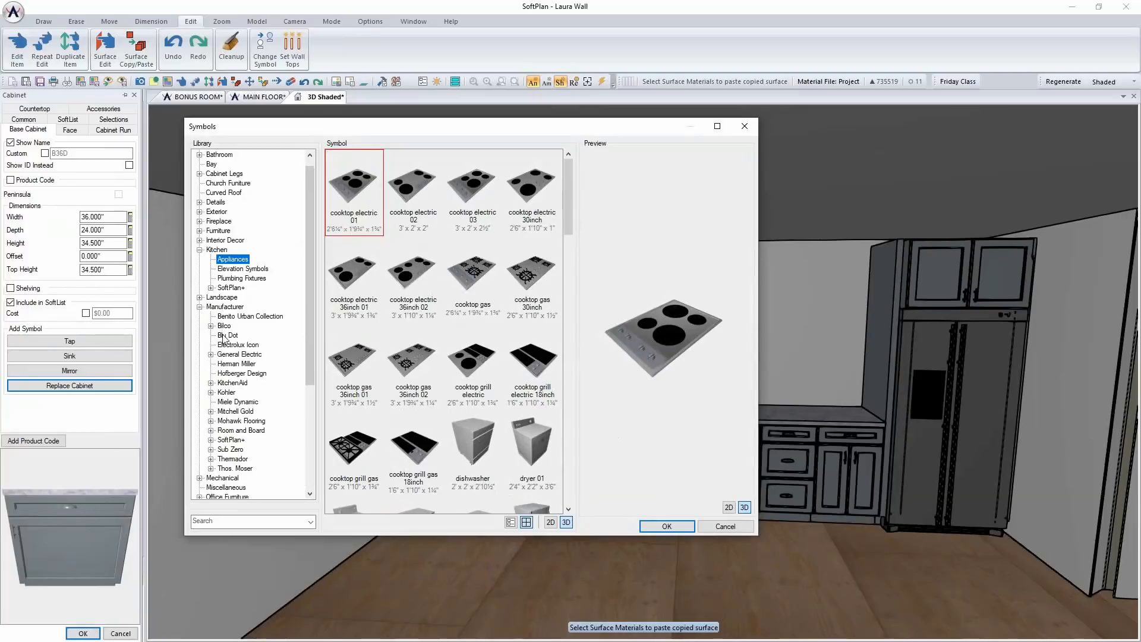
{"action": "left_click", "coordinate": [211, 355]}
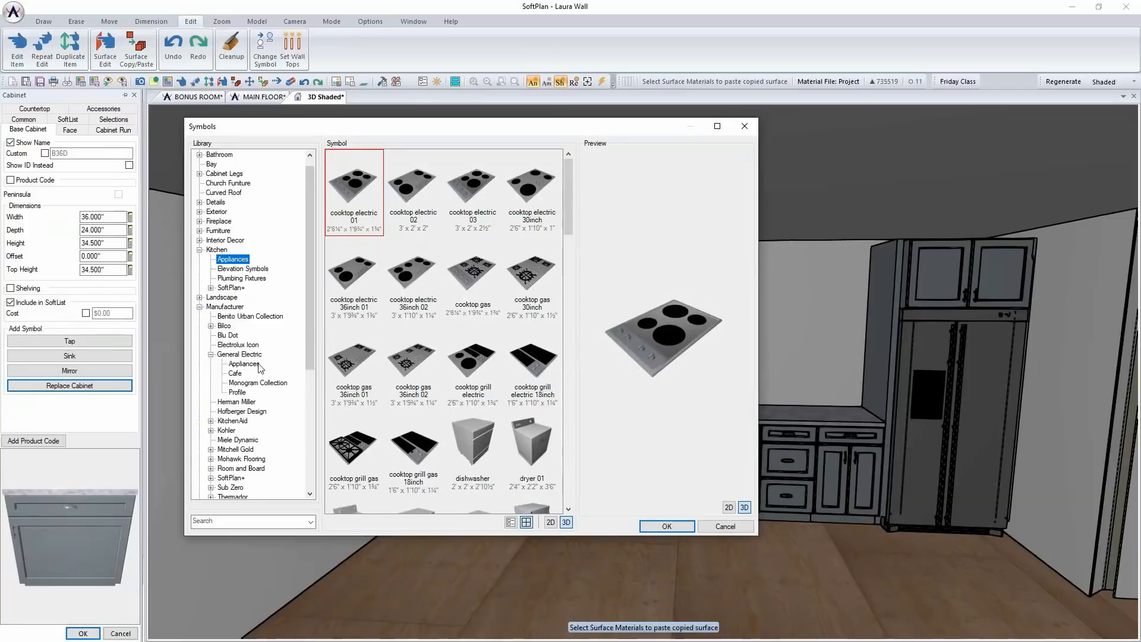
{"action": "left_click", "coordinate": [244, 383]}
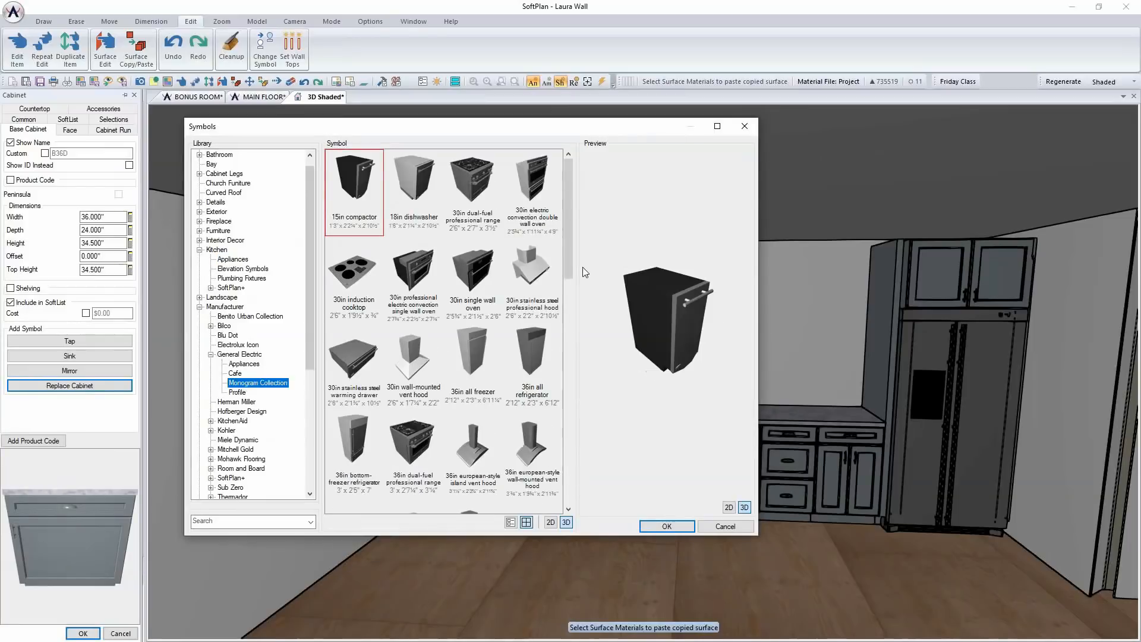
{"action": "left_click", "coordinate": [410, 449]}
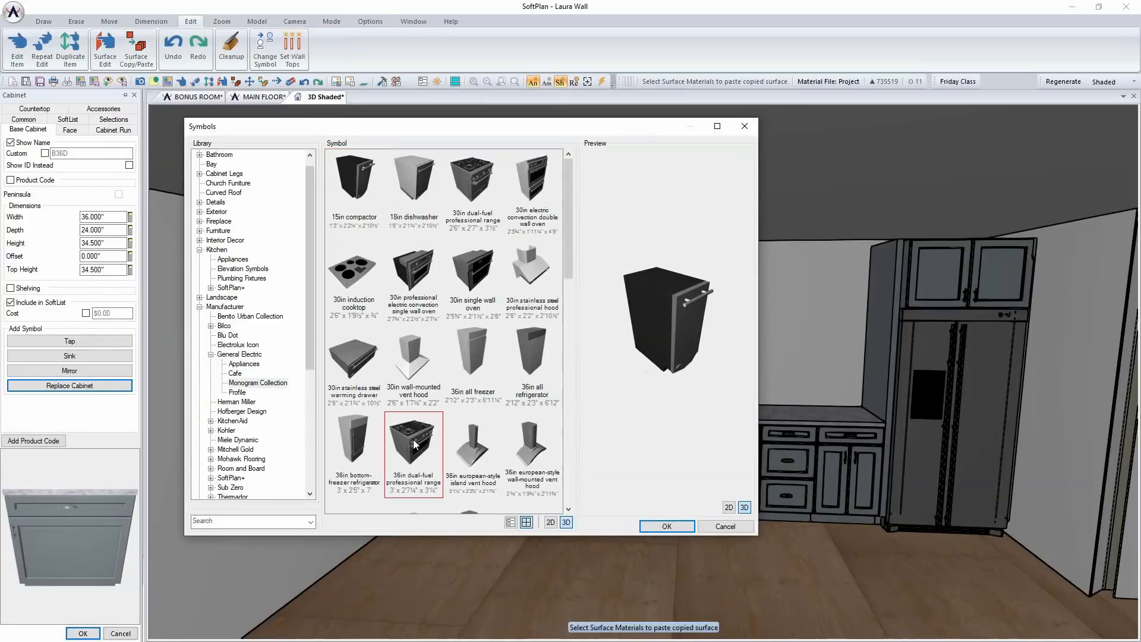
{"action": "left_click", "coordinate": [666, 527]}
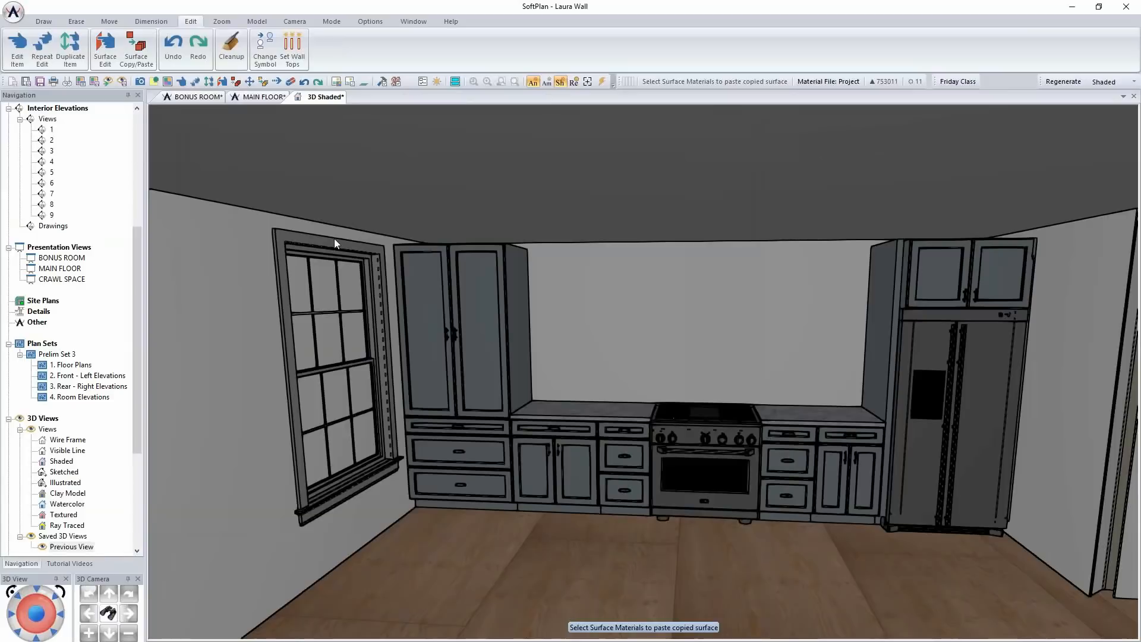
Review the building options on the MAIN FLOOR plan with Friday Class kept active, and save the drawing
{"action": "left_click", "coordinate": [260, 97]}
{"action": "scroll", "coordinate": [533, 359], "scroll_direction": "down", "scroll_amount": 2}
{"action": "middle_click_drag", "start_coordinate": [555, 322], "coordinate": [455, 482]}
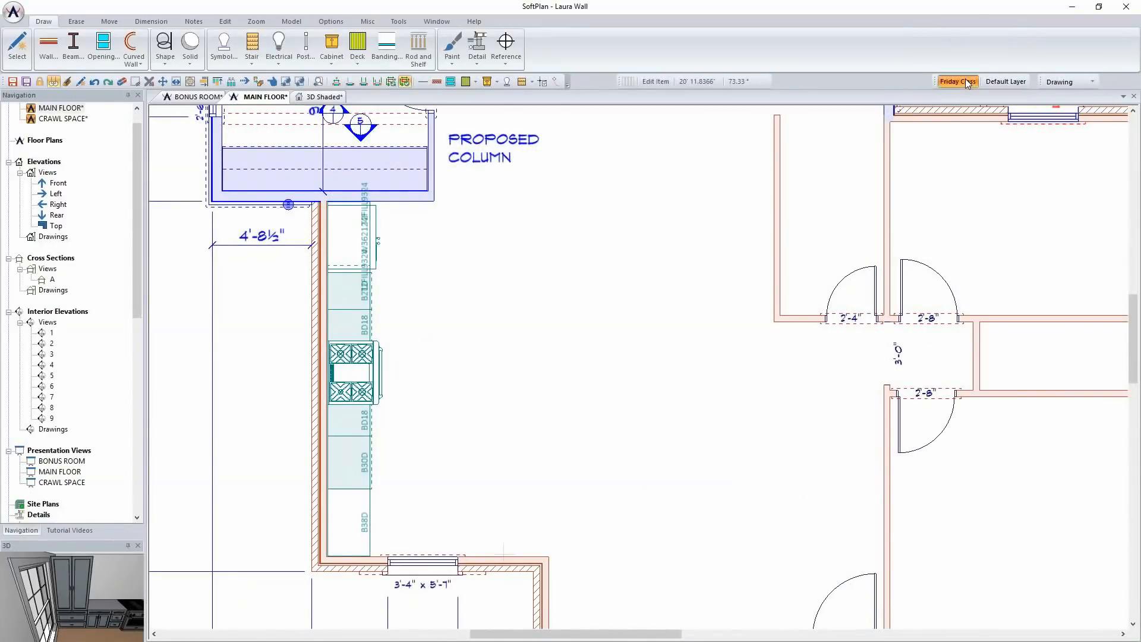
{"action": "left_click", "coordinate": [964, 81]}
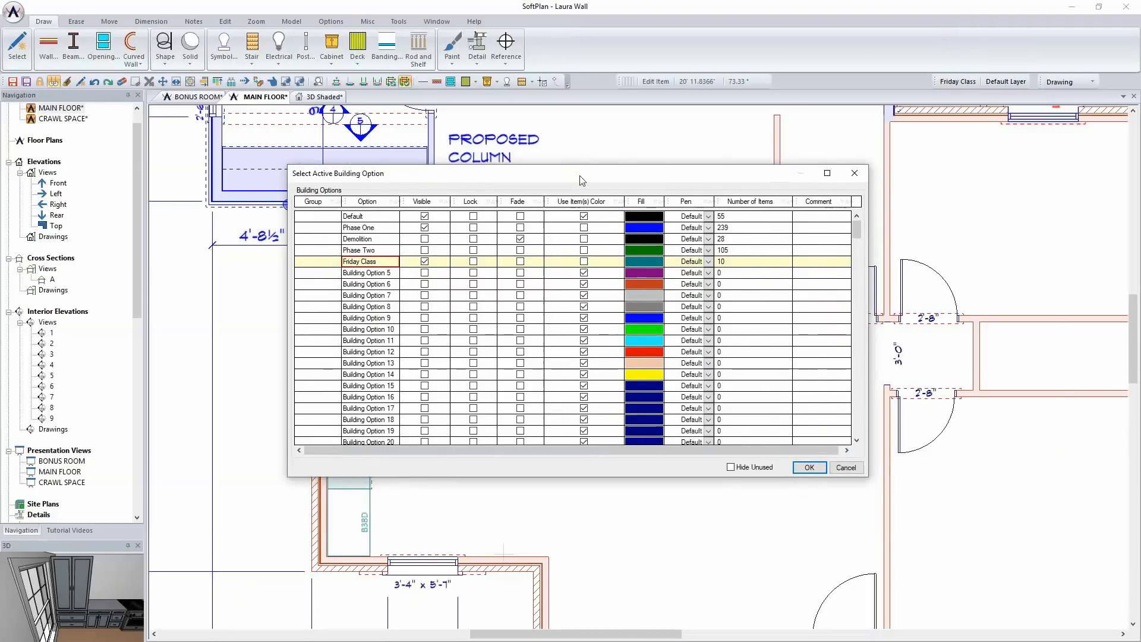
{"action": "left_click_drag", "start_coordinate": [580, 179], "coordinate": [761, 134]}
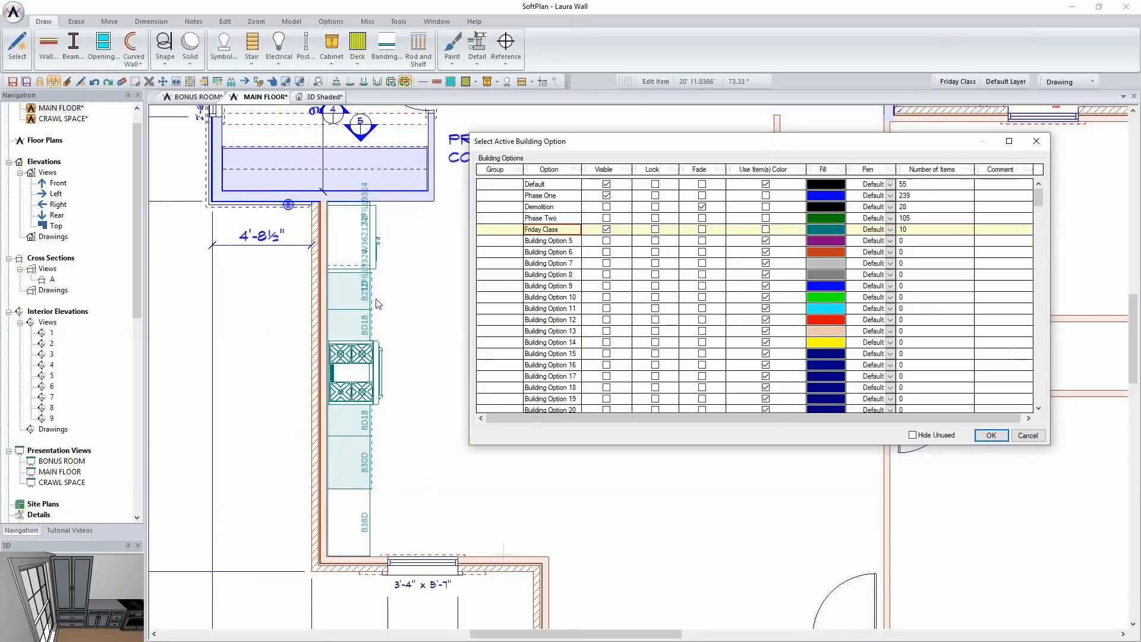
{"action": "left_click", "coordinate": [1004, 438]}
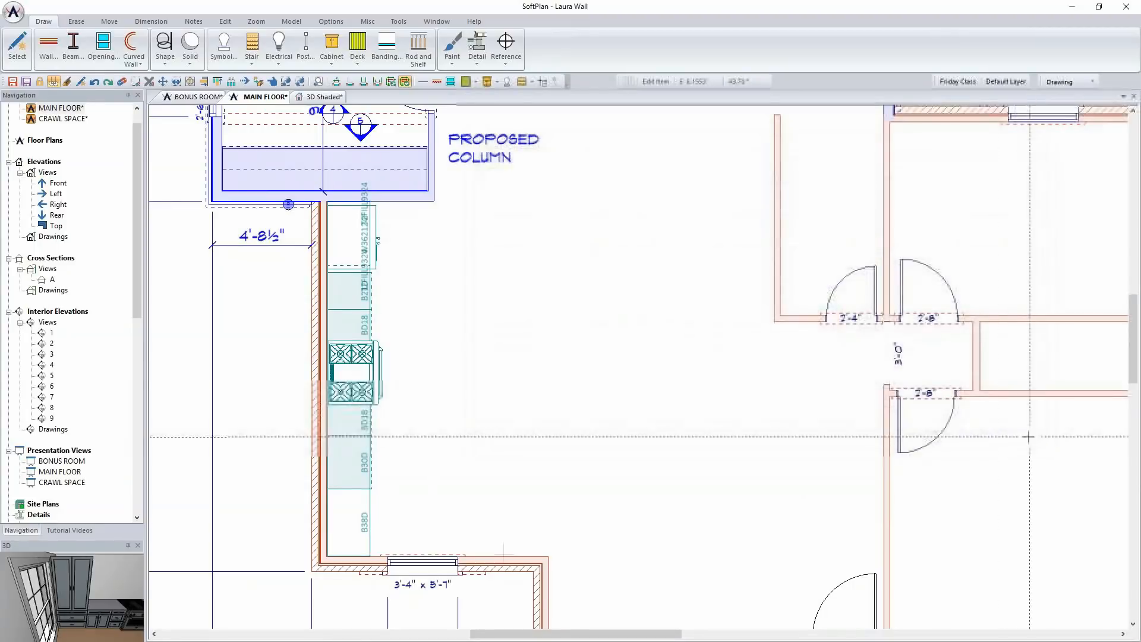
{"action": "key", "text": "ctrl+s"}
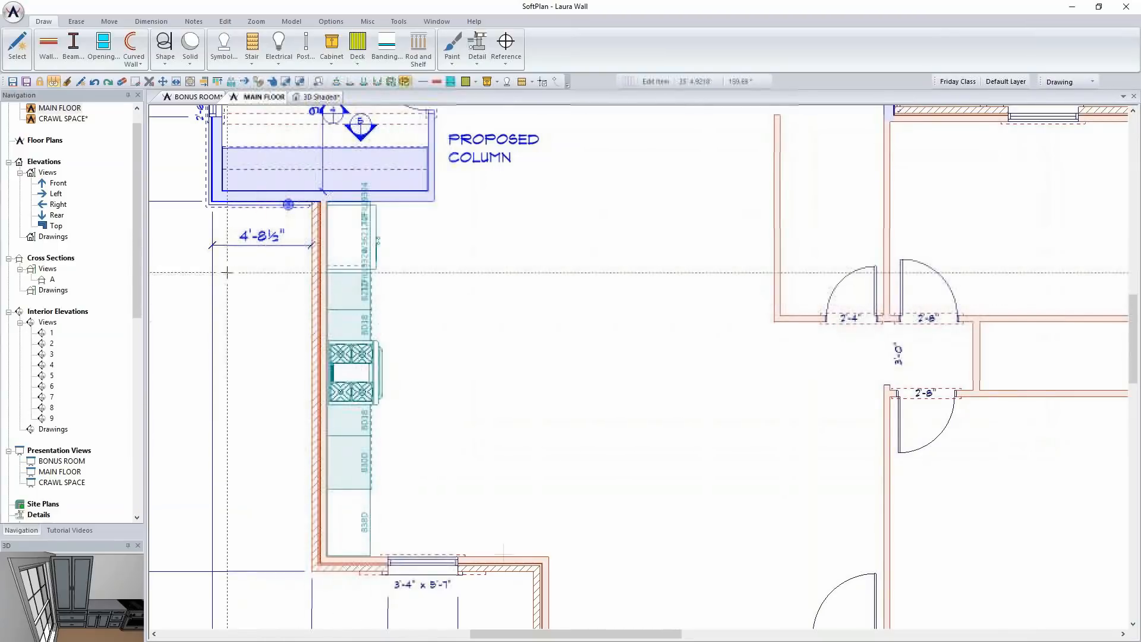
Check the width of the two-door base cabinet beside the tall cabinet from the 3D view
{"action": "left_click", "coordinate": [321, 96]}
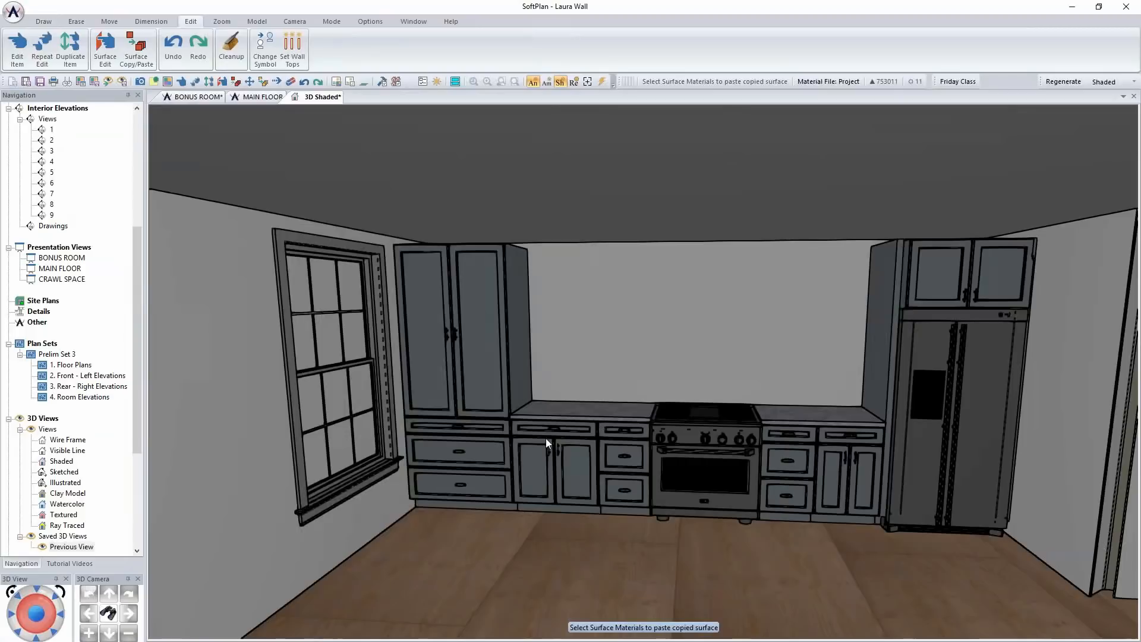
{"action": "right_click", "coordinate": [576, 450]}
{"action": "left_click", "coordinate": [615, 476]}
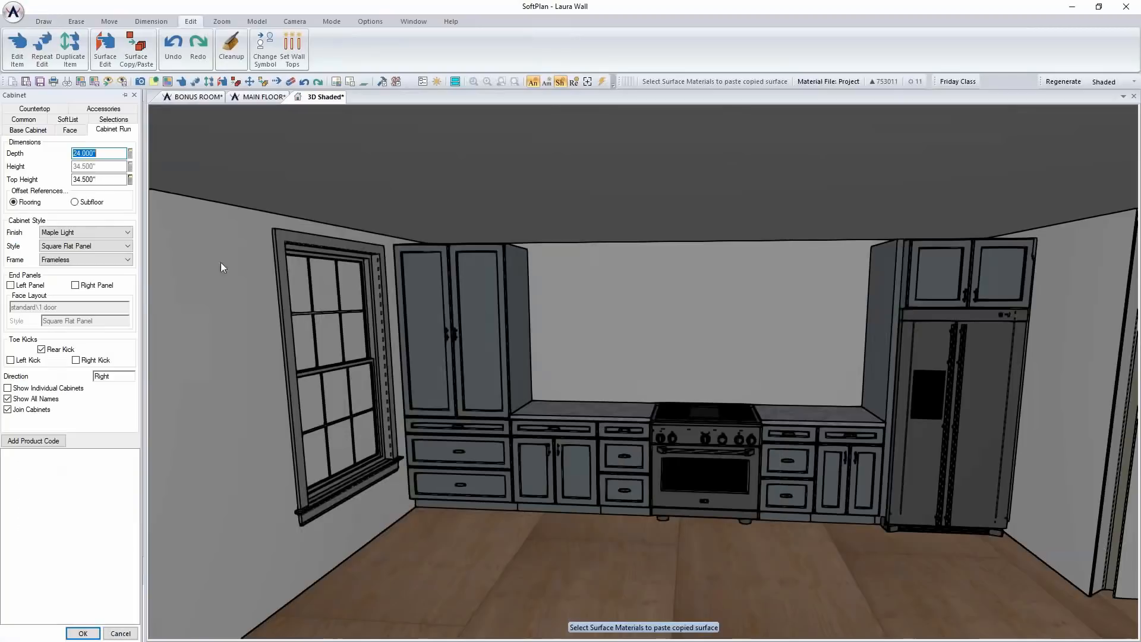
{"action": "left_click", "coordinate": [28, 130]}
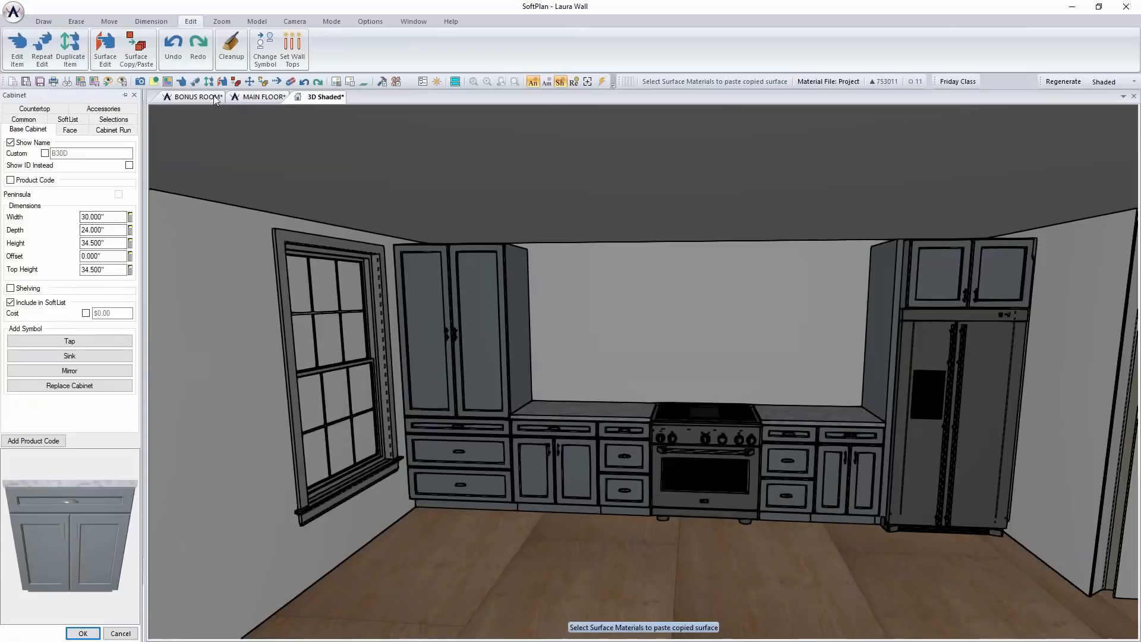
Place a two-door wall cabinet 30" wide, 12" deep and 36" high above the B30D base cabinet on the MAIN FLOOR plan
{"action": "left_click", "coordinate": [250, 99]}
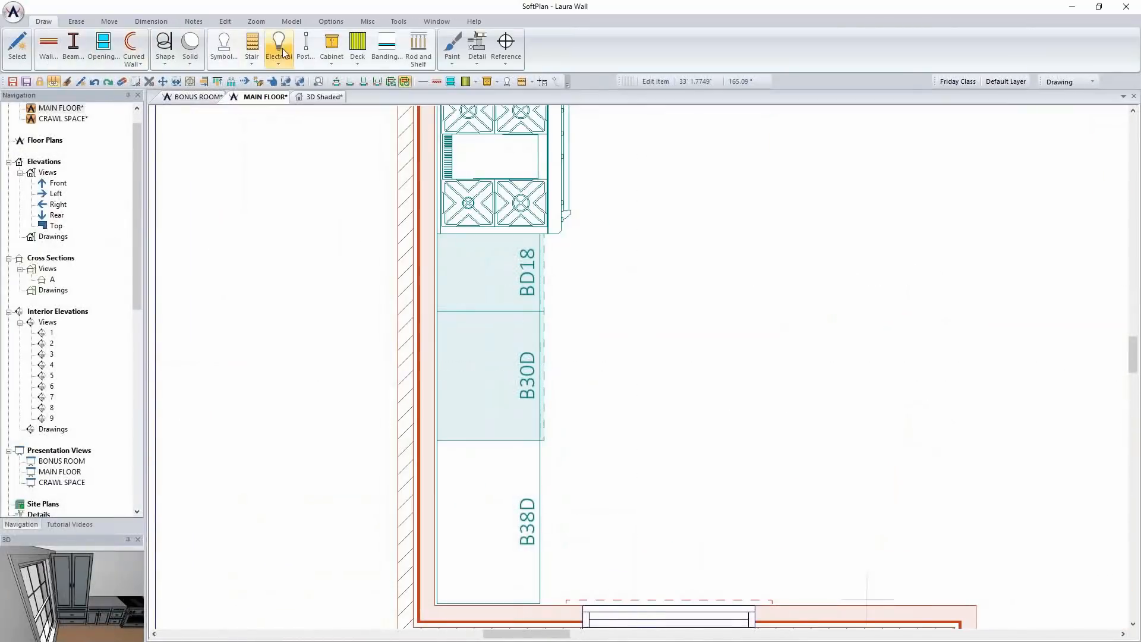
{"action": "left_click", "coordinate": [330, 54]}
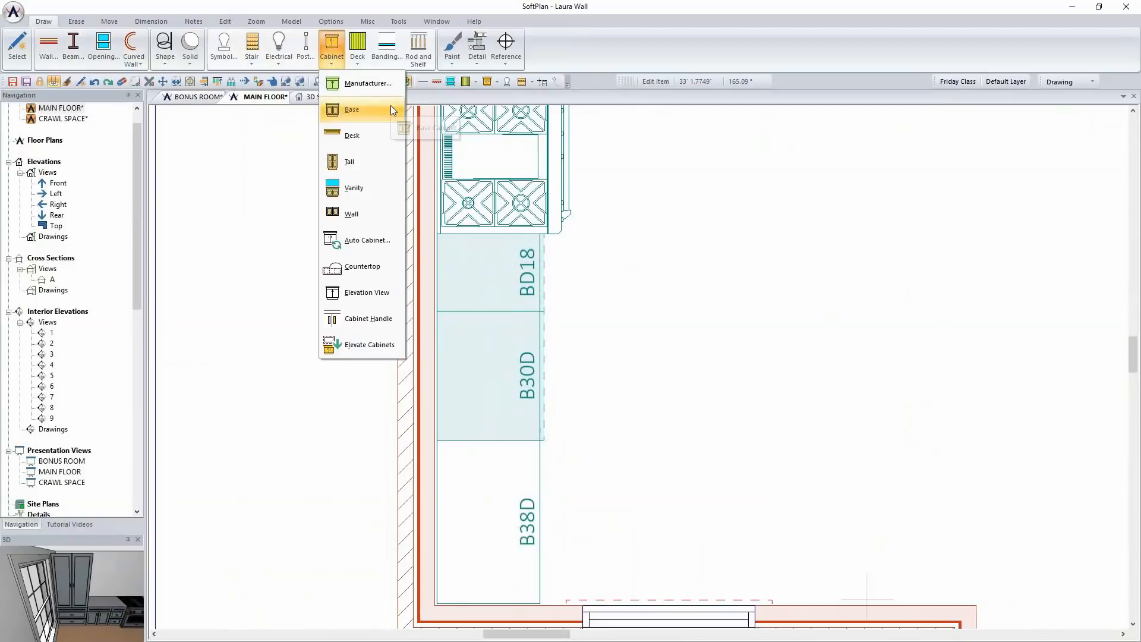
{"action": "left_click", "coordinate": [364, 214]}
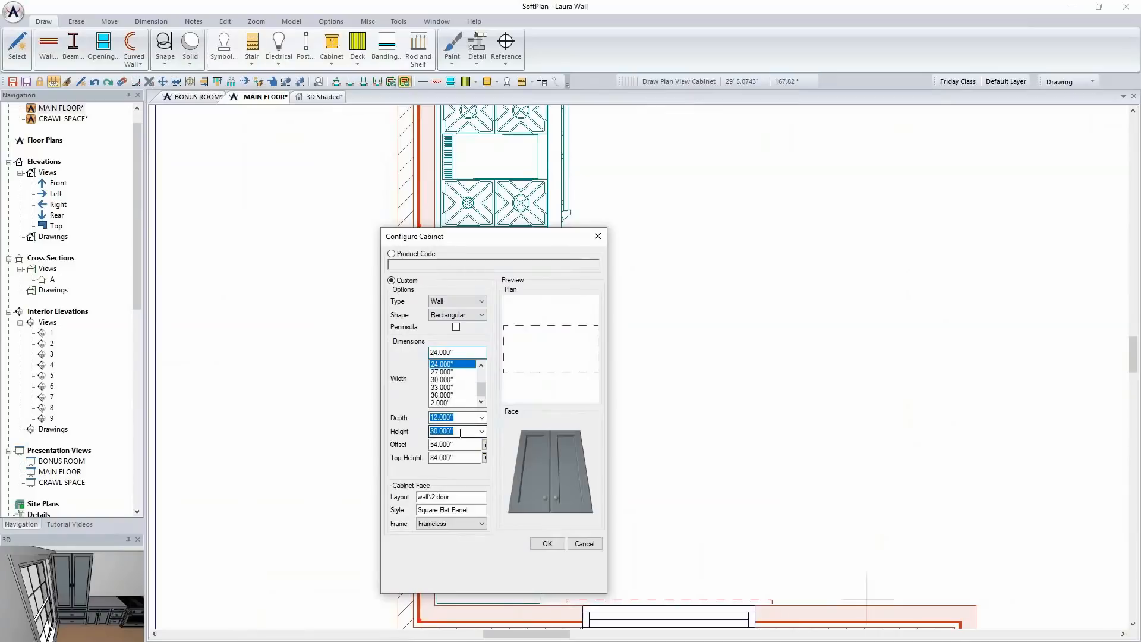
{"action": "left_click", "coordinate": [443, 380]}
{"action": "left_click_drag", "start_coordinate": [502, 237], "coordinate": [835, 151]}
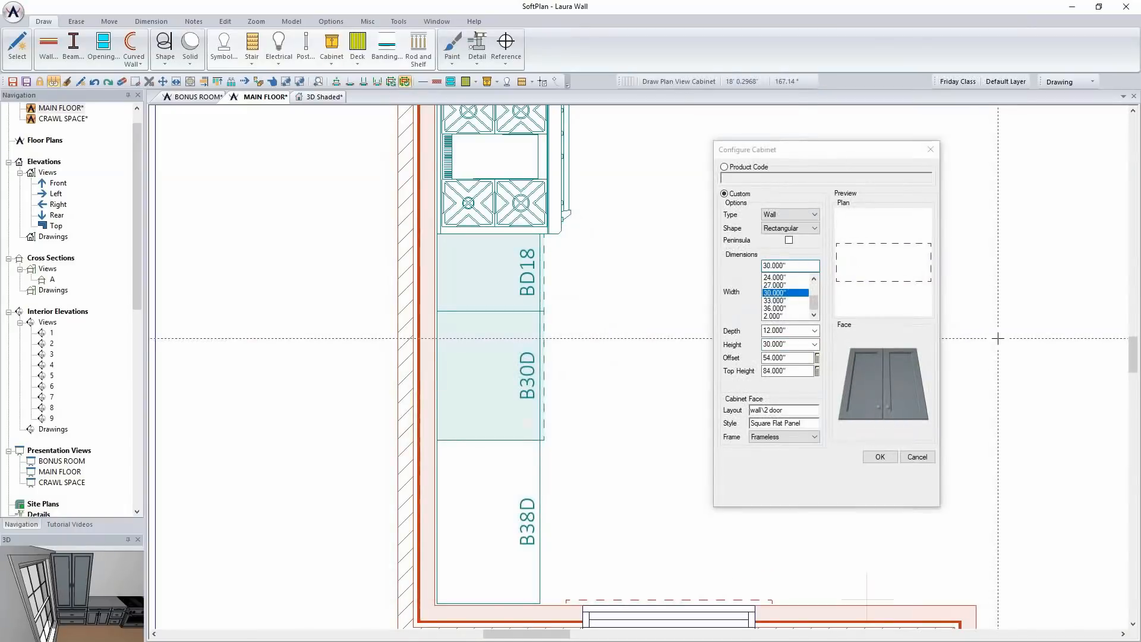
{"action": "left_click", "coordinate": [800, 344]}
{"action": "type", "text": "36"}
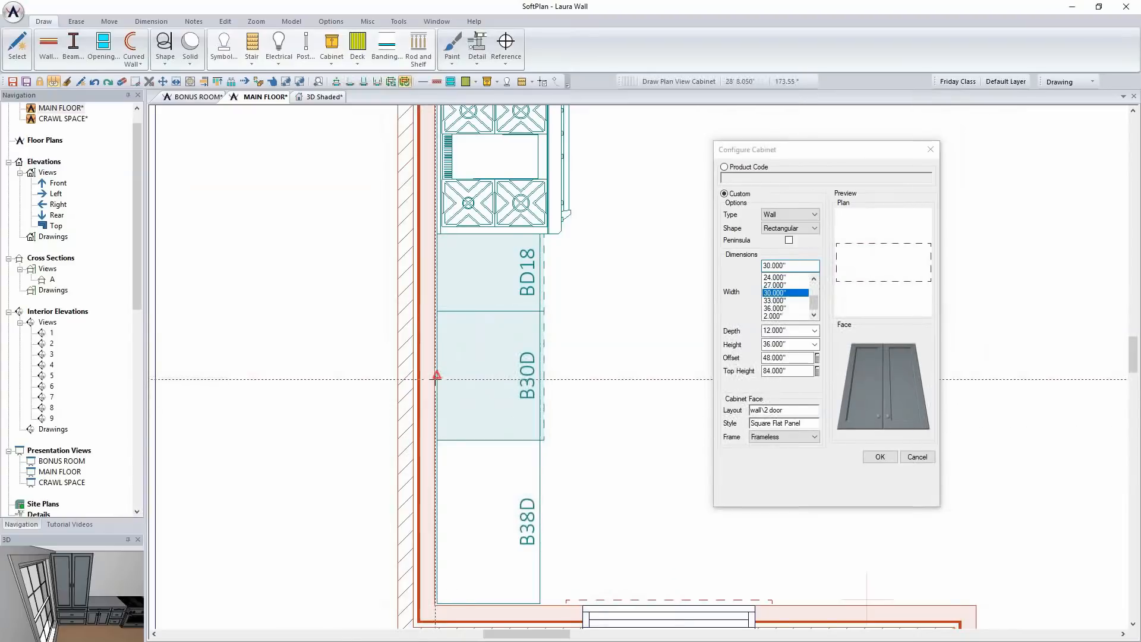
{"action": "left_click", "coordinate": [450, 374]}
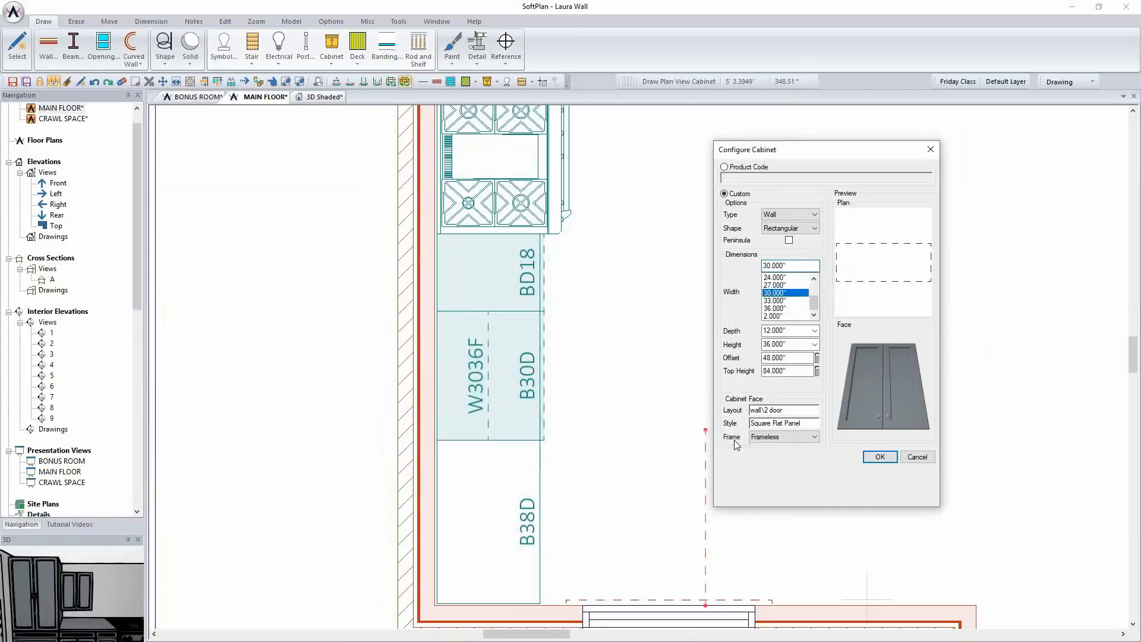
Add a 12" wide single-door wall cabinet beside the 30" wall cabinet, on the side toward the range
{"action": "left_click_drag", "start_coordinate": [815, 301], "coordinate": [815, 286]}
{"action": "left_click", "coordinate": [789, 284]}
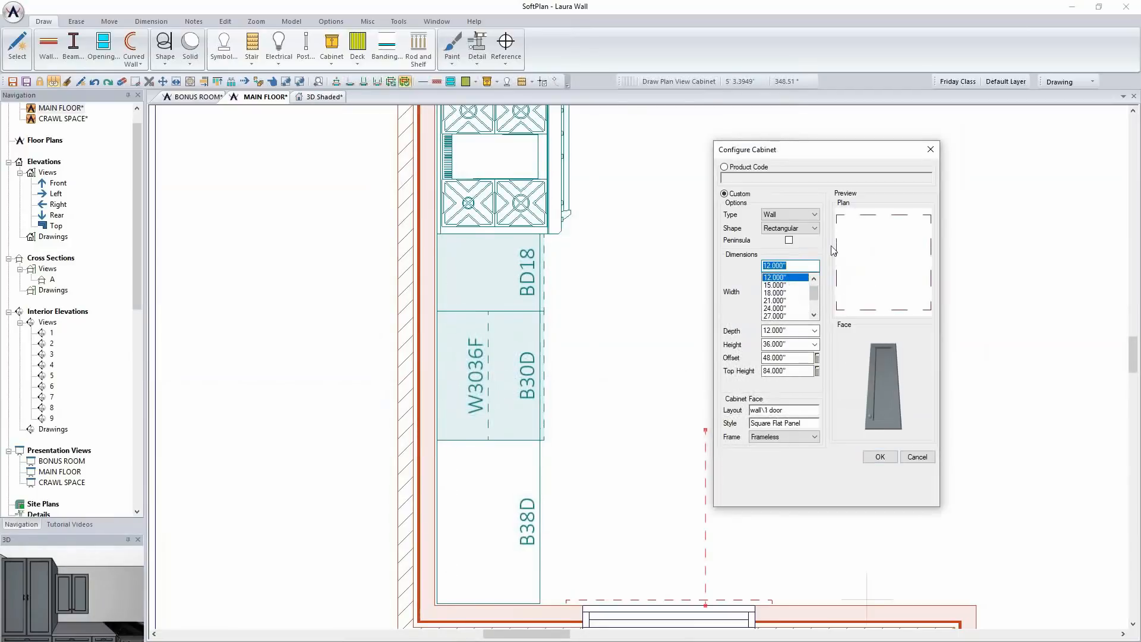
{"action": "left_click", "coordinate": [437, 284]}
Place another 30" wide, two-door wall cabinet between the refrigerator and the range, and finish placing cabinets
{"action": "scroll", "coordinate": [647, 283], "scroll_direction": "down", "scroll_amount": 3}
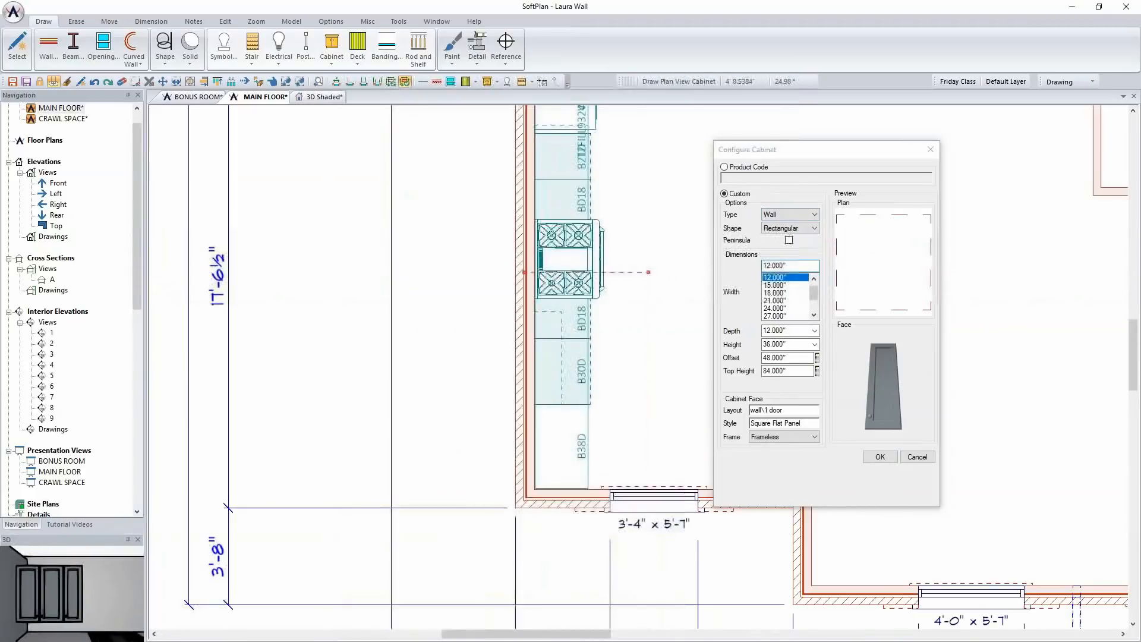
{"action": "middle_click_drag", "start_coordinate": [647, 272], "coordinate": [596, 366]}
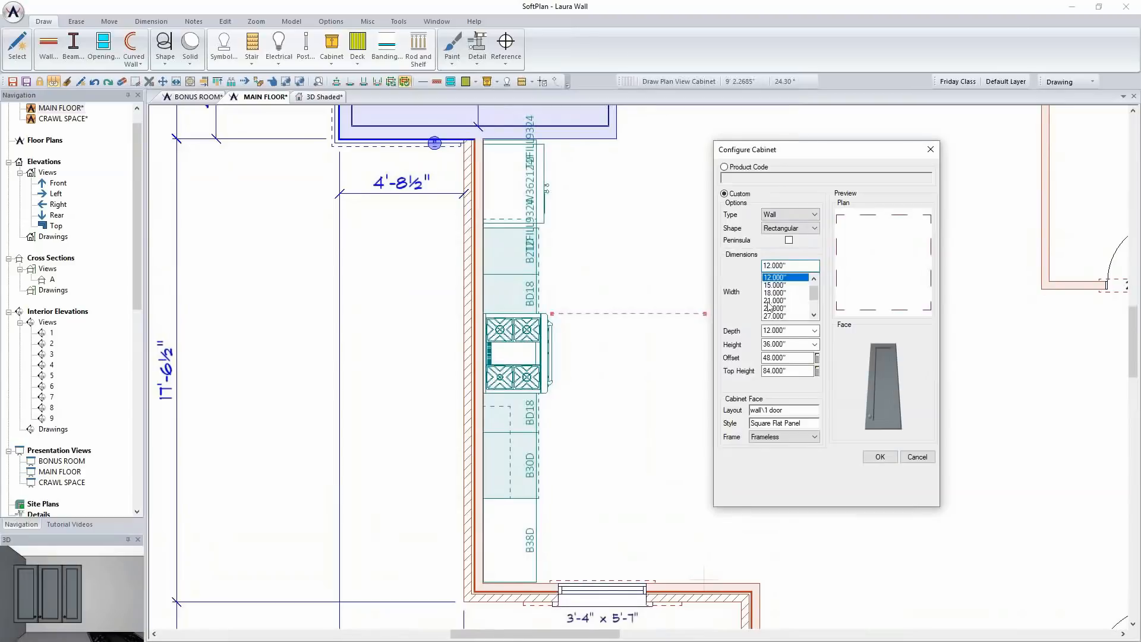
{"action": "left_click", "coordinate": [767, 302]}
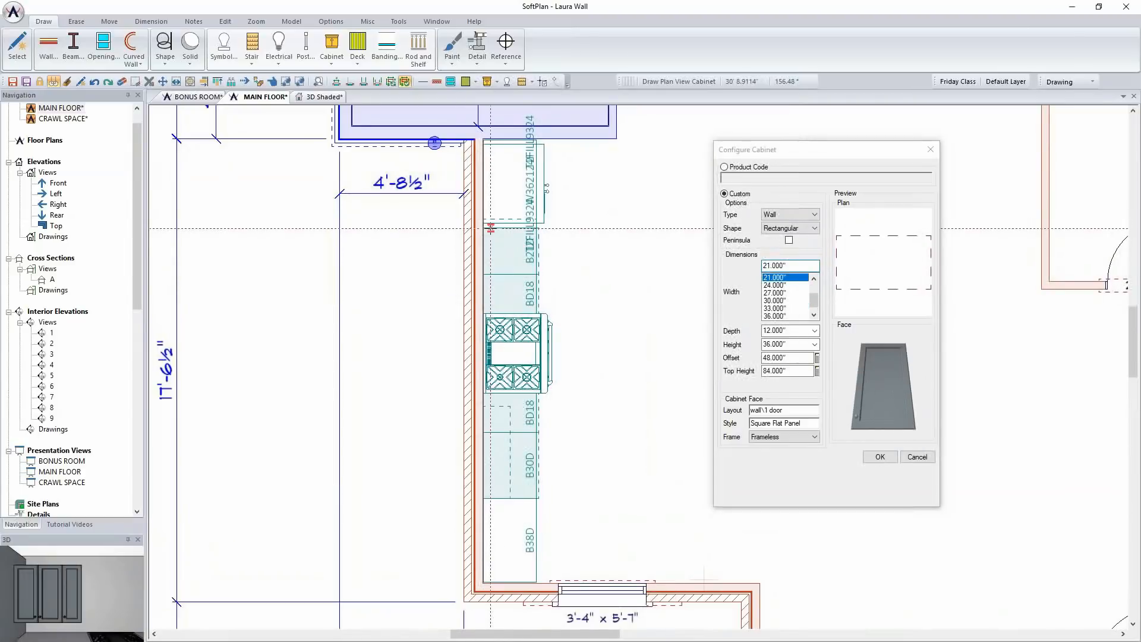
{"action": "left_click", "coordinate": [781, 301]}
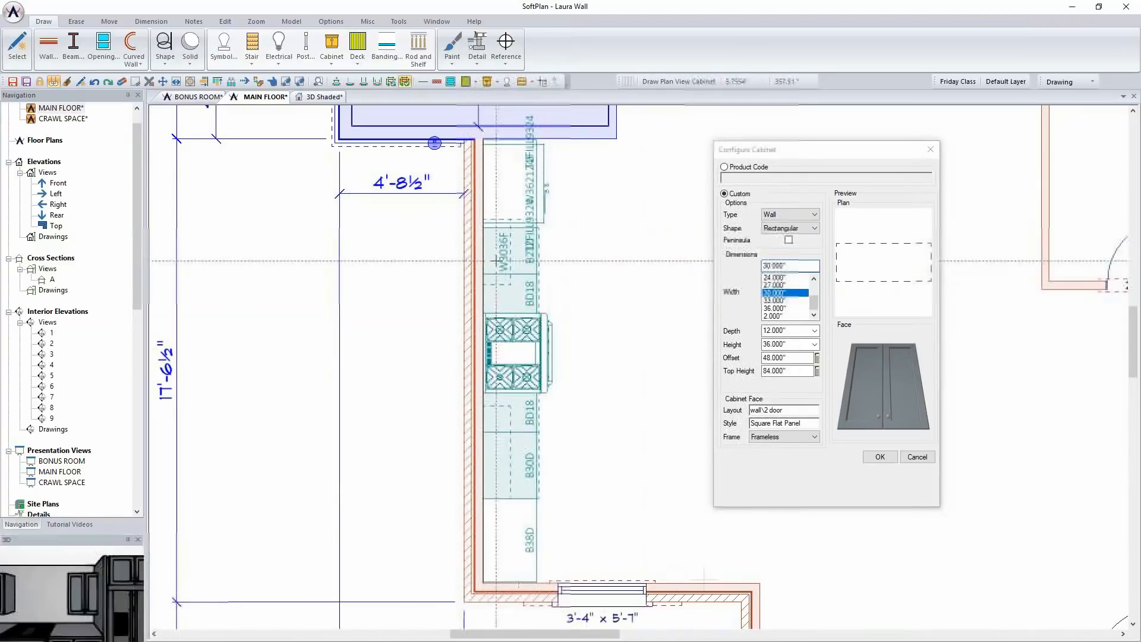
{"action": "scroll", "coordinate": [504, 262], "scroll_direction": "up", "scroll_amount": 3}
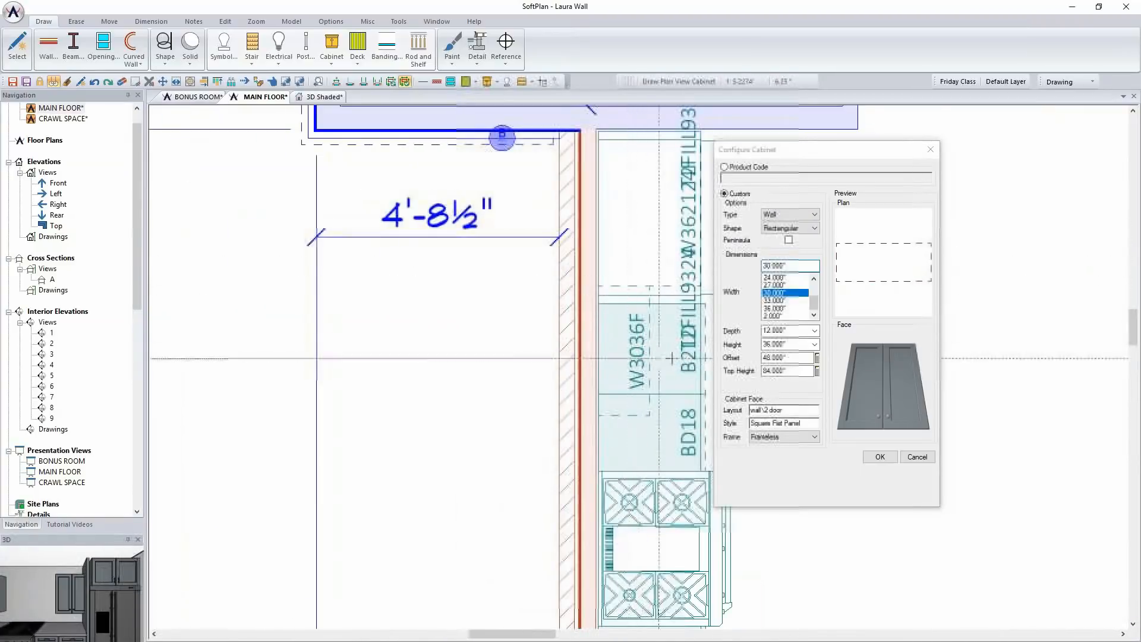
{"action": "left_click", "coordinate": [917, 456]}
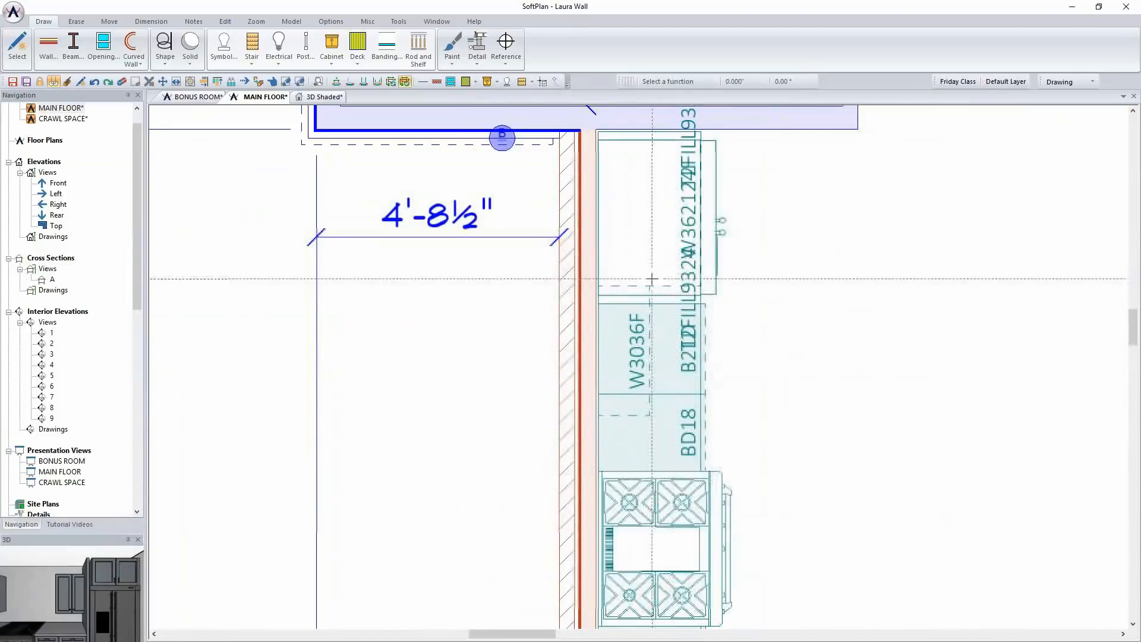
Move the refrigerator-side wall cabinet about 4 1/8" toward the range and shift the cabinet above the refrigerator slightly the same way
{"action": "left_click", "coordinate": [636, 350]}
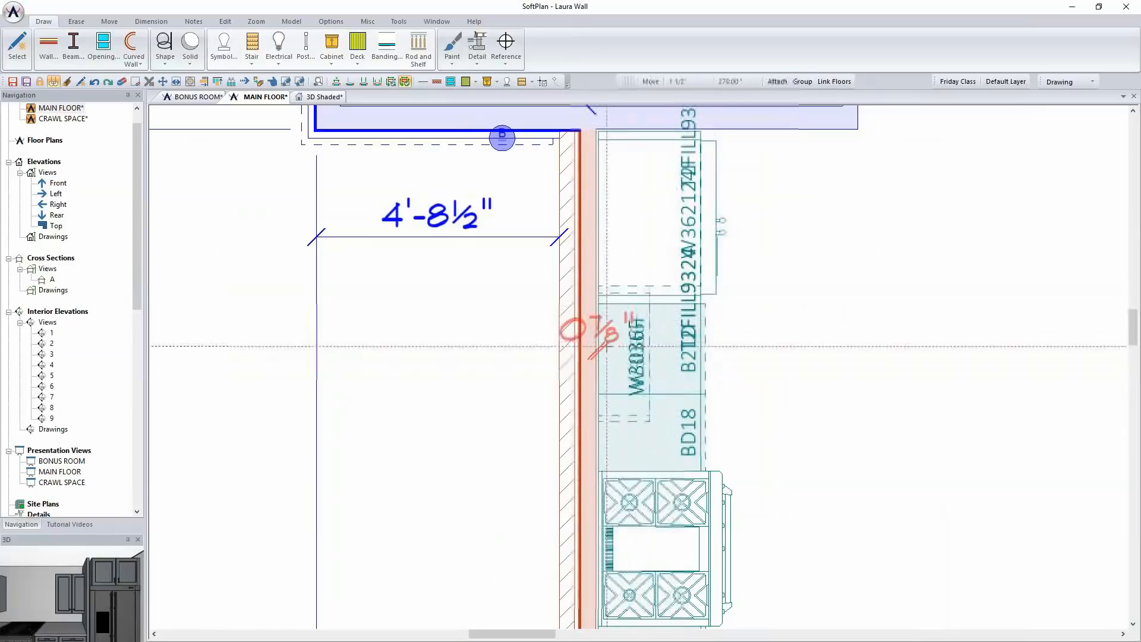
{"action": "left_click", "coordinate": [606, 357]}
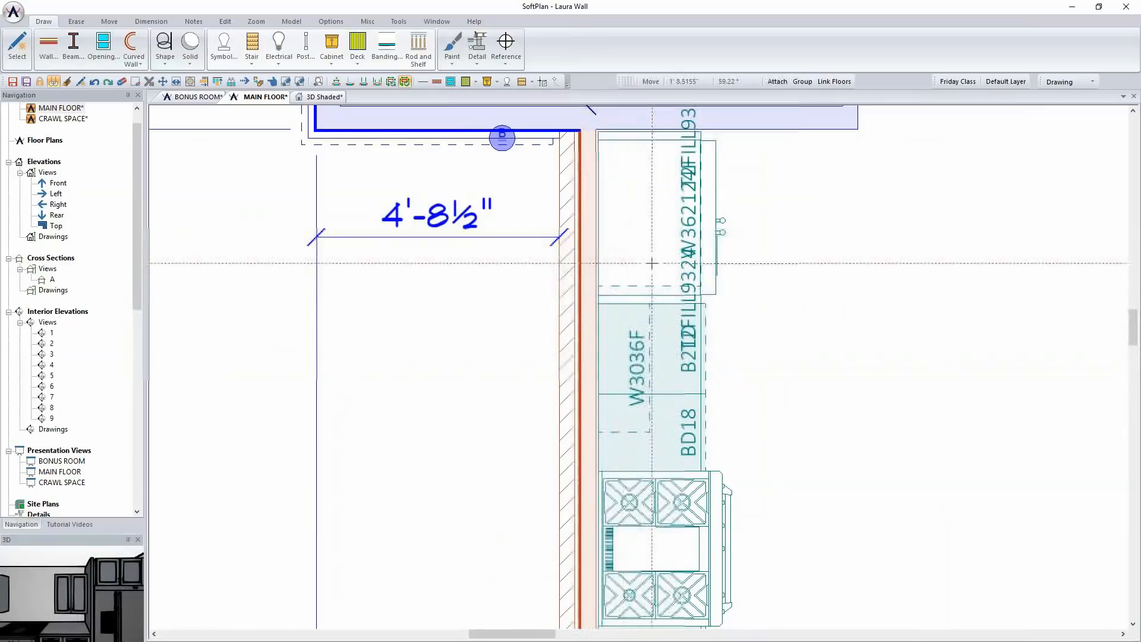
{"action": "right_click", "coordinate": [647, 252]}
{"action": "mouse_move", "coordinate": [773, 271]}
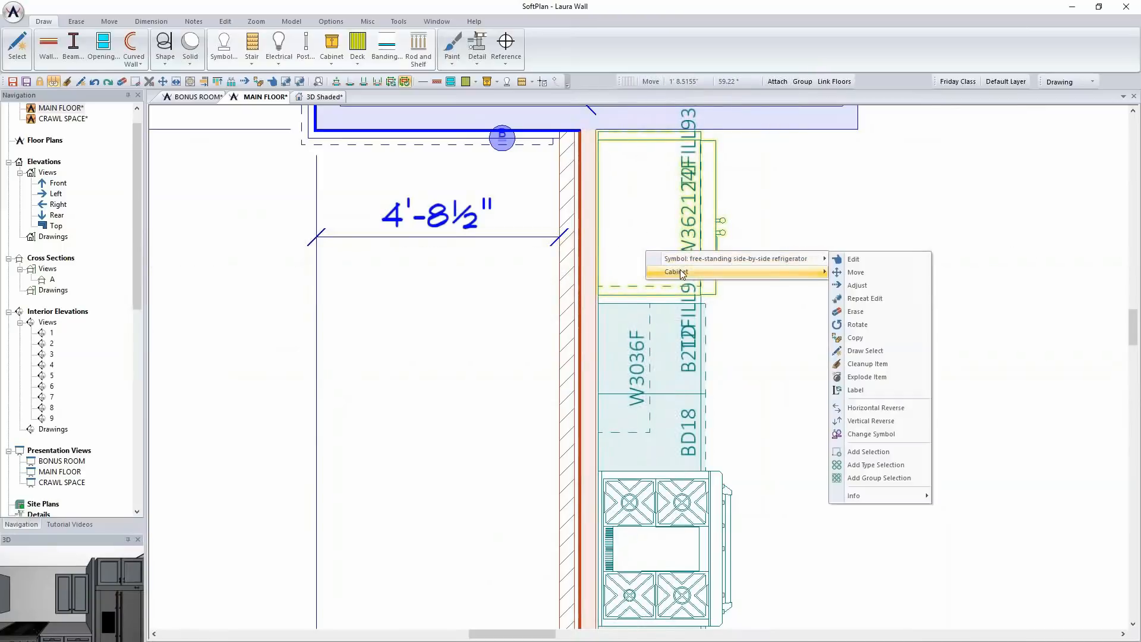
{"action": "left_click", "coordinate": [855, 286]}
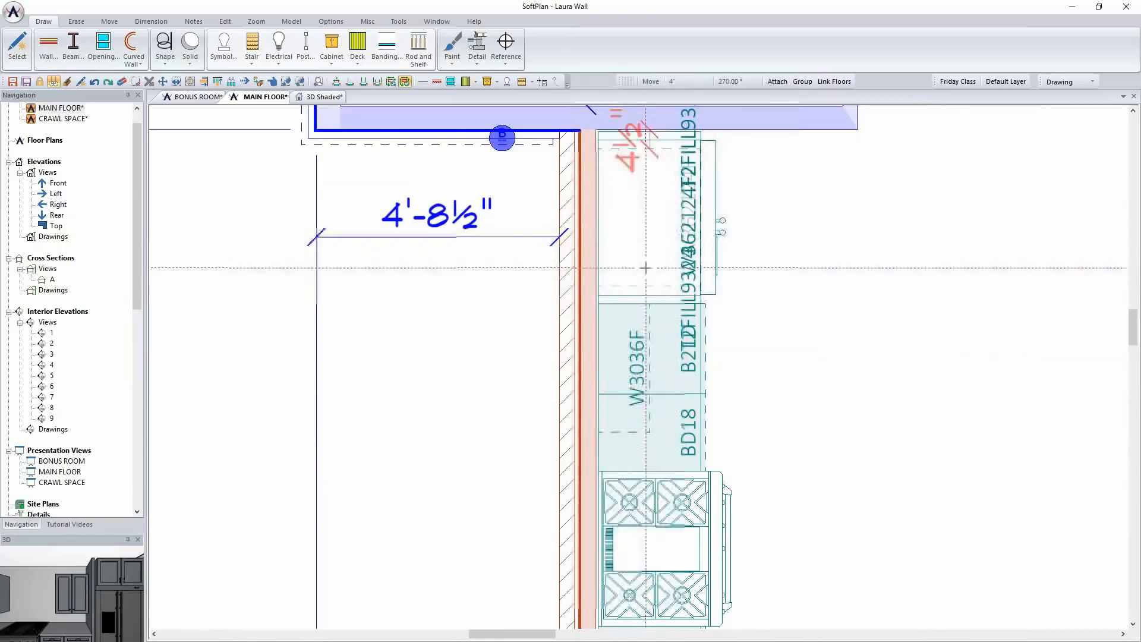
{"action": "left_click", "coordinate": [632, 243]}
In the 3D Shaded view, turn on Cleanup for the cabinet above the refrigerator
{"action": "left_click", "coordinate": [325, 98]}
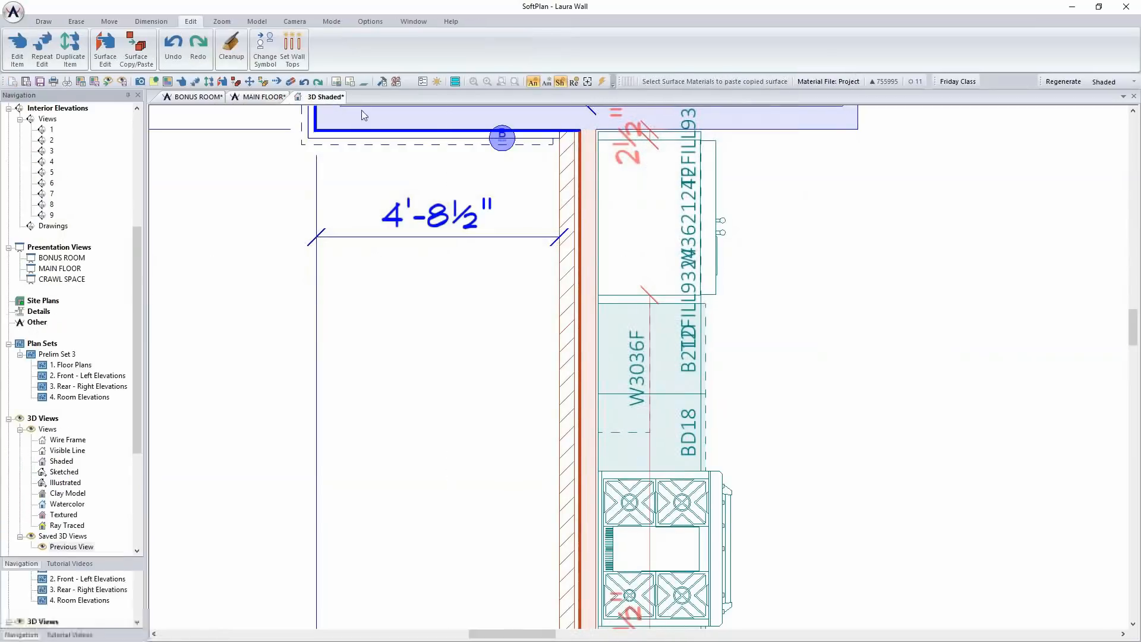
{"action": "right_click", "coordinate": [961, 287]}
{"action": "left_click", "coordinate": [977, 312]}
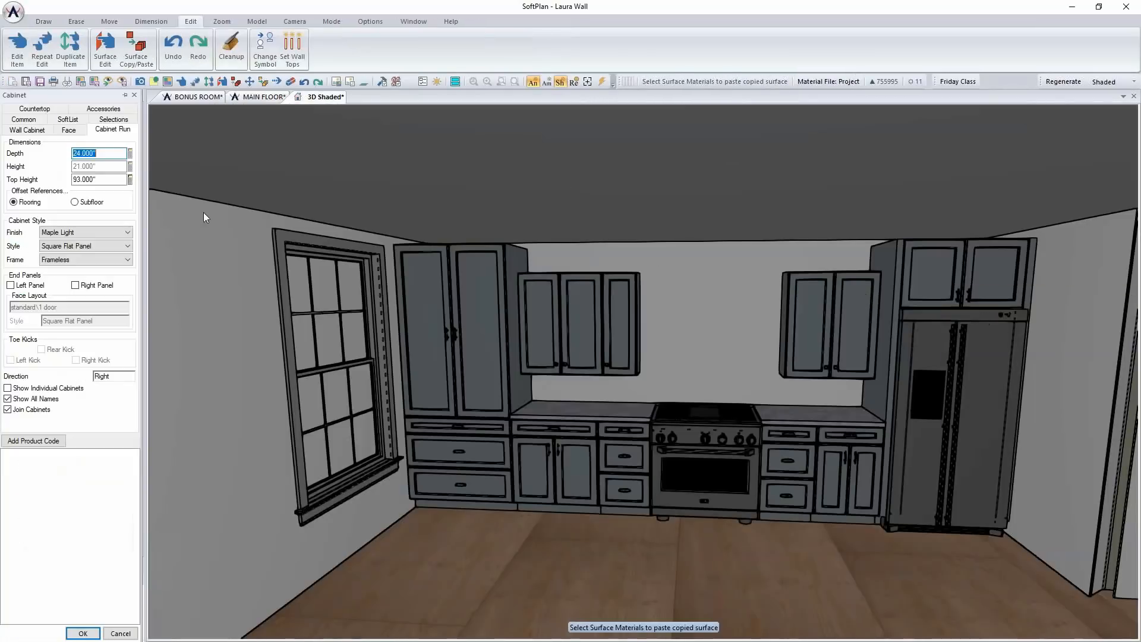
{"action": "left_click", "coordinate": [24, 120]}
{"action": "left_click", "coordinate": [8, 384]}
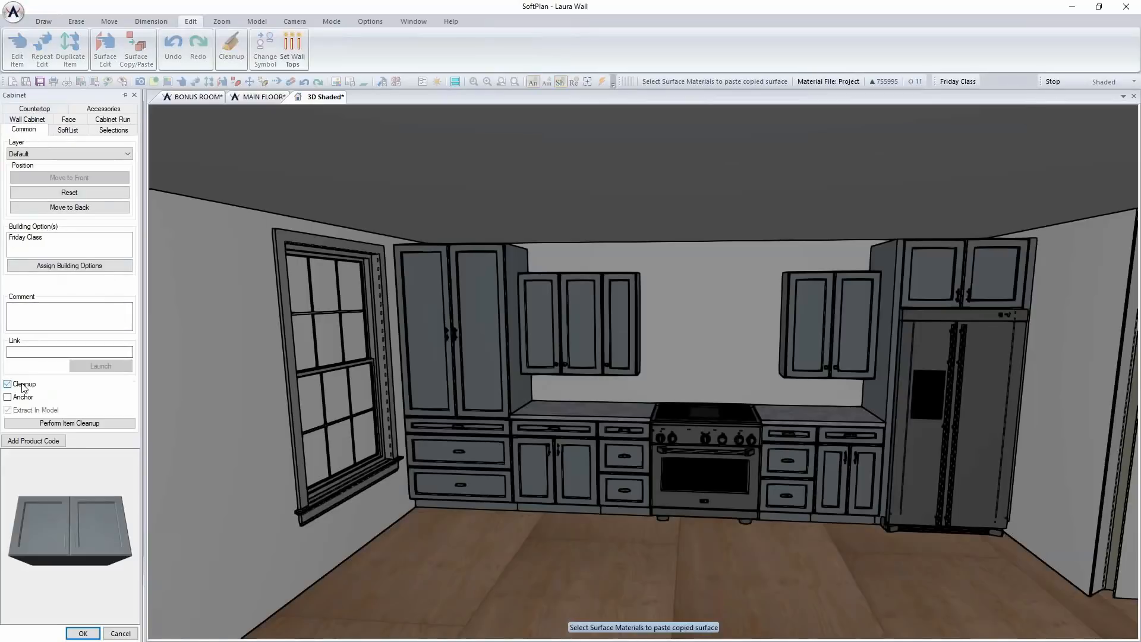
{"action": "left_click", "coordinate": [83, 633]}
Set the top height of the wall cabinet beside the refrigerator to 93" and repeat the edit on the wall cabinets across the range
{"action": "right_click", "coordinate": [833, 316]}
{"action": "left_click", "coordinate": [838, 342]}
{"action": "double_click", "coordinate": [109, 178]}
{"action": "type", "text": "93"}
{"action": "key", "text": "Return"}
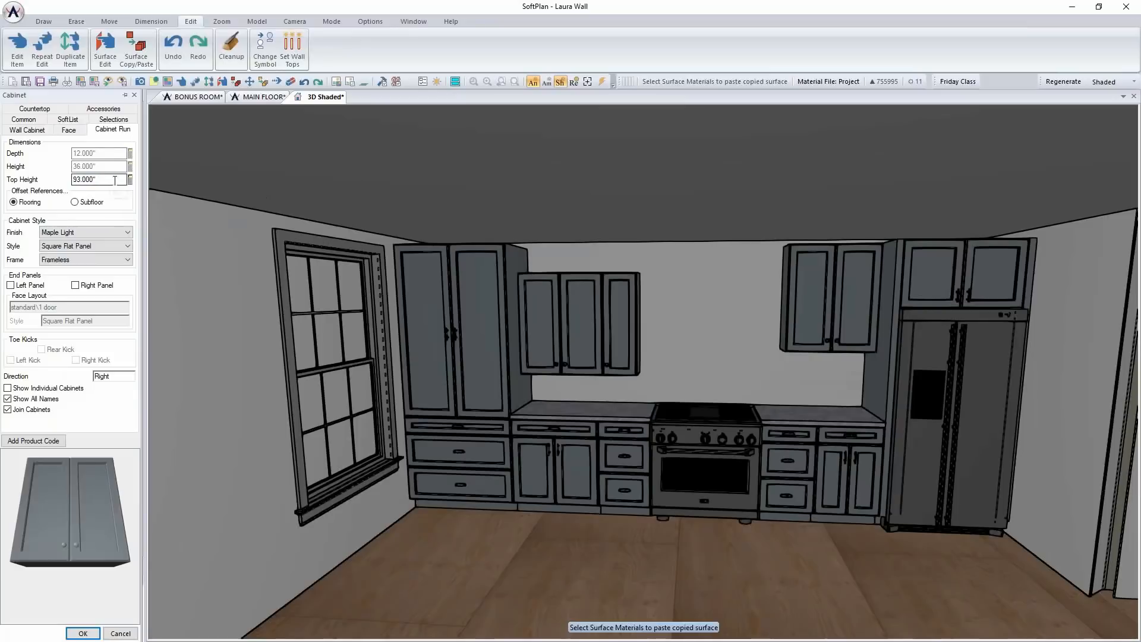
{"action": "left_click", "coordinate": [76, 633]}
{"action": "right_click", "coordinate": [622, 349]}
{"action": "left_click", "coordinate": [677, 414]}
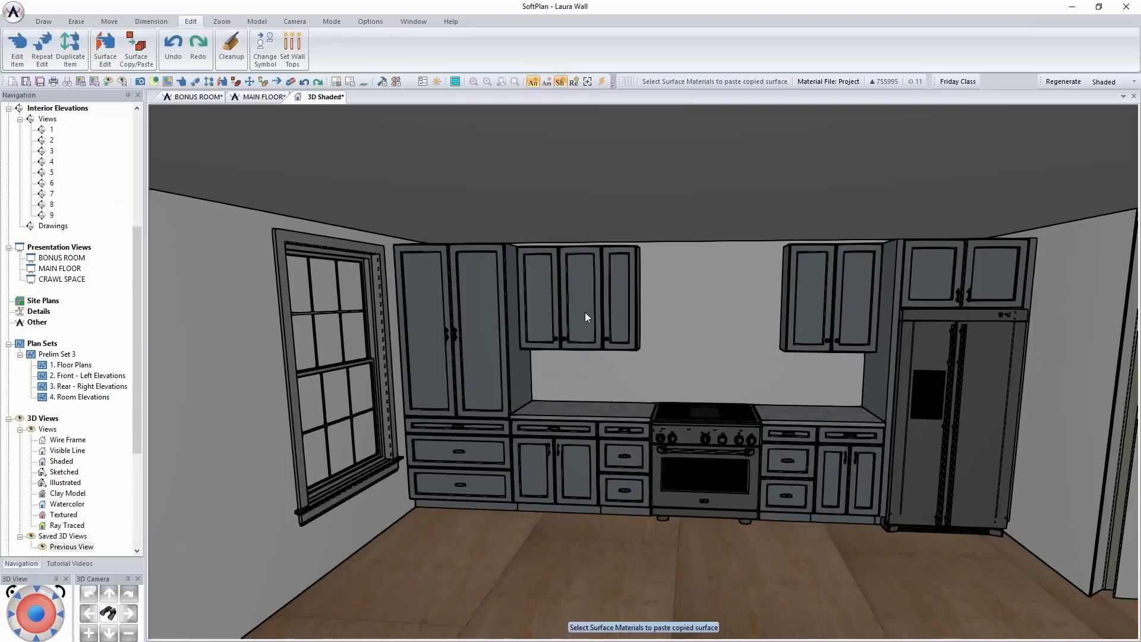
Change the refrigerator-side wall cabinet's face layout to "2 door - glass grilled" and repeat the edit on the two-door wall cabinet across the range
{"action": "right_click", "coordinate": [809, 308]}
{"action": "left_click", "coordinate": [847, 338]}
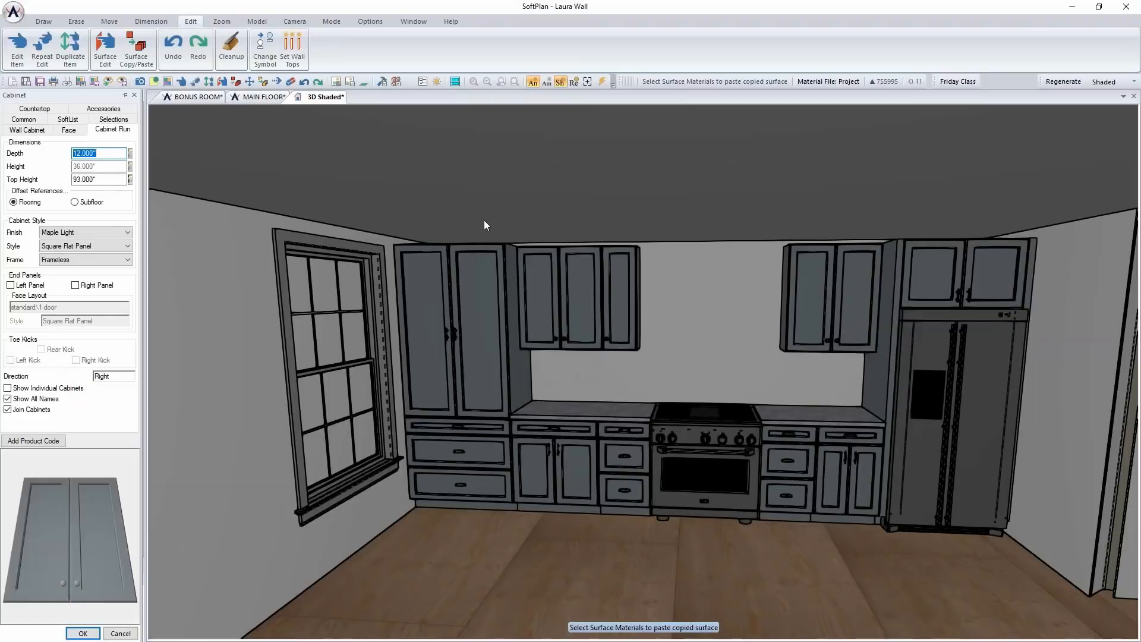
{"action": "left_click", "coordinate": [70, 130]}
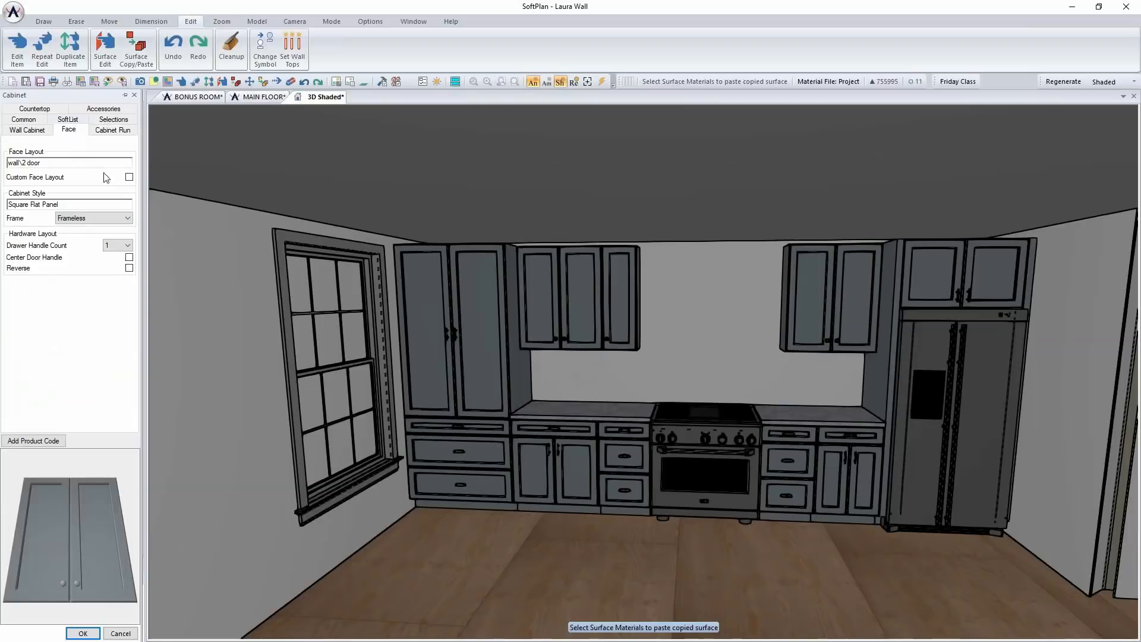
{"action": "left_click", "coordinate": [76, 164]}
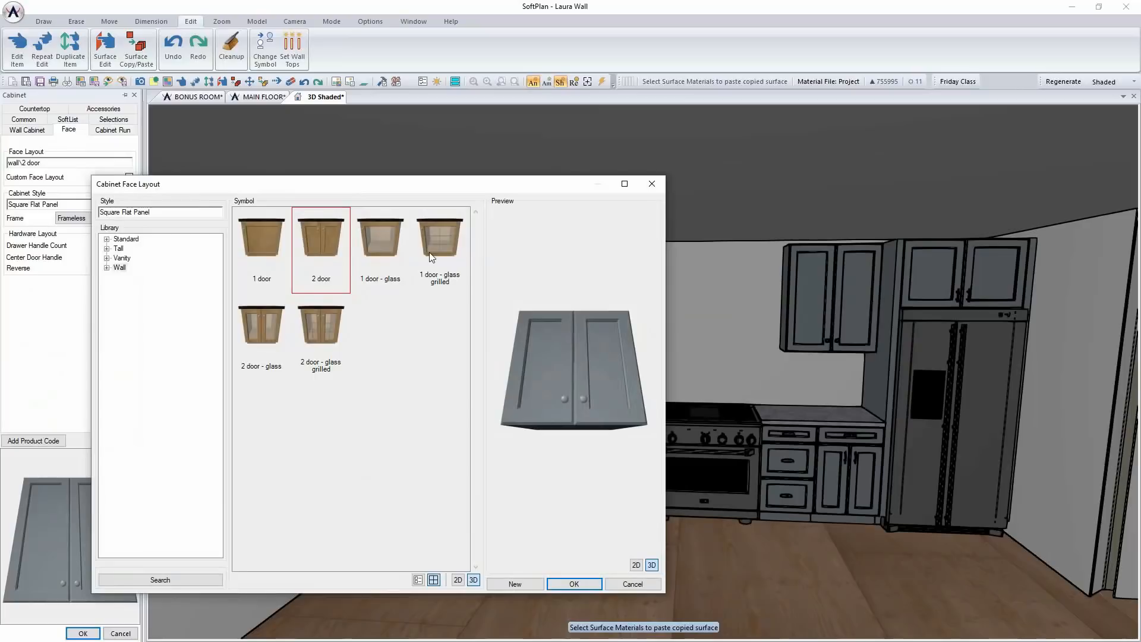
{"action": "left_click", "coordinate": [326, 330]}
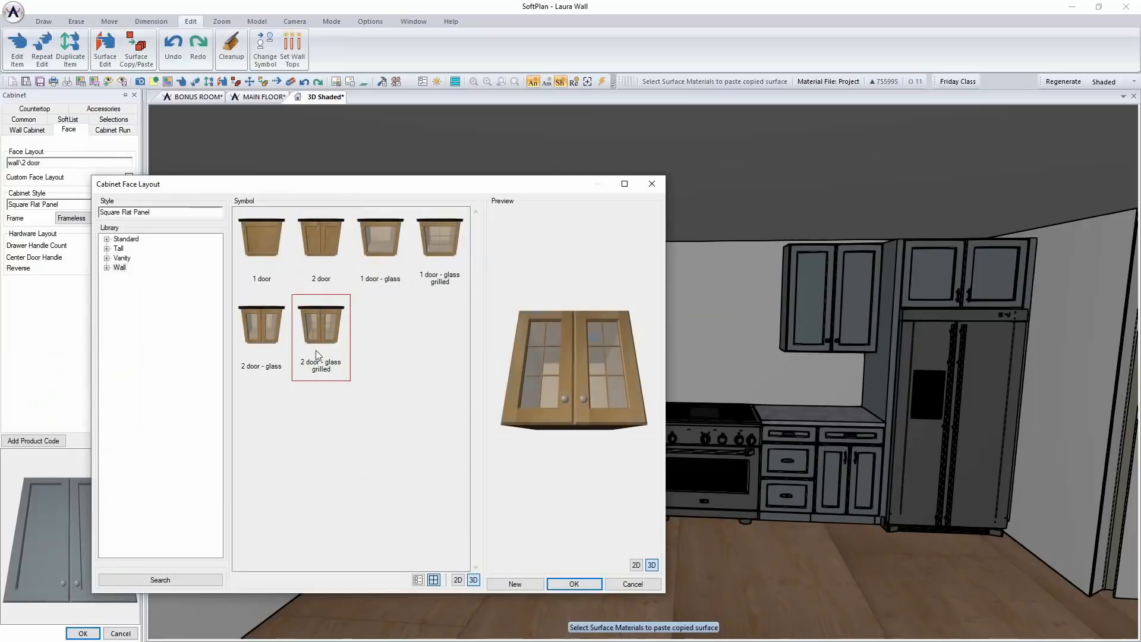
{"action": "left_click", "coordinate": [574, 583]}
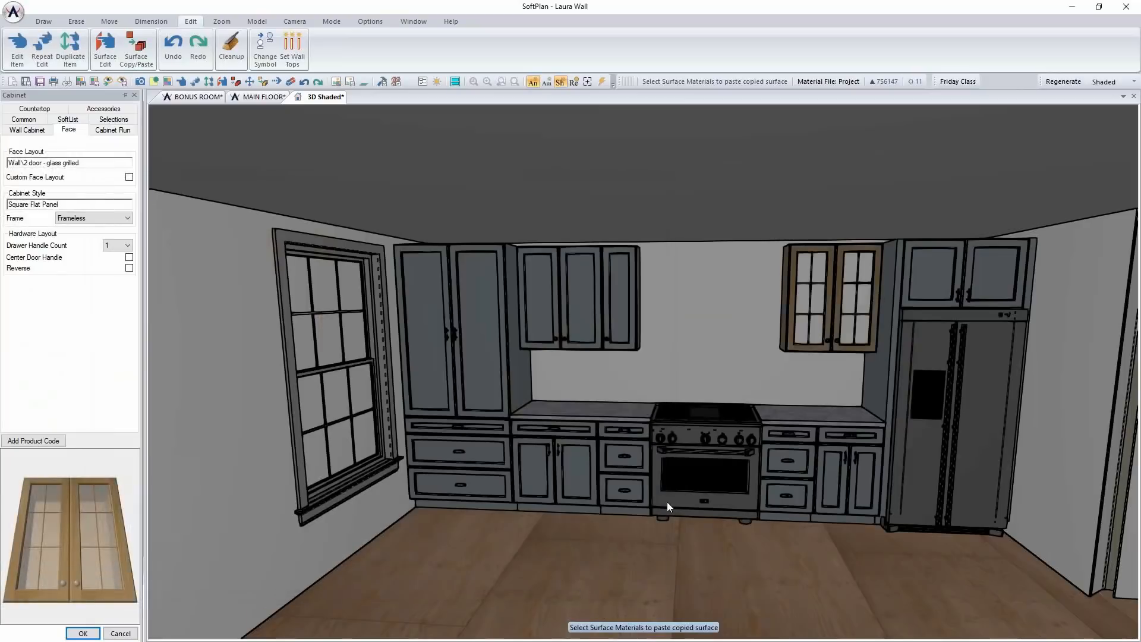
{"action": "right_click", "coordinate": [611, 315]}
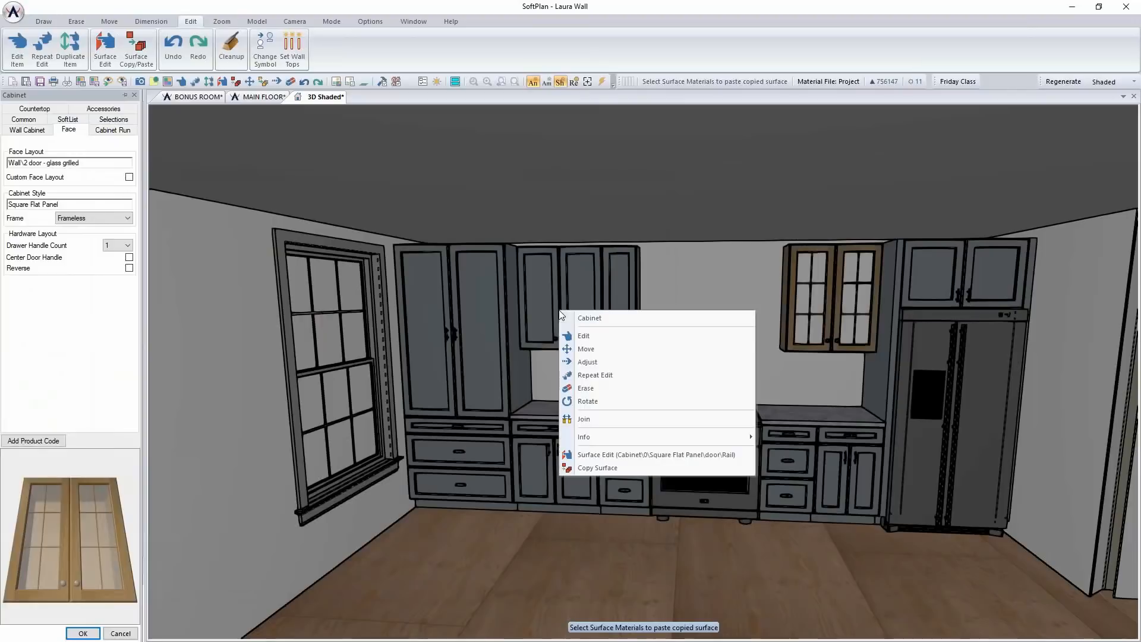
{"action": "left_click", "coordinate": [614, 373]}
Change the single-door wall cabinet's face layout to "1 door - glass grilled"
{"action": "right_click", "coordinate": [608, 314]}
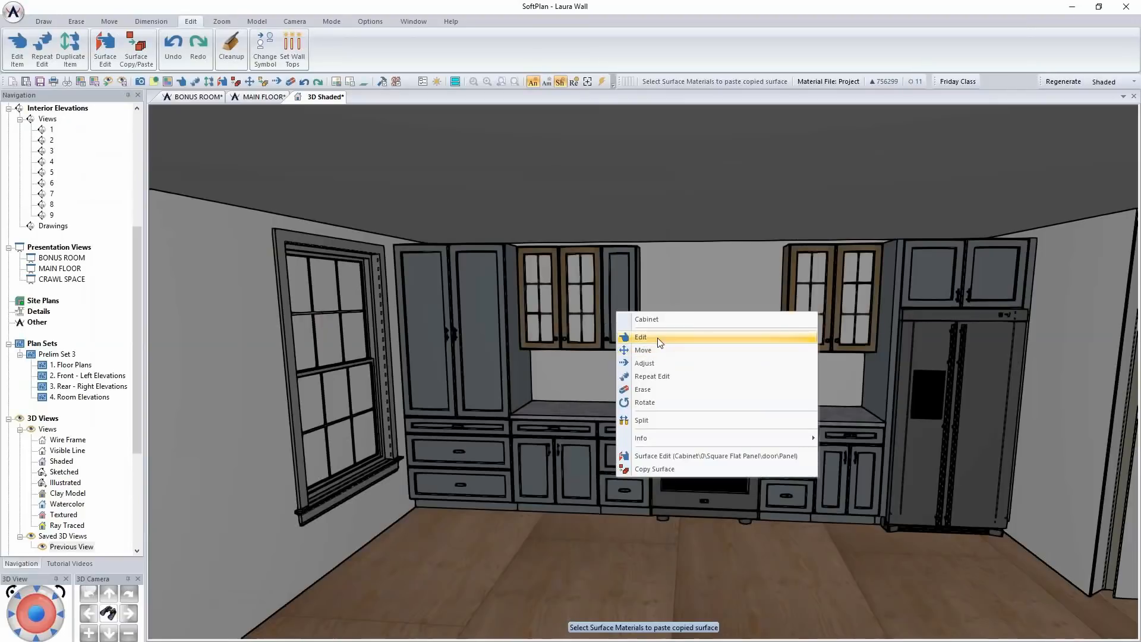
{"action": "left_click", "coordinate": [642, 337]}
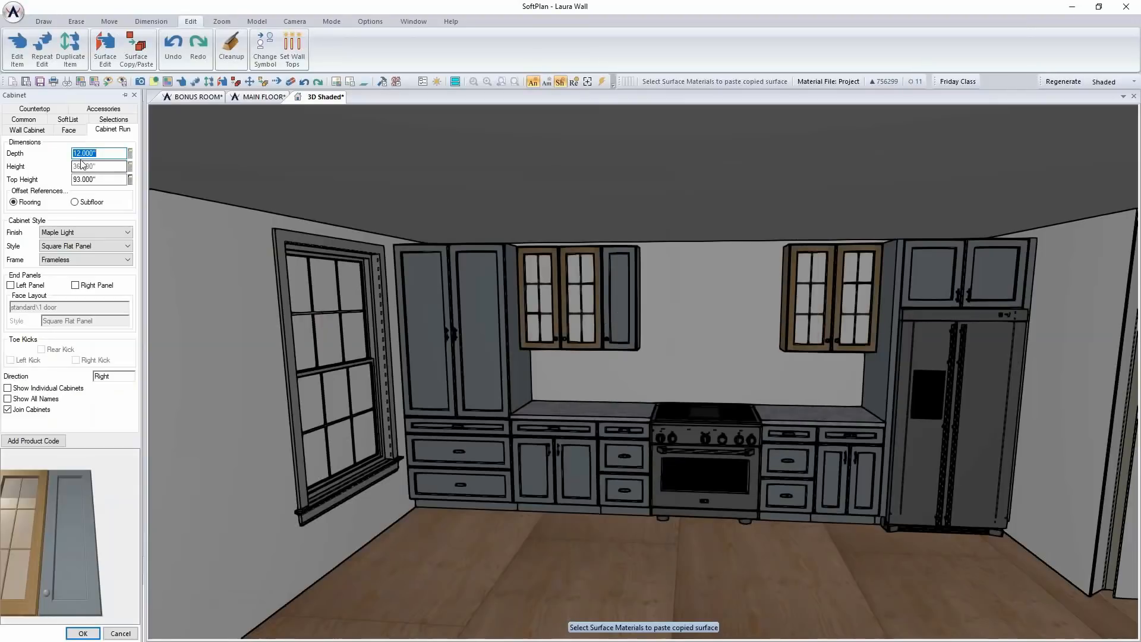
{"action": "left_click", "coordinate": [69, 131]}
{"action": "double_click", "coordinate": [113, 163]}
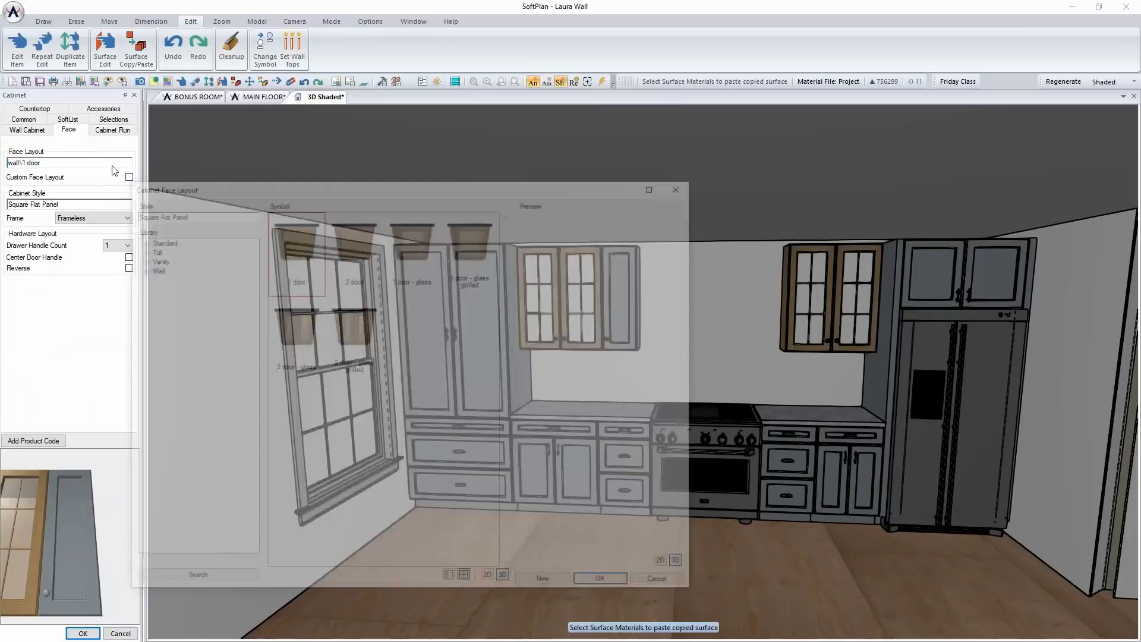
{"action": "left_click", "coordinate": [467, 242]}
{"action": "left_click", "coordinate": [595, 587]}
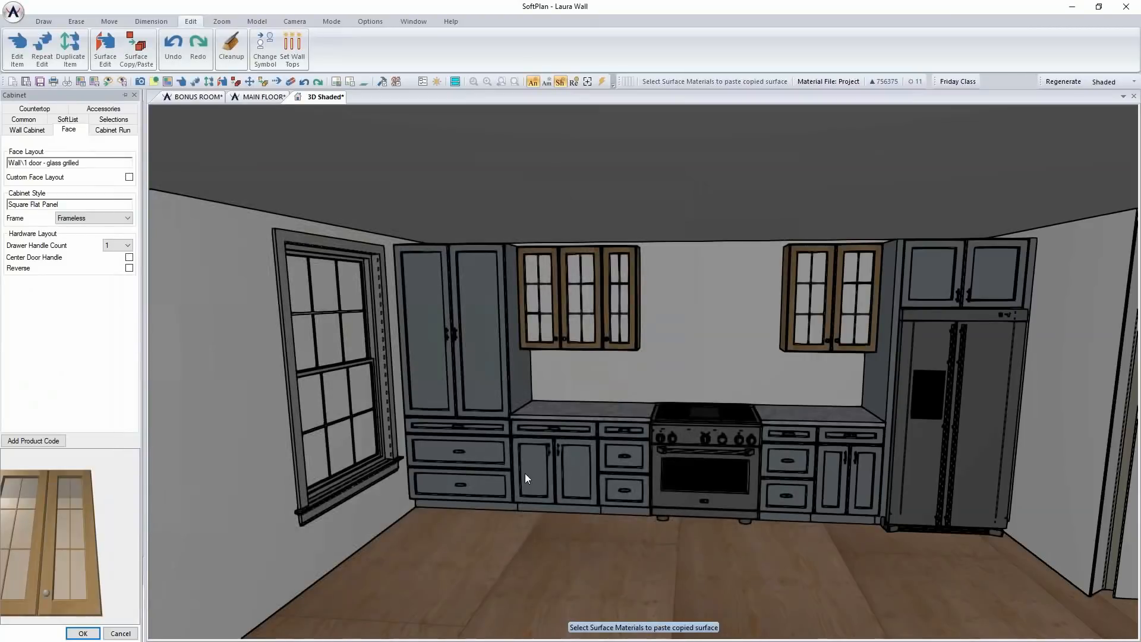
Add crown molding with the "american" profile to the wall cabinets near the pantry and repeat it on the refrigerator-side wall cabinet
{"action": "right_click", "coordinate": [564, 275]}
{"action": "left_click", "coordinate": [594, 305]}
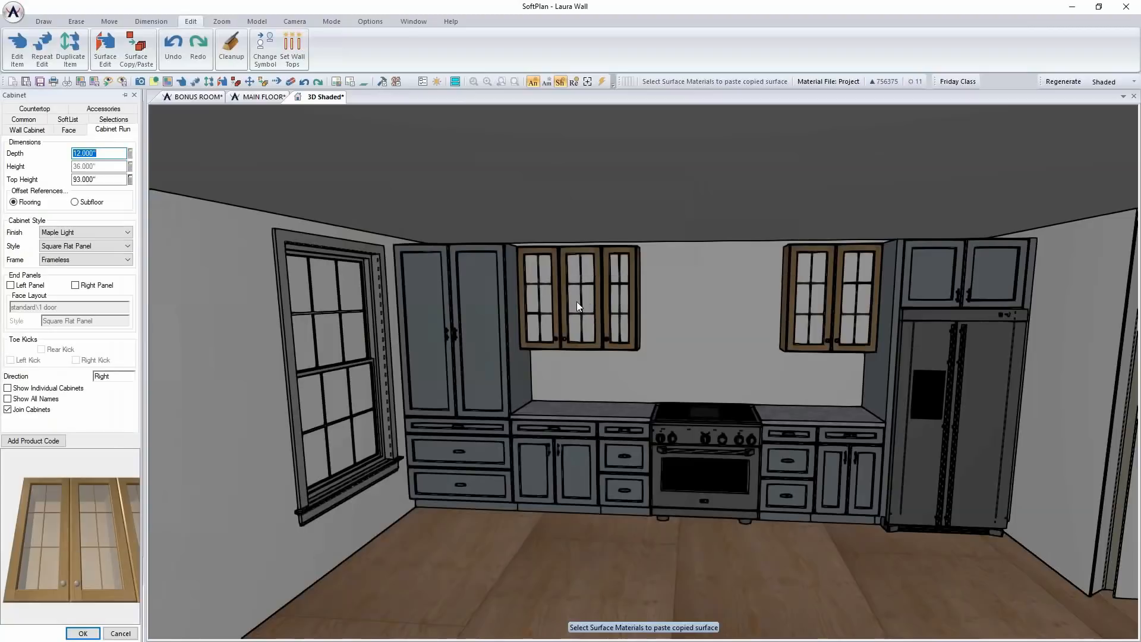
{"action": "left_click", "coordinate": [104, 110]}
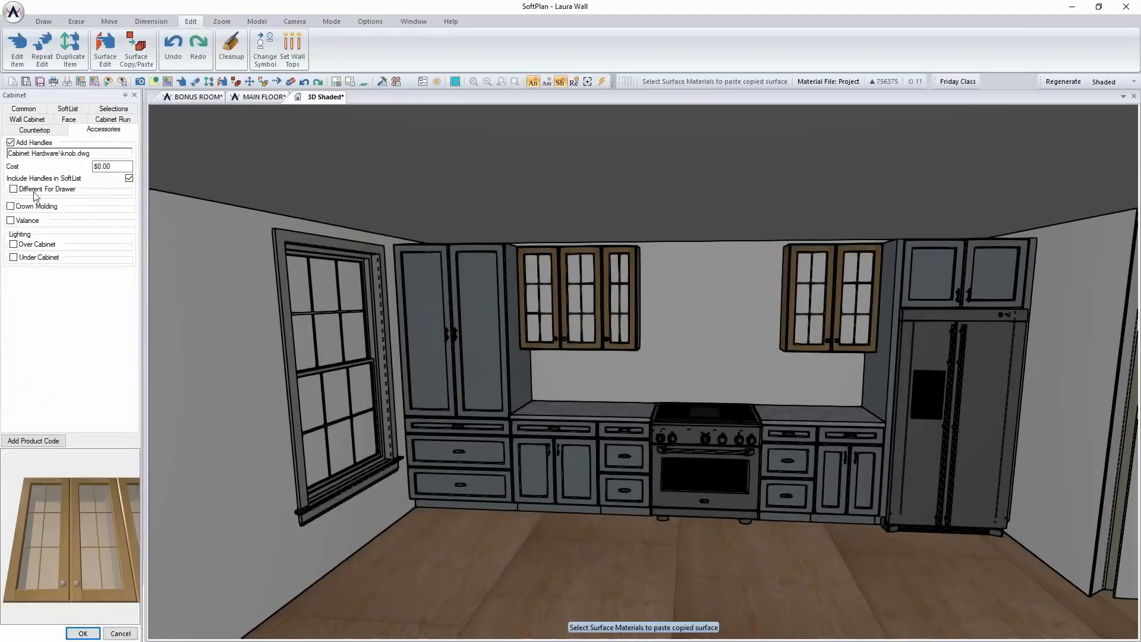
{"action": "left_click", "coordinate": [11, 207]}
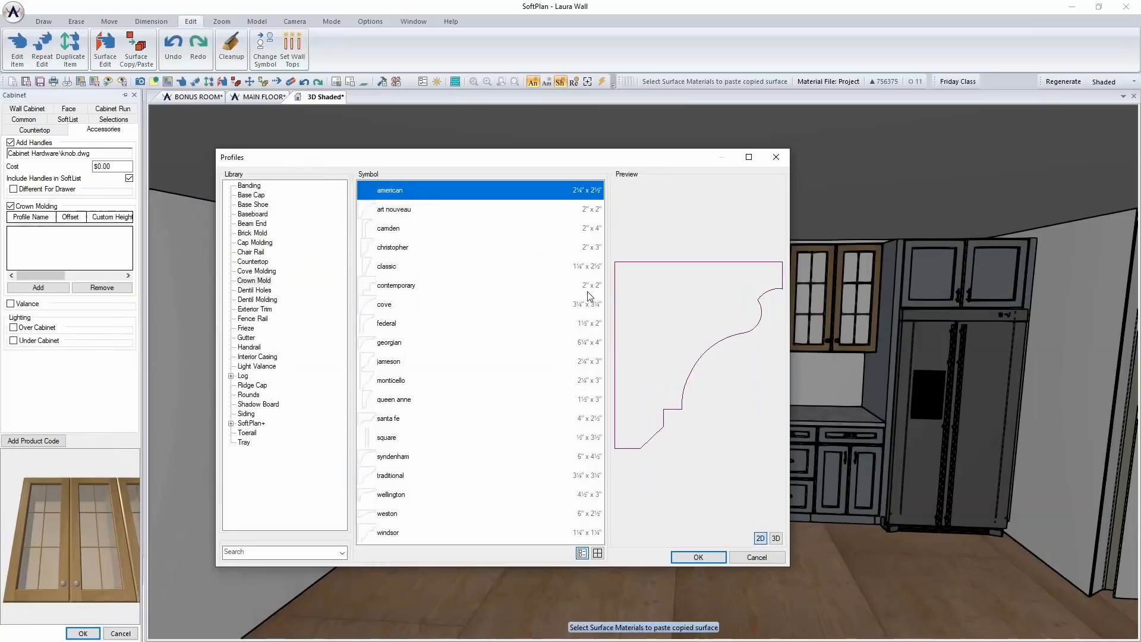
{"action": "left_click", "coordinate": [693, 556]}
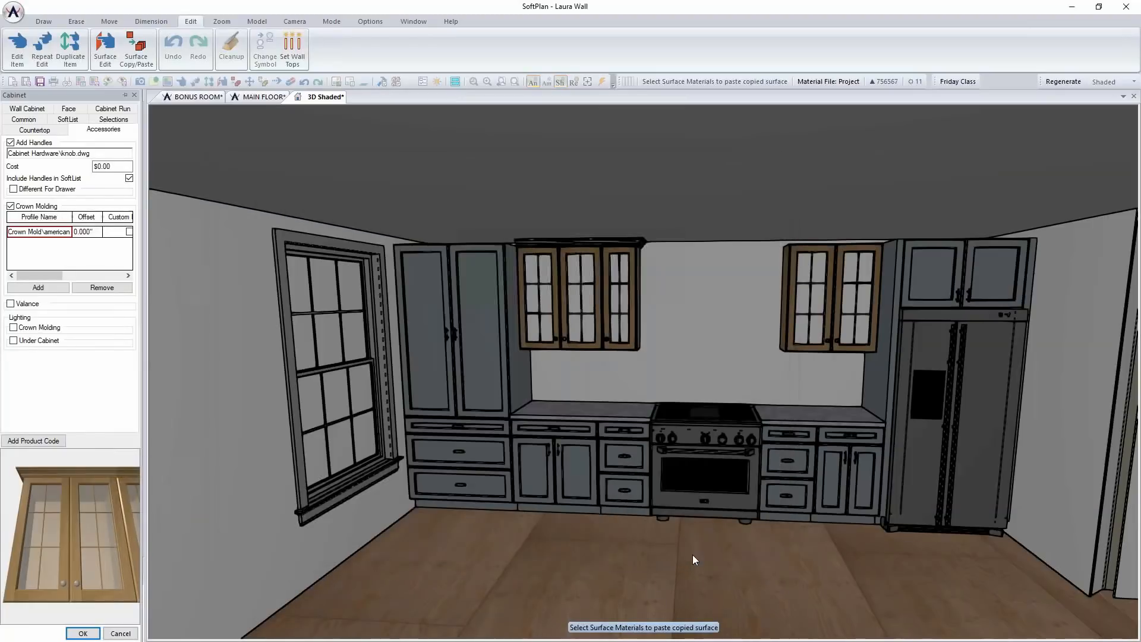
{"action": "right_click", "coordinate": [811, 312]}
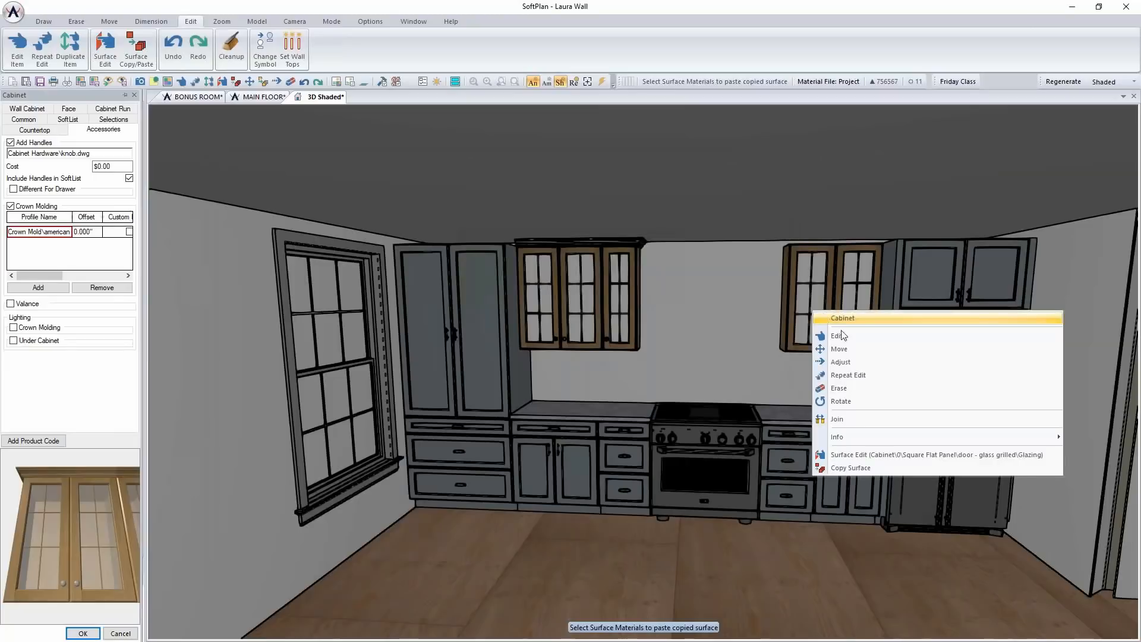
{"action": "left_click", "coordinate": [866, 375]}
Repeat the crown molding edit on the cabinet above the refrigerator and on the filler panels at both sides of the refrigerator
{"action": "right_click", "coordinate": [928, 290]}
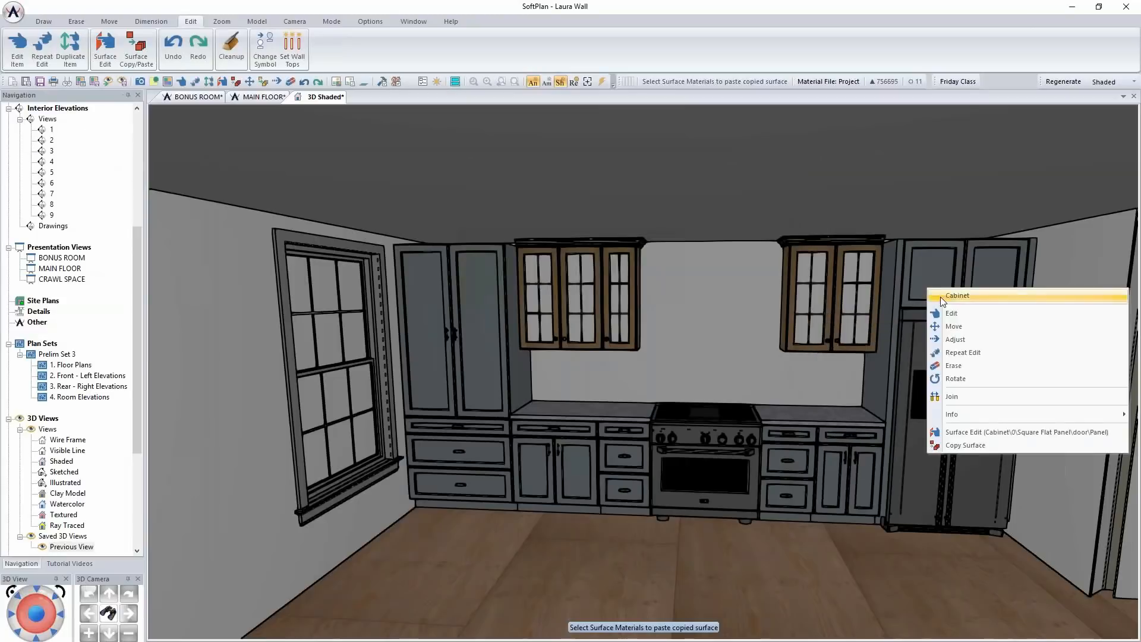
{"action": "left_click", "coordinate": [975, 351]}
{"action": "right_click", "coordinate": [896, 280]}
{"action": "left_click", "coordinate": [943, 349]}
{"action": "right_click", "coordinate": [1032, 274]}
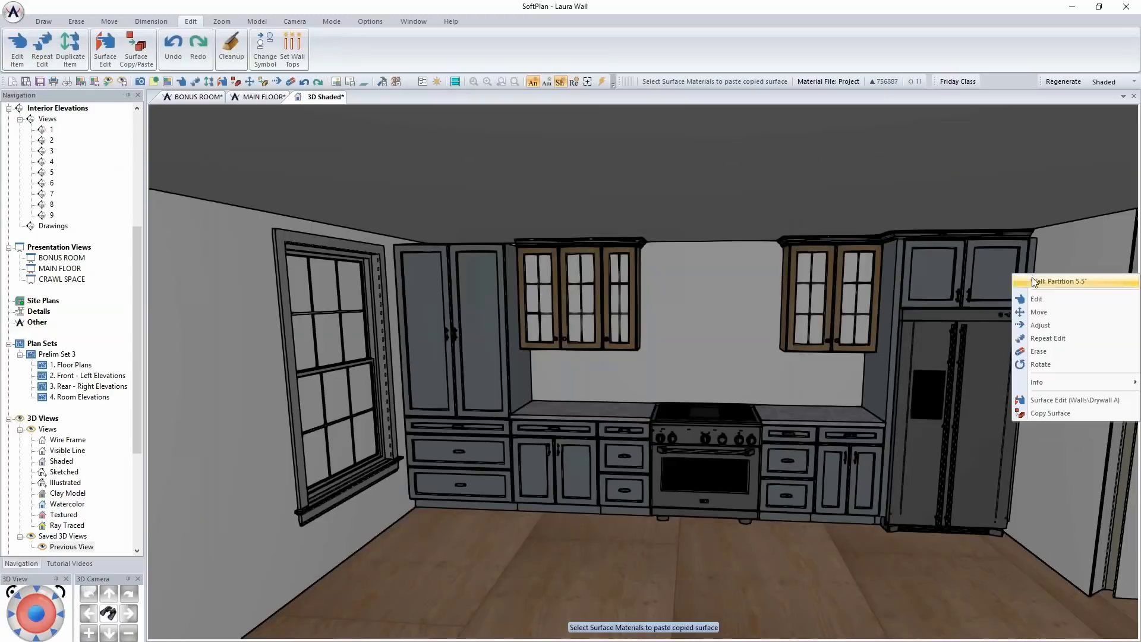
{"action": "left_click", "coordinate": [1053, 338]}
{"action": "right_click", "coordinate": [1027, 296]}
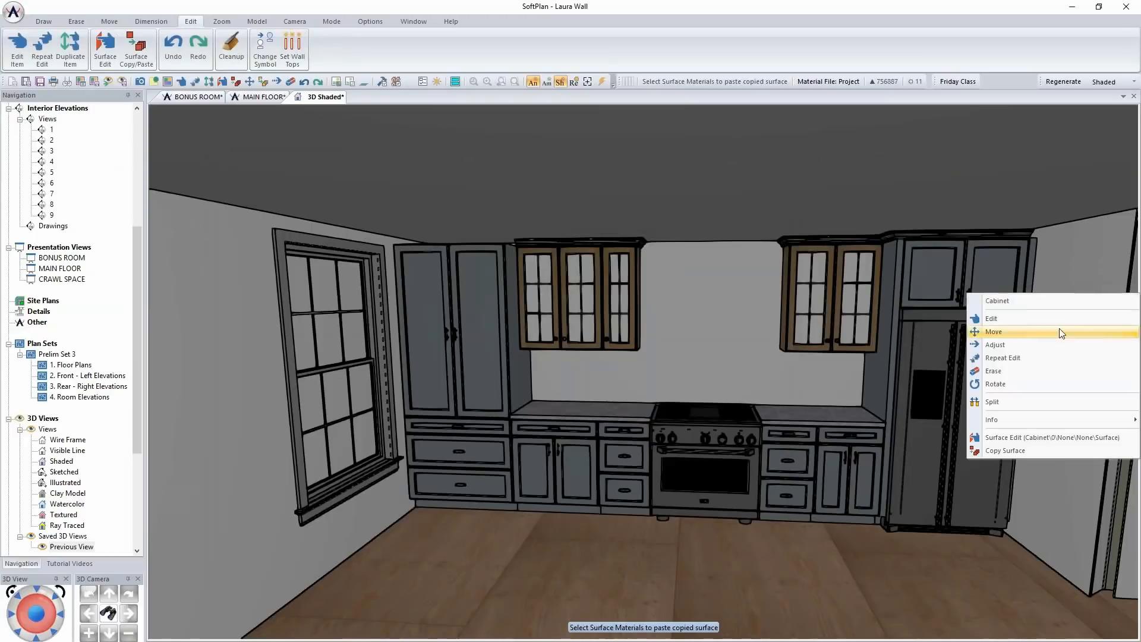
{"action": "left_click", "coordinate": [1045, 359]}
Try to repeat the crown molding edit on the tall pantry cabinet and review its accessory options
{"action": "right_click", "coordinate": [459, 280]}
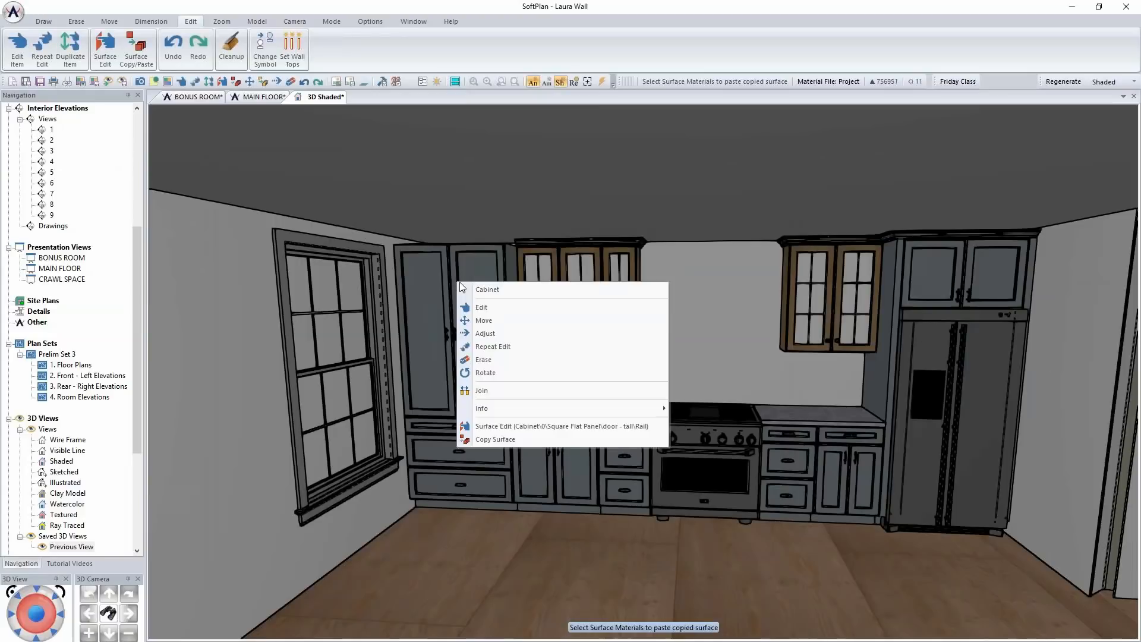
{"action": "left_click", "coordinate": [525, 347]}
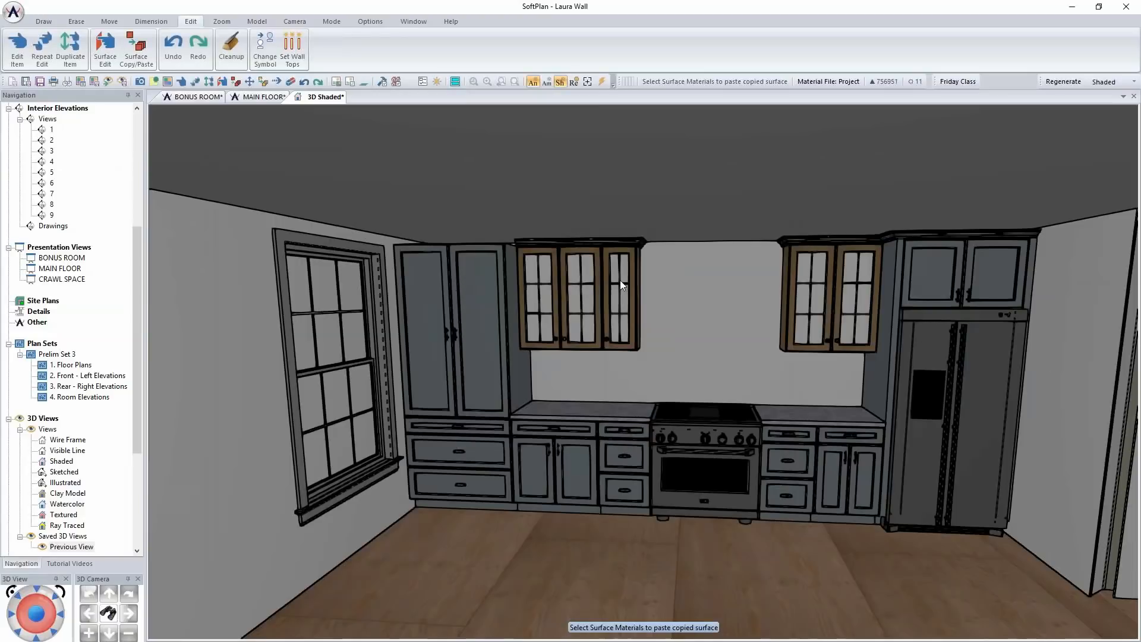
{"action": "right_click", "coordinate": [498, 268]}
{"action": "left_click", "coordinate": [534, 297]}
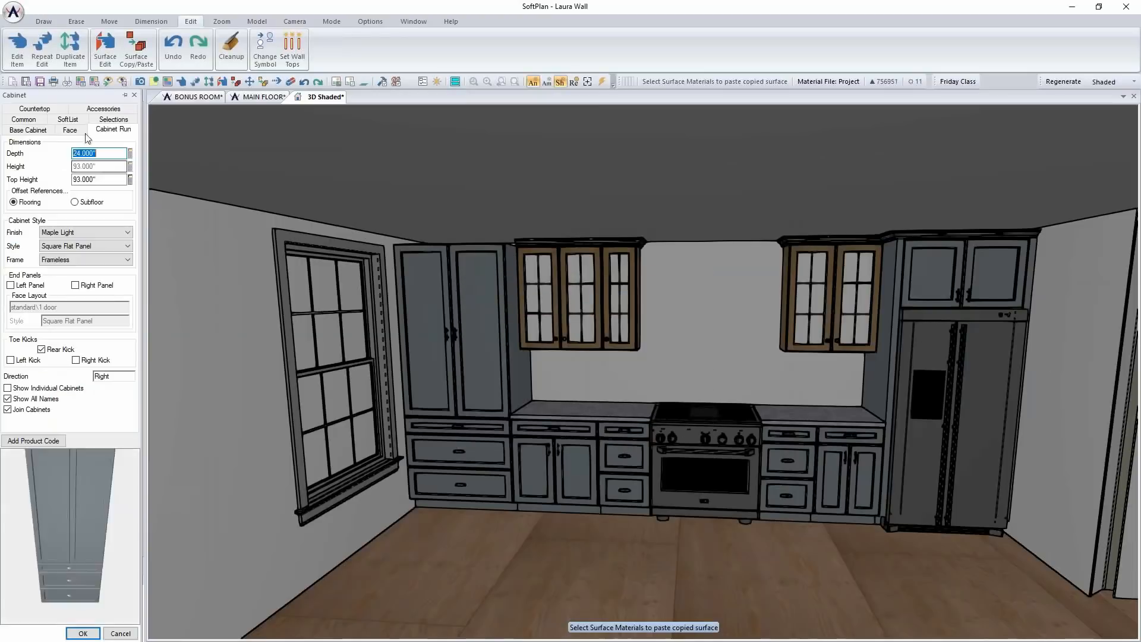
{"action": "left_click", "coordinate": [104, 129]}
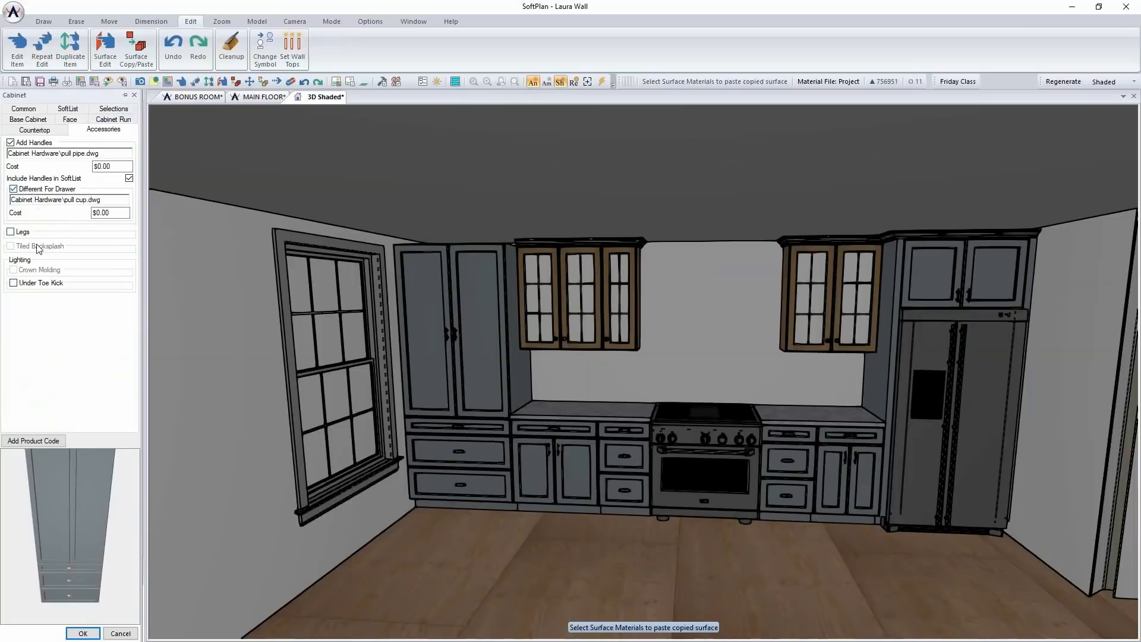
{"action": "left_click", "coordinate": [84, 634]}
Examine the kitchen wall's glass-door cabinets and crown molding in 3D from several angles
{"action": "middle_click_drag", "start_coordinate": [728, 480], "coordinate": [721, 477]}
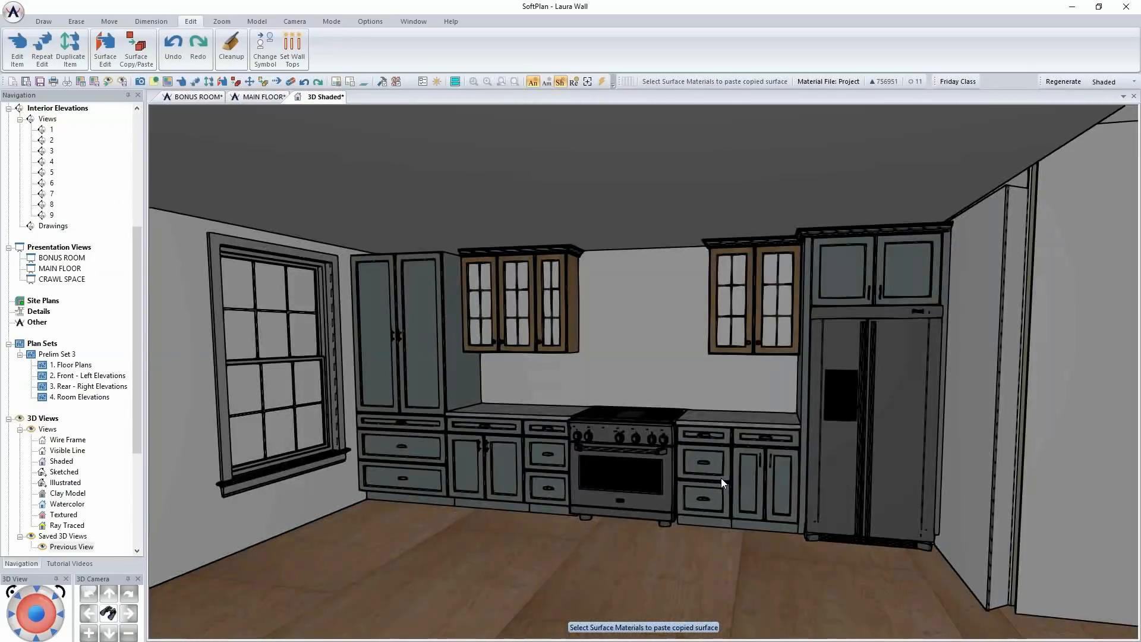
{"action": "mouse_move", "coordinate": [540, 420]}
{"action": "middle_mouse_down"}
{"action": "mouse_move", "coordinate": [554, 419]}
{"action": "mouse_move", "coordinate": [546, 427]}
{"action": "middle_mouse_up"}
{"action": "scroll", "coordinate": [547, 427], "scroll_direction": "down", "scroll_amount": 5}
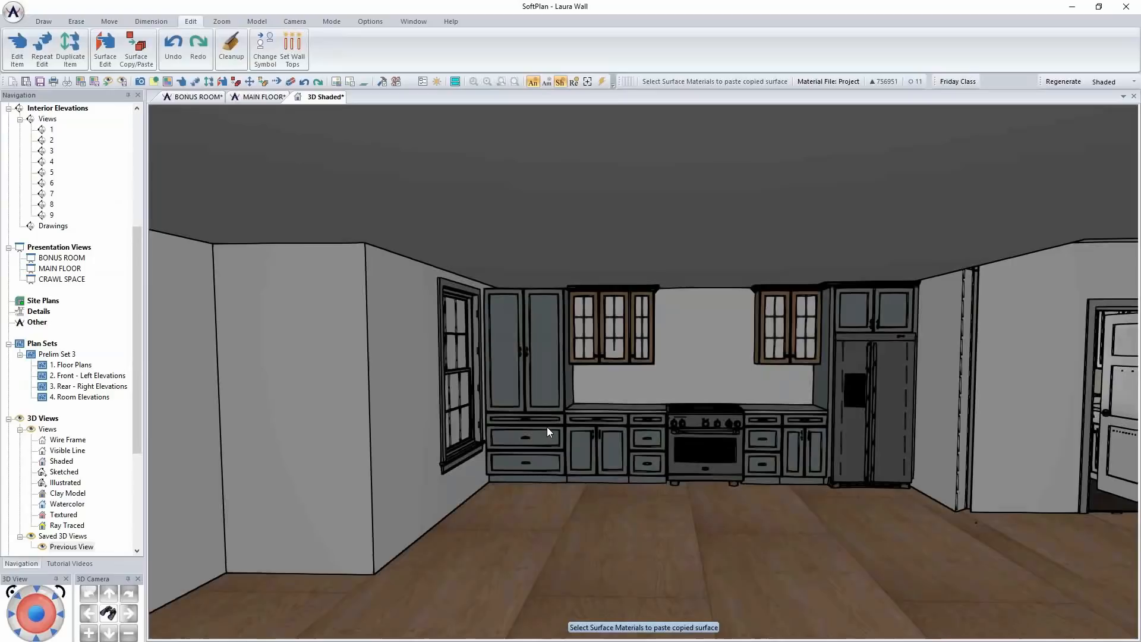
{"action": "middle_click_drag", "start_coordinate": [547, 426], "coordinate": [655, 387]}
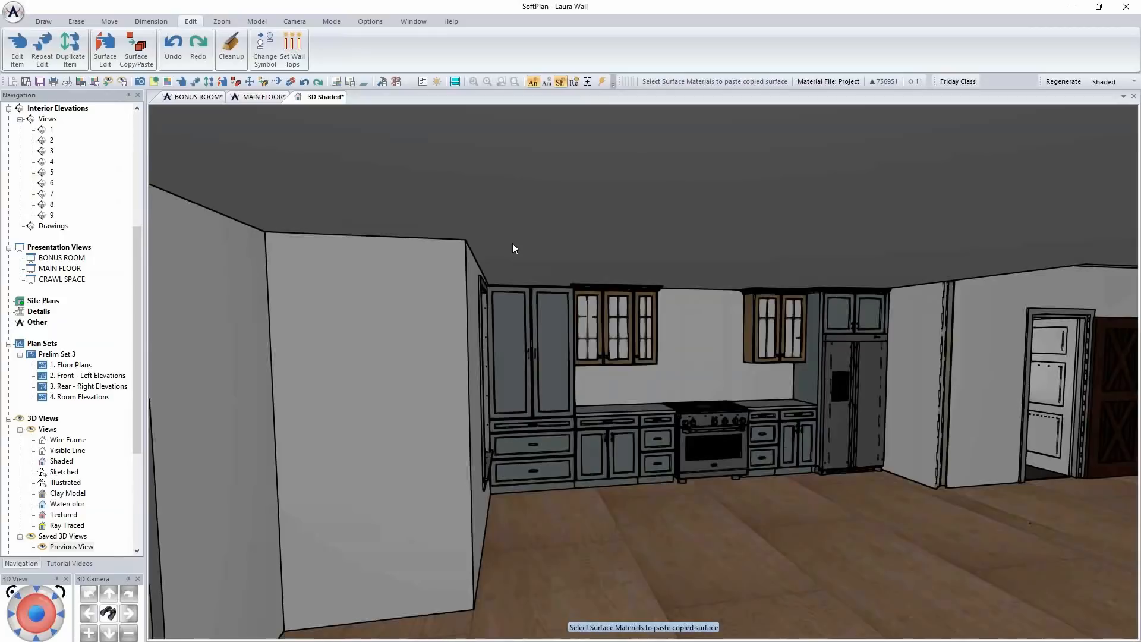
Return to the MAIN FLOOR plan, show the open area beside the kitchen wall, and save the drawing
{"action": "left_click", "coordinate": [238, 99]}
{"action": "scroll", "coordinate": [879, 448], "scroll_direction": "down", "scroll_amount": 3}
{"action": "mouse_move", "coordinate": [856, 433]}
{"action": "middle_mouse_down"}
{"action": "mouse_move", "coordinate": [738, 351]}
{"action": "mouse_move", "coordinate": [570, 339]}
{"action": "mouse_move", "coordinate": [545, 321]}
{"action": "middle_mouse_up"}
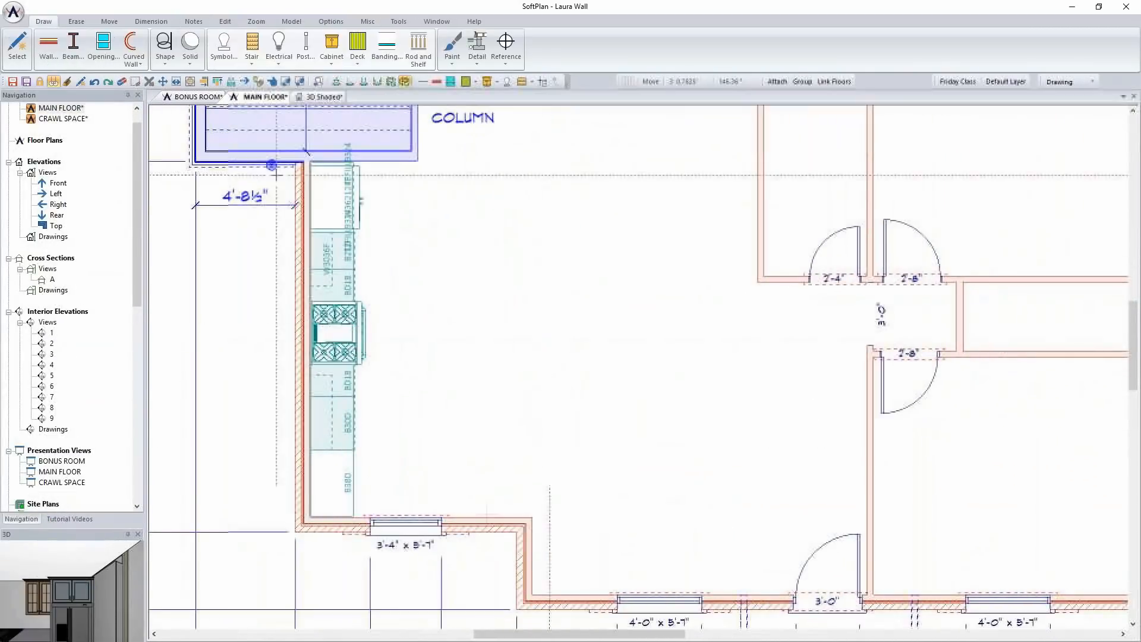
{"action": "left_click", "coordinate": [12, 82]}
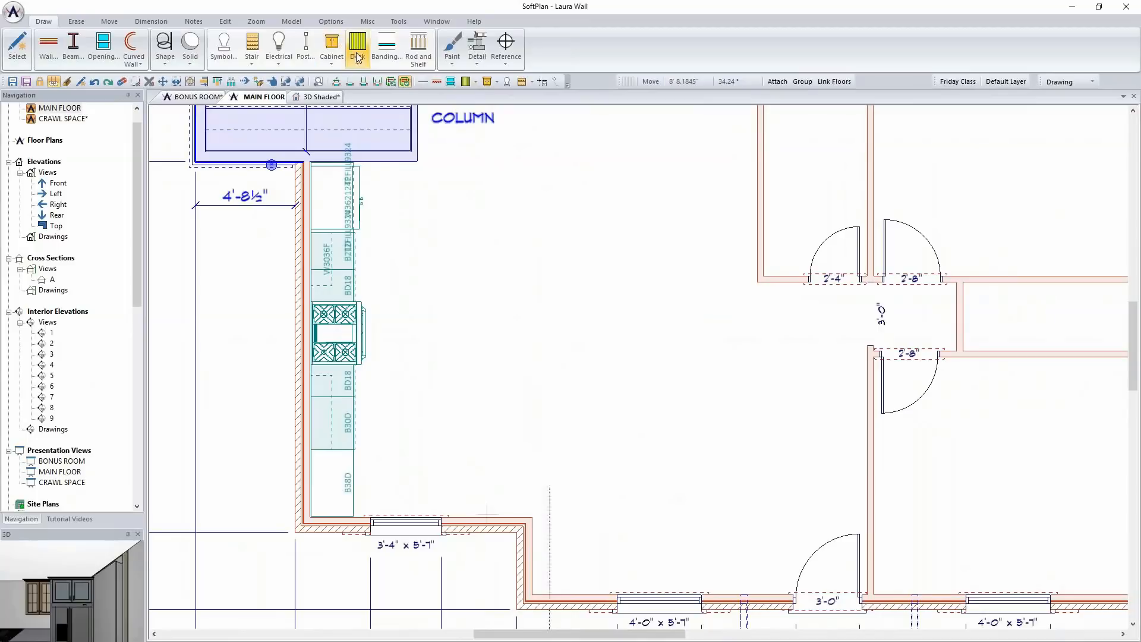
Configure a base cabinet 30 inches wide with the 2 door - 1 drawer flat face layout
{"action": "left_click", "coordinate": [332, 60]}
{"action": "left_click", "coordinate": [351, 109]}
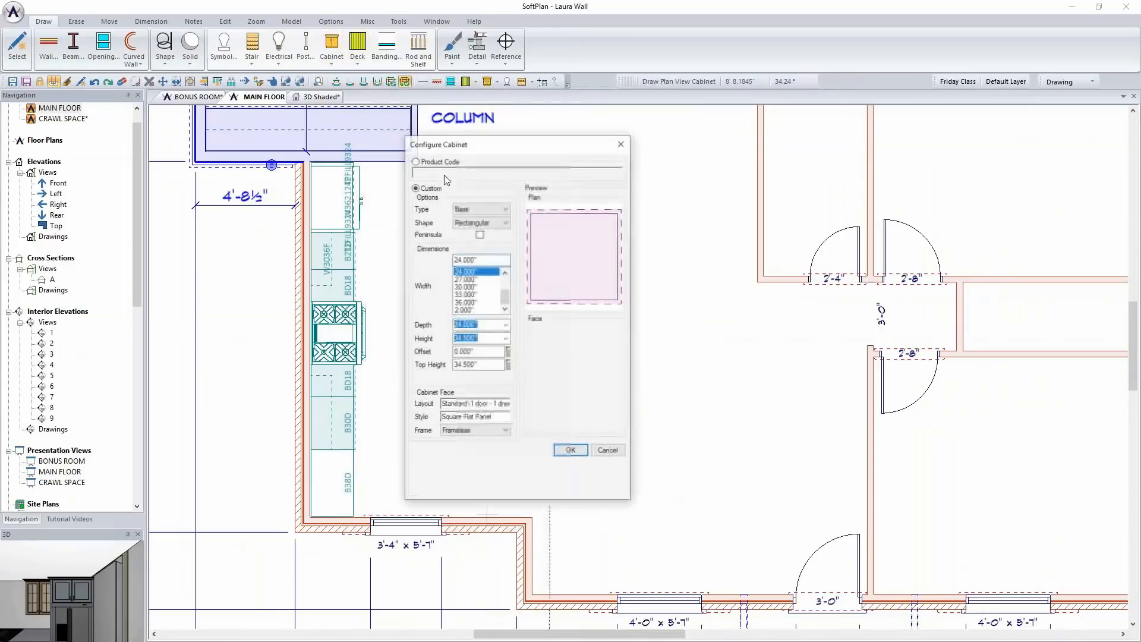
{"action": "left_click", "coordinate": [488, 303]}
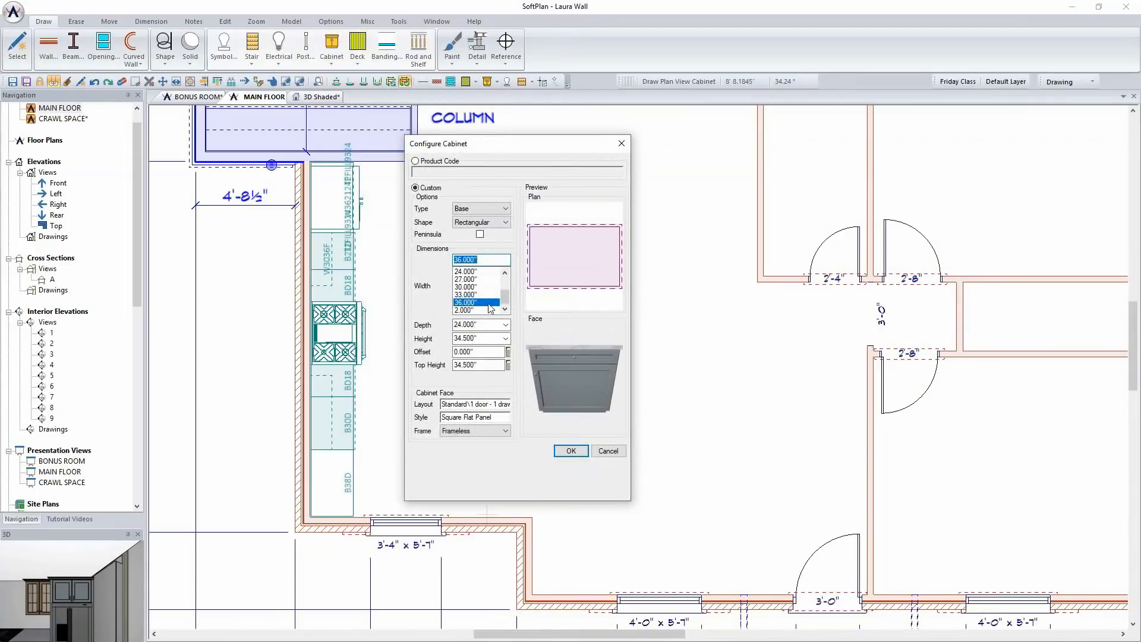
{"action": "left_click", "coordinate": [476, 288]}
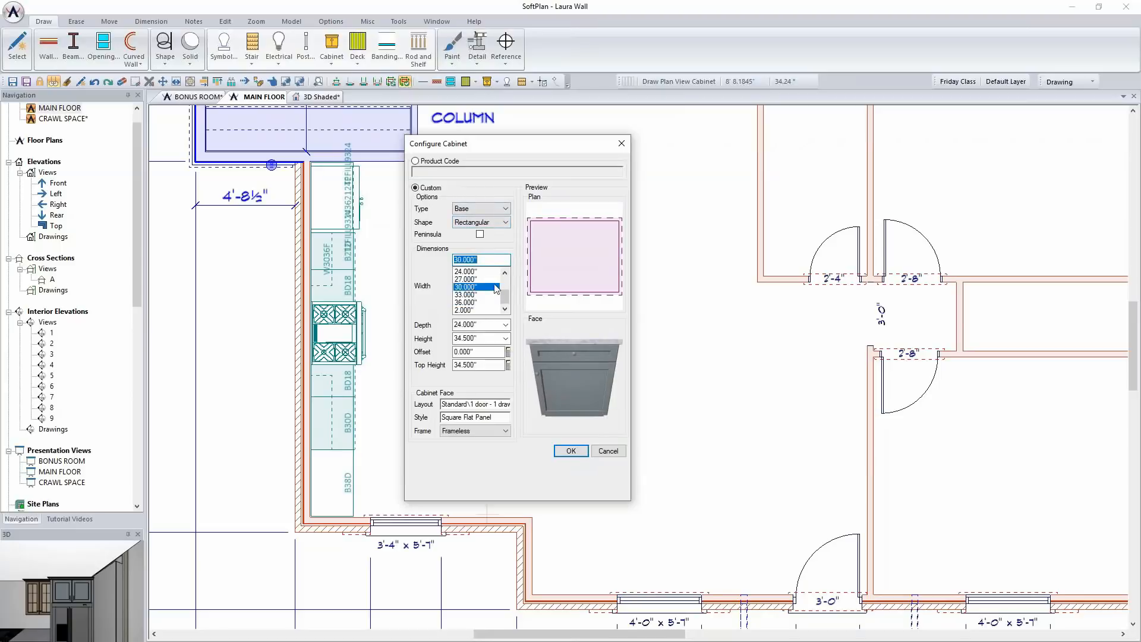
{"action": "left_click", "coordinate": [467, 406]}
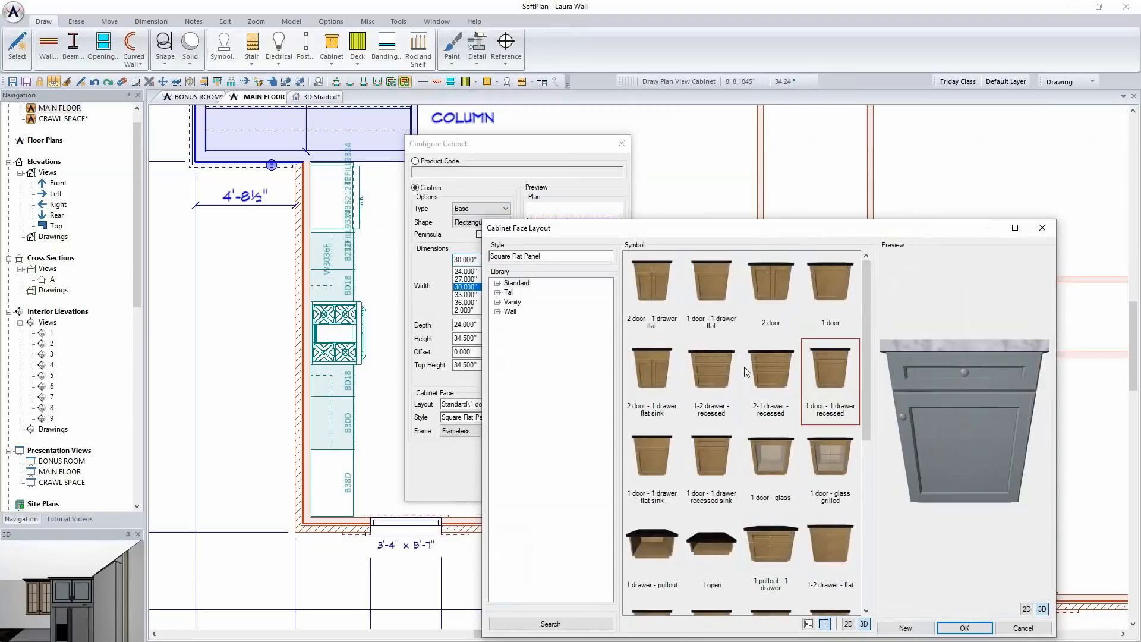
{"action": "left_click", "coordinate": [664, 272]}
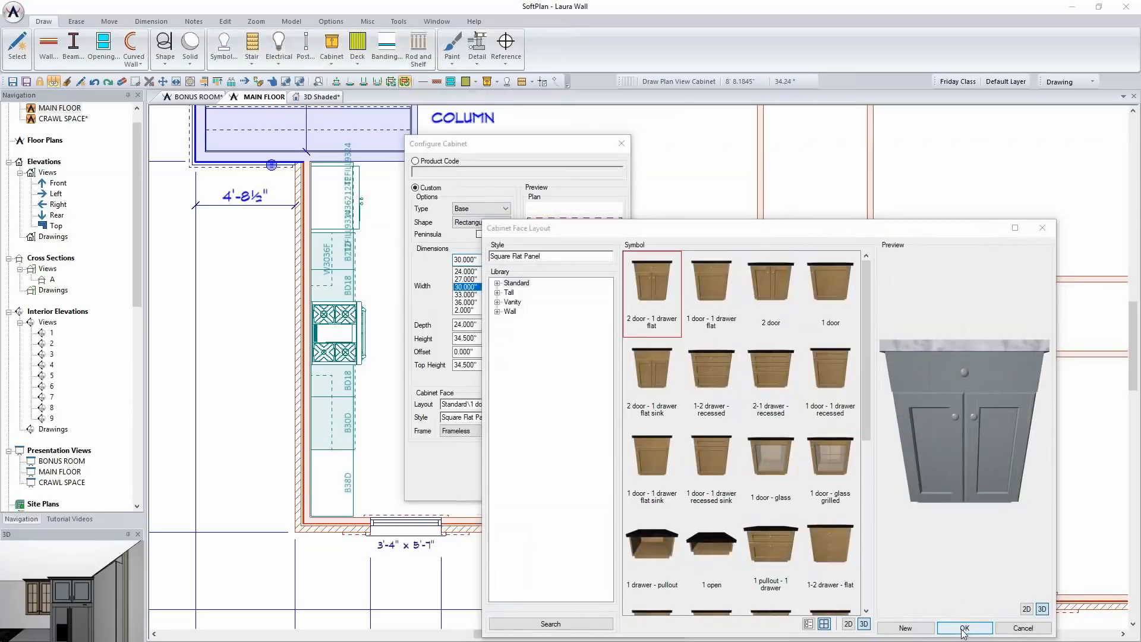
{"action": "left_click", "coordinate": [964, 628]}
Place the 30-inch base cabinet in the open floor across from the range wall, facing the range
{"action": "left_click_drag", "start_coordinate": [544, 149], "coordinate": [190, 118]}
{"action": "left_click", "coordinate": [465, 256]}
{"action": "left_click", "coordinate": [454, 257]}
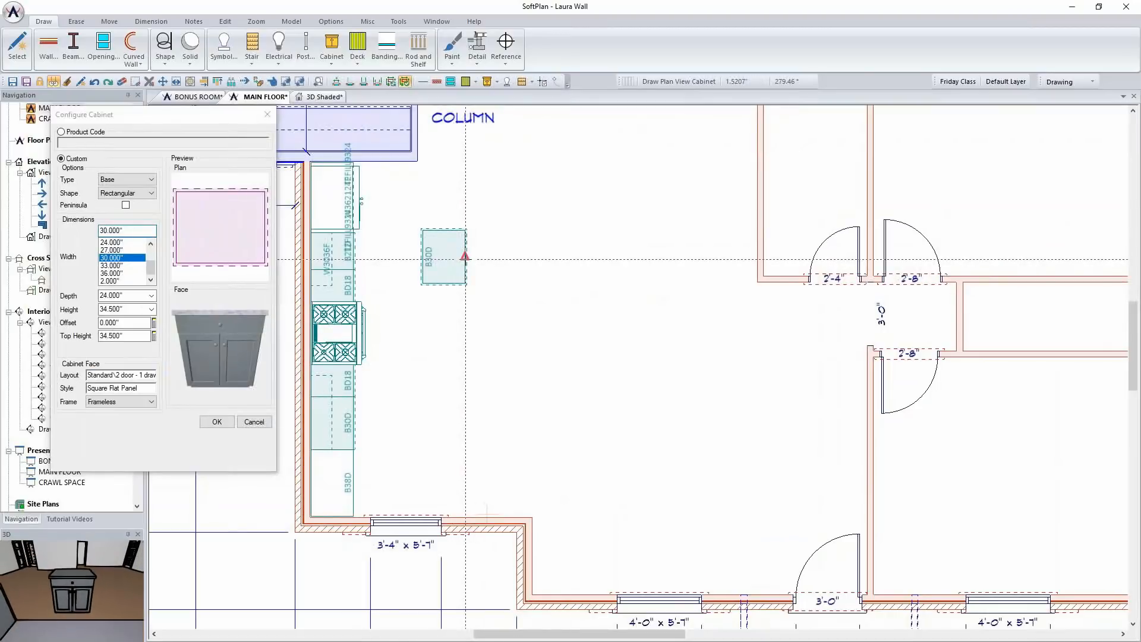
Extend the island row below the 30-inch cabinet with a 39-inch and a 24-inch base cabinet
{"action": "left_click", "coordinate": [129, 272]}
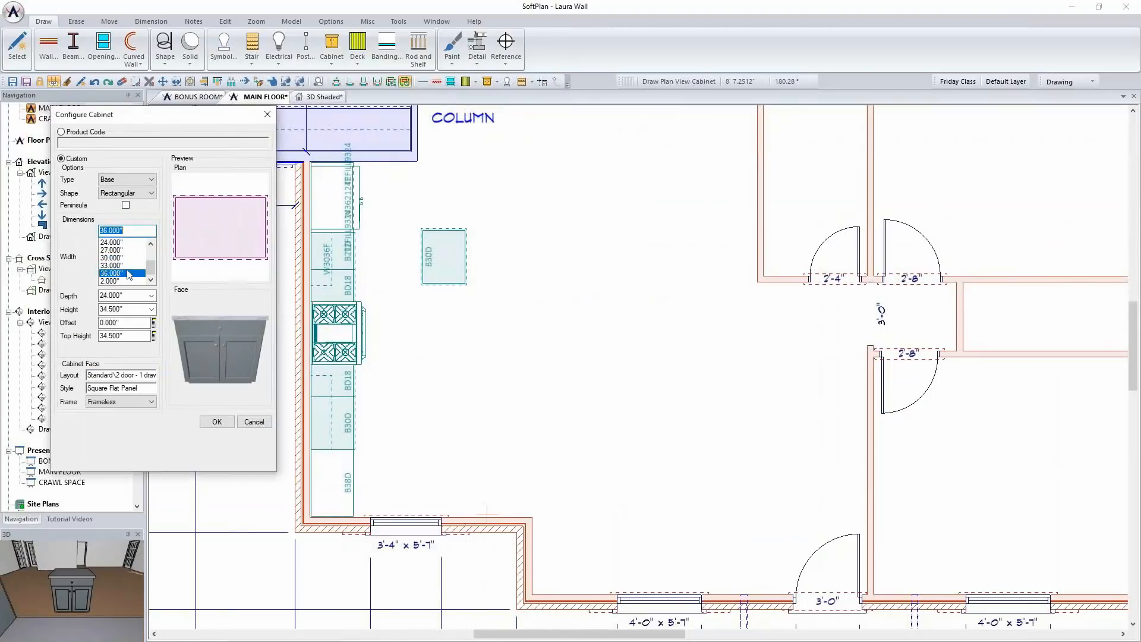
{"action": "type", "text": "39"}
{"action": "key", "text": "Tab"}
{"action": "left_click", "coordinate": [465, 316]}
{"action": "left_click", "coordinate": [438, 316]}
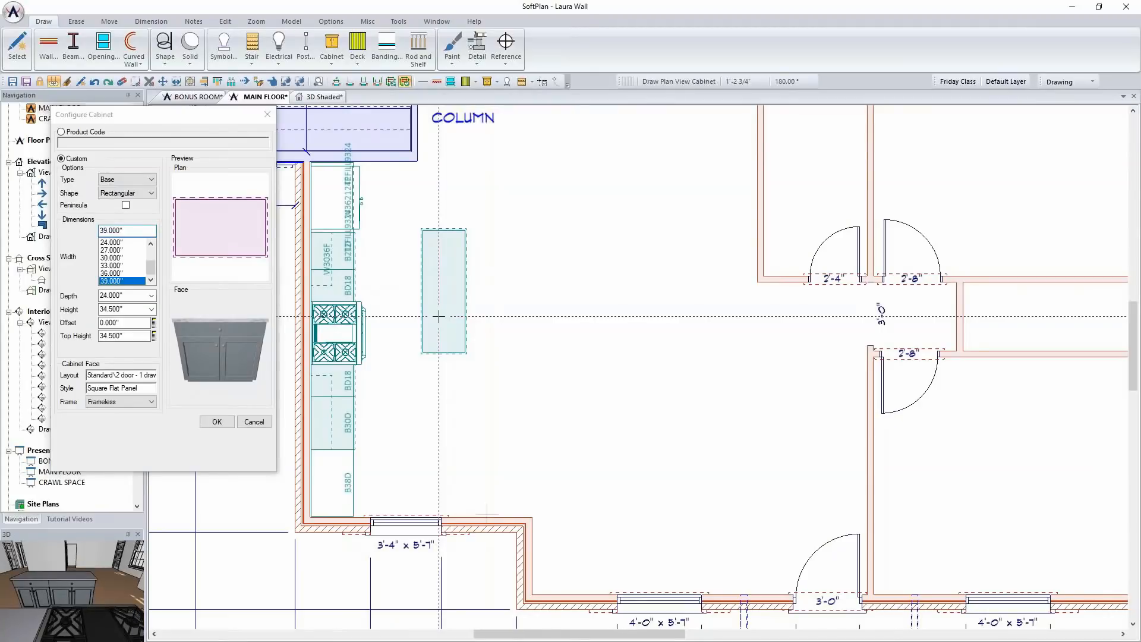
{"action": "left_click", "coordinate": [111, 242]}
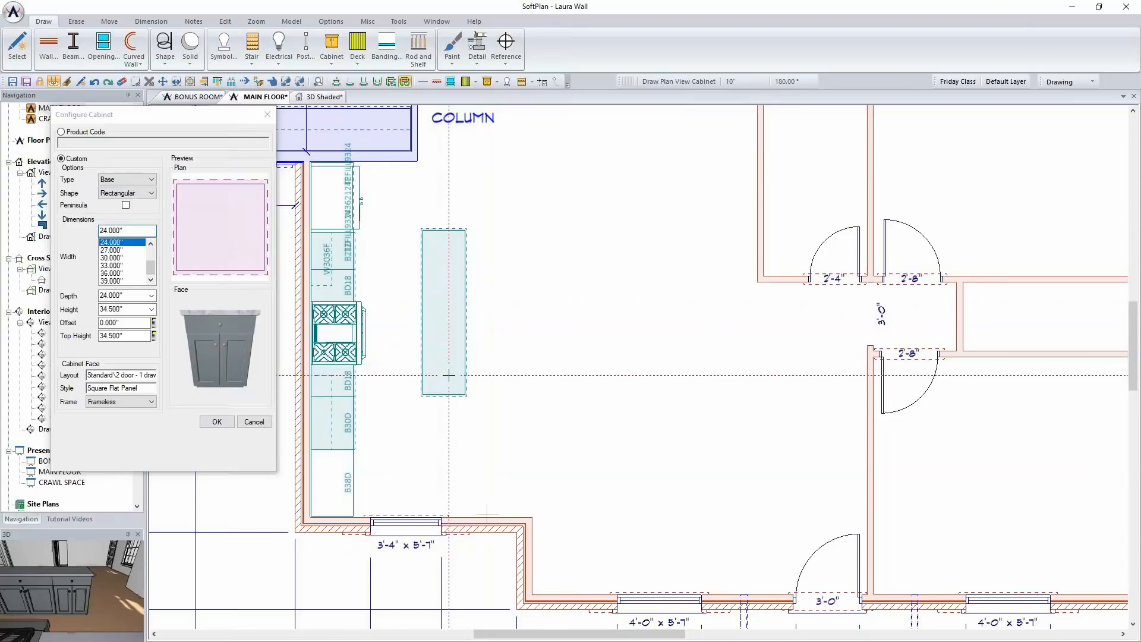
Place matching 24-, 39- and 30-inch base cabinets back to back along the island's far side
{"action": "left_click", "coordinate": [476, 374]}
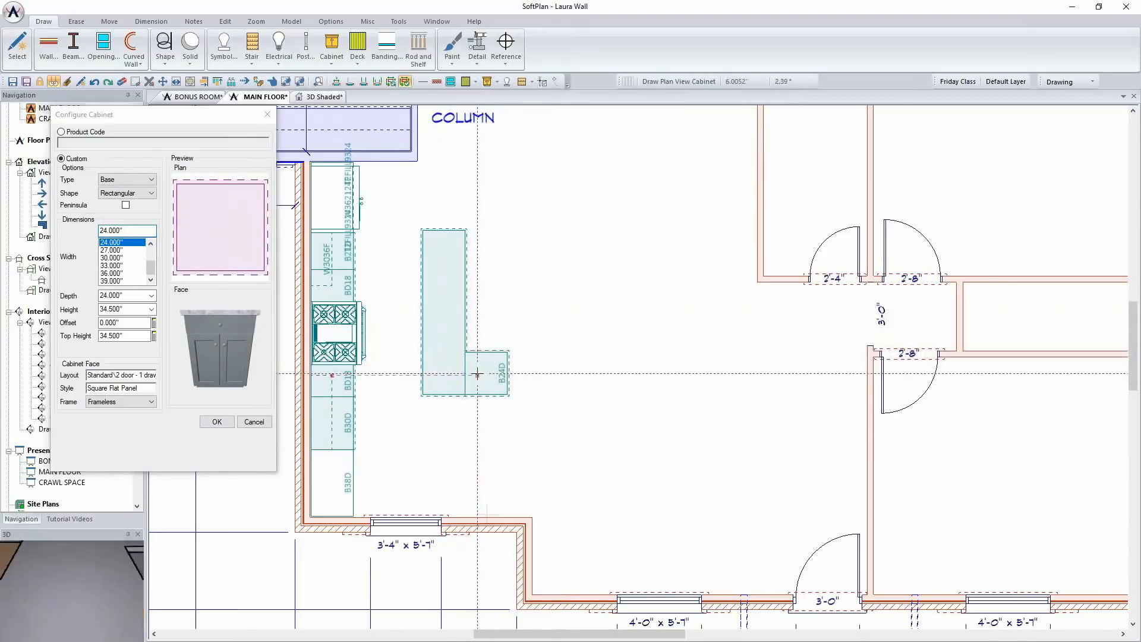
{"action": "right_click", "coordinate": [449, 302]}
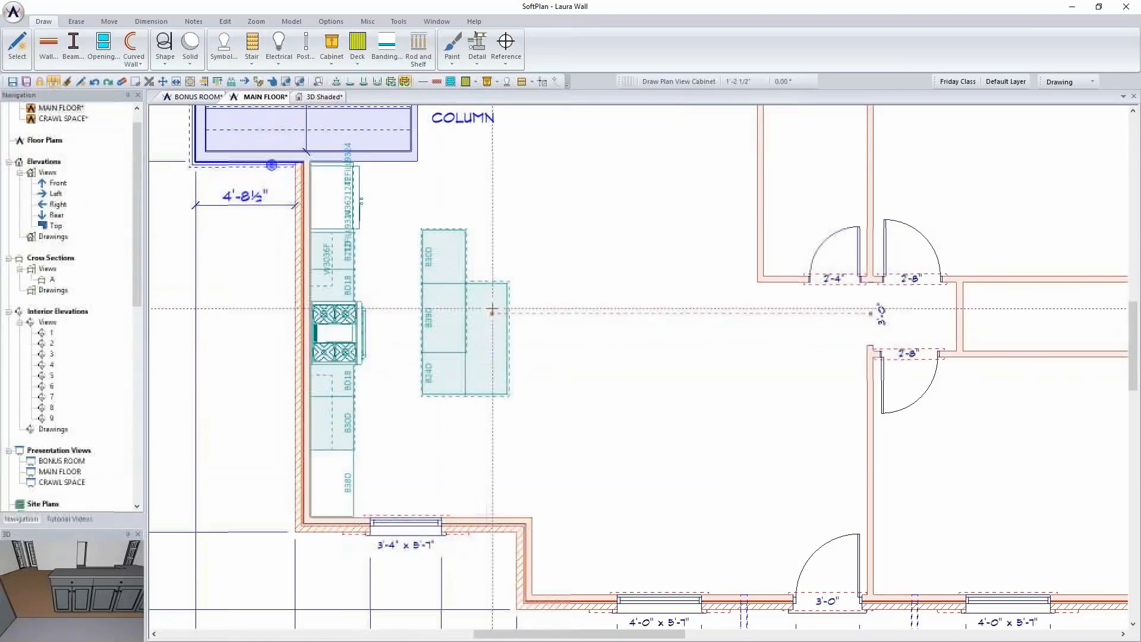
{"action": "right_click", "coordinate": [441, 253]}
{"action": "left_click", "coordinate": [480, 257]}
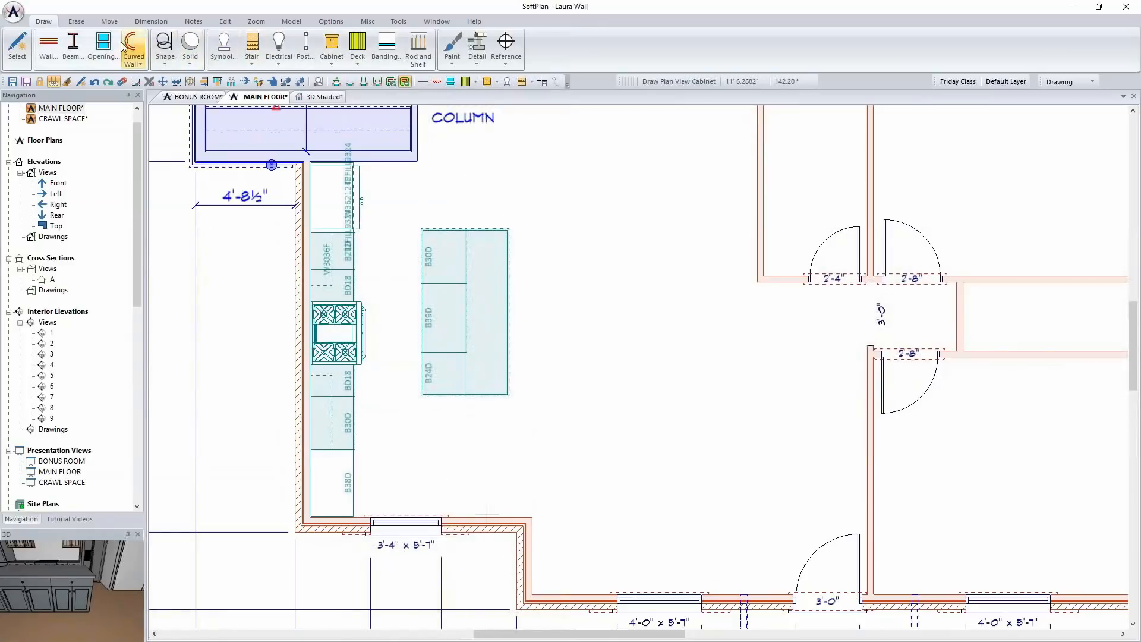
Browse the base cabinet face layouts, including 1 open and the Specialty SoftPlan+ library, without adding a cabinet
{"action": "left_click", "coordinate": [332, 53]}
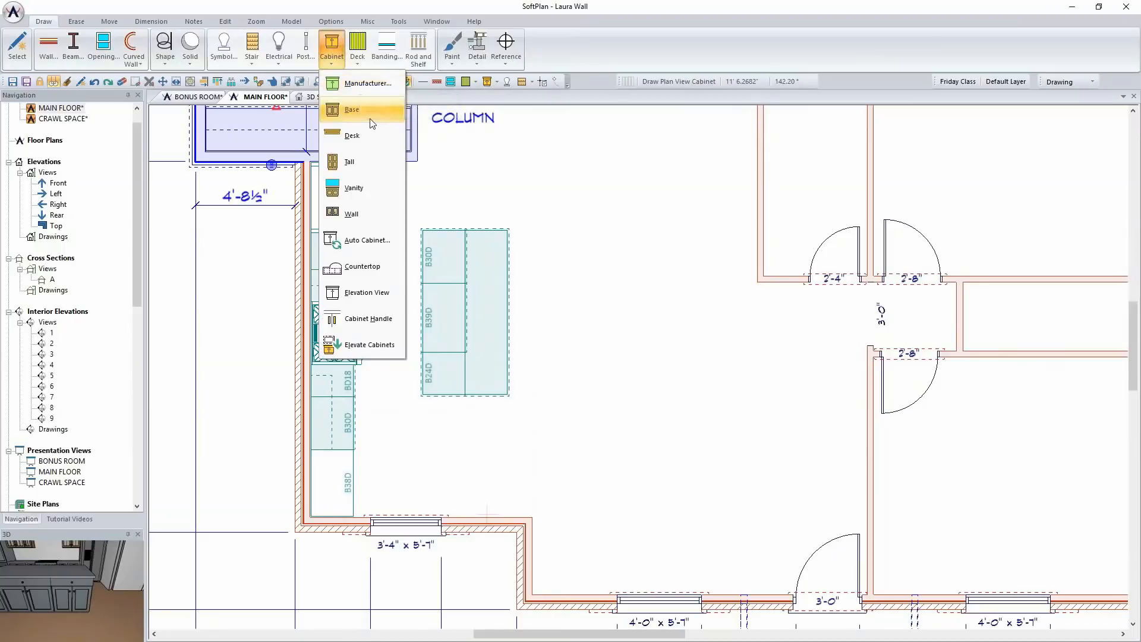
{"action": "left_click", "coordinate": [352, 110]}
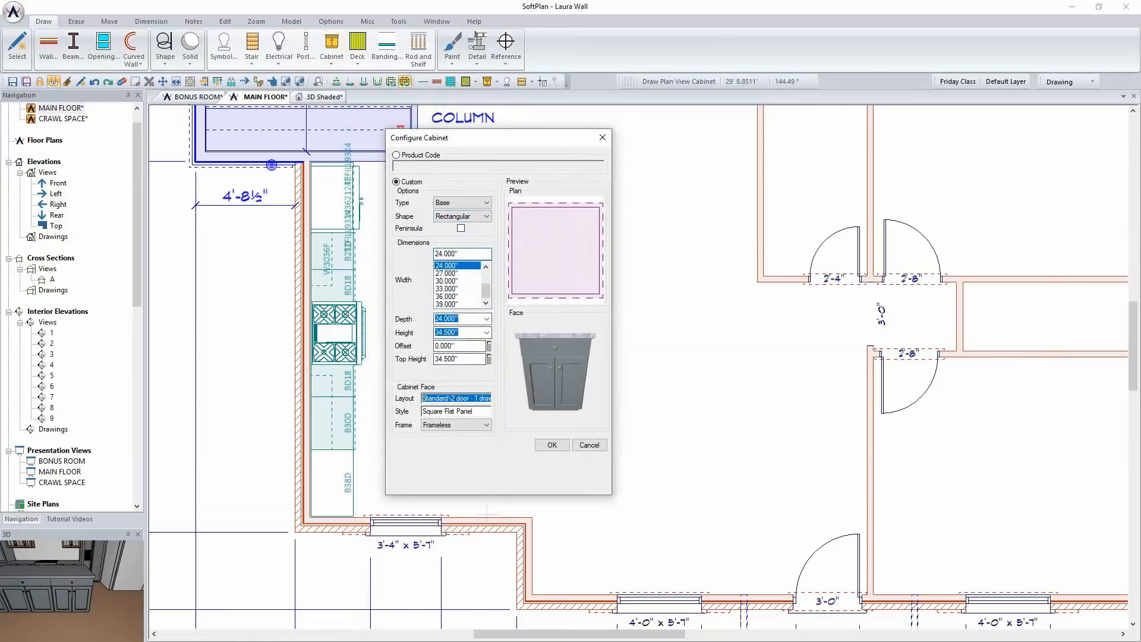
{"action": "left_click", "coordinate": [460, 402]}
{"action": "scroll", "coordinate": [717, 422], "scroll_direction": "down", "scroll_amount": 1}
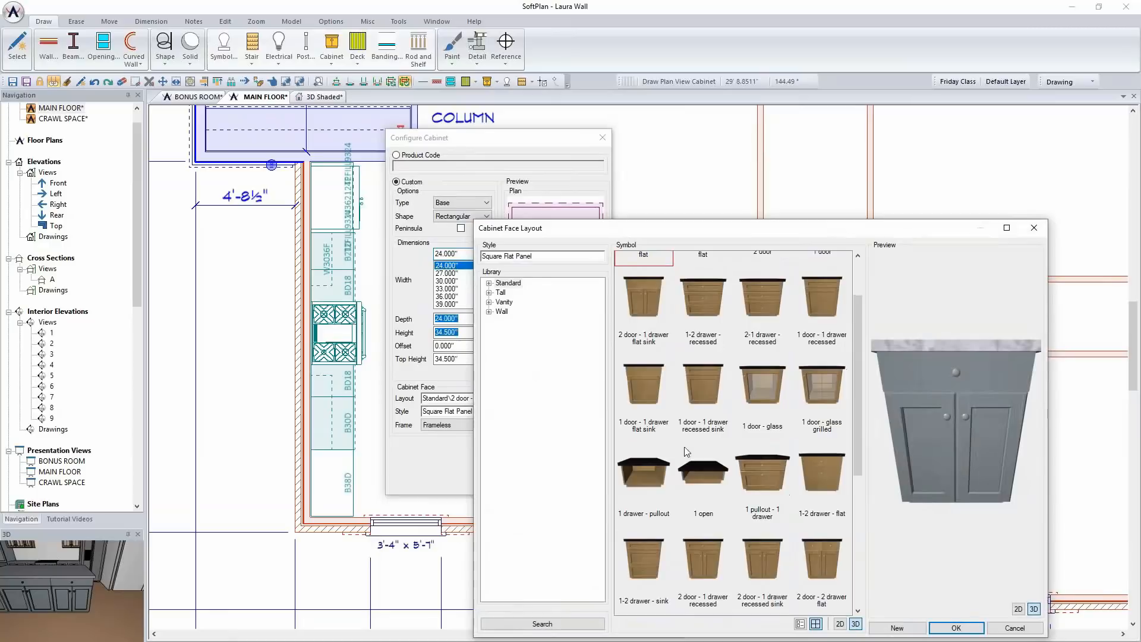
{"action": "left_click", "coordinate": [643, 484]}
{"action": "left_click", "coordinate": [722, 485]}
{"action": "scroll", "coordinate": [767, 493], "scroll_direction": "down", "scroll_amount": 3}
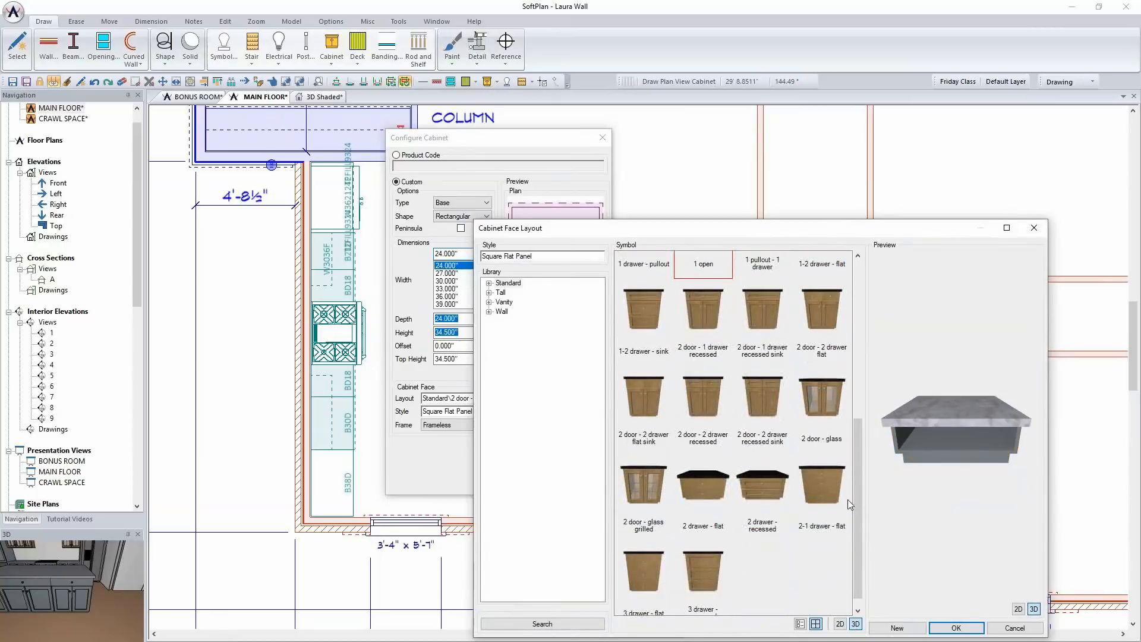
{"action": "scroll", "coordinate": [731, 414], "scroll_direction": "up", "scroll_amount": 3}
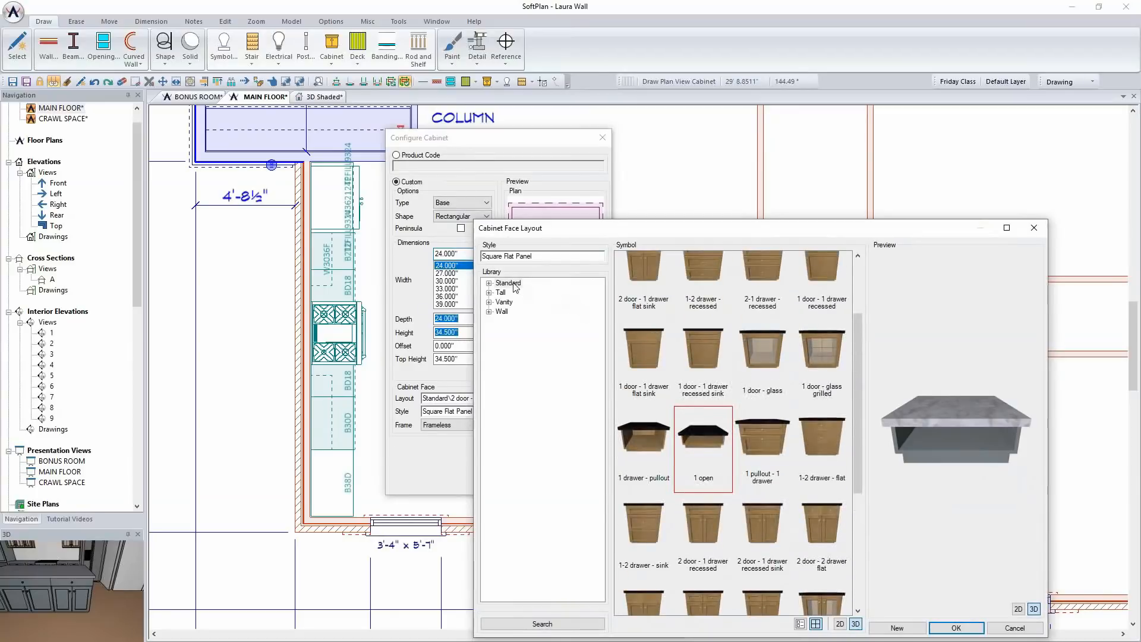
{"action": "left_click", "coordinate": [538, 302]}
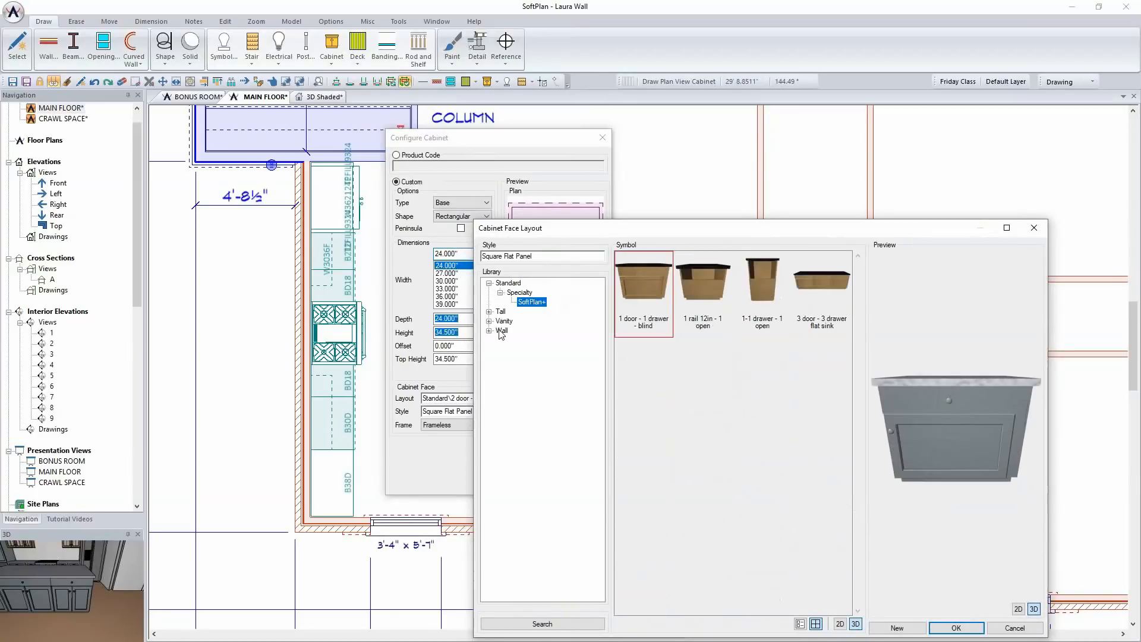
{"action": "left_click", "coordinate": [1015, 628]}
{"action": "left_click", "coordinate": [603, 138]}
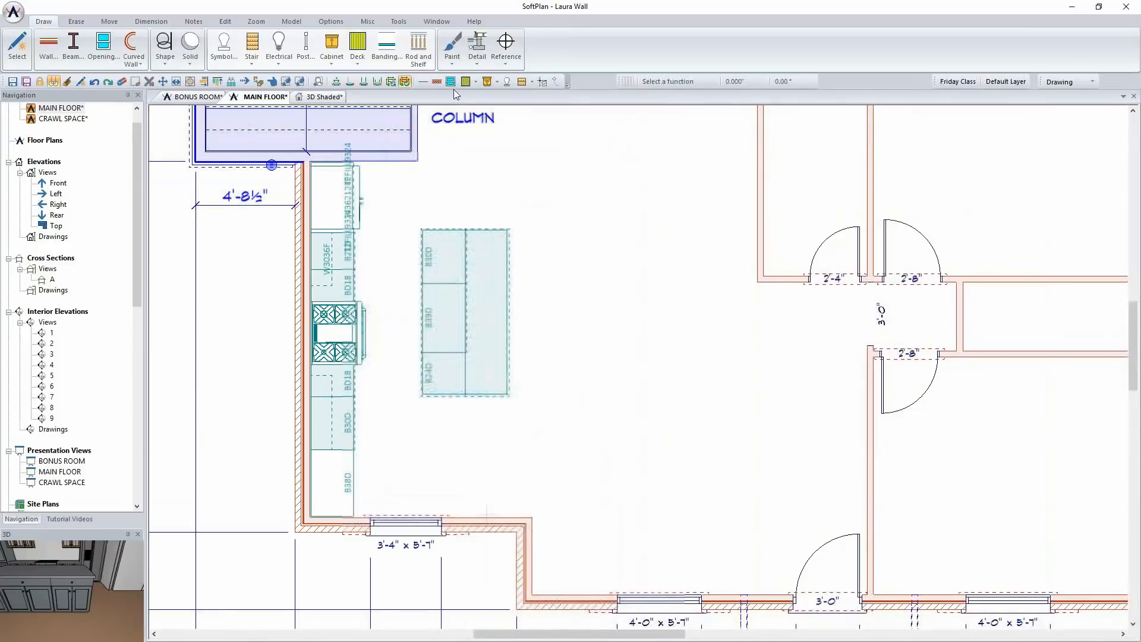
Browse the manufacturer cabinet library, previewing the Aristokraft tall cabinets OC3396 and OCD30, and cancel
{"action": "left_click", "coordinate": [332, 50]}
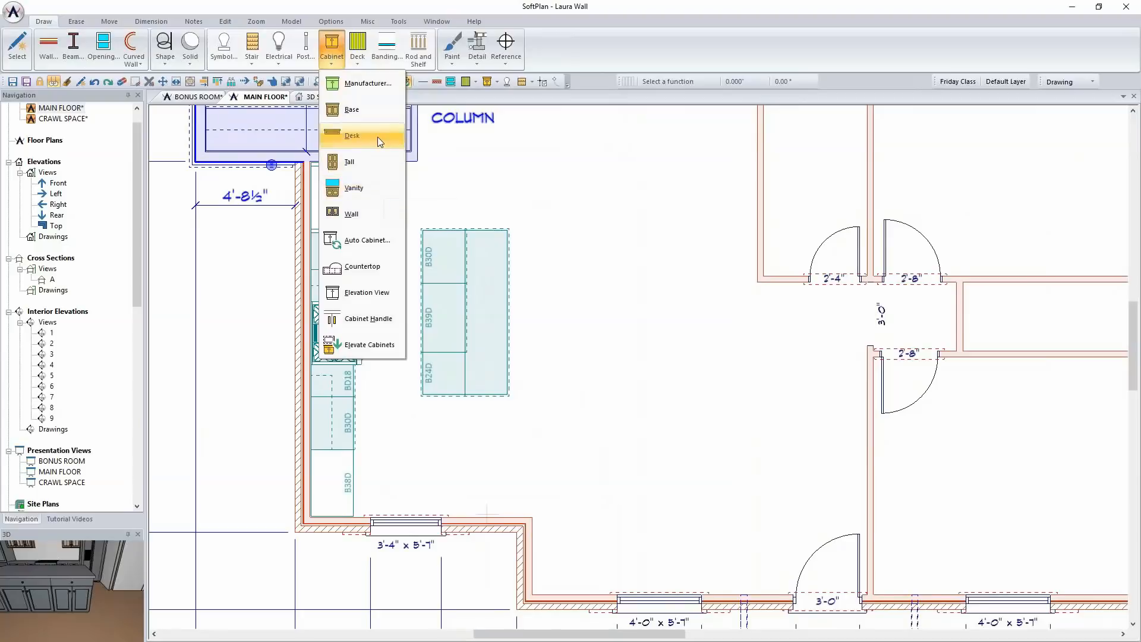
{"action": "left_click", "coordinate": [367, 84]}
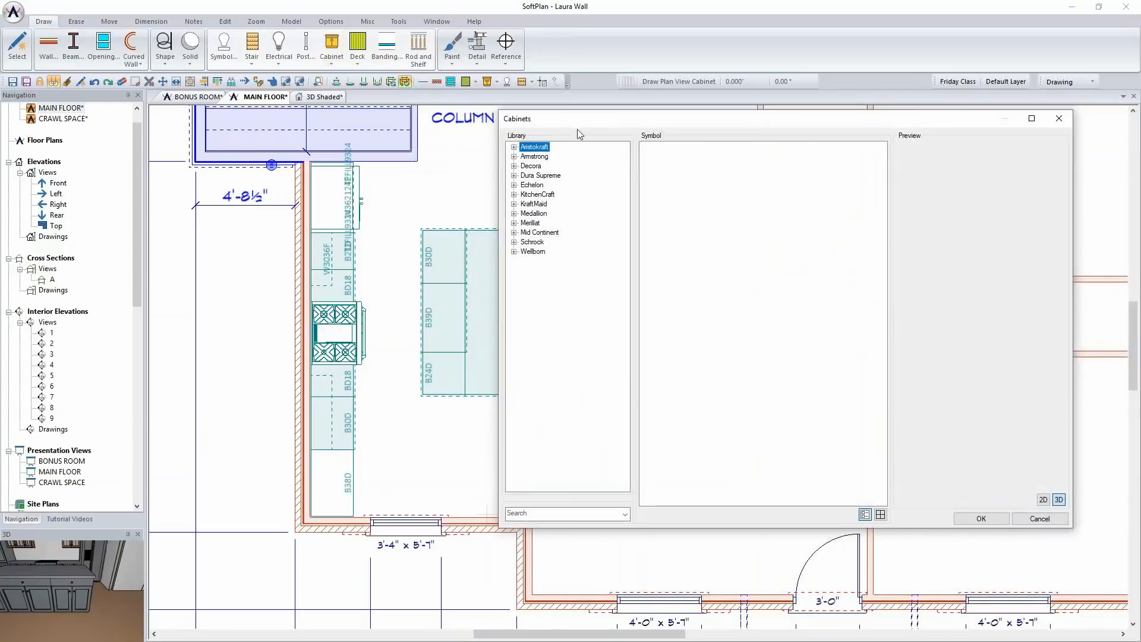
{"action": "left_click", "coordinate": [537, 166]}
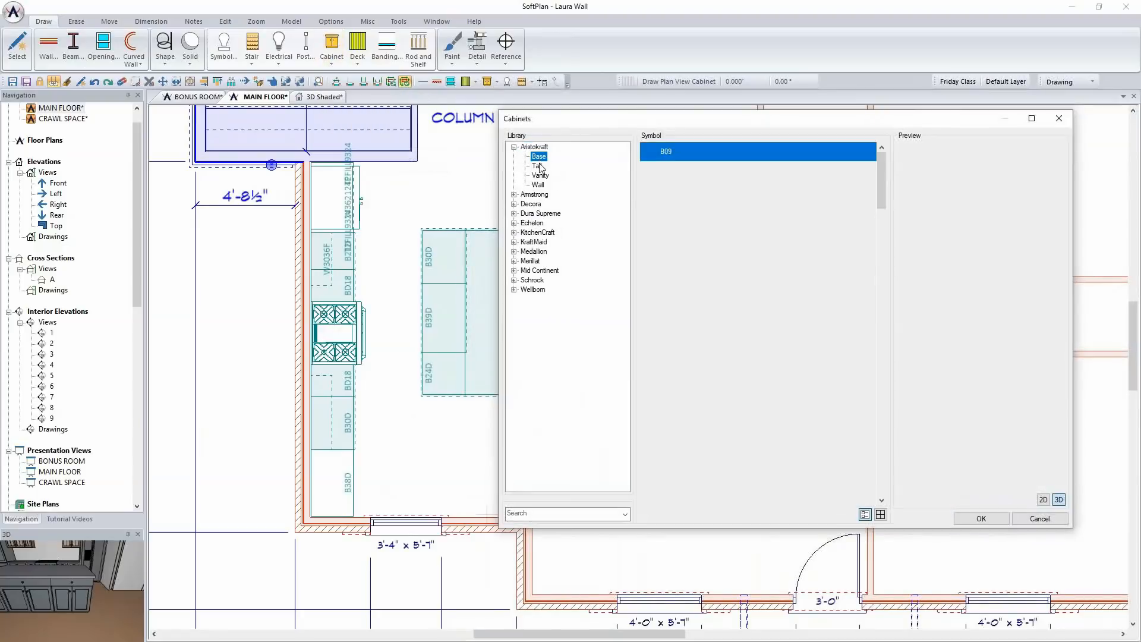
{"action": "left_click", "coordinate": [683, 246]}
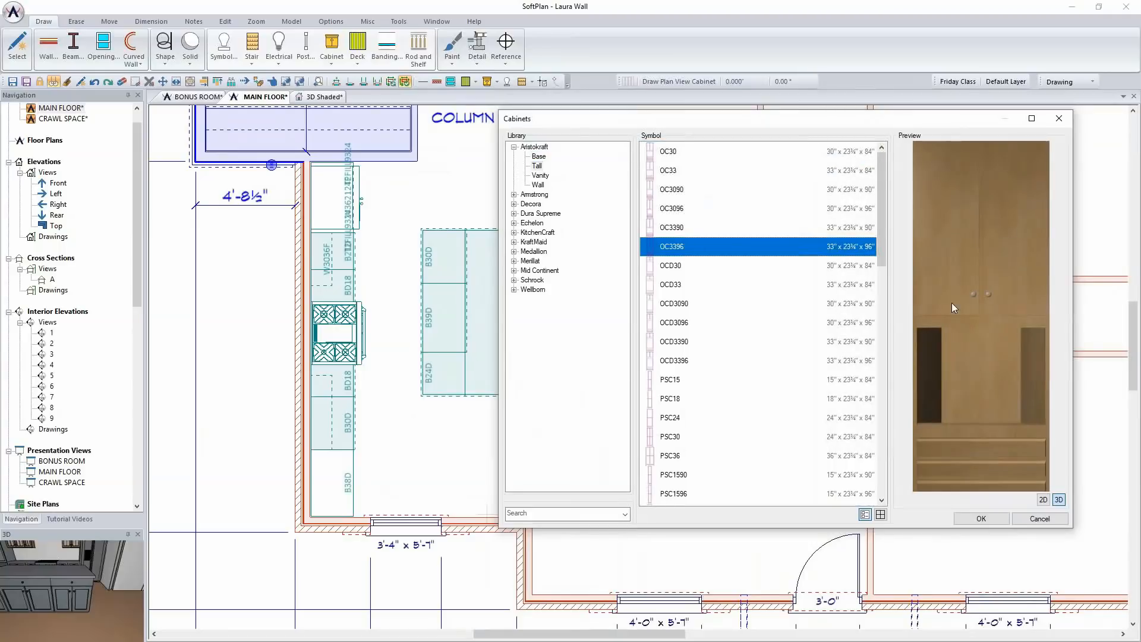
{"action": "left_click", "coordinate": [681, 266]}
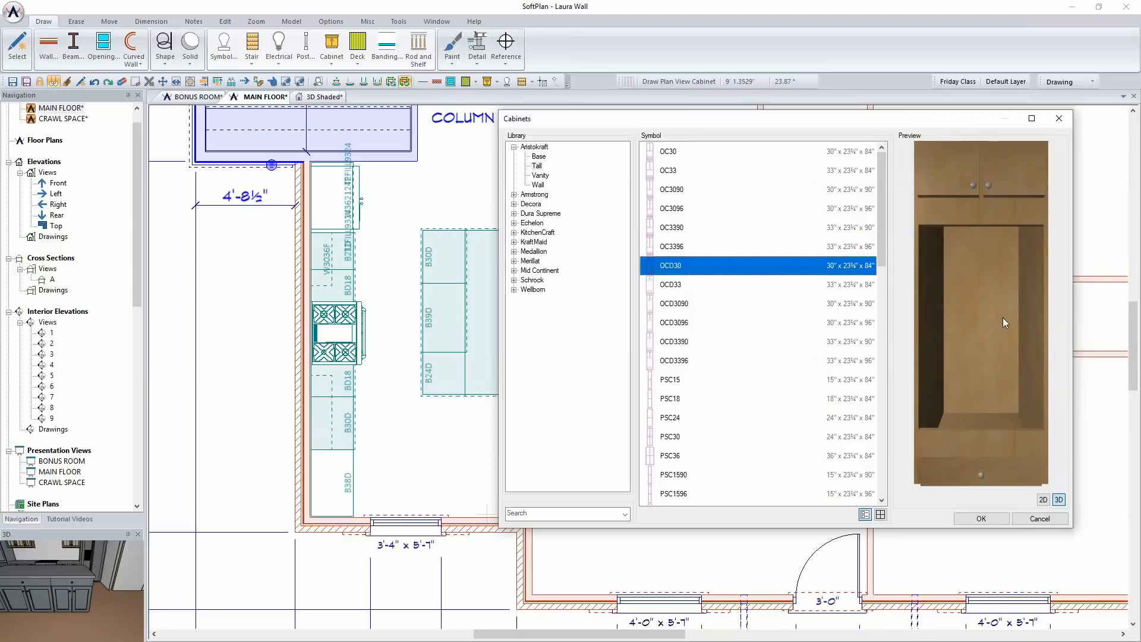
{"action": "left_click", "coordinate": [1050, 519]}
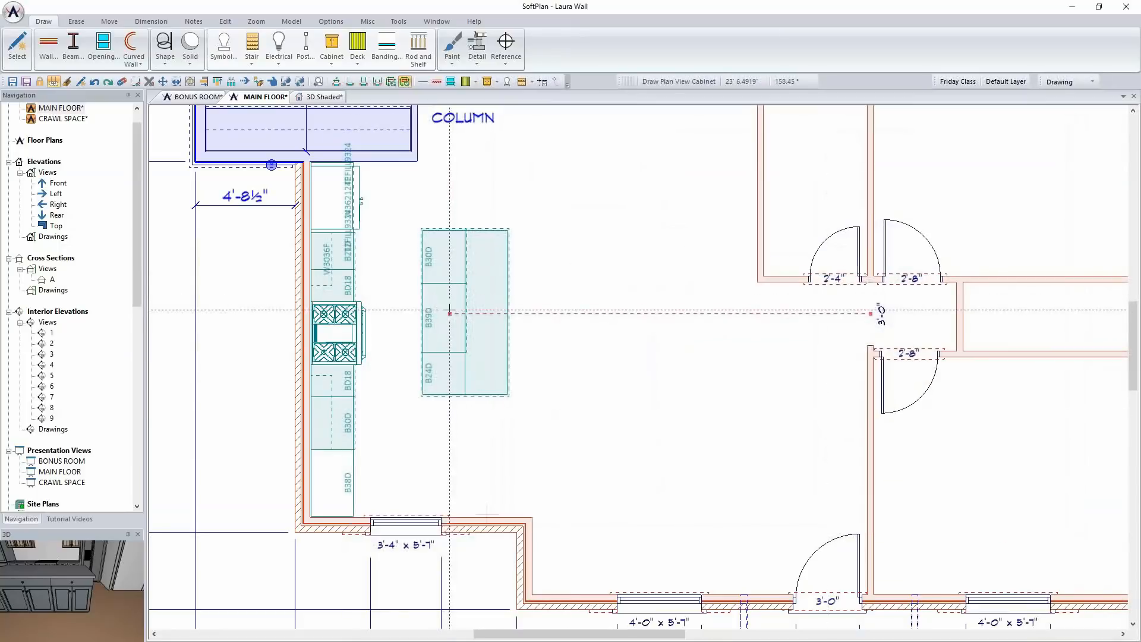
Review the properties of the island's 39-inch base cabinet facing the range and close them
{"action": "right_click", "coordinate": [443, 314]}
{"action": "left_click", "coordinate": [476, 336]}
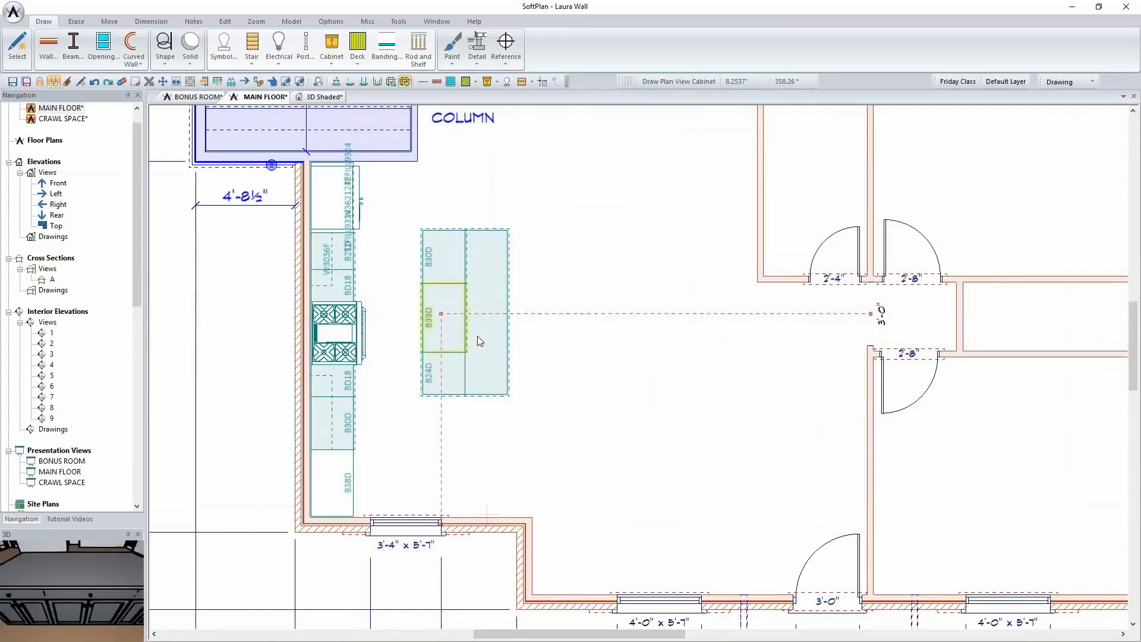
{"action": "right_click", "coordinate": [594, 258]}
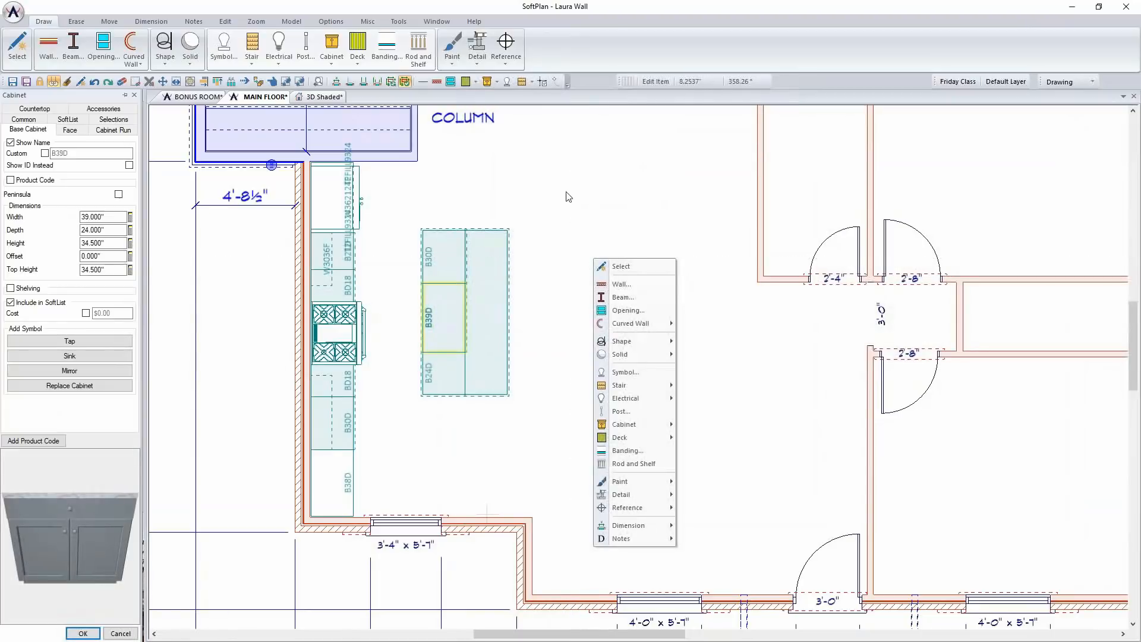
{"action": "left_click", "coordinate": [567, 193]}
{"action": "left_click", "coordinate": [570, 195]}
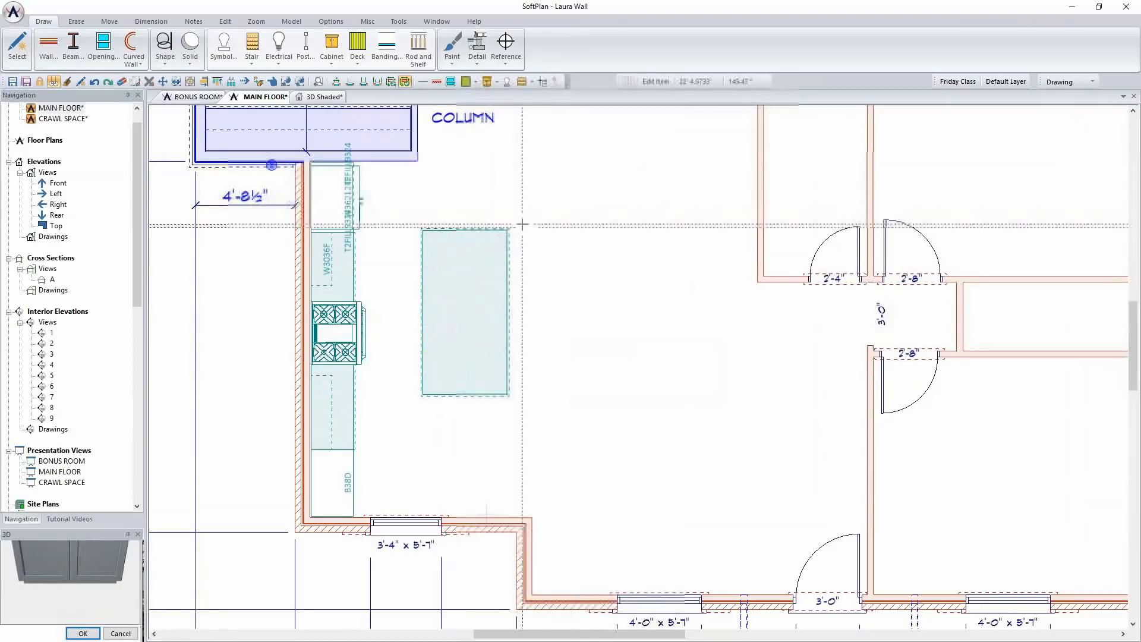
Dimension the aisle between the wall cabinets and the island, and set it to 3'-6" by moving the island away
{"action": "left_click", "coordinate": [150, 21]}
{"action": "left_click", "coordinate": [22, 47]}
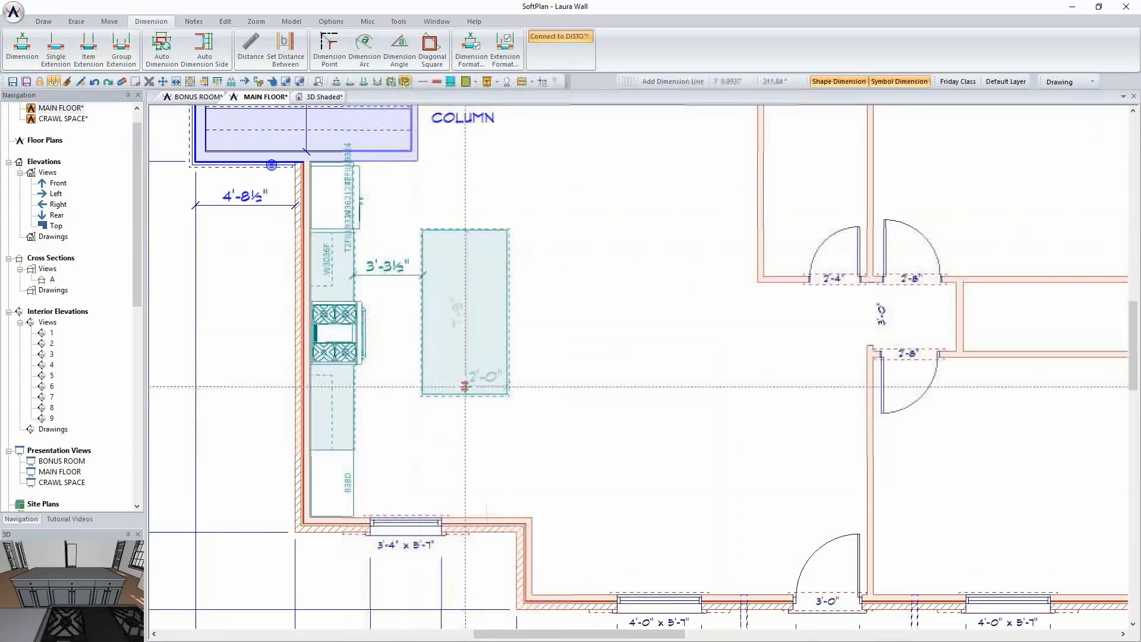
{"action": "right_click", "coordinate": [385, 274]}
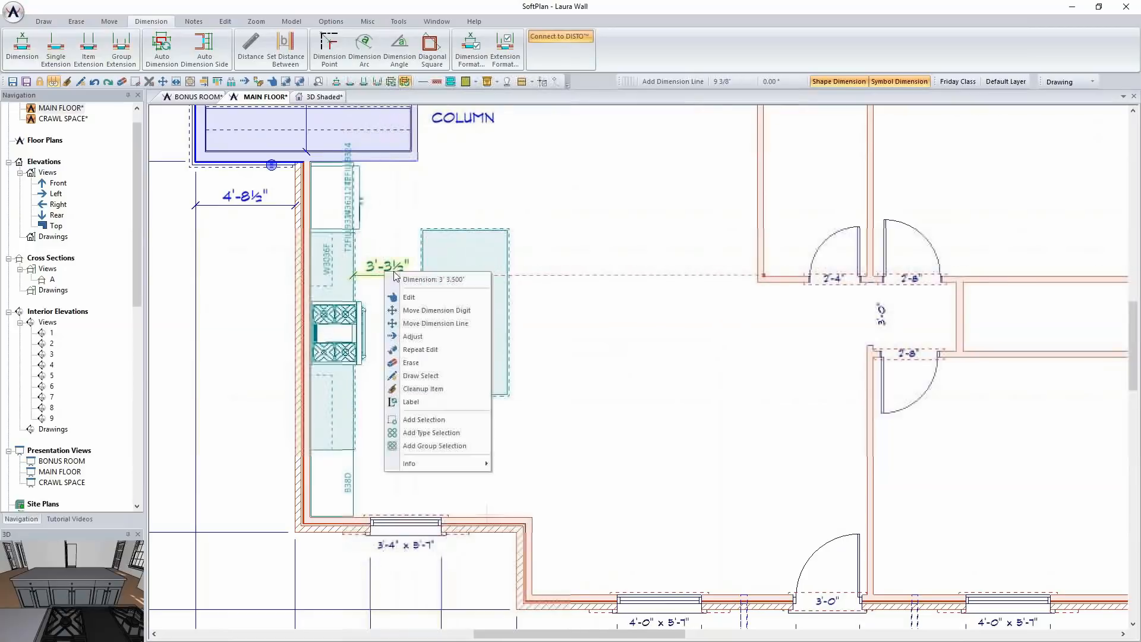
{"action": "left_click", "coordinate": [417, 297]}
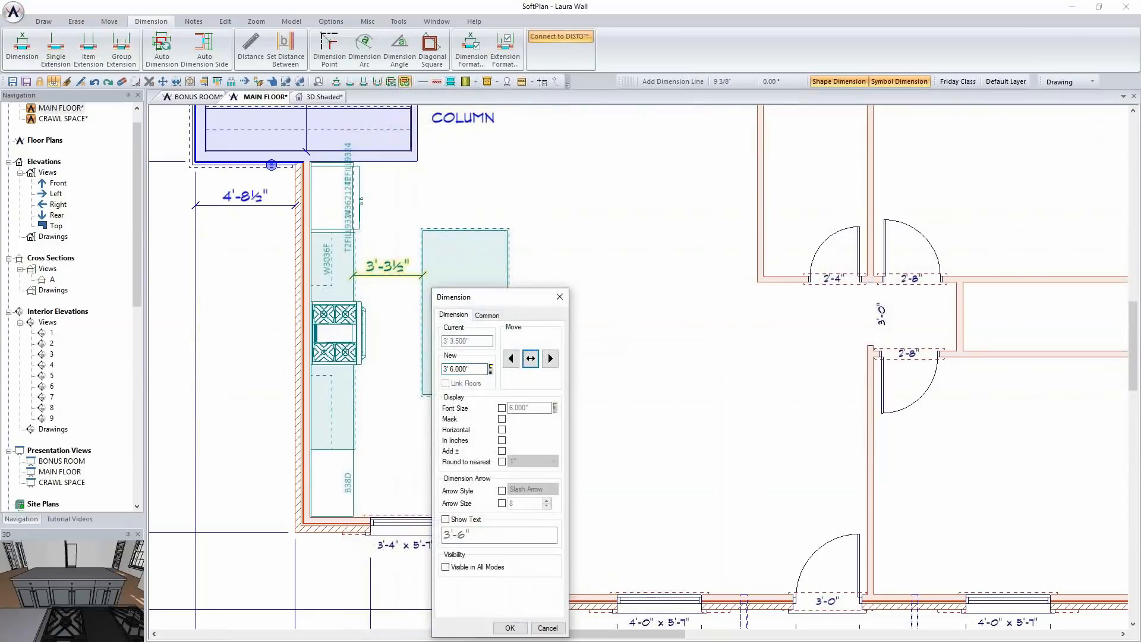
{"action": "left_click", "coordinate": [550, 358]}
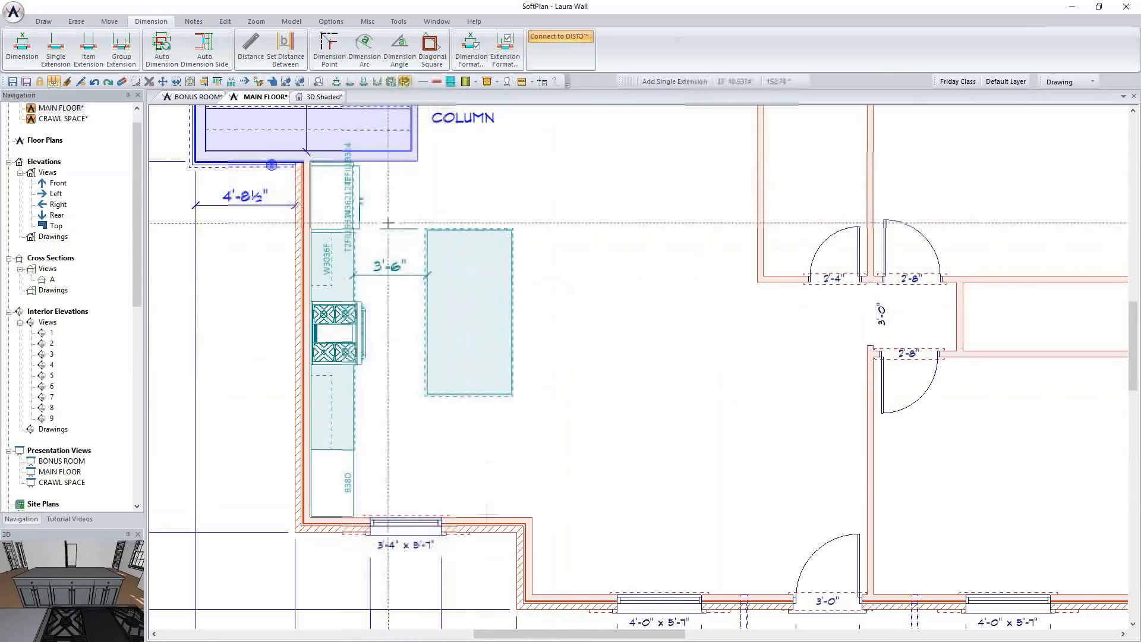
Dimension the gap between the island's refrigerator end and the wall line beside the column, and set it to 3'-6" by moving the island
{"action": "left_click", "coordinate": [400, 258]}
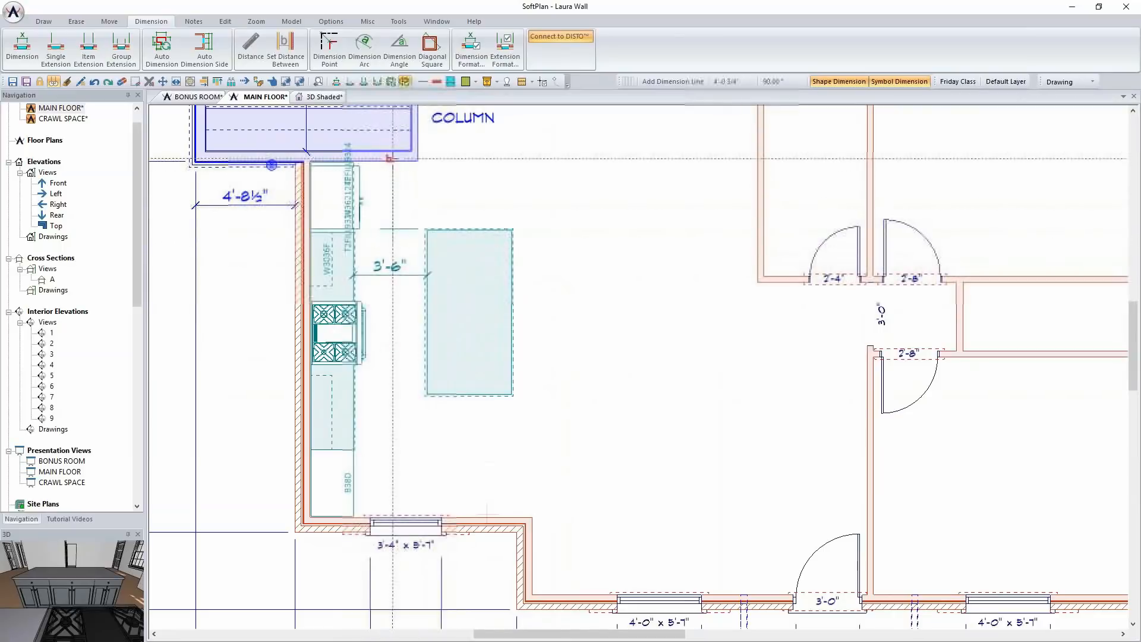
{"action": "left_click", "coordinate": [390, 198]}
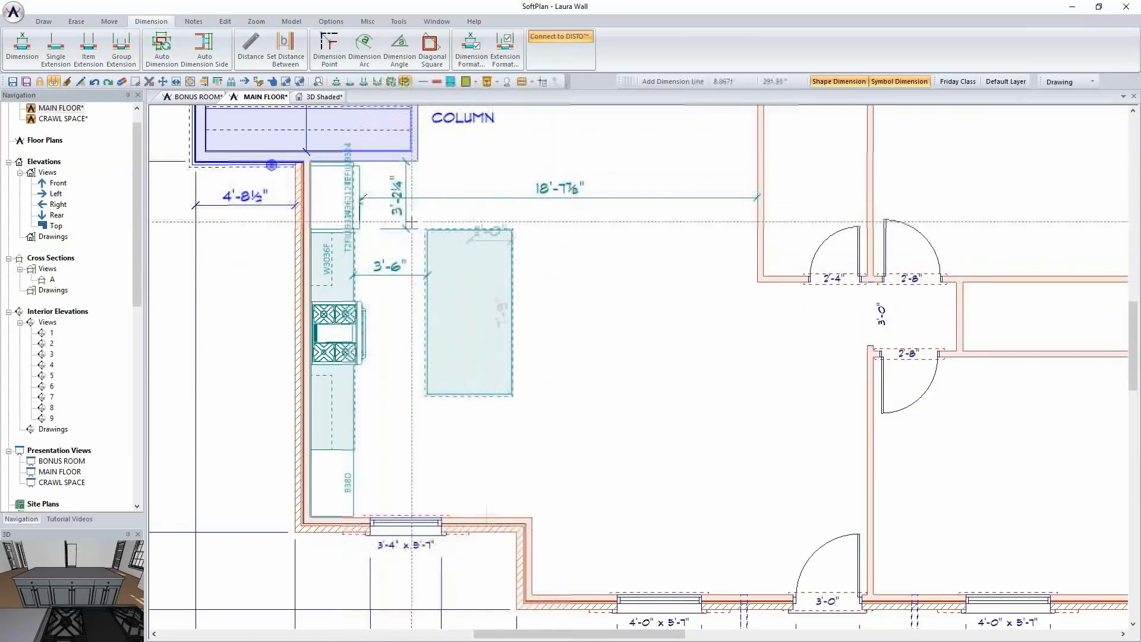
{"action": "right_click", "coordinate": [393, 212]}
{"action": "left_click", "coordinate": [426, 237]}
{"action": "type", "text": "3' 6.000\""}
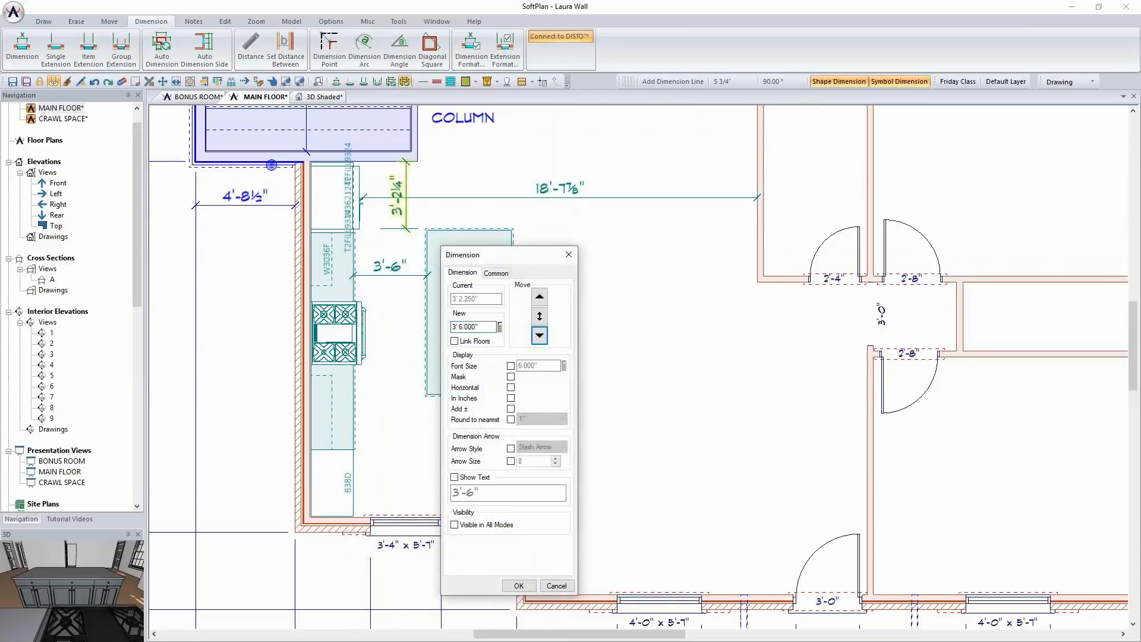
{"action": "key", "text": "Return"}
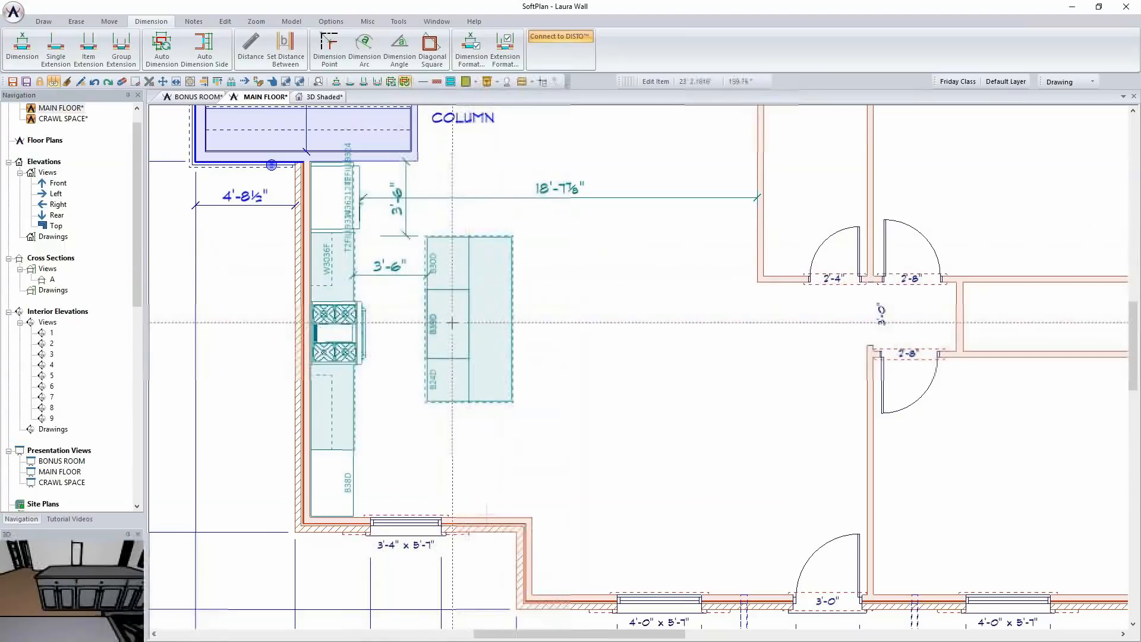
Edit the island's 39-inch base cabinet facing the range and open the Kohler sinks library to add a sink
{"action": "right_click", "coordinate": [453, 324]}
{"action": "left_click", "coordinate": [486, 348]}
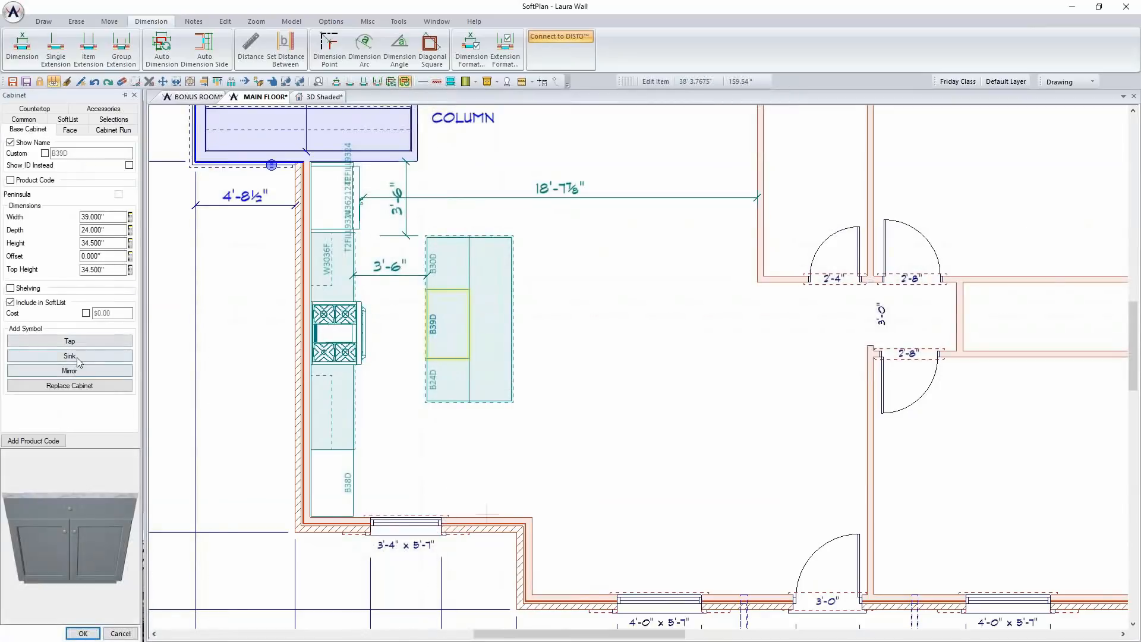
{"action": "left_click", "coordinate": [78, 359]}
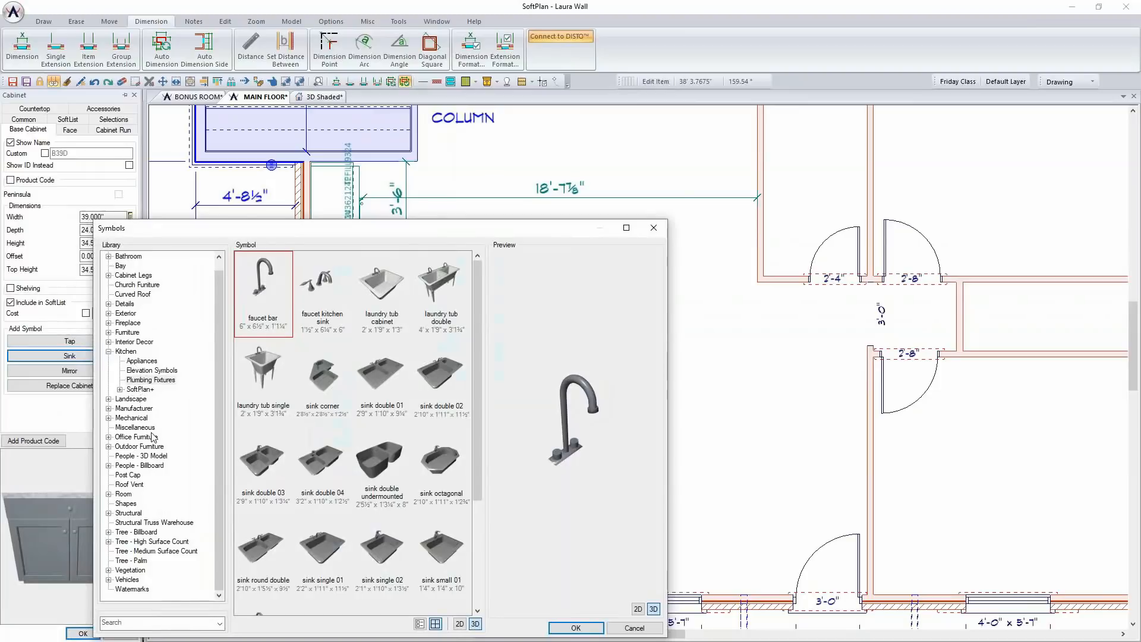
{"action": "left_click", "coordinate": [109, 409]}
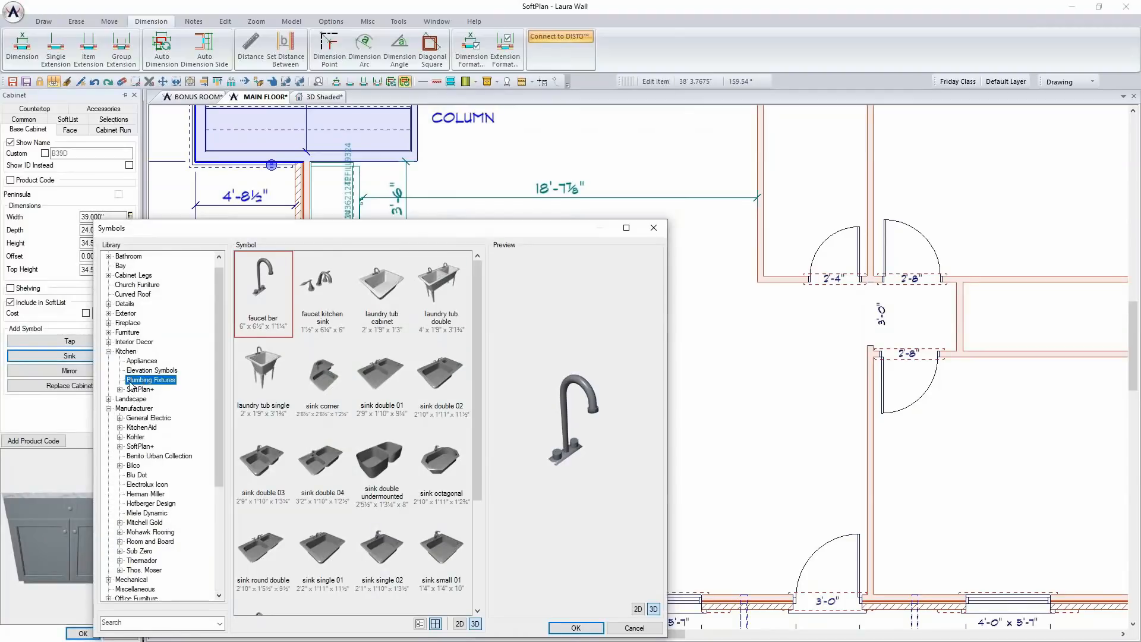
{"action": "left_click", "coordinate": [121, 437]}
{"action": "left_click", "coordinate": [146, 475]}
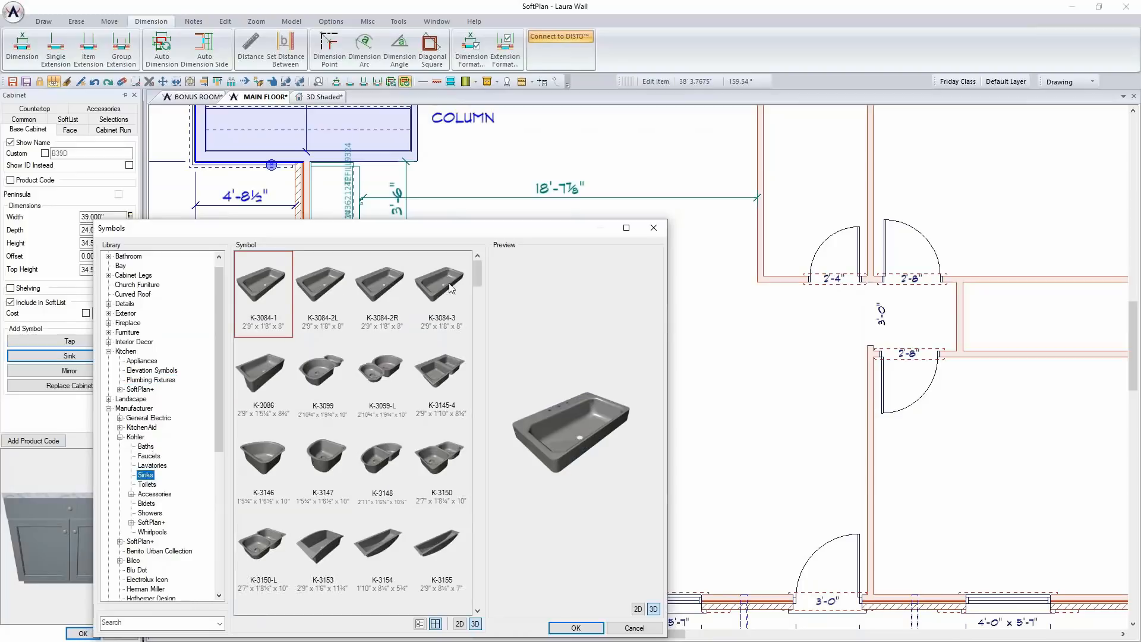
Preview the Kohler apron-front double sink K-6534-4U and add it to the island cabinet
{"action": "left_click_drag", "start_coordinate": [480, 275], "coordinate": [481, 345]}
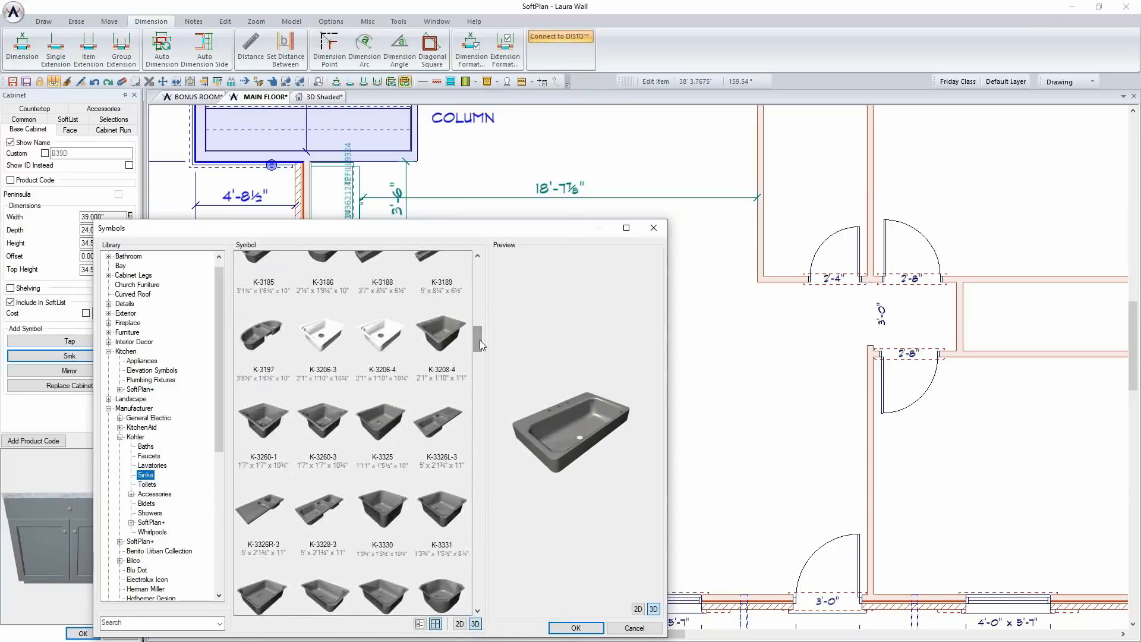
{"action": "left_click_drag", "start_coordinate": [478, 340], "coordinate": [484, 514]}
{"action": "left_click", "coordinate": [390, 478]}
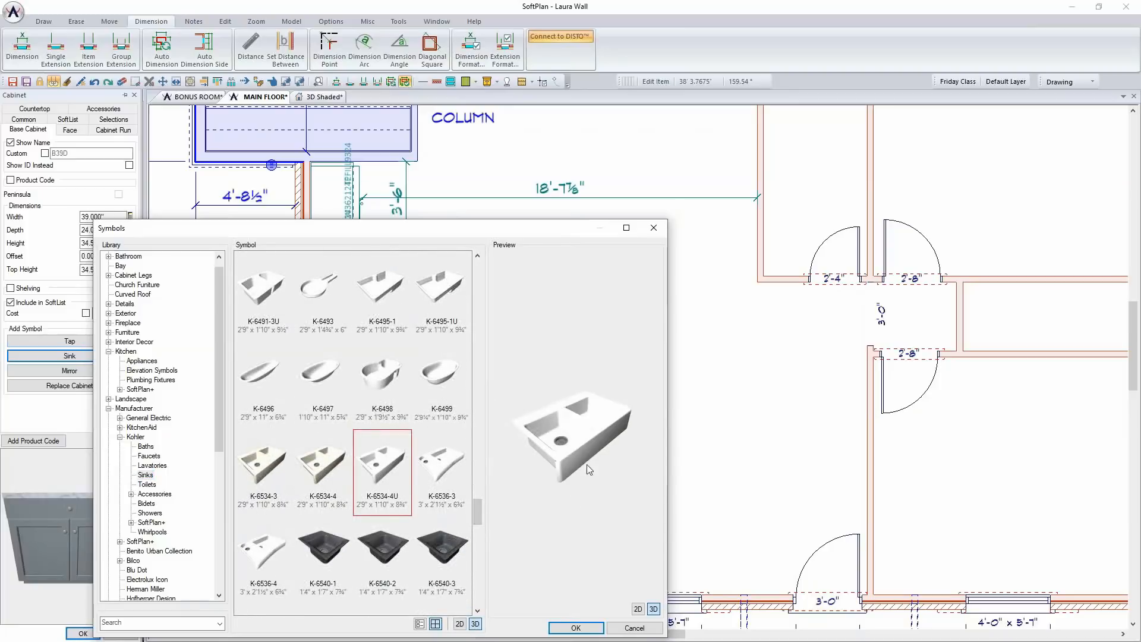
{"action": "left_click_drag", "start_coordinate": [555, 447], "coordinate": [532, 451]}
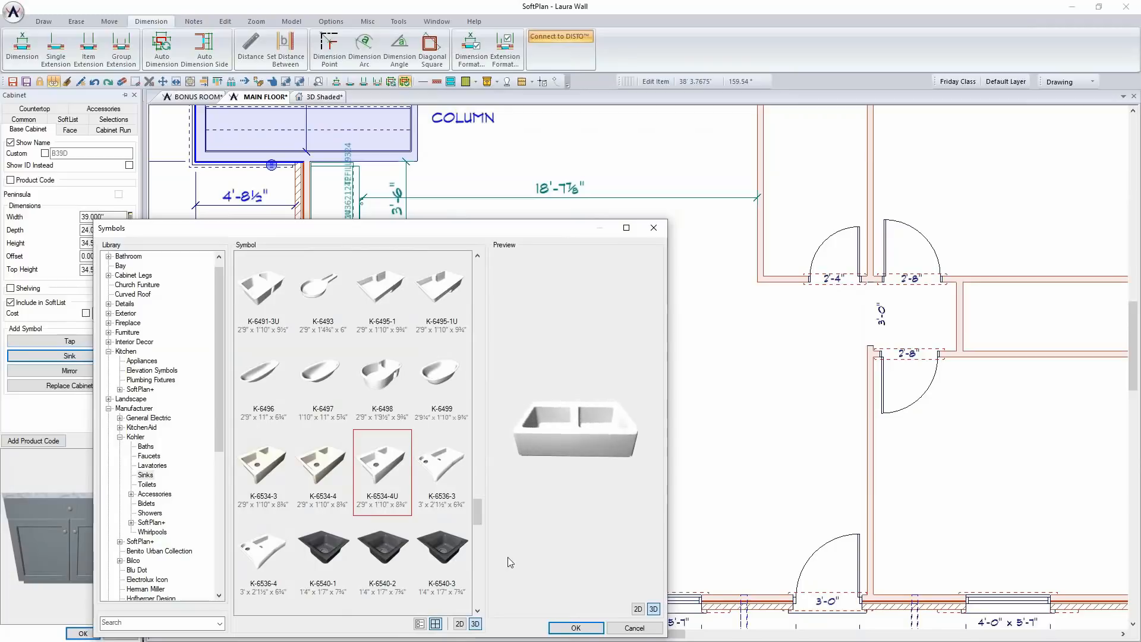
{"action": "left_click", "coordinate": [559, 631]}
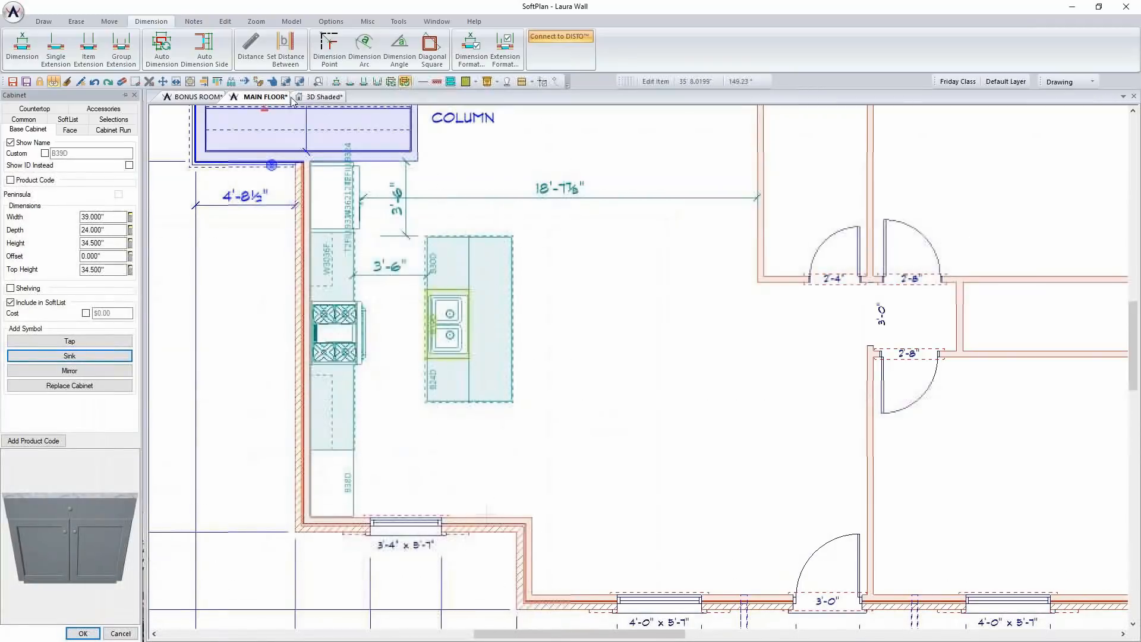
Check the sink in the shaded 3D view, and in the main floor plan move it toward the range past the cabinet front
{"action": "left_click", "coordinate": [321, 97]}
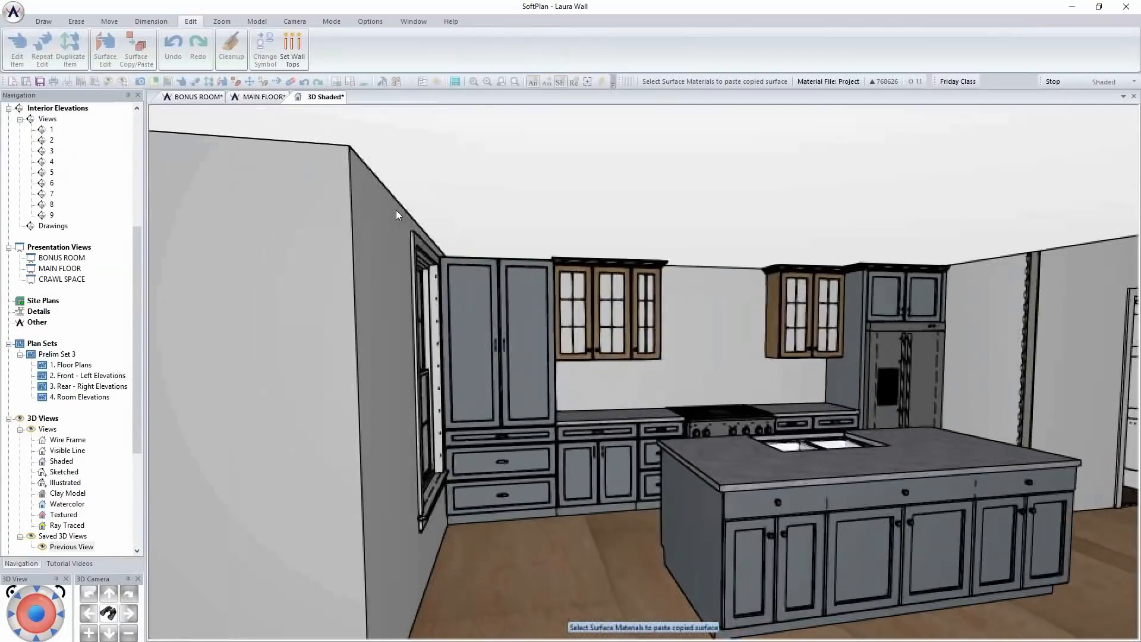
{"action": "scroll", "coordinate": [396, 209], "scroll_direction": "up", "scroll_amount": 3}
{"action": "scroll", "coordinate": [840, 433], "scroll_direction": "down", "scroll_amount": 3}
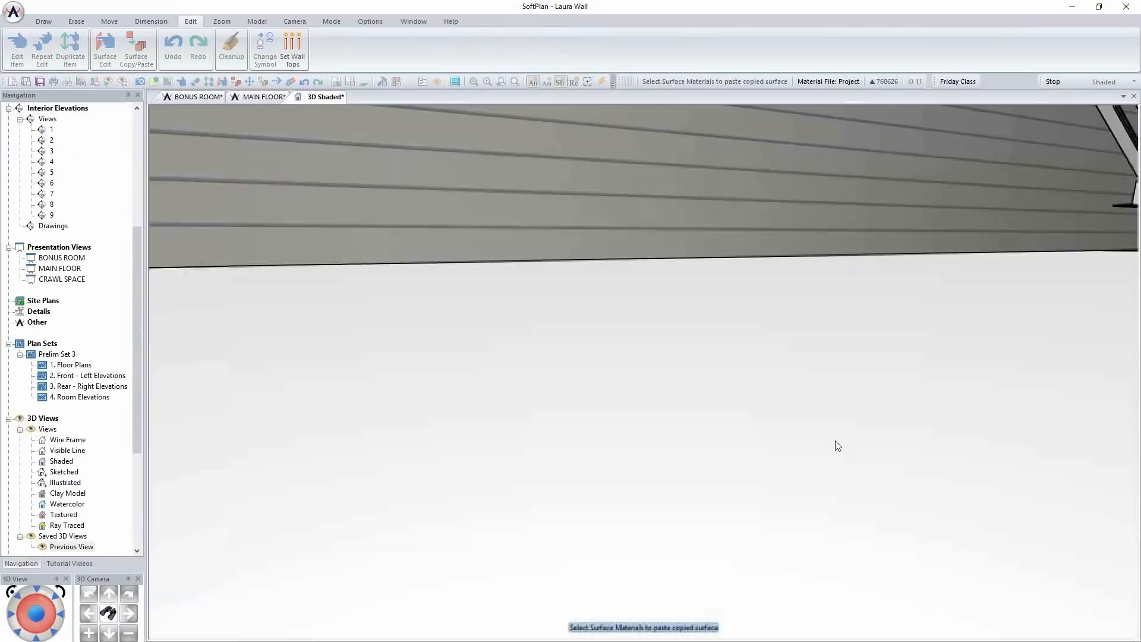
{"action": "scroll", "coordinate": [832, 436], "scroll_direction": "down", "scroll_amount": 2}
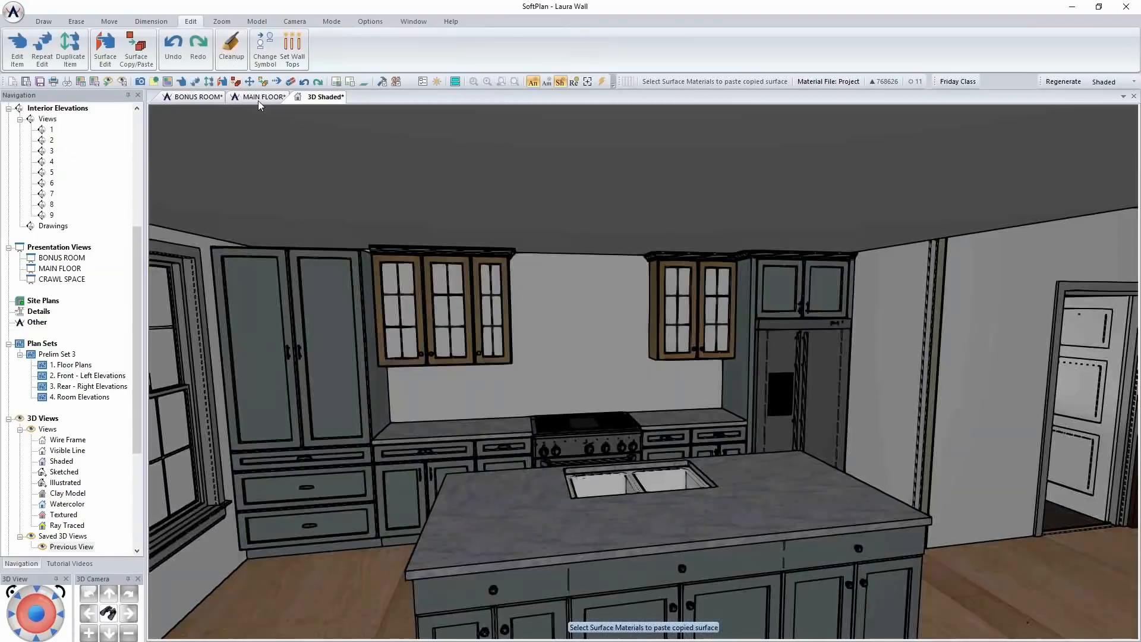
{"action": "left_click", "coordinate": [260, 98]}
{"action": "scroll", "coordinate": [401, 352], "scroll_direction": "up", "scroll_amount": 4}
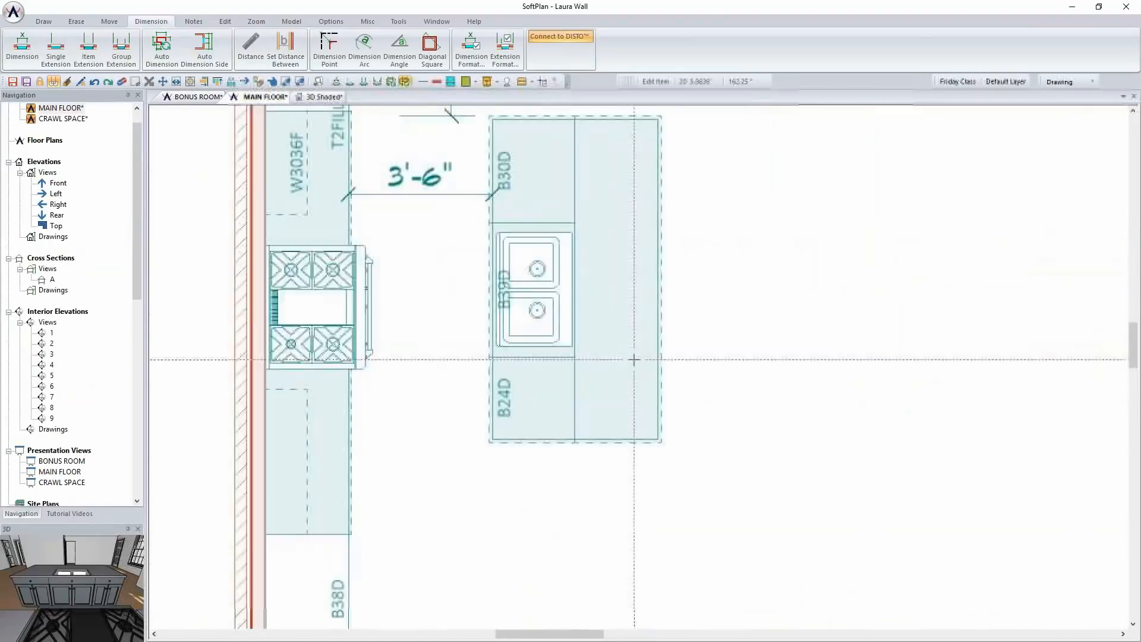
{"action": "left_click", "coordinate": [541, 293]}
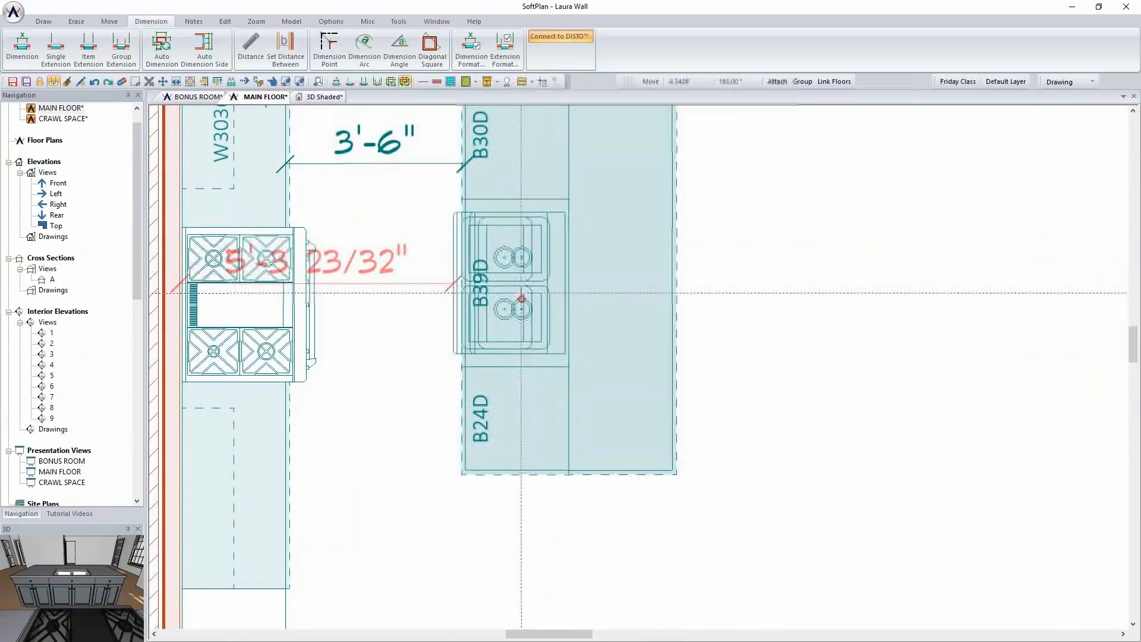
{"action": "left_click", "coordinate": [531, 305]}
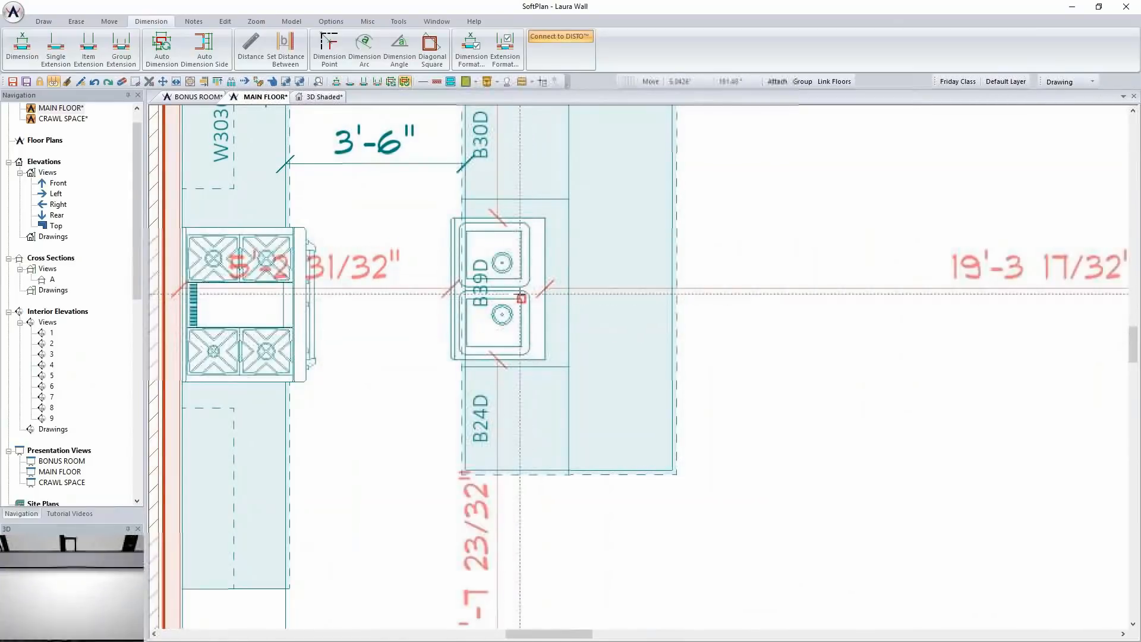
{"action": "left_click", "coordinate": [529, 271]}
{"action": "left_click", "coordinate": [530, 266]}
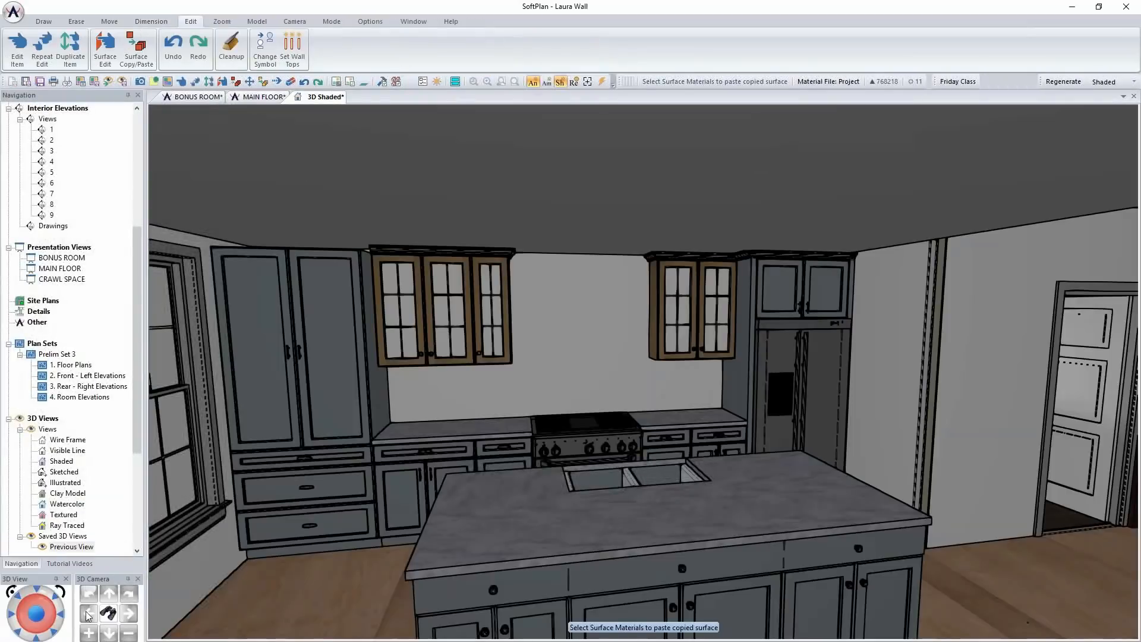
Raise the island's apron-front sink slightly in the shaded 3D view
{"action": "left_click", "coordinate": [594, 427]}
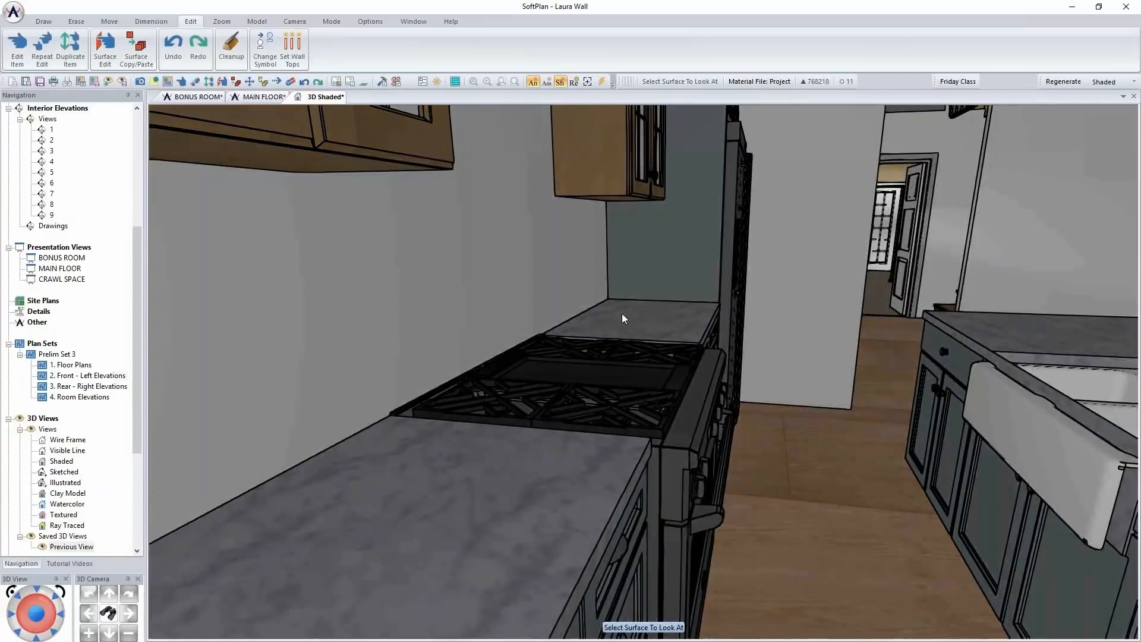
{"action": "left_click", "coordinate": [1052, 449]}
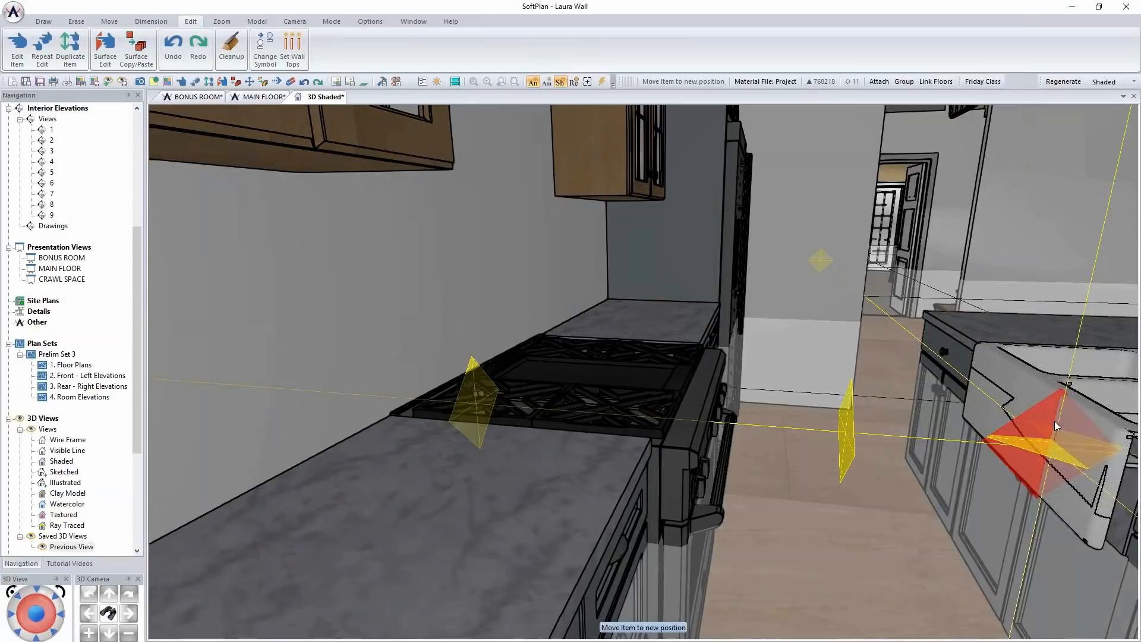
{"action": "left_click", "coordinate": [1054, 421]}
Edit the island's sink cabinet in the 3D view and search the tap symbols for "faucet"
{"action": "middle_click", "coordinate": [1047, 479]}
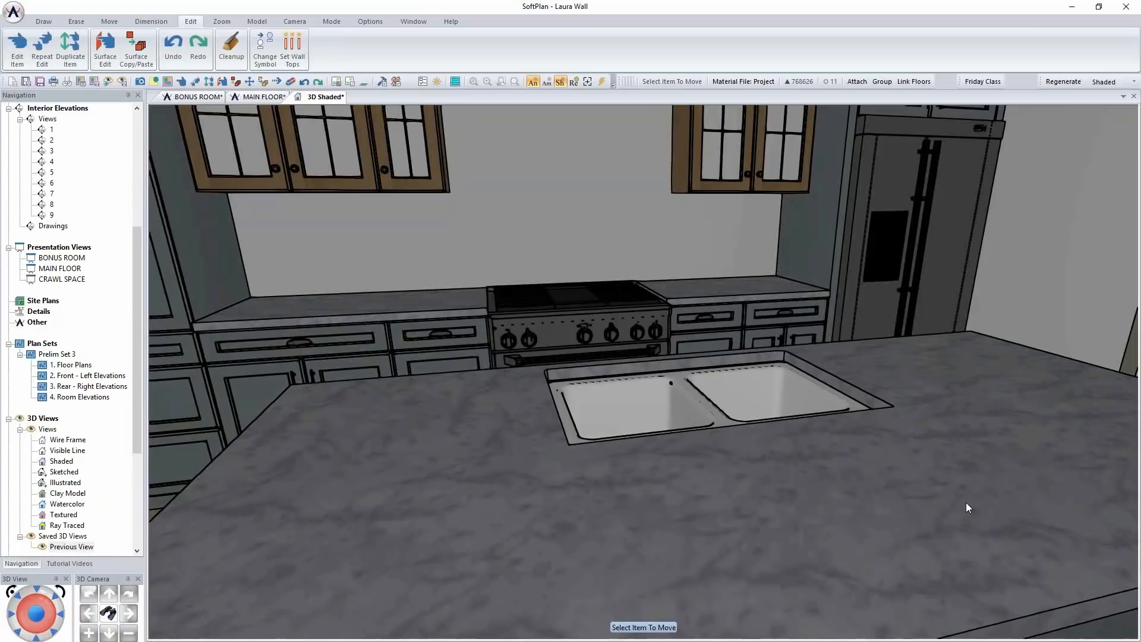
{"action": "scroll", "coordinate": [944, 457], "scroll_direction": "down", "scroll_amount": 6}
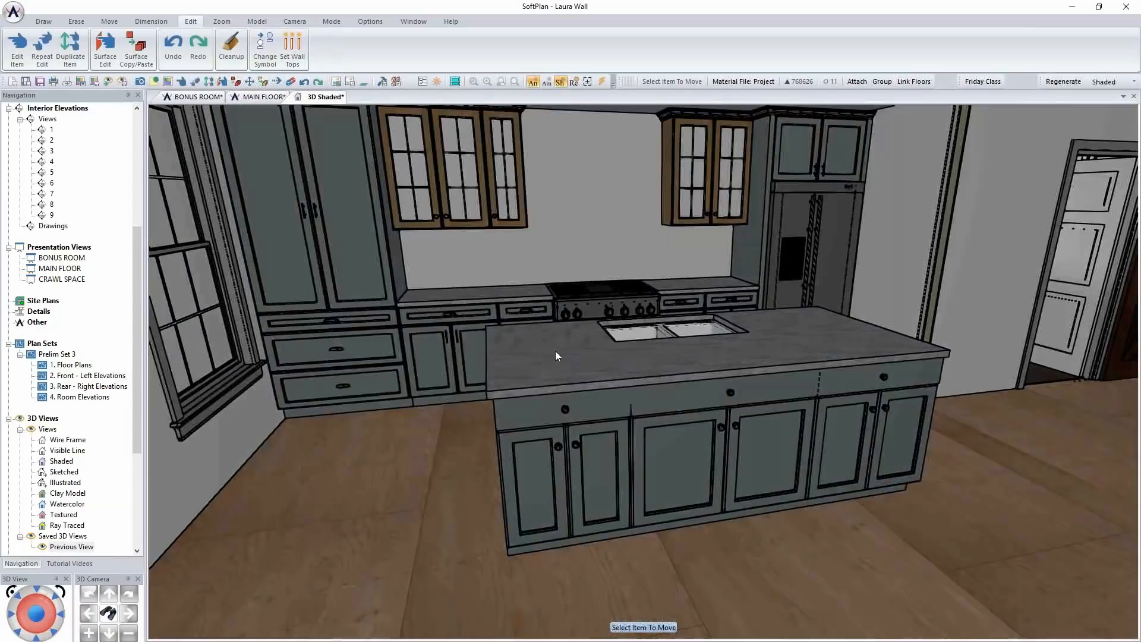
{"action": "right_click", "coordinate": [603, 334]}
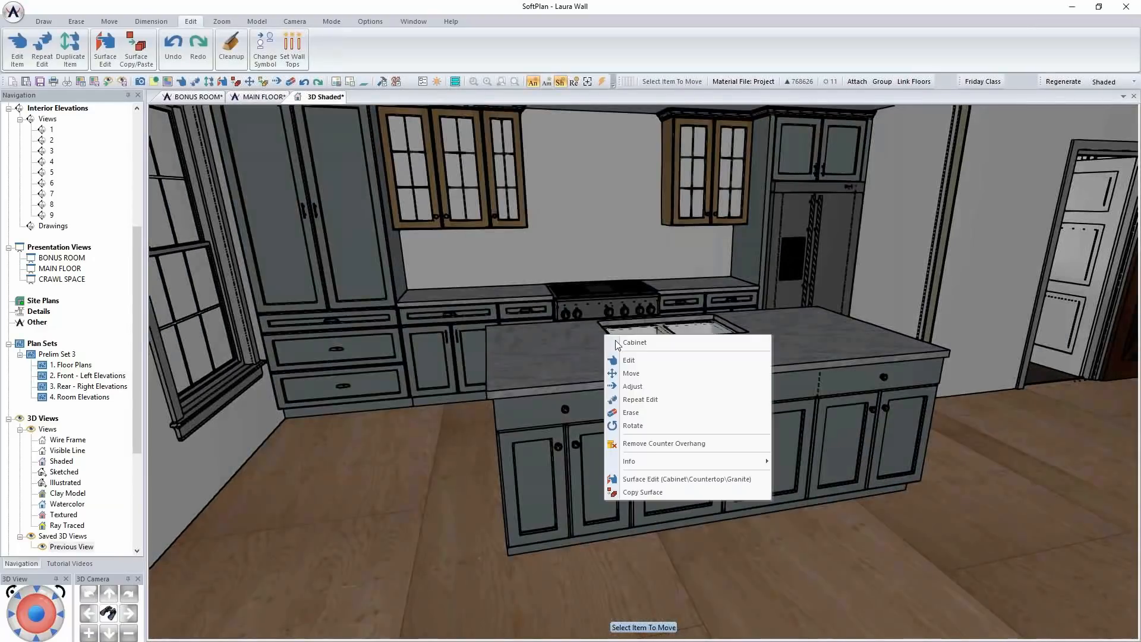
{"action": "left_click", "coordinate": [644, 362]}
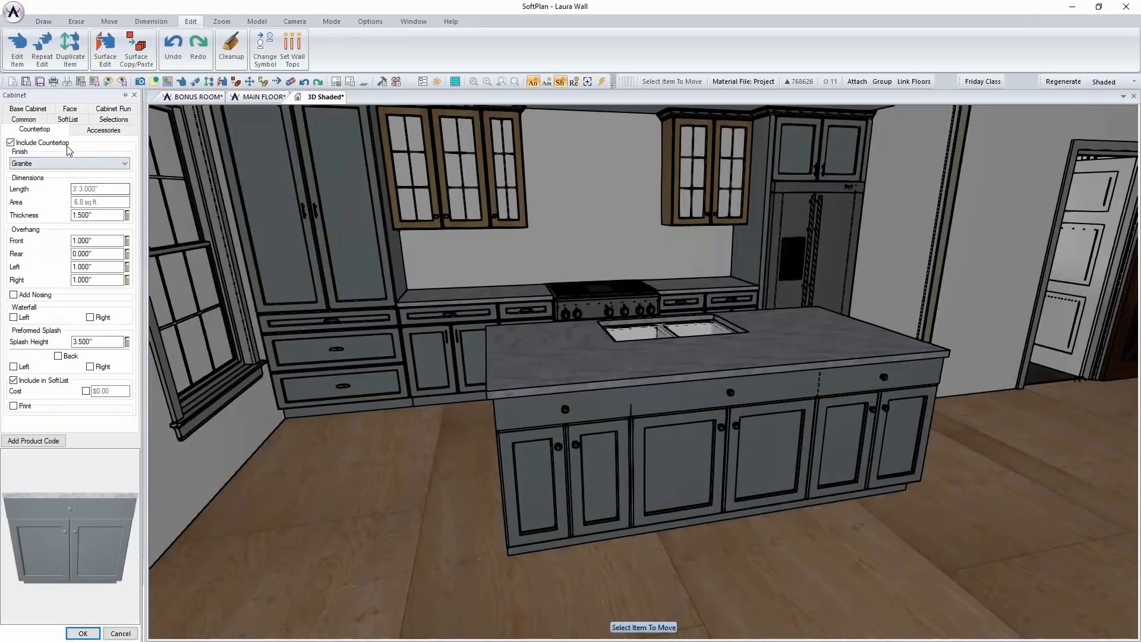
{"action": "left_click", "coordinate": [28, 110]}
{"action": "left_click", "coordinate": [69, 341]}
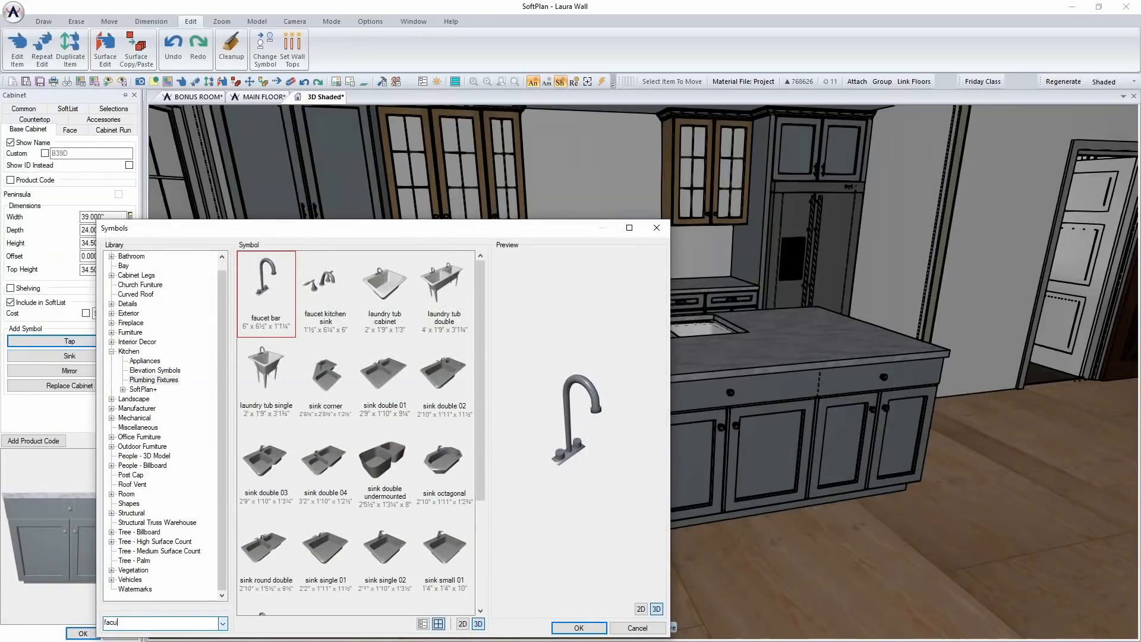
{"action": "key", "text": "BackSpace"}
{"action": "type", "text": "ucet"}
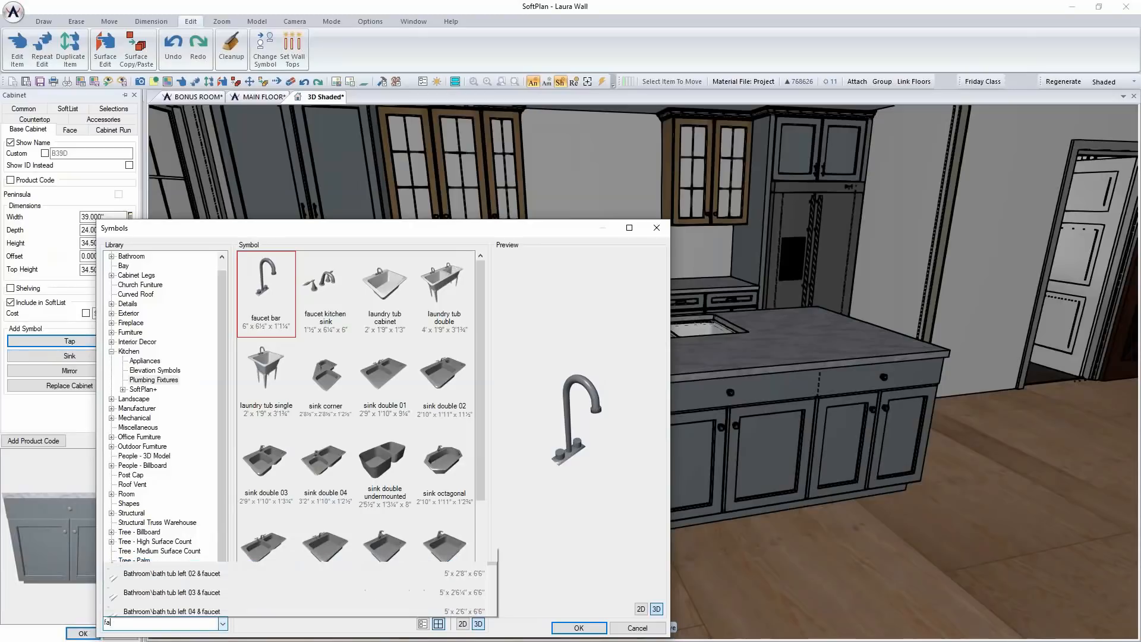
Browse the Kohler faucets, previewing K-6330, and add faucet K-6340 to the island's sink cabinet
{"action": "scroll", "coordinate": [225, 600], "scroll_direction": "down", "scroll_amount": 2}
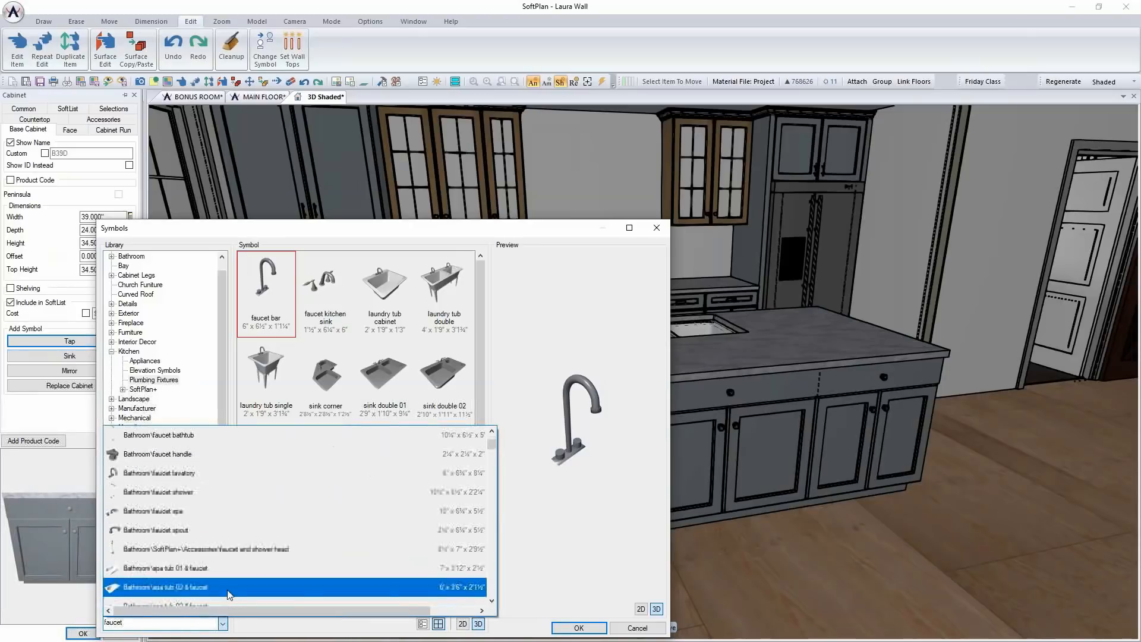
{"action": "scroll", "coordinate": [237, 540], "scroll_direction": "down", "scroll_amount": 2}
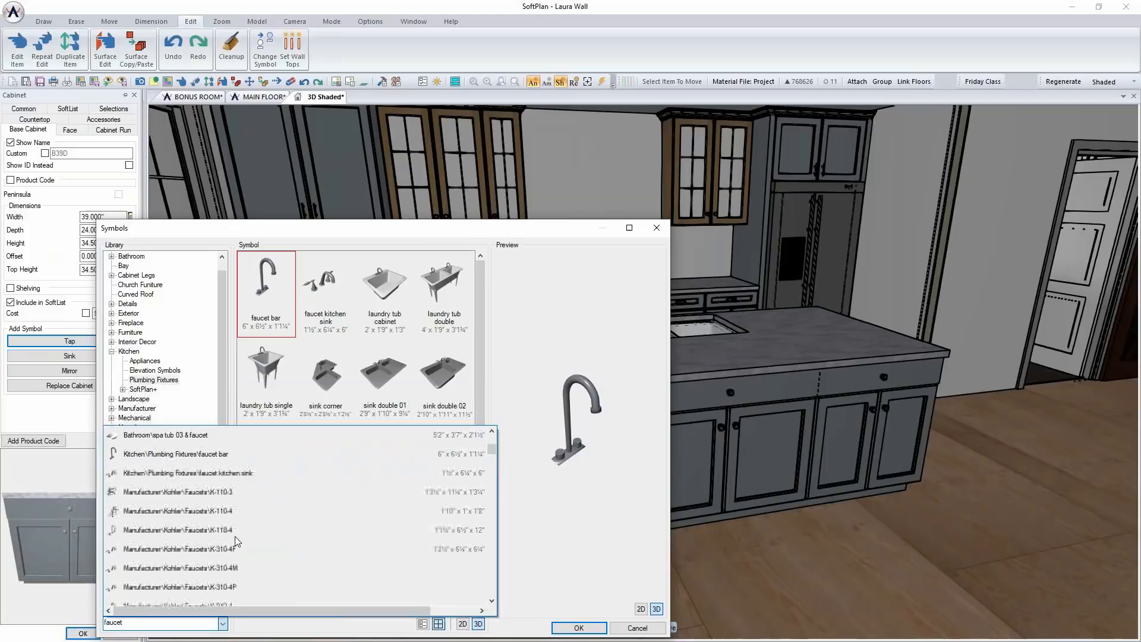
{"action": "scroll", "coordinate": [237, 541], "scroll_direction": "down", "scroll_amount": 2}
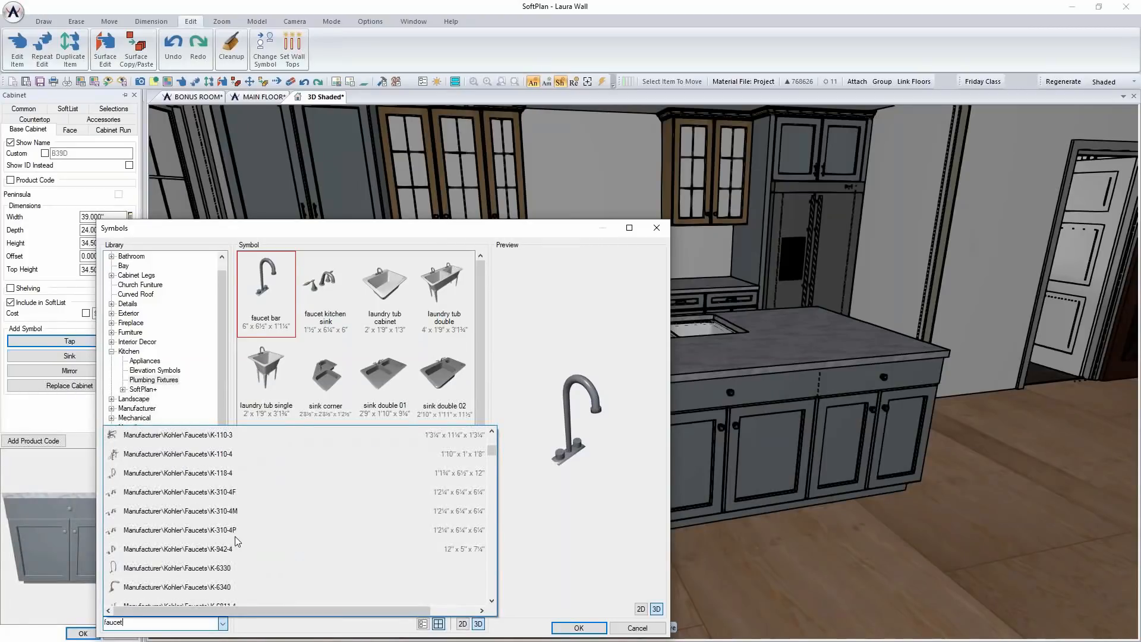
{"action": "left_click", "coordinate": [226, 530]}
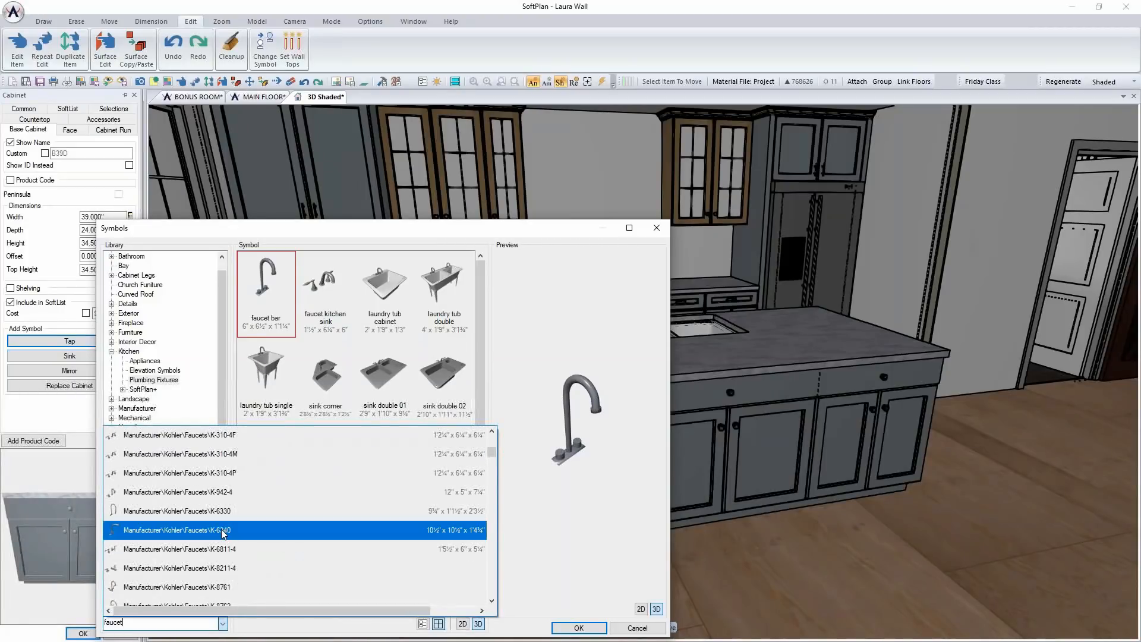
{"action": "left_click", "coordinate": [225, 512]}
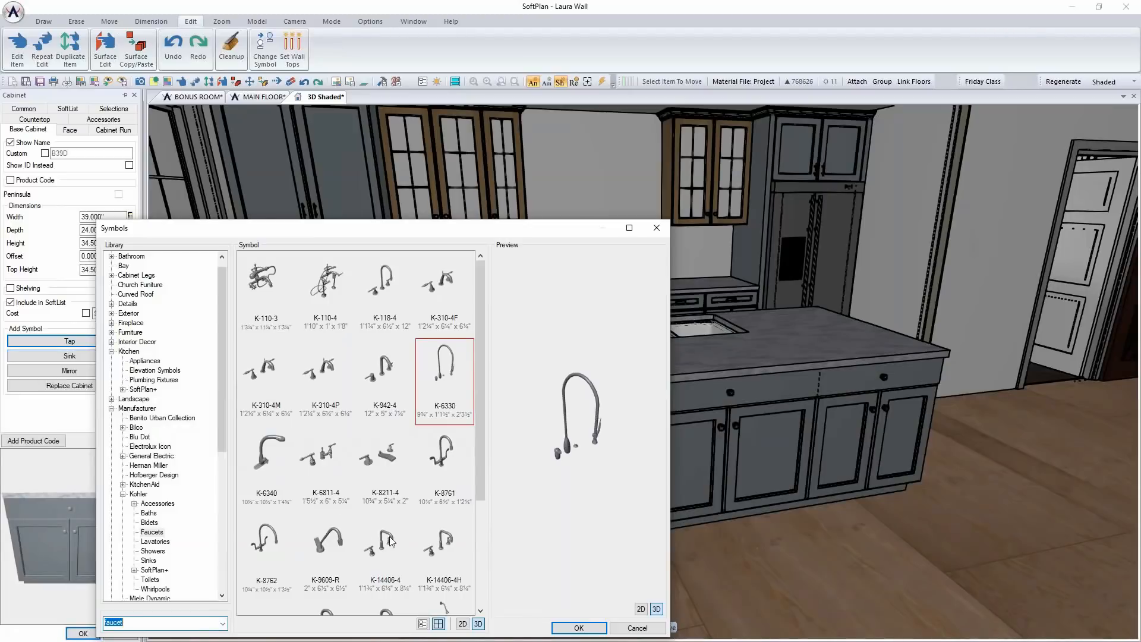
{"action": "scroll", "coordinate": [416, 541], "scroll_direction": "down", "scroll_amount": 2}
{"action": "scroll", "coordinate": [423, 526], "scroll_direction": "down", "scroll_amount": 1}
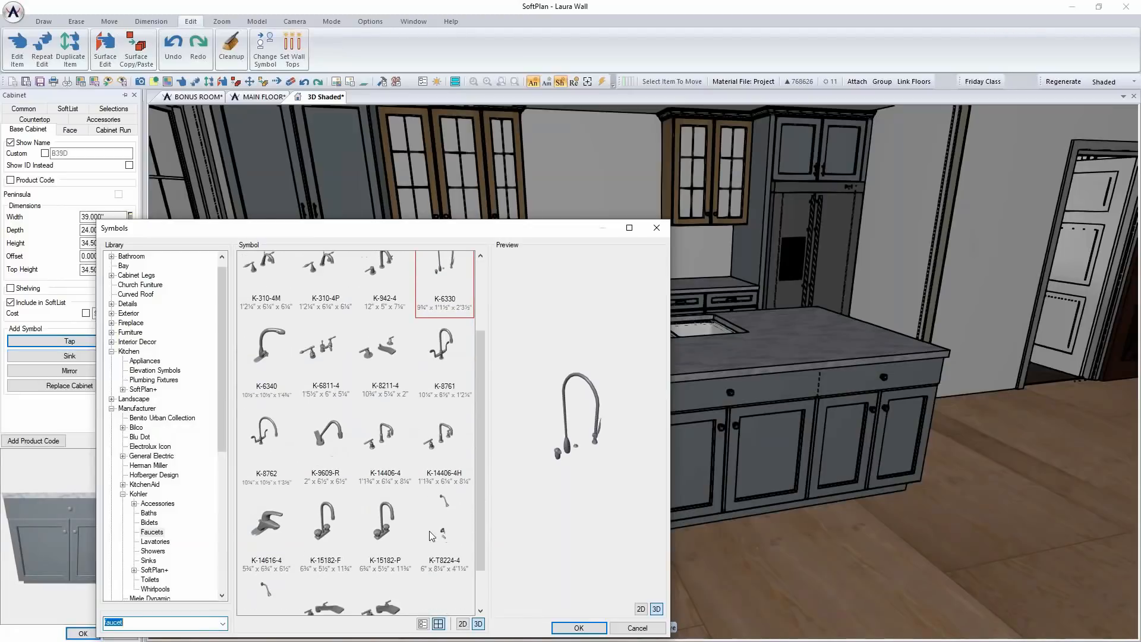
{"action": "left_click", "coordinate": [279, 369]}
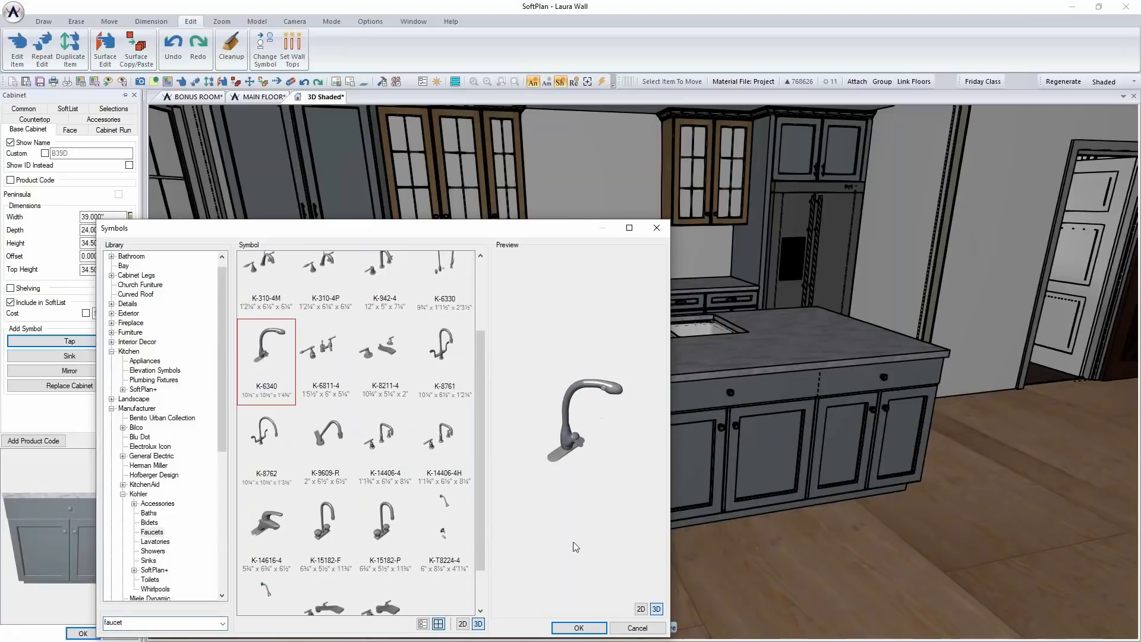
{"action": "left_click", "coordinate": [583, 627]}
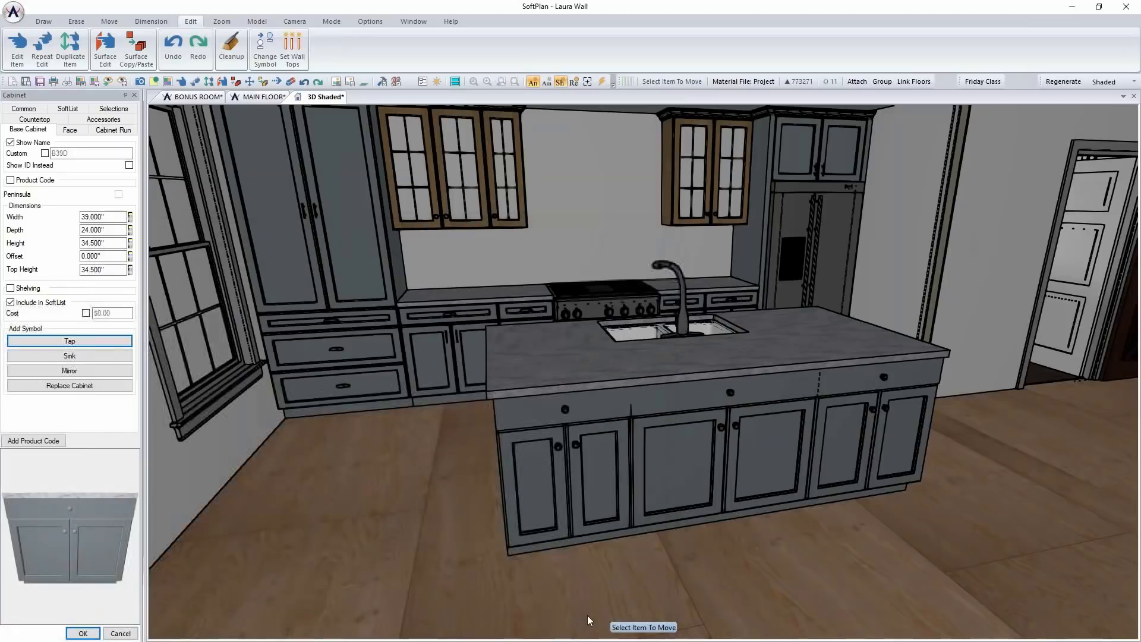
Accept the faucet edit and open the island's B24D cabinet beside the sink for editing in the main floor plan
{"action": "left_click", "coordinate": [83, 633]}
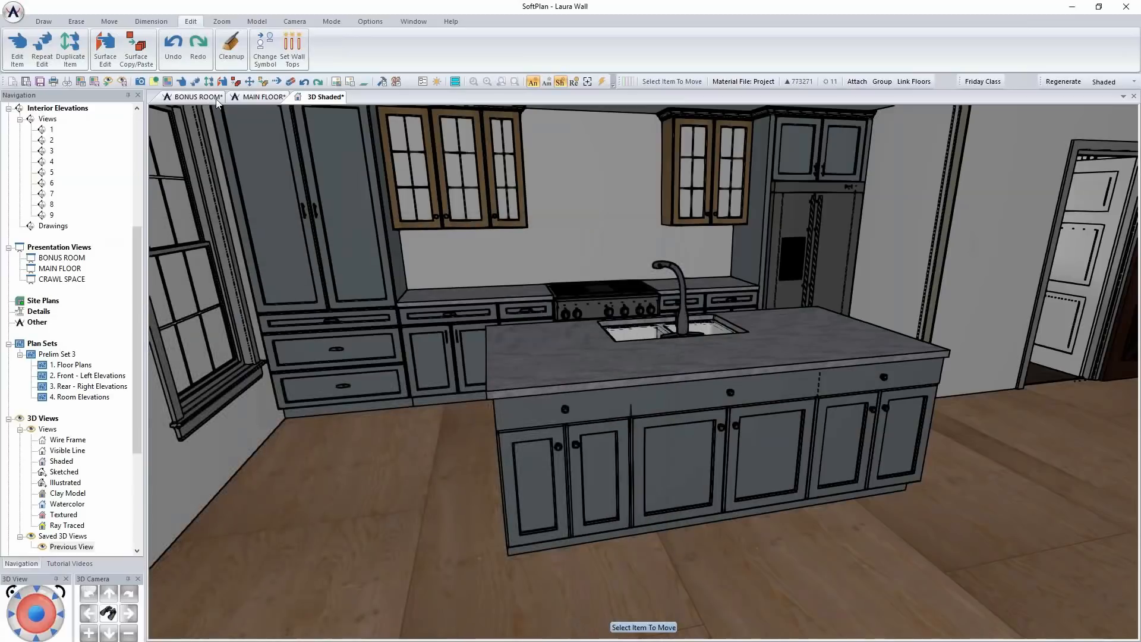
{"action": "left_click", "coordinate": [262, 97]}
{"action": "scroll", "coordinate": [533, 322], "scroll_direction": "up", "scroll_amount": 2}
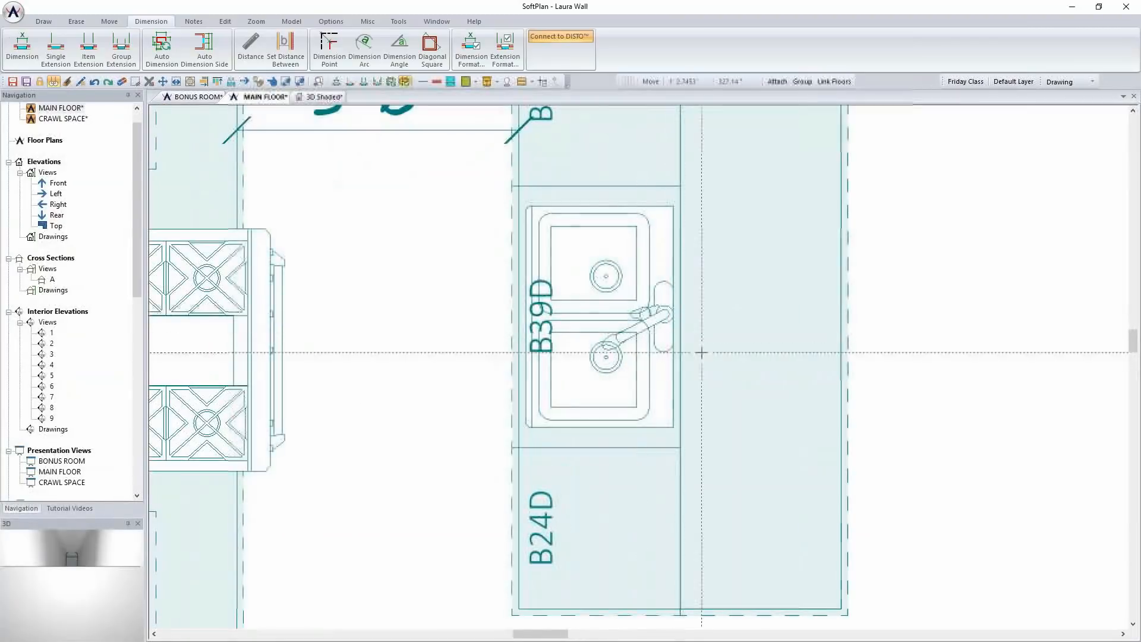
{"action": "scroll", "coordinate": [639, 368], "scroll_direction": "down", "scroll_amount": 2}
{"action": "scroll", "coordinate": [638, 368], "scroll_direction": "down", "scroll_amount": 1}
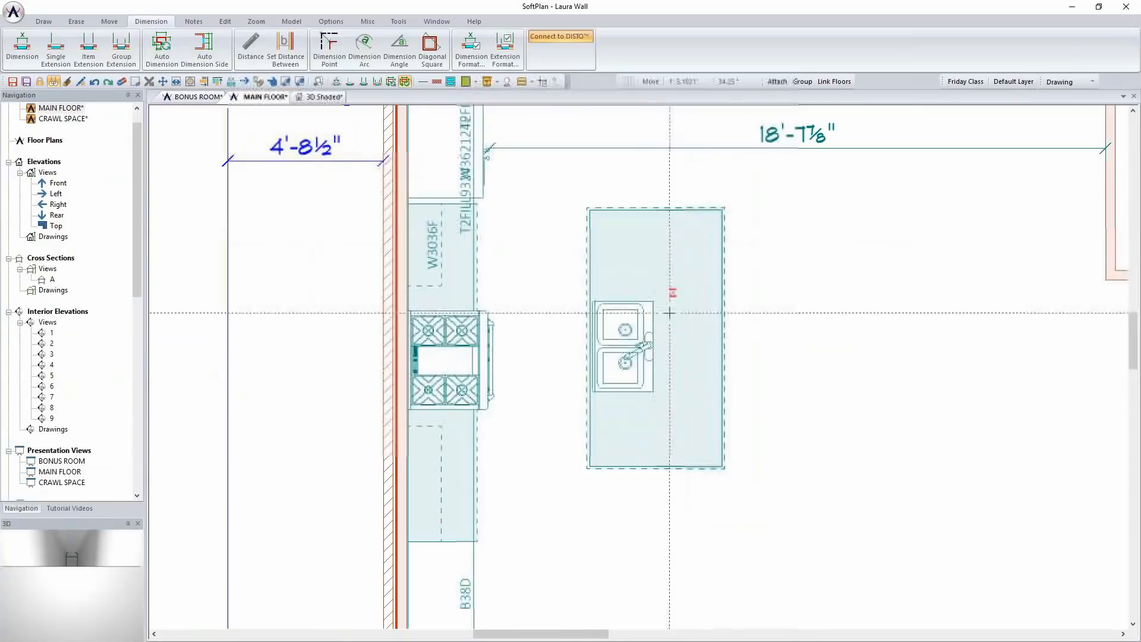
{"action": "right_click", "coordinate": [625, 427]}
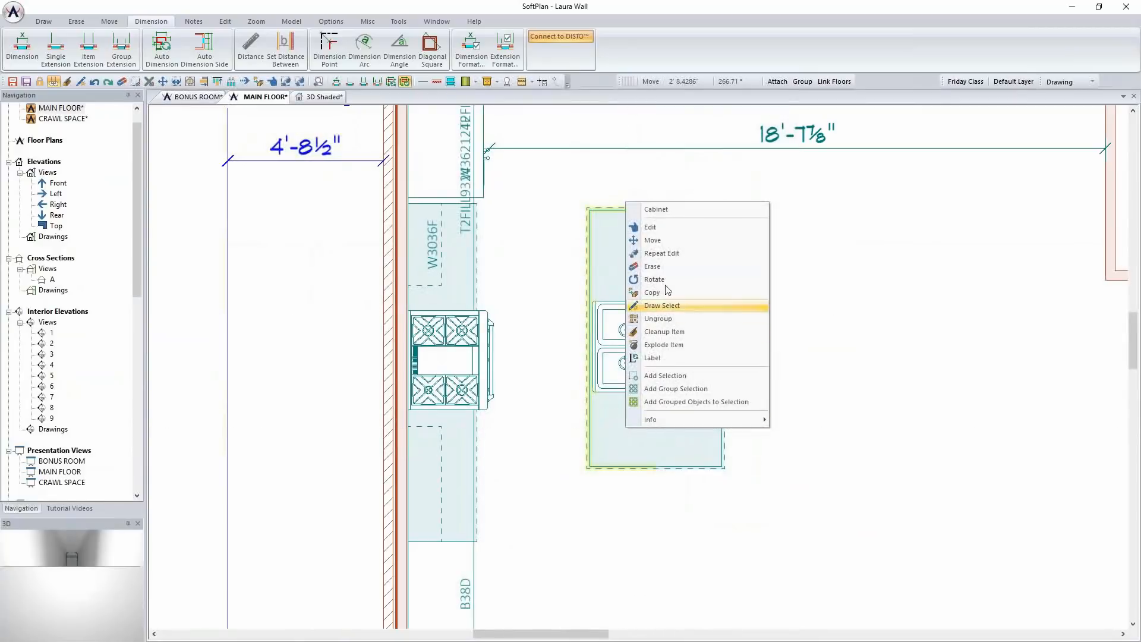
{"action": "left_click", "coordinate": [661, 225]}
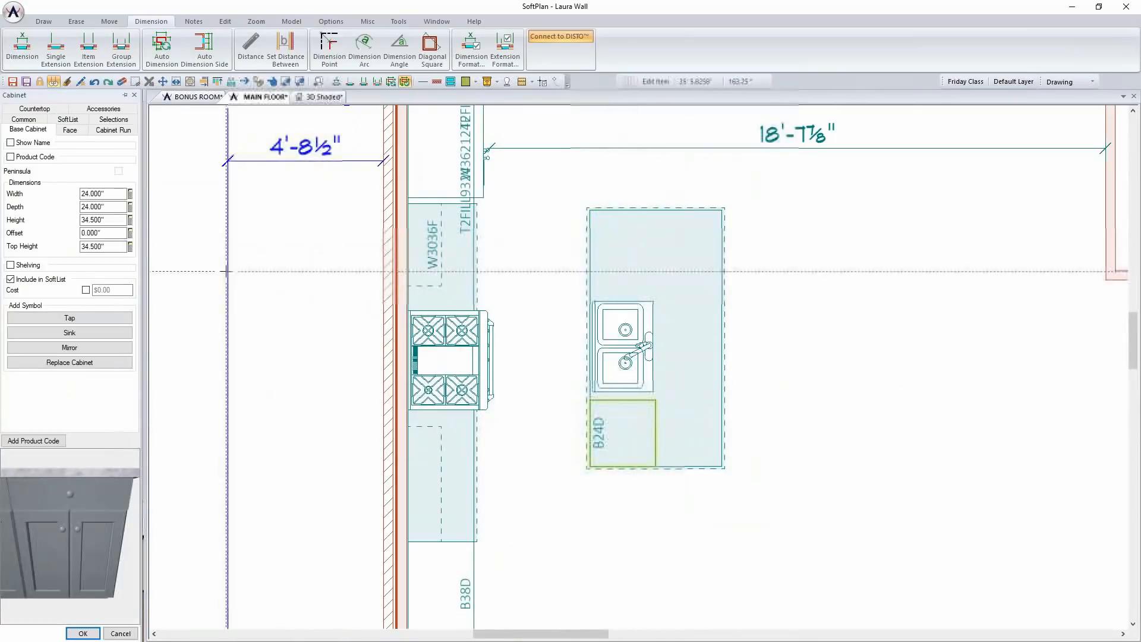
Replace the cabinet with the General Electric Monogram Collection fully integrated dishwasher, and check the island in the shaded 3D view
{"action": "left_click", "coordinate": [70, 362]}
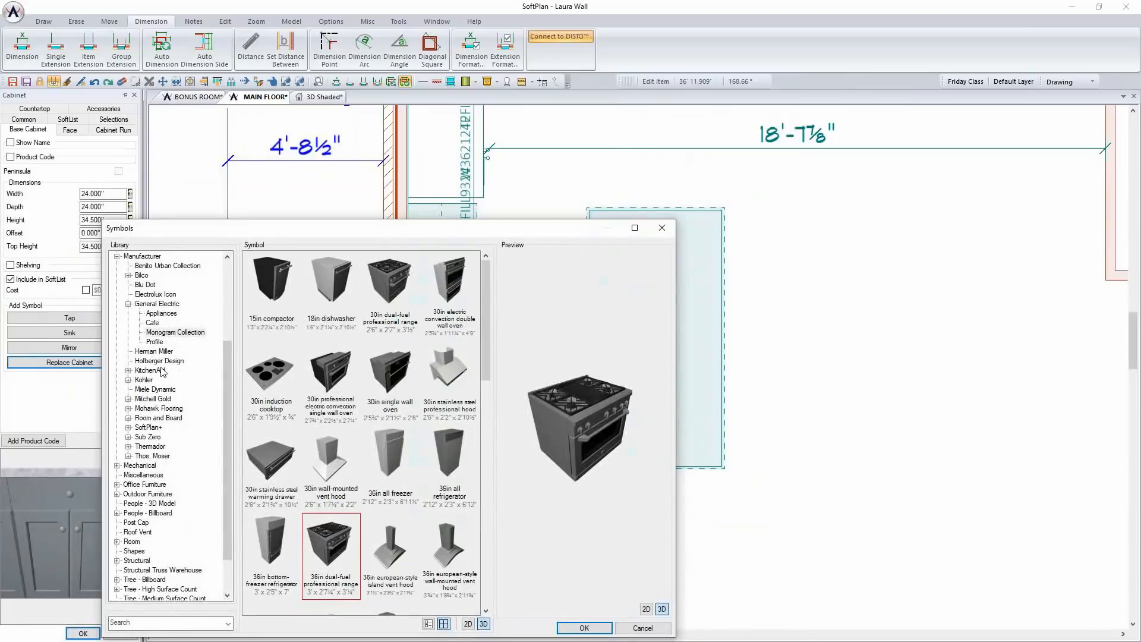
{"action": "scroll", "coordinate": [394, 398], "scroll_direction": "down", "scroll_amount": 5}
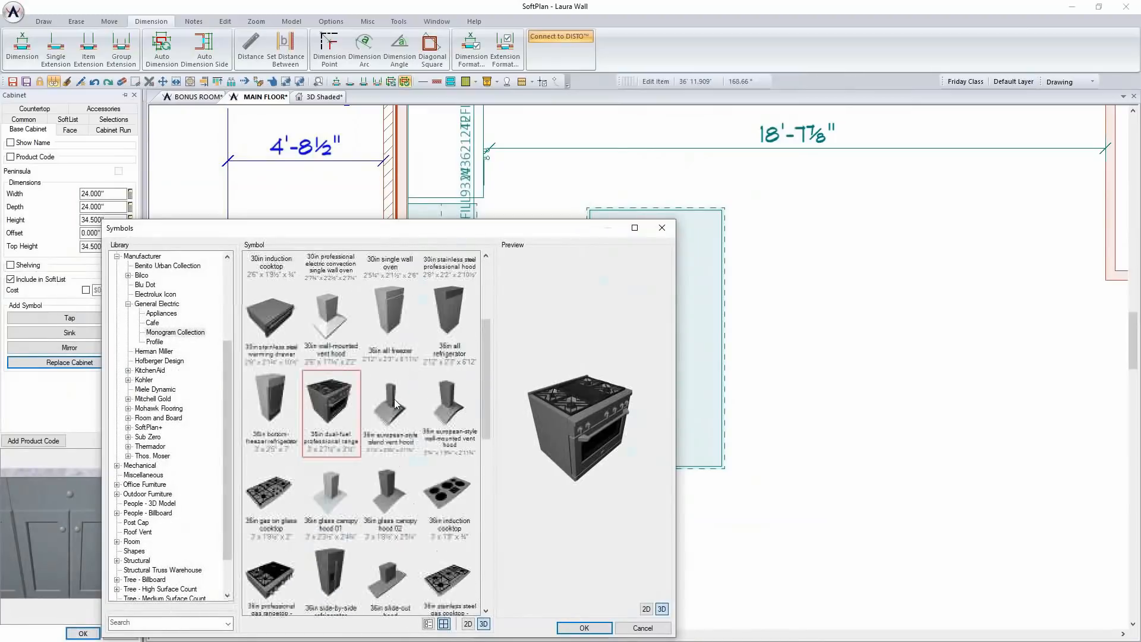
{"action": "scroll", "coordinate": [396, 403], "scroll_direction": "down", "scroll_amount": 5}
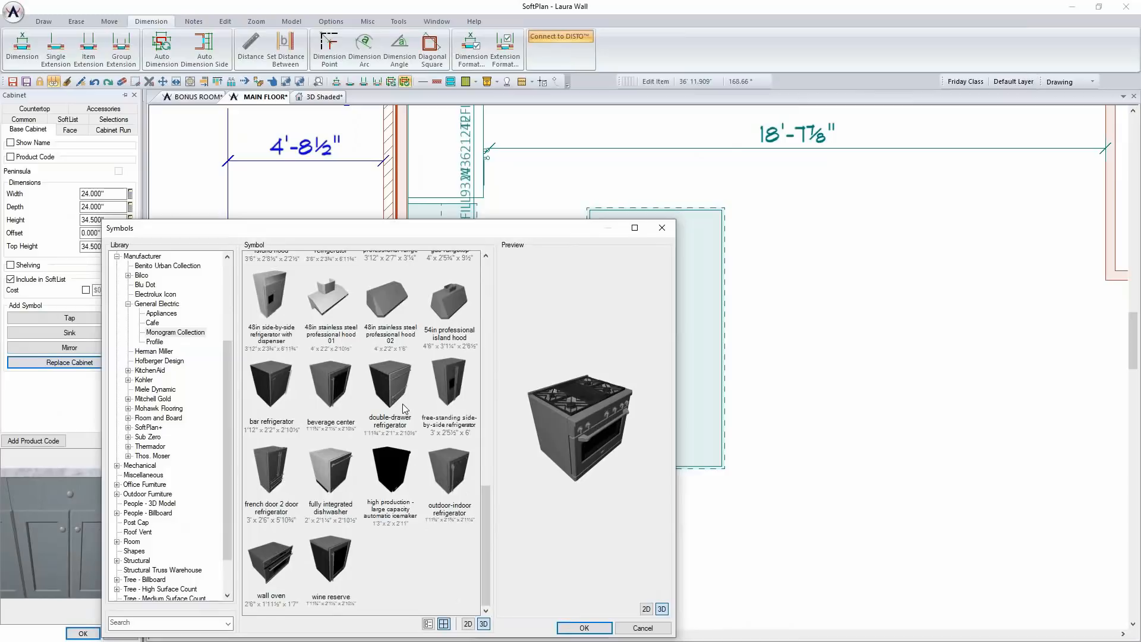
{"action": "left_click", "coordinate": [326, 478]}
{"action": "left_click", "coordinate": [585, 627]}
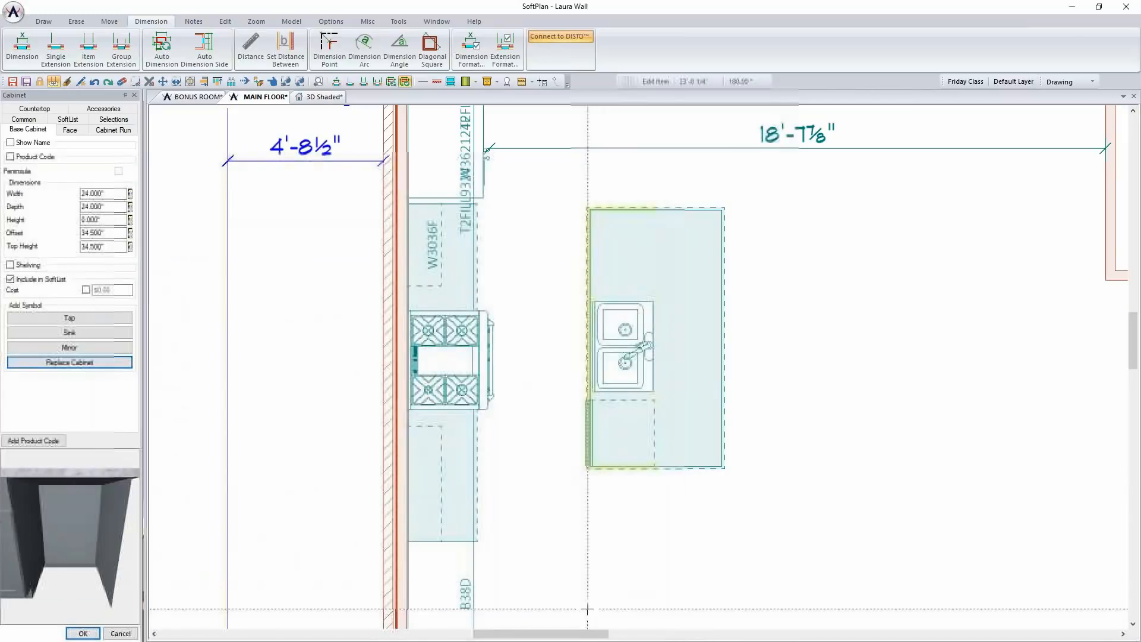
{"action": "mouse_move", "coordinate": [70, 501]}
{"action": "left_mouse_down"}
{"action": "mouse_move", "coordinate": [45, 502]}
{"action": "mouse_move", "coordinate": [92, 497]}
{"action": "left_mouse_up"}
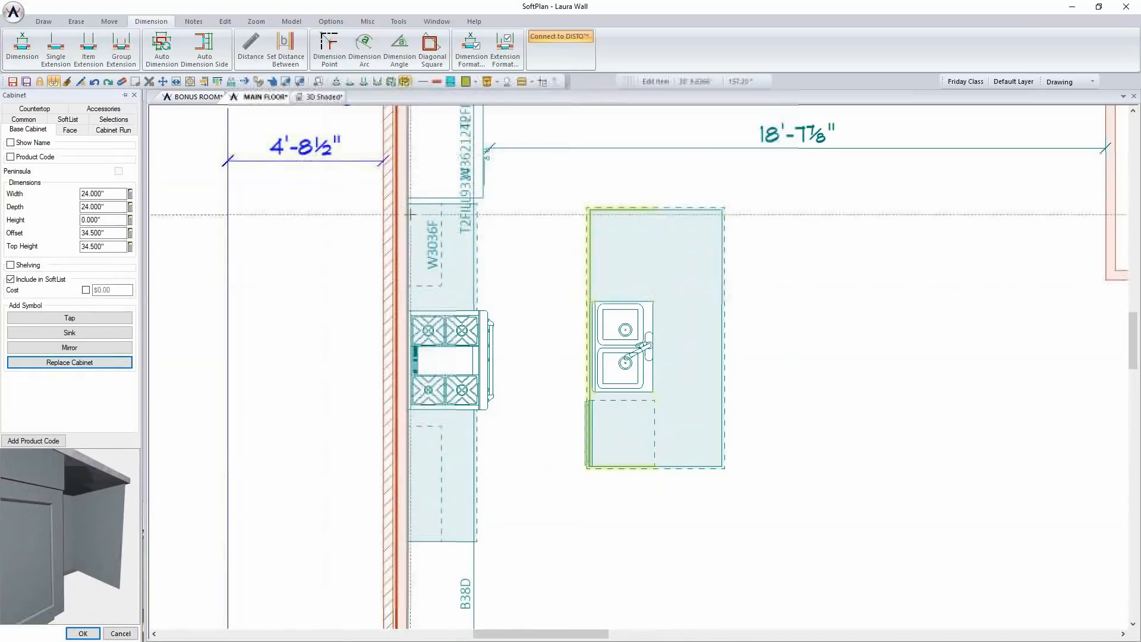
{"action": "left_click", "coordinate": [327, 99]}
{"action": "mouse_move", "coordinate": [682, 407]}
{"action": "left_mouse_down"}
{"action": "mouse_move", "coordinate": [693, 411]}
{"action": "mouse_move", "coordinate": [676, 411]}
{"action": "left_mouse_up"}
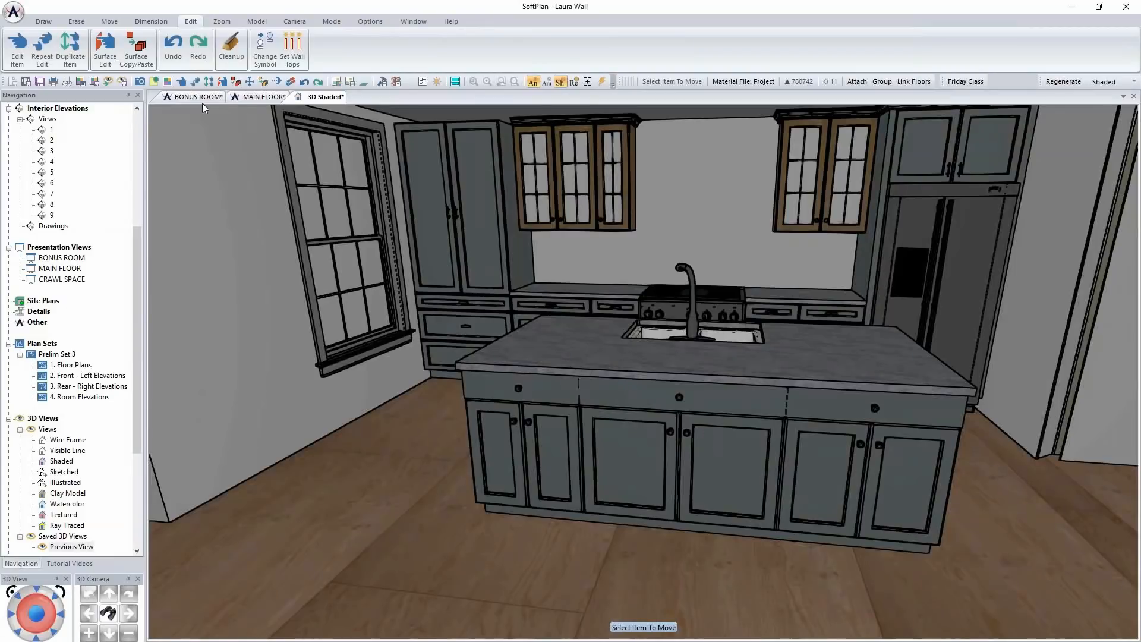
In the main floor plan, set the depth of the B24D cabinet behind the dishwasher to 12"
{"action": "left_click", "coordinate": [244, 100]}
{"action": "scroll", "coordinate": [638, 367], "scroll_direction": "up", "scroll_amount": 4}
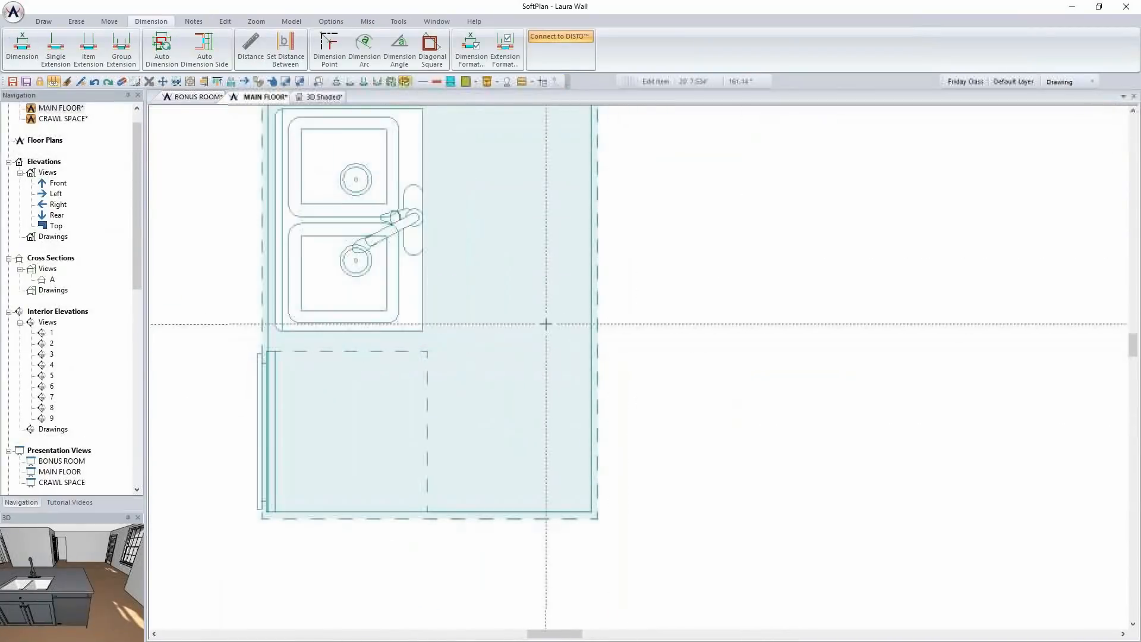
{"action": "scroll", "coordinate": [544, 320], "scroll_direction": "down", "scroll_amount": 2}
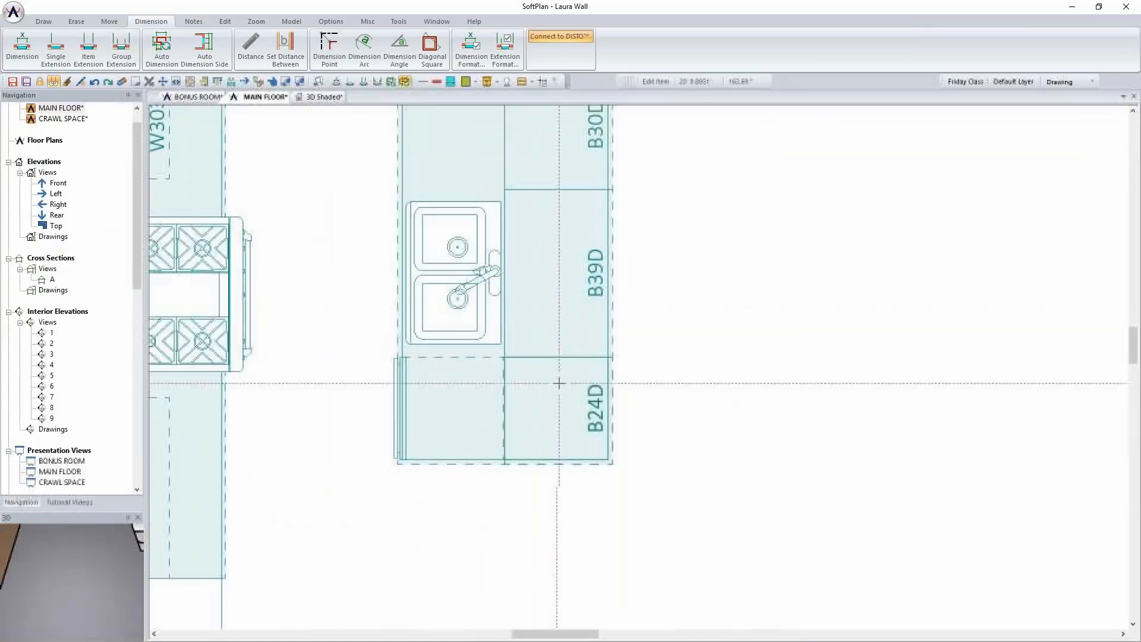
{"action": "right_click", "coordinate": [565, 397]}
{"action": "left_click", "coordinate": [588, 422]}
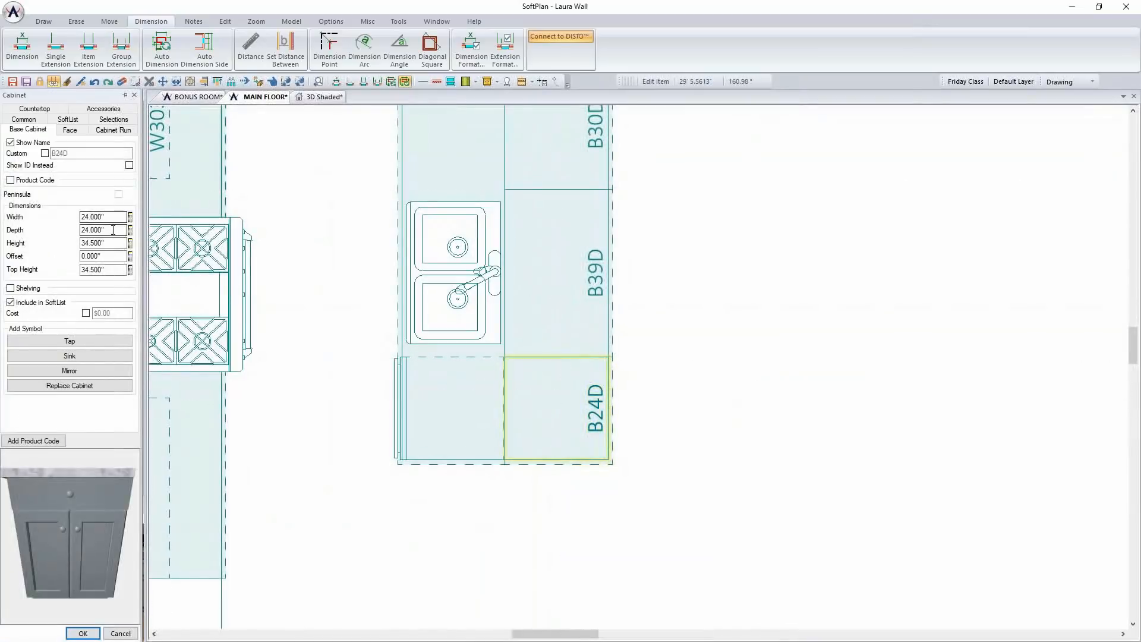
{"action": "type", "text": "12\""}
{"action": "key", "text": "Return"}
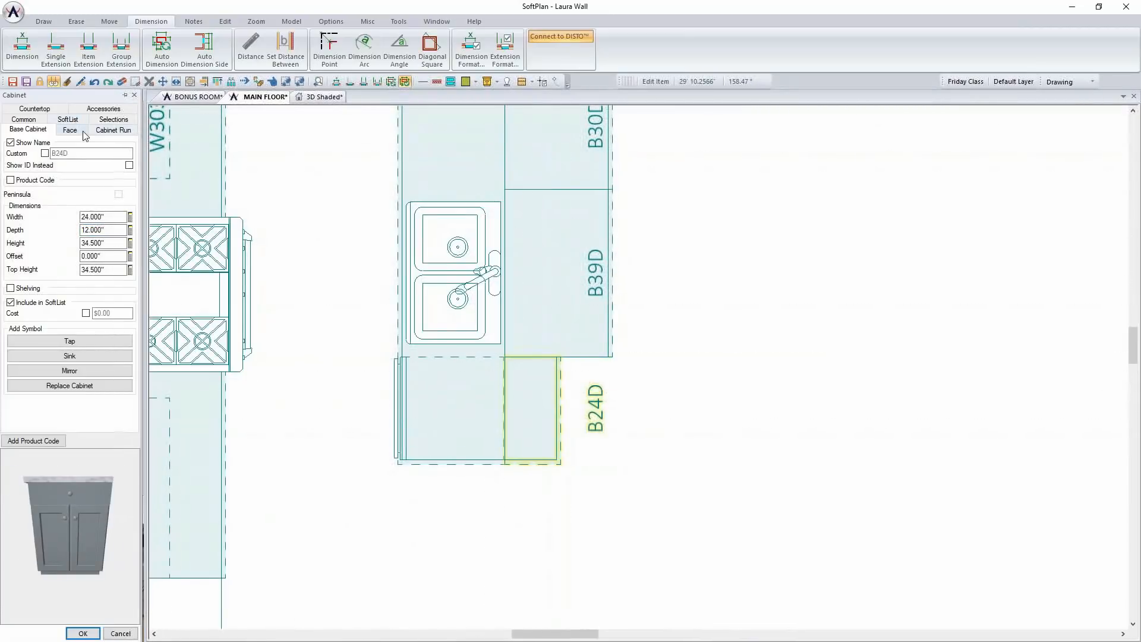
Set the front countertop overhang of the B24D cabinet behind the dishwasher to 8"
{"action": "left_click", "coordinate": [34, 109]}
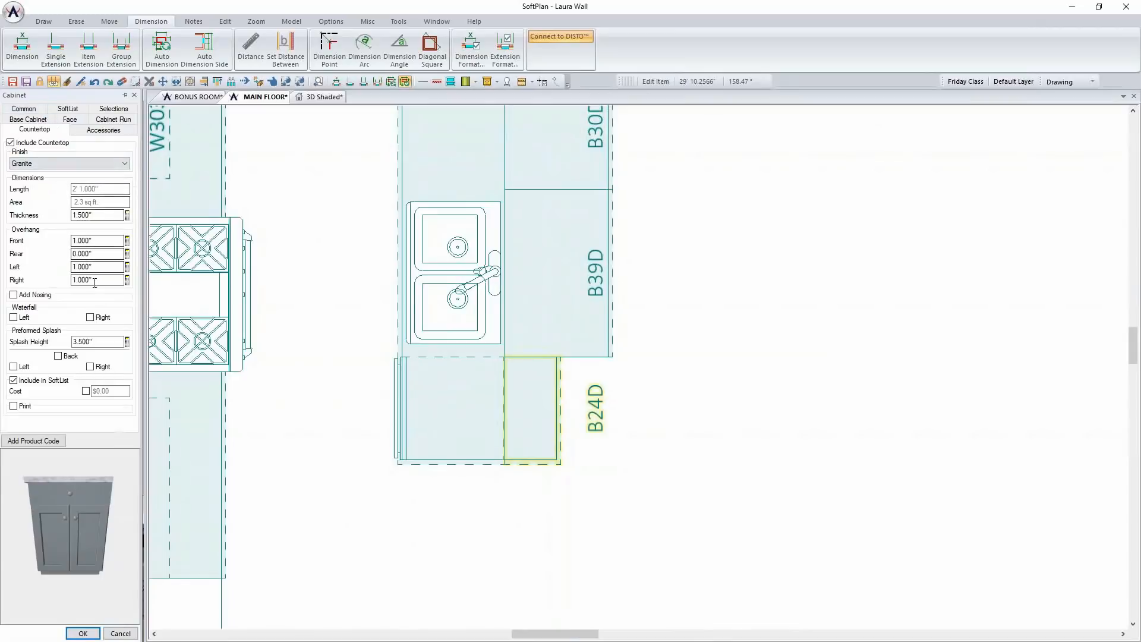
{"action": "left_click", "coordinate": [95, 240]}
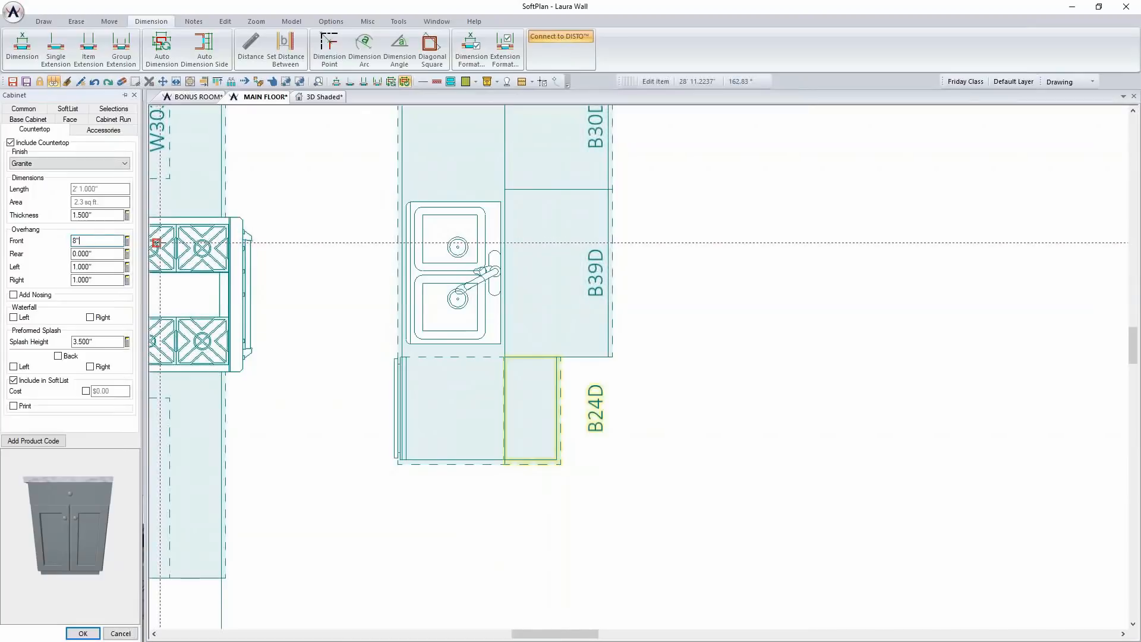
{"action": "key", "text": "Return"}
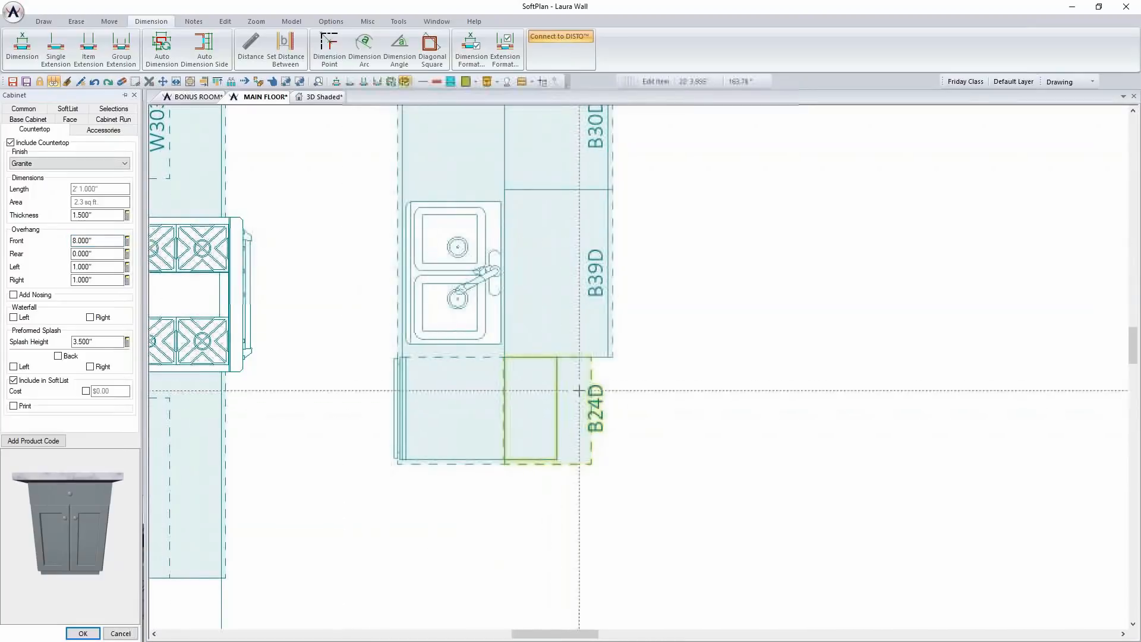
{"action": "left_click", "coordinate": [83, 633]}
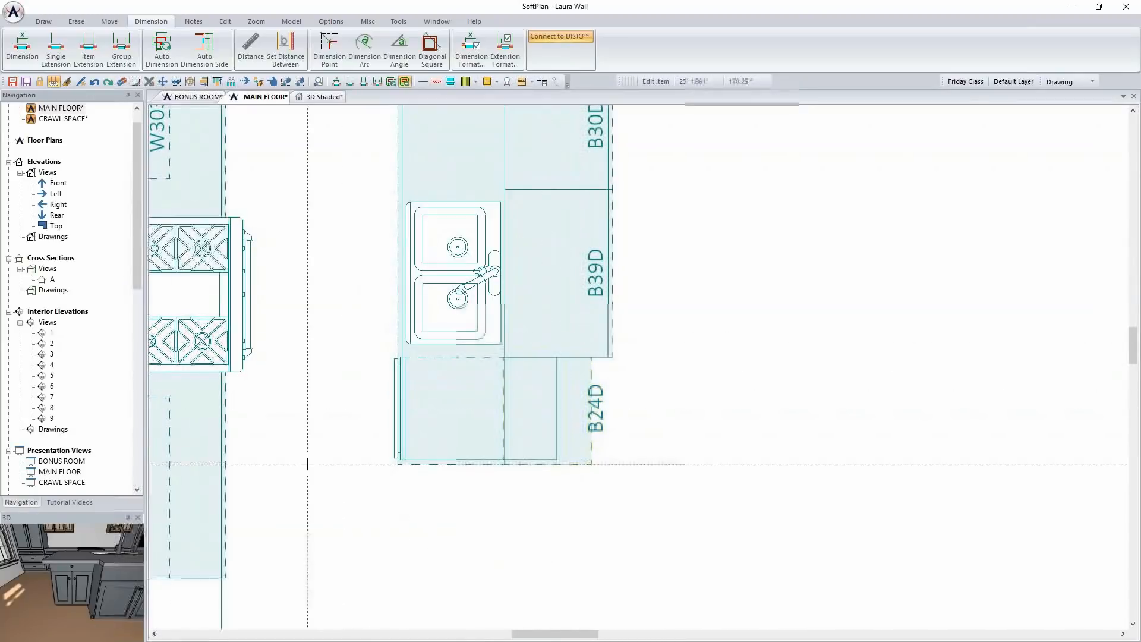
Repeat the 12" depth and 8" front overhang edit on the adjoining B39D and B30D island cabinets, and check the island in 3D
{"action": "right_click", "coordinate": [590, 286]}
{"action": "left_click", "coordinate": [618, 357]}
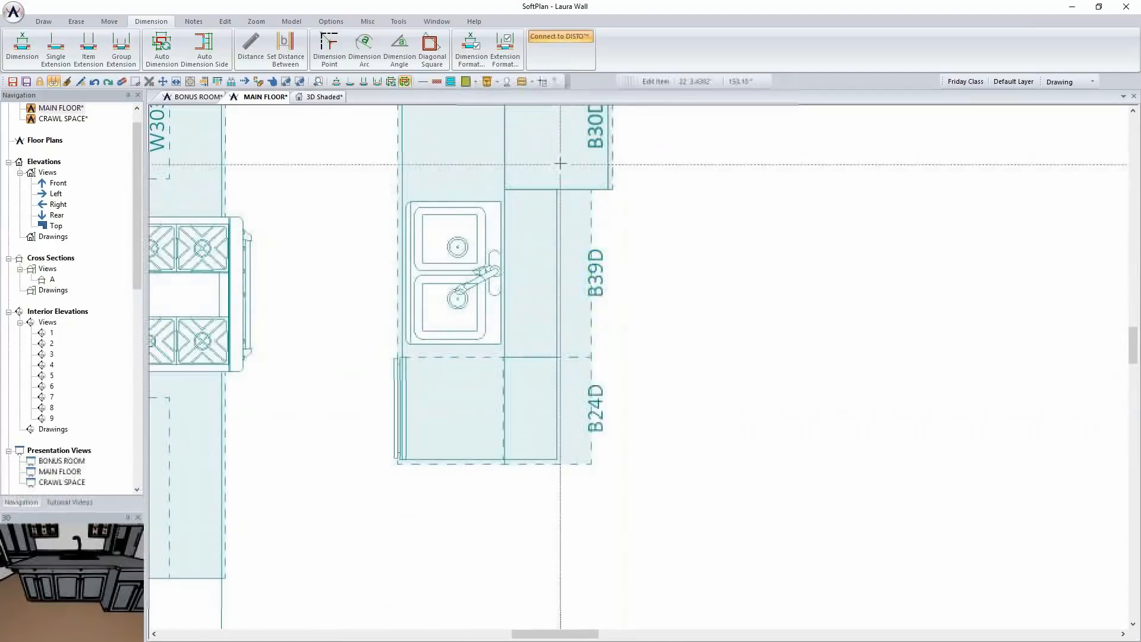
{"action": "right_click", "coordinate": [556, 185]}
{"action": "left_click", "coordinate": [616, 221]}
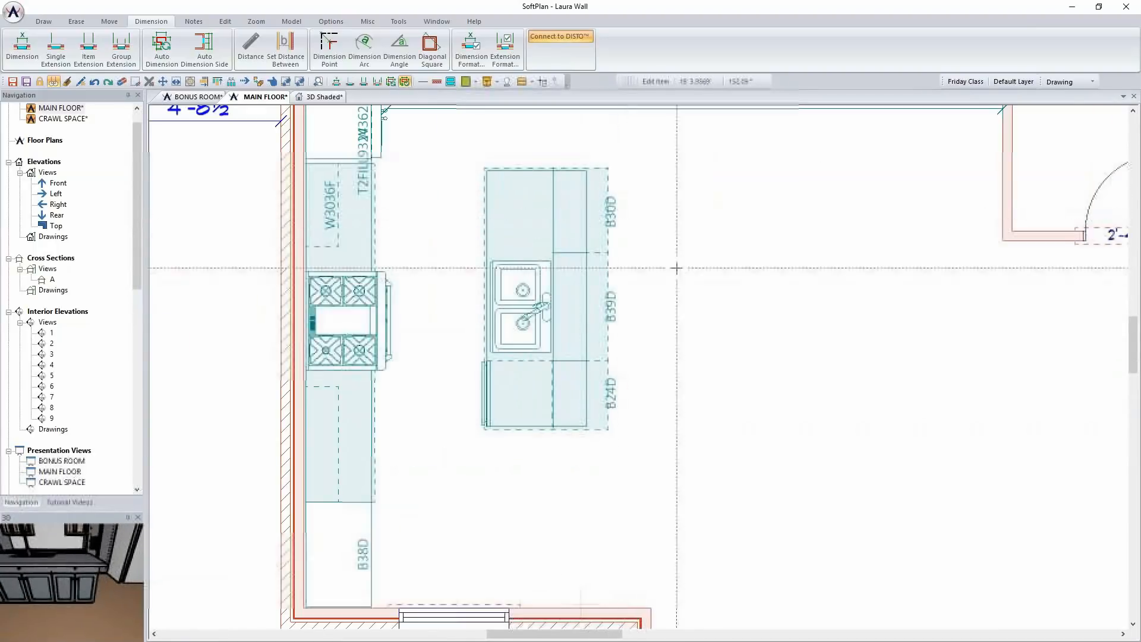
{"action": "key", "text": "ctrl+z"}
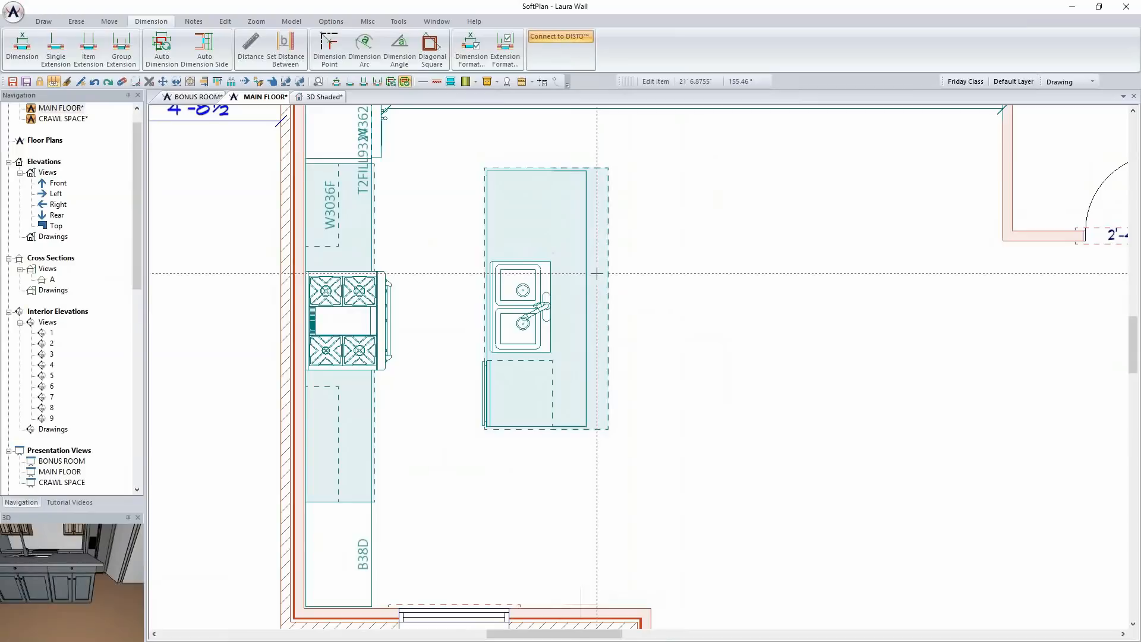
{"action": "left_click", "coordinate": [325, 96]}
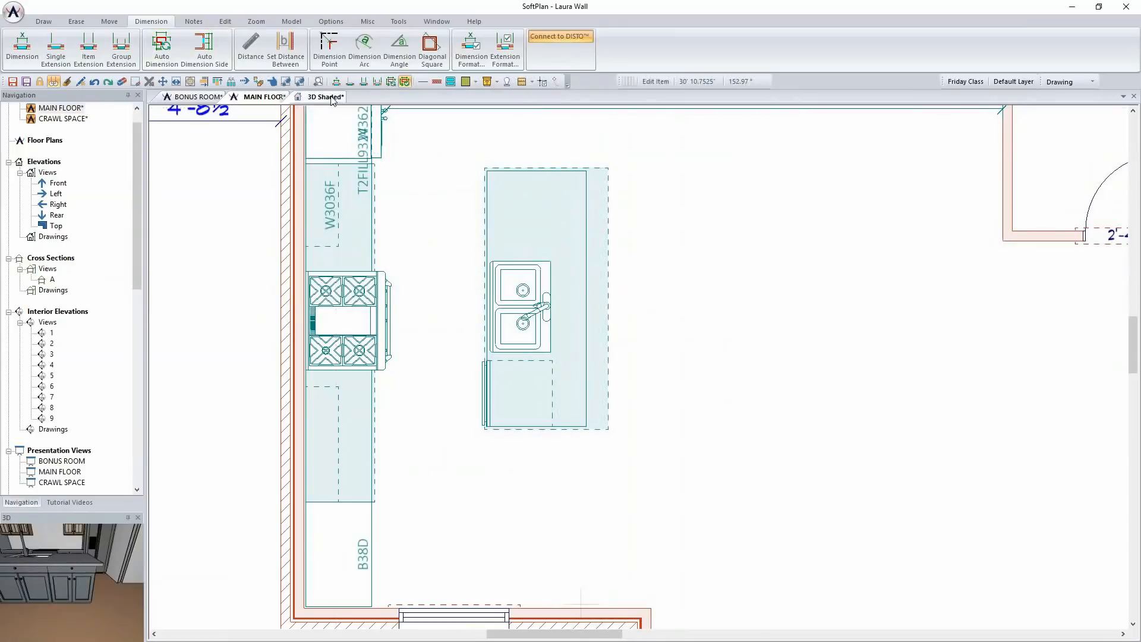
{"action": "middle_click_drag", "start_coordinate": [554, 279], "coordinate": [571, 289]}
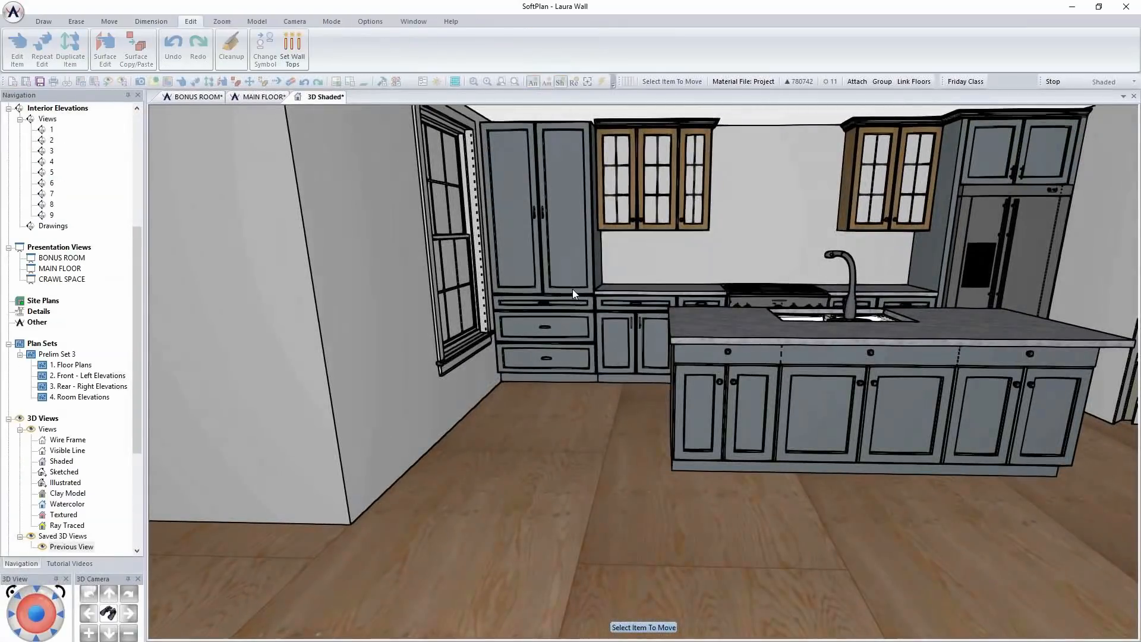
{"action": "scroll", "coordinate": [572, 289], "scroll_direction": "down", "scroll_amount": 5}
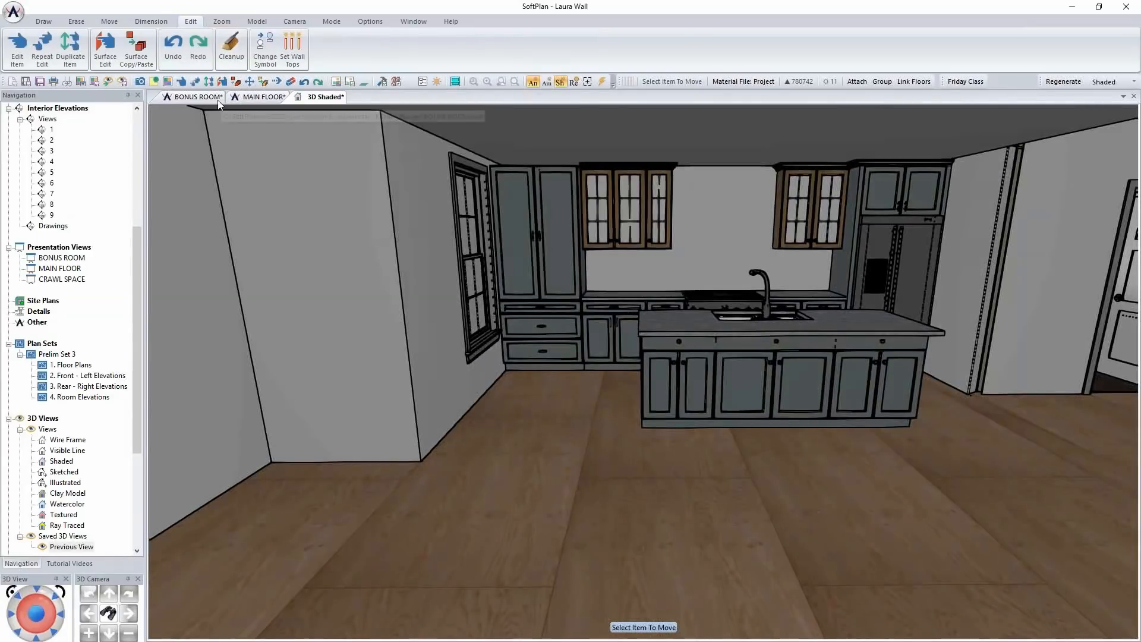
Save the main floor plan and switch its drawing mode to Room
{"action": "left_click", "coordinate": [259, 97]}
{"action": "scroll", "coordinate": [633, 308], "scroll_direction": "down", "scroll_amount": 3}
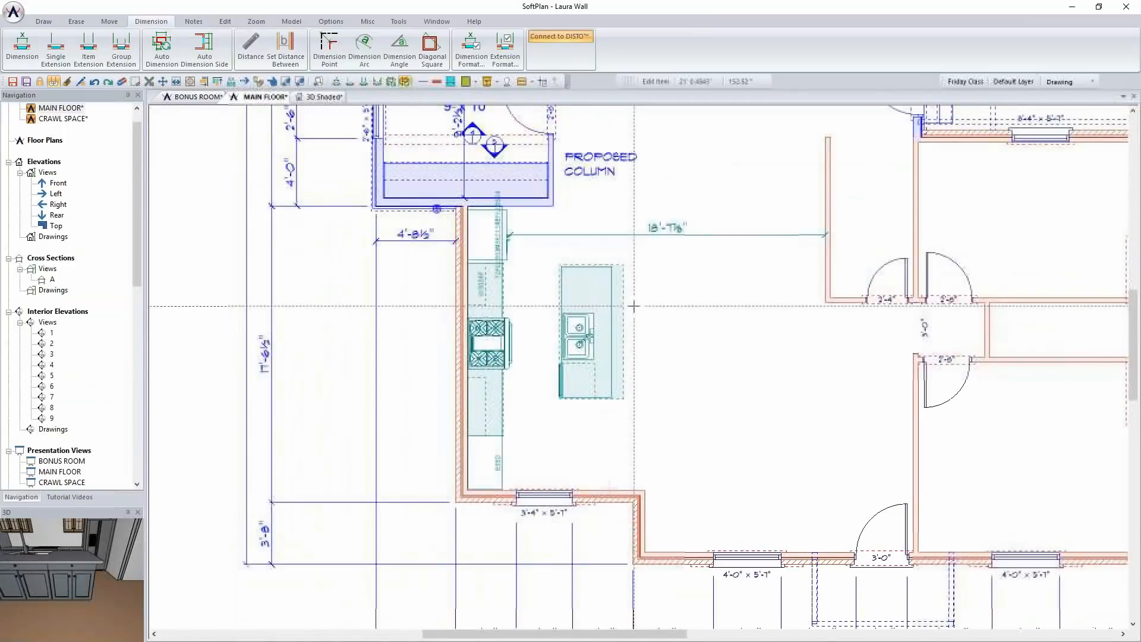
{"action": "key", "text": "ctrl+s"}
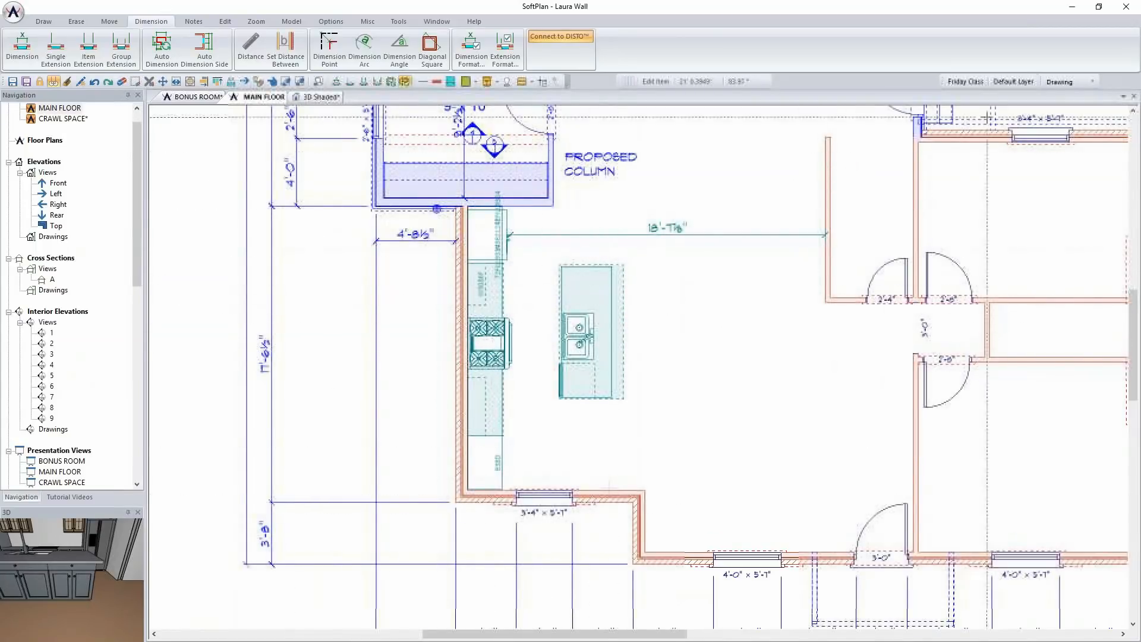
{"action": "left_click", "coordinate": [1092, 84]}
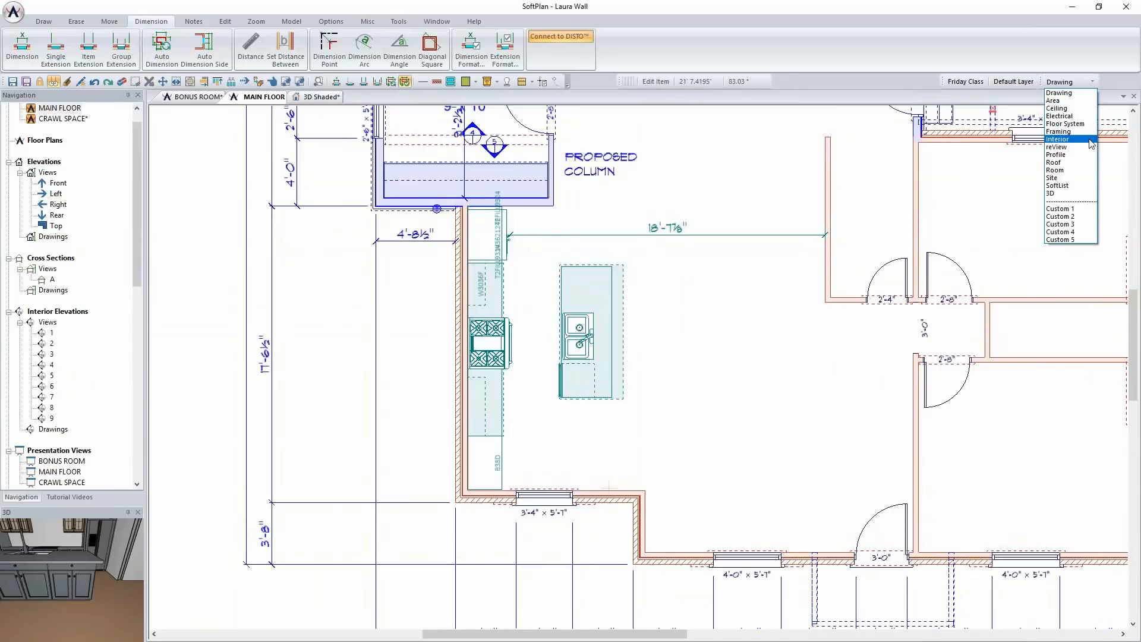
{"action": "left_click", "coordinate": [1085, 170]}
Open the MASTER room for editing and review the wallcovering, baseboard and flooring settings of the rooms
{"action": "scroll", "coordinate": [823, 294], "scroll_direction": "down", "scroll_amount": 3}
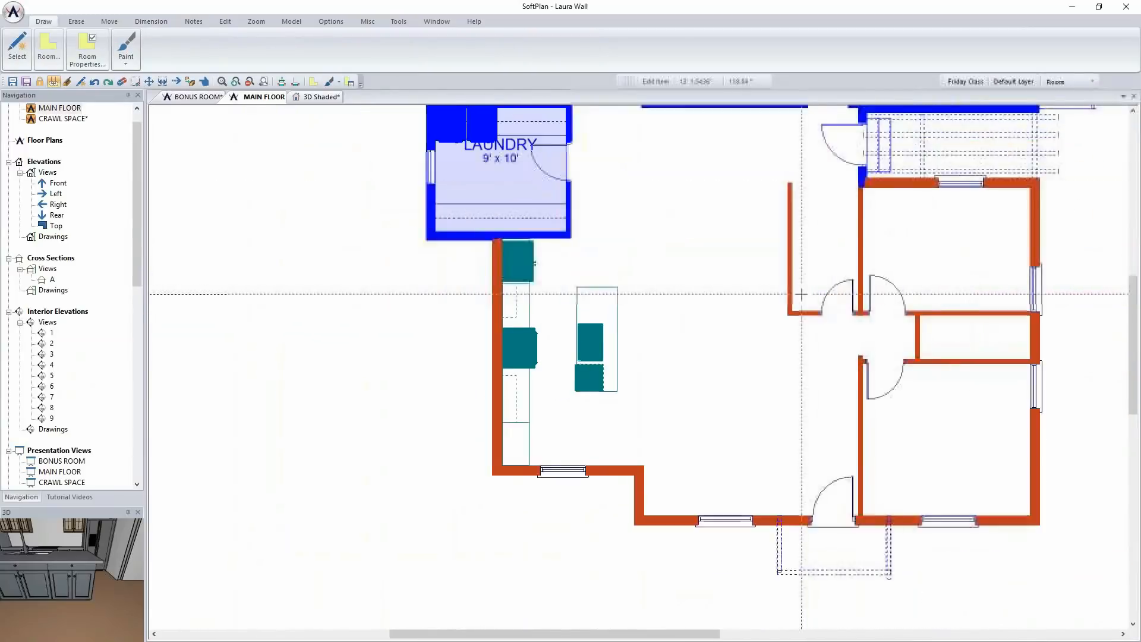
{"action": "middle_click_drag", "start_coordinate": [782, 289], "coordinate": [679, 341]}
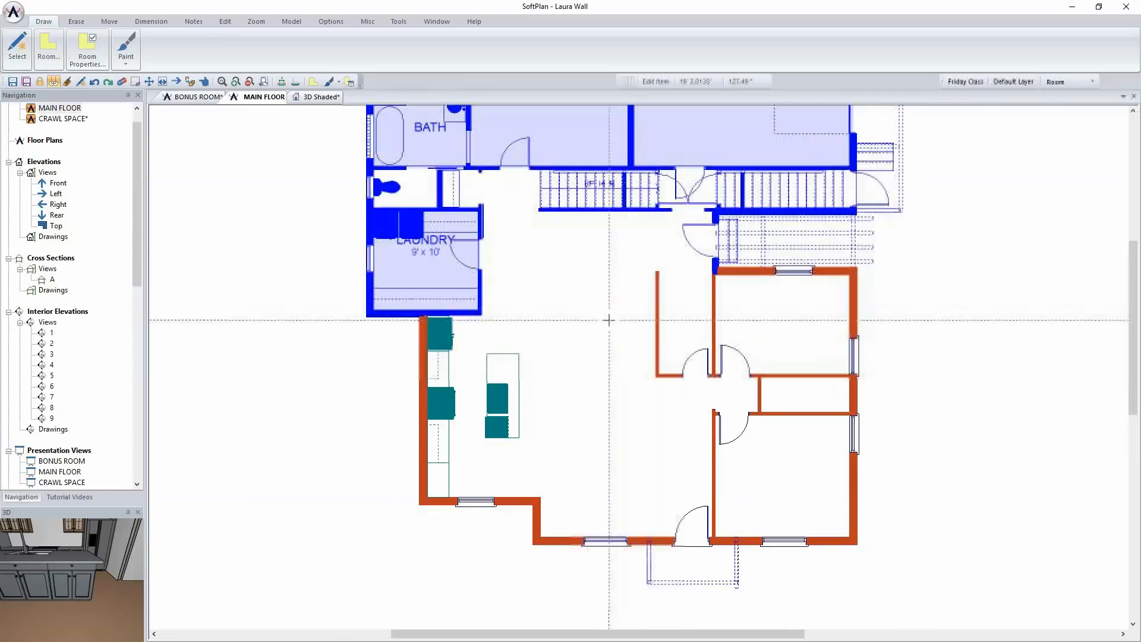
{"action": "middle_click_drag", "start_coordinate": [599, 321], "coordinate": [525, 517]}
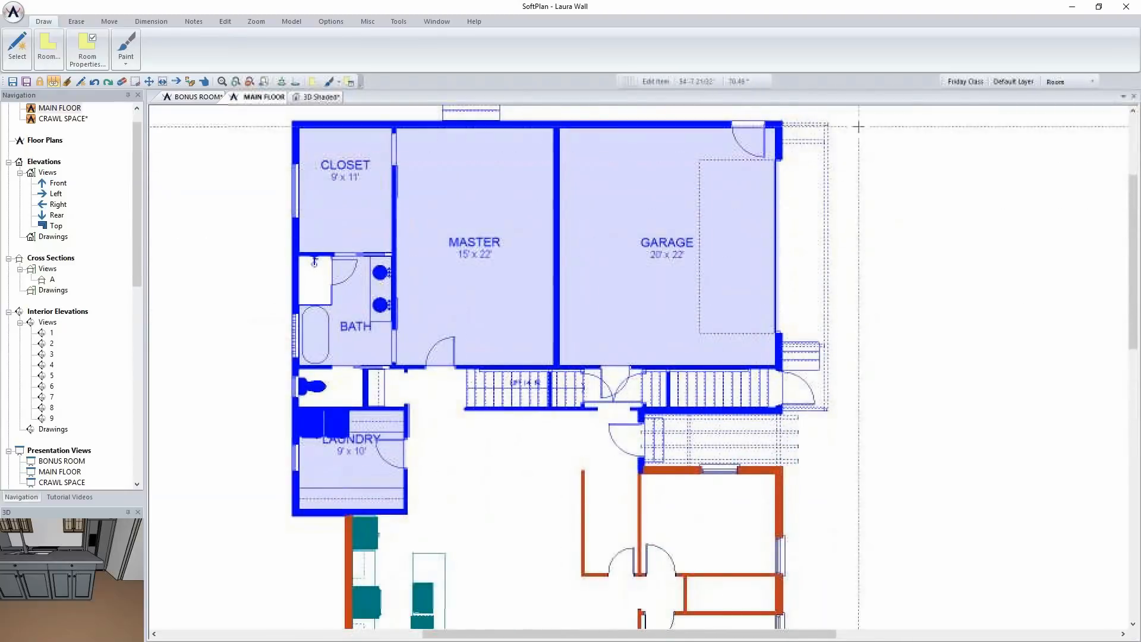
{"action": "right_click", "coordinate": [445, 268]}
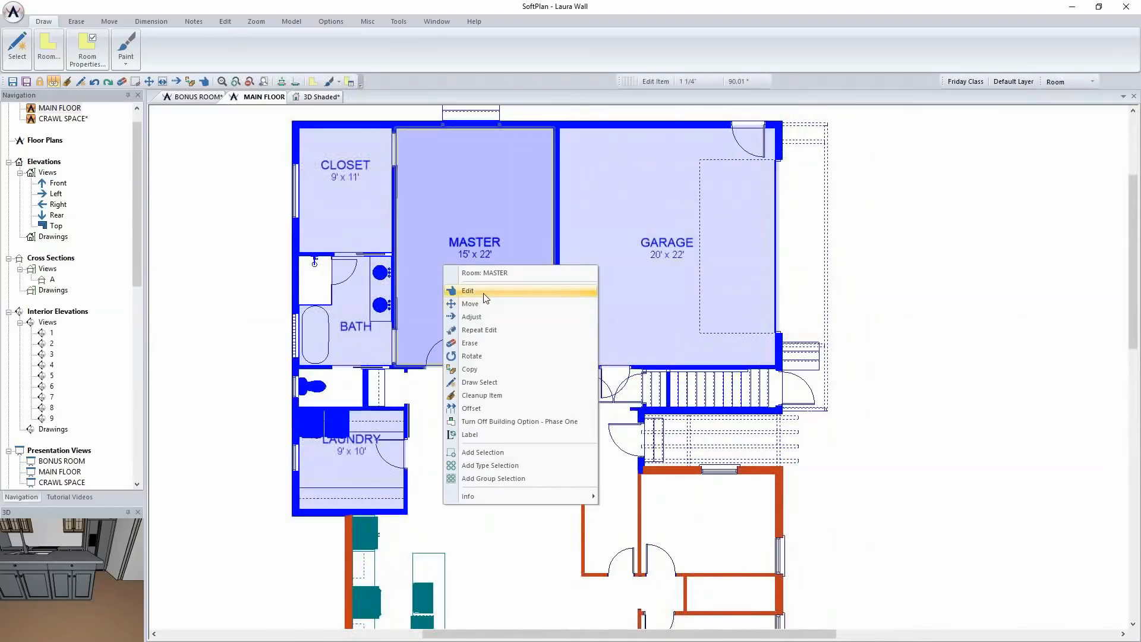
{"action": "left_click", "coordinate": [468, 290]}
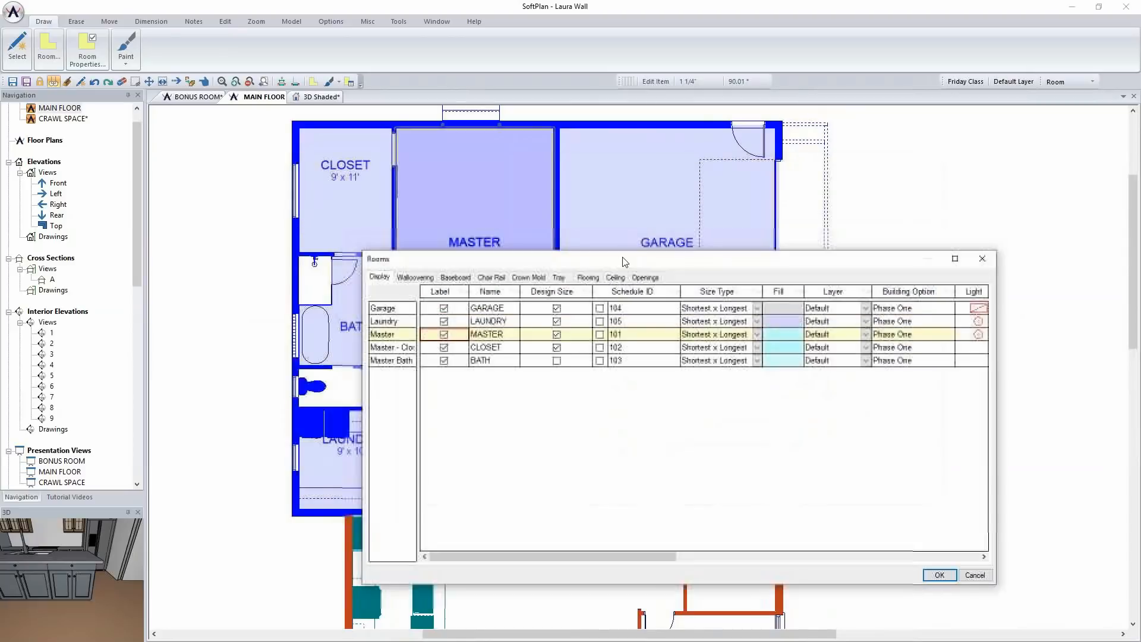
{"action": "left_click", "coordinate": [415, 278]}
{"action": "left_click", "coordinate": [466, 278]}
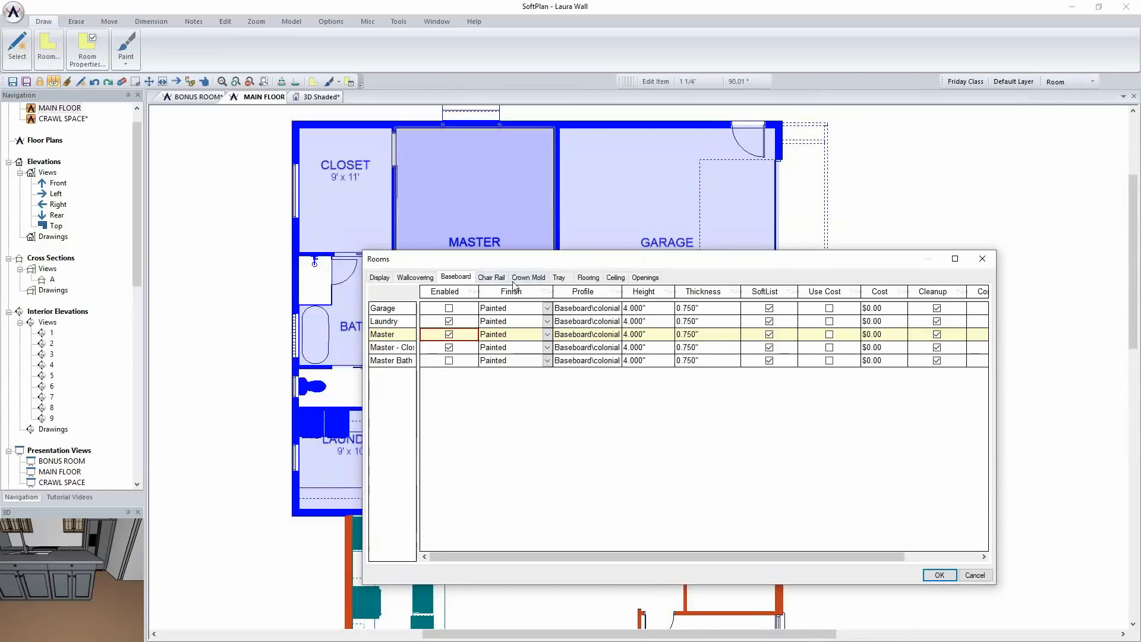
{"action": "left_click", "coordinate": [587, 278]}
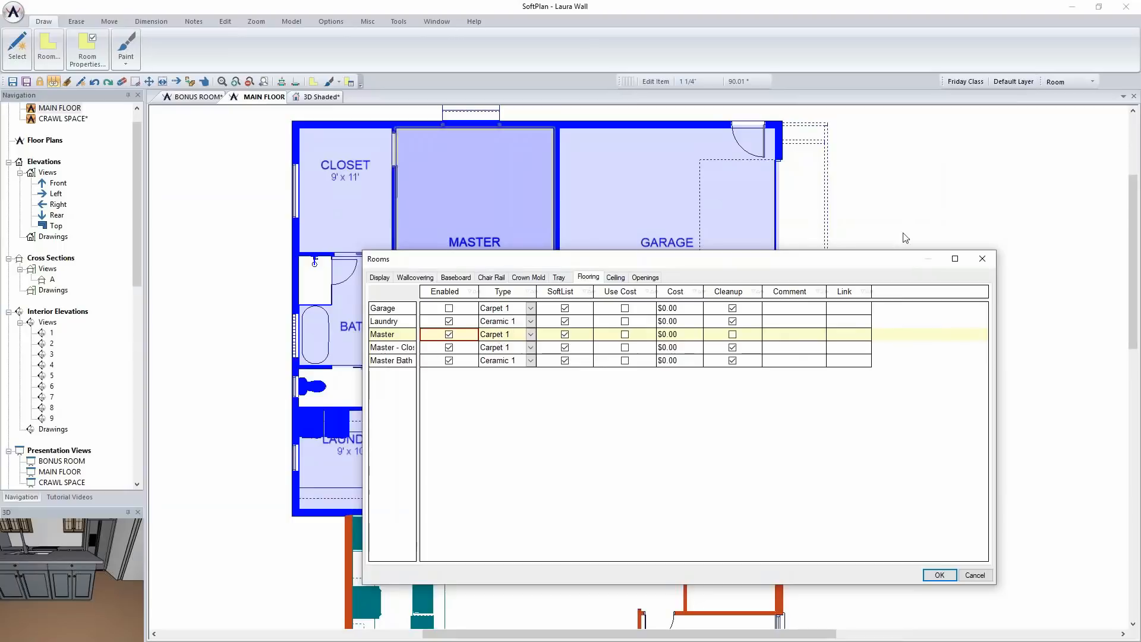
Add an auto-traced Kitchen room to the open area around the island, choosing to cancel and not add another ceiling
{"action": "left_click", "coordinate": [983, 261]}
{"action": "middle_click_drag", "start_coordinate": [570, 547], "coordinate": [581, 389]}
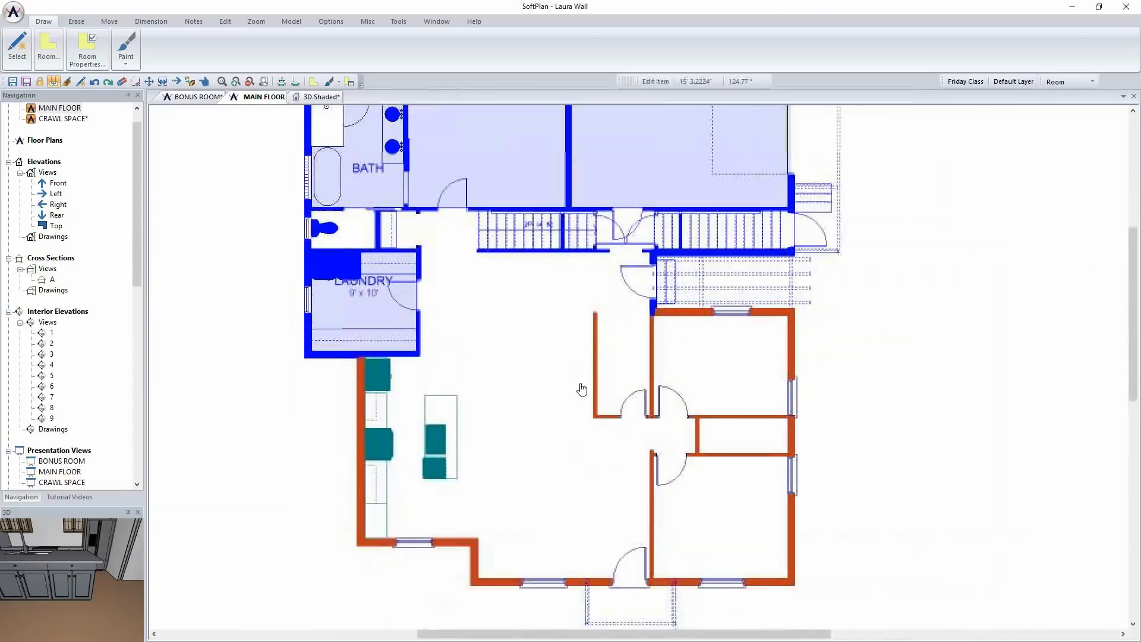
{"action": "scroll", "coordinate": [636, 377], "scroll_direction": "up", "scroll_amount": 2}
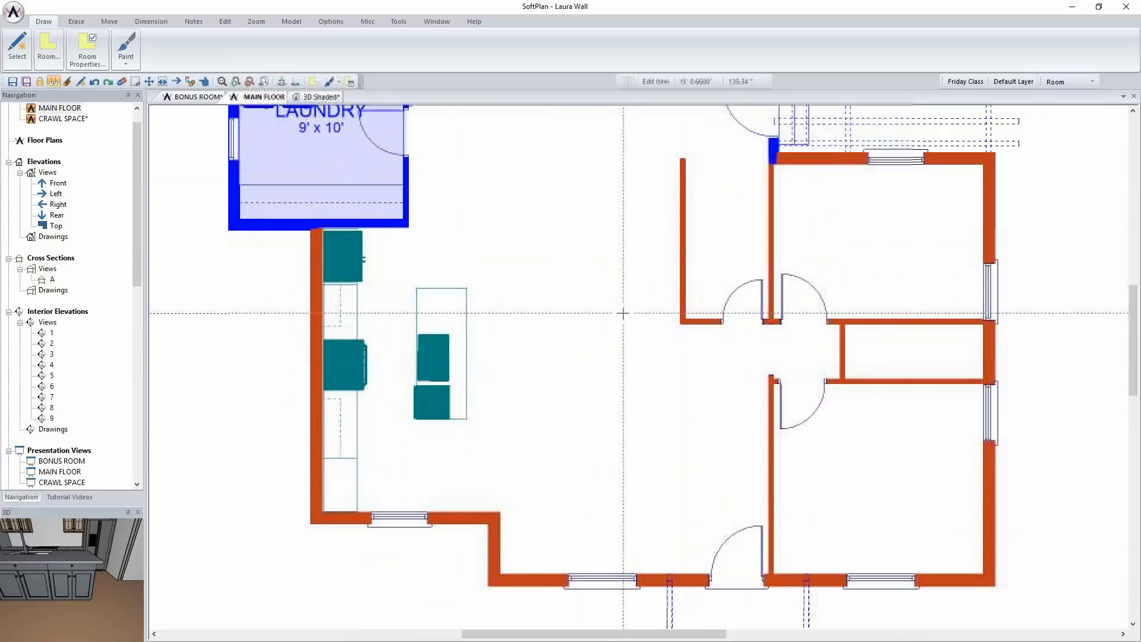
{"action": "scroll", "coordinate": [623, 313], "scroll_direction": "down", "scroll_amount": 2}
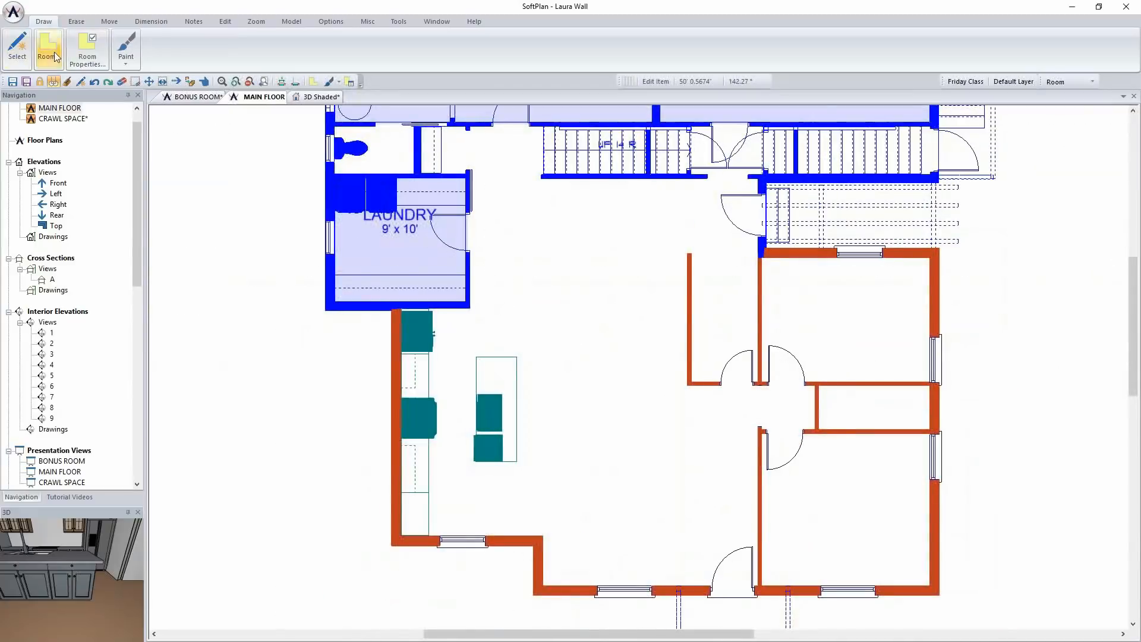
{"action": "left_click", "coordinate": [48, 47]}
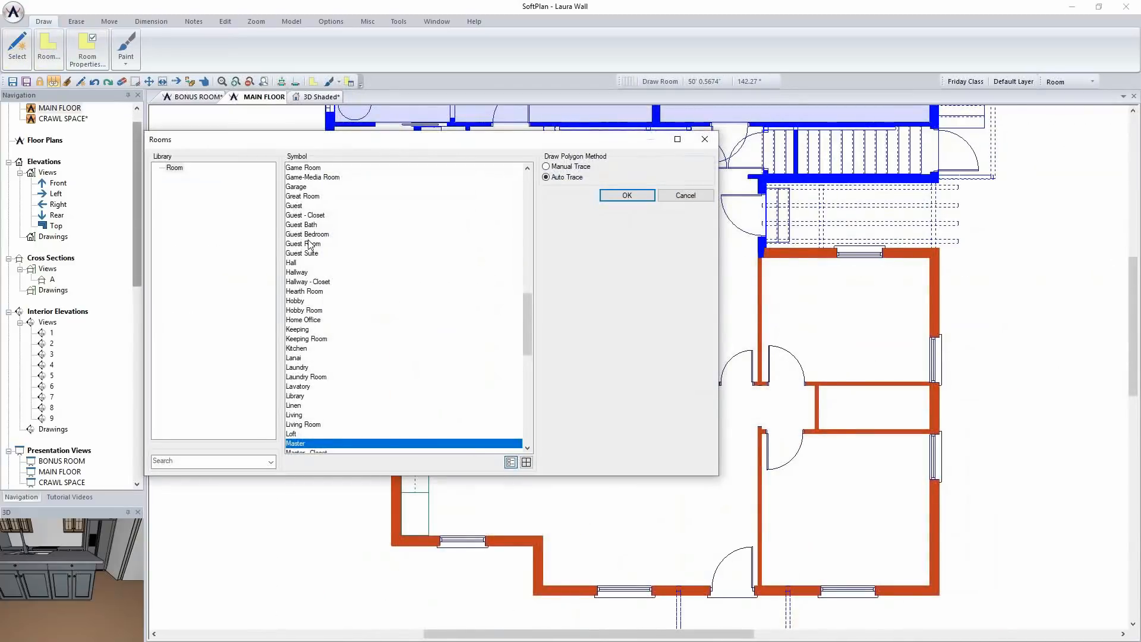
{"action": "left_click", "coordinate": [308, 244]}
{"action": "type", "text": "ki"}
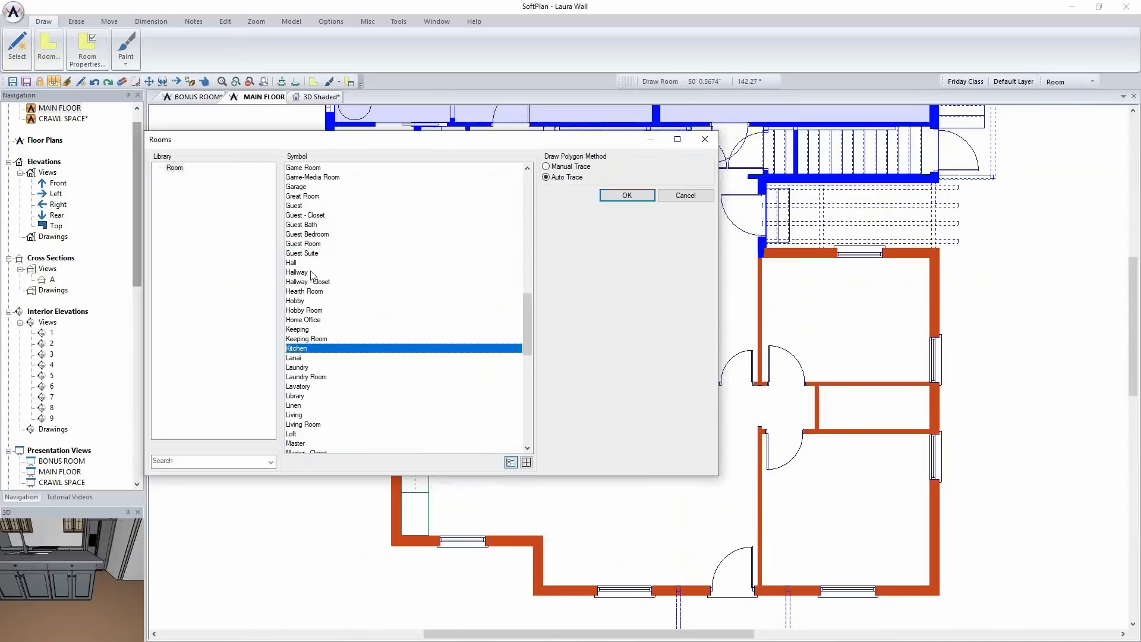
{"action": "left_click", "coordinate": [627, 195]}
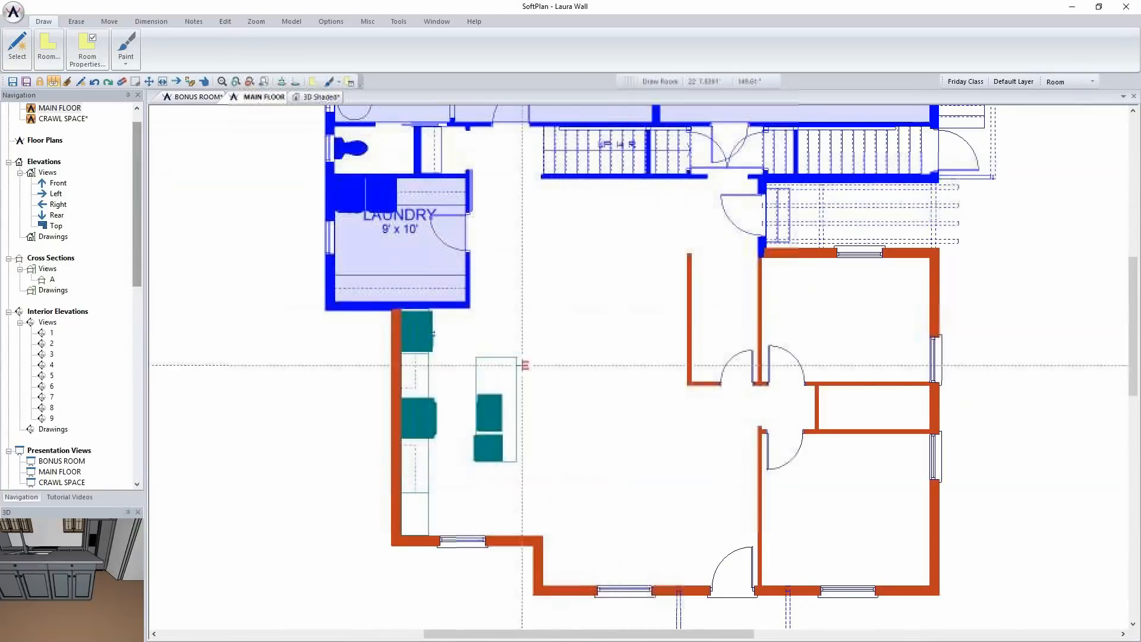
{"action": "left_click", "coordinate": [525, 362]}
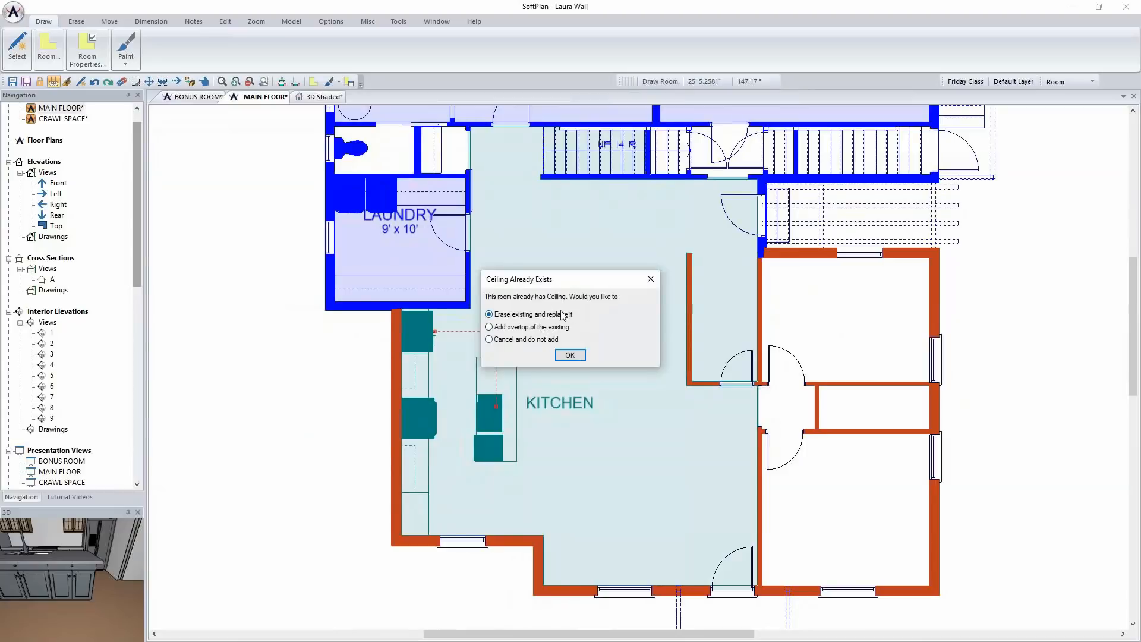
{"action": "left_click", "coordinate": [569, 355]}
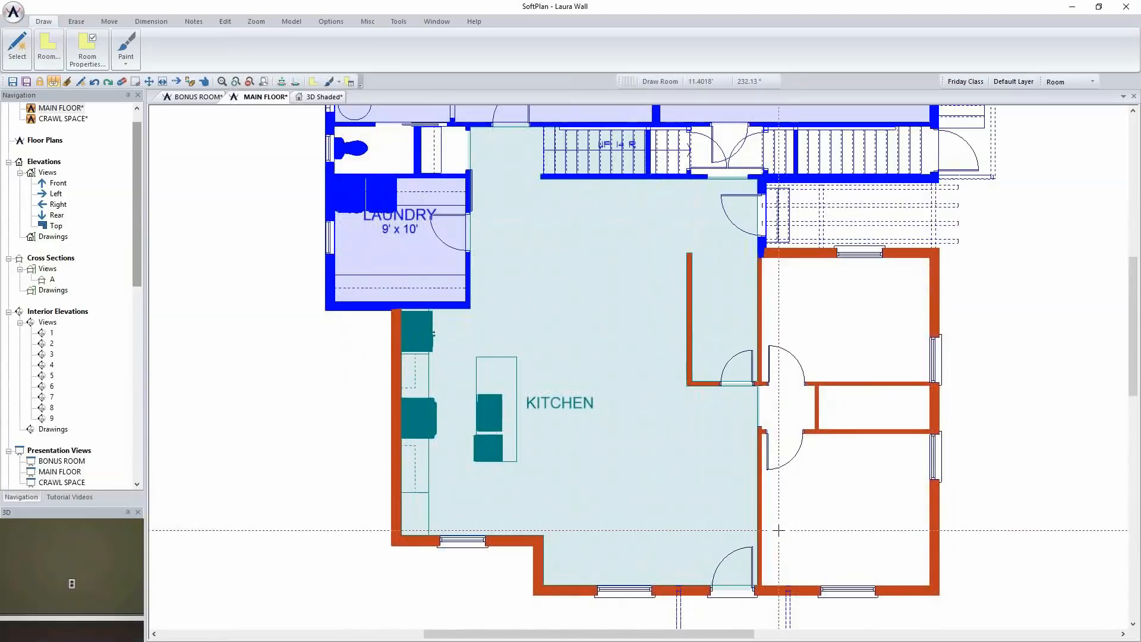
Inspect the kitchen's flooring and walls from different angles in the shaded 3D view
{"action": "left_click", "coordinate": [323, 97]}
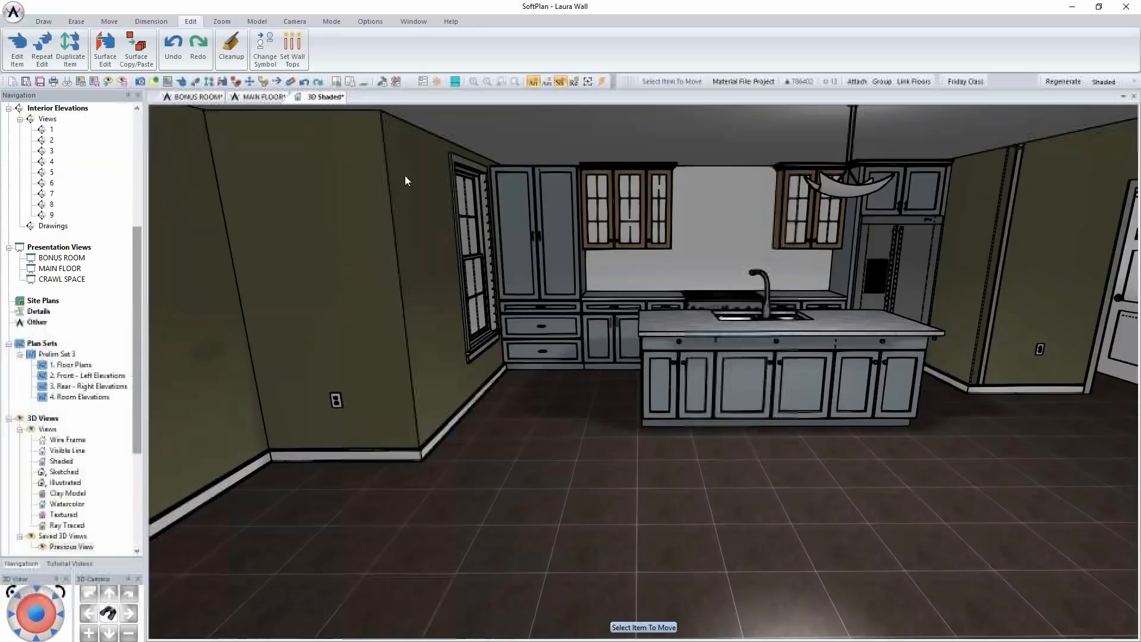
{"action": "middle_click_drag", "start_coordinate": [640, 430], "coordinate": [666, 446]}
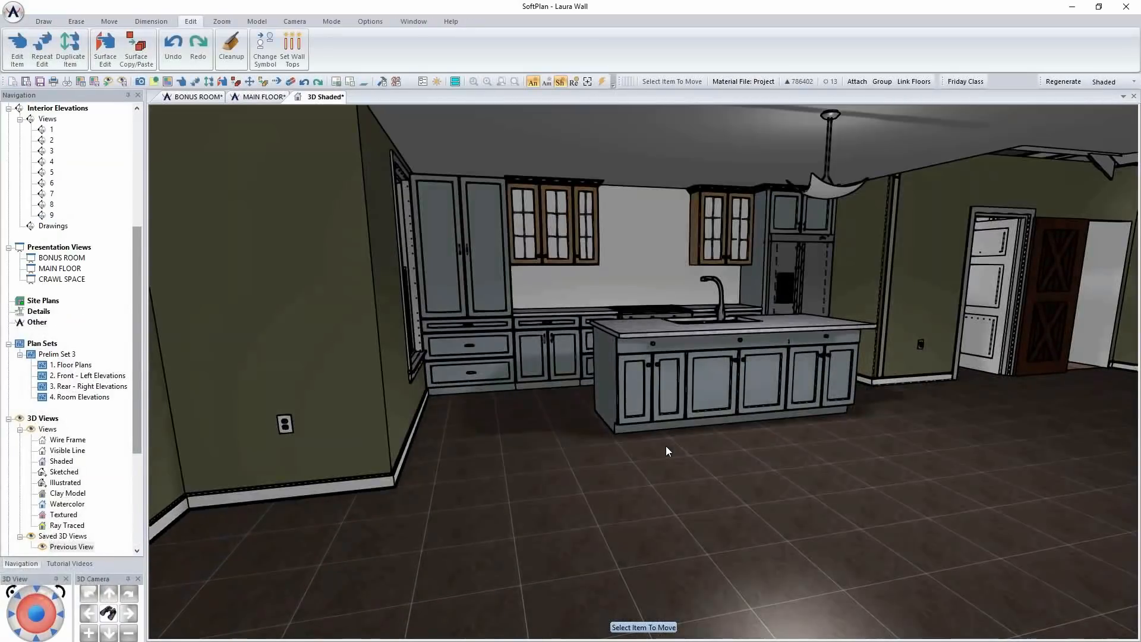
{"action": "middle_click_drag", "start_coordinate": [666, 446], "coordinate": [666, 445]}
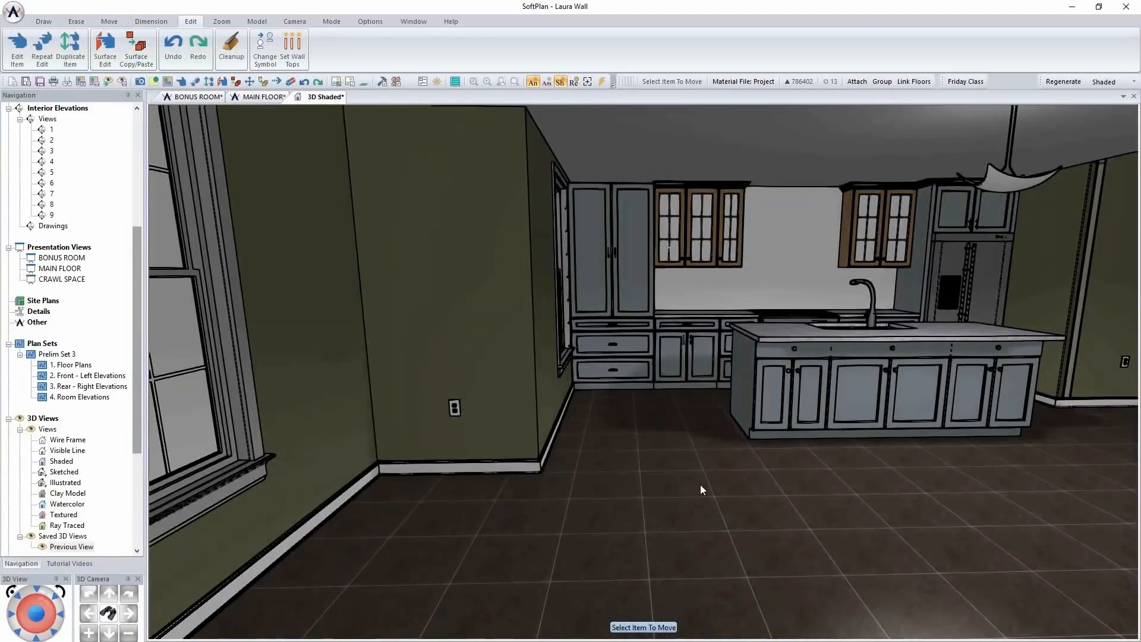
Edit the KITCHEN room on the main floor plan and set its flooring type to Hardwood 1
{"action": "left_click", "coordinate": [261, 97]}
{"action": "right_click", "coordinate": [587, 317]}
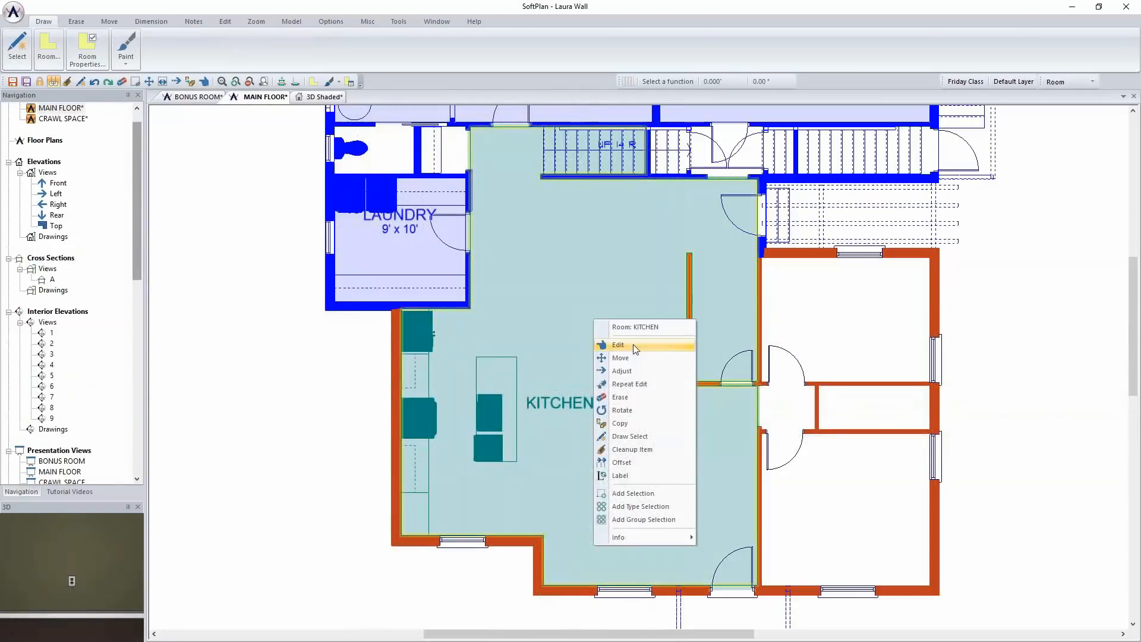
{"action": "left_click", "coordinate": [606, 344]}
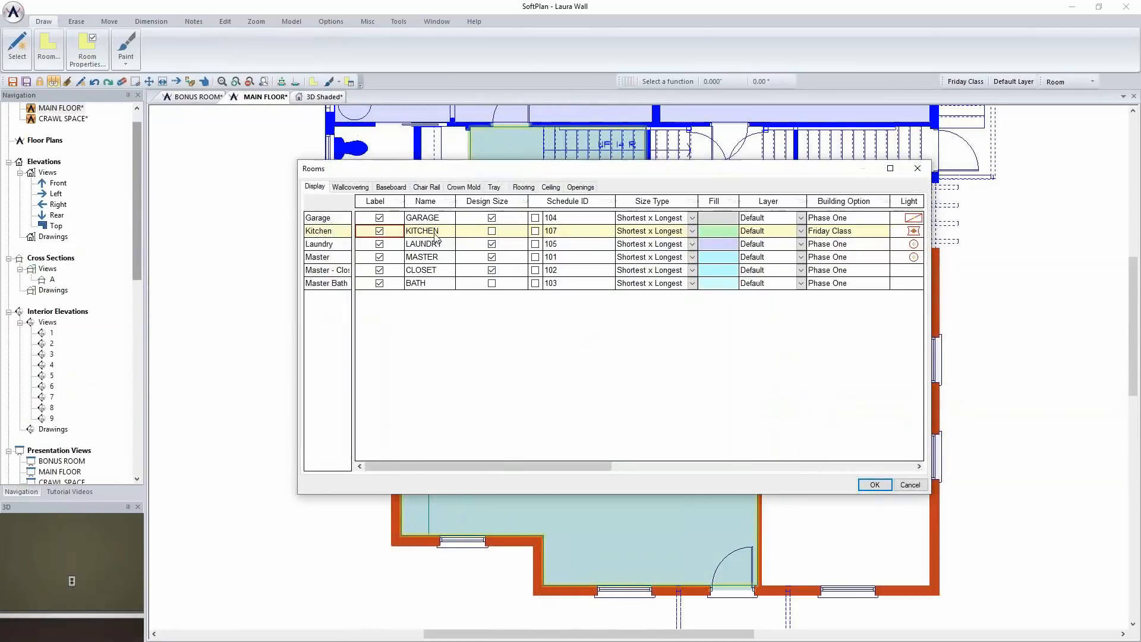
{"action": "left_click", "coordinate": [523, 187]}
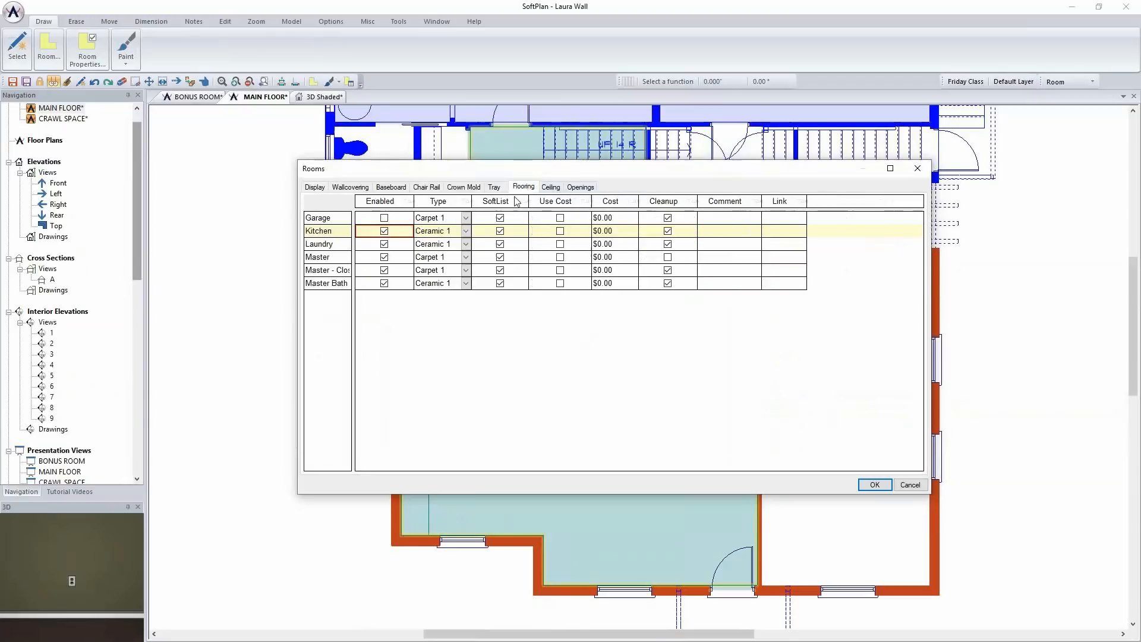
{"action": "left_click", "coordinate": [466, 231]}
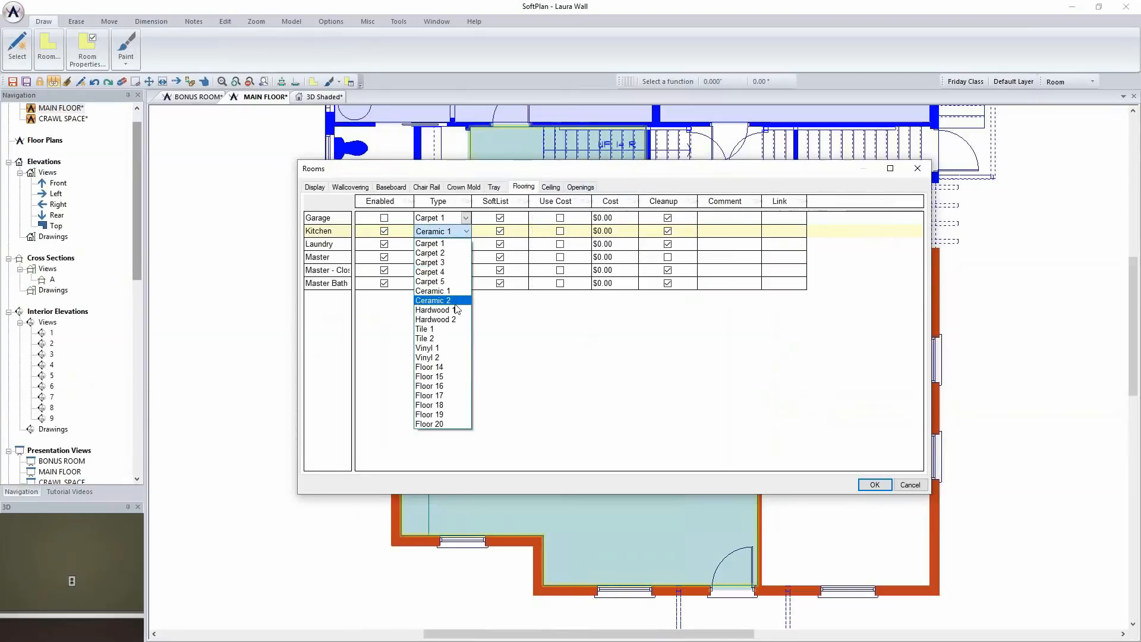
{"action": "left_click", "coordinate": [455, 309]}
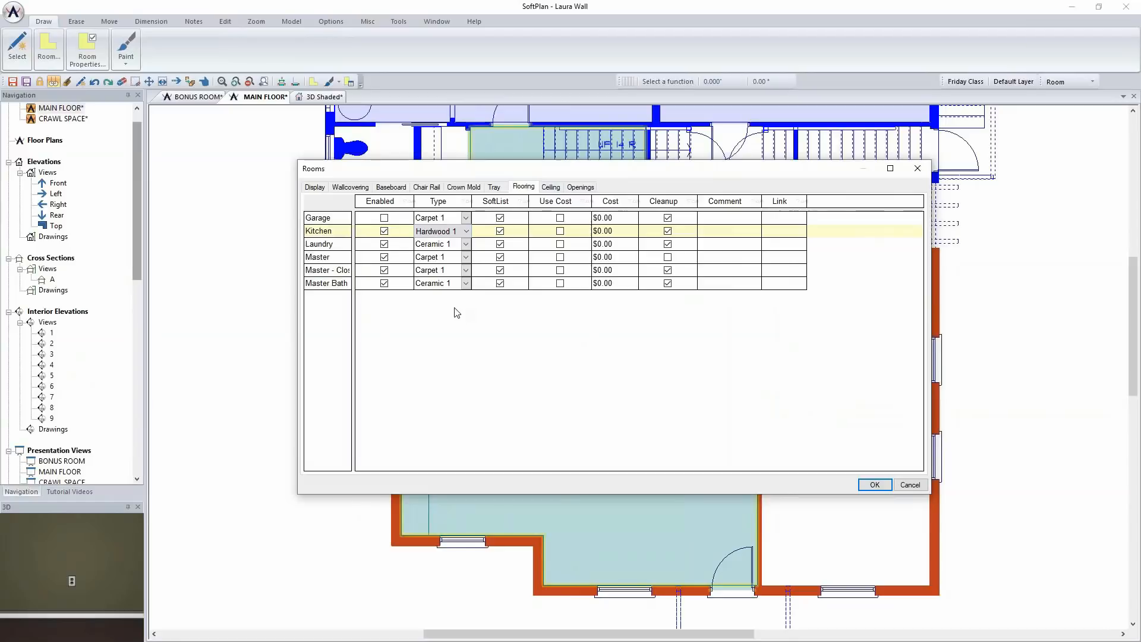
{"action": "left_click", "coordinate": [874, 484]}
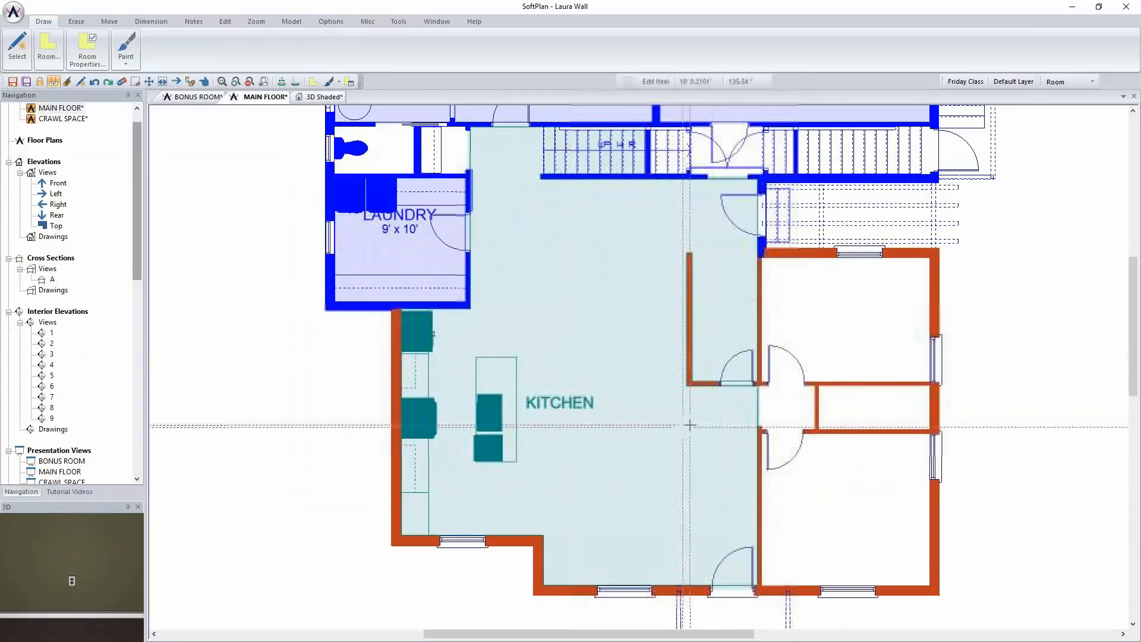
Apply a light, narrow-plank wood texture to the kitchen's Hardwood 1 floor in 3D, previewing a dark brown one for comparison
{"action": "left_click", "coordinate": [324, 96]}
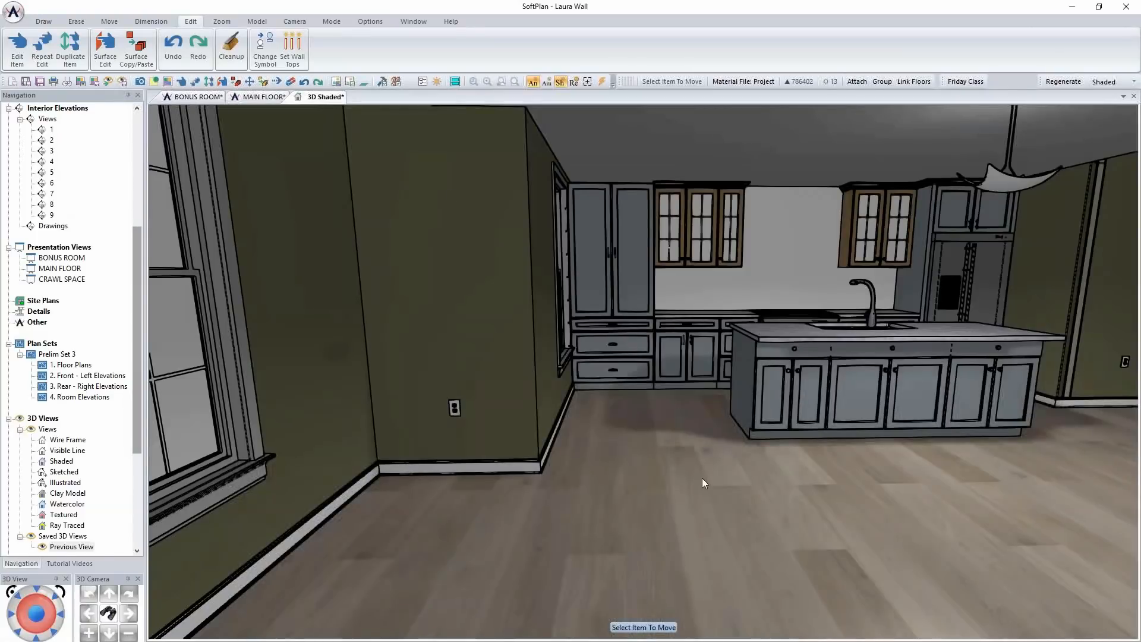
{"action": "right_click", "coordinate": [611, 531]}
{"action": "left_click", "coordinate": [675, 506]}
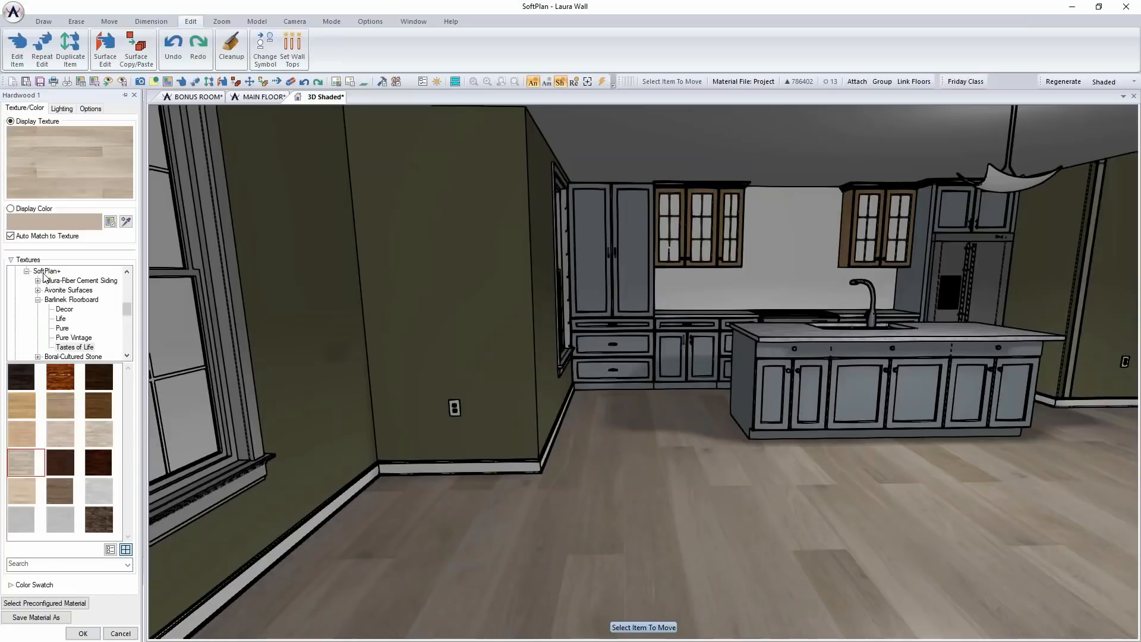
{"action": "left_click", "coordinate": [98, 434]}
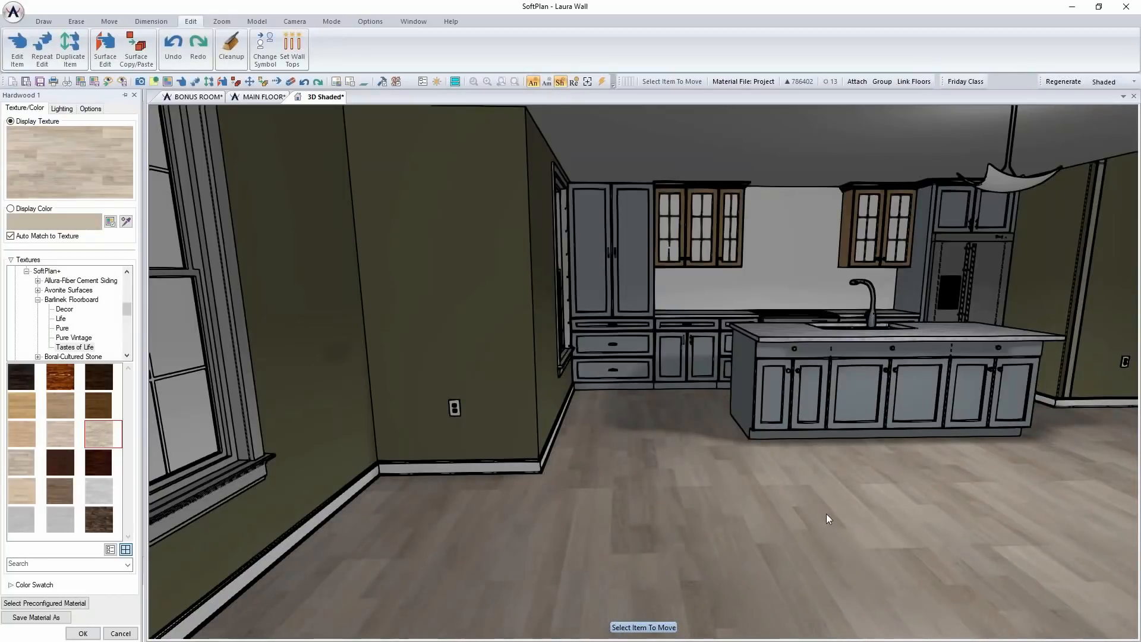
{"action": "left_click", "coordinate": [98, 385]}
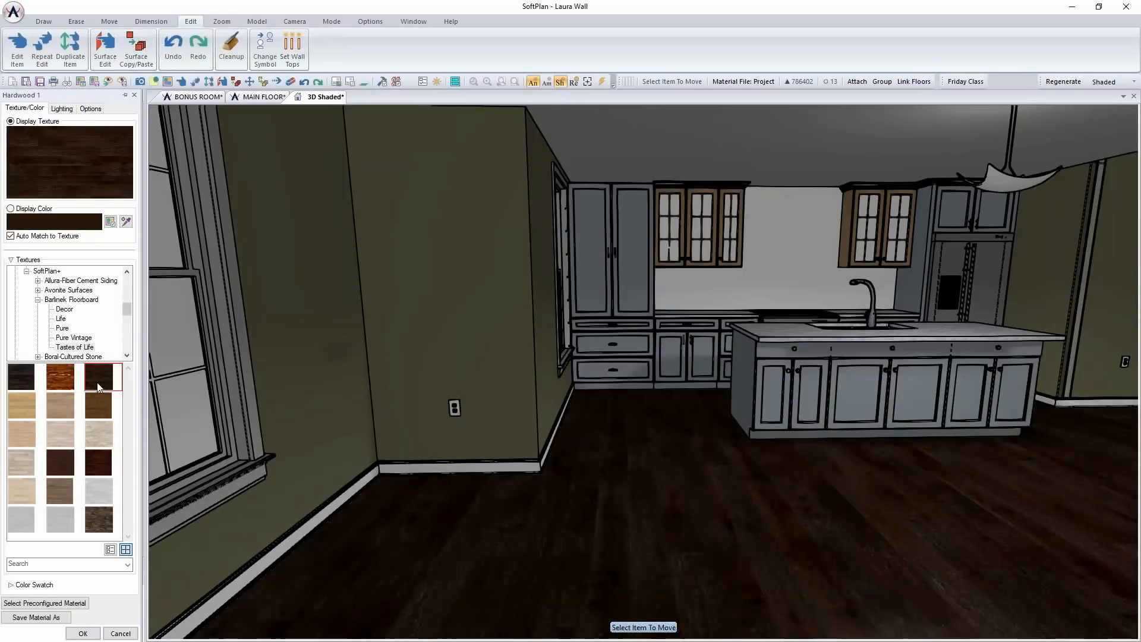
{"action": "left_click", "coordinate": [99, 436]}
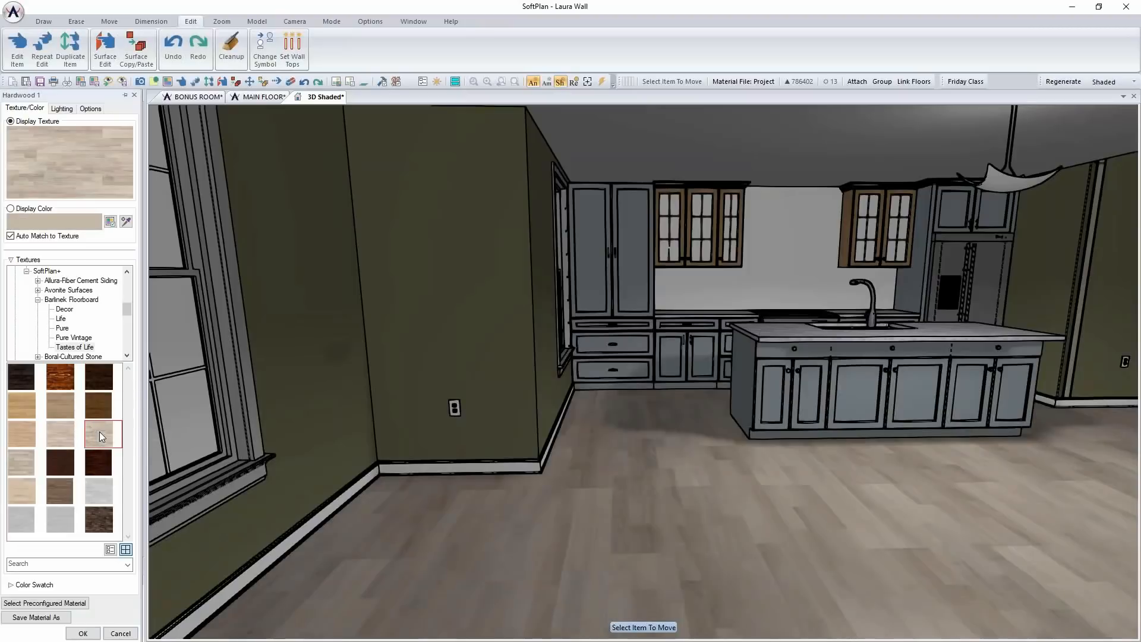
{"action": "left_click", "coordinate": [83, 633]}
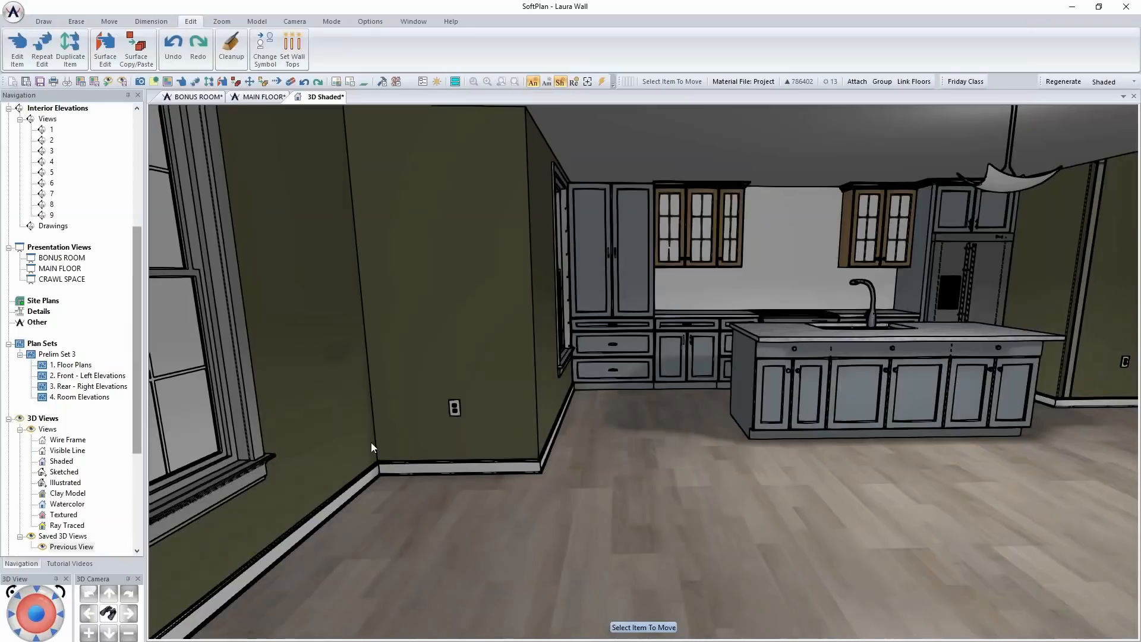
Change the kitchen walls' Paint 5 surface to Rainwashed (SW 6211) from the Sherwin Williams Colors Number swatches
{"action": "right_click", "coordinate": [485, 247]}
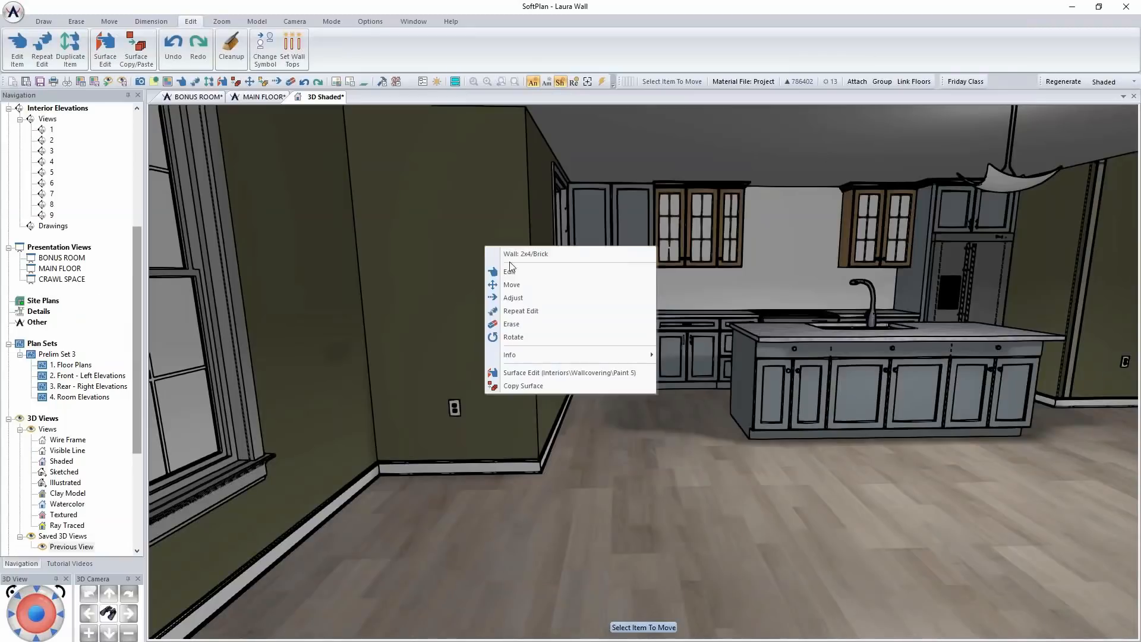
{"action": "left_click", "coordinate": [558, 371]}
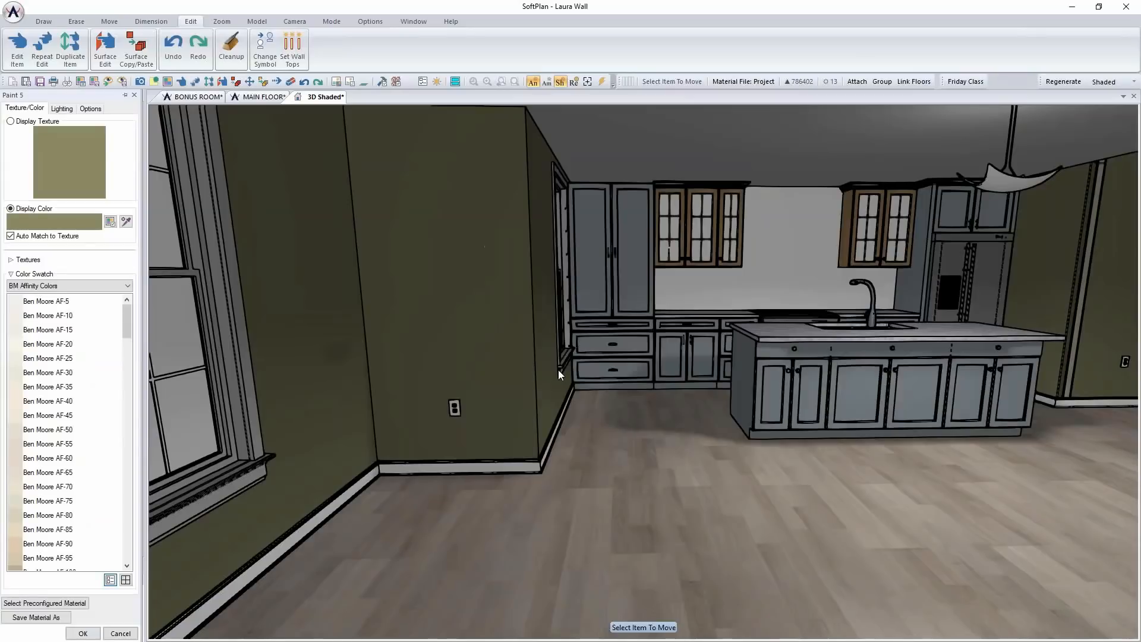
{"action": "left_click", "coordinate": [128, 286]}
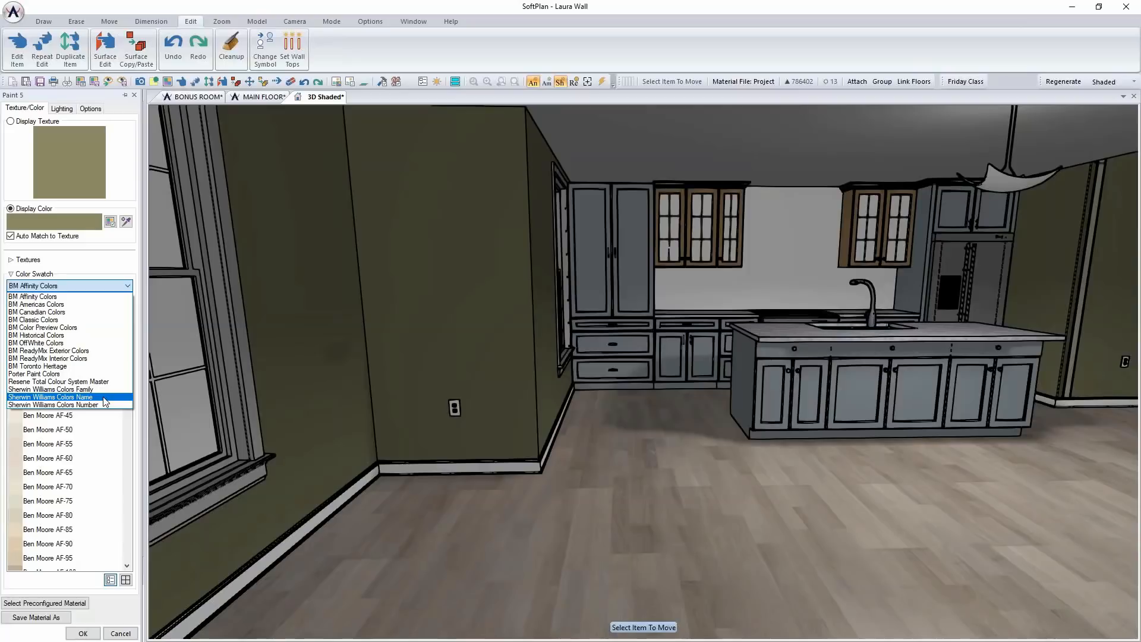
{"action": "left_click", "coordinate": [72, 405]}
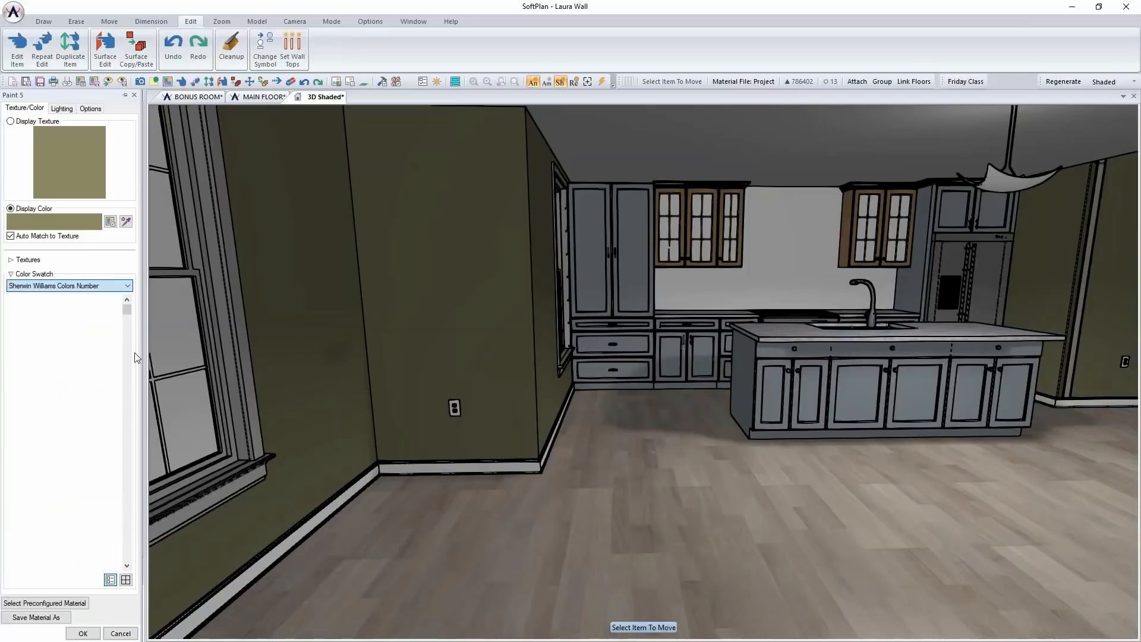
{"action": "left_click_drag", "start_coordinate": [128, 311], "coordinate": [129, 373]}
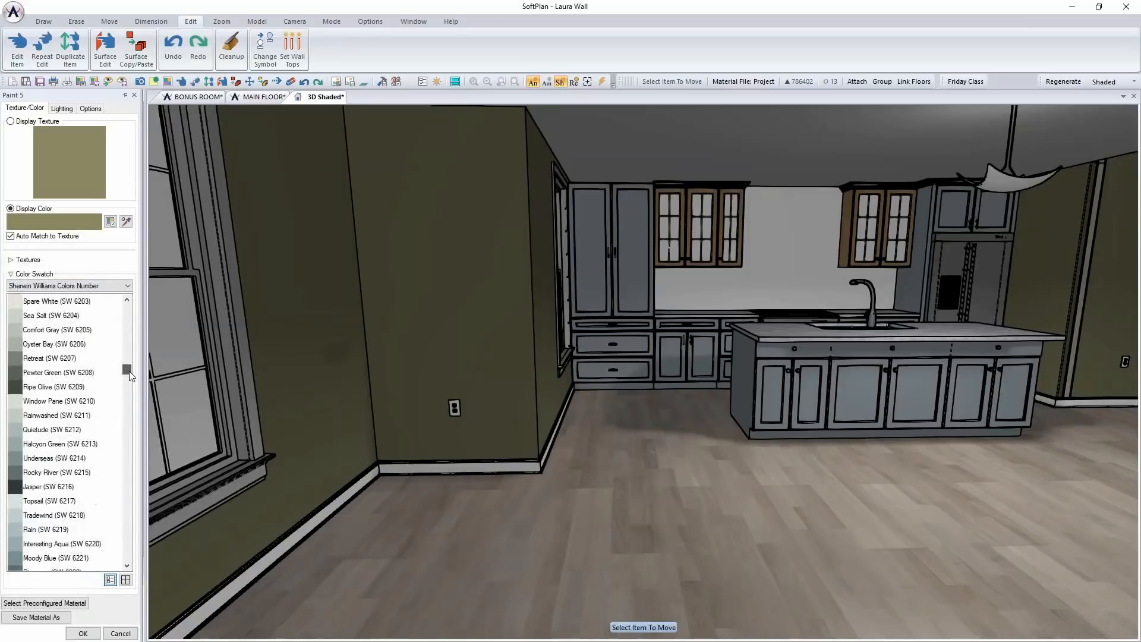
{"action": "left_click", "coordinate": [65, 415]}
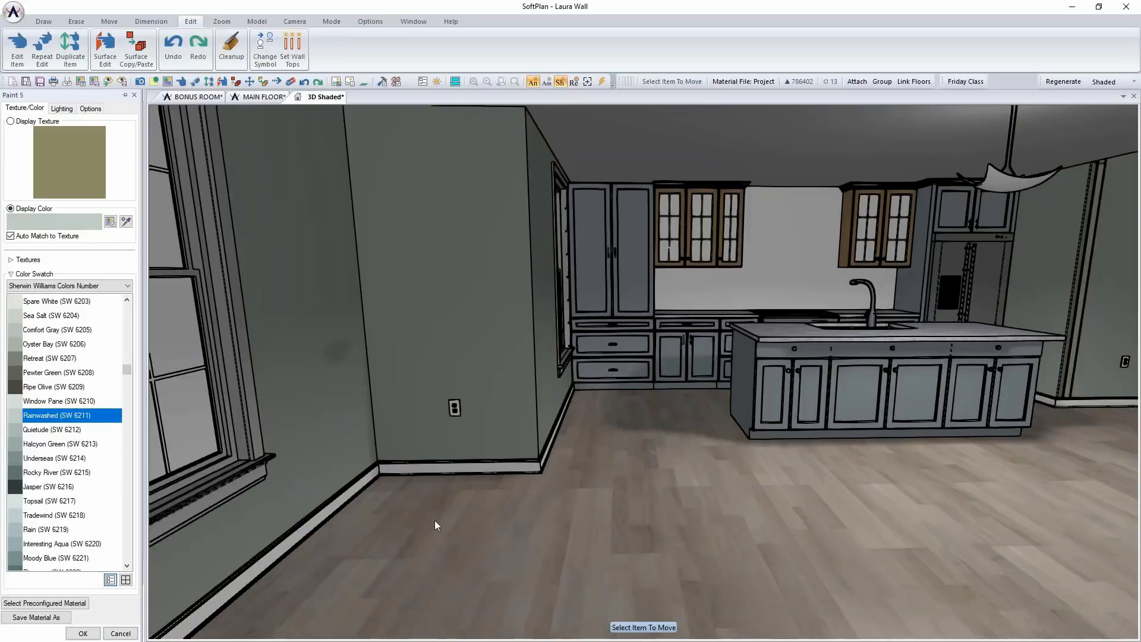
{"action": "left_click", "coordinate": [83, 632]}
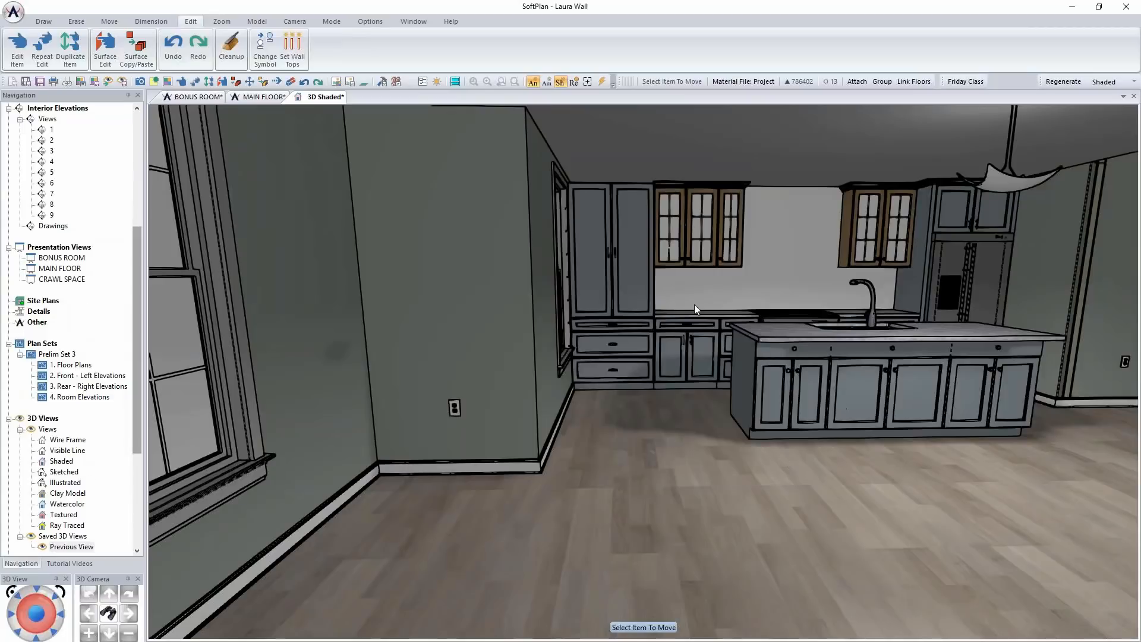
{"action": "right_click", "coordinate": [824, 367]}
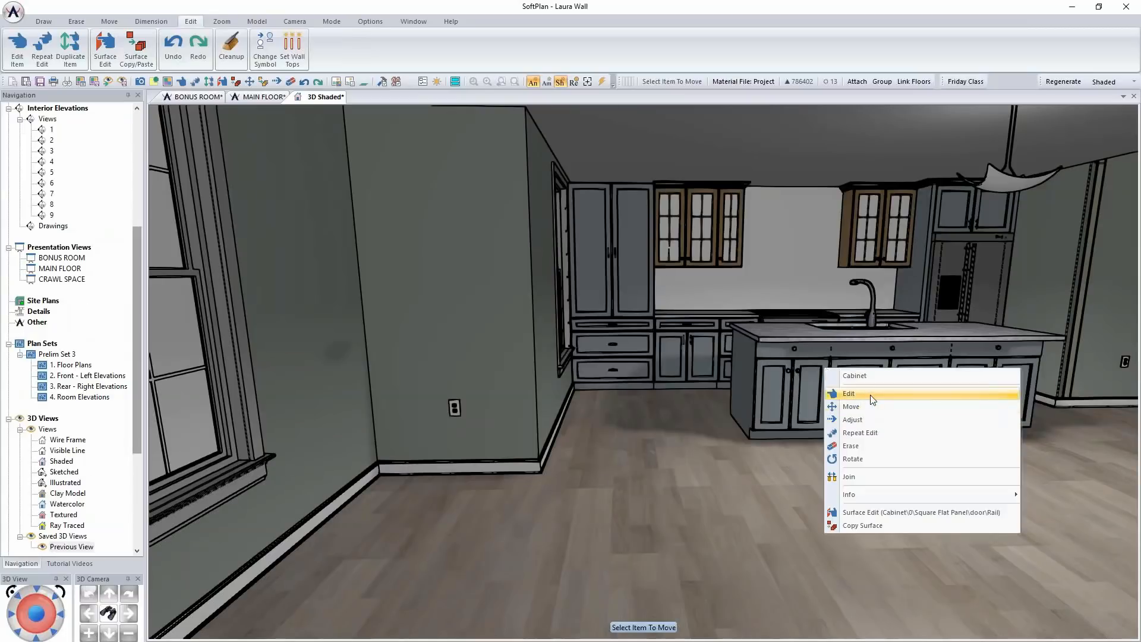
{"action": "left_click", "coordinate": [872, 394]}
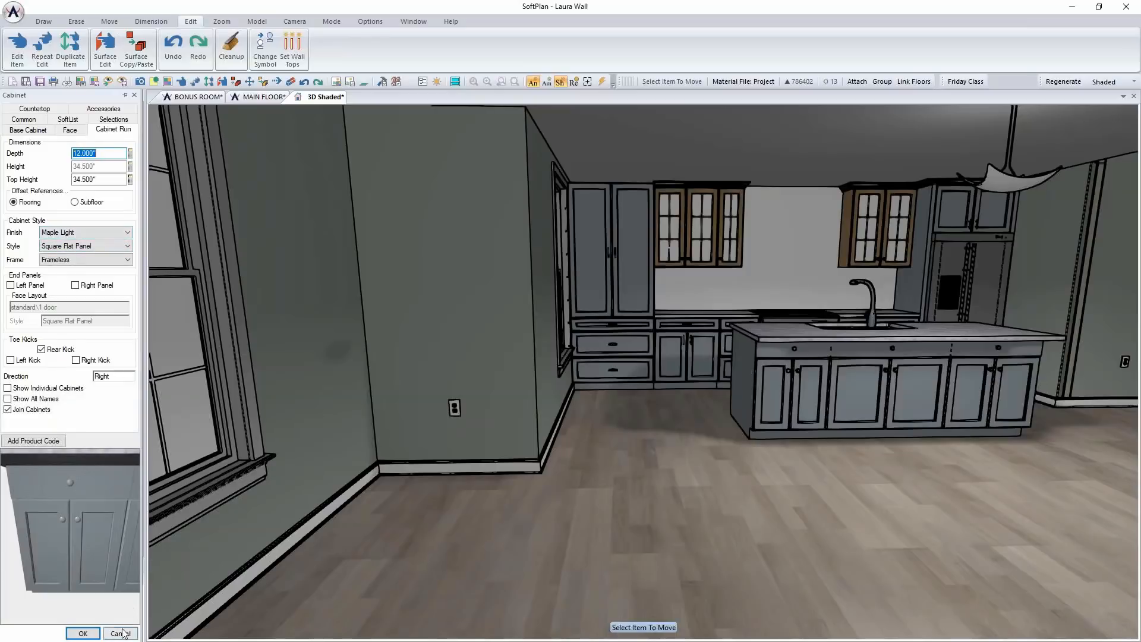
{"action": "left_click", "coordinate": [83, 633]}
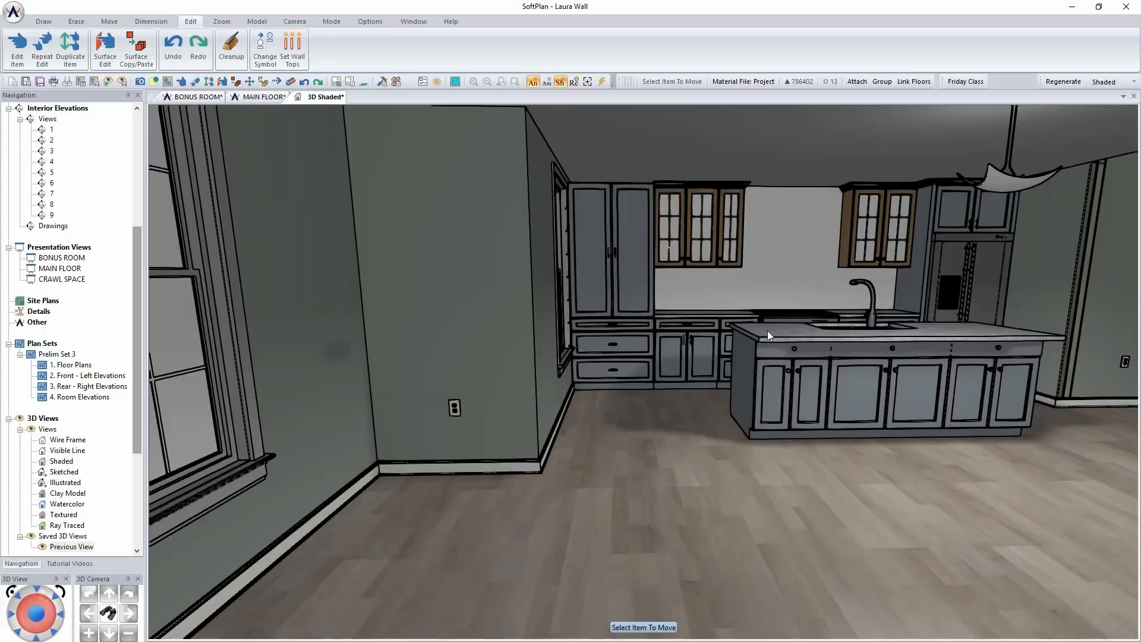
{"action": "right_click", "coordinate": [808, 376]}
{"action": "left_click", "coordinate": [858, 519]}
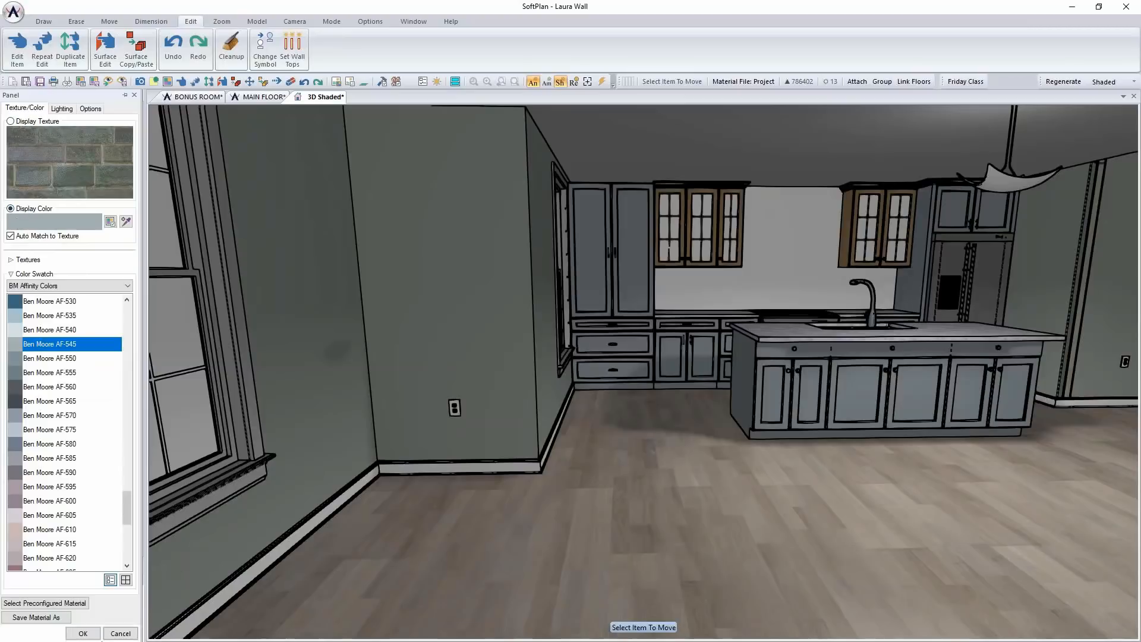
{"action": "left_click", "coordinate": [120, 633]}
Edit the tall pantry cabinet beside the window and set its finish to Painted
{"action": "right_click", "coordinate": [646, 254]}
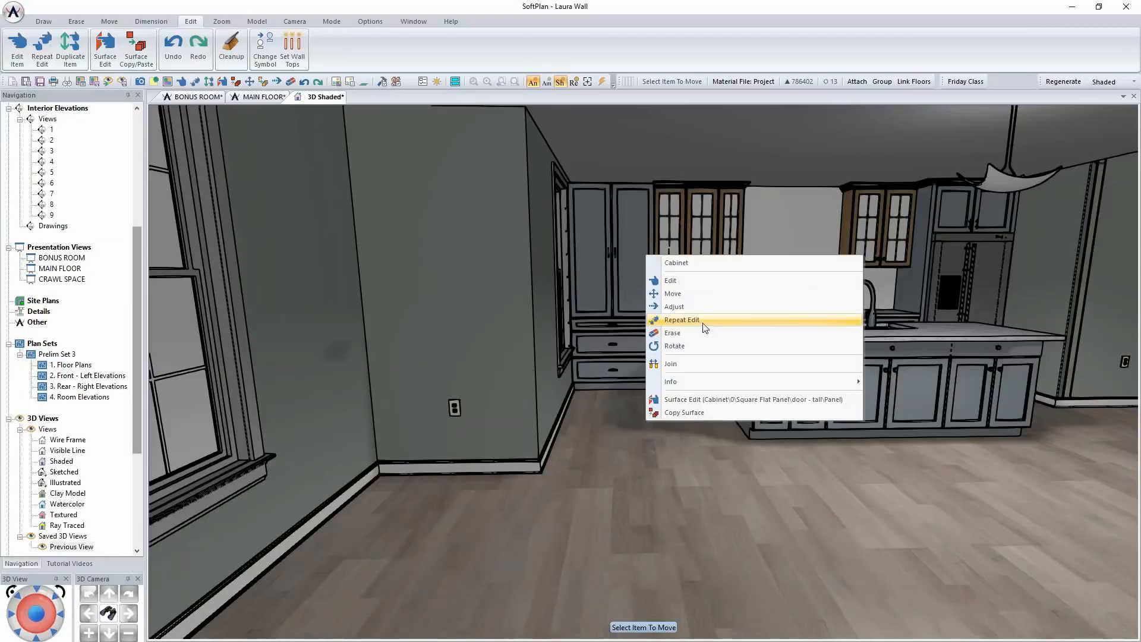
{"action": "left_click", "coordinate": [715, 280]}
{"action": "left_click", "coordinate": [95, 232]}
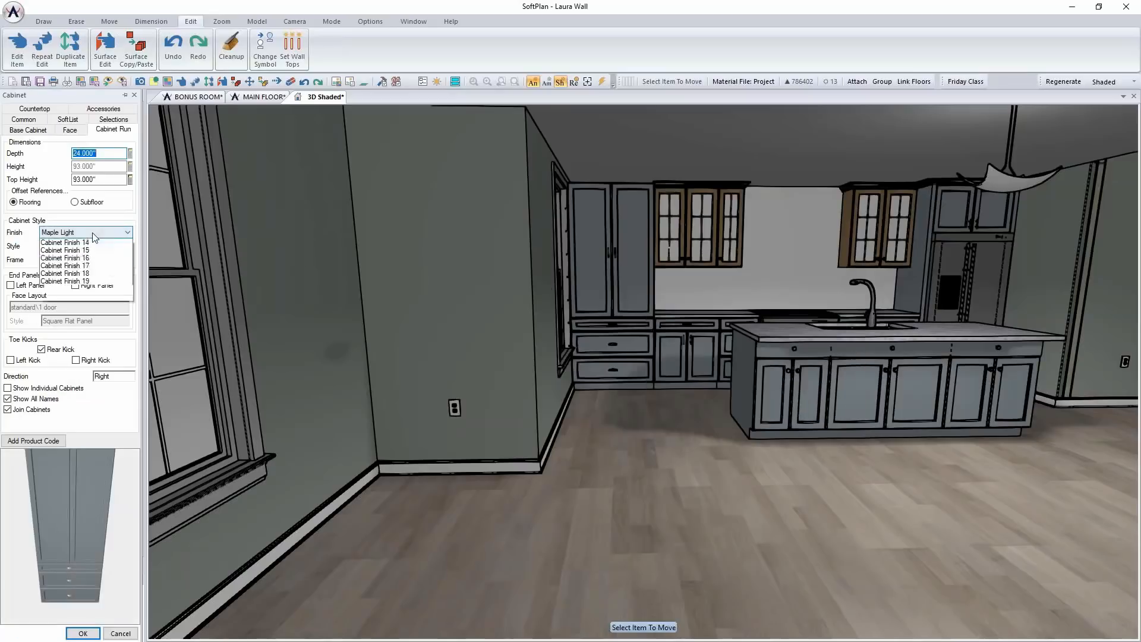
{"action": "left_click", "coordinate": [91, 336]}
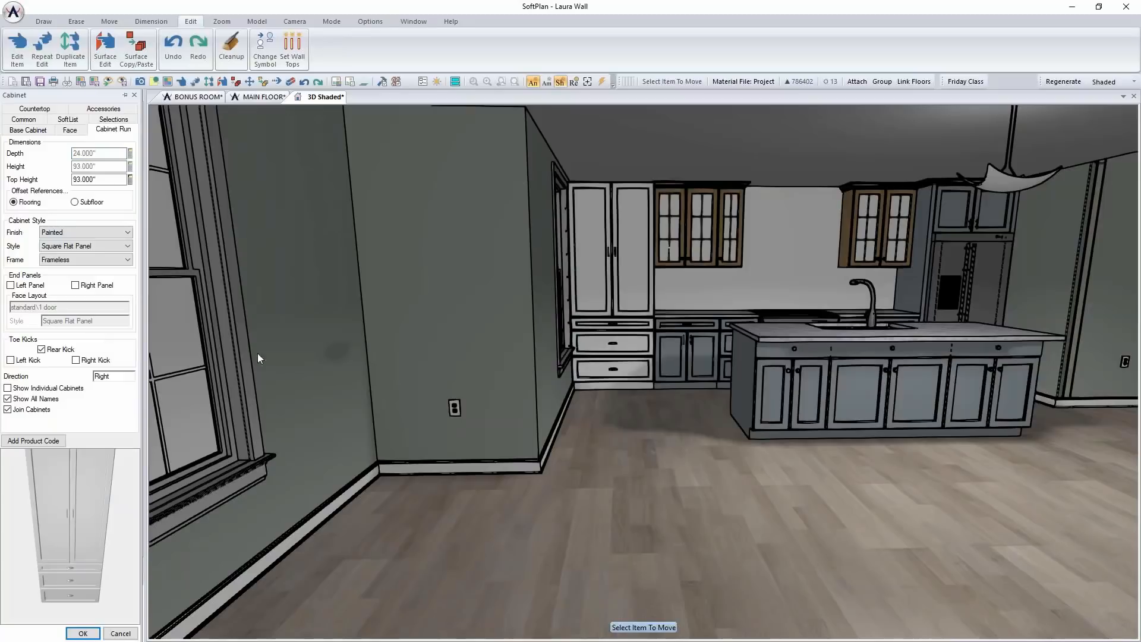
{"action": "left_click", "coordinate": [83, 633]}
Repeat the Painted finish edit on the base cabinets on both sides of the range
{"action": "right_click", "coordinate": [671, 365]}
{"action": "left_click", "coordinate": [707, 430]}
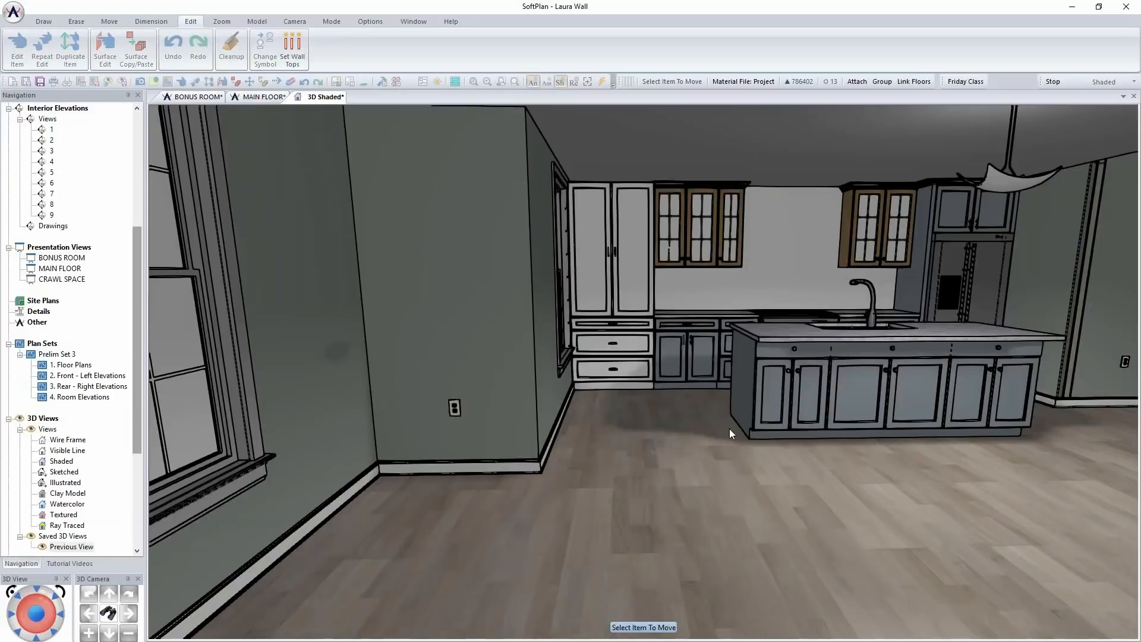
{"action": "right_click", "coordinate": [894, 315]}
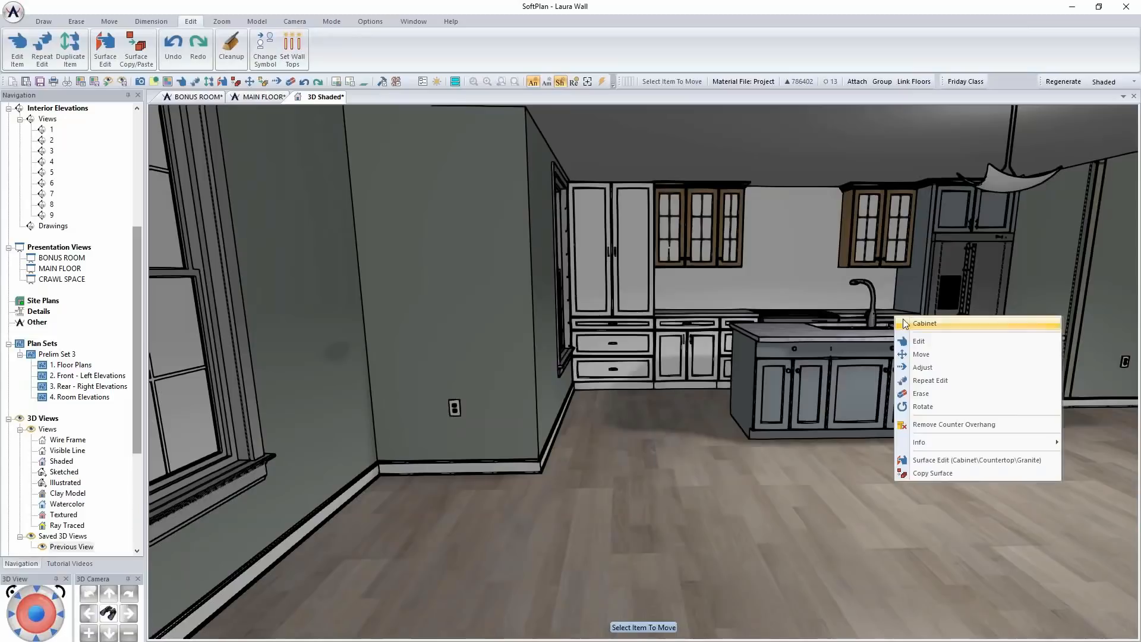
{"action": "left_click", "coordinate": [936, 376]}
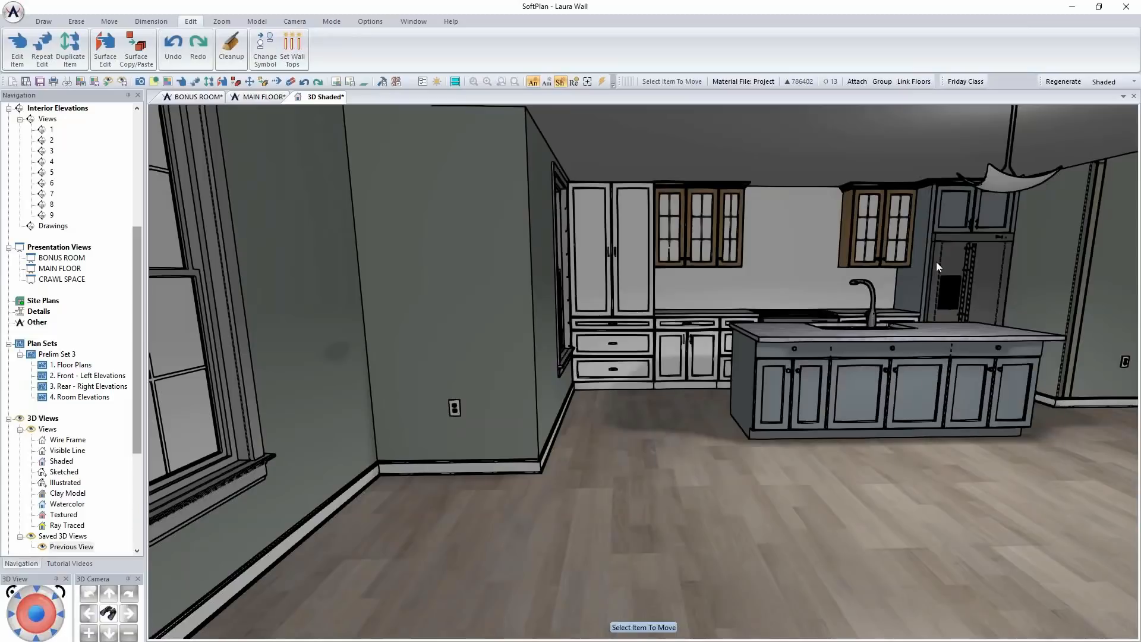
Repeat the Painted finish edit on the refrigerator's side panels and the cabinet above it
{"action": "right_click", "coordinate": [920, 257]}
{"action": "left_click", "coordinate": [953, 320]}
{"action": "right_click", "coordinate": [954, 221]}
{"action": "left_click", "coordinate": [986, 281]}
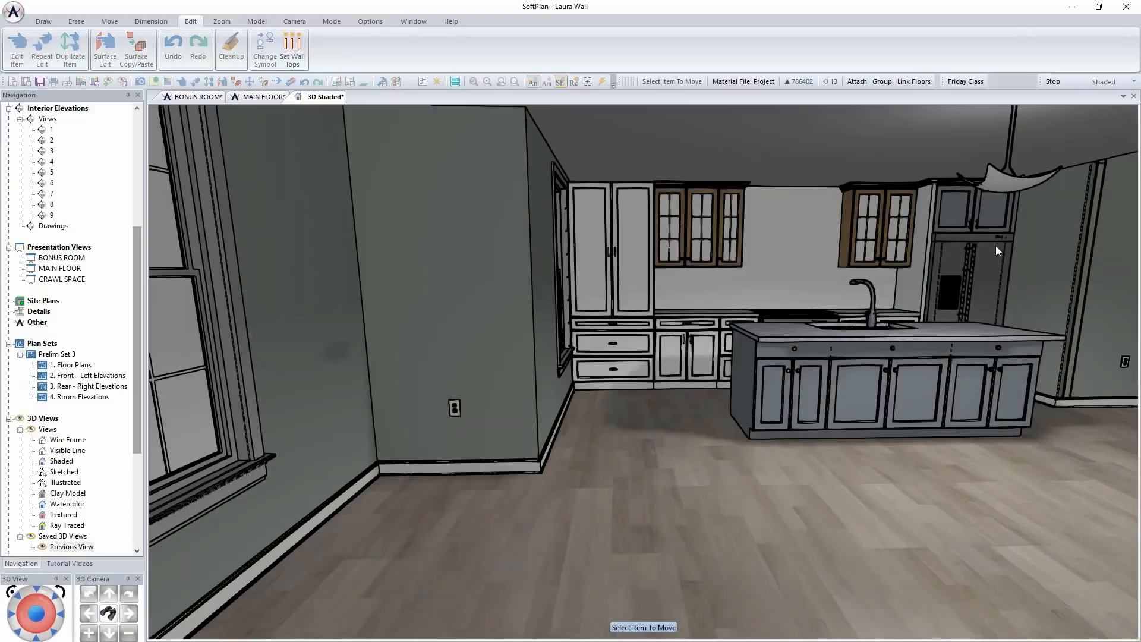
{"action": "right_click", "coordinate": [1013, 221]}
{"action": "left_click", "coordinate": [1035, 285]}
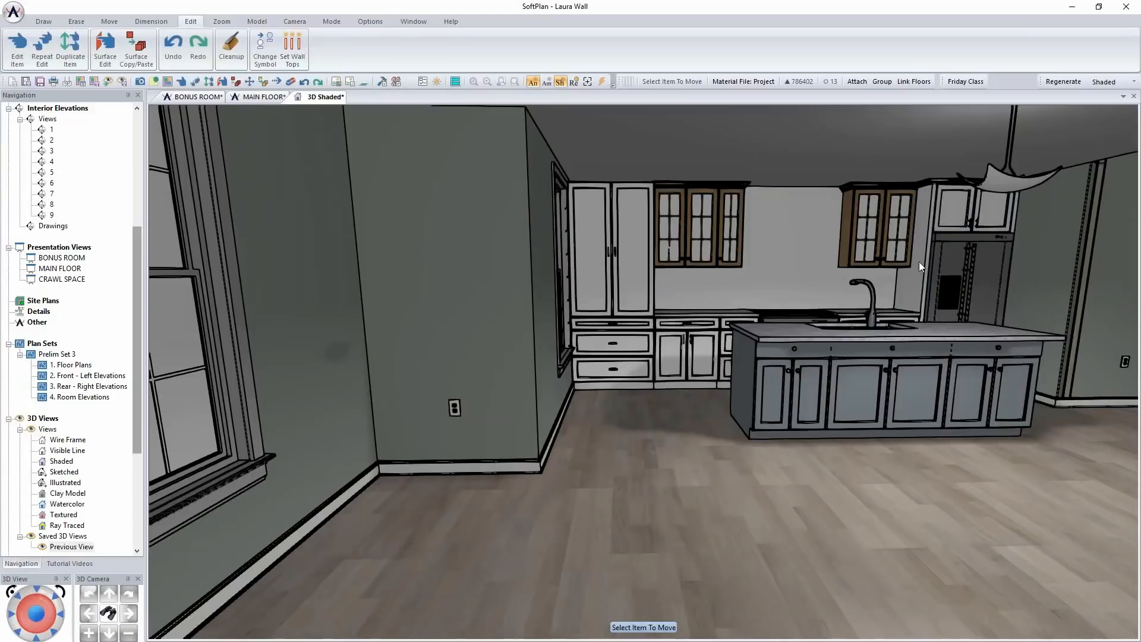
Repeat the Painted finish edit on both glass-door wall cabinets flanking the range
{"action": "right_click", "coordinate": [891, 263]}
{"action": "left_click", "coordinate": [914, 323]}
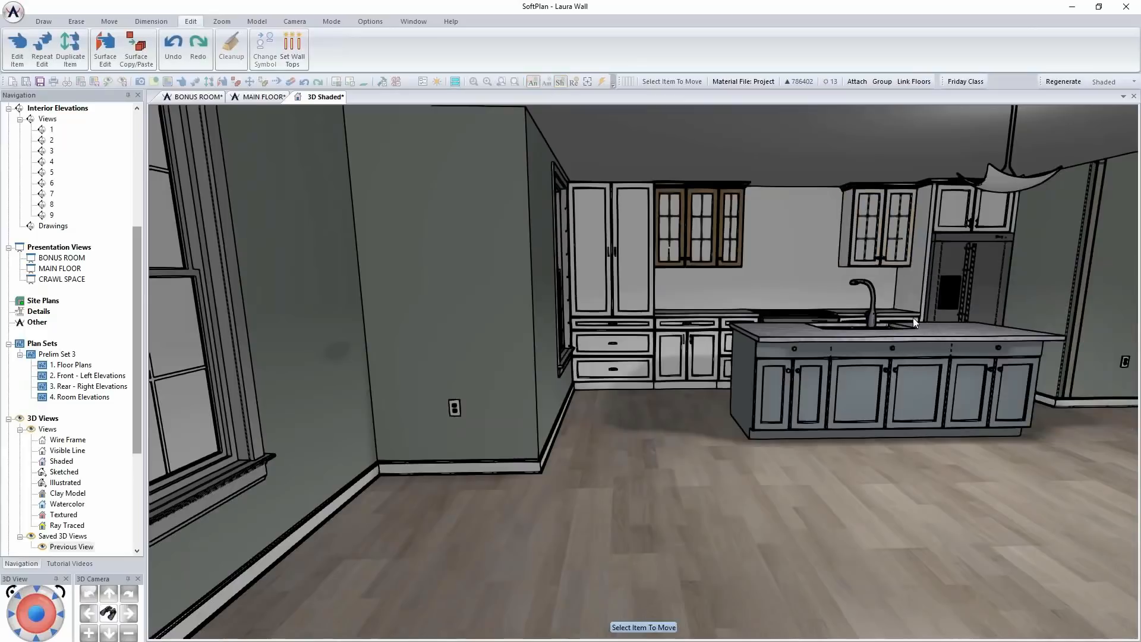
{"action": "right_click", "coordinate": [719, 261]}
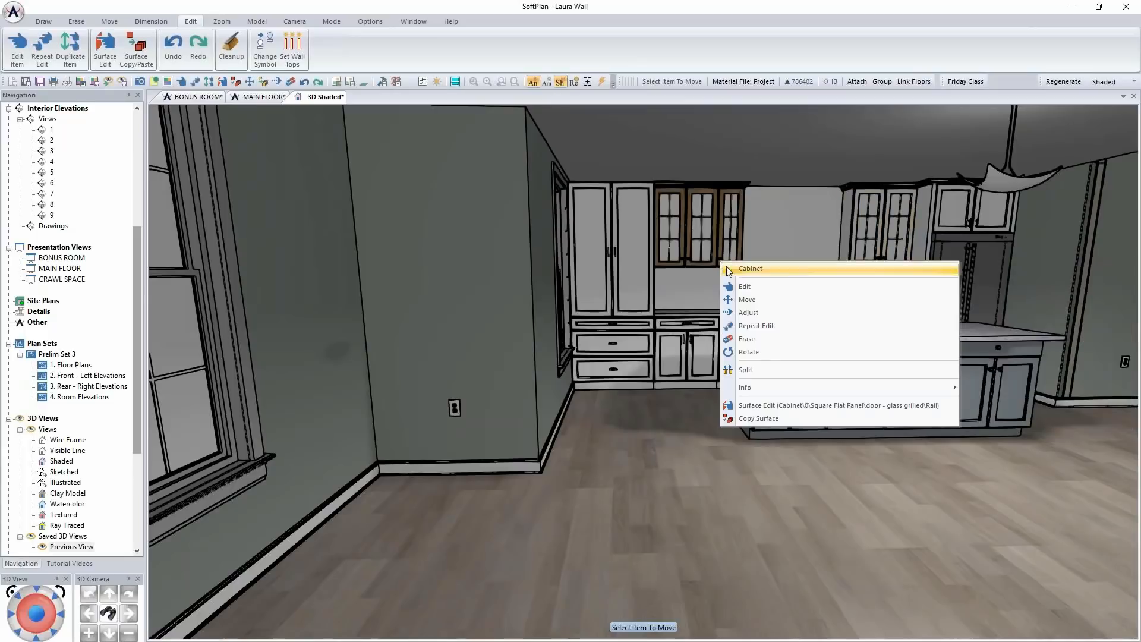
{"action": "left_click", "coordinate": [764, 327]}
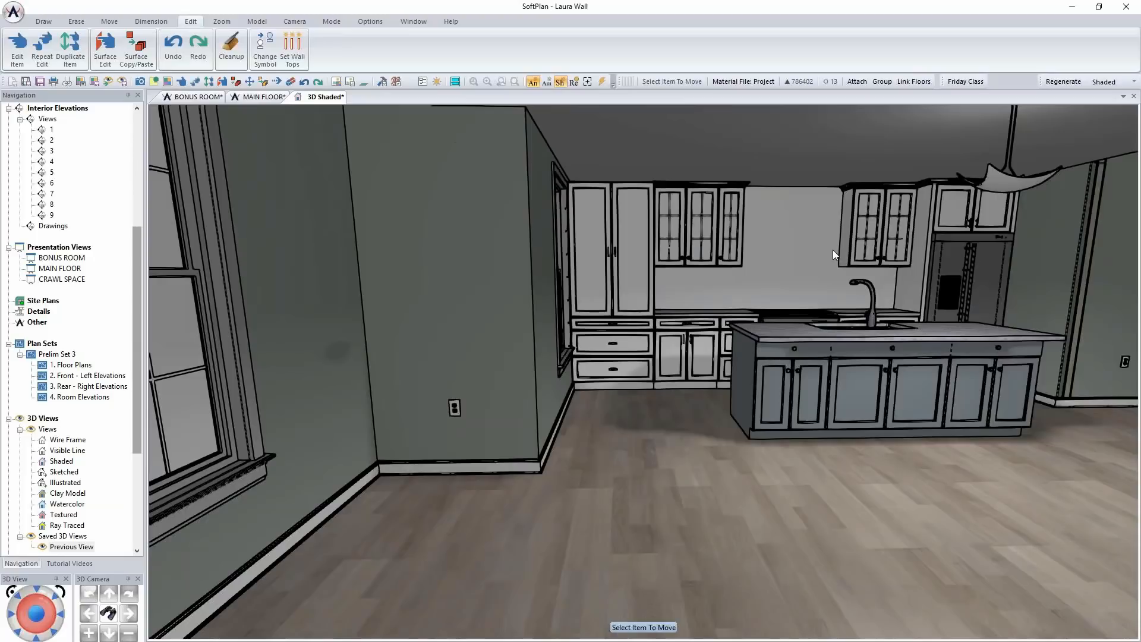
Edit the base cabinet run left of the range and add a tiled backsplash in its accessories
{"action": "scroll", "coordinate": [832, 251], "scroll_direction": "up", "scroll_amount": 8}
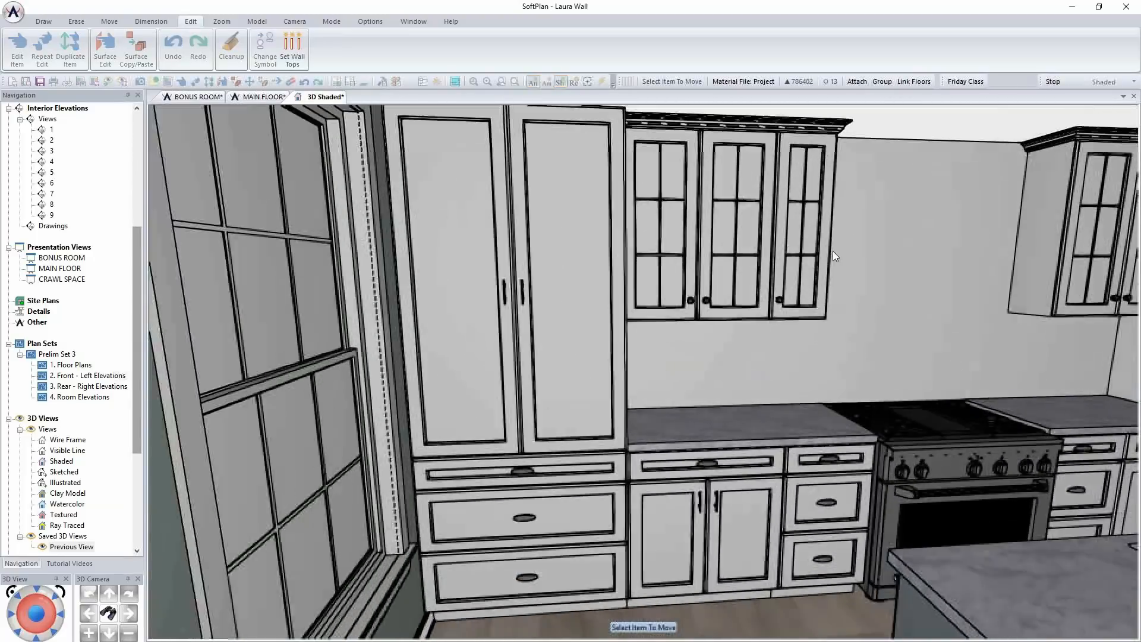
{"action": "scroll", "coordinate": [833, 251], "scroll_direction": "up", "scroll_amount": 3}
{"action": "middle_click_drag", "start_coordinate": [858, 269], "coordinate": [818, 262]}
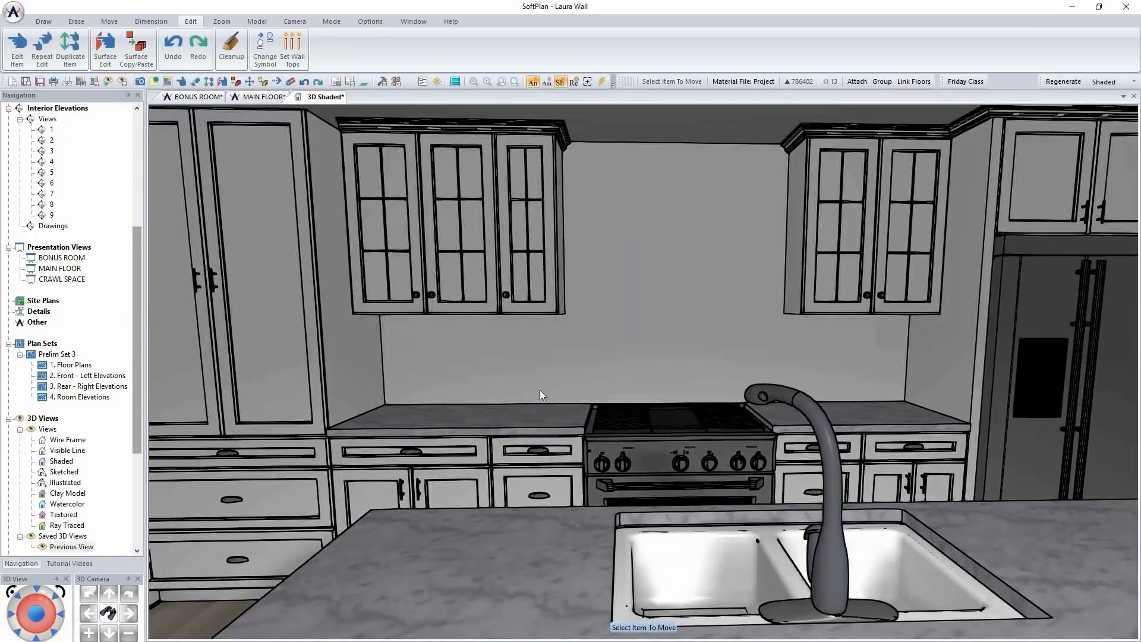
{"action": "right_click", "coordinate": [444, 436]}
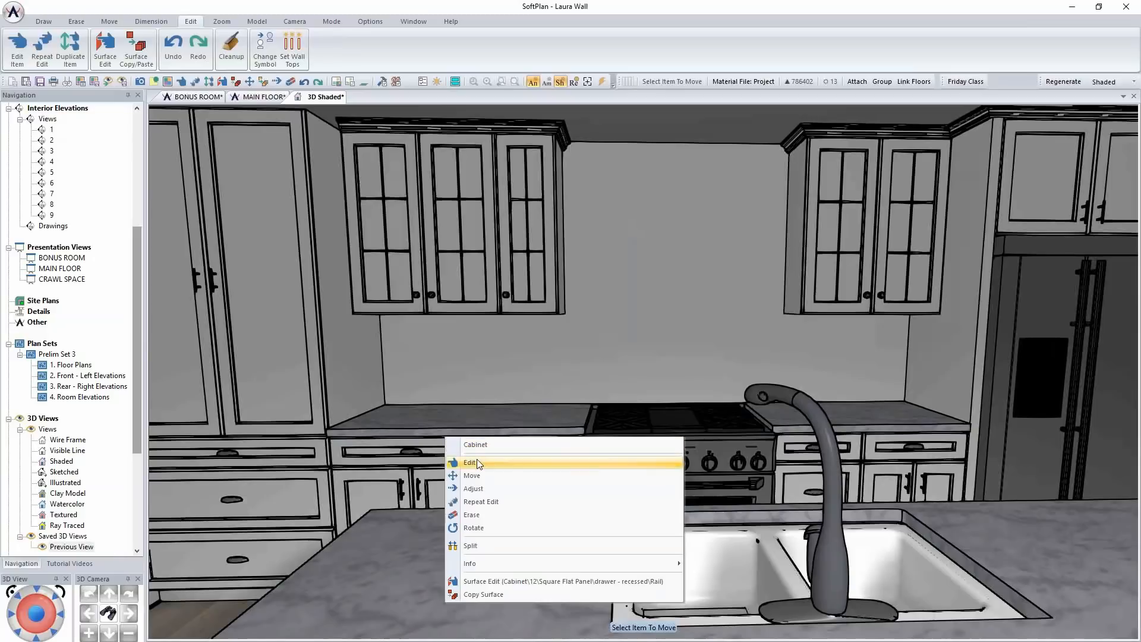
{"action": "left_click", "coordinate": [476, 458]}
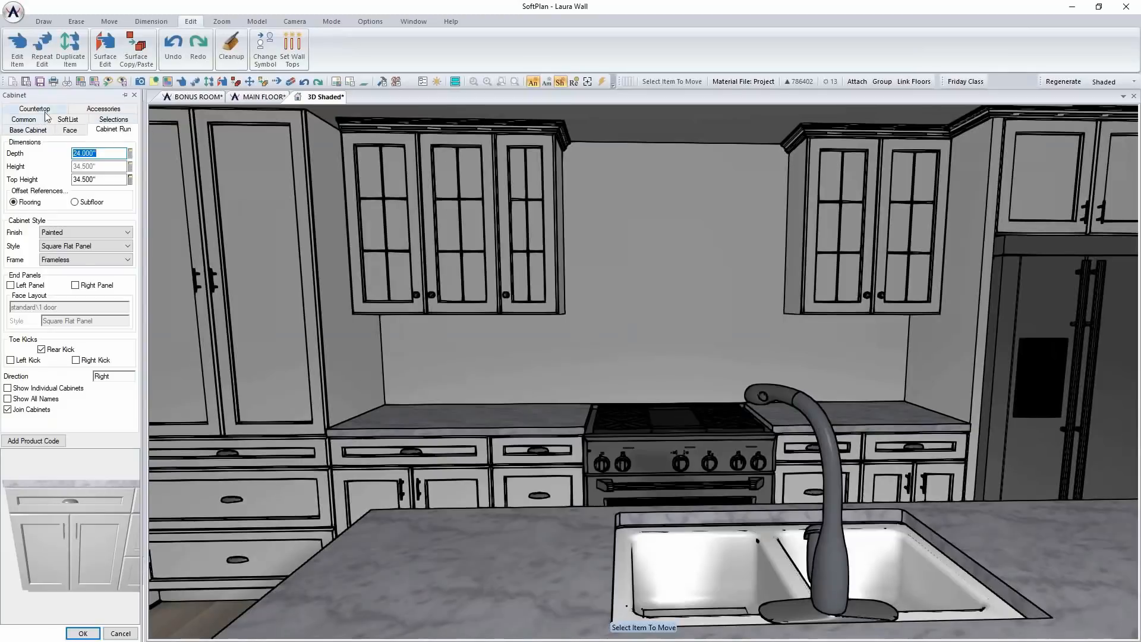
{"action": "left_click", "coordinate": [103, 110]}
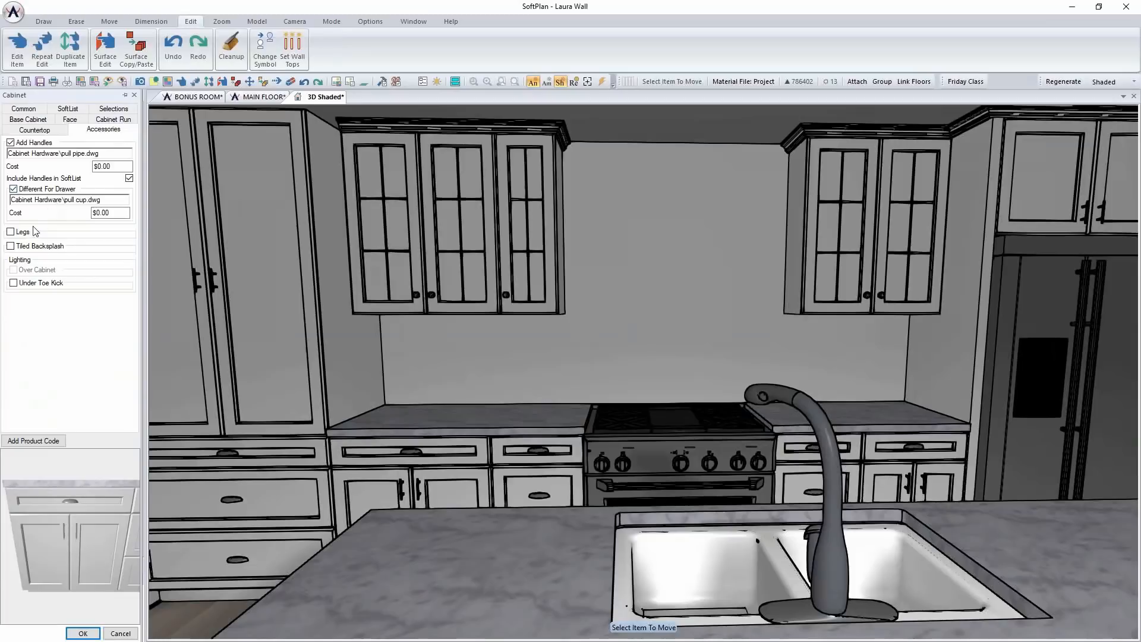
{"action": "left_click", "coordinate": [11, 246]}
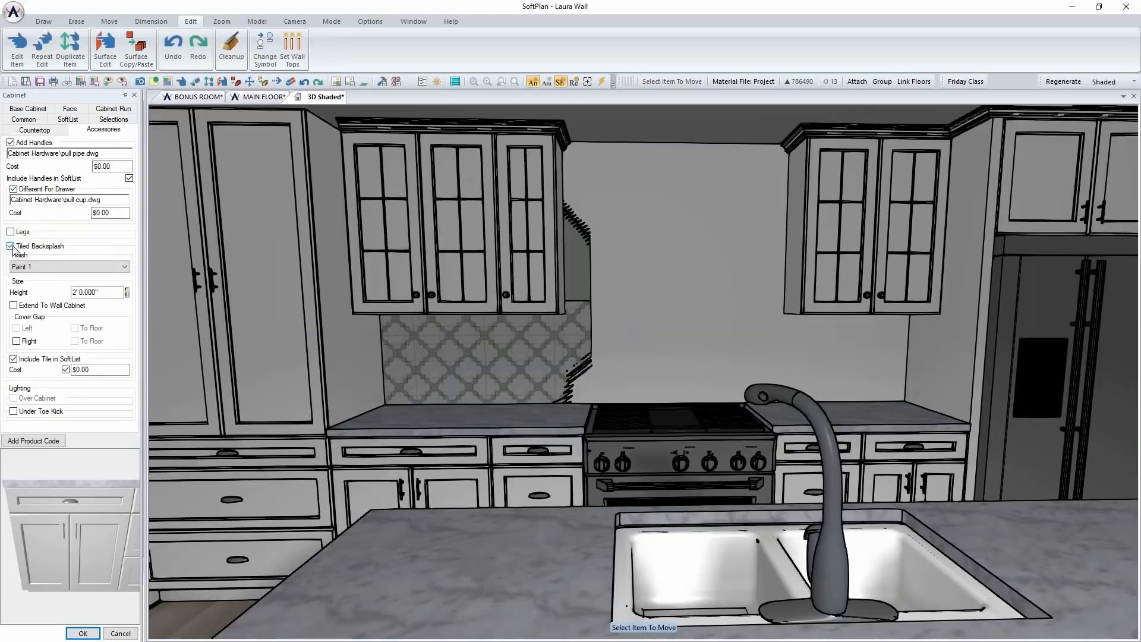
{"action": "left_click", "coordinate": [83, 633]}
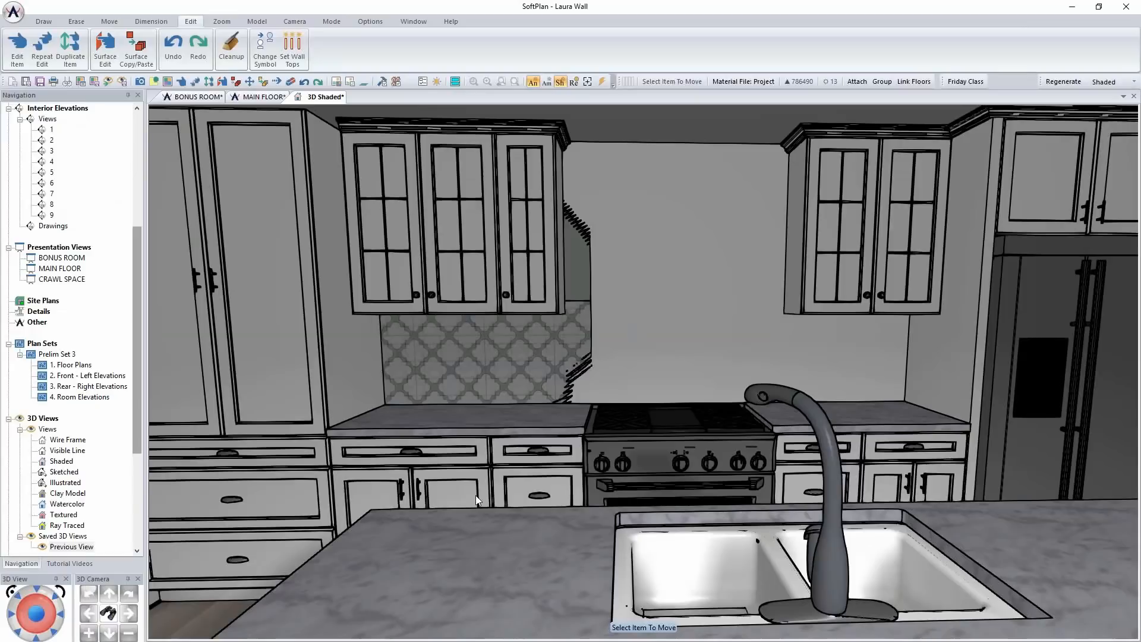
Repeat the tiled backsplash edit on the drawer cabinet left of the range and the base cabinets right of it
{"action": "right_click", "coordinate": [517, 478]}
{"action": "left_click", "coordinate": [591, 376]}
{"action": "right_click", "coordinate": [865, 447]}
{"action": "left_click", "coordinate": [922, 509]}
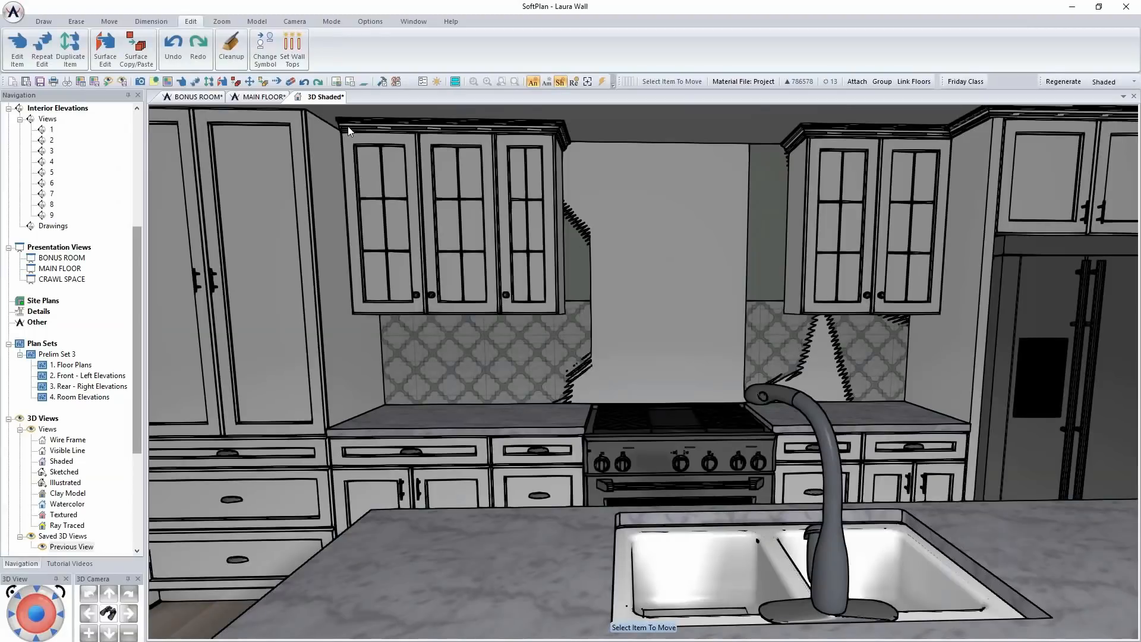
On the main floor plan in Interior mode, erase Wallcovering 24 from the kitchen wall behind the cabinets
{"action": "left_click", "coordinate": [267, 97]}
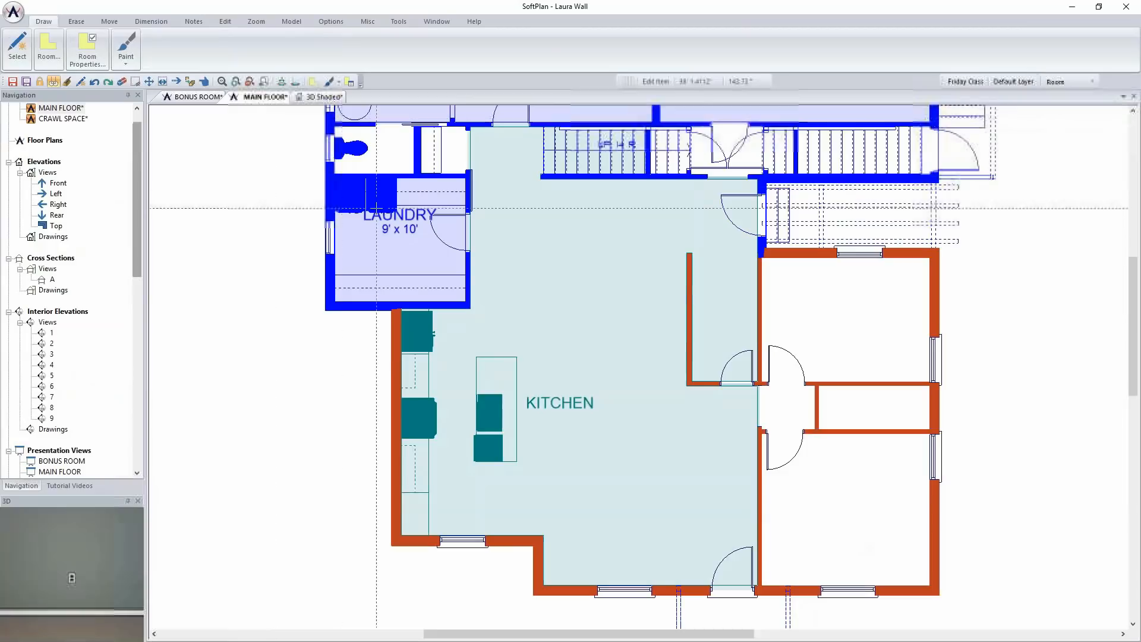
{"action": "left_click", "coordinate": [1070, 81]}
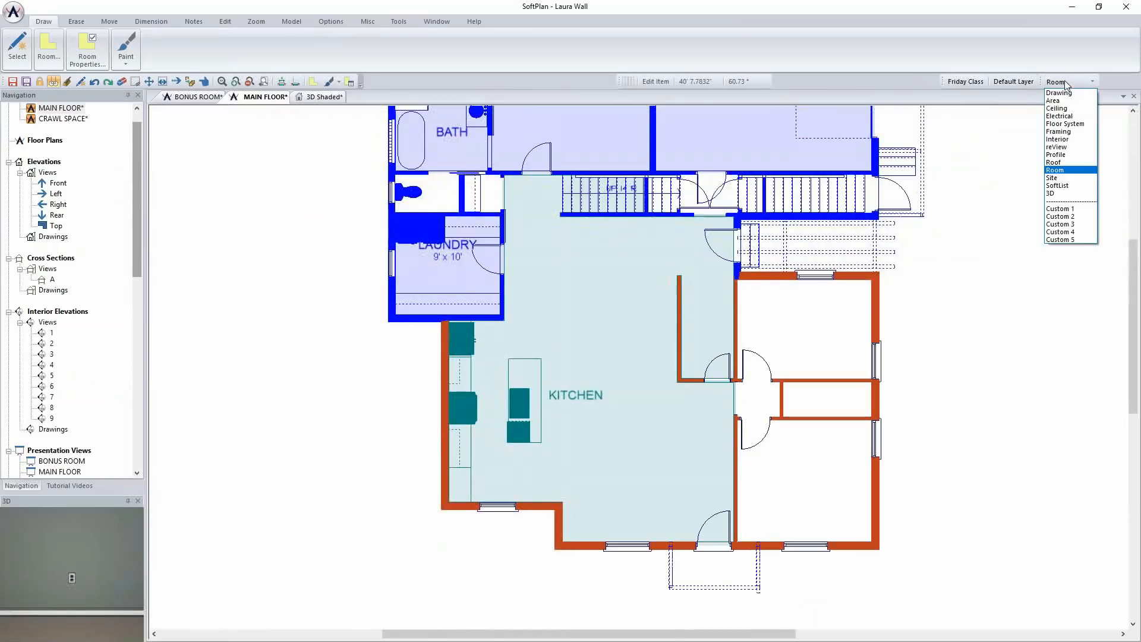
{"action": "left_click", "coordinate": [1078, 145]}
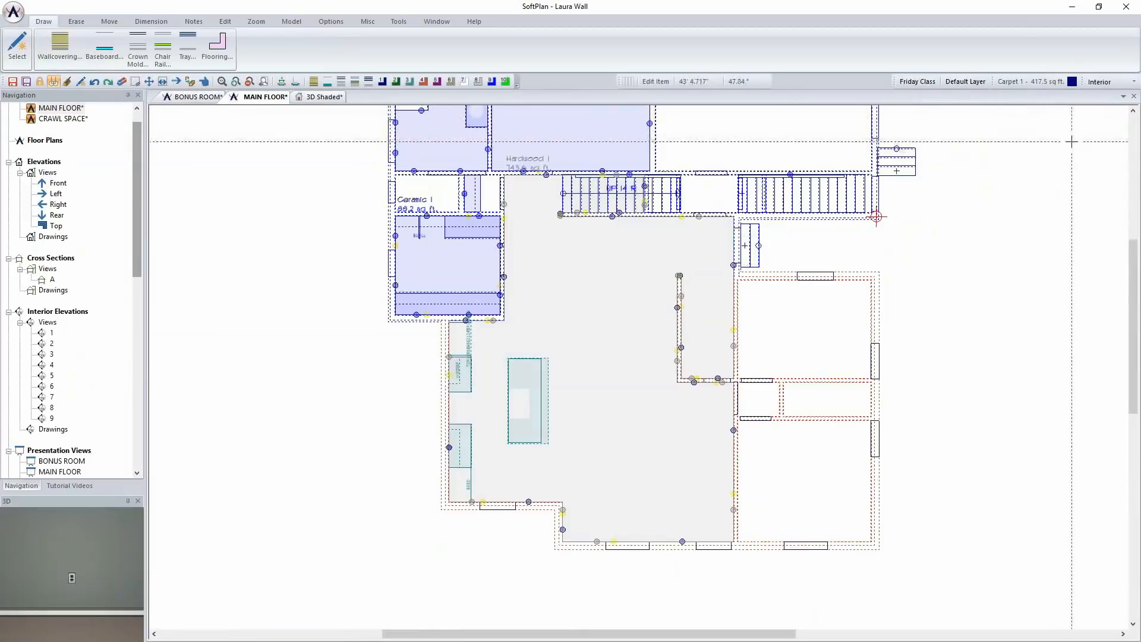
{"action": "scroll", "coordinate": [638, 366], "scroll_direction": "up", "scroll_amount": 3}
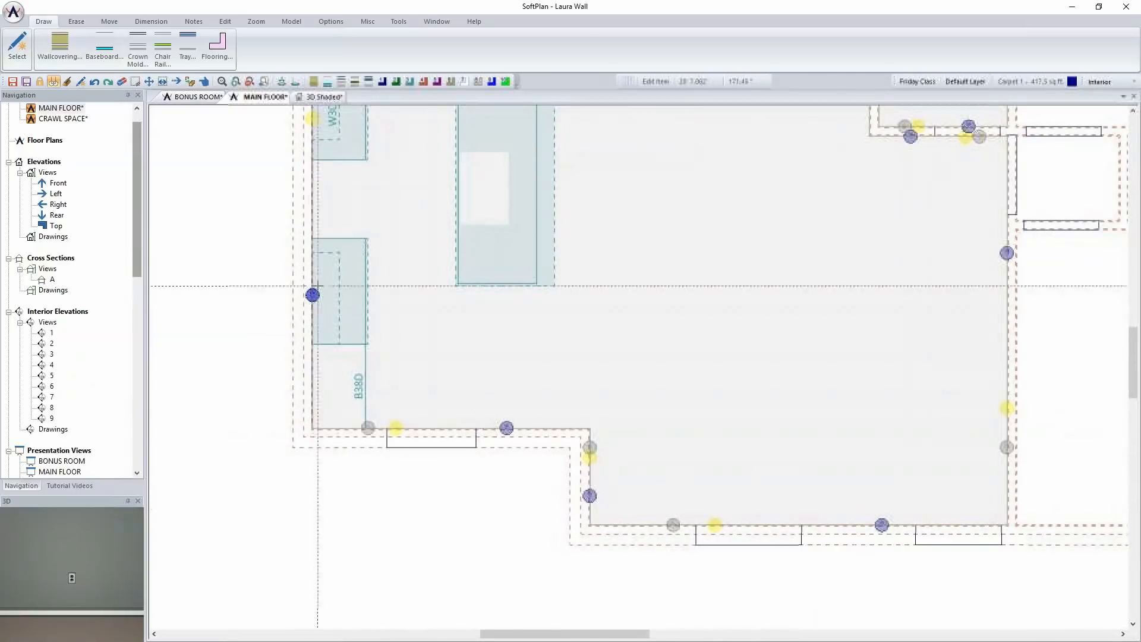
{"action": "right_click", "coordinate": [313, 265]}
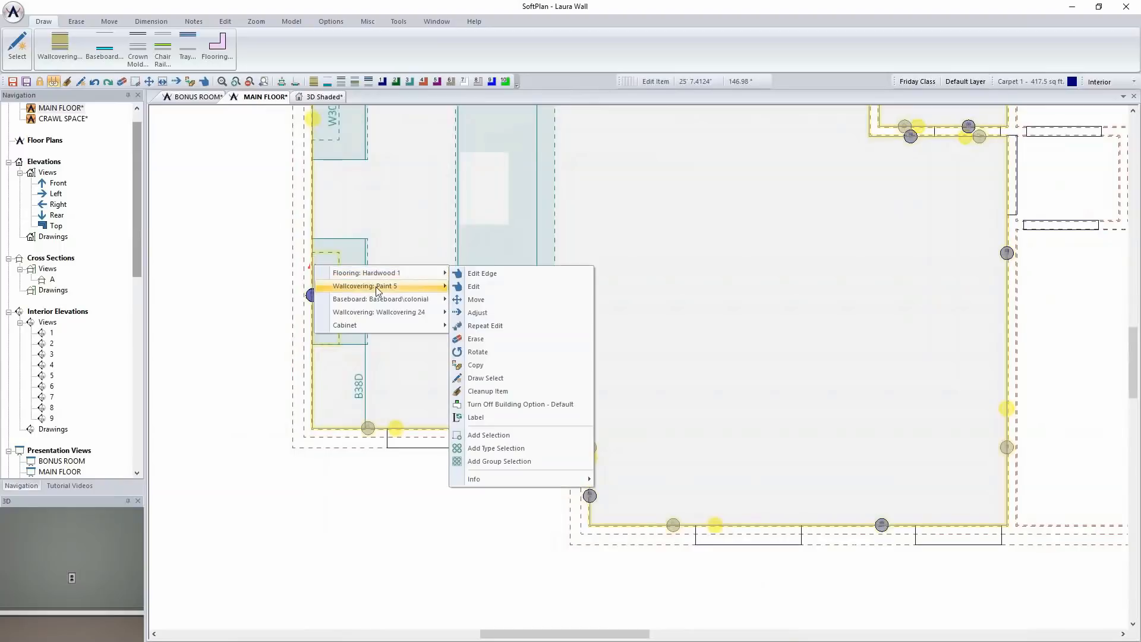
{"action": "mouse_move", "coordinate": [376, 289]}
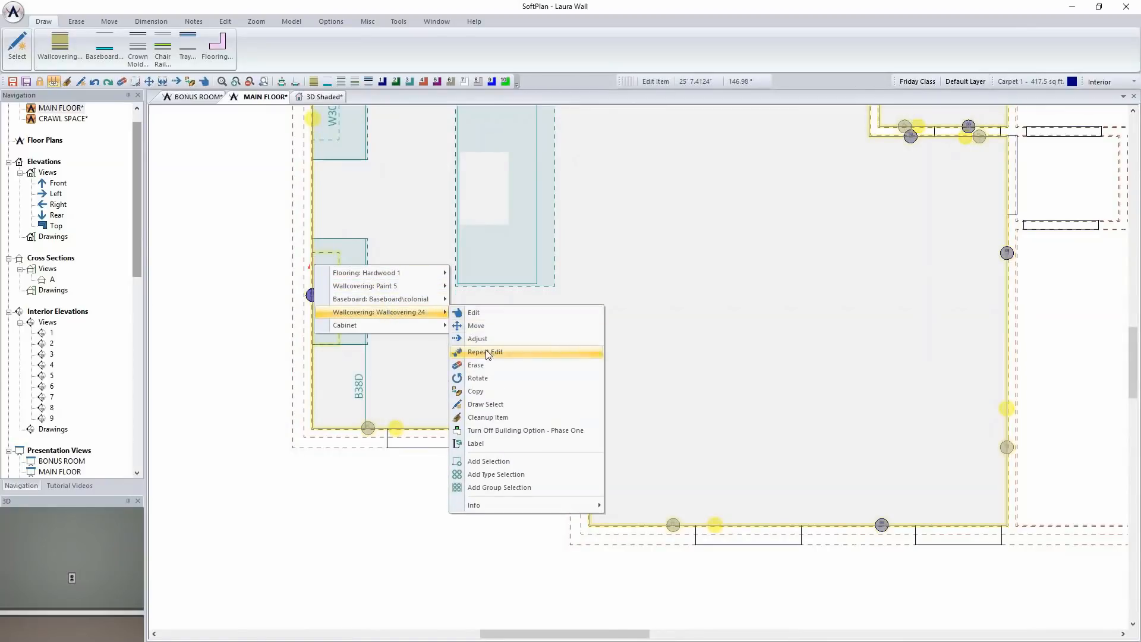
{"action": "left_click", "coordinate": [490, 366]}
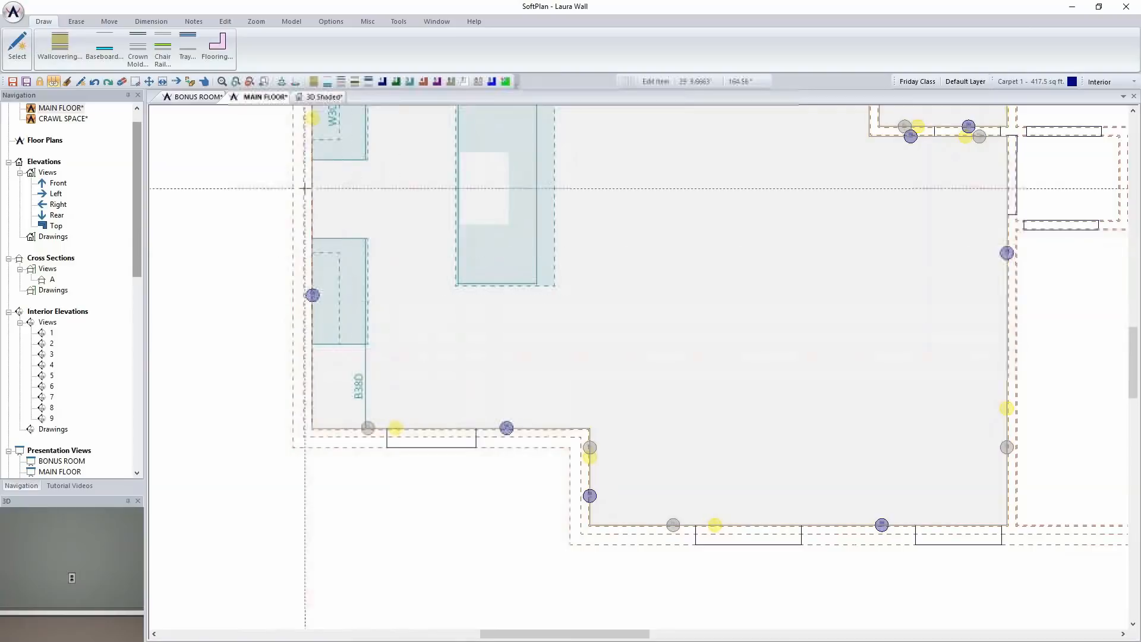
In the shaded 3D view, extend the left drawer cabinet's tiled backsplash to the wall cabinet and cover the gap on its right
{"action": "left_click", "coordinate": [323, 98]}
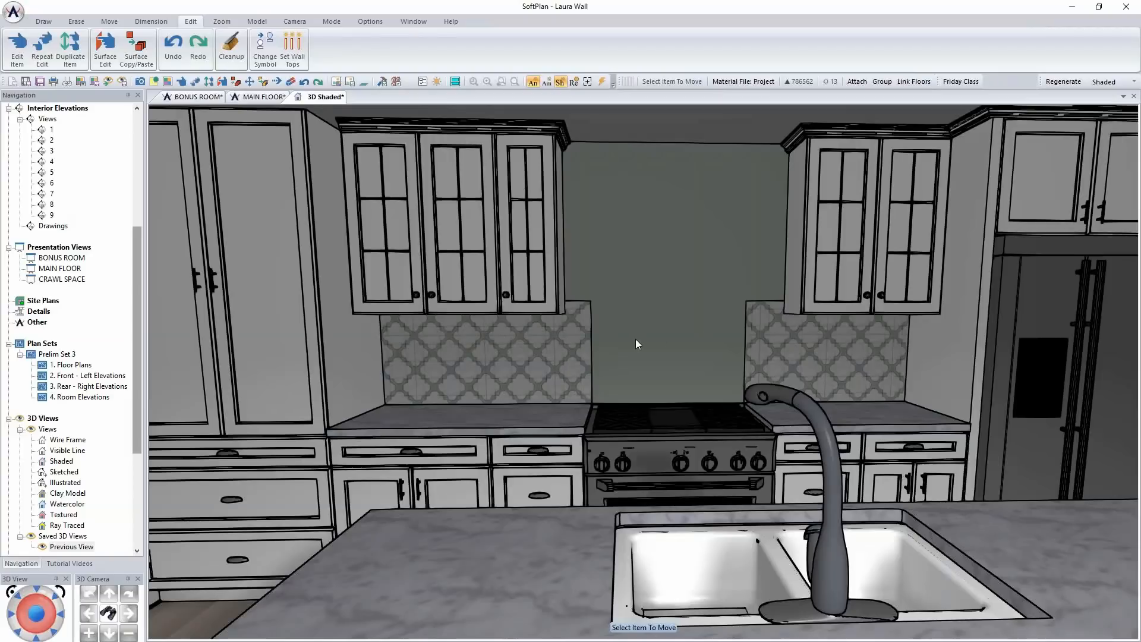
{"action": "right_click", "coordinate": [563, 430]}
{"action": "left_click", "coordinate": [585, 455]}
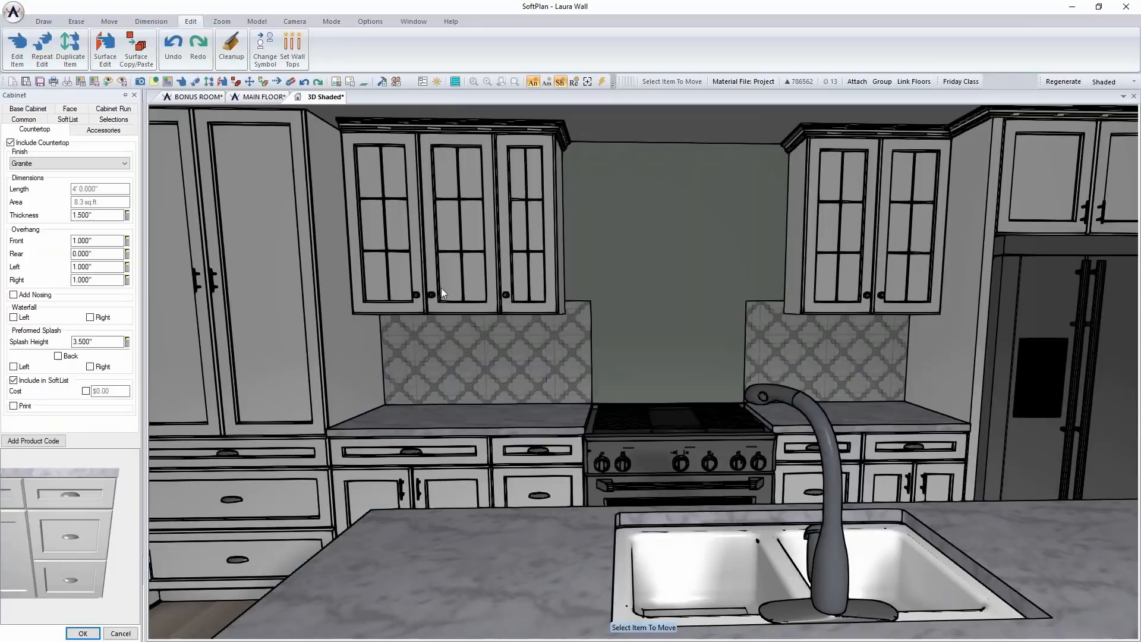
{"action": "left_click", "coordinate": [109, 134]}
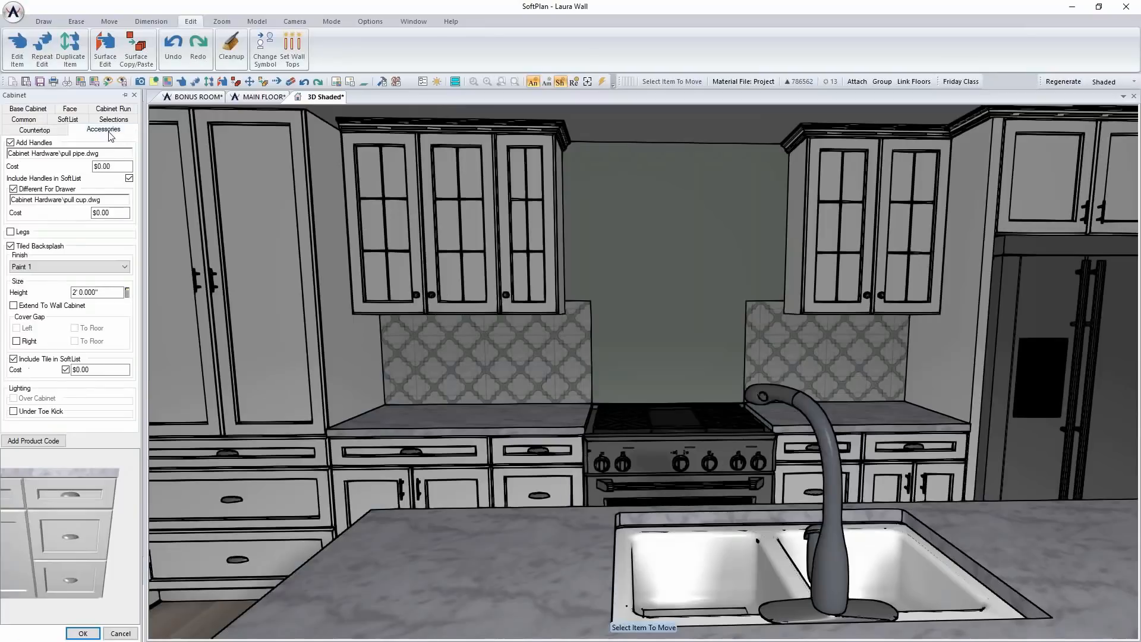
{"action": "left_click", "coordinate": [13, 306]}
{"action": "left_click", "coordinate": [16, 342]}
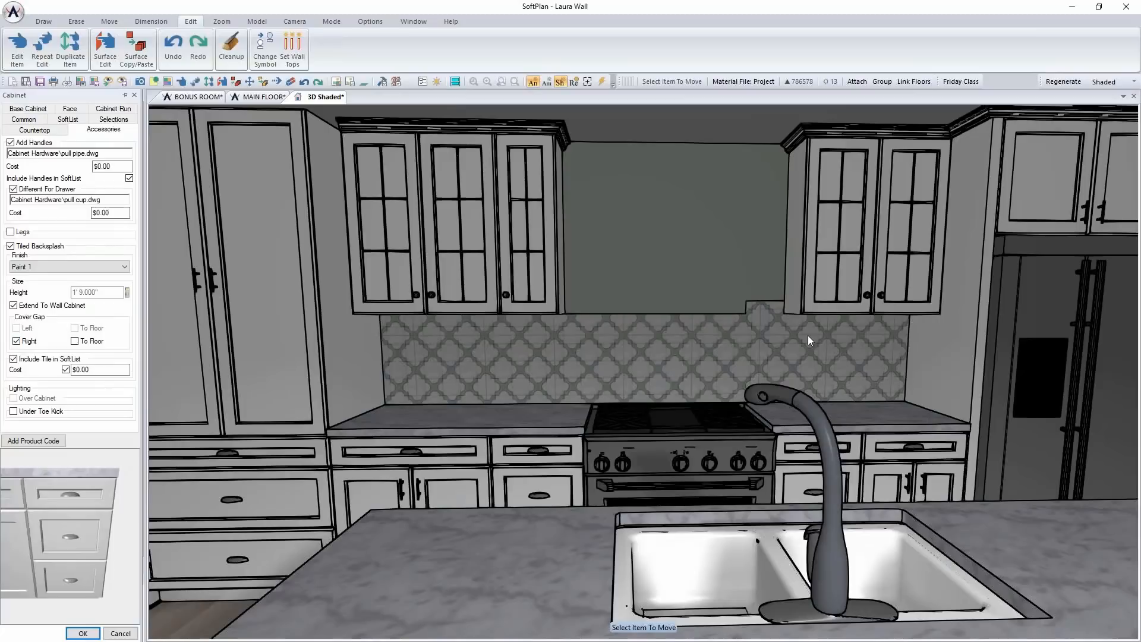
Set the tiled backsplash height to 8' in the accessories of the drawer cabinet right of the range
{"action": "right_click", "coordinate": [850, 439]}
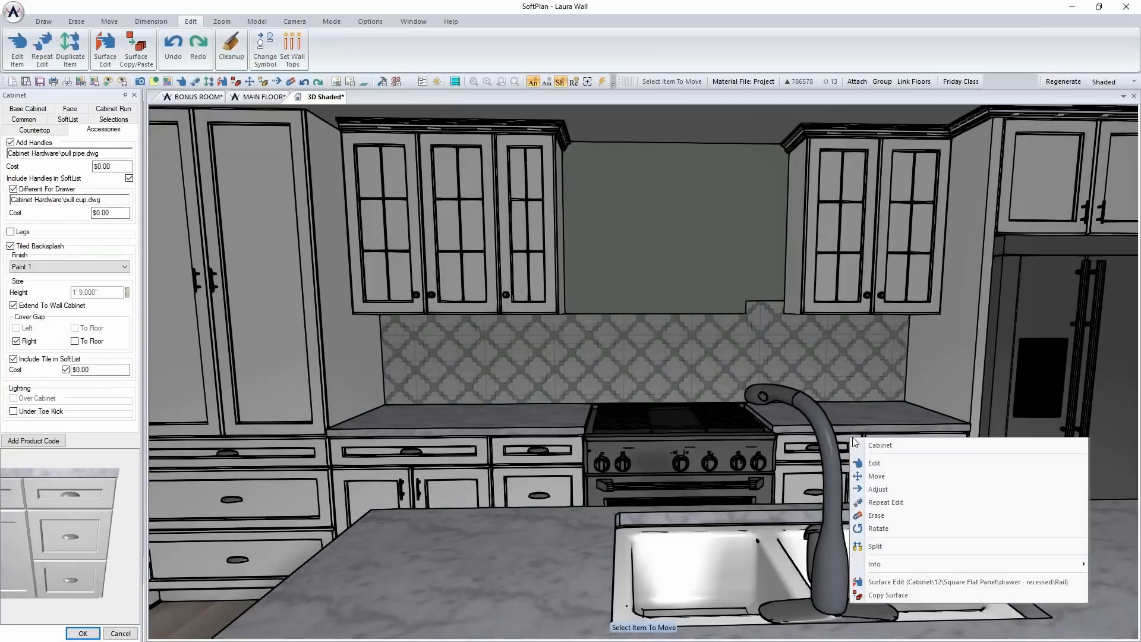
{"action": "left_click", "coordinate": [893, 462]}
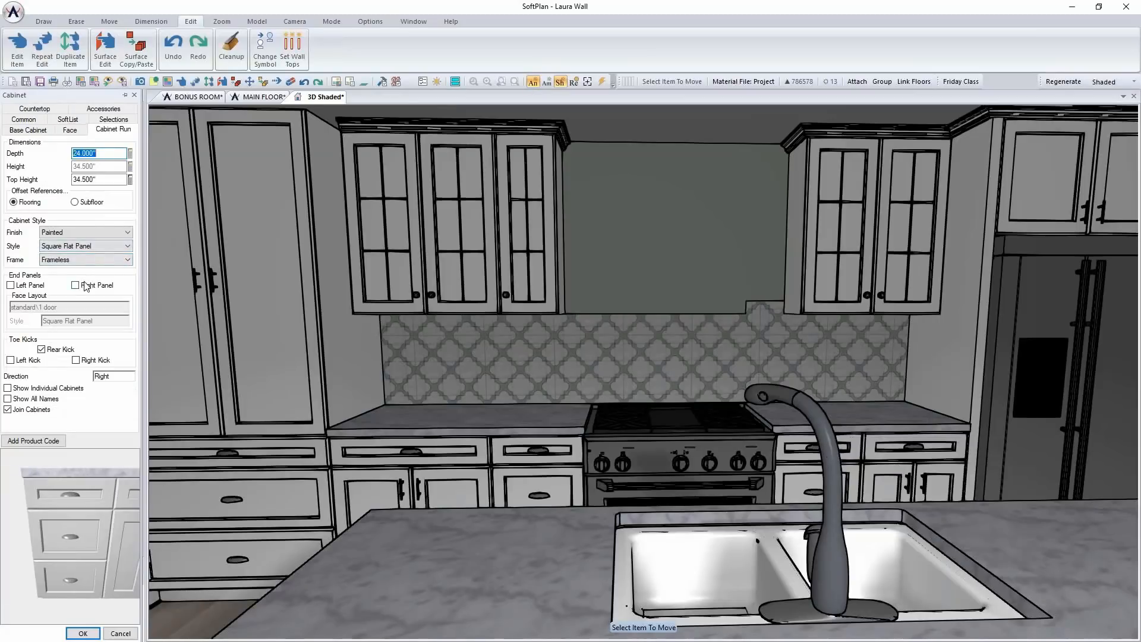
{"action": "left_click", "coordinate": [103, 110]}
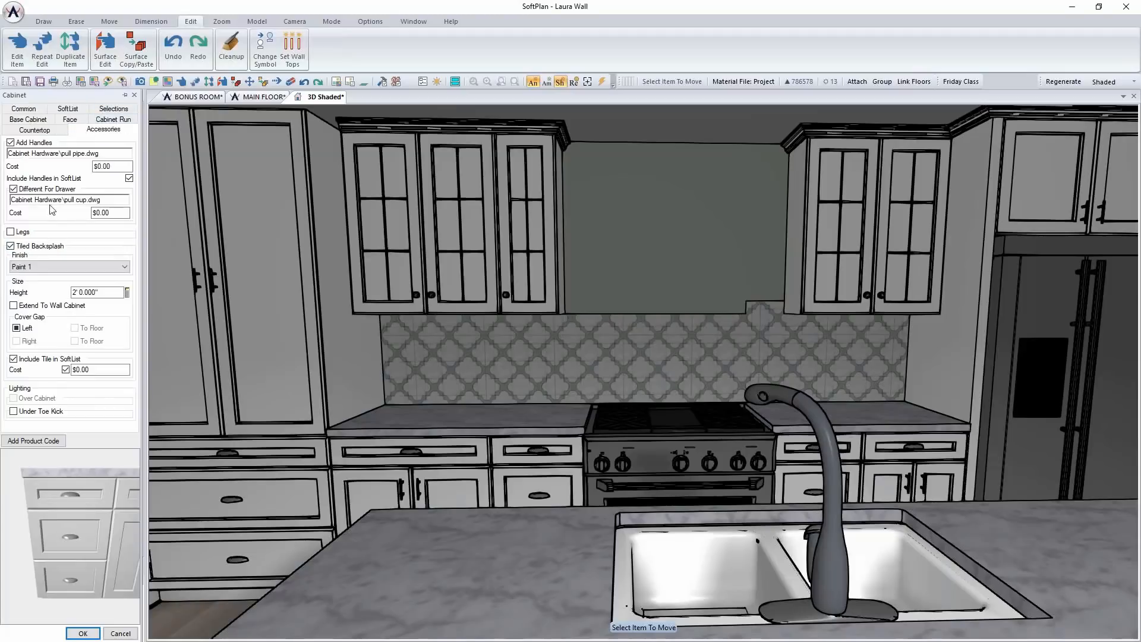
{"action": "left_click", "coordinate": [34, 307]}
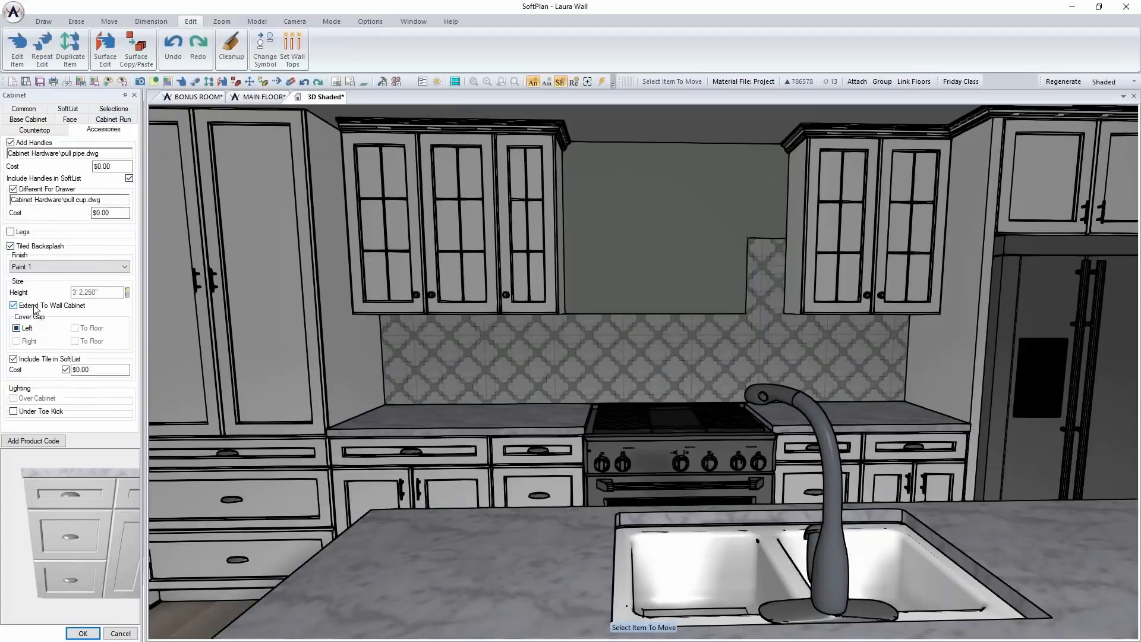
{"action": "left_click", "coordinate": [37, 307]}
{"action": "double_click", "coordinate": [102, 295]}
{"action": "type", "text": "3"}
{"action": "key", "text": "Tab"}
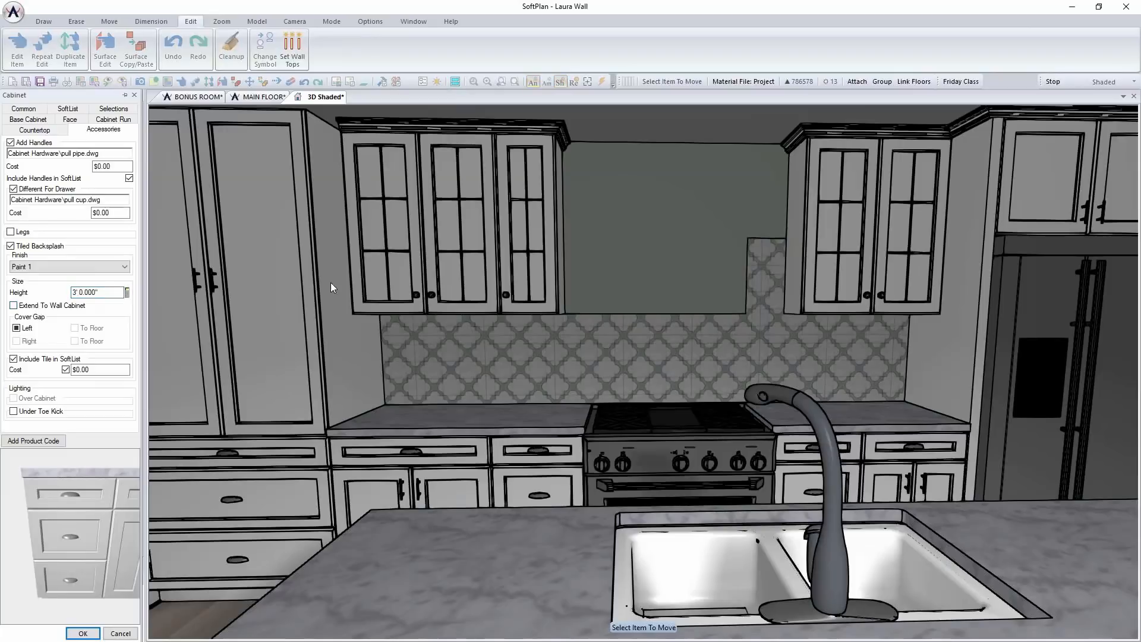
{"action": "double_click", "coordinate": [107, 295]}
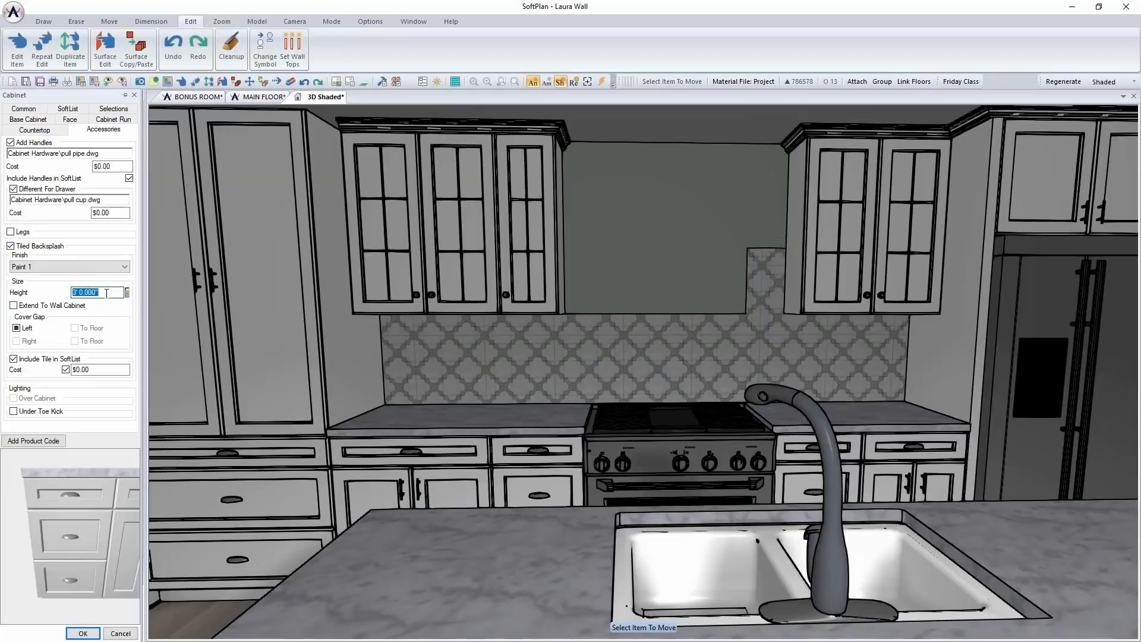
{"action": "type", "text": "8"}
{"action": "key", "text": "Tab"}
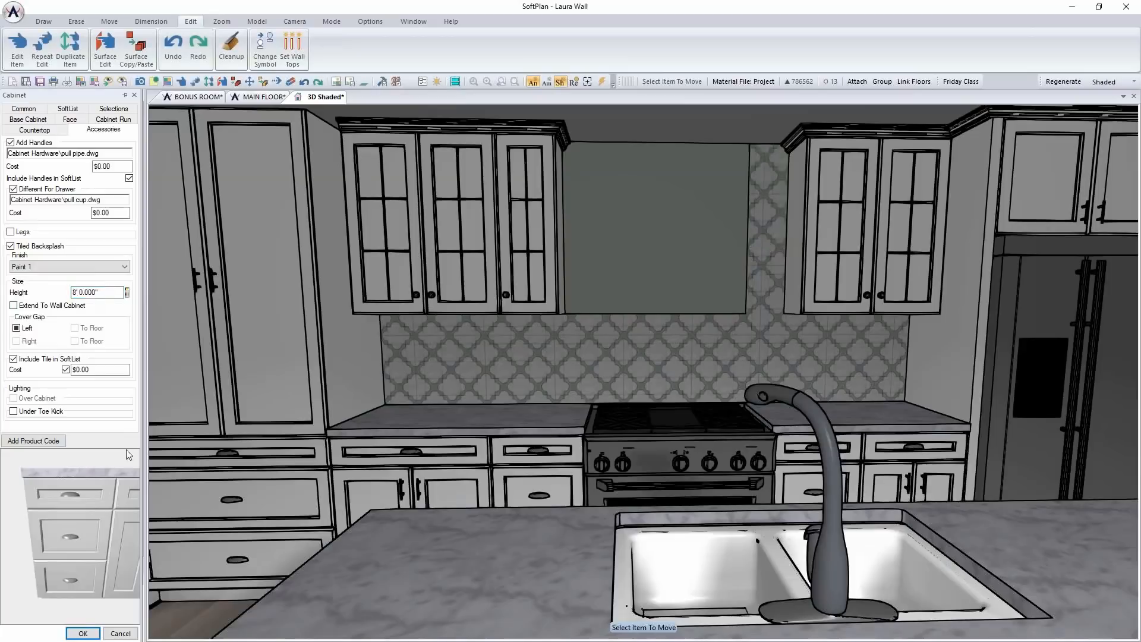
{"action": "left_click", "coordinate": [84, 632]}
Turn off Extend To Wall Cabinet for the drawer cabinet left of the range and set its tiled backsplash height to 8'
{"action": "right_click", "coordinate": [527, 442]}
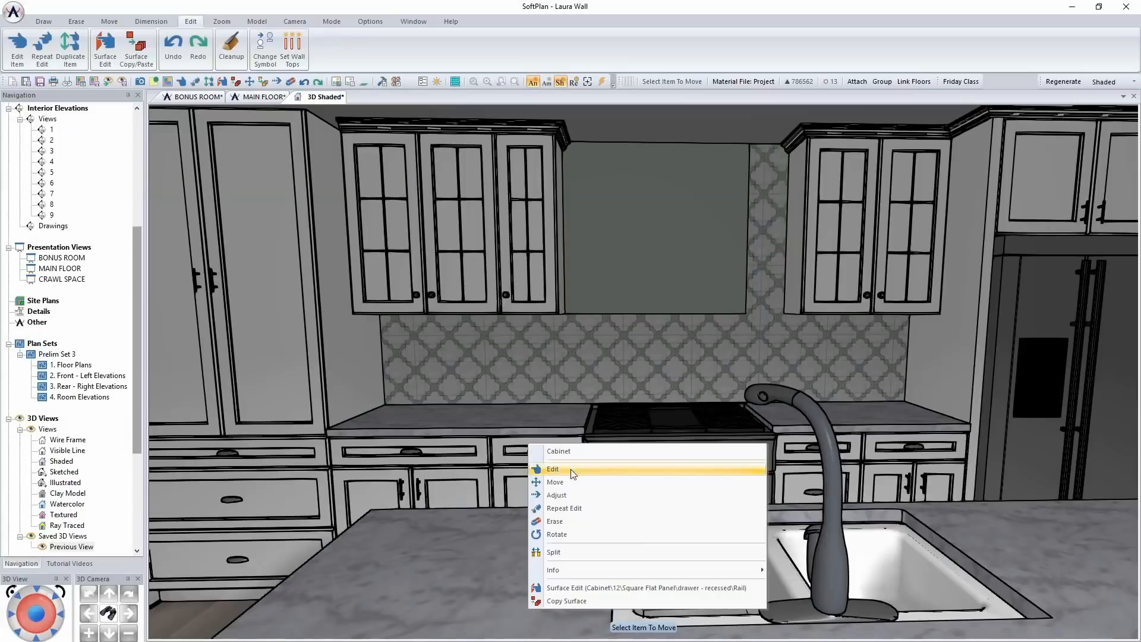
{"action": "left_click", "coordinate": [571, 469]}
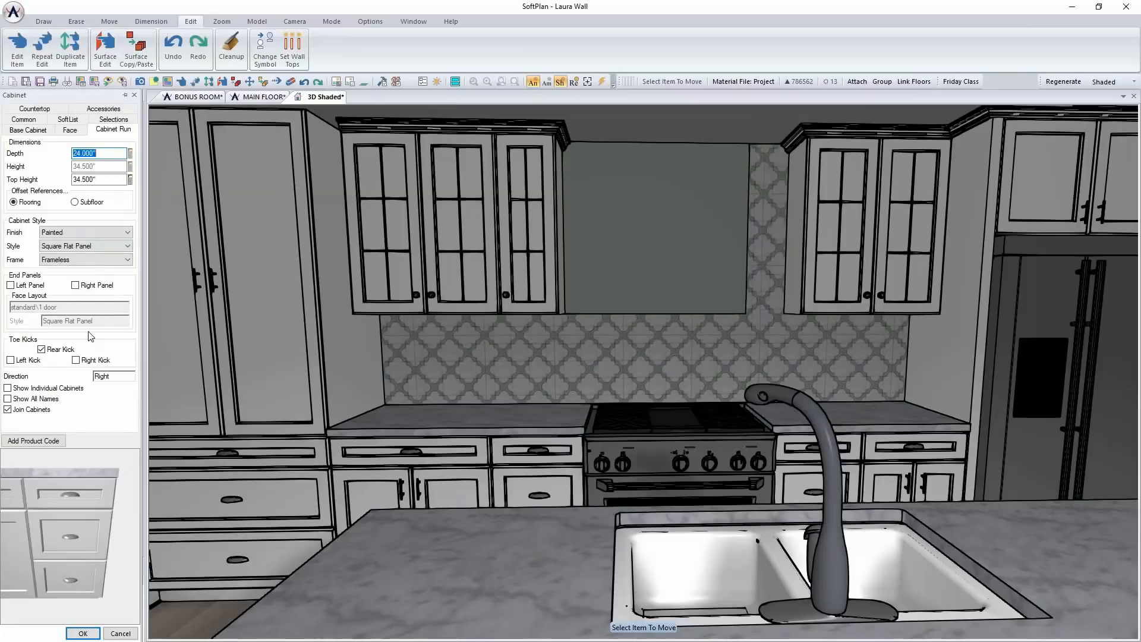
{"action": "left_click", "coordinate": [103, 108]}
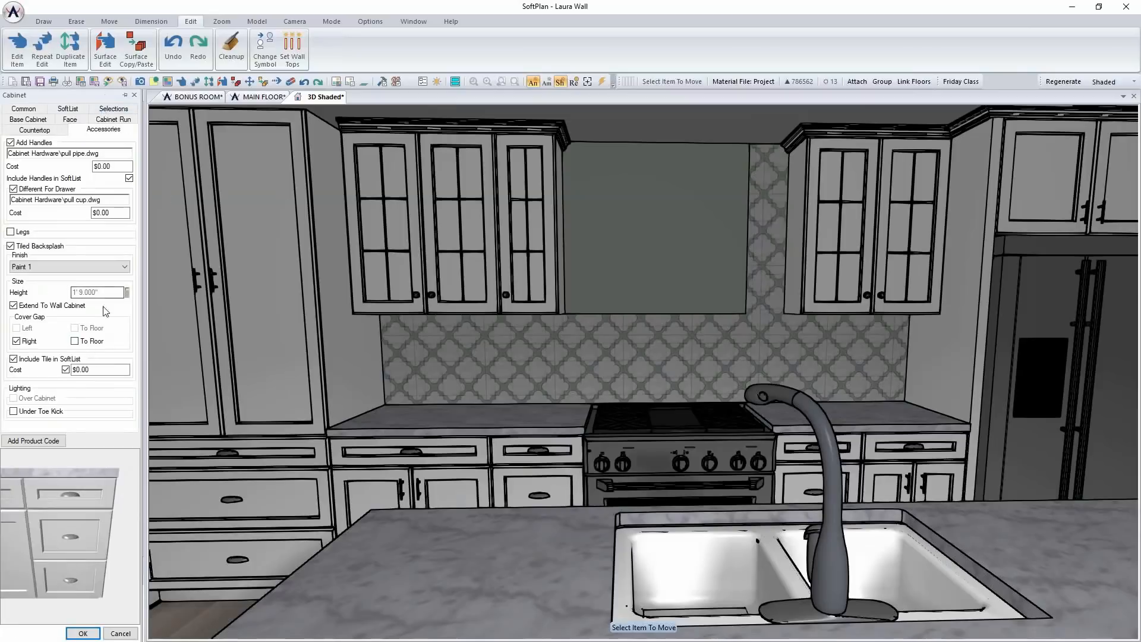
{"action": "left_click", "coordinate": [40, 306]}
{"action": "left_click", "coordinate": [103, 292]}
{"action": "type", "text": "8'"}
{"action": "key", "text": "Tab"}
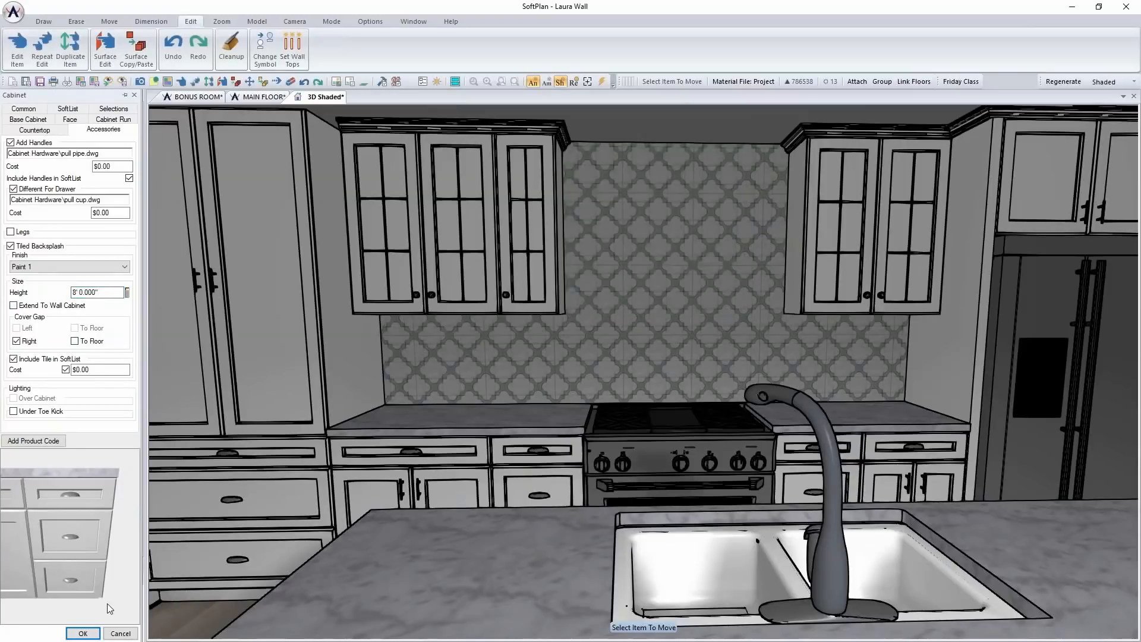
{"action": "left_click", "coordinate": [83, 633]}
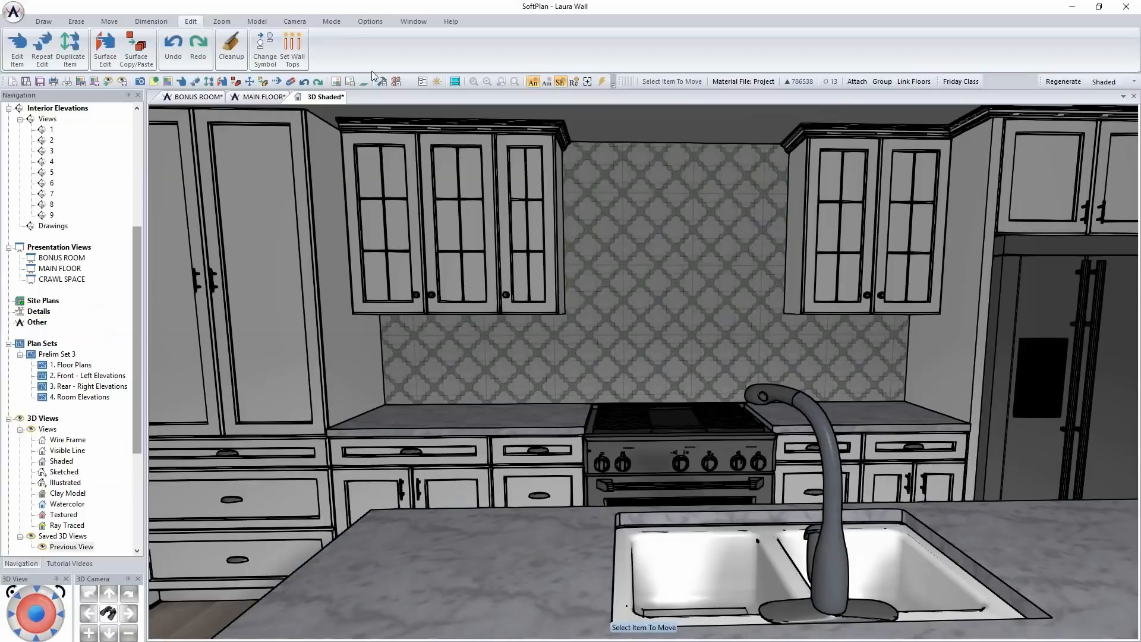
On the main floor plan in Drawing mode, choose the General Electric Monogram symbol "36in glass canopy hood 01"
{"action": "left_click", "coordinate": [241, 98]}
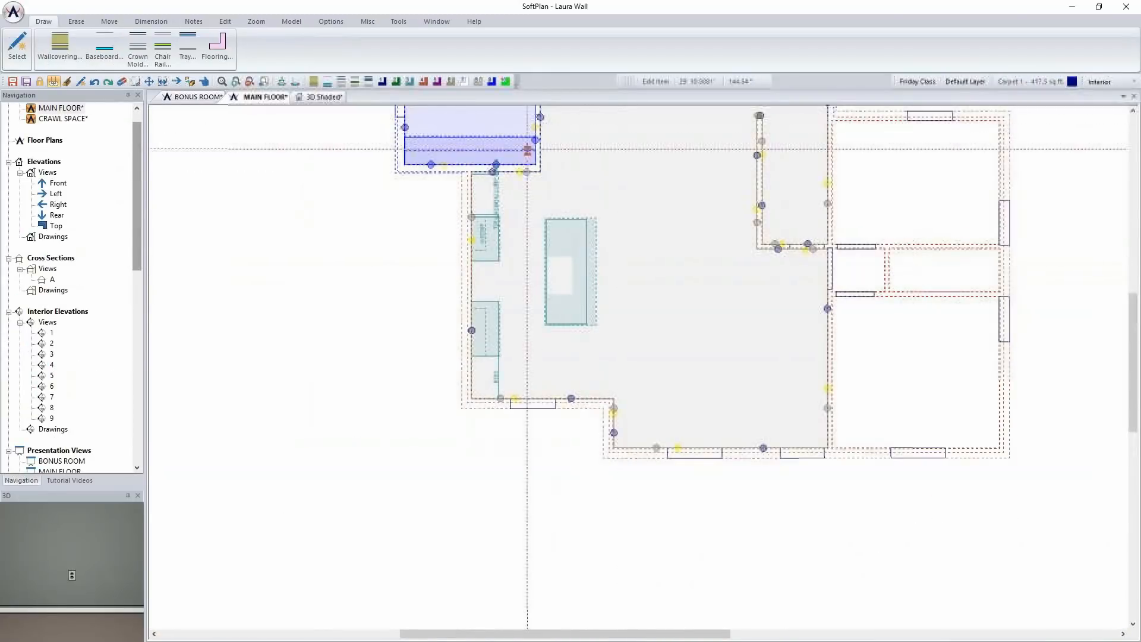
{"action": "left_click", "coordinate": [1122, 82]}
{"action": "left_click", "coordinate": [1106, 138]}
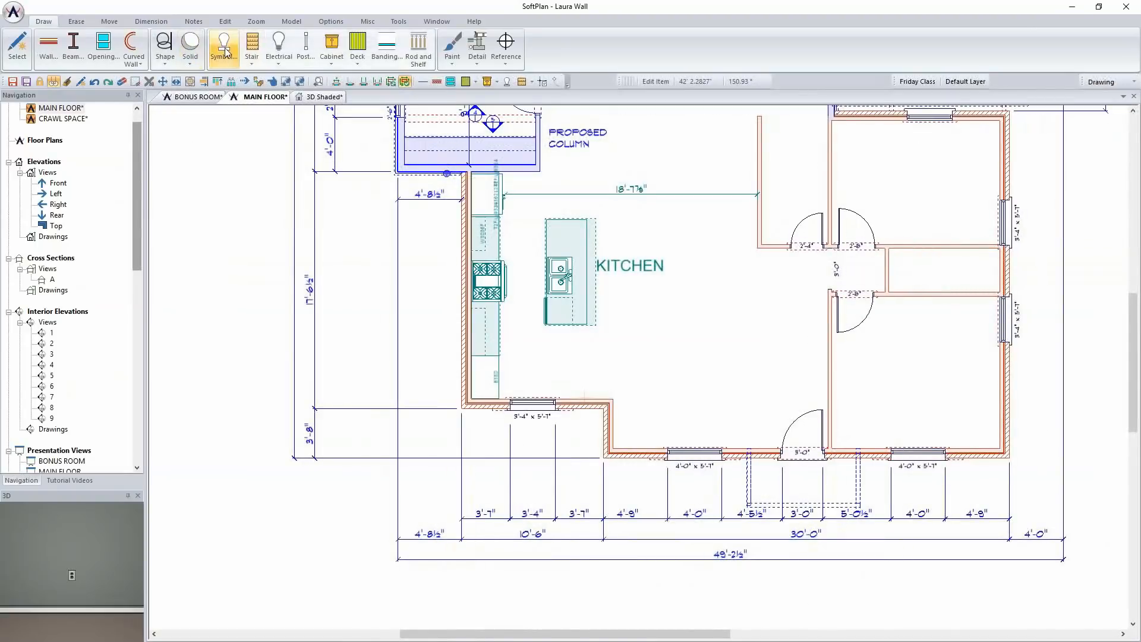
{"action": "left_click", "coordinate": [224, 46]}
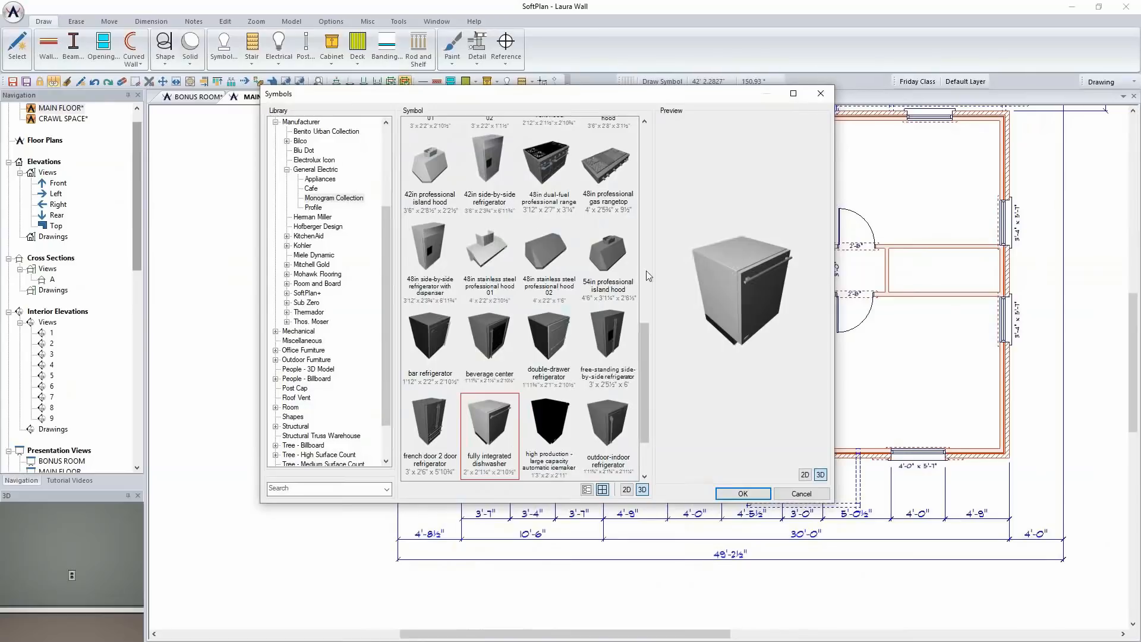
{"action": "left_click_drag", "start_coordinate": [643, 326], "coordinate": [655, 255]}
{"action": "left_click", "coordinate": [614, 298]}
{"action": "left_click", "coordinate": [556, 303]}
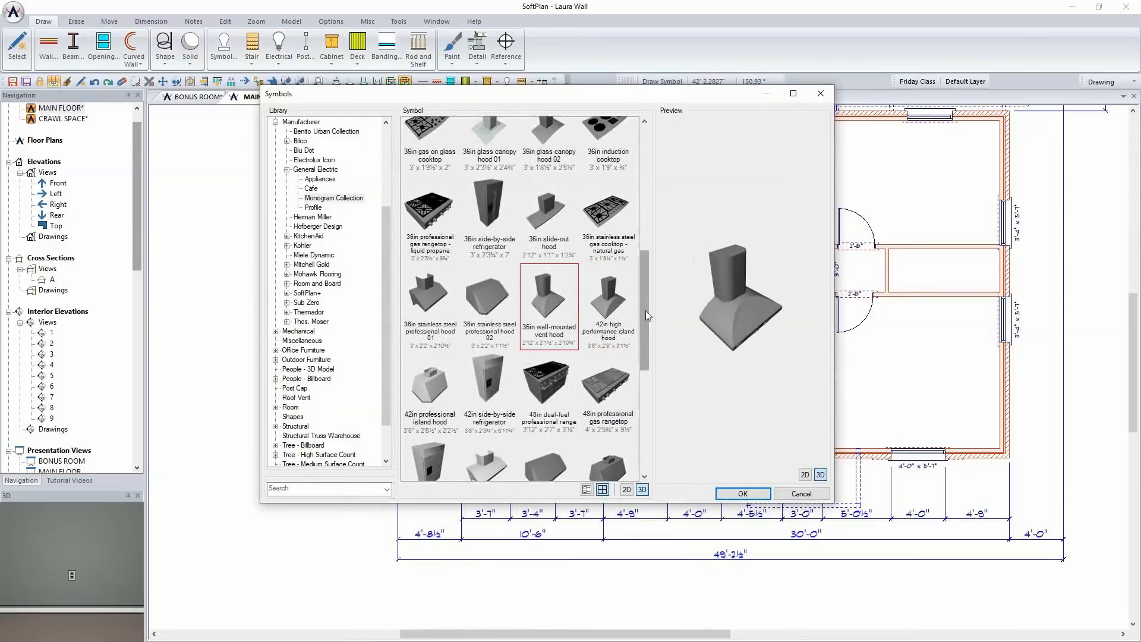
{"action": "left_click_drag", "start_coordinate": [646, 301], "coordinate": [647, 273]}
{"action": "left_click", "coordinate": [483, 231]}
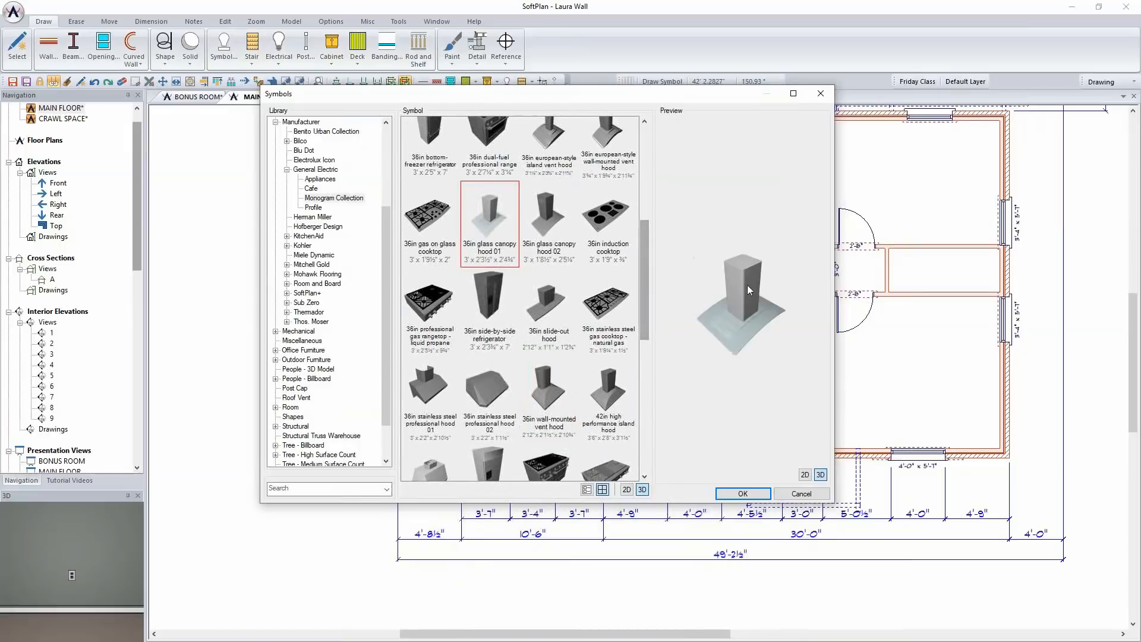
{"action": "left_click", "coordinate": [743, 493]}
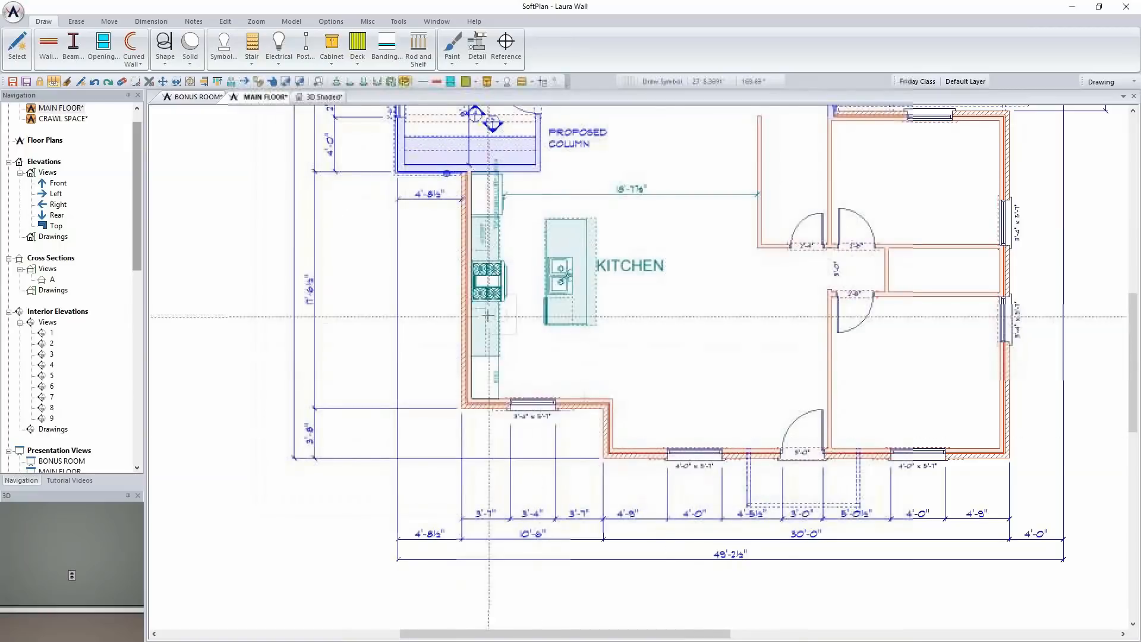
Place the glass canopy hood over the range against the kitchen wall and return to the shaded 3D view
{"action": "scroll", "coordinate": [488, 316], "scroll_direction": "up", "scroll_amount": 3}
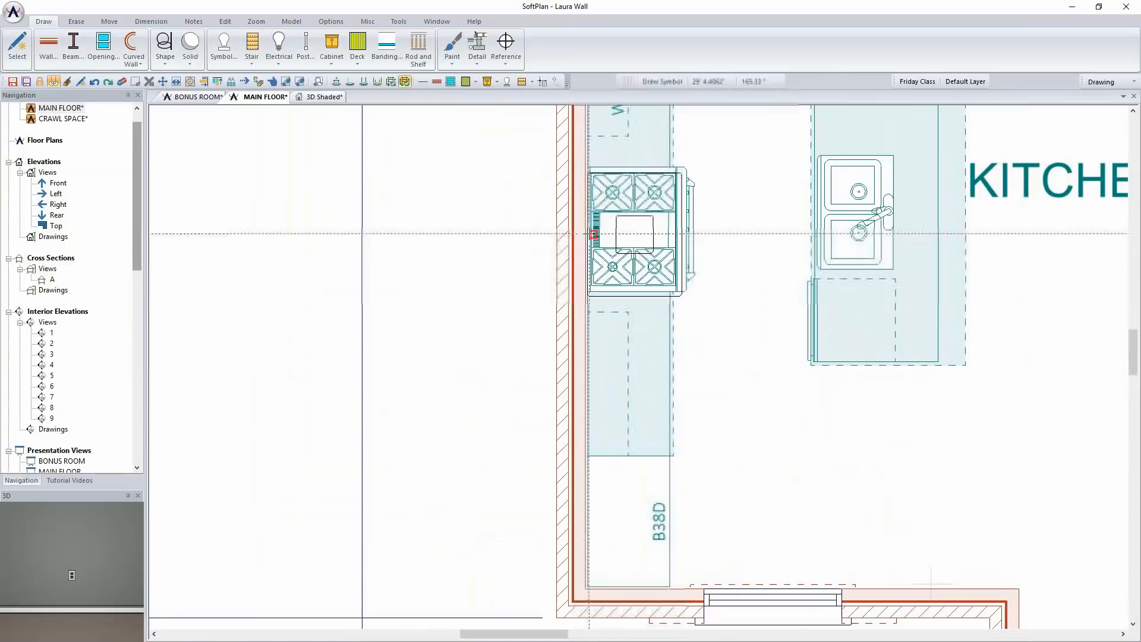
{"action": "left_click", "coordinate": [613, 230]}
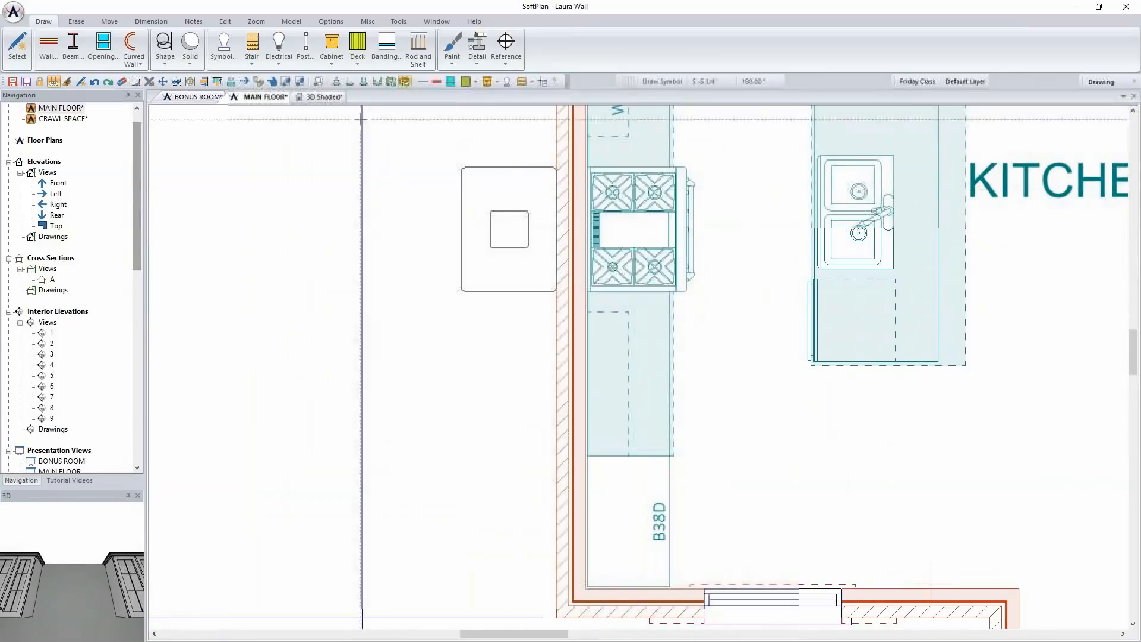
{"action": "left_click", "coordinate": [325, 96]}
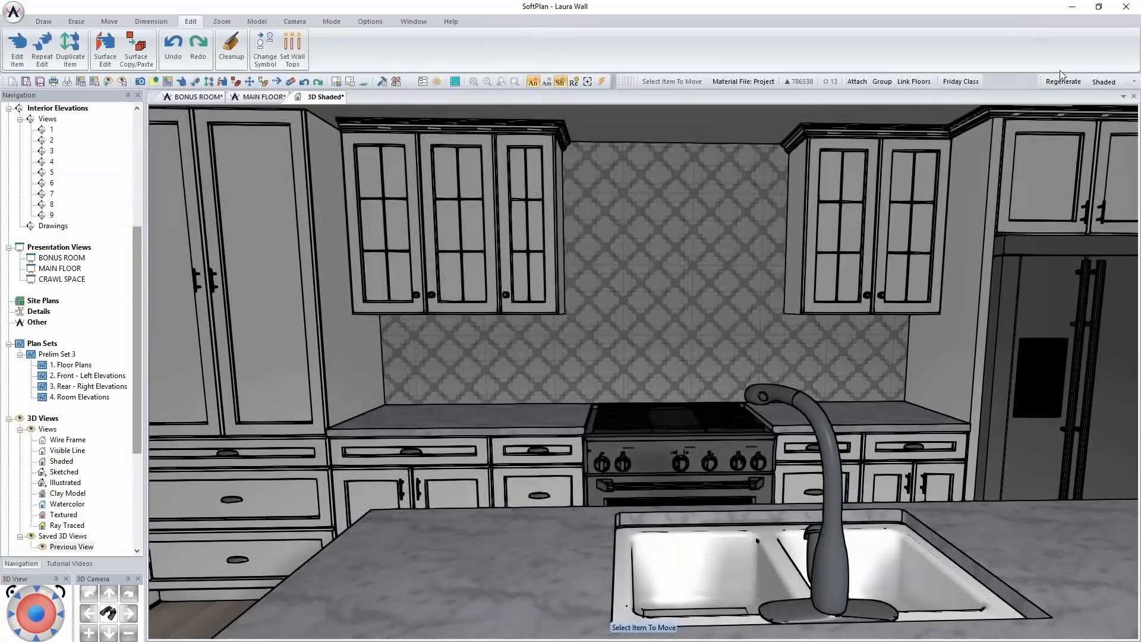
On the main floor plan, move the glass canopy hood into alignment with the range, with its back against the wall
{"action": "left_click", "coordinate": [262, 96]}
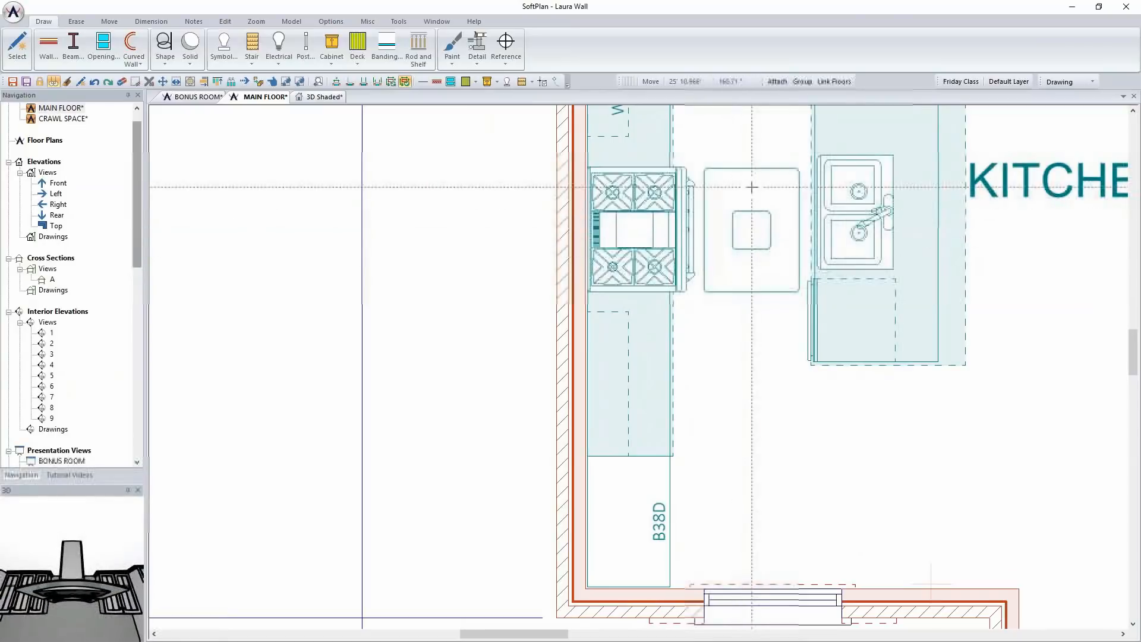
{"action": "left_click", "coordinate": [634, 197]}
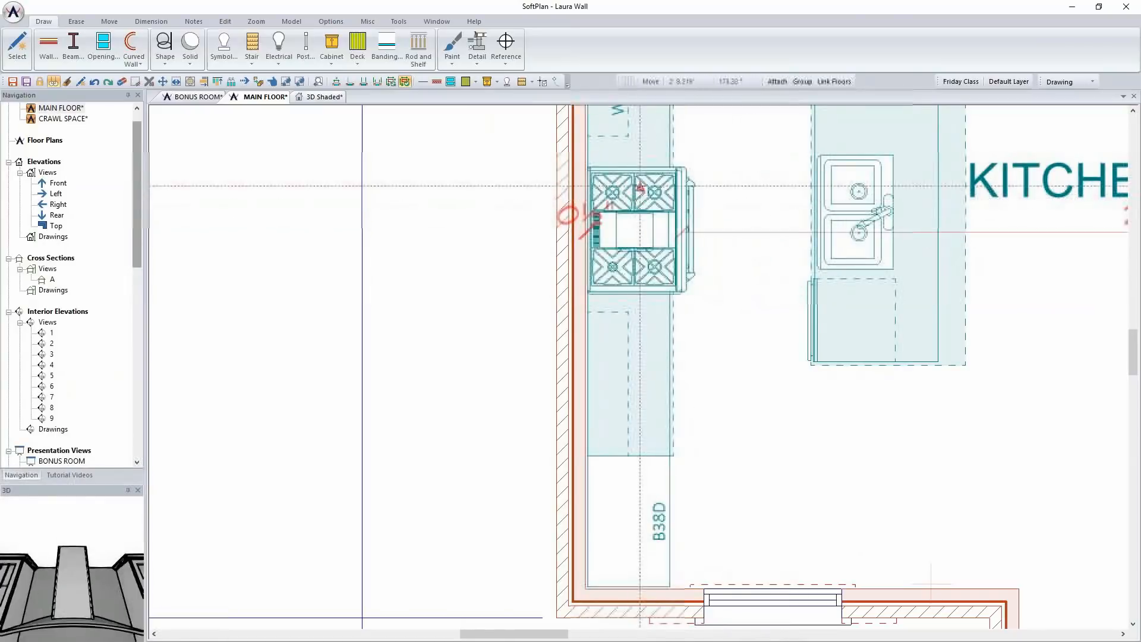
{"action": "right_click", "coordinate": [661, 256]}
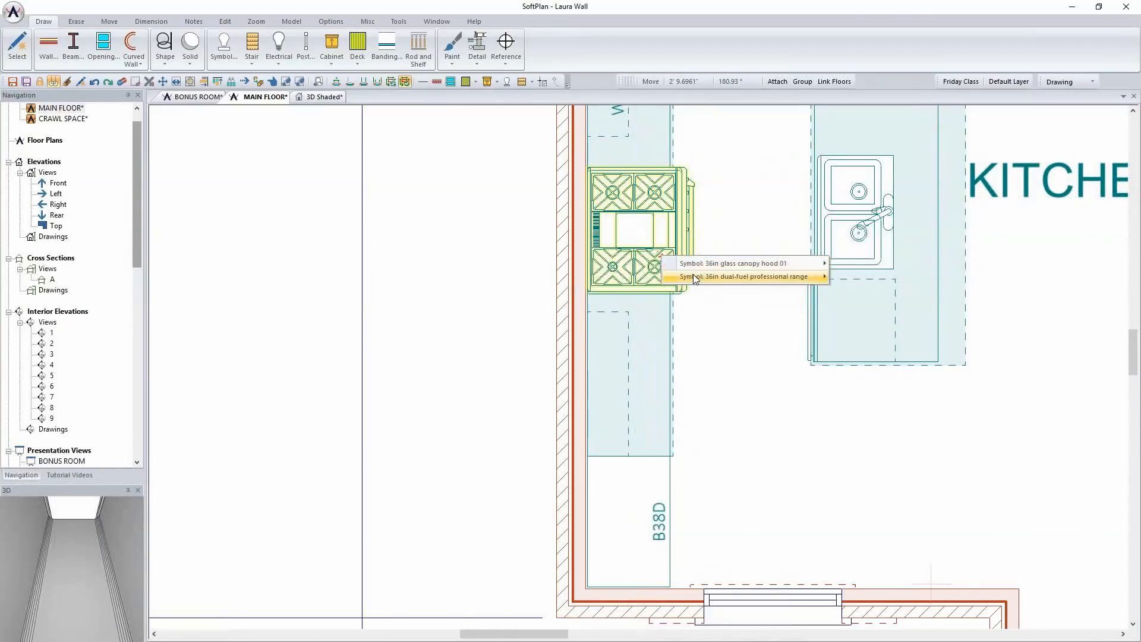
{"action": "mouse_move", "coordinate": [742, 264]}
{"action": "left_click", "coordinate": [844, 277]}
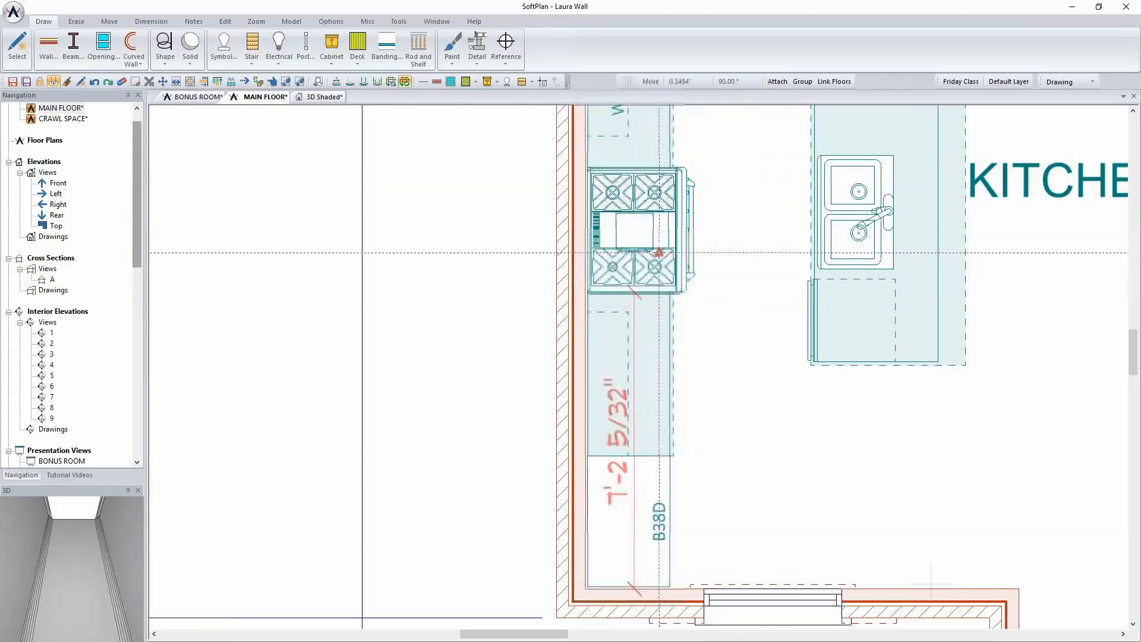
{"action": "scroll", "coordinate": [624, 226], "scroll_direction": "up", "scroll_amount": 5}
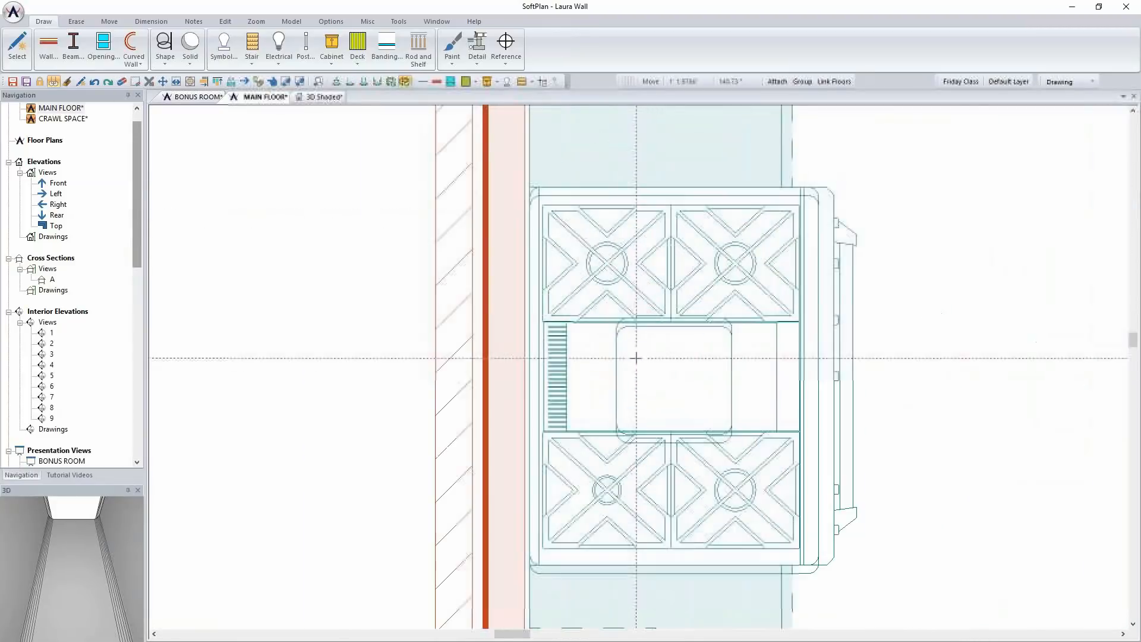
In the shaded 3D view, open the surface settings of the backsplash's Paint 1 material
{"action": "left_click", "coordinate": [305, 97]}
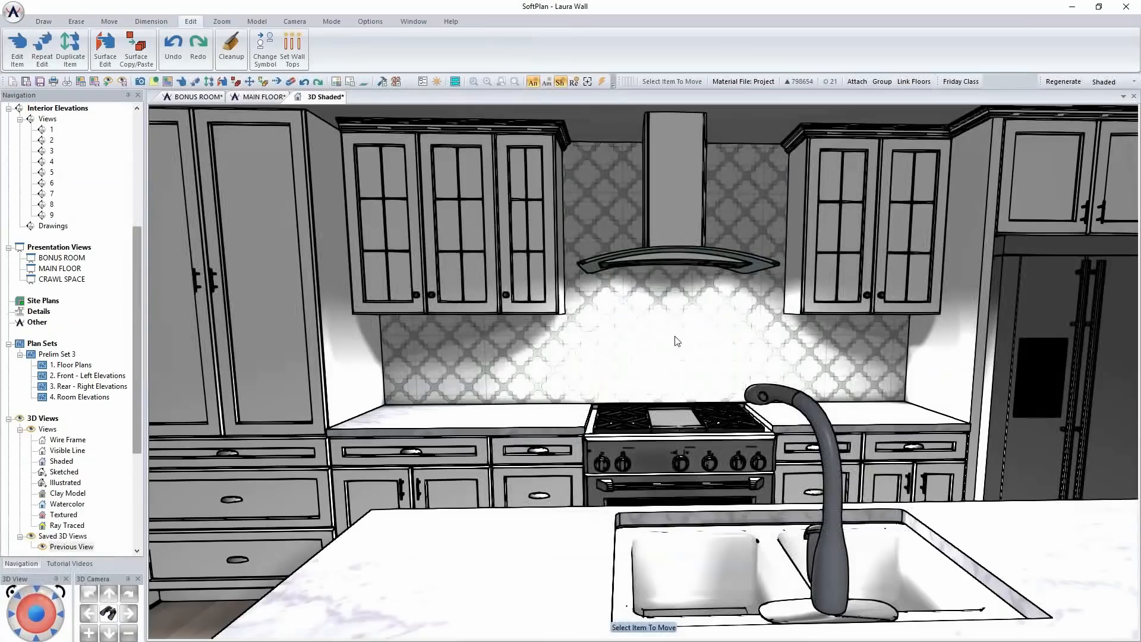
{"action": "scroll", "coordinate": [680, 340], "scroll_direction": "up", "scroll_amount": 2}
{"action": "scroll", "coordinate": [679, 337], "scroll_direction": "down", "scroll_amount": 5}
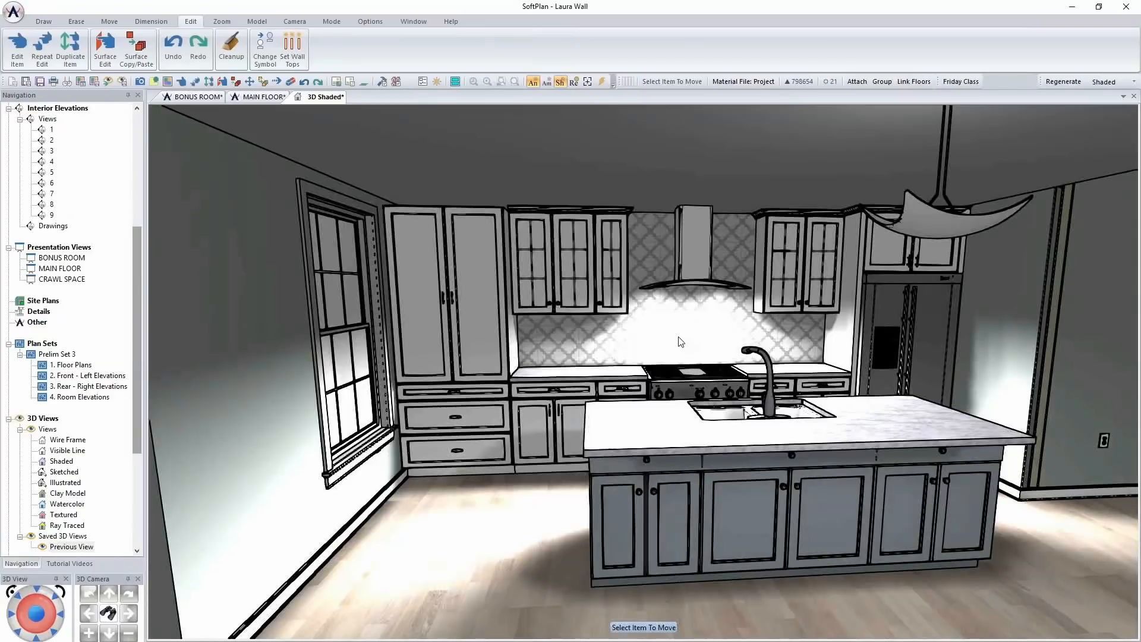
{"action": "right_click", "coordinate": [544, 329]}
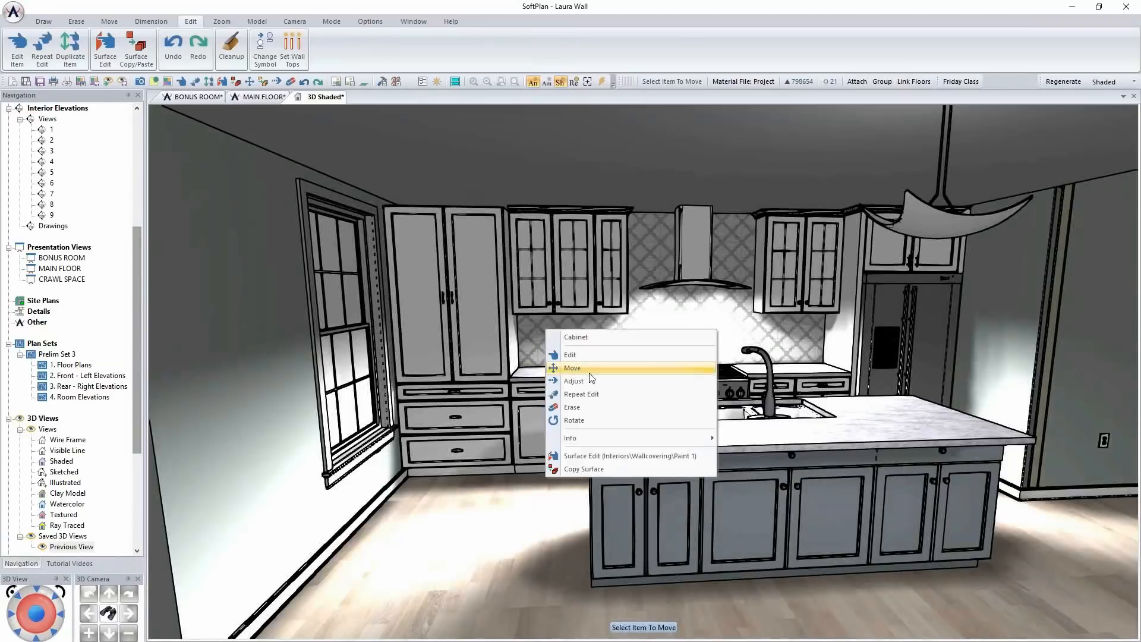
{"action": "left_click", "coordinate": [602, 455]}
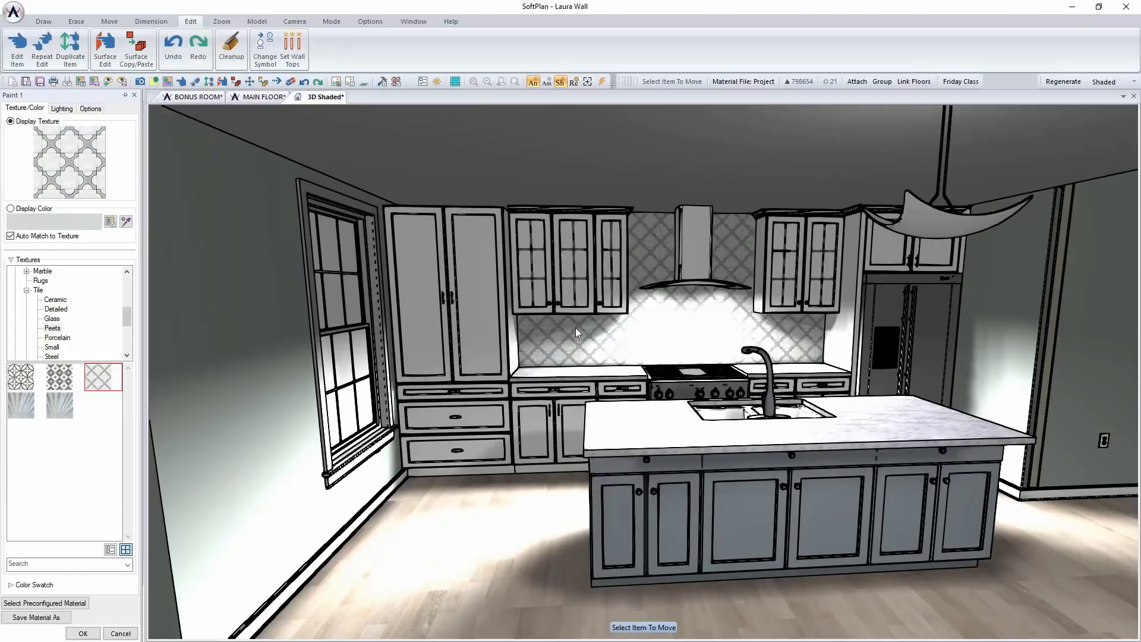
Accept the backsplash's Paint 1 surface settings and view the finished kitchen and its hanging light in the shaded 3D view
{"action": "middle_click_drag", "start_coordinate": [709, 359], "coordinate": [710, 362]}
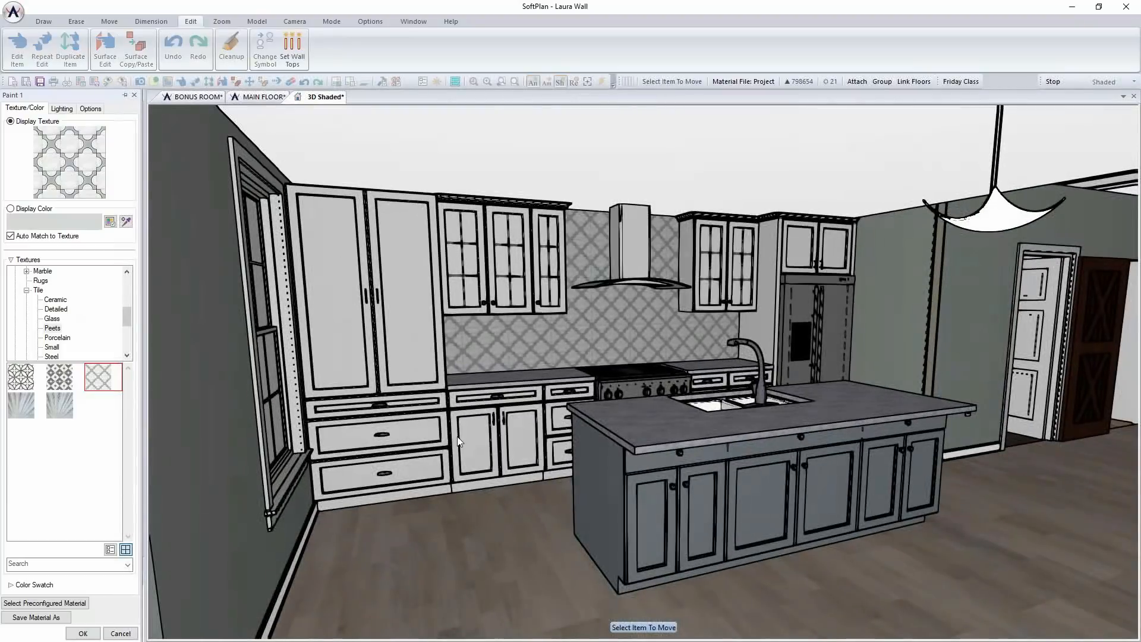
{"action": "left_click", "coordinate": [82, 633]}
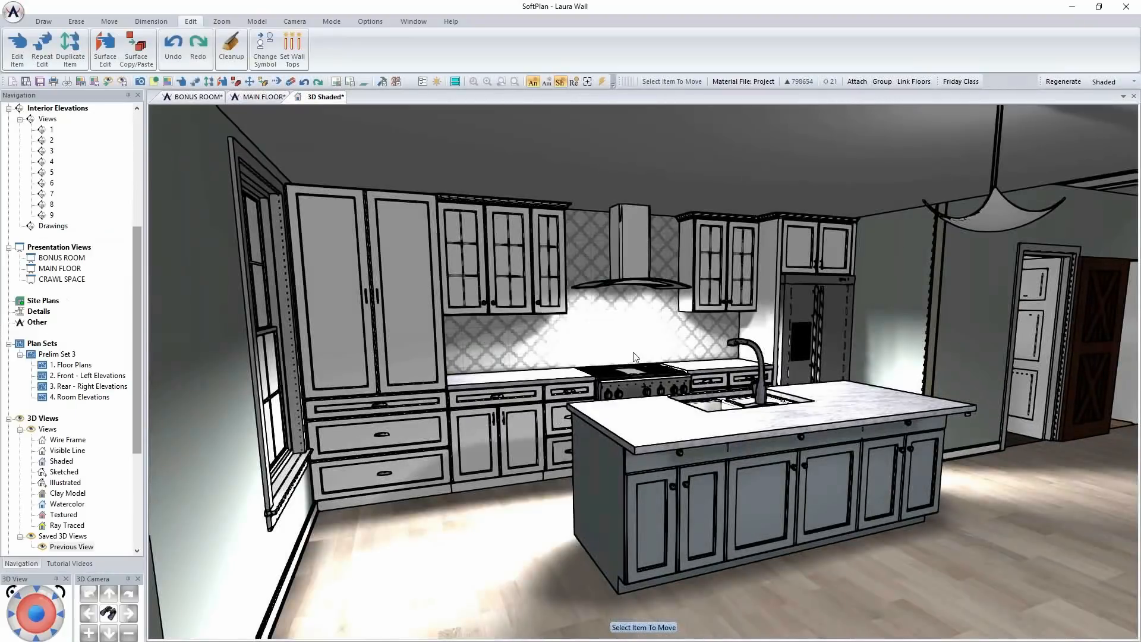
{"action": "scroll", "coordinate": [689, 359], "scroll_direction": "down", "scroll_amount": 4}
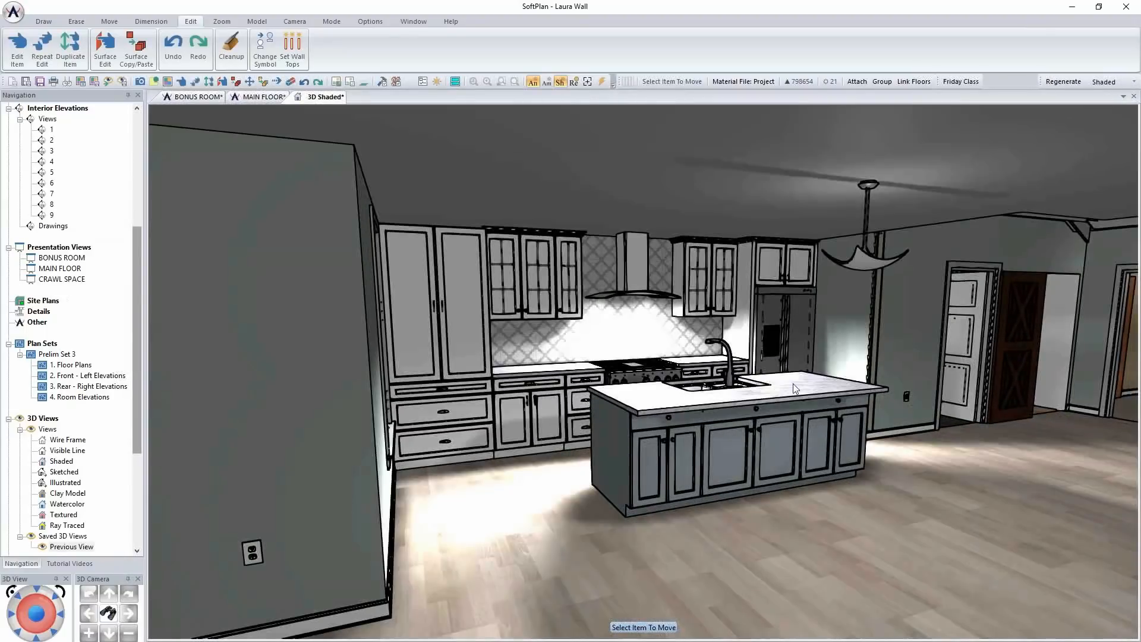
{"action": "middle_click_drag", "start_coordinate": [793, 384], "coordinate": [717, 406]}
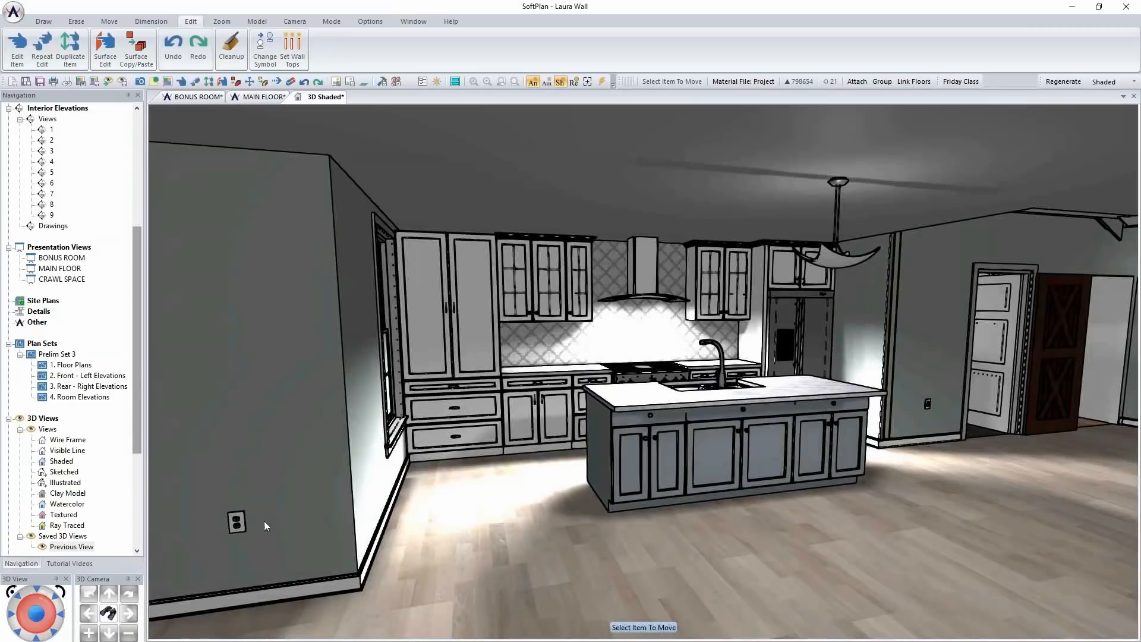
{"action": "middle_click_drag", "start_coordinate": [389, 478], "coordinate": [370, 469]}
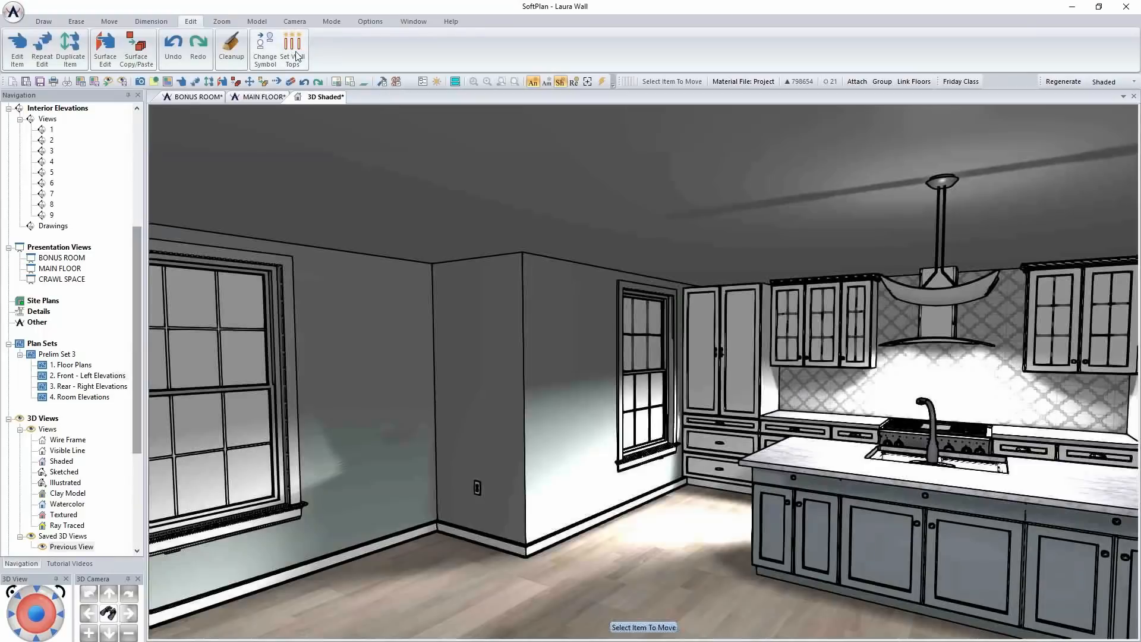
On the main floor plan in Electrical mode, move the hanging light from beside the island to the open area beyond the kitchen and save
{"action": "left_click", "coordinate": [264, 99]}
{"action": "scroll", "coordinate": [657, 370], "scroll_direction": "down", "scroll_amount": 5}
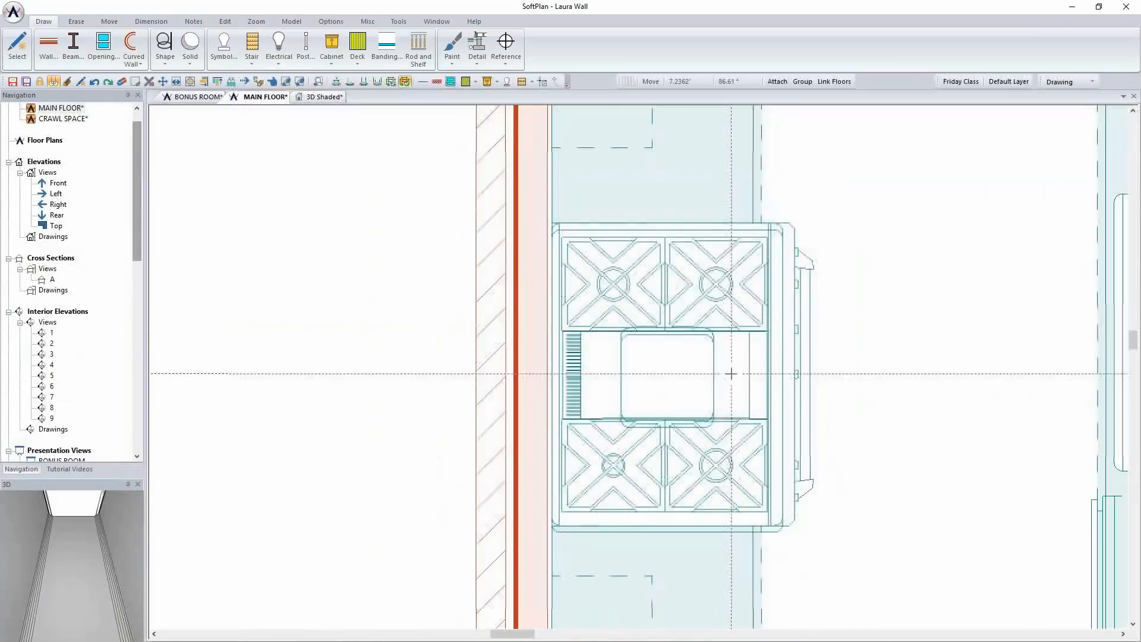
{"action": "middle_click_drag", "start_coordinate": [802, 396], "coordinate": [649, 397]}
{"action": "left_click", "coordinate": [1070, 81]}
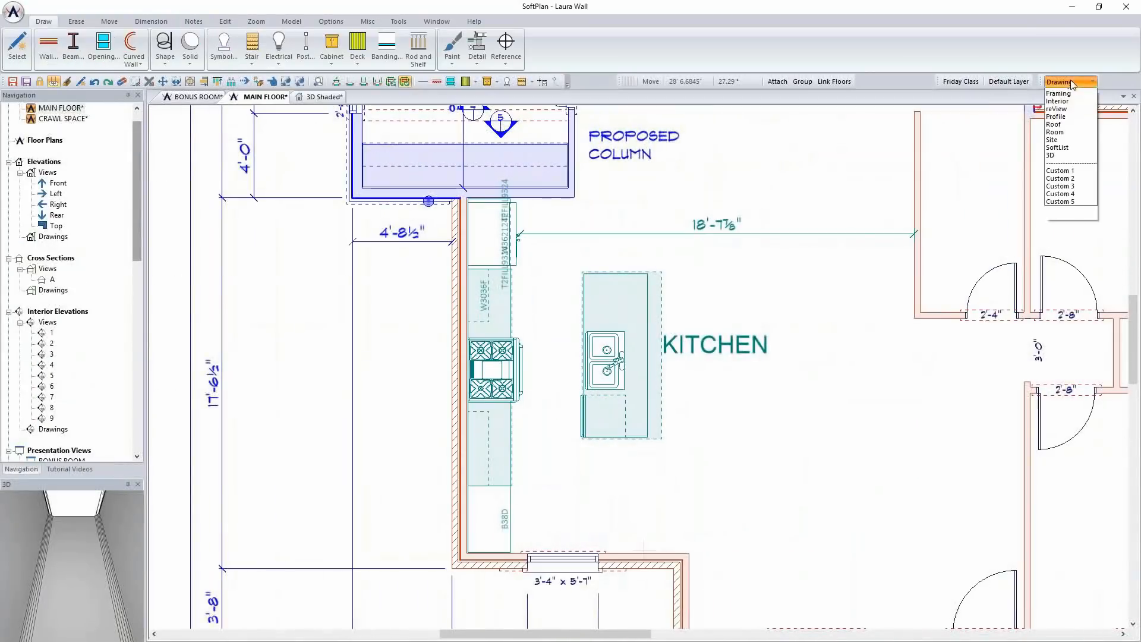
{"action": "left_click", "coordinate": [1077, 117]}
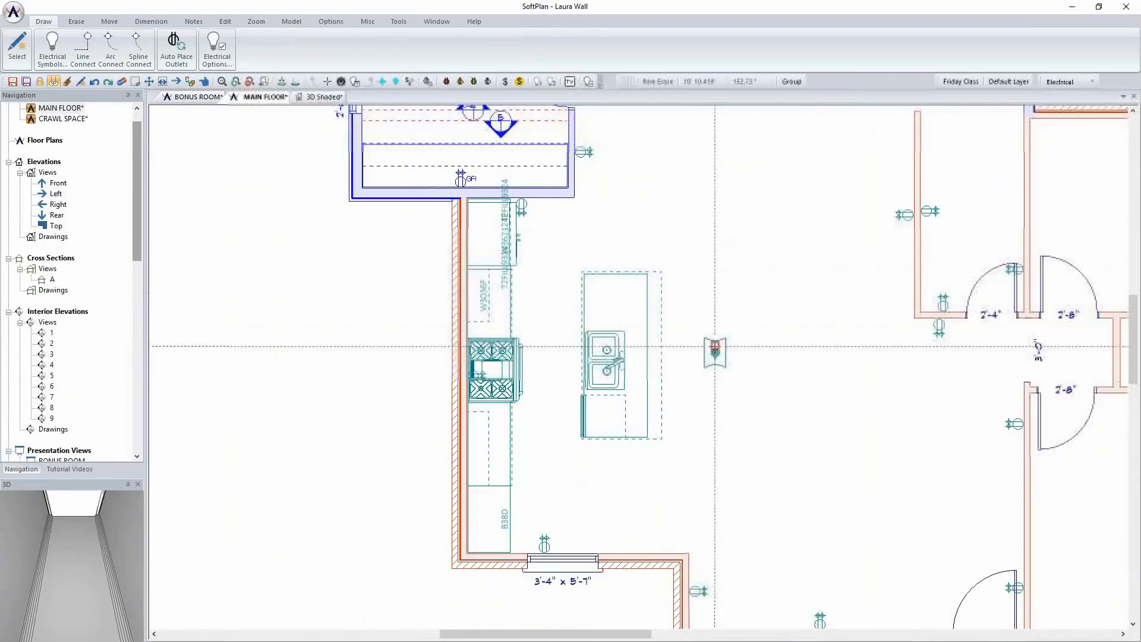
{"action": "scroll", "coordinate": [715, 352], "scroll_direction": "down", "scroll_amount": 2}
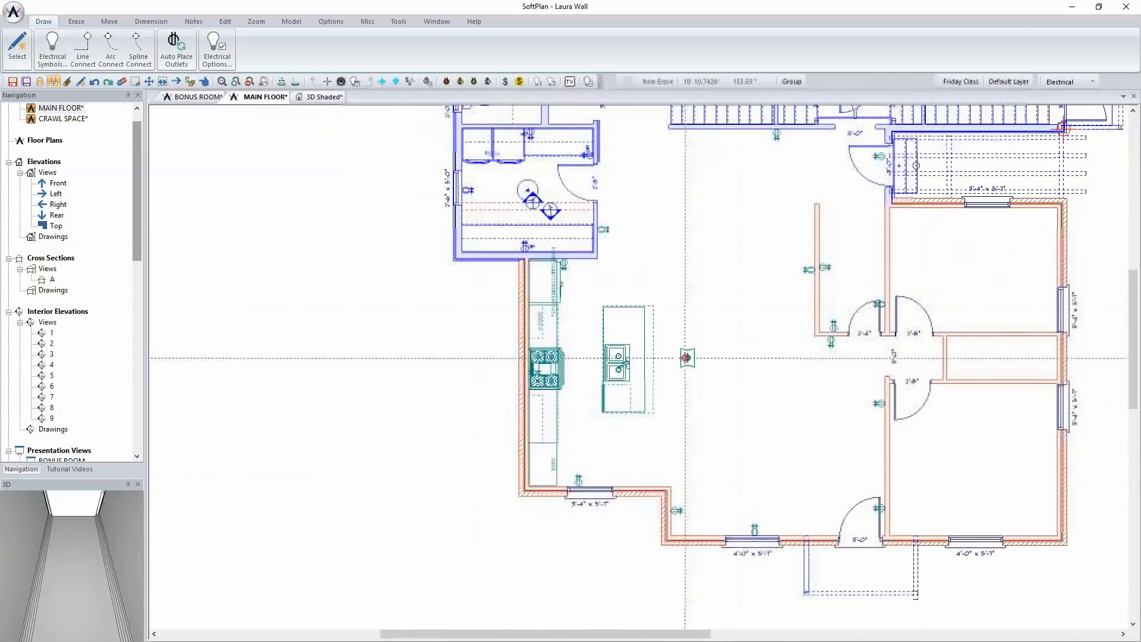
{"action": "left_click_drag", "start_coordinate": [687, 357], "coordinate": [740, 252]}
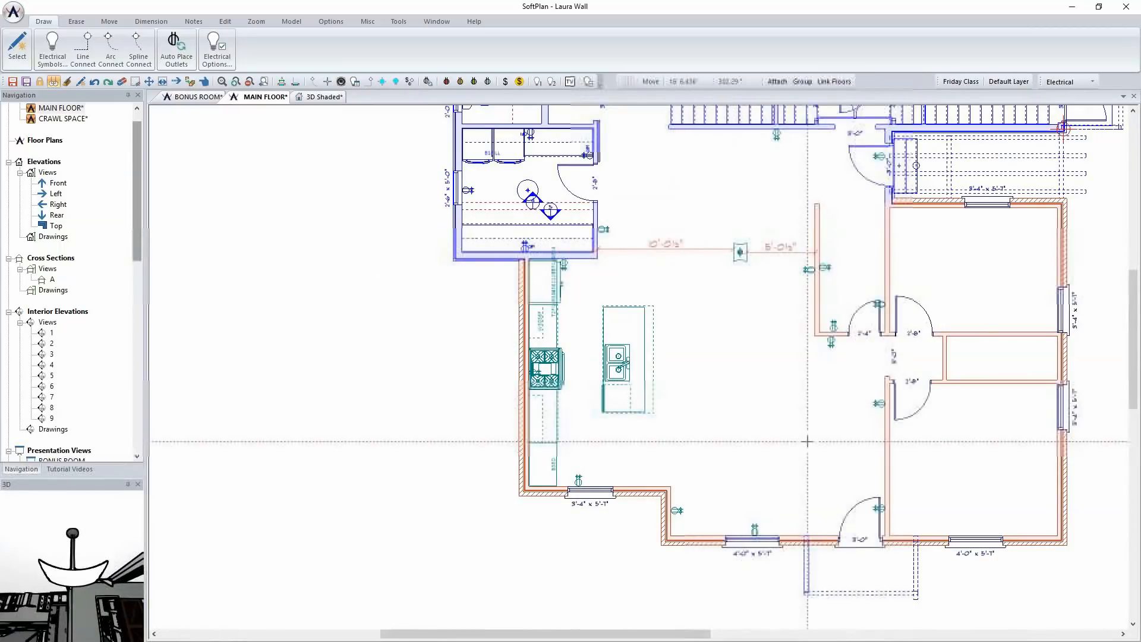
{"action": "key", "text": "ctrl+s"}
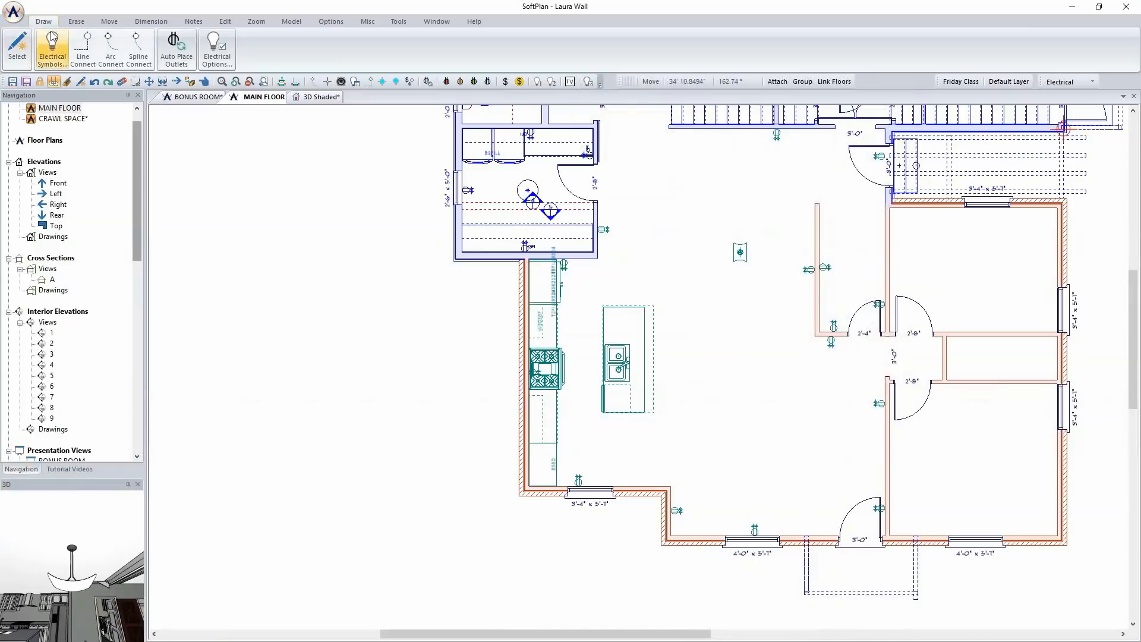
Search the electrical symbols for "pend" and choose the Delta Light NV suspended pendant "Metronome XXL"
{"action": "scroll", "coordinate": [698, 361], "scroll_direction": "up", "scroll_amount": 3}
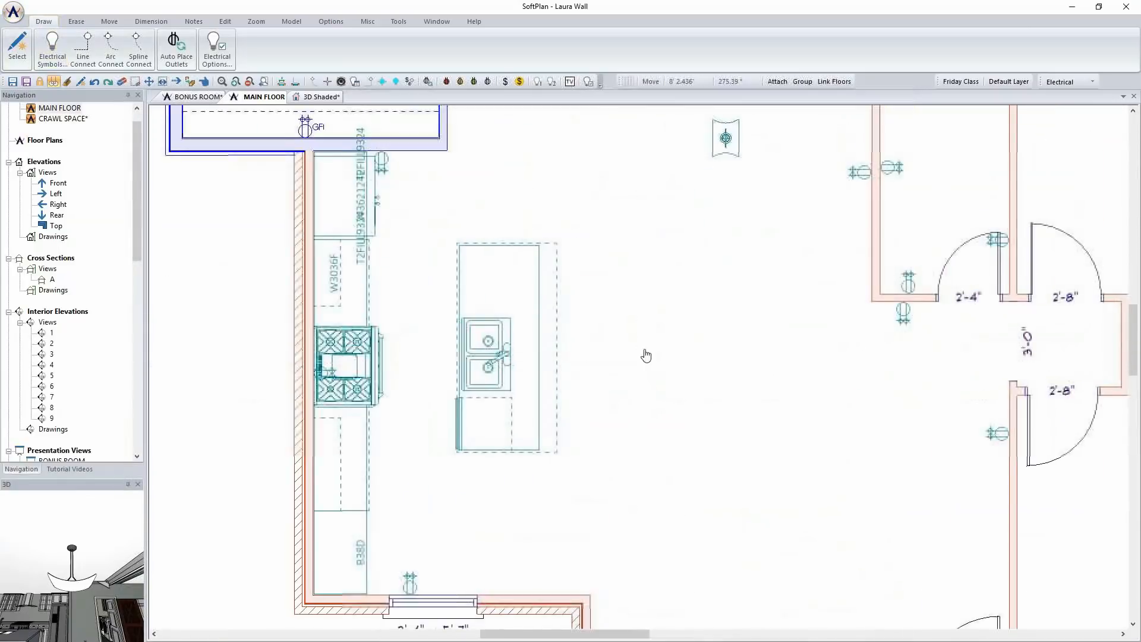
{"action": "left_click", "coordinate": [52, 43]}
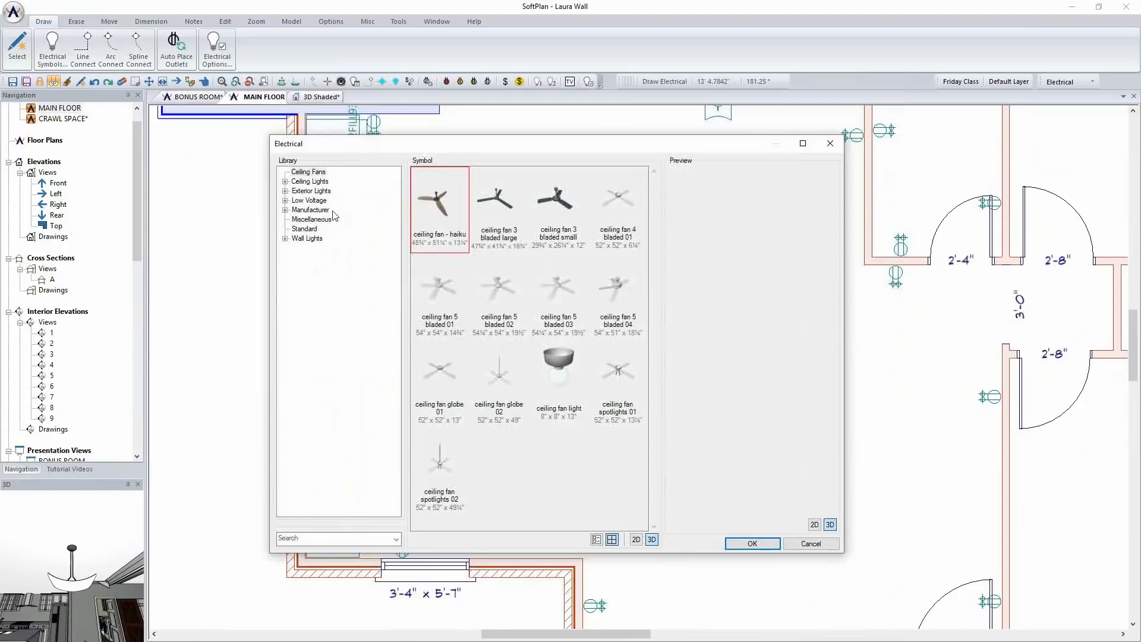
{"action": "left_click", "coordinate": [303, 537]}
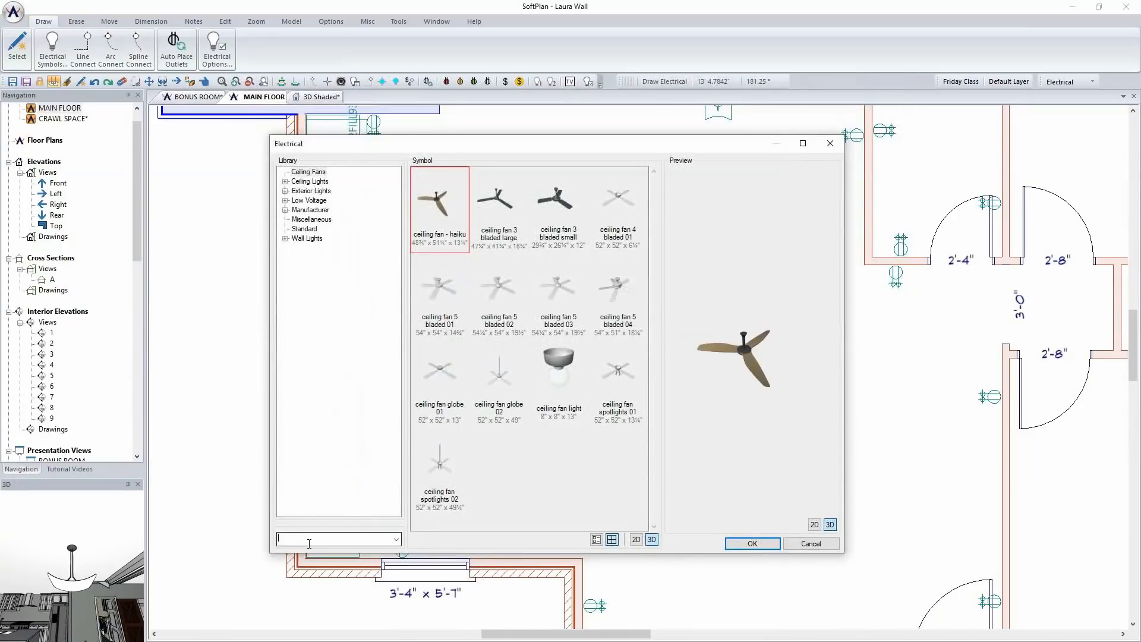
{"action": "type", "text": "pend"}
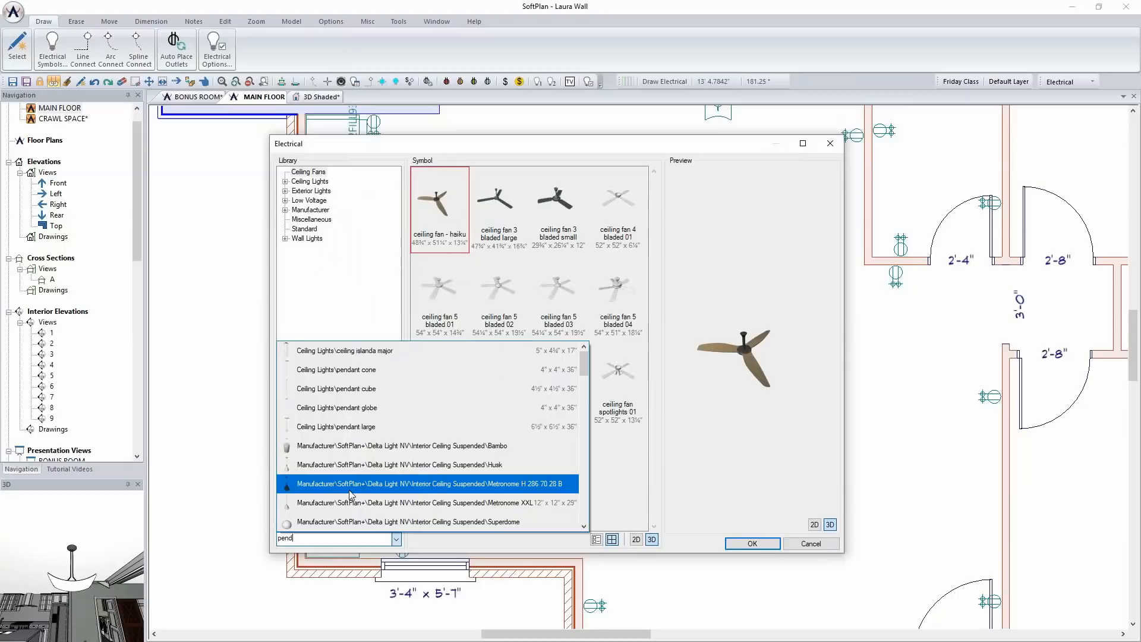
{"action": "scroll", "coordinate": [351, 493], "scroll_direction": "down", "scroll_amount": 2}
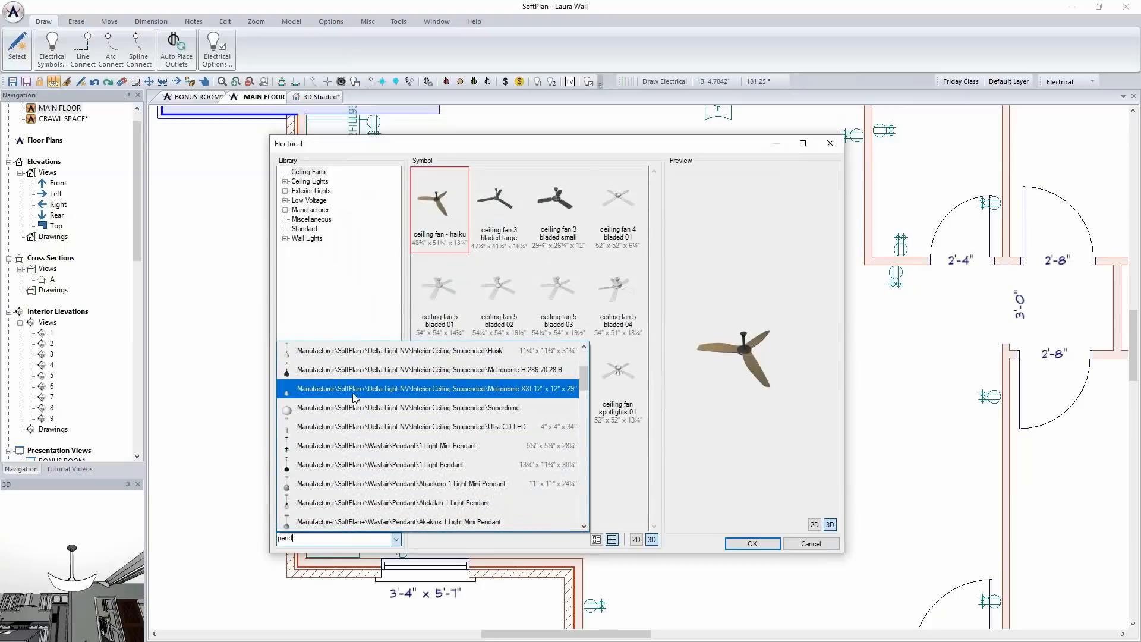
{"action": "left_click", "coordinate": [355, 389]}
{"action": "left_click", "coordinate": [626, 227]}
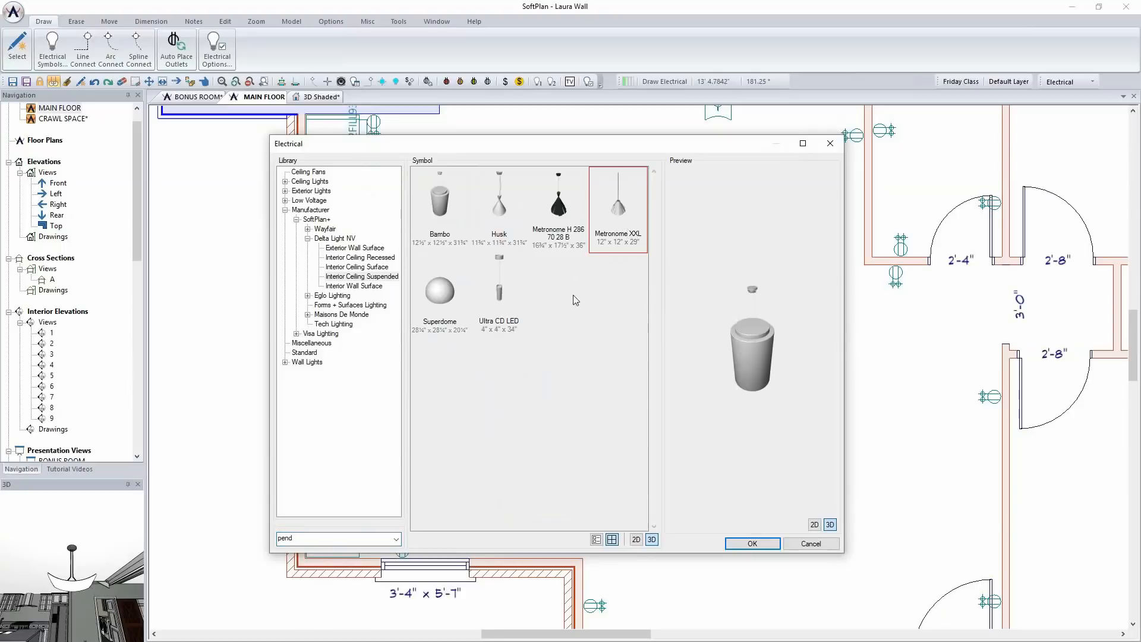
{"action": "left_click_drag", "start_coordinate": [726, 370], "coordinate": [736, 306]}
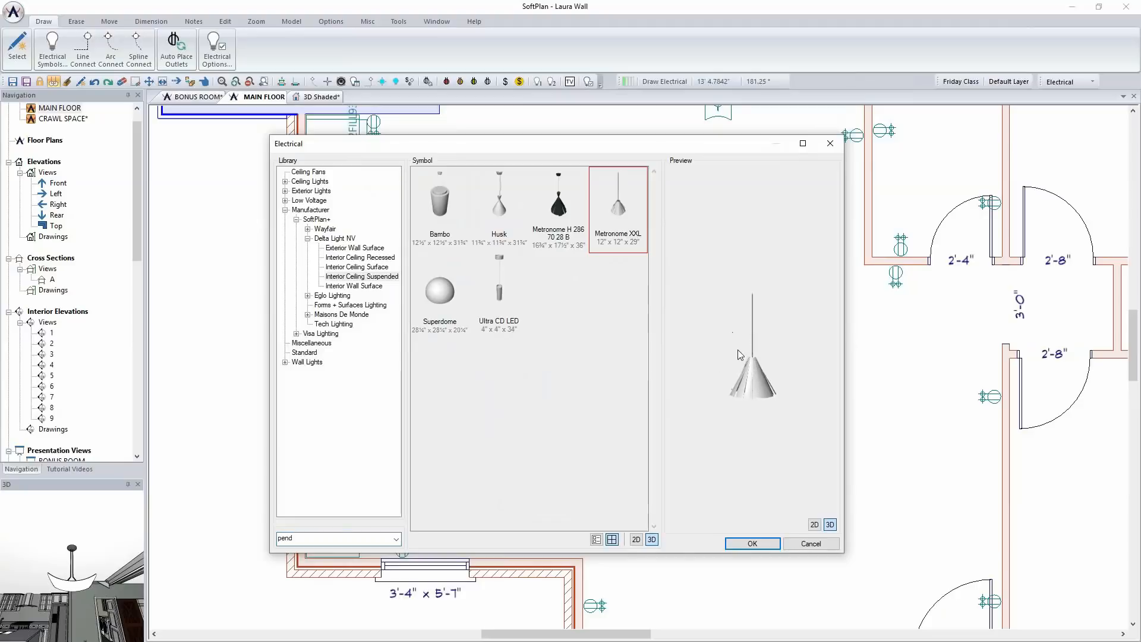
{"action": "left_click", "coordinate": [752, 543]}
Place the Metronome XXL pendant near the refrigerator end of the island and shift it towards the countertop's overhang side
{"action": "scroll", "coordinate": [612, 404], "scroll_direction": "up", "scroll_amount": 3}
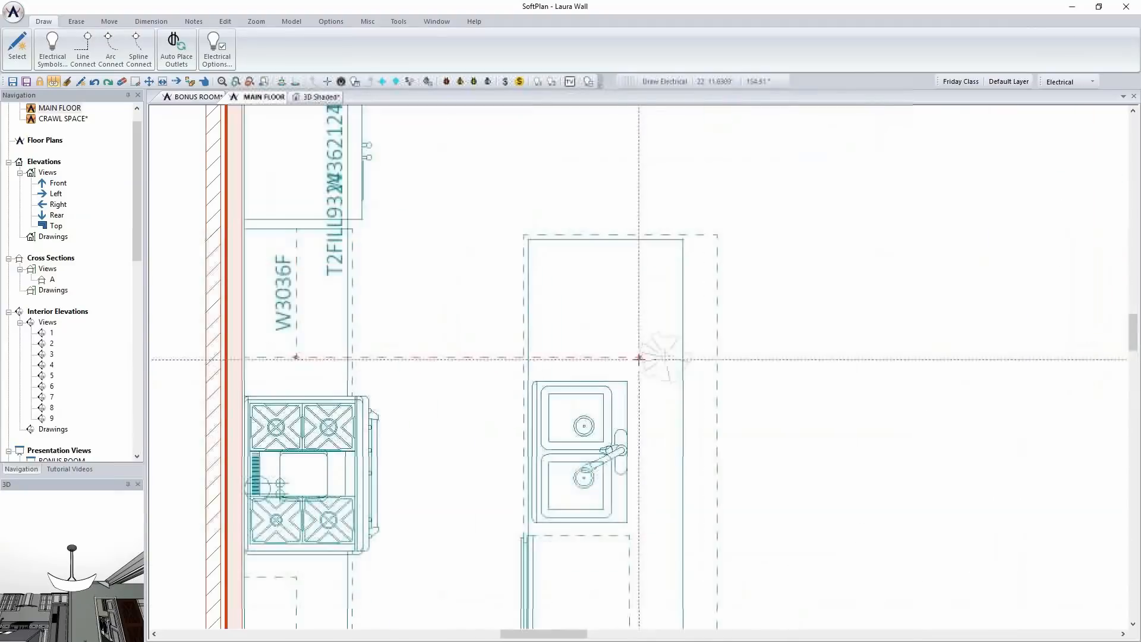
{"action": "left_click", "coordinate": [604, 298]}
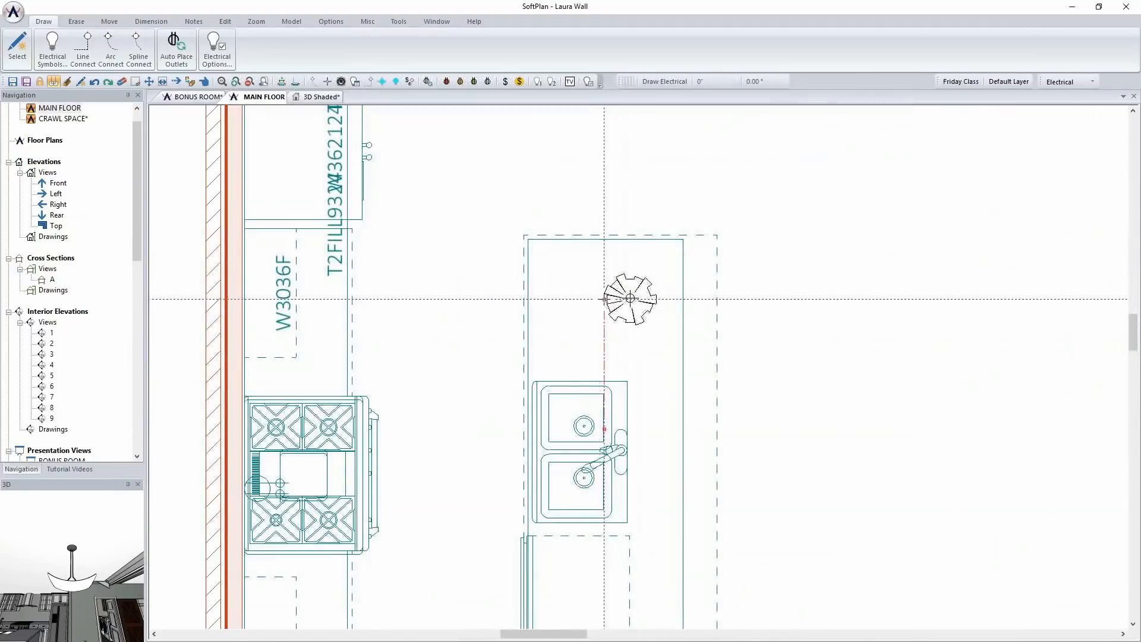
{"action": "left_click", "coordinate": [604, 280]}
{"action": "right_click", "coordinate": [726, 331]}
{"action": "left_click", "coordinate": [606, 290]}
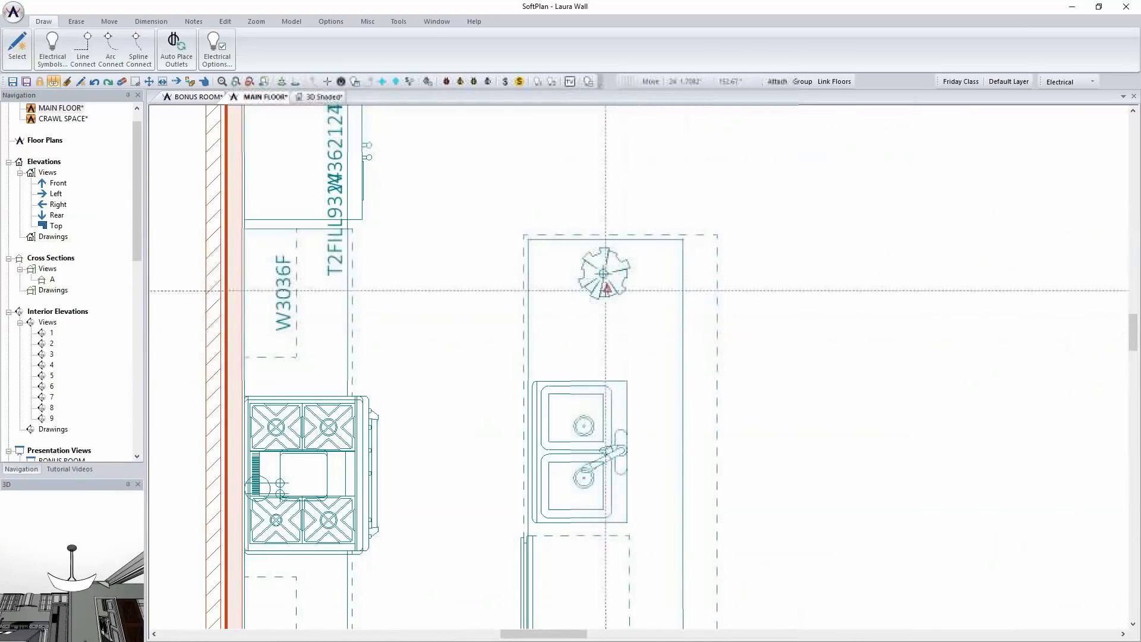
{"action": "left_click", "coordinate": [603, 273]}
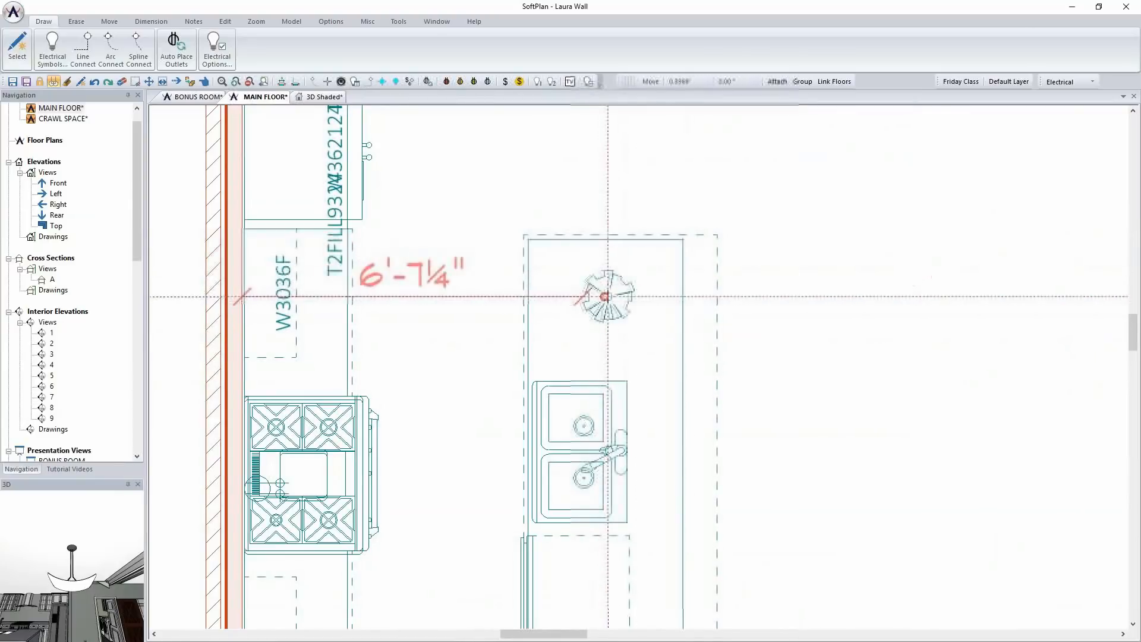
Copy the pendant along the island with Multiple Placement and Equally Space Between, adding one at the sink and one at the far end
{"action": "scroll", "coordinate": [646, 296], "scroll_direction": "down", "scroll_amount": 3}
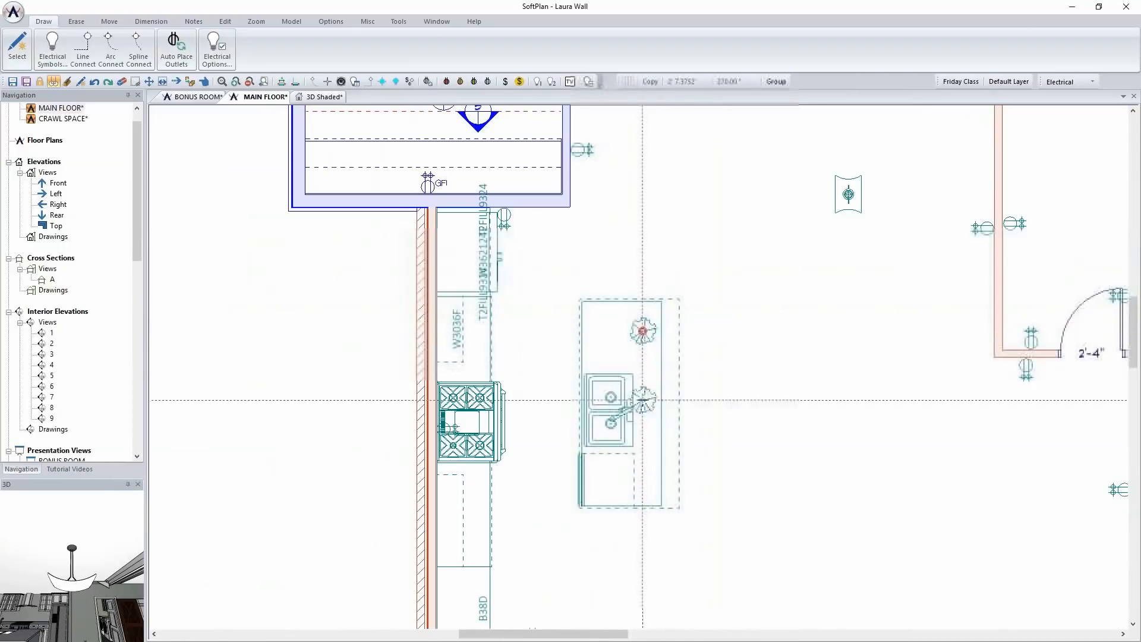
{"action": "left_click", "coordinate": [642, 410]}
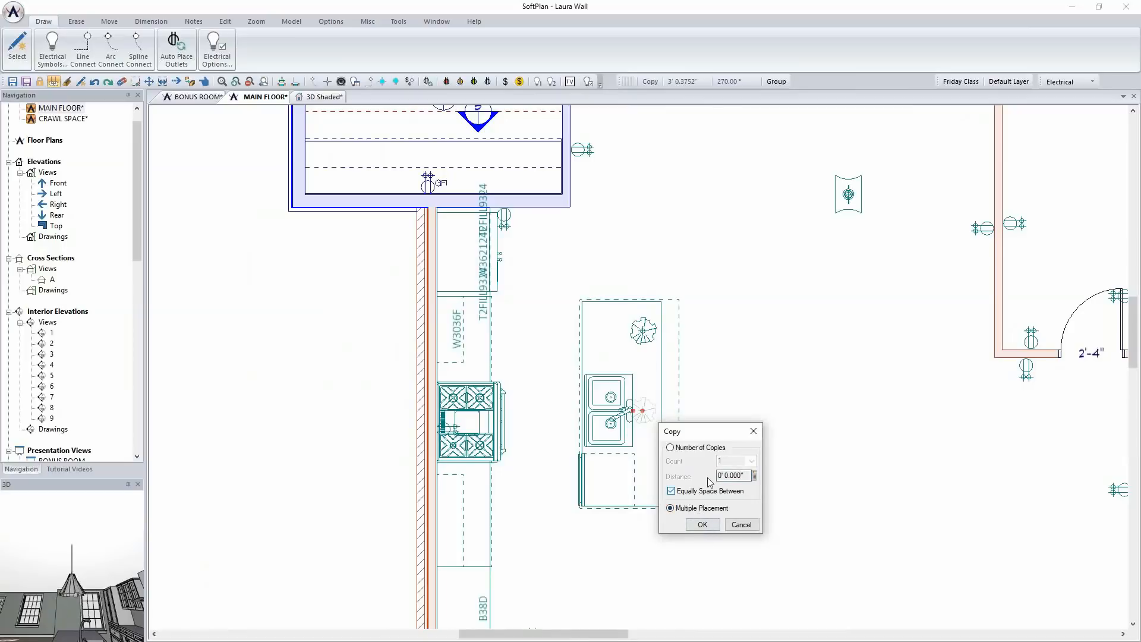
{"action": "left_click", "coordinate": [701, 525]}
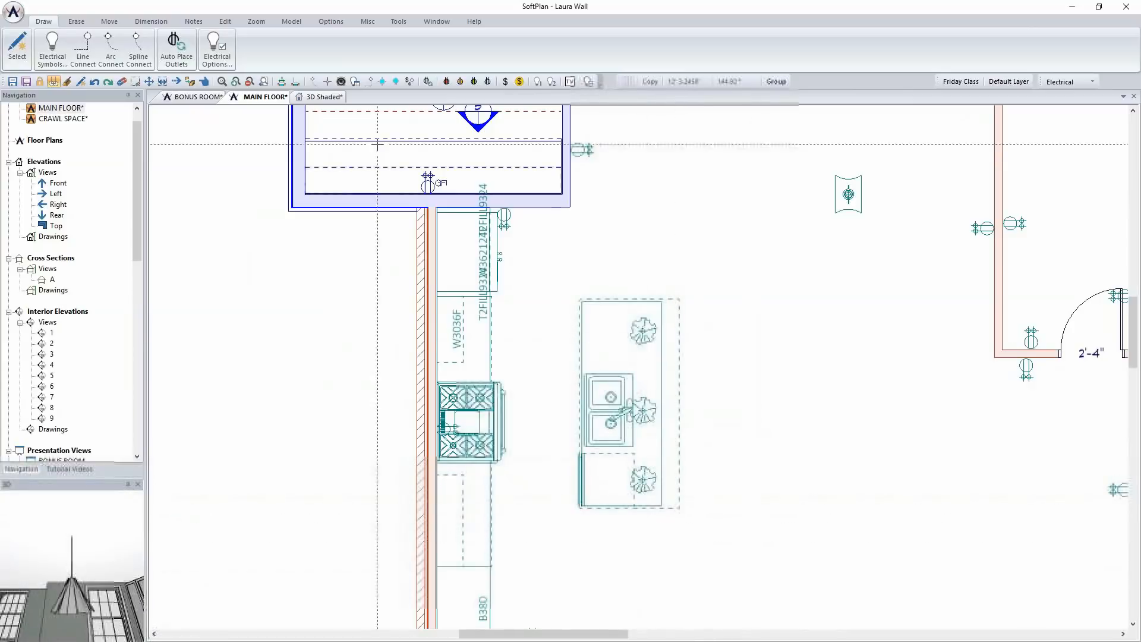
In the shaded 3D view, change the pendants' surface color to Ben Moore AF-290 from the BM Affinity Colors
{"action": "left_click", "coordinate": [324, 98]}
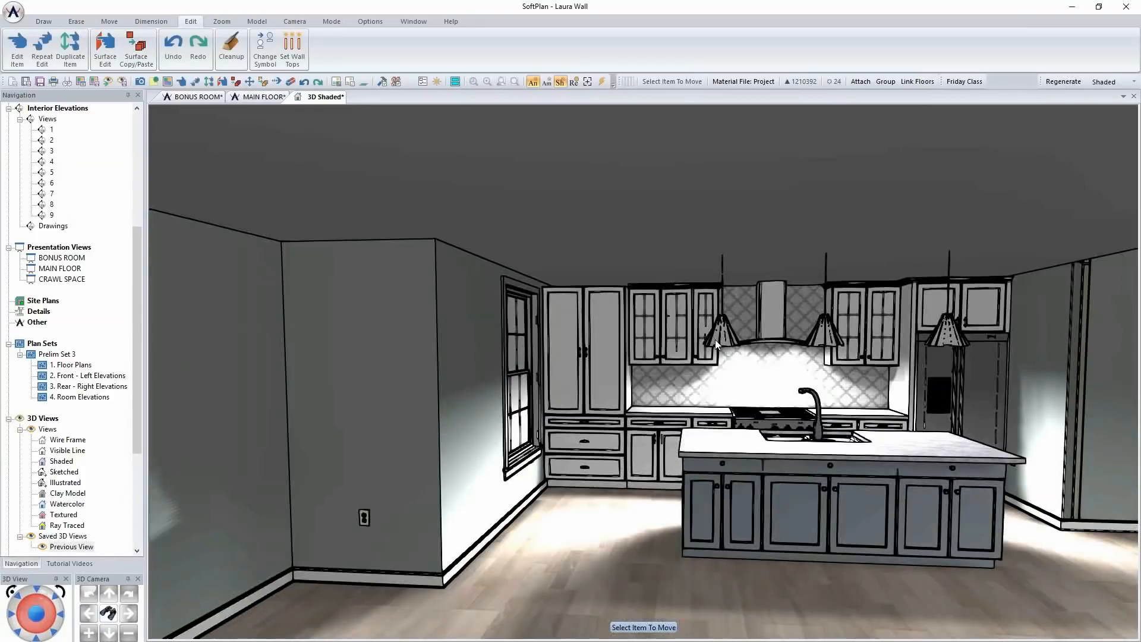
{"action": "right_click", "coordinate": [726, 337]}
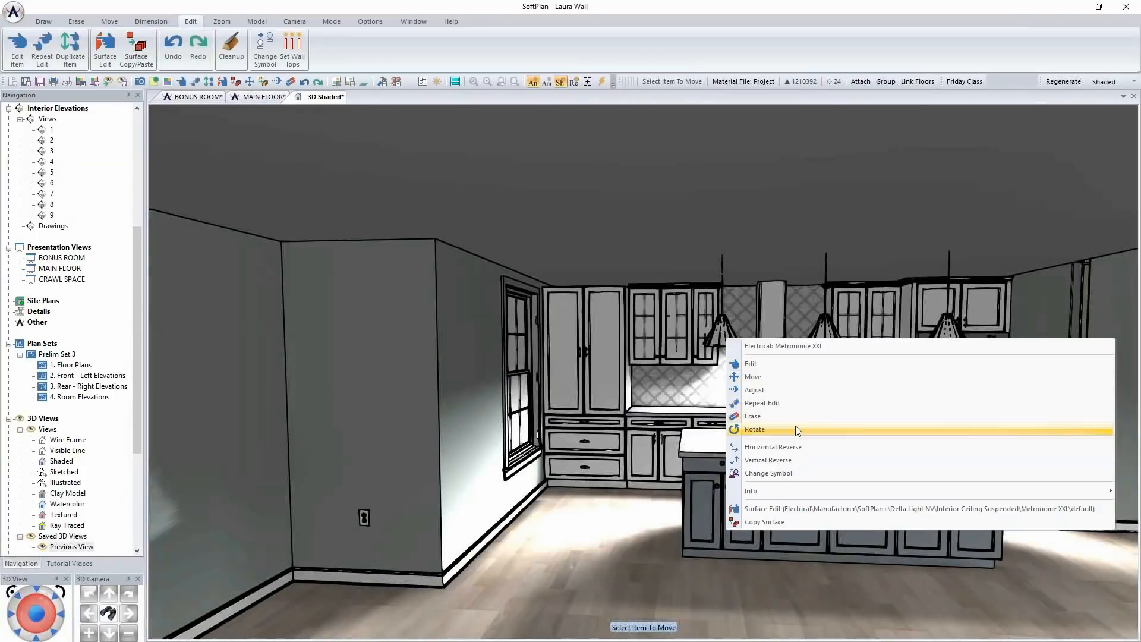
{"action": "left_click", "coordinate": [799, 508]}
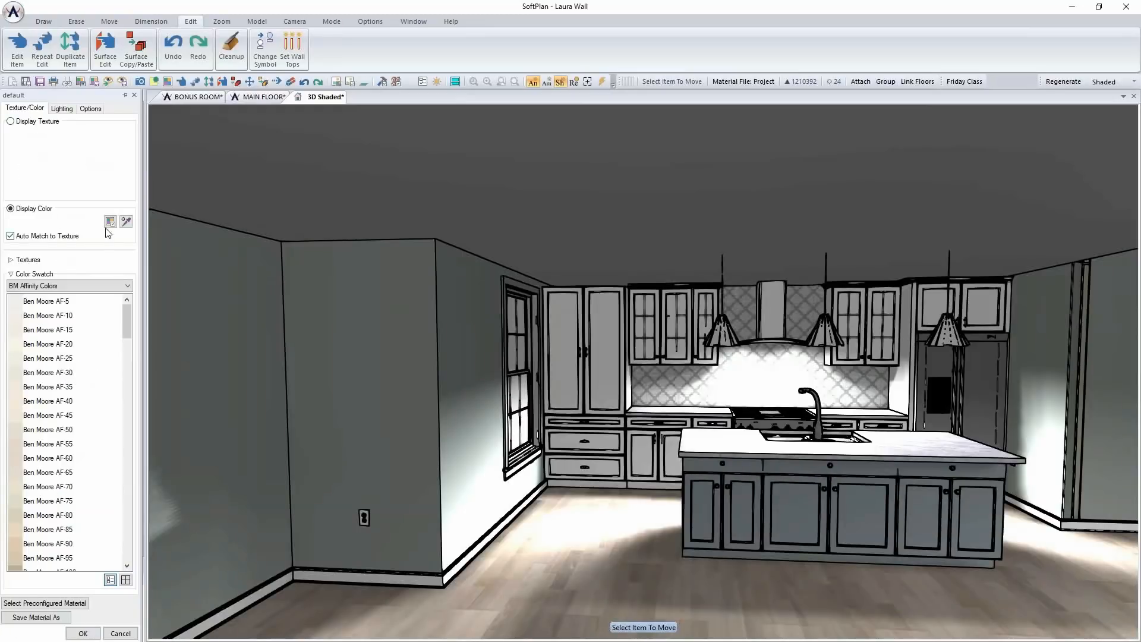
{"action": "left_click_drag", "start_coordinate": [129, 318], "coordinate": [130, 347]}
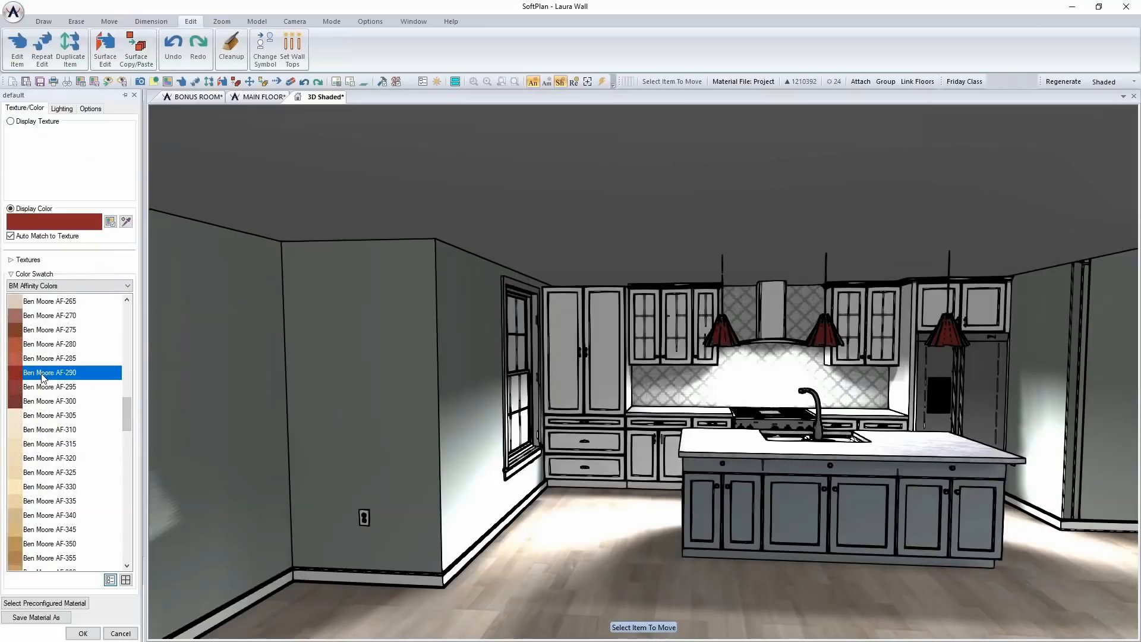
{"action": "left_click", "coordinate": [83, 633]}
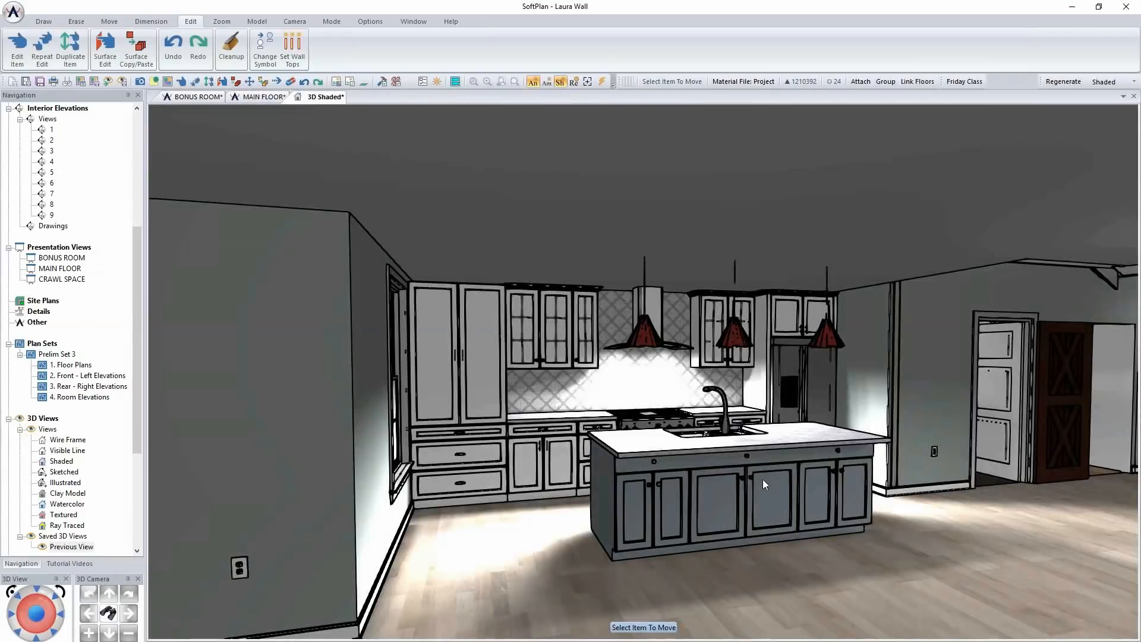
On the main floor plan, search the electrical symbols for "can" and choose "can light 6inch" for placement in the kitchen
{"action": "left_click", "coordinate": [260, 97]}
{"action": "scroll", "coordinate": [698, 336], "scroll_direction": "down", "scroll_amount": 2}
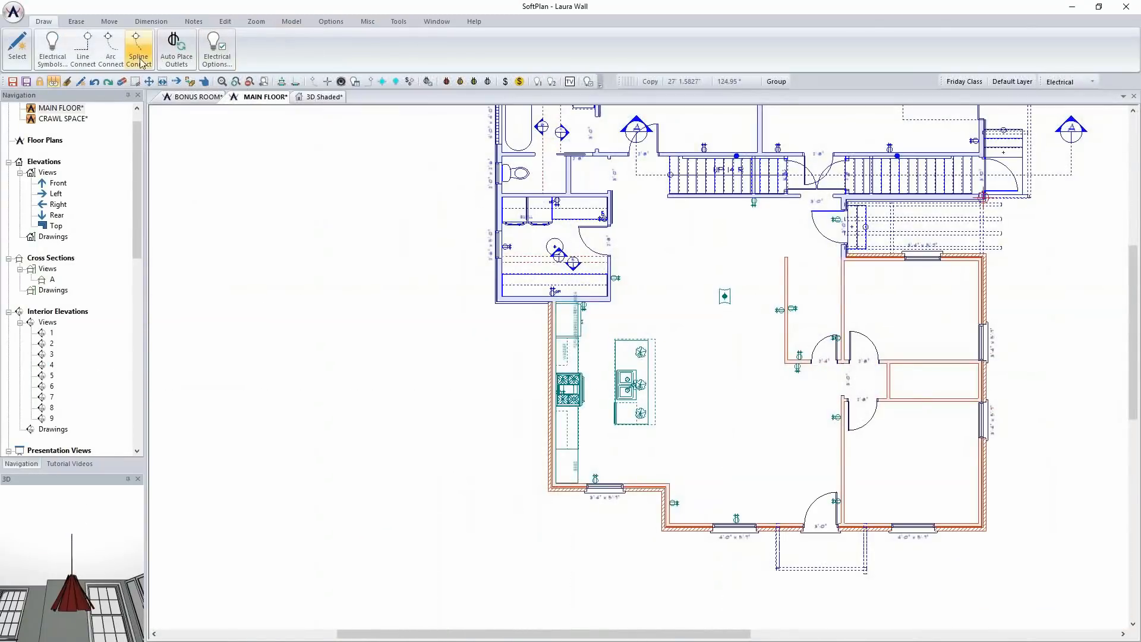
{"action": "left_click", "coordinate": [52, 51]}
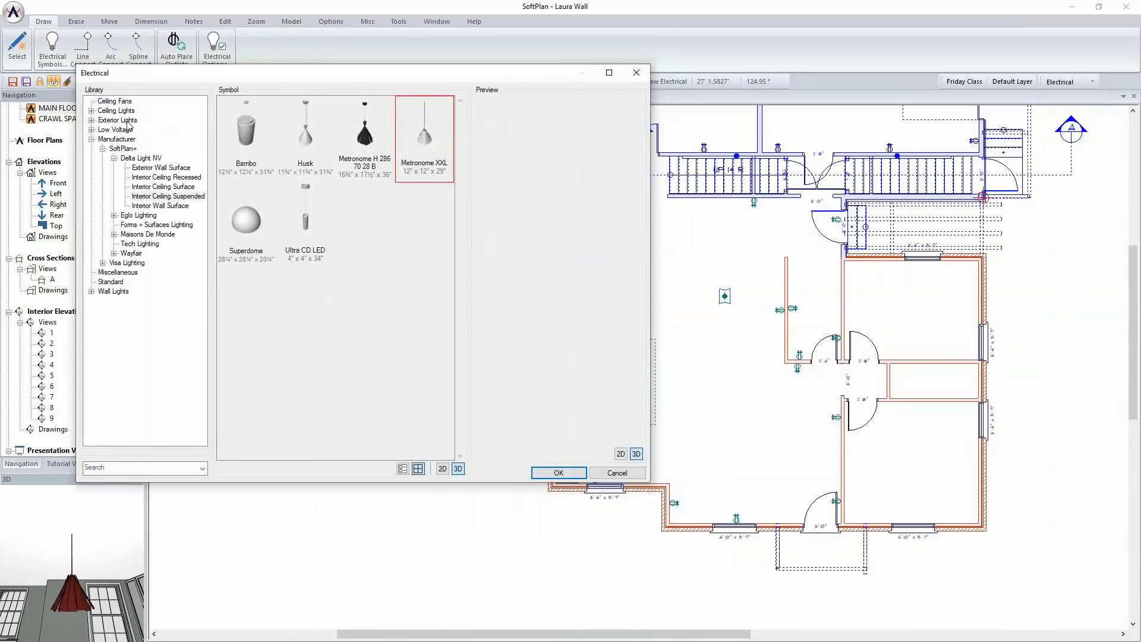
{"action": "type", "text": "can"}
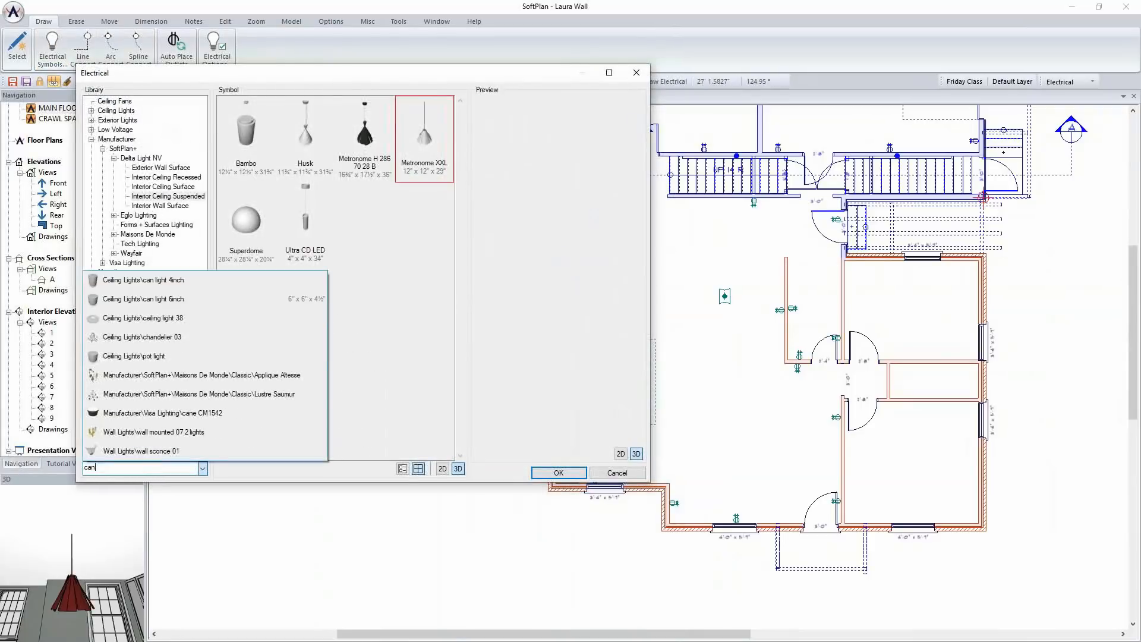
{"action": "left_click", "coordinate": [156, 298]}
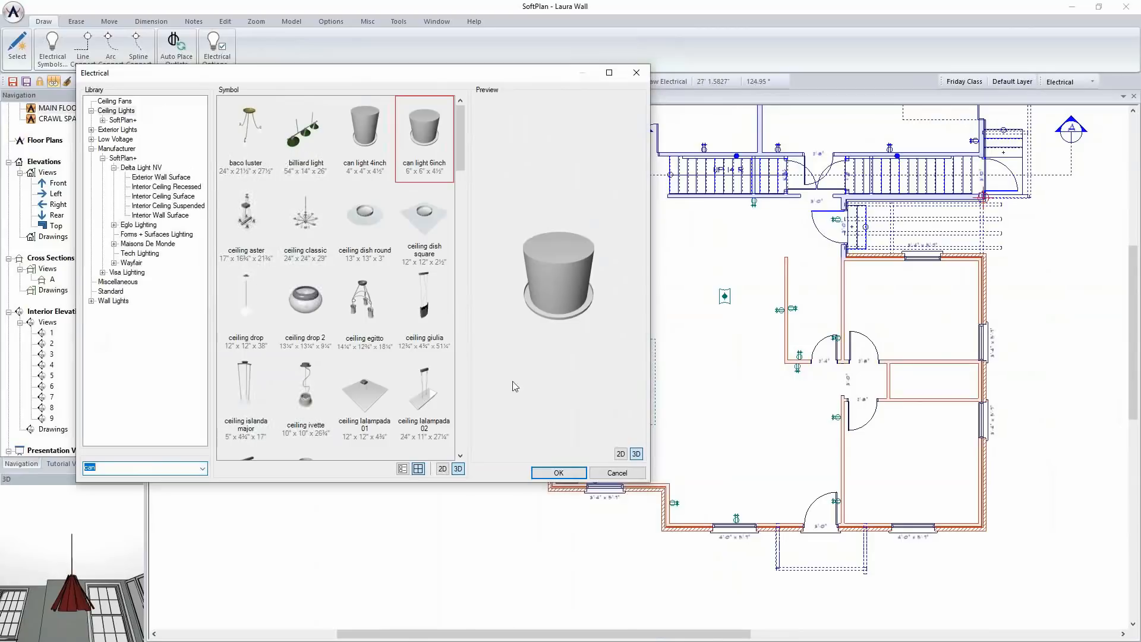
{"action": "left_click", "coordinate": [558, 473]}
{"action": "scroll", "coordinate": [576, 365], "scroll_direction": "up", "scroll_amount": 4}
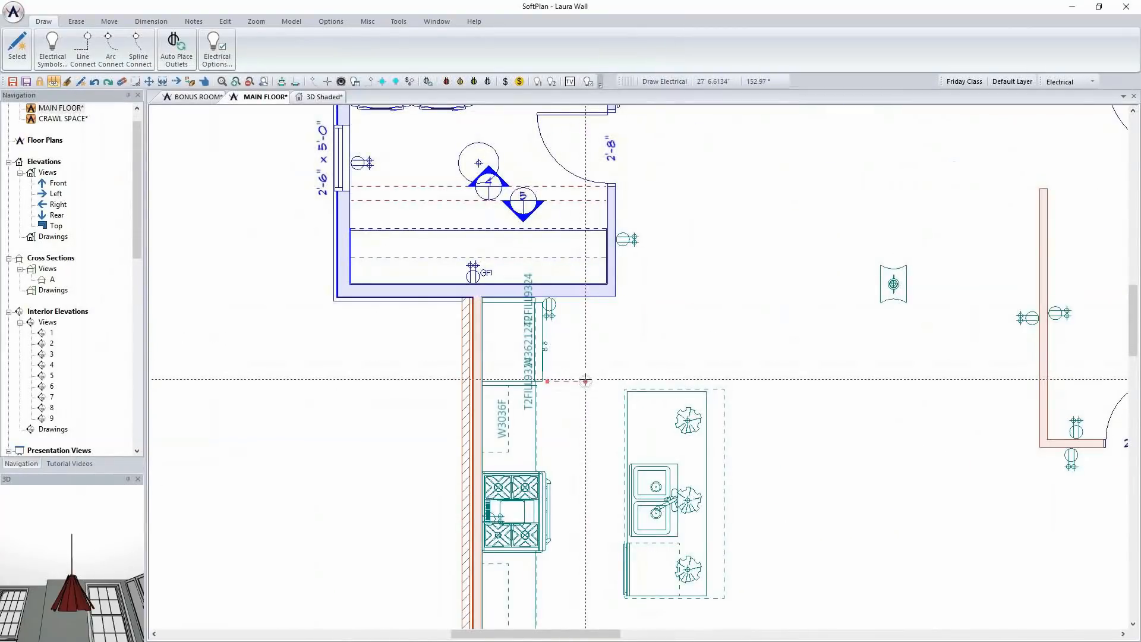
Place a 6-inch can light near the refrigerator and copy it with Multiple Placement along the range-side aisle, forming a row of three
{"action": "left_click", "coordinate": [586, 367]}
{"action": "scroll", "coordinate": [639, 364], "scroll_direction": "down", "scroll_amount": 1}
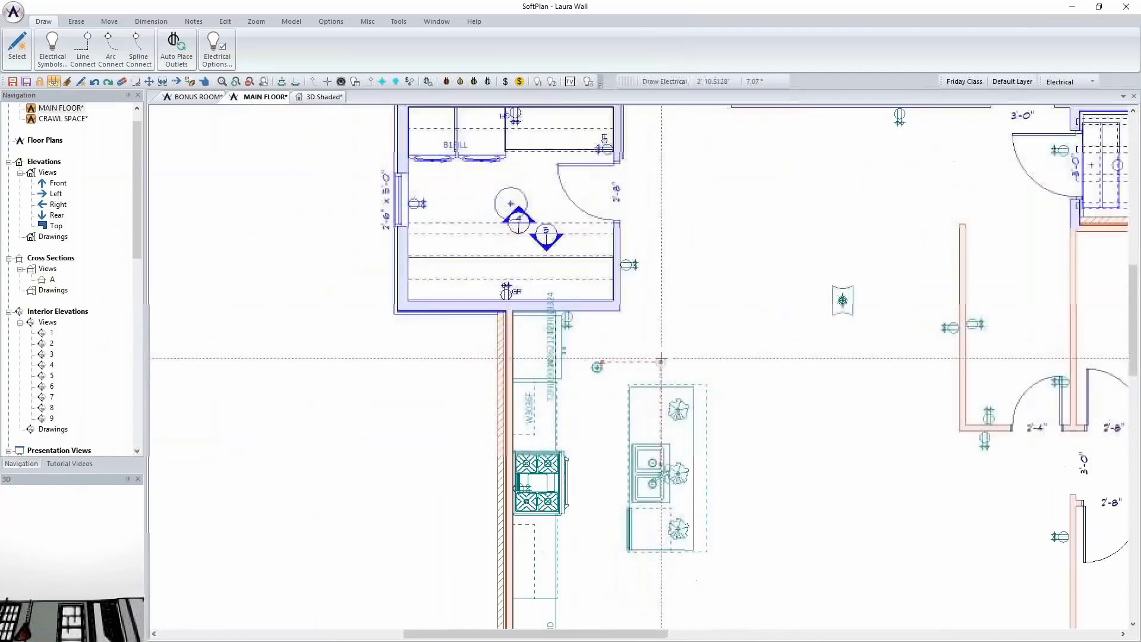
{"action": "scroll", "coordinate": [661, 360], "scroll_direction": "down", "scroll_amount": 2}
{"action": "left_click", "coordinate": [612, 442]}
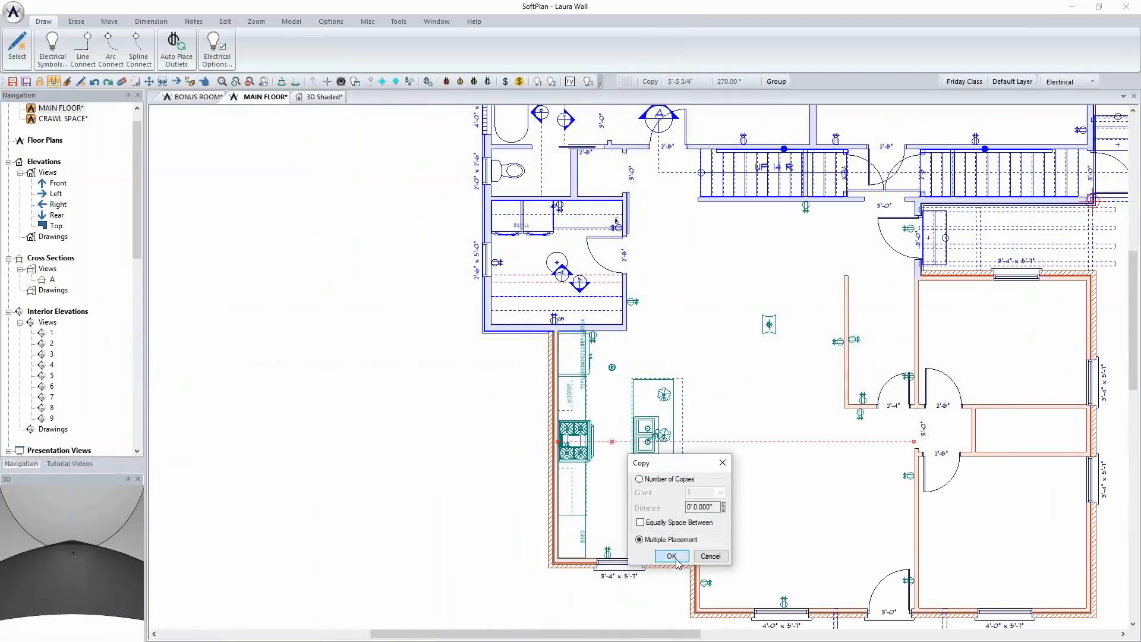
{"action": "left_click", "coordinate": [671, 556]}
{"action": "left_click", "coordinate": [612, 522]}
Copy the row of three can lights as a block to the opposite side of the island
{"action": "left_click", "coordinate": [108, 22]}
{"action": "left_click", "coordinate": [148, 48]}
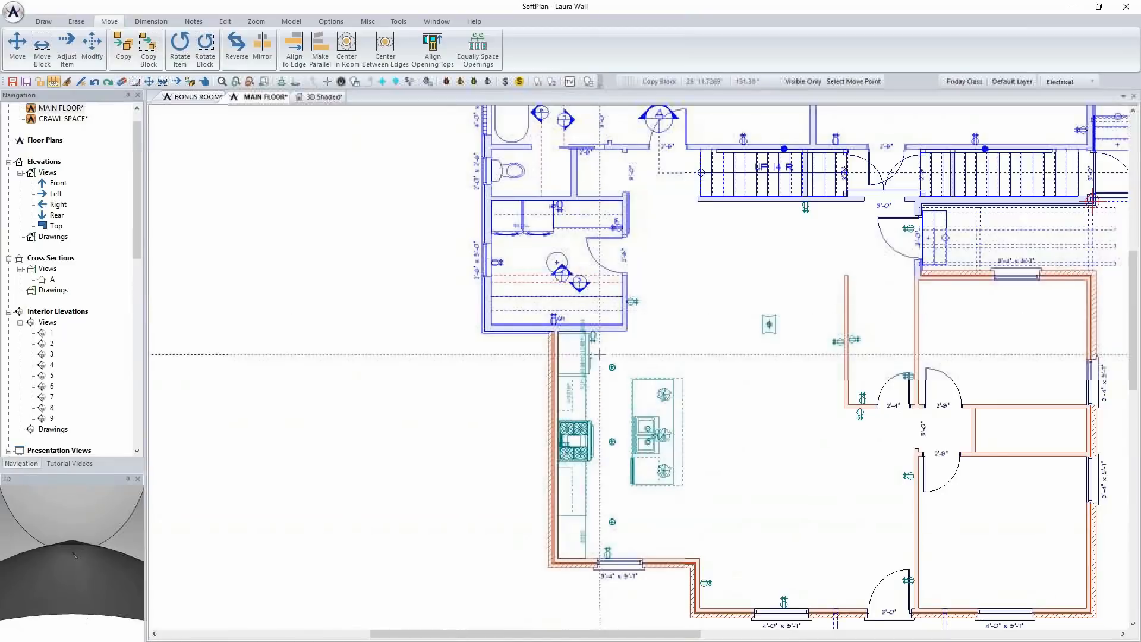
{"action": "left_click_drag", "start_coordinate": [600, 355], "coordinate": [622, 535]}
{"action": "left_click", "coordinate": [622, 535]}
{"action": "left_click", "coordinate": [714, 535]}
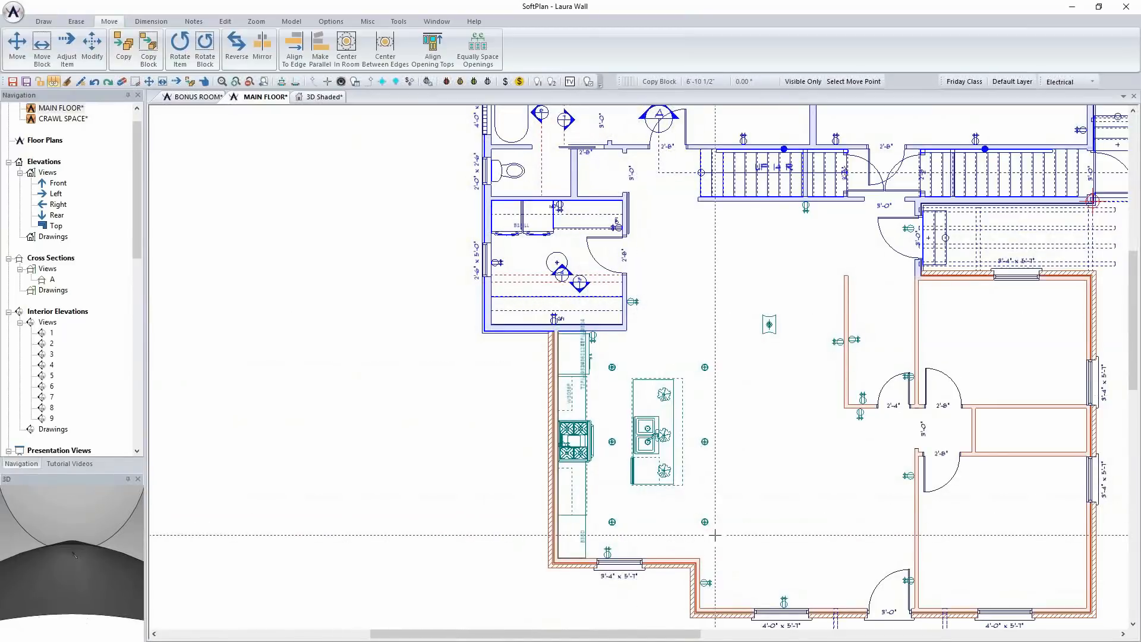
{"action": "left_click", "coordinate": [775, 629]}
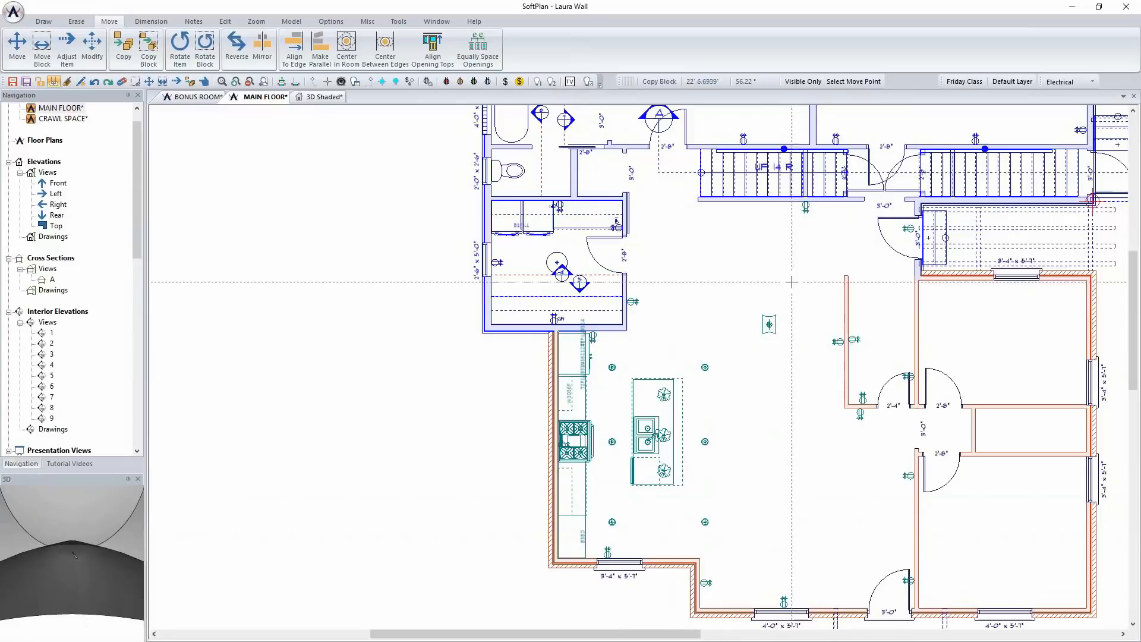
{"action": "key", "text": "Escape"}
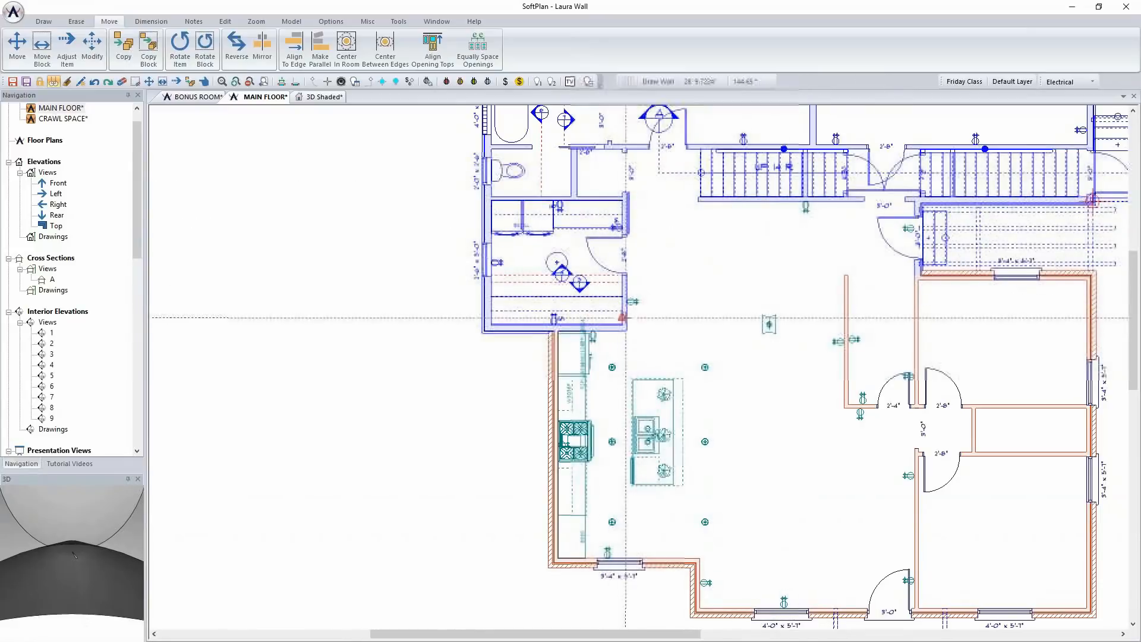
Draw a wall from the open upper end of the partition across to the neighboring wall, closing off that room
{"action": "left_click", "coordinate": [848, 275]}
{"action": "right_click", "coordinate": [784, 253]}
{"action": "left_click", "coordinate": [808, 258]}
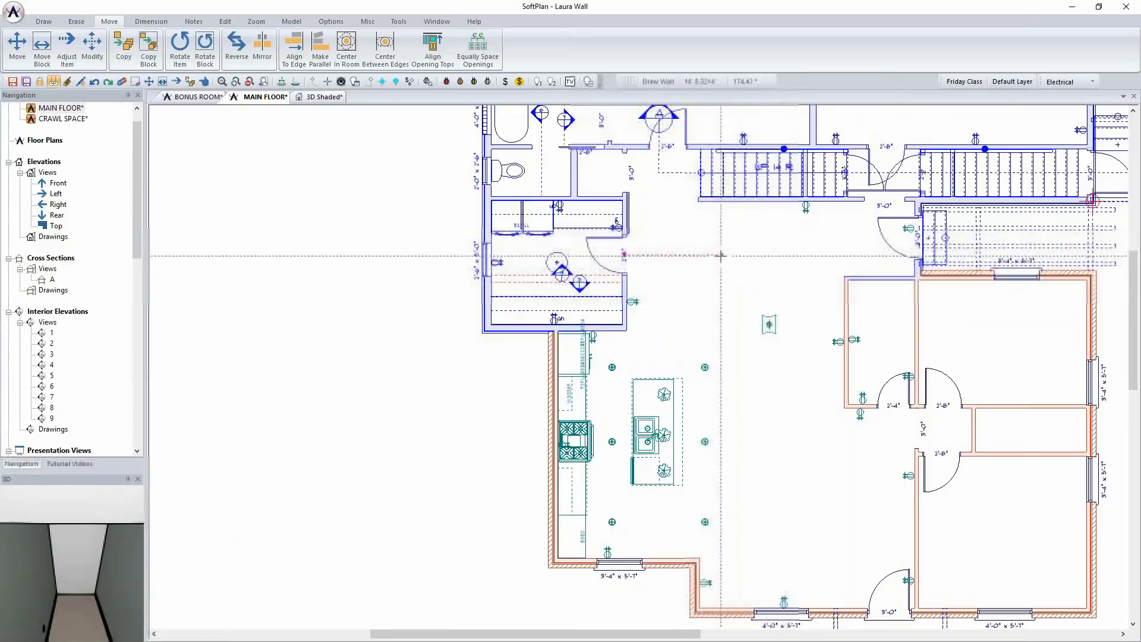
Place two B38D cabinets like the one beside the kitchen range along the living-area side of the stair wall, with a gap between them
{"action": "middle_click_drag", "start_coordinate": [720, 255], "coordinate": [656, 220]}
{"action": "middle_click_drag", "start_coordinate": [645, 307], "coordinate": [626, 439]}
{"action": "scroll", "coordinate": [627, 439], "scroll_direction": "up", "scroll_amount": 1}
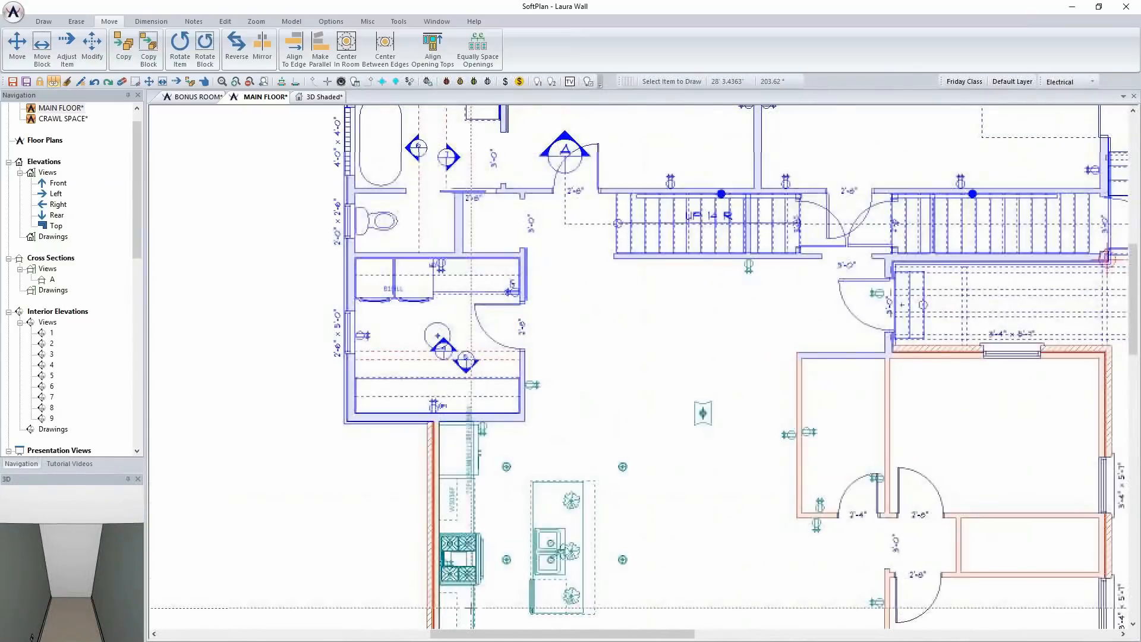
{"action": "scroll", "coordinate": [472, 603], "scroll_direction": "down", "scroll_amount": 2}
{"action": "scroll", "coordinate": [570, 553], "scroll_direction": "up", "scroll_amount": 6}
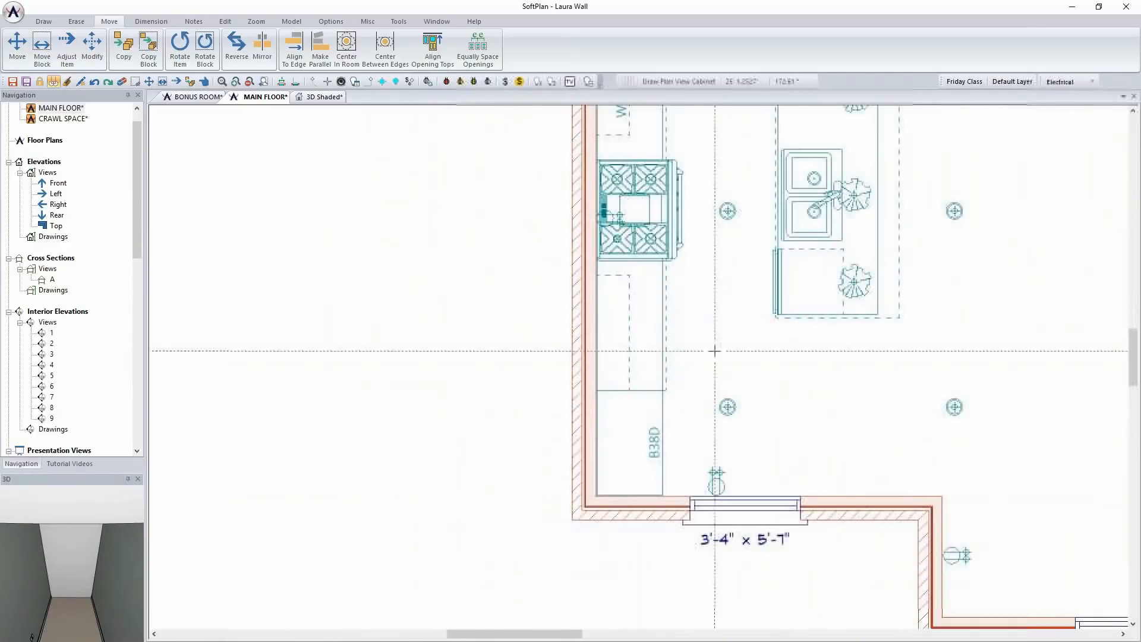
{"action": "scroll", "coordinate": [636, 351], "scroll_direction": "down", "scroll_amount": 3}
{"action": "scroll", "coordinate": [590, 342], "scroll_direction": "up", "scroll_amount": 5}
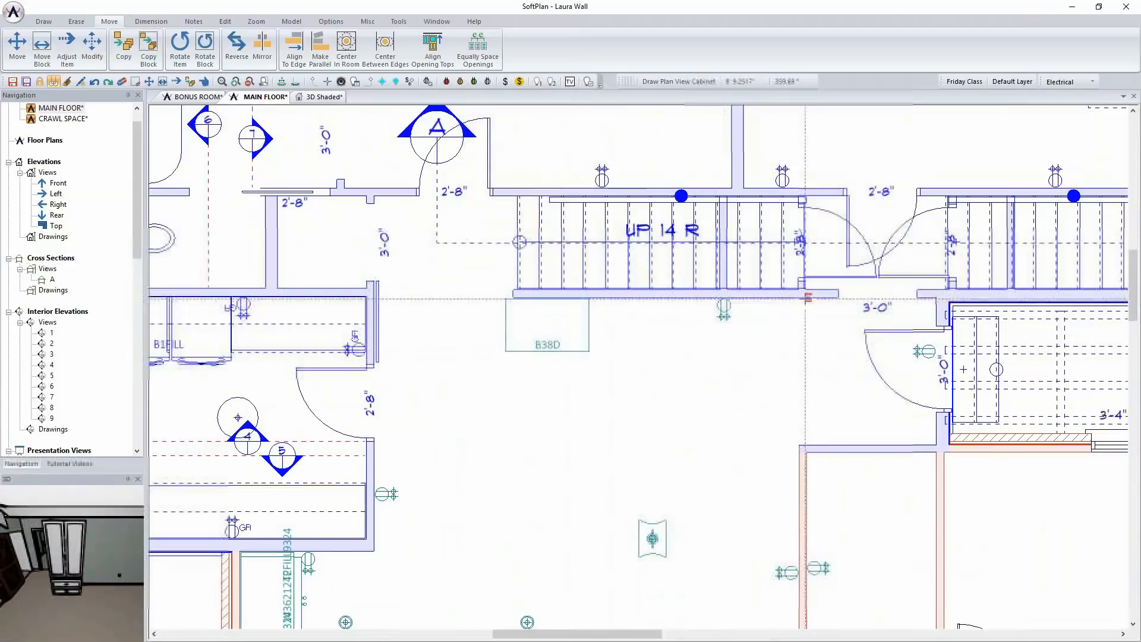
{"action": "left_click", "coordinate": [780, 313]}
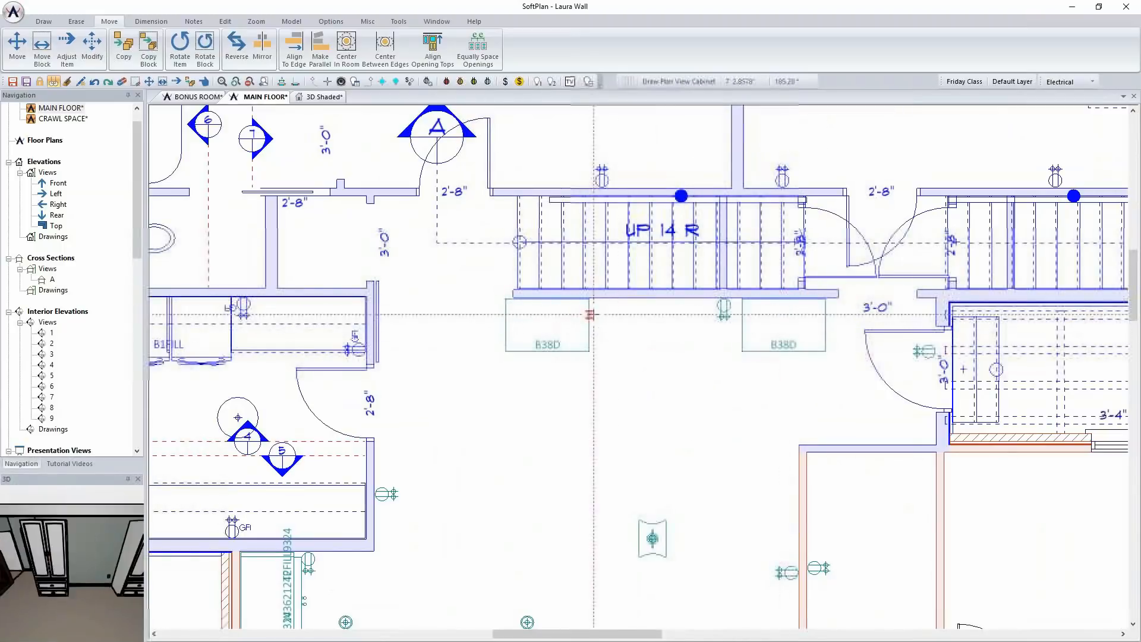
Move the two B38D cabinets closer together and align both against the face of the stair wall
{"action": "left_click", "coordinate": [606, 323]}
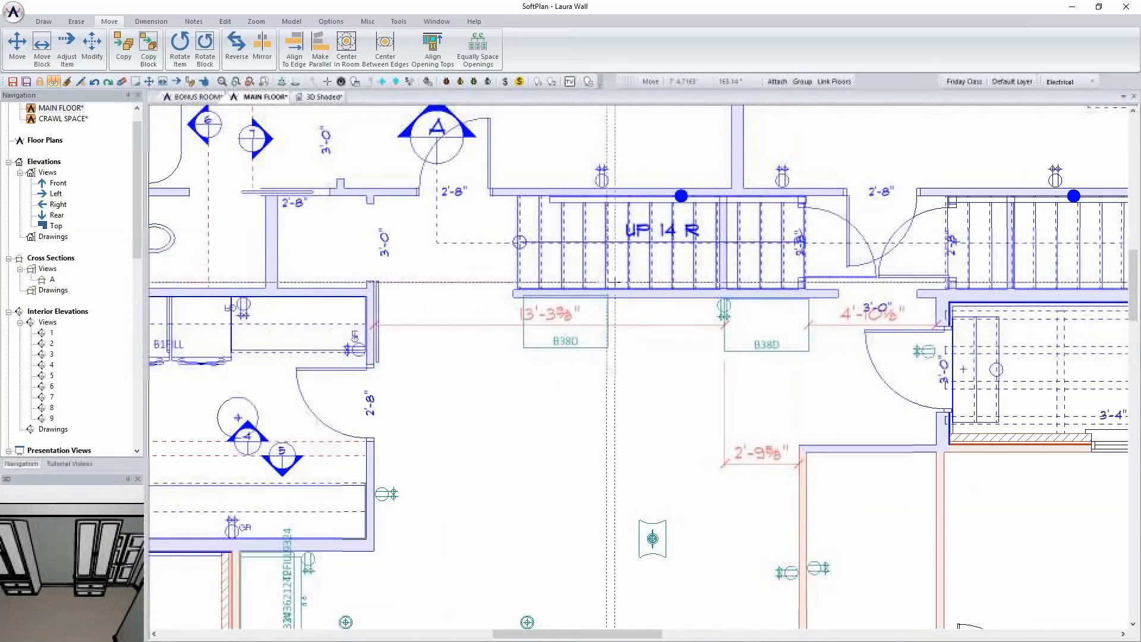
{"action": "scroll", "coordinate": [604, 339], "scroll_direction": "up", "scroll_amount": 2}
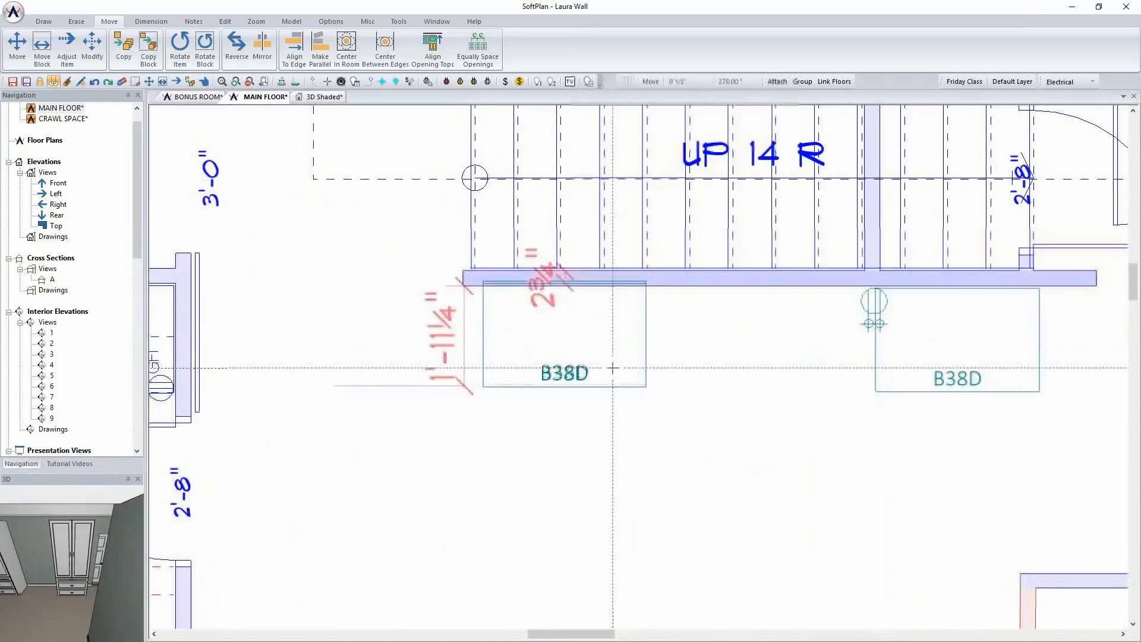
{"action": "left_click", "coordinate": [613, 372]}
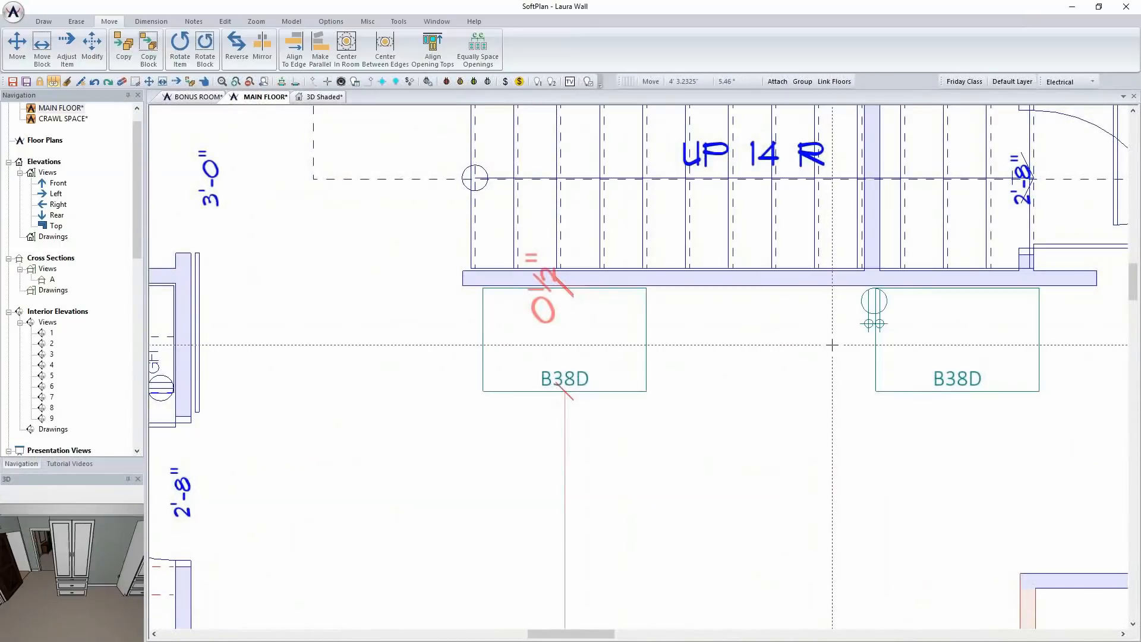
In drawing mode, configure a custom base cabinet 24 inches wide with the 1-2 drawer - recessed face layout
{"action": "scroll", "coordinate": [560, 342], "scroll_direction": "down", "scroll_amount": 3}
{"action": "middle_click_drag", "start_coordinate": [670, 418], "coordinate": [588, 344]}
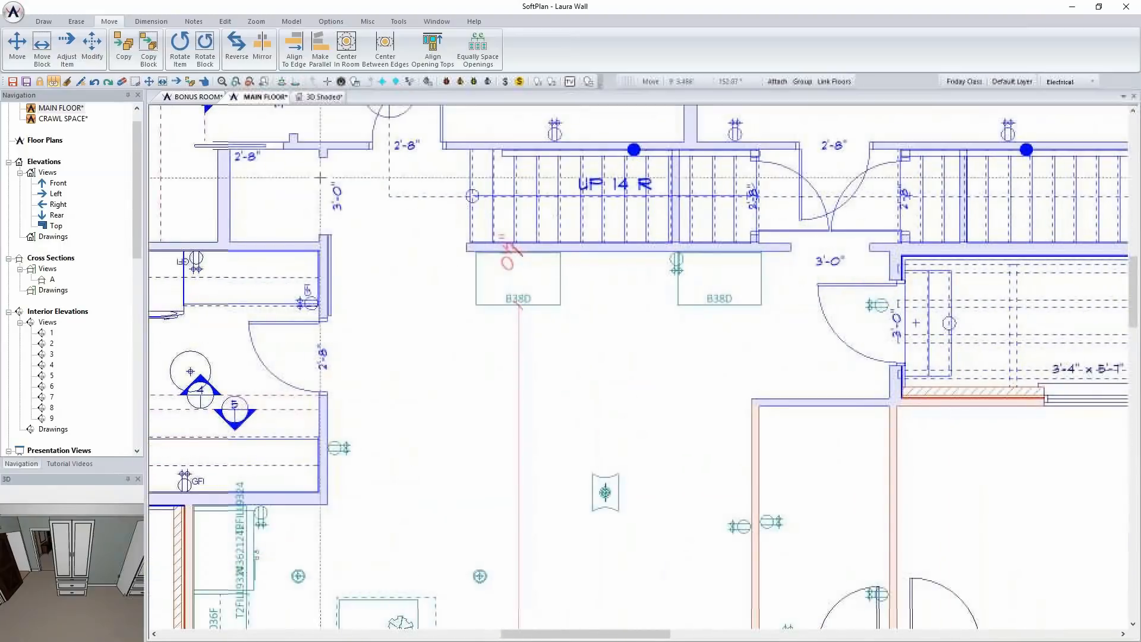
{"action": "left_click", "coordinate": [43, 22]}
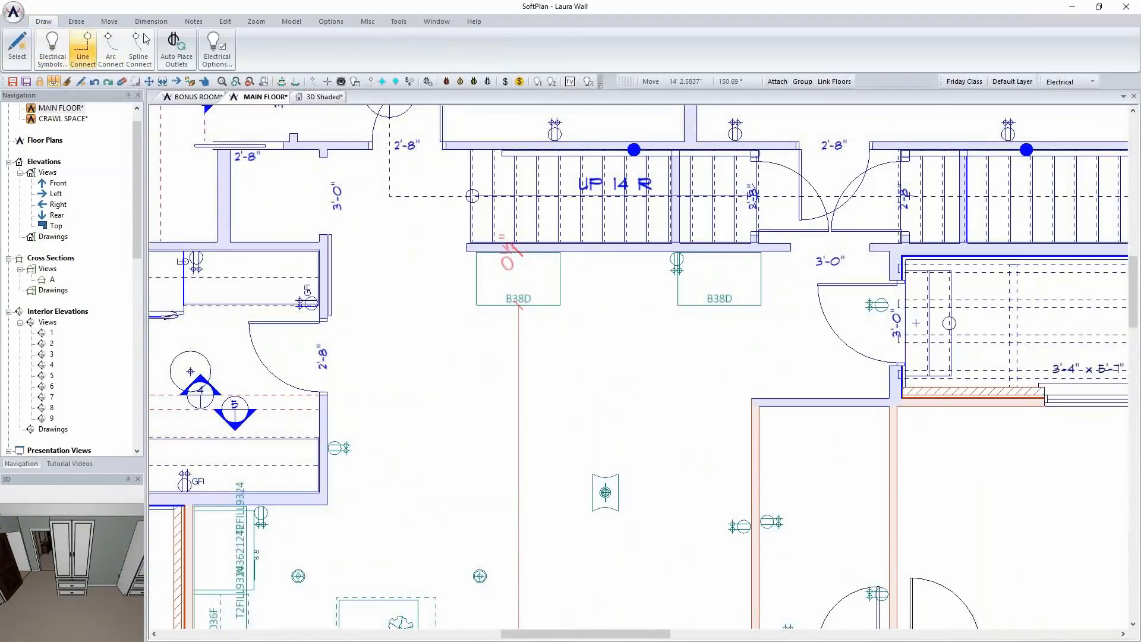
{"action": "left_click", "coordinate": [1074, 93]}
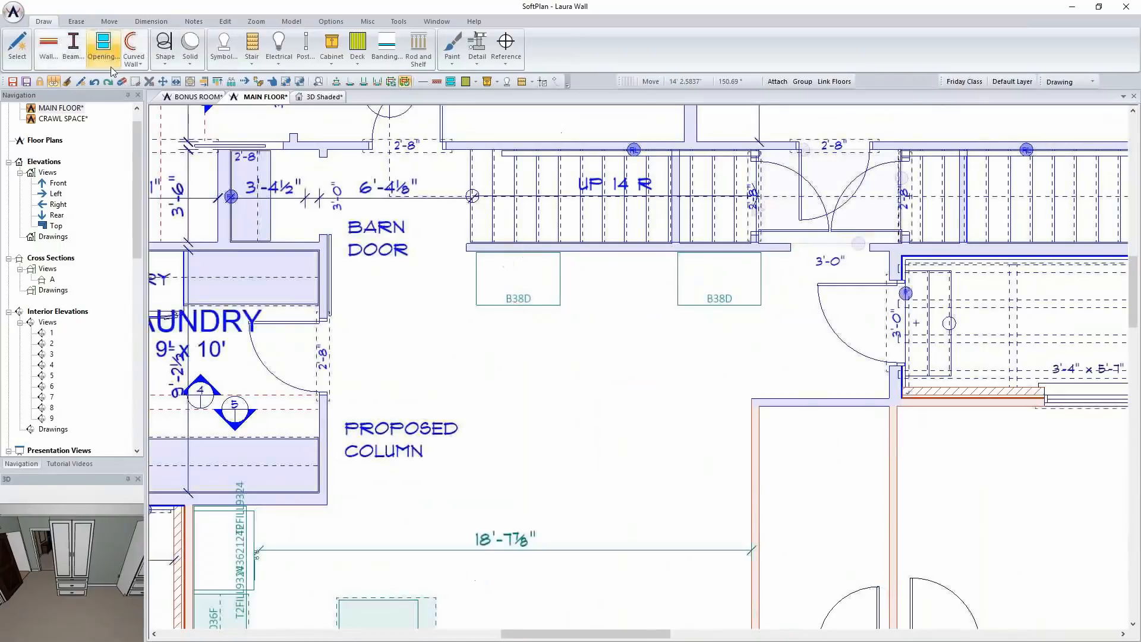
{"action": "left_click", "coordinate": [327, 51]}
{"action": "left_click", "coordinate": [382, 113]}
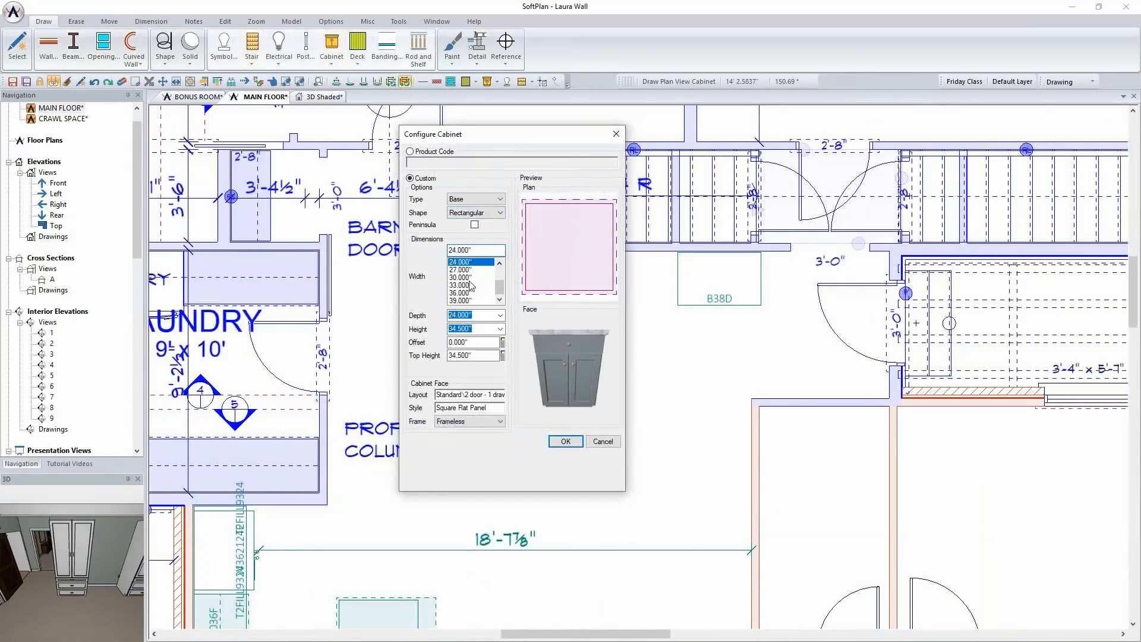
{"action": "left_click_drag", "start_coordinate": [543, 138], "coordinate": [247, 84]}
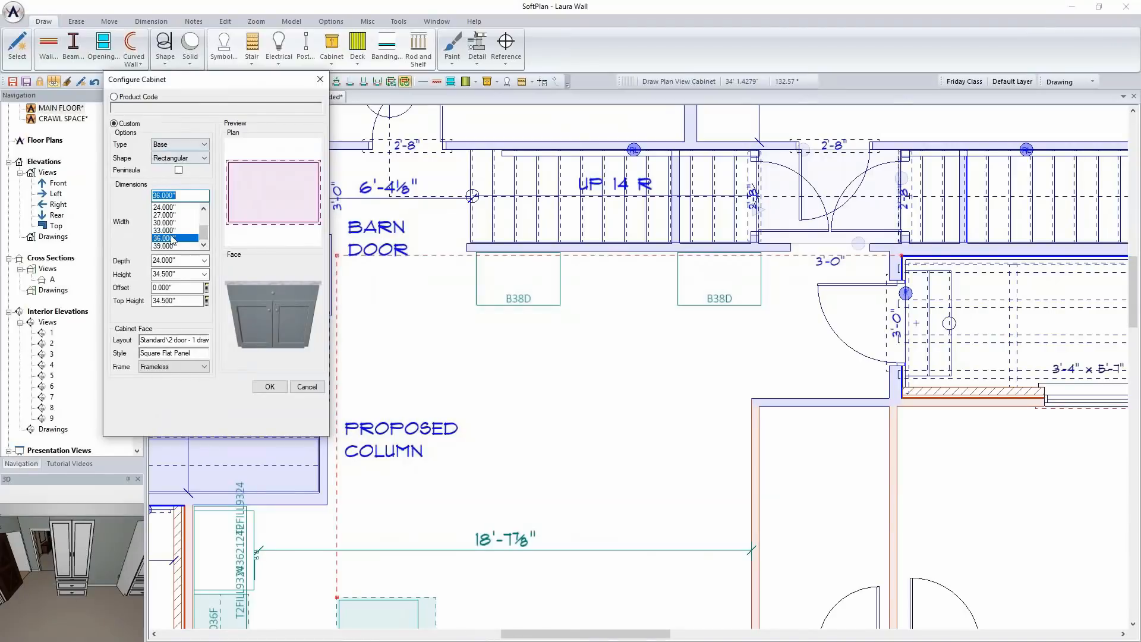
{"action": "left_click", "coordinate": [178, 342]}
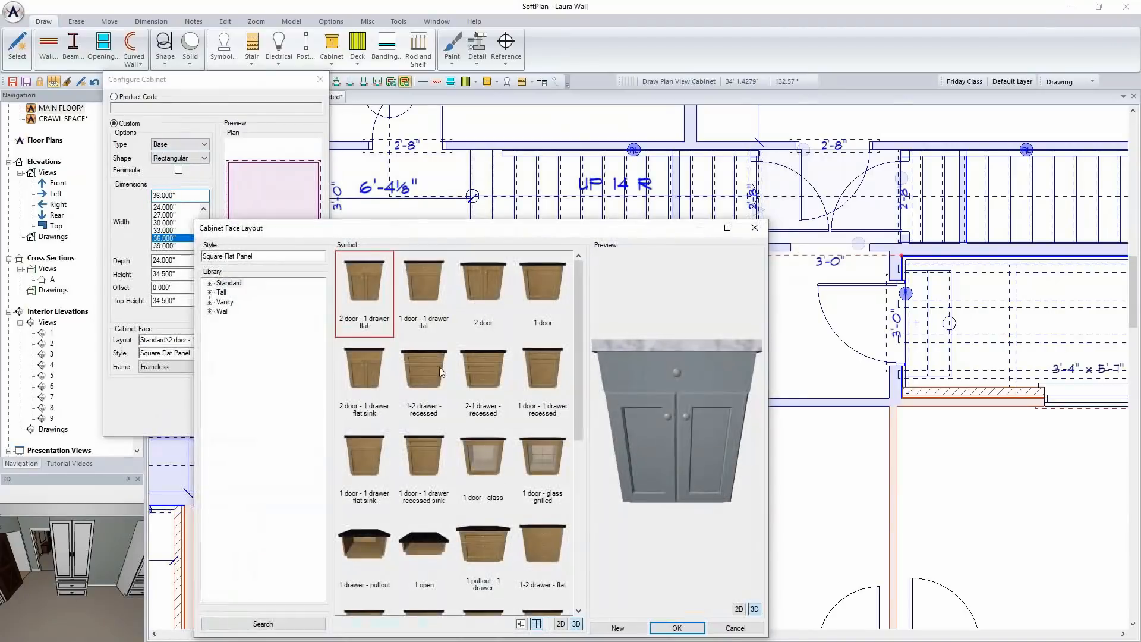
{"action": "left_click", "coordinate": [411, 358]}
{"action": "left_click", "coordinate": [679, 626]}
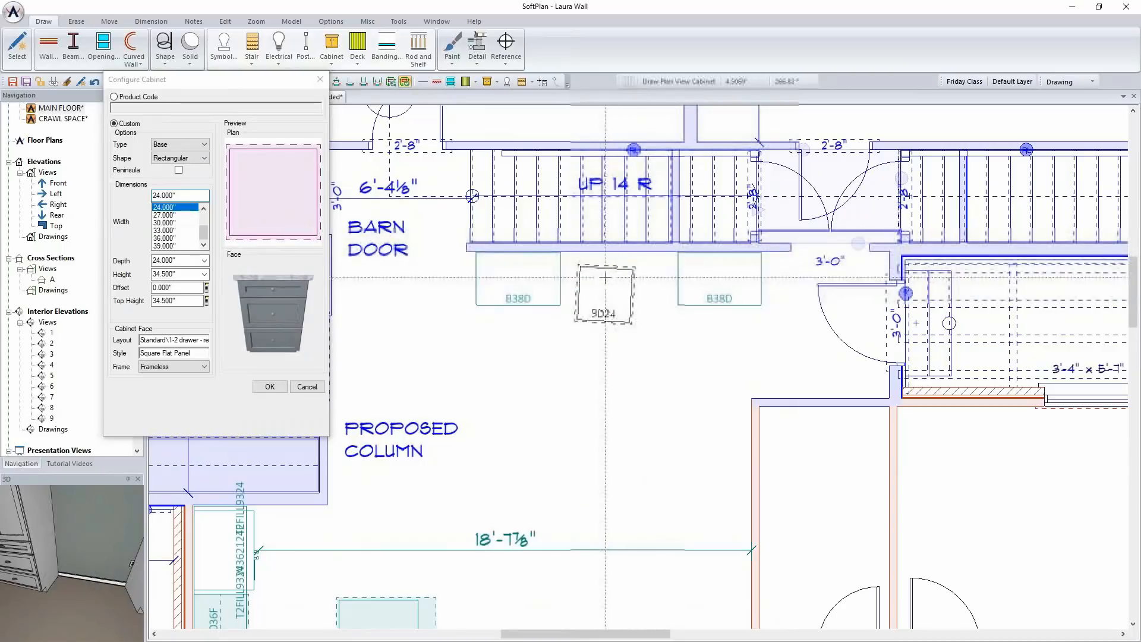
Place two BD24 cabinets between the B38D cabinets and move one adjoining pair as a block to close the middle gap
{"action": "left_click", "coordinate": [588, 279]}
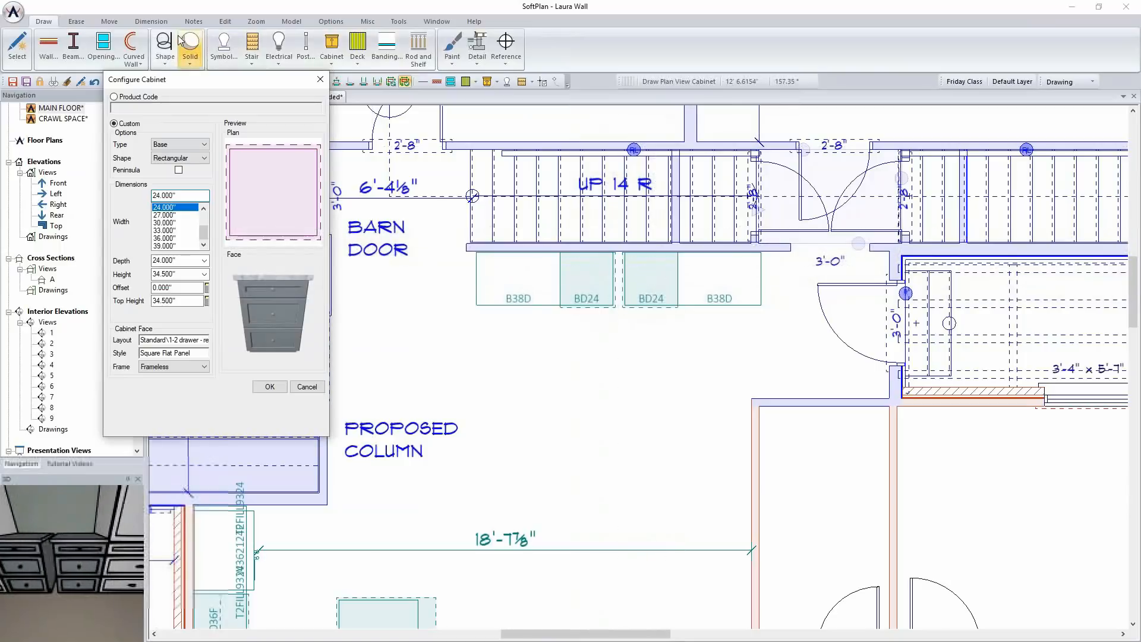
{"action": "left_click", "coordinate": [109, 21]}
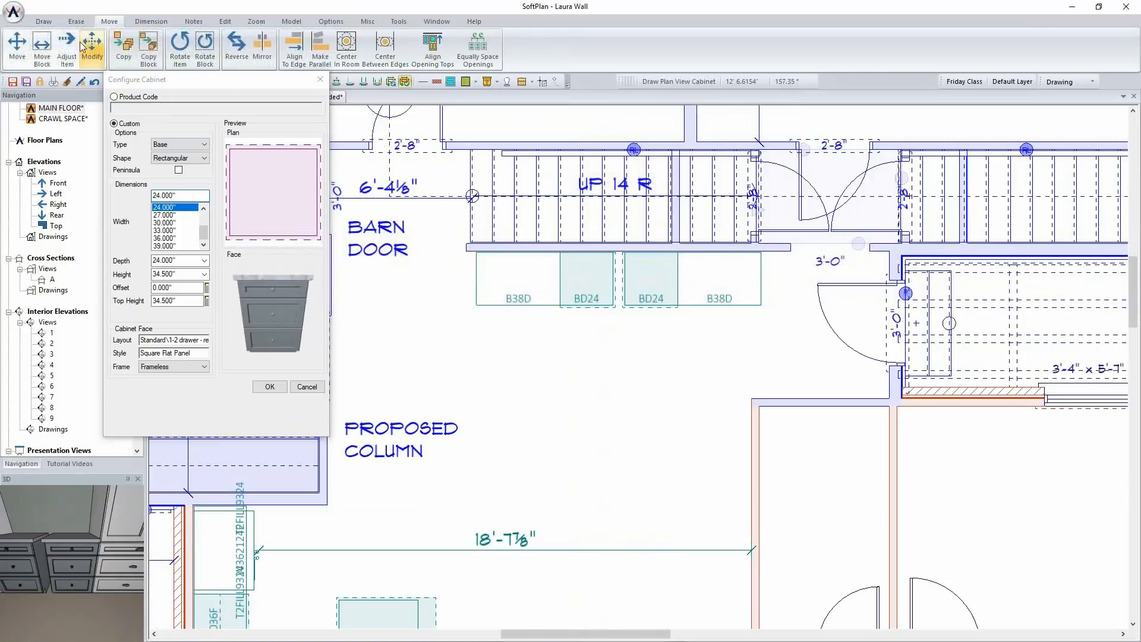
{"action": "left_click", "coordinate": [147, 51]}
{"action": "left_click", "coordinate": [43, 50]}
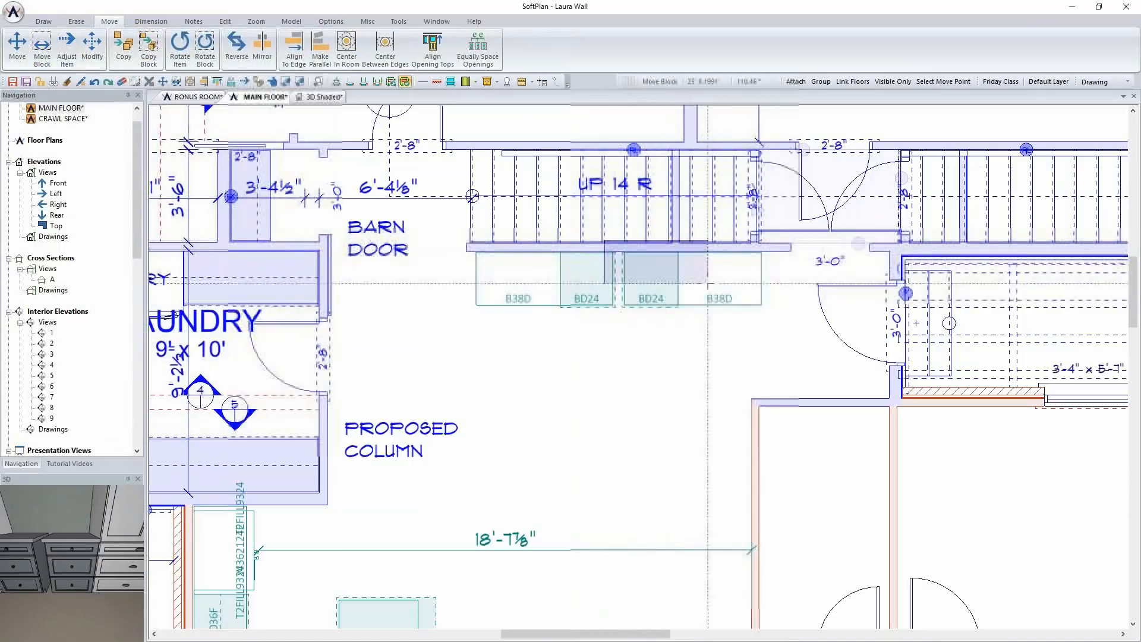
{"action": "left_click", "coordinate": [759, 321]}
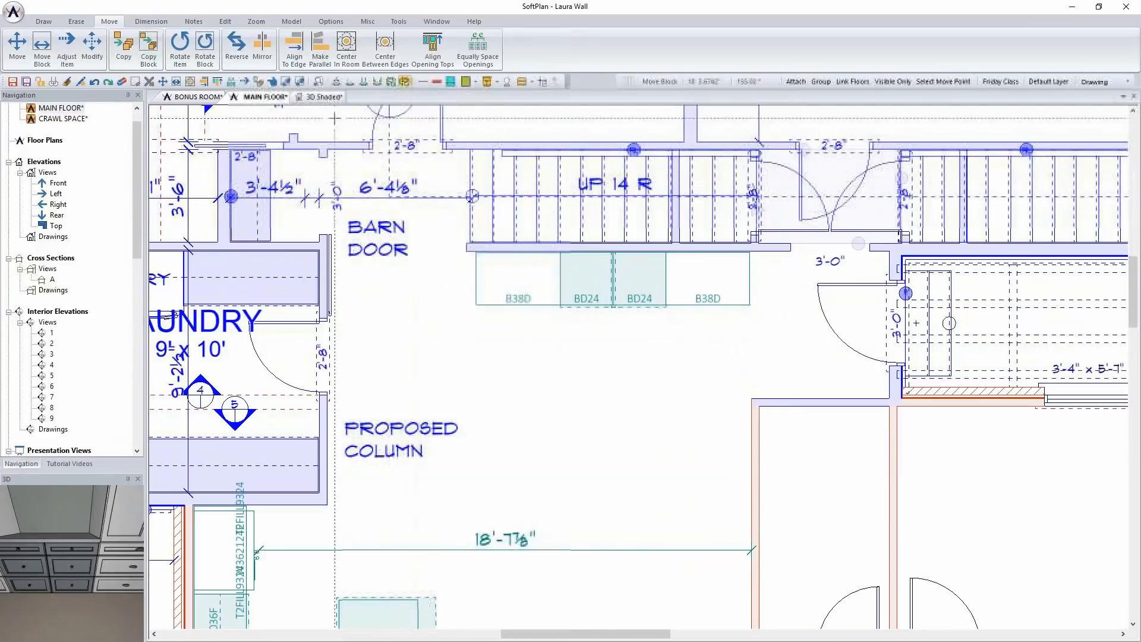
Check the built-in in the shaded 3D view, and draw a rod and shelf on the floor plan spanning both BD24 cabinets
{"action": "left_click", "coordinate": [324, 97]}
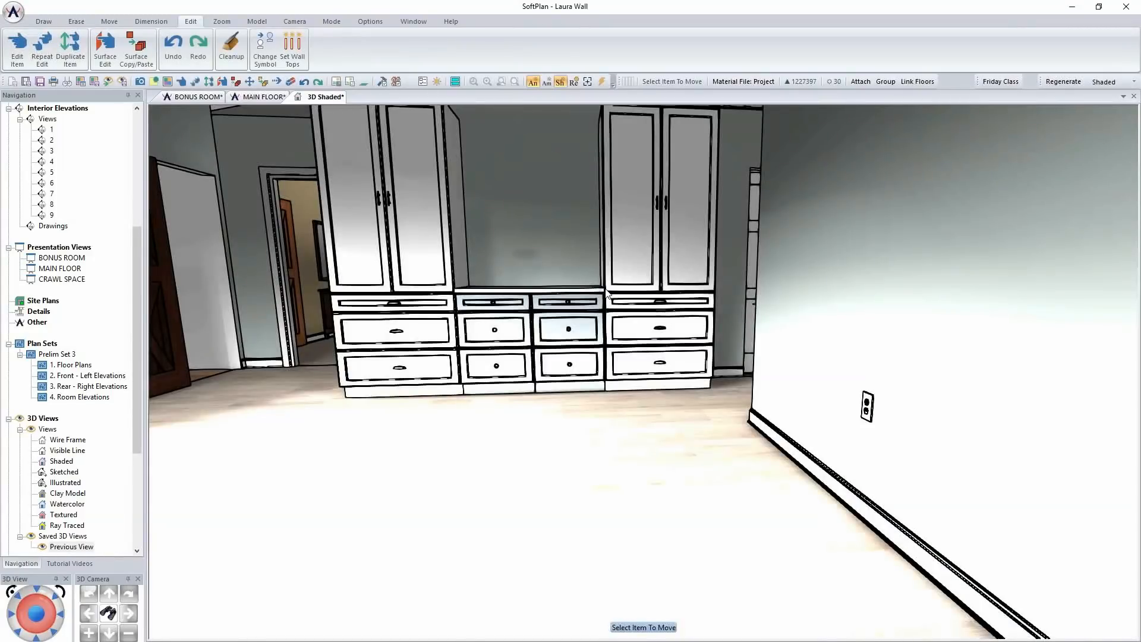
{"action": "left_click", "coordinate": [266, 97]}
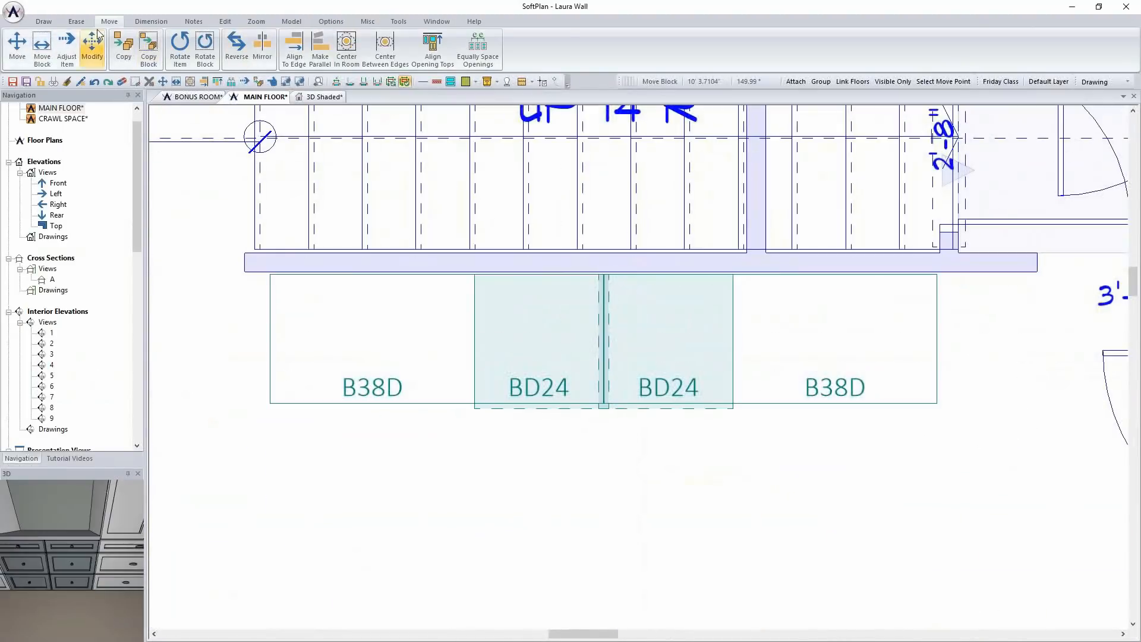
{"action": "left_click", "coordinate": [43, 22]}
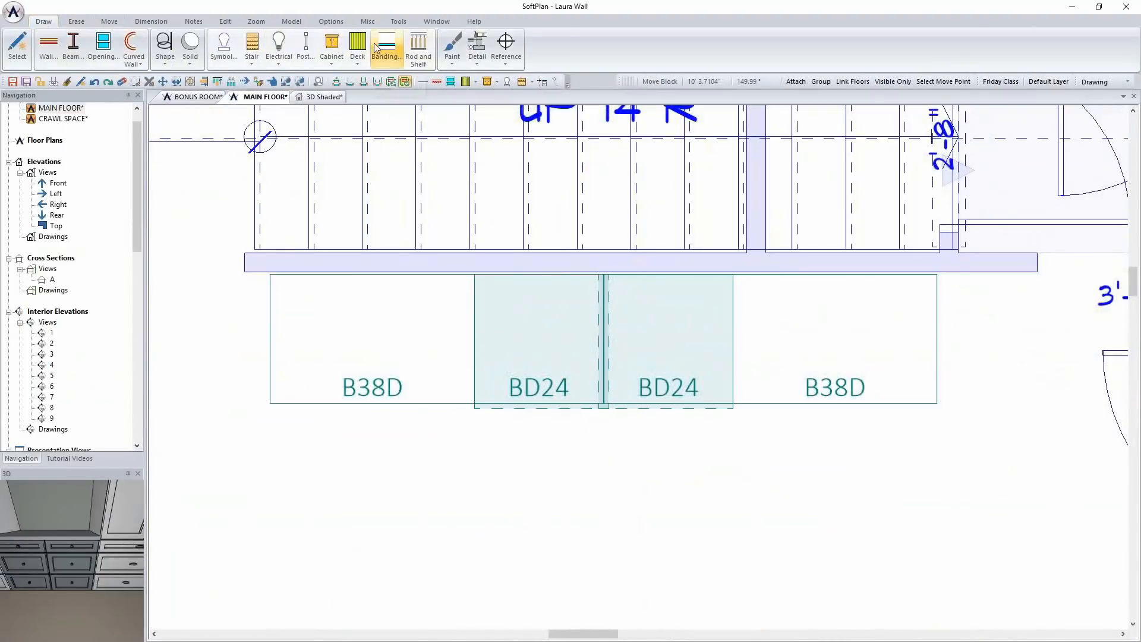
{"action": "left_click", "coordinate": [419, 50]}
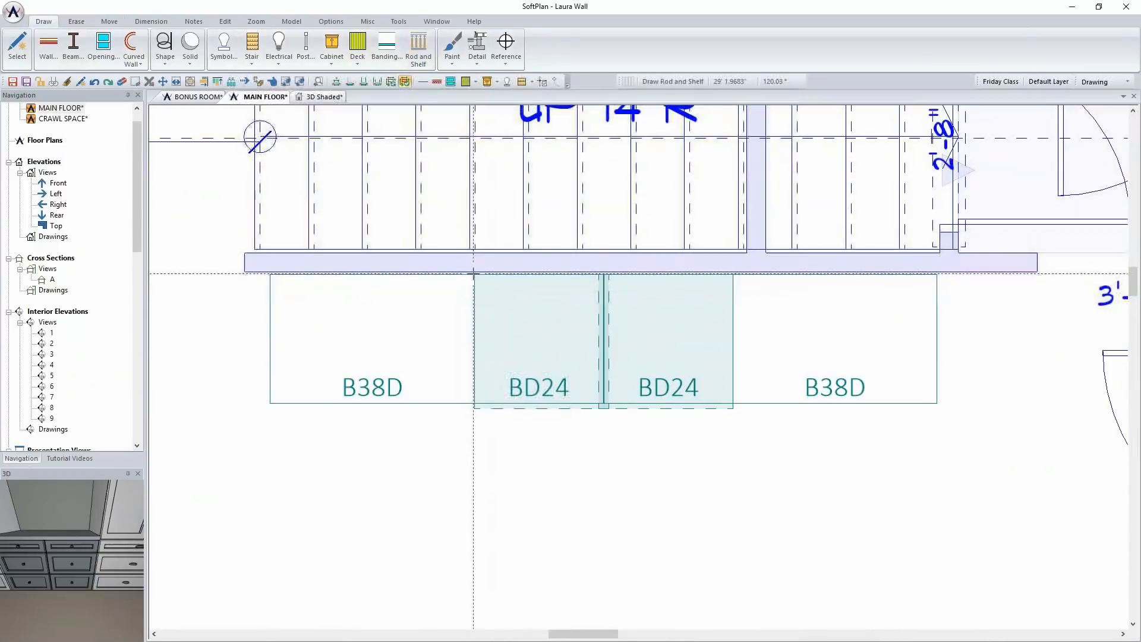
{"action": "left_click", "coordinate": [474, 273]}
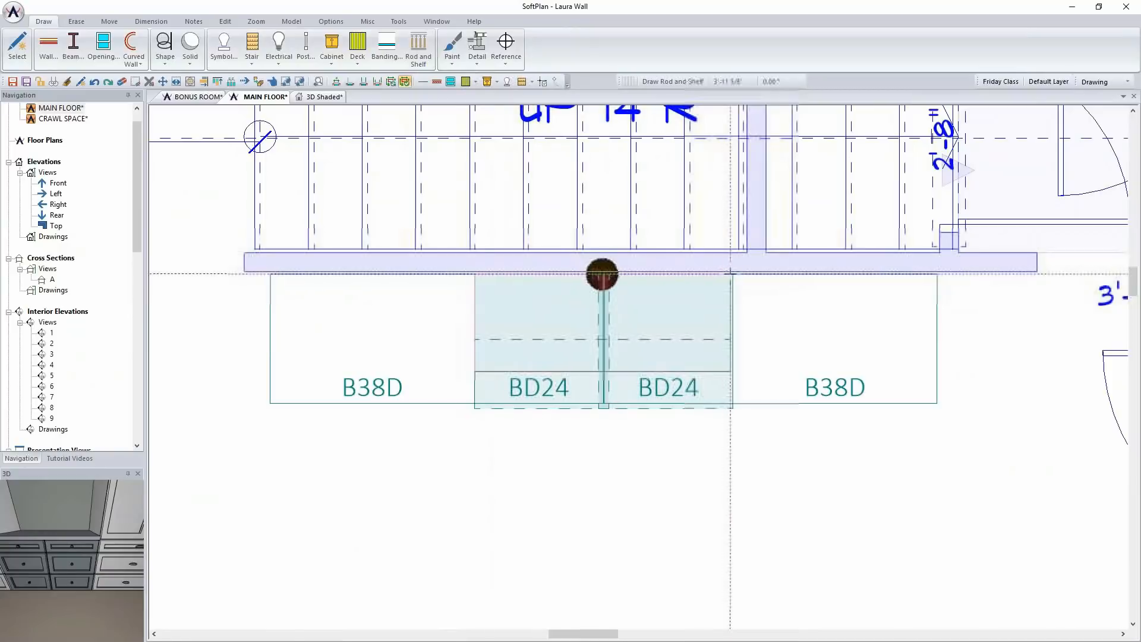
{"action": "left_click", "coordinate": [732, 274]}
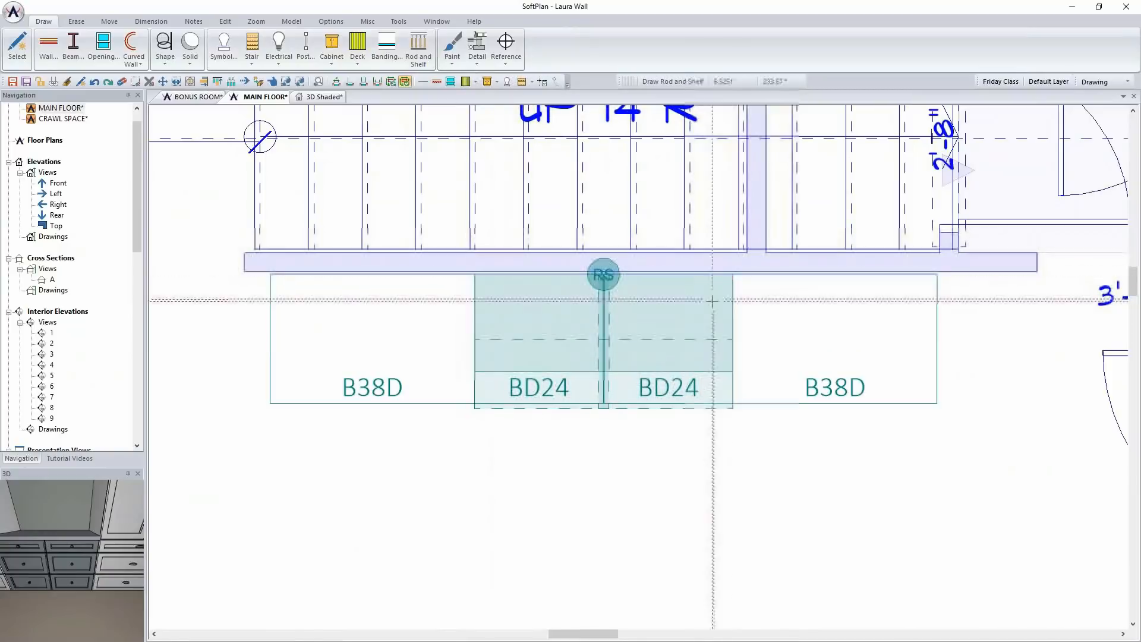
Edit the rod and shelf over the BD24 cabinets, removing its rod and setting the shelf offset to 54 inches
{"action": "right_click", "coordinate": [697, 314]}
{"action": "mouse_move", "coordinate": [751, 333]}
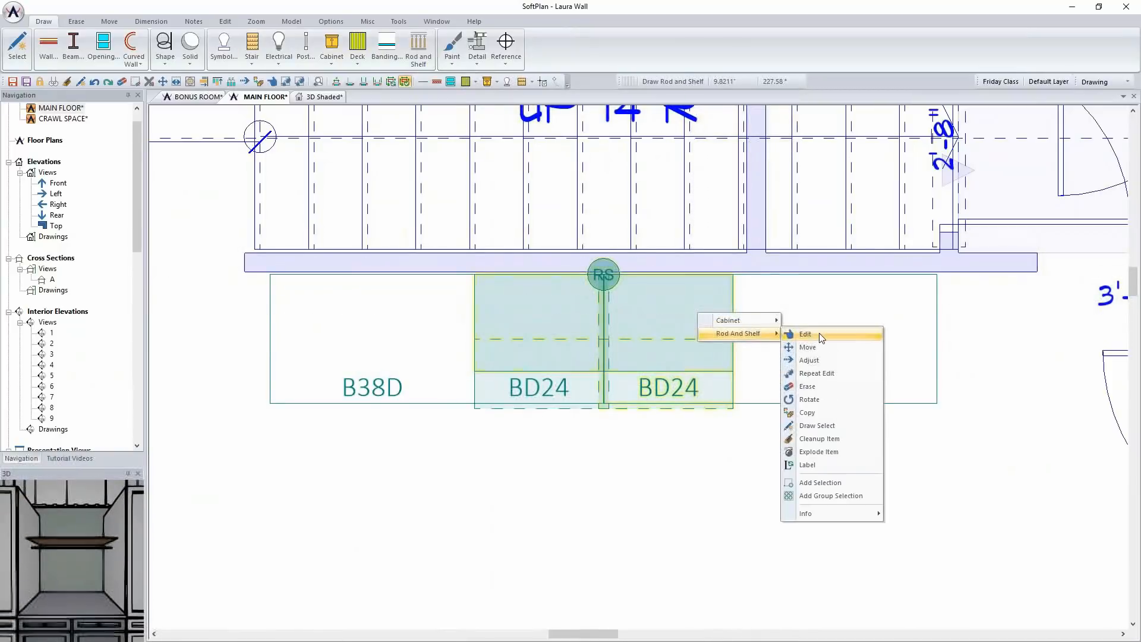
{"action": "left_click", "coordinate": [805, 321]}
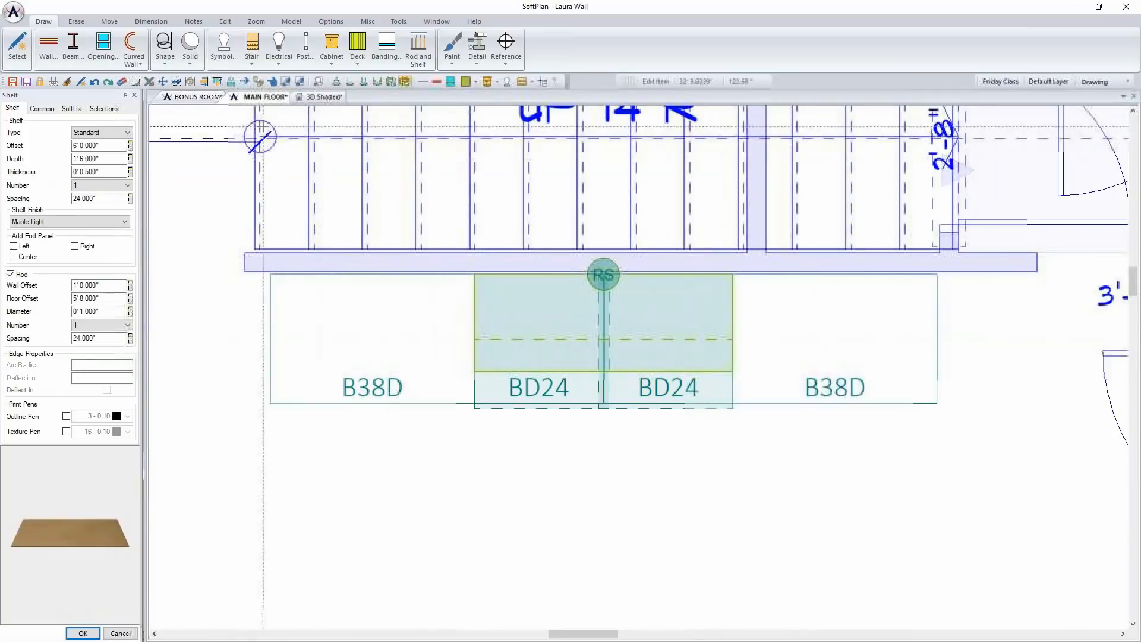
{"action": "left_click", "coordinate": [20, 276]}
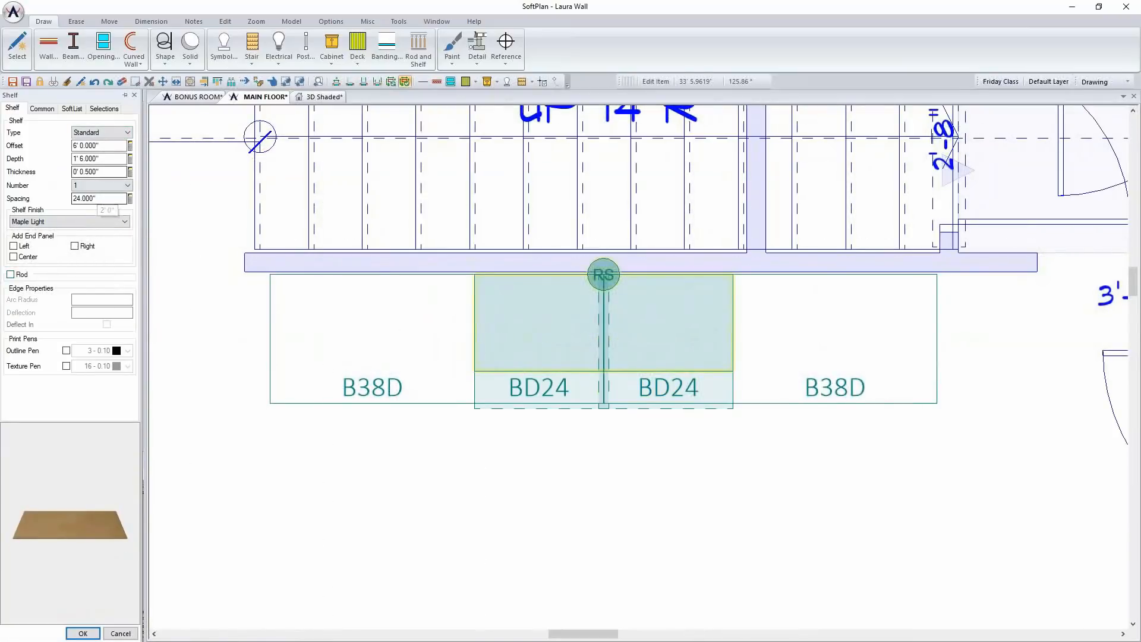
{"action": "left_click", "coordinate": [109, 146]}
{"action": "type", "text": "54"}
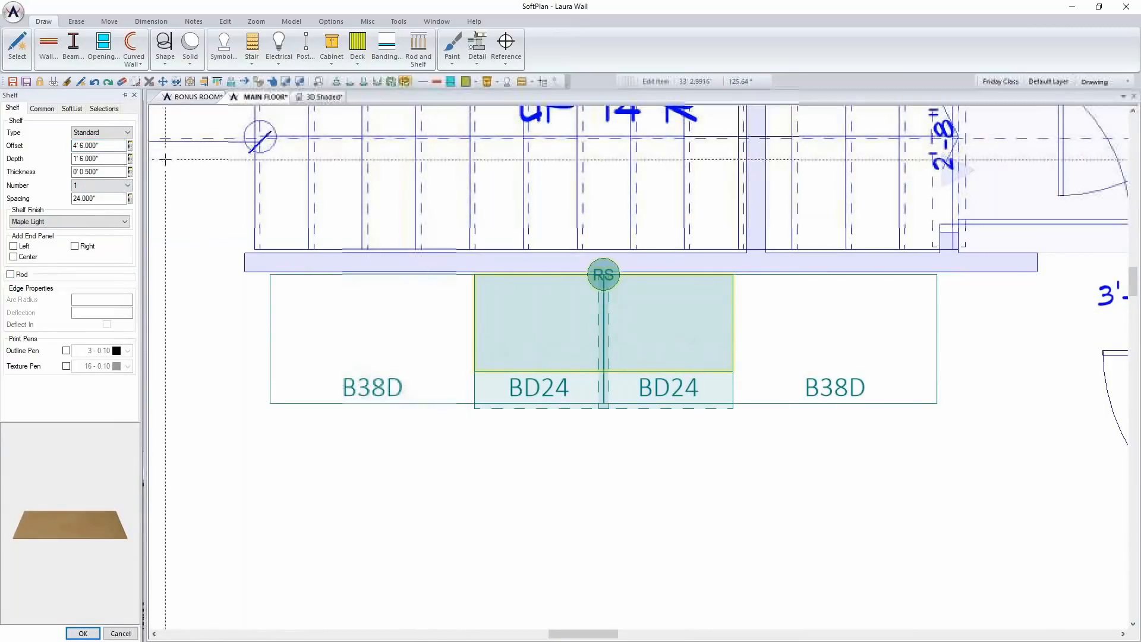
Set the shelf's depth to 12 inches and its thickness to 1.5 inches
{"action": "left_click", "coordinate": [105, 156]}
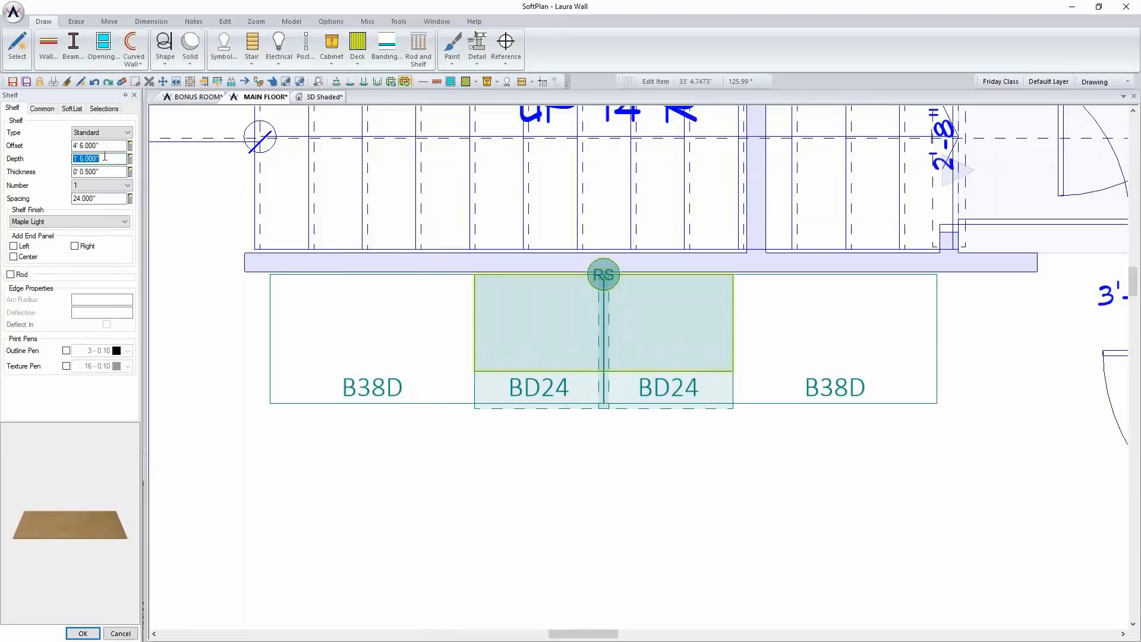
{"action": "type", "text": "12"}
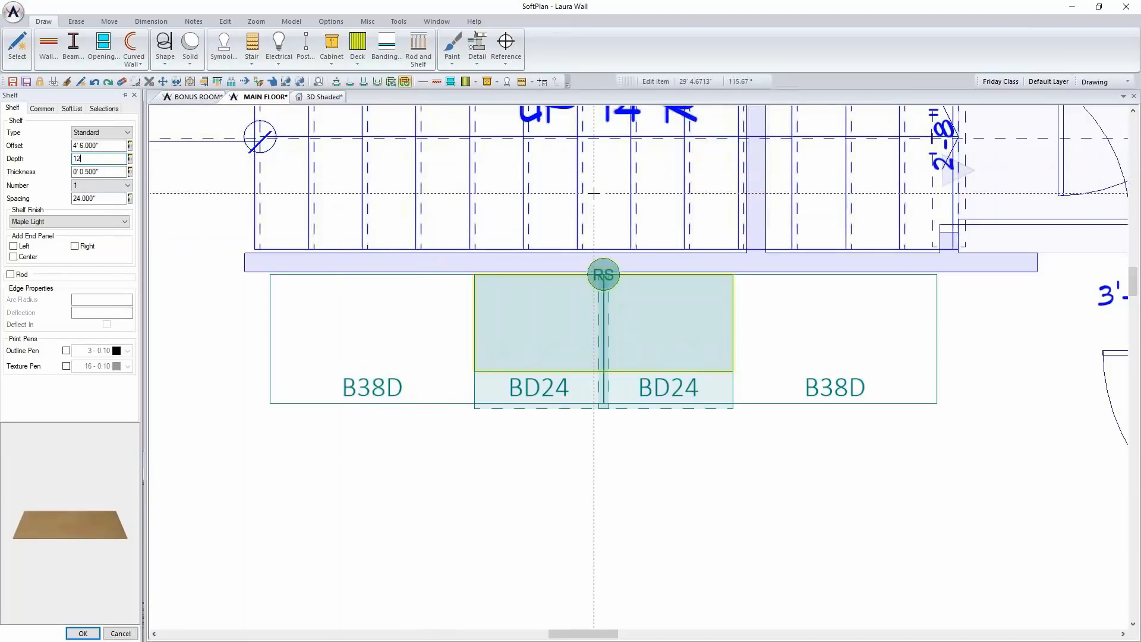
{"action": "key", "text": "Tab"}
{"action": "type", "text": "1.5\""}
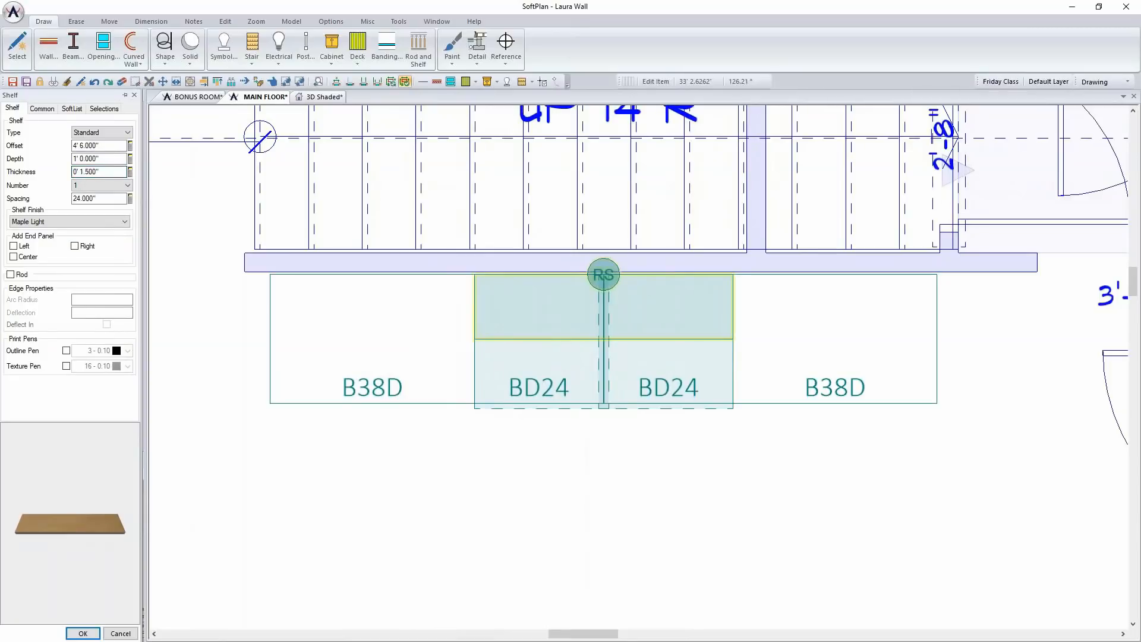
Set the shelf spacing to 12 inches and the number of shelves to 3, and apply the edits
{"action": "left_click", "coordinate": [109, 198]}
{"action": "type", "text": "12"}
{"action": "key", "text": "Tab"}
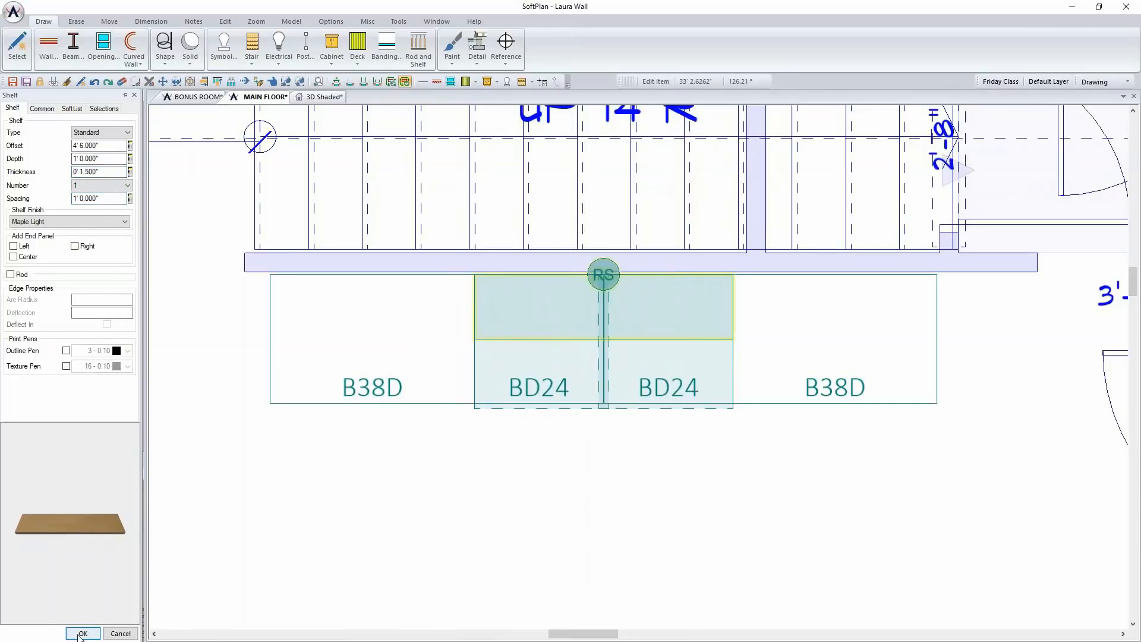
{"action": "left_click", "coordinate": [116, 184]}
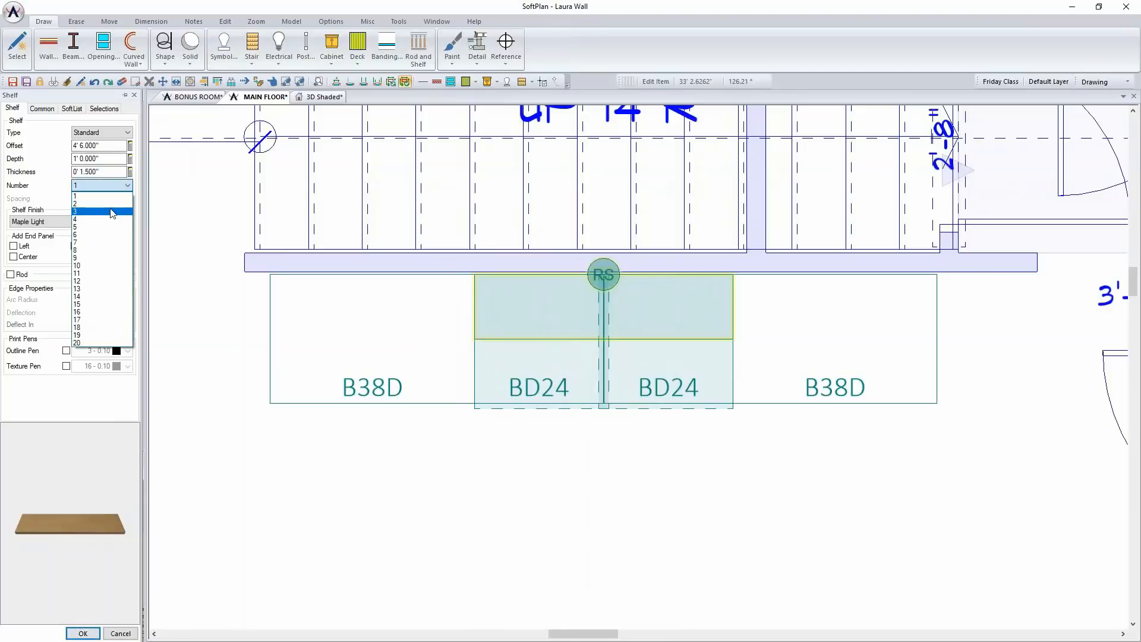
{"action": "left_click", "coordinate": [113, 213]}
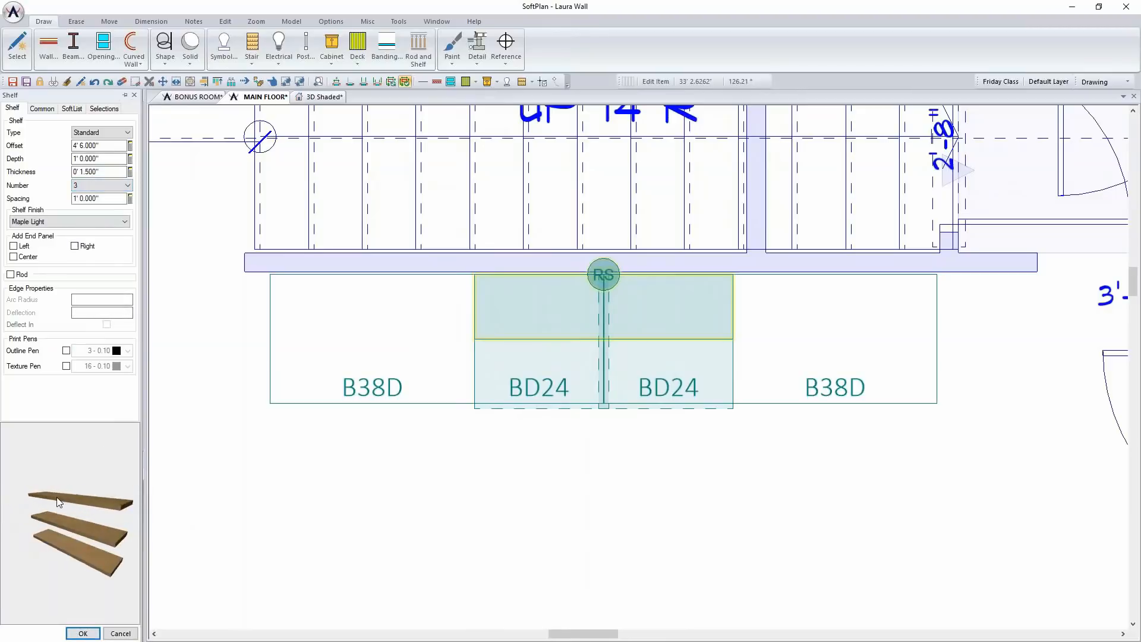
{"action": "left_click", "coordinate": [83, 632]}
Examine the shelved built-in wall and the kitchen from several viewpoints in the shaded 3D view
{"action": "left_click", "coordinate": [321, 97]}
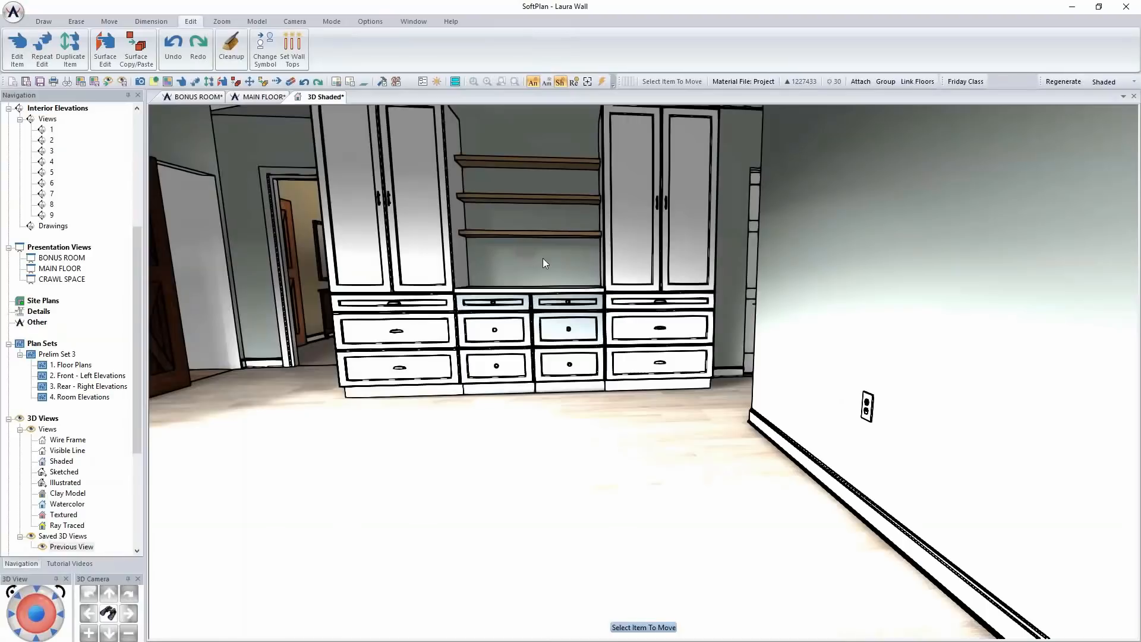
{"action": "key", "text": "Down"}
{"action": "key", "text": "Down"}
{"action": "key", "text": "Down"}
{"action": "key", "text": "Down"}
{"action": "key", "text": "Down"}
{"action": "key", "text": "Down"}
{"action": "key", "text": "Left"}
{"action": "key", "text": "Left"}
{"action": "key", "text": "Left"}
{"action": "key", "text": "Left"}
{"action": "key", "text": "Left"}
{"action": "key", "text": "Left"}
{"action": "key", "text": "Down"}
{"action": "key", "text": "Down"}
{"action": "key", "text": "Down"}
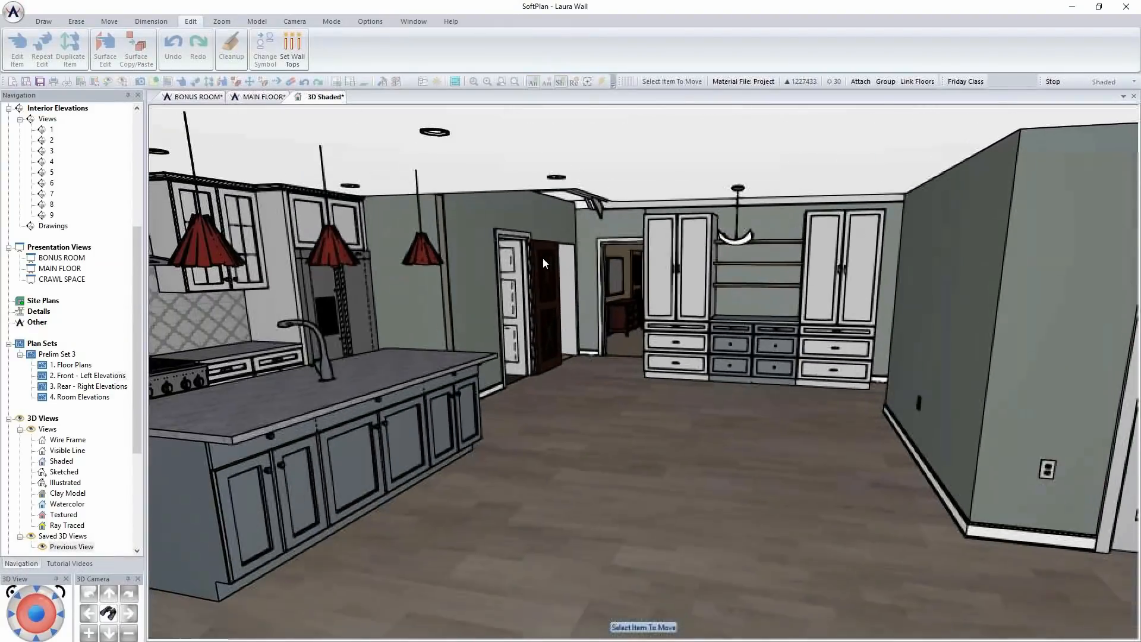
{"action": "key", "text": "Left"}
{"action": "key", "text": "Left"}
{"action": "key", "text": "Left"}
{"action": "middle_click_drag", "start_coordinate": [585, 301], "coordinate": [579, 294]}
{"action": "middle_click_drag", "start_coordinate": [653, 169], "coordinate": [626, 201]}
{"action": "key", "text": "Left"}
{"action": "key", "text": "Left"}
{"action": "key", "text": "Left"}
{"action": "key", "text": "Left"}
{"action": "key", "text": "Left"}
{"action": "key", "text": "Left"}
{"action": "key", "text": "Up"}
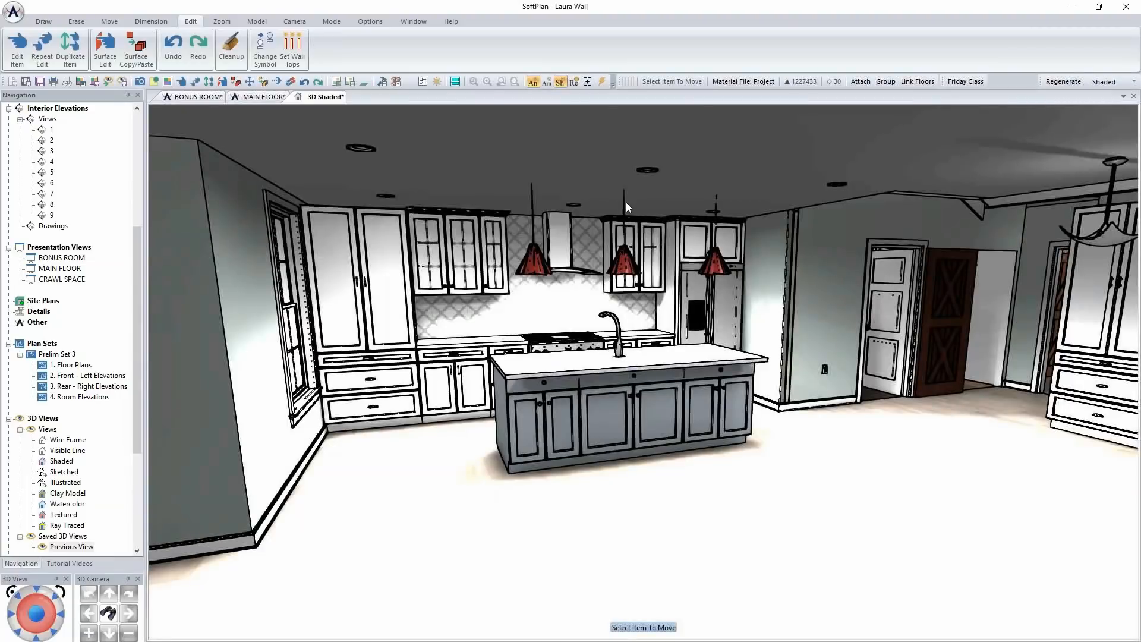
Hide the Friday Class building option in the 3D view and make Phase One the active option
{"action": "left_click", "coordinate": [969, 81]}
{"action": "left_click", "coordinate": [606, 228]}
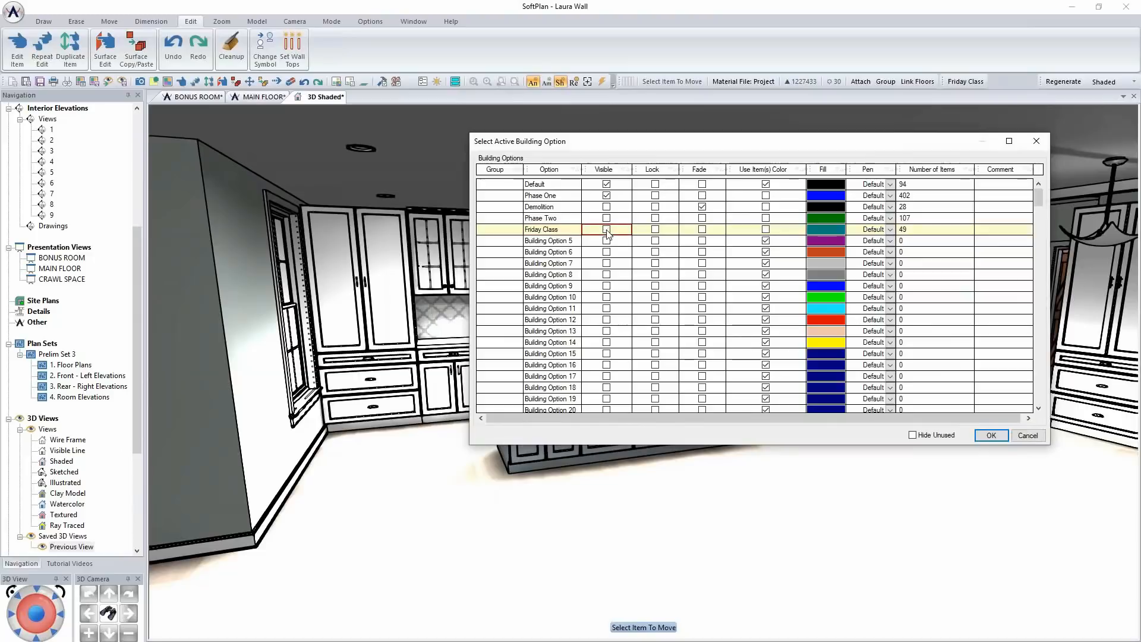
{"action": "left_click", "coordinate": [991, 435]}
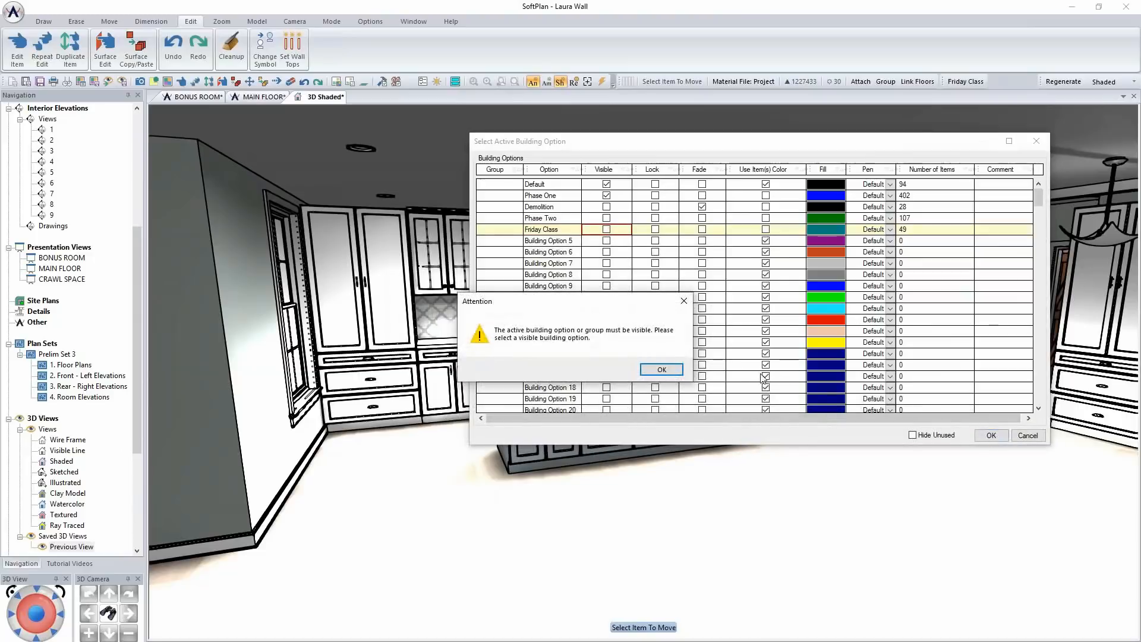
{"action": "left_click", "coordinate": [661, 369]}
{"action": "left_click", "coordinate": [559, 217]}
{"action": "left_click", "coordinate": [553, 195]}
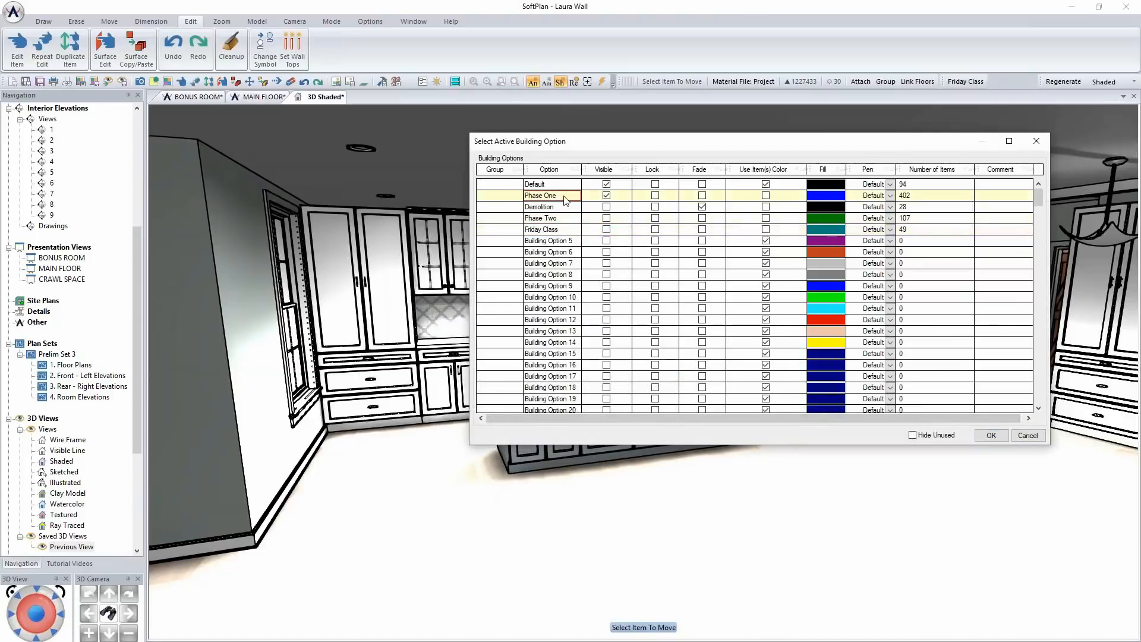
{"action": "left_click", "coordinate": [992, 437]}
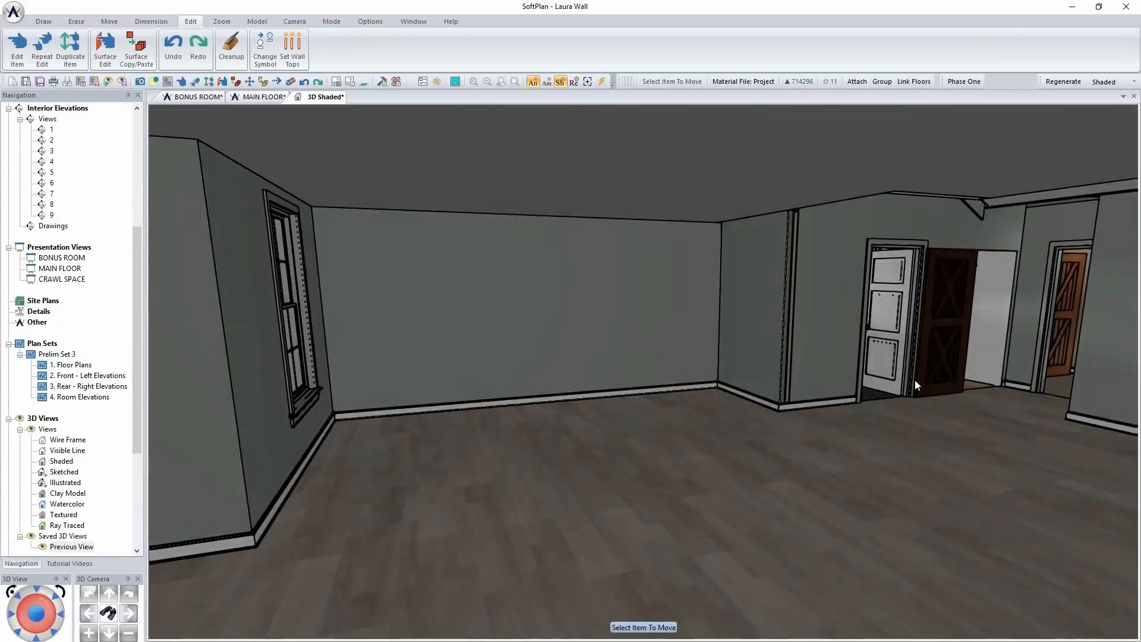
Make the Phase Two building option visible in the 3D view while keeping Phase One active
{"action": "left_click", "coordinate": [976, 82]}
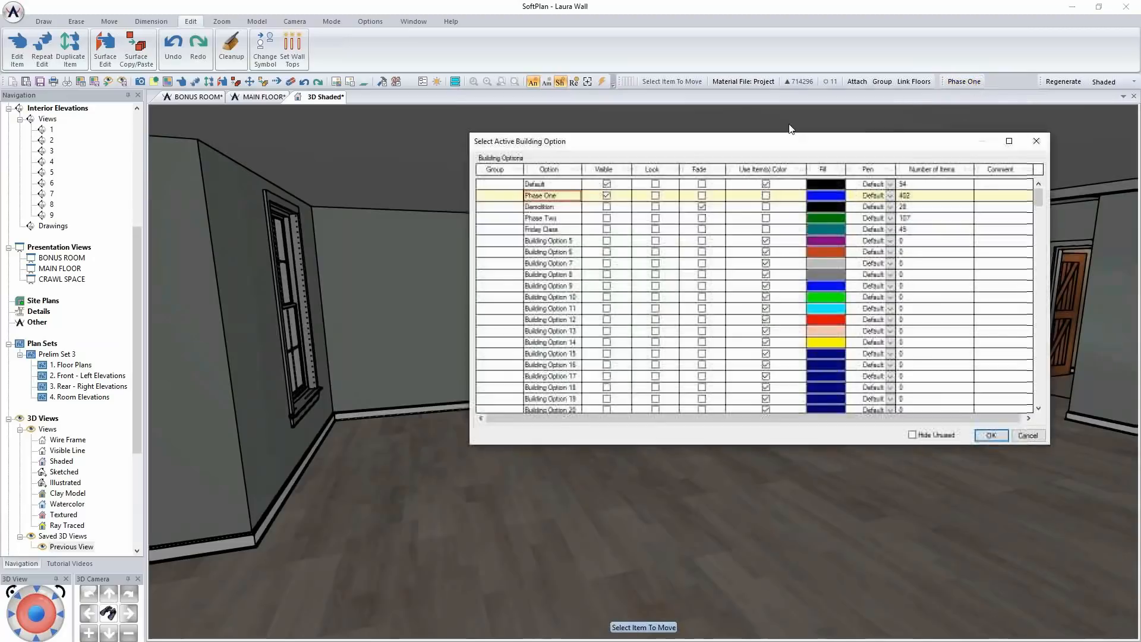
{"action": "left_click", "coordinate": [606, 218]}
{"action": "left_click", "coordinate": [991, 435]}
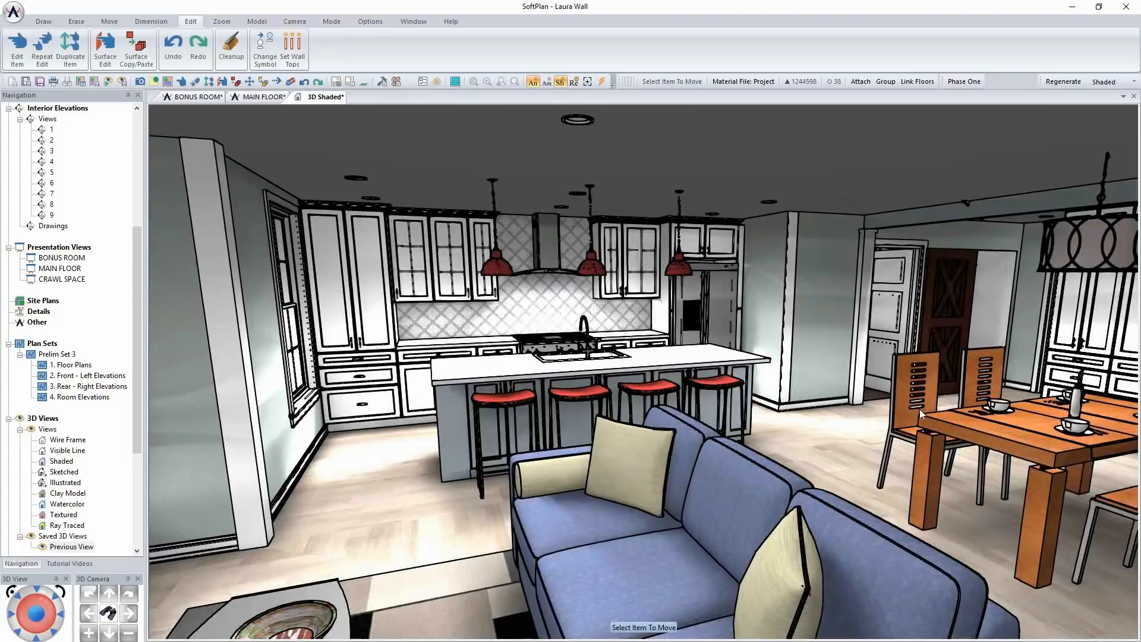
Look over the furnished kitchen and dining area and switch the 3D rendering mode to Textured
{"action": "middle_click_drag", "start_coordinate": [823, 443], "coordinate": [836, 437]}
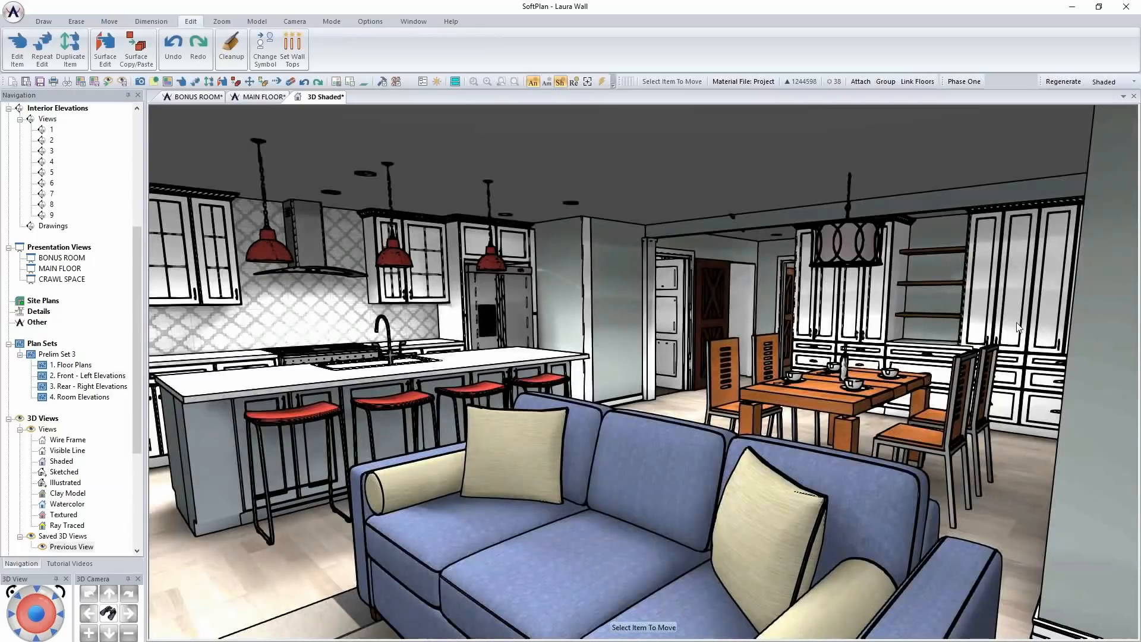
{"action": "key", "text": "Left"}
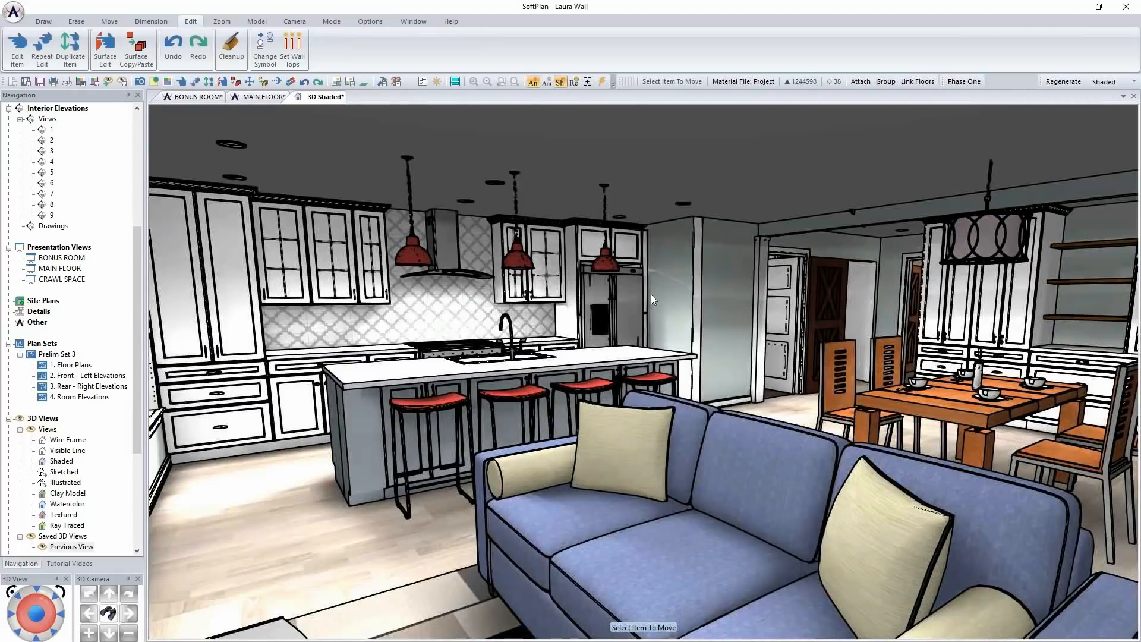
{"action": "key", "text": "Right"}
{"action": "key", "text": "Down"}
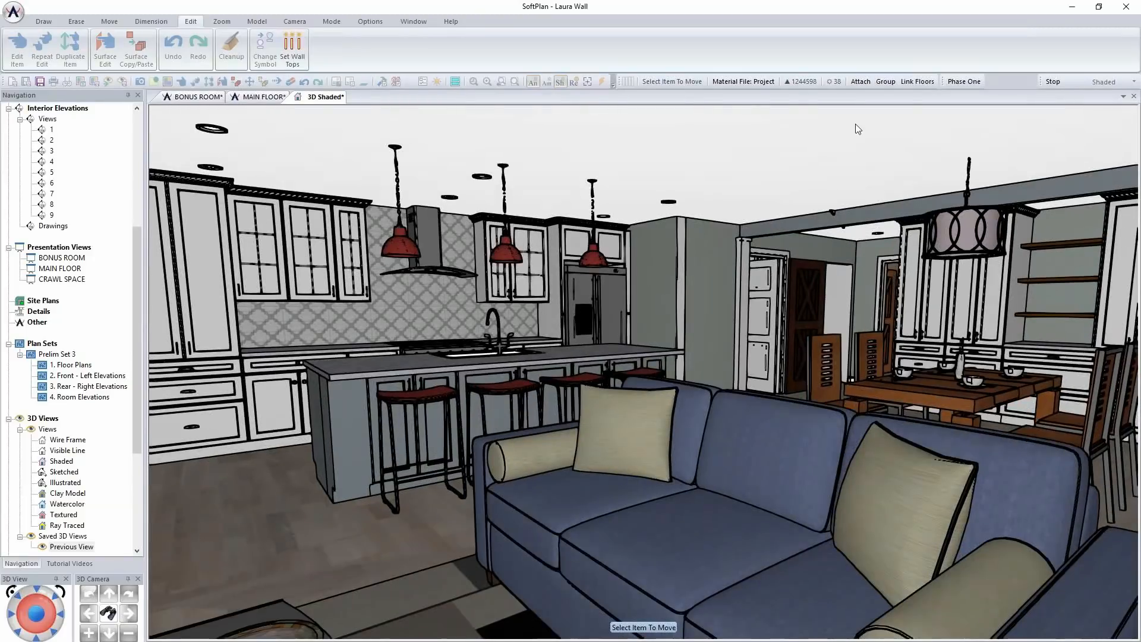
{"action": "left_click", "coordinate": [1115, 83]}
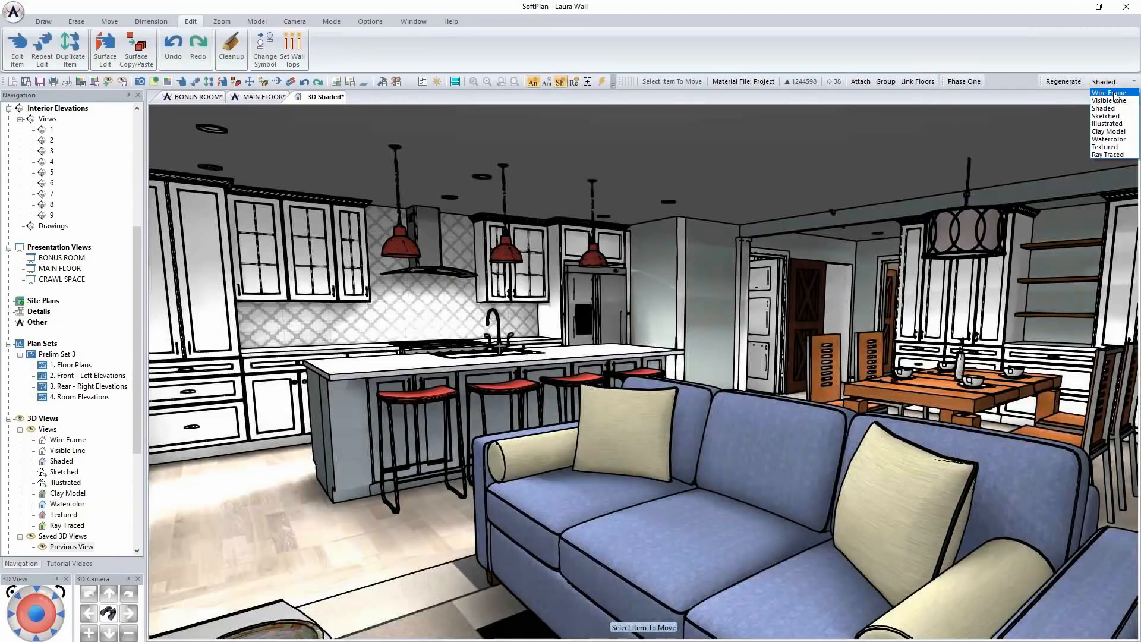
{"action": "left_click", "coordinate": [1106, 146]}
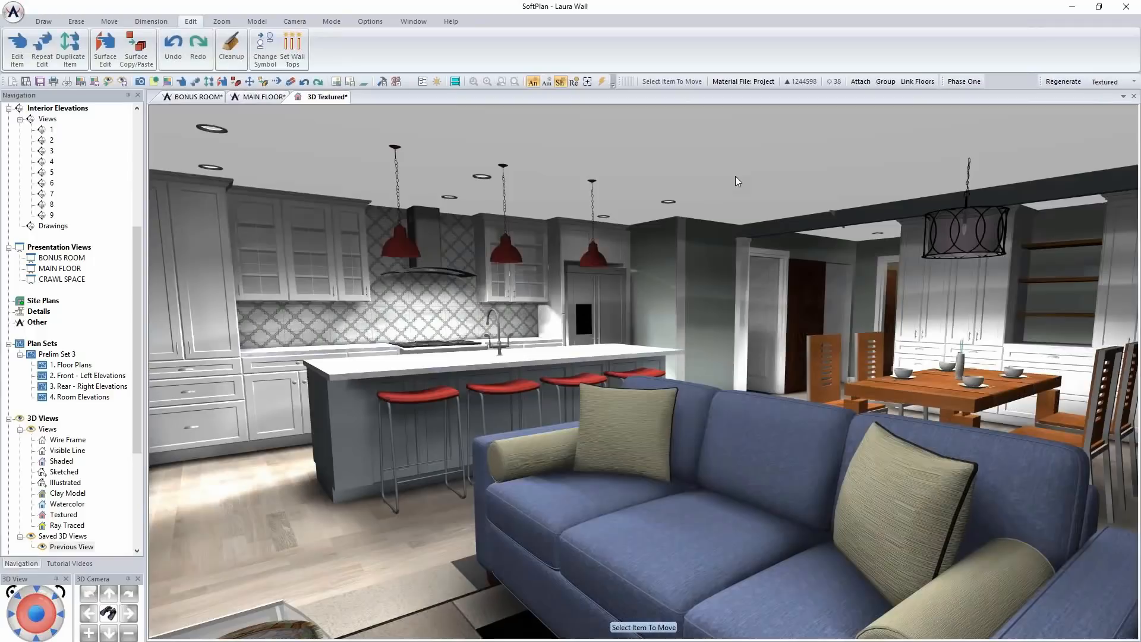
{"action": "key", "text": "Left"}
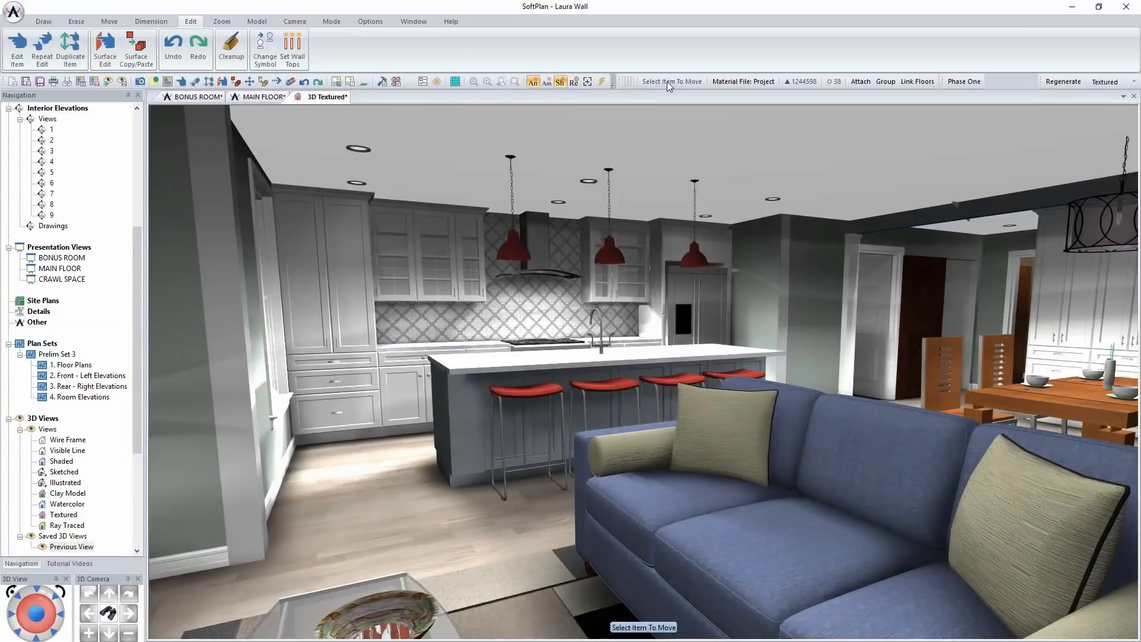
In the textured mode options, set anti-aliasing to 7 and enable reflections on faces
{"action": "left_click", "coordinate": [369, 22]}
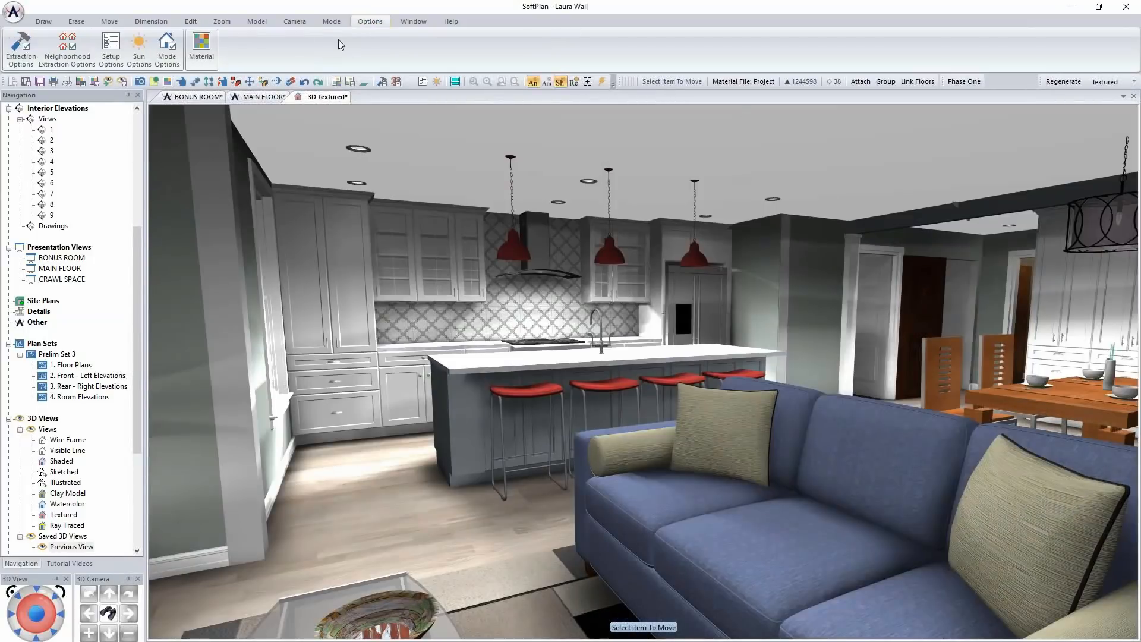
{"action": "left_click", "coordinate": [167, 47]}
{"action": "left_click_drag", "start_coordinate": [39, 179], "coordinate": [73, 181]}
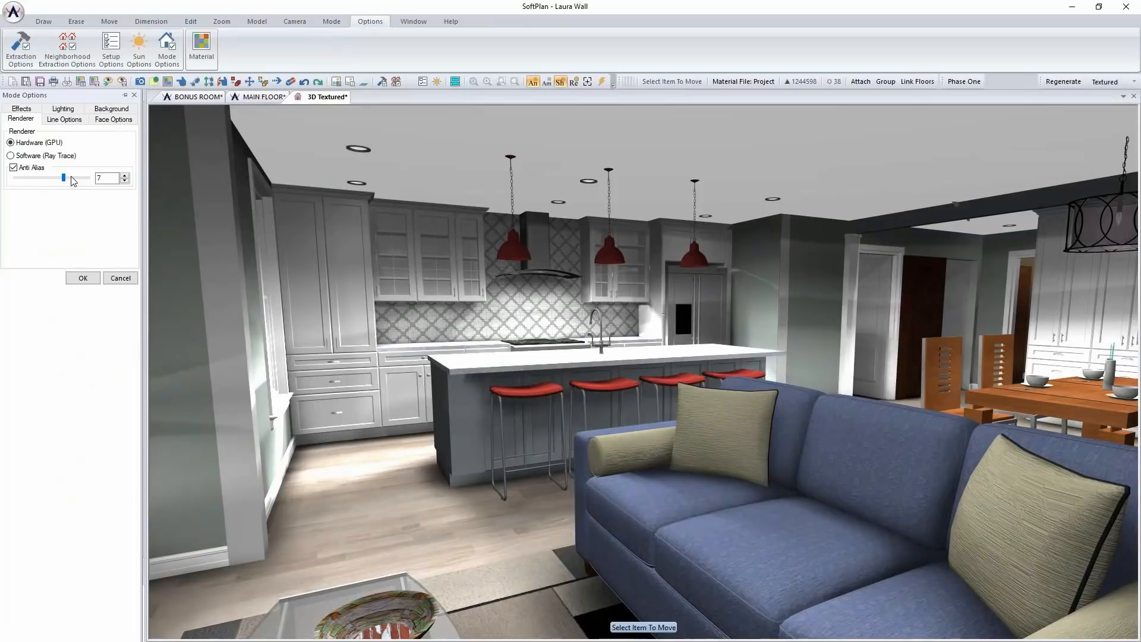
{"action": "left_click", "coordinate": [114, 118]}
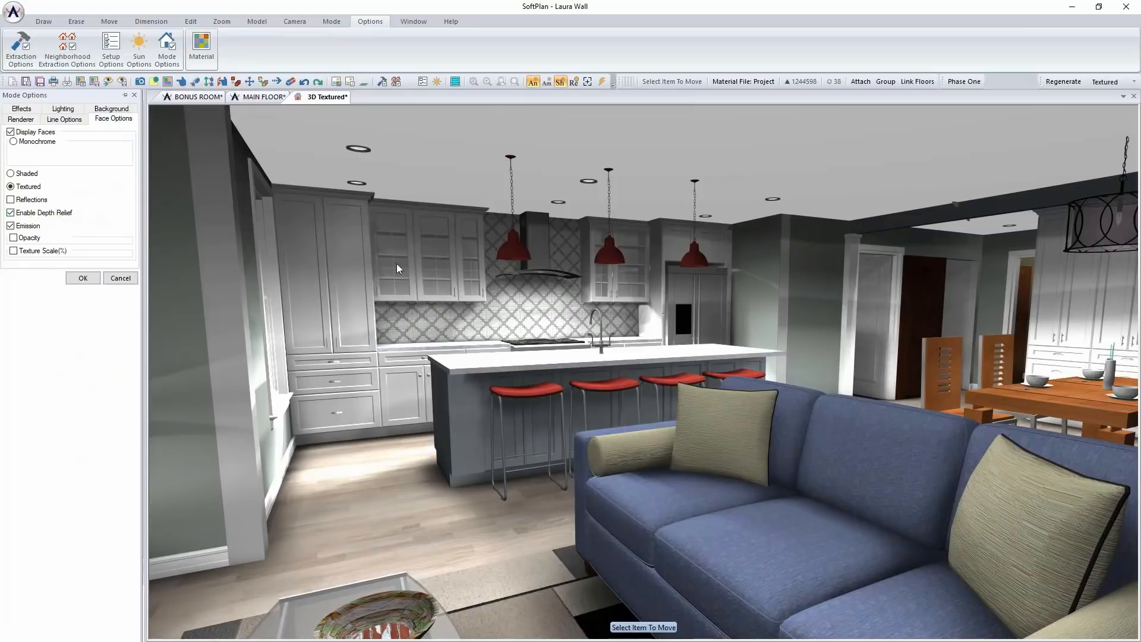
{"action": "left_click", "coordinate": [10, 199]}
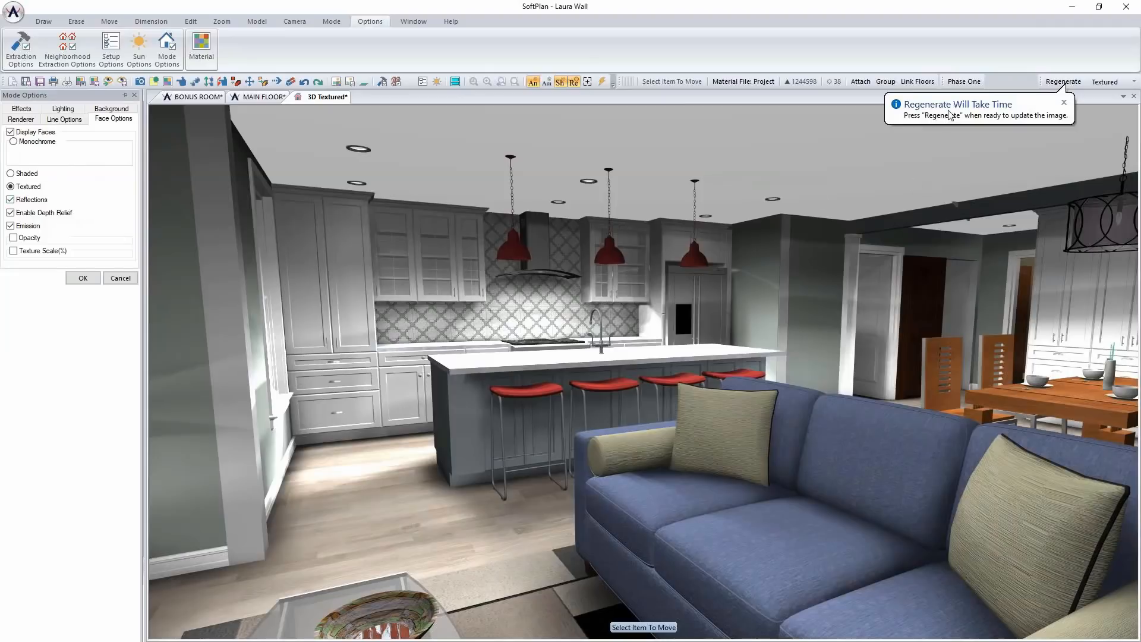
{"action": "left_click", "coordinate": [982, 113]}
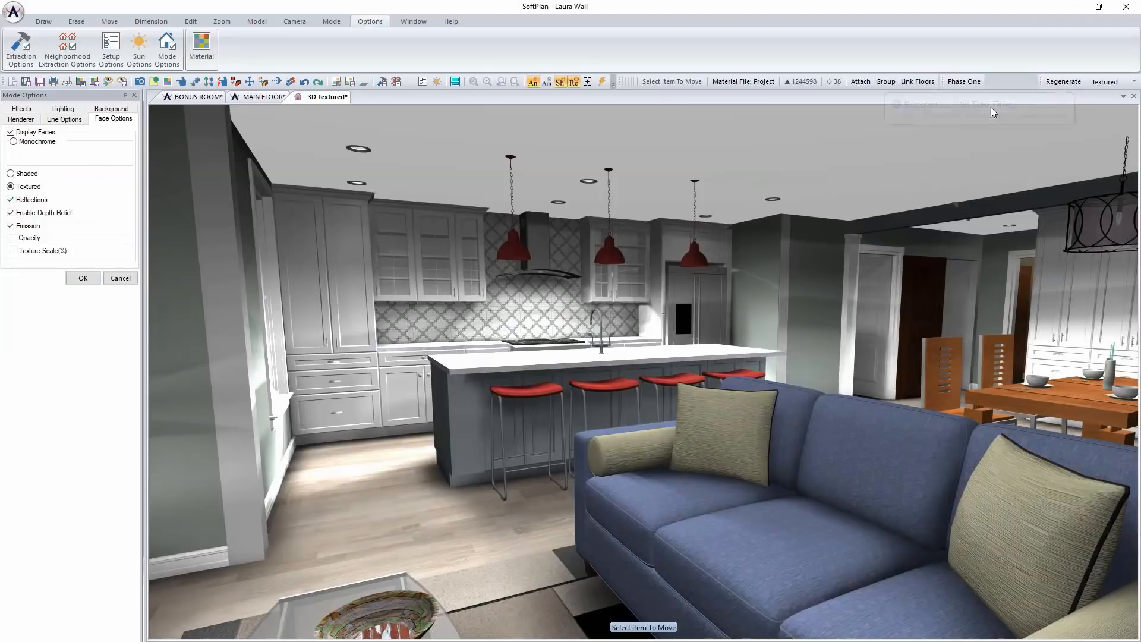
Enable custom lighting with indirect lighting, apply the mode options, and regenerate the textured view
{"action": "left_click", "coordinate": [66, 110]}
{"action": "left_click", "coordinate": [29, 143]}
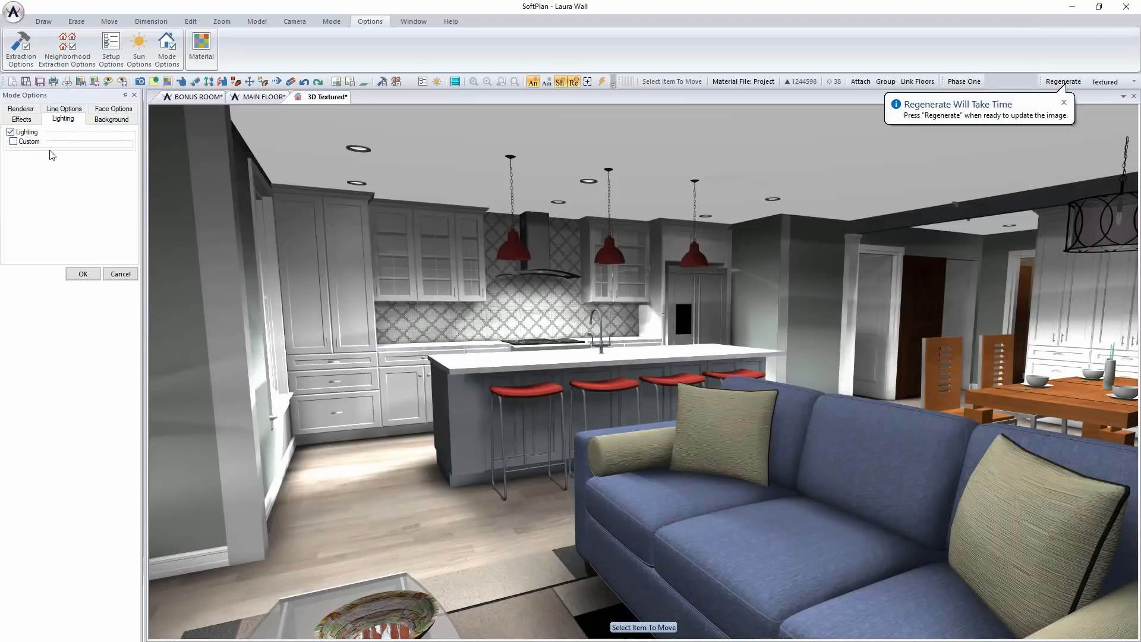
{"action": "left_click", "coordinate": [29, 143]}
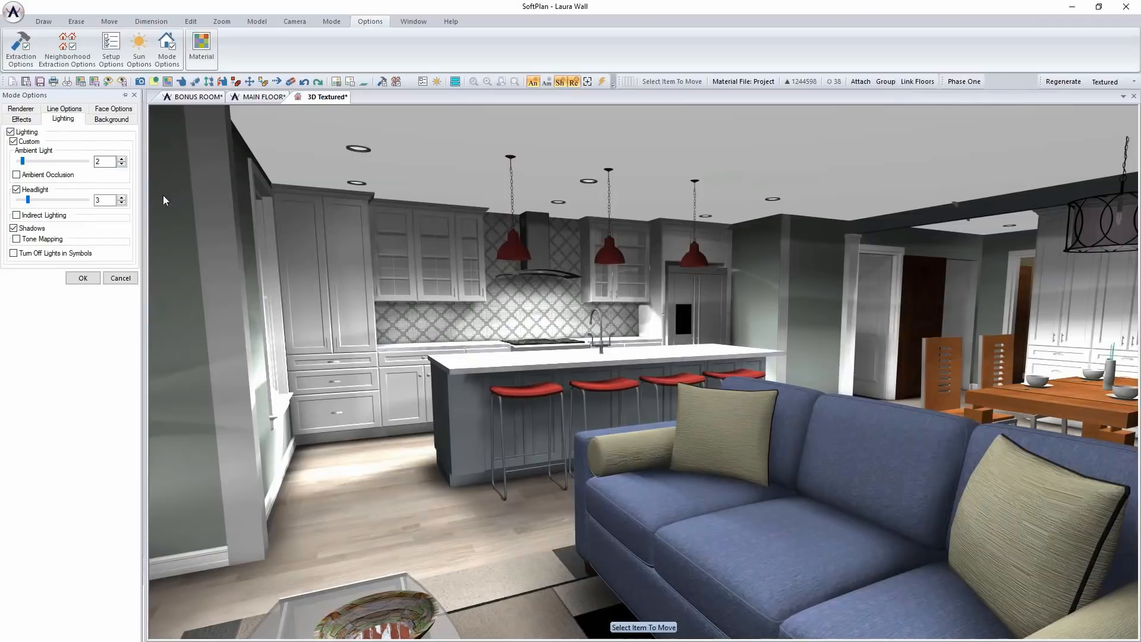
{"action": "left_click", "coordinate": [36, 216]}
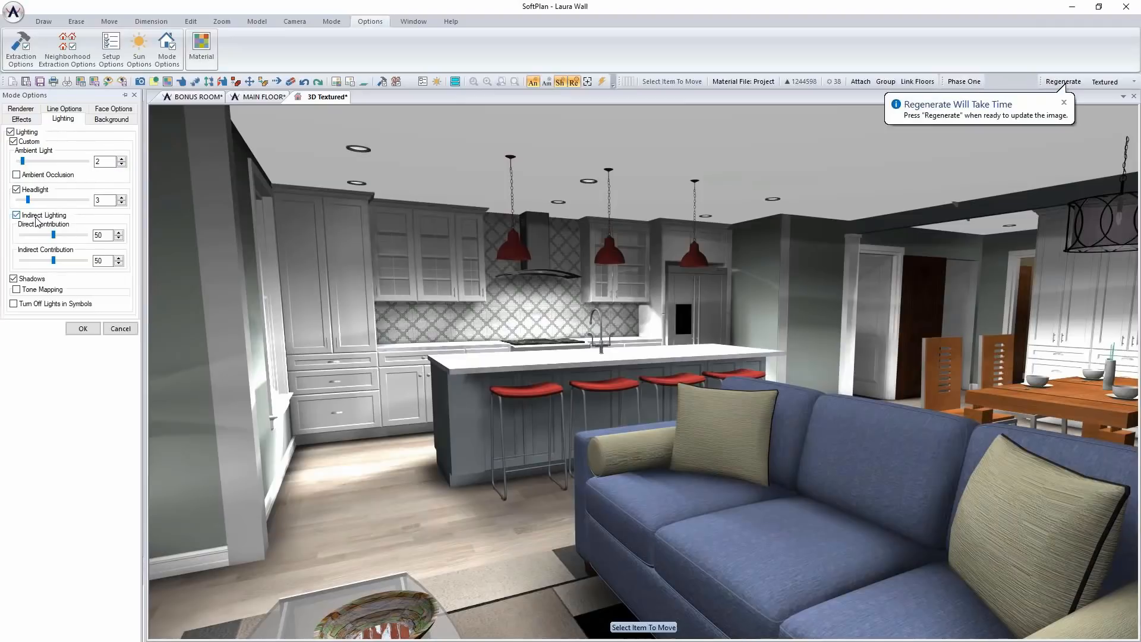
{"action": "left_click", "coordinate": [114, 111]}
{"action": "left_click", "coordinate": [87, 331]}
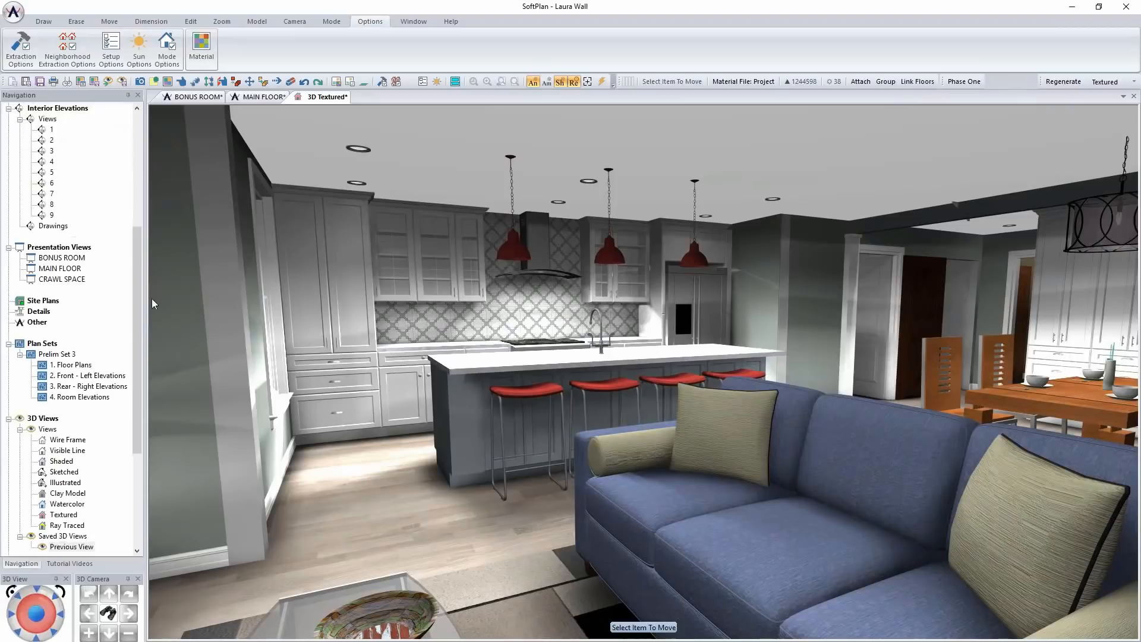
{"action": "left_click", "coordinate": [1060, 83]}
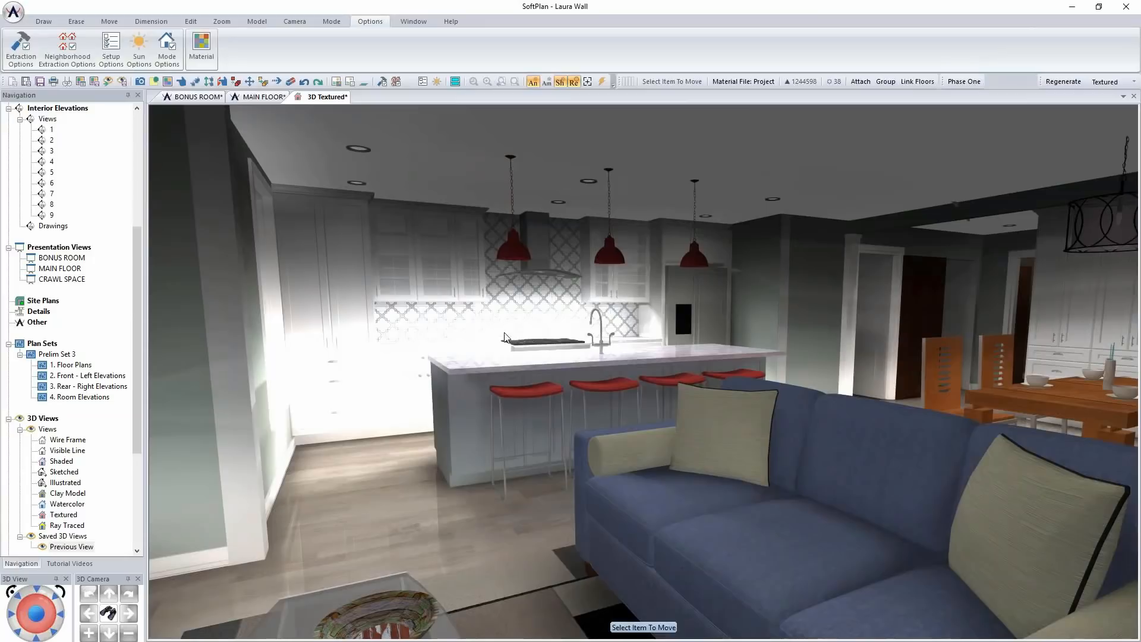
Switch to the main floor plan, put it in Electrical mode, and show the kitchen's recessed ceiling lights
{"action": "left_click", "coordinate": [263, 98]}
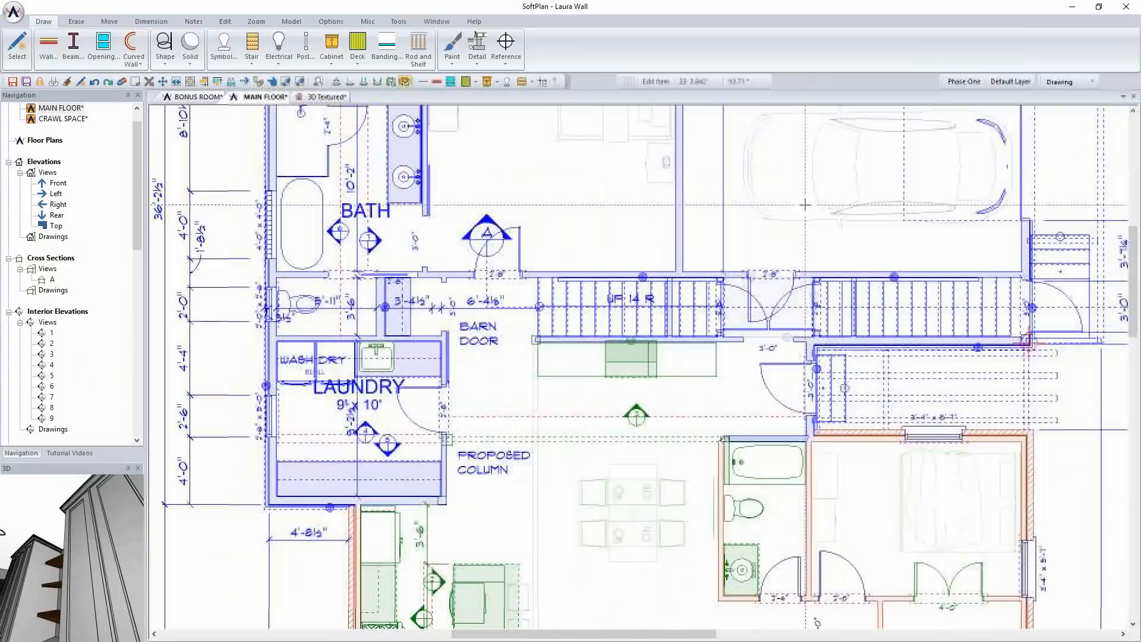
{"action": "left_click", "coordinate": [1066, 82]}
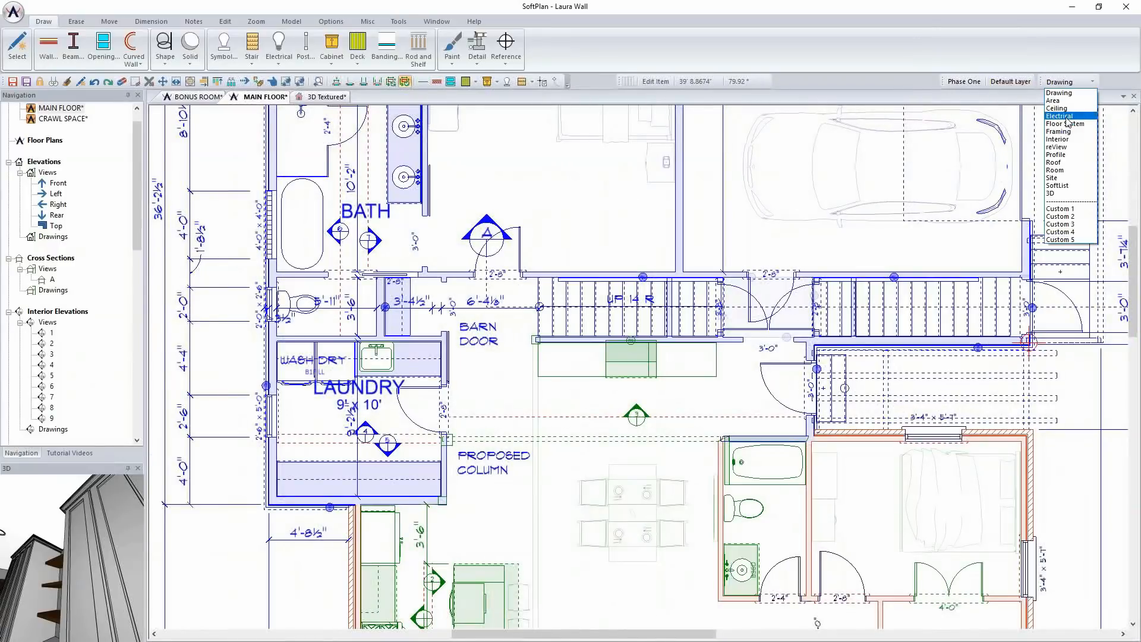
{"action": "left_click", "coordinate": [1067, 119]}
{"action": "scroll", "coordinate": [708, 520], "scroll_direction": "down", "scroll_amount": 2}
{"action": "scroll", "coordinate": [599, 425], "scroll_direction": "up", "scroll_amount": 5}
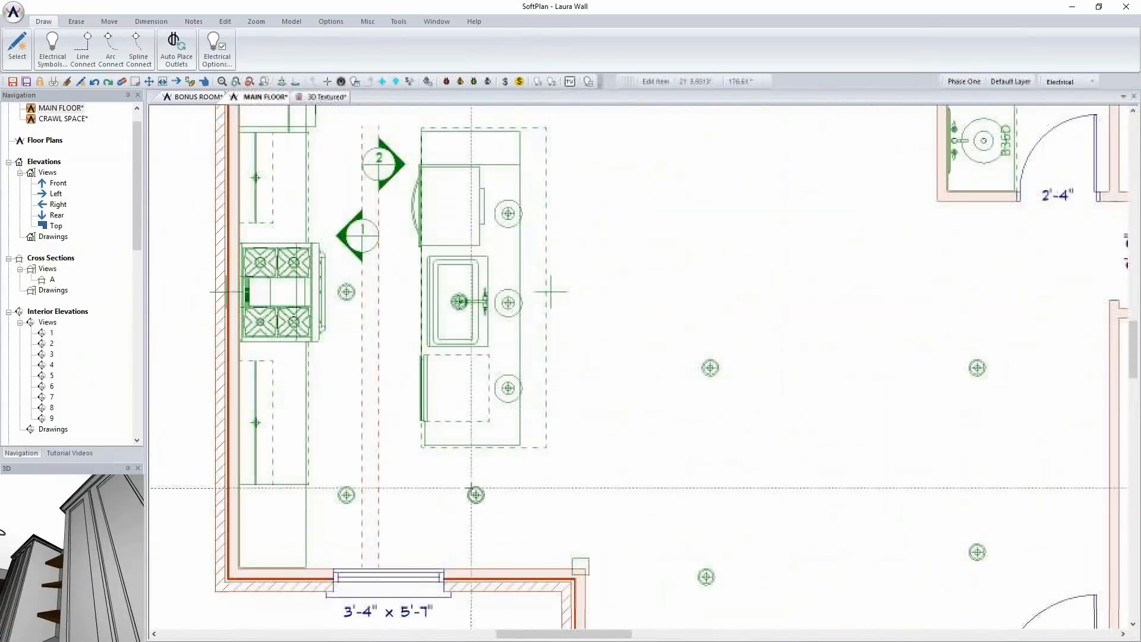
Lower the custom brightness of the recessed light below the kitchen island to 2 and apply the change
{"action": "right_click", "coordinate": [475, 495]}
{"action": "left_click", "coordinate": [542, 241]}
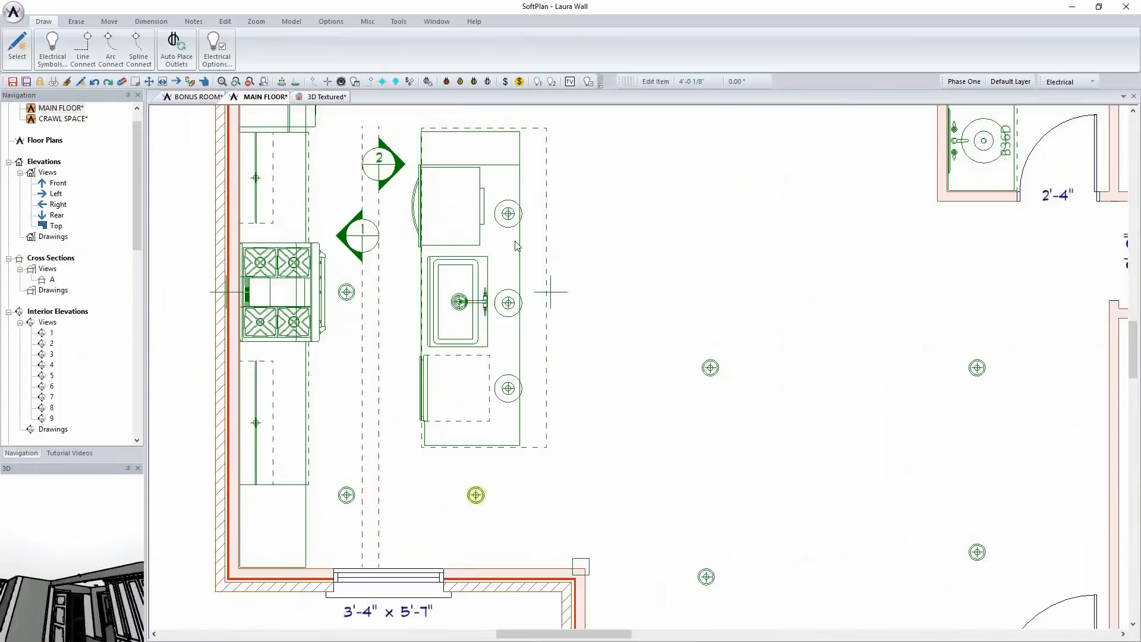
{"action": "left_click", "coordinate": [117, 119]}
{"action": "left_click", "coordinate": [122, 168]}
{"action": "left_click", "coordinate": [122, 168]}
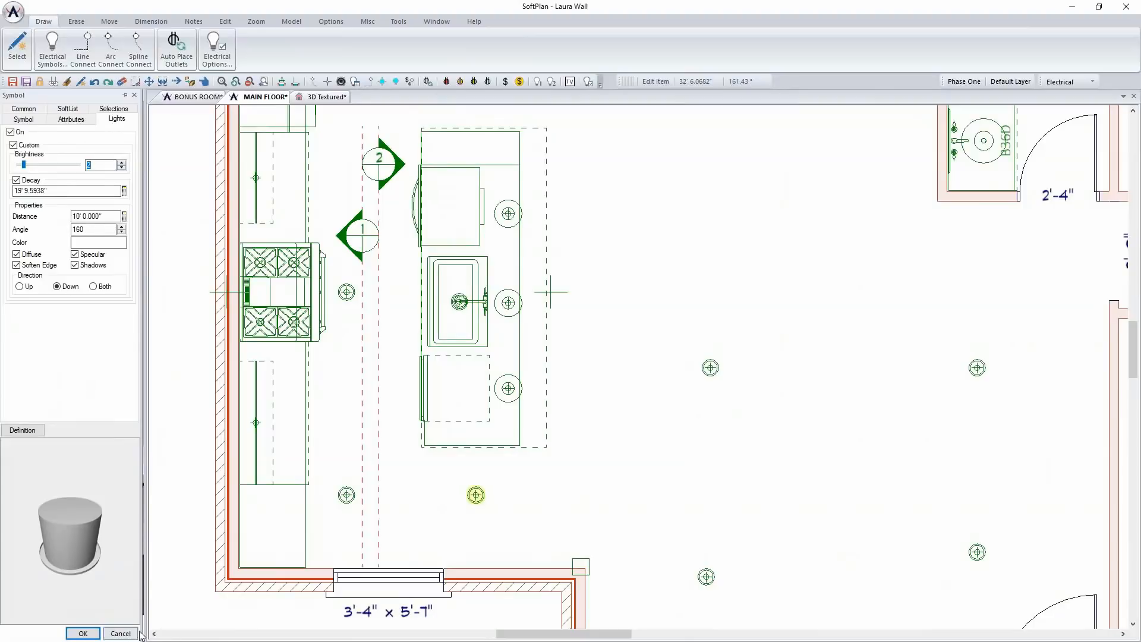
{"action": "left_click", "coordinate": [83, 632]}
Repeat the light edit by box on the kitchen recessed lights, the four living area lights, and the round dining fixture
{"action": "left_click", "coordinate": [226, 21]}
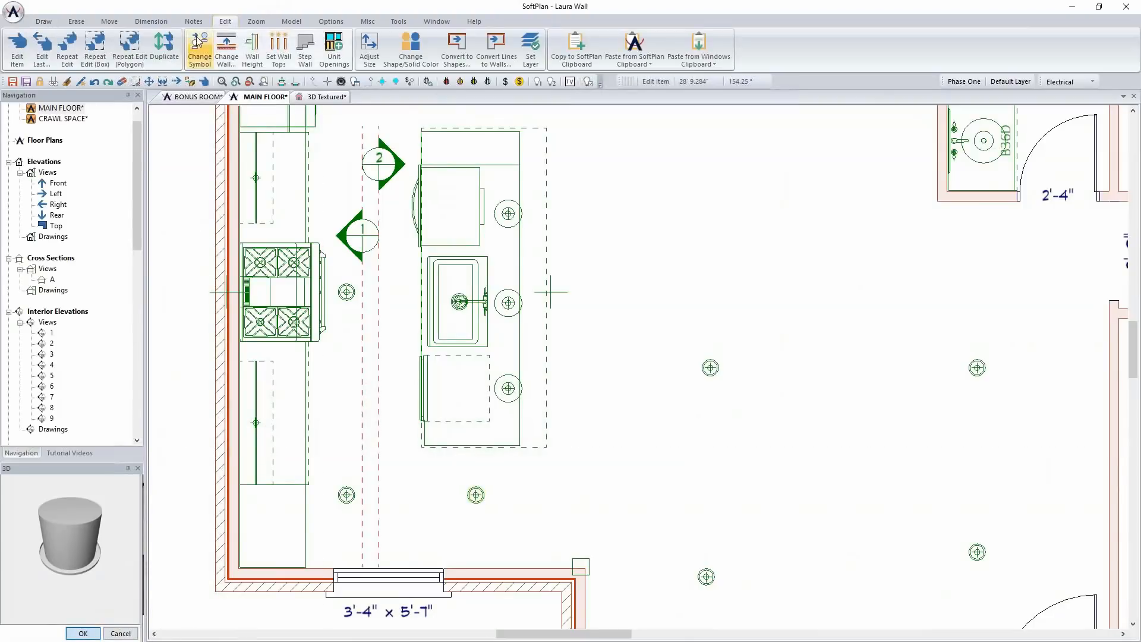
{"action": "left_click", "coordinate": [108, 52]}
{"action": "scroll", "coordinate": [271, 181], "scroll_direction": "down", "scroll_amount": 2}
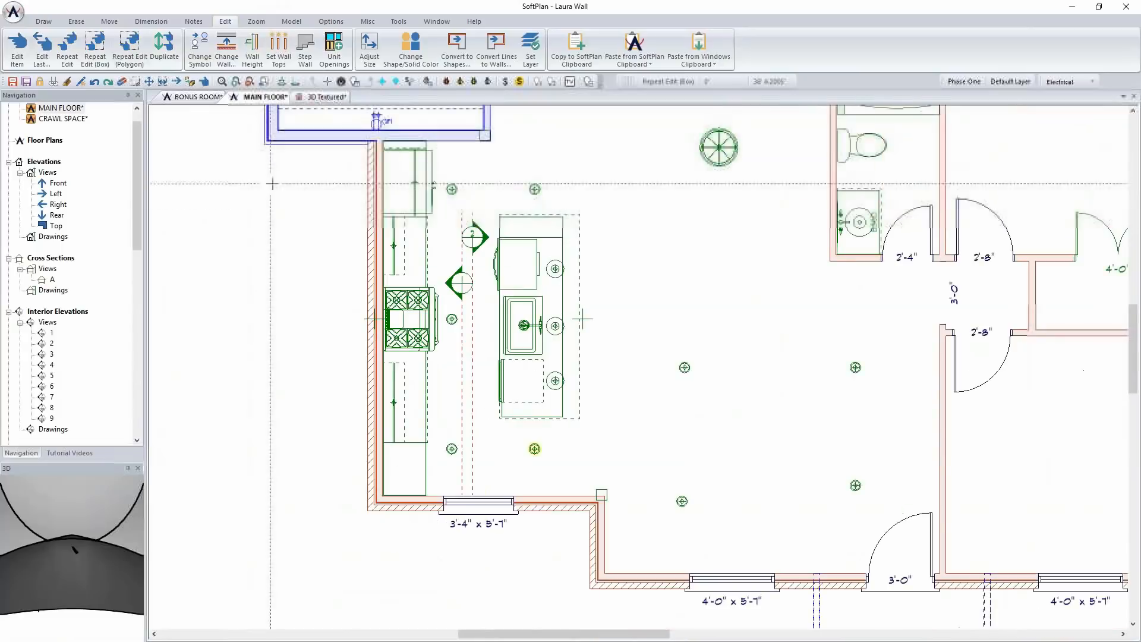
{"action": "left_click", "coordinate": [425, 164]}
{"action": "left_click", "coordinate": [474, 468]}
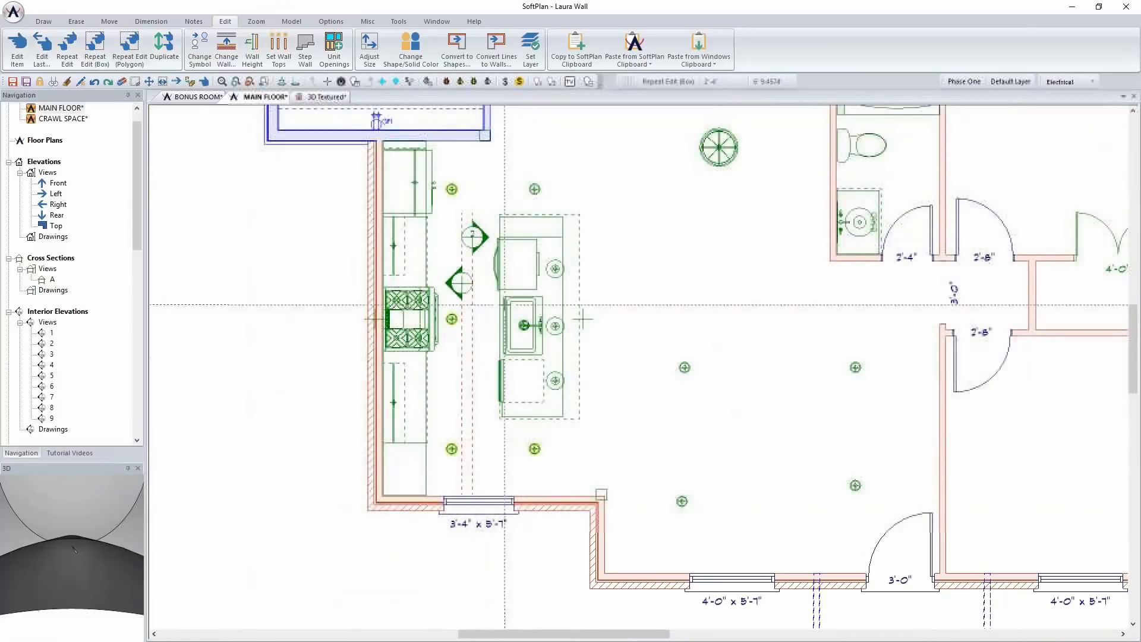
{"action": "left_click", "coordinate": [658, 320]}
{"action": "left_click", "coordinate": [895, 540]}
{"action": "left_click", "coordinate": [776, 264]}
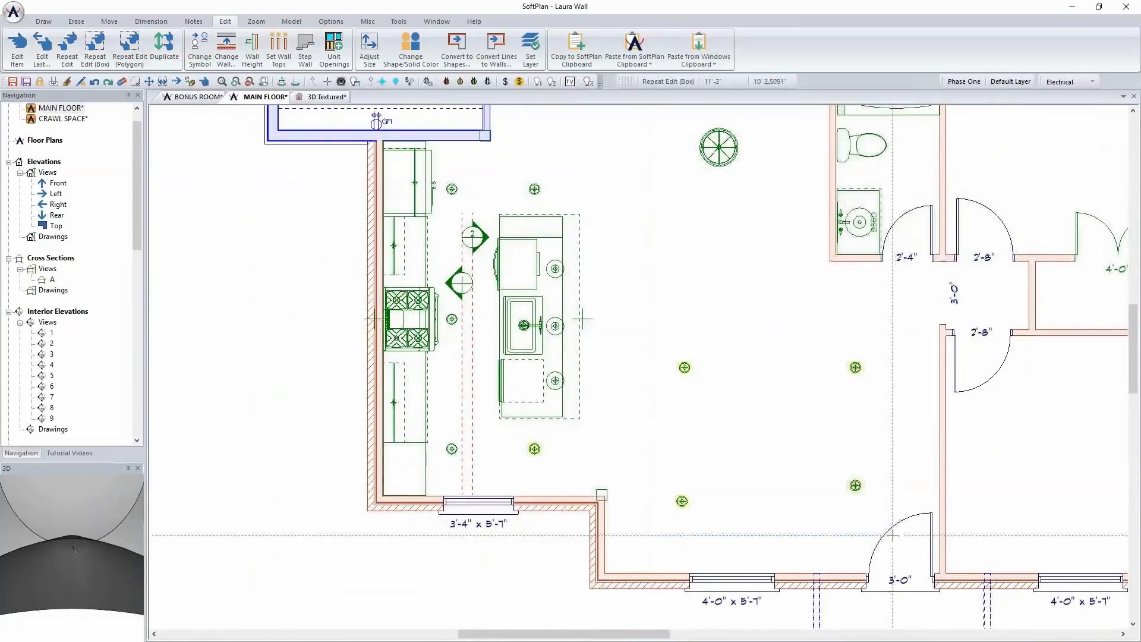
{"action": "left_click", "coordinate": [677, 120]}
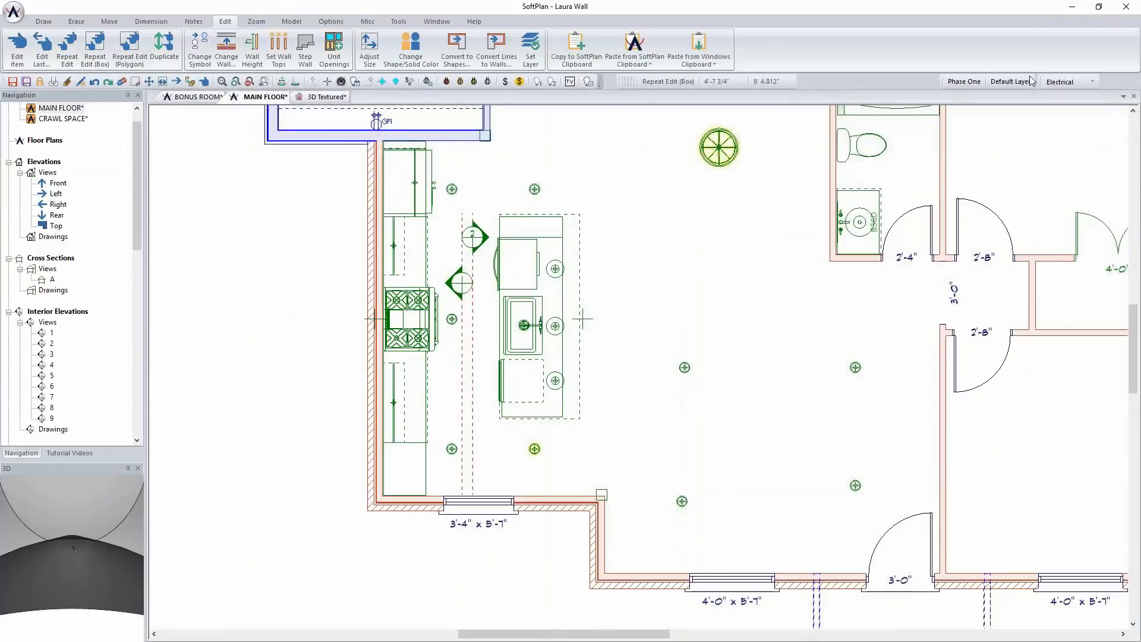
Return to the textured 3D view, disable indirect lighting in the mode options, and regenerate the image
{"action": "left_click", "coordinate": [328, 96]}
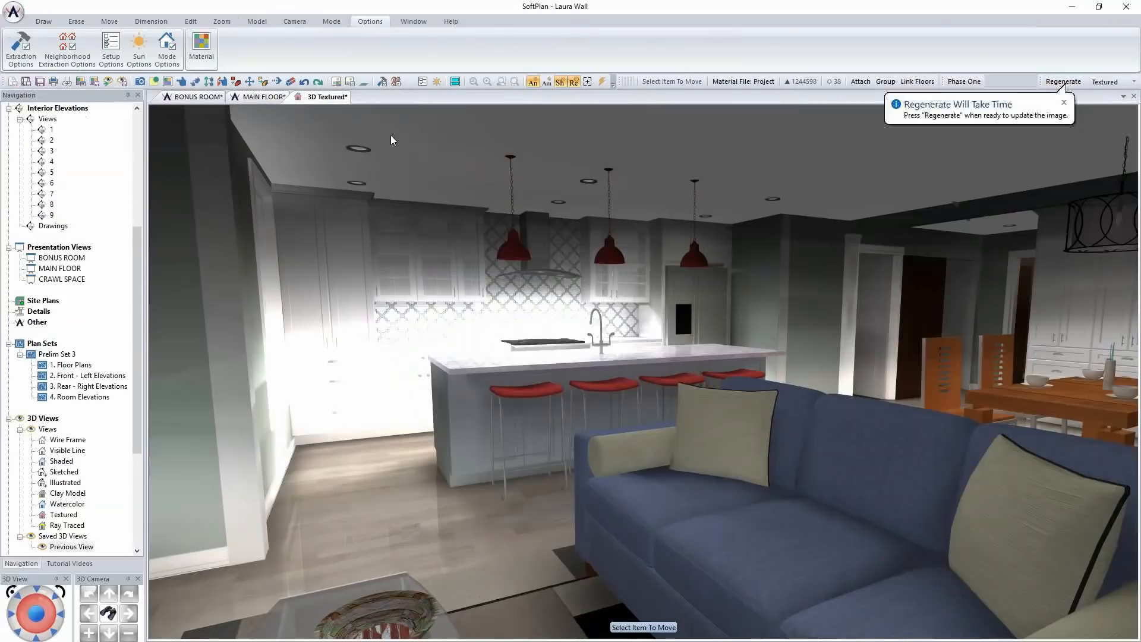
{"action": "left_click", "coordinate": [160, 55]}
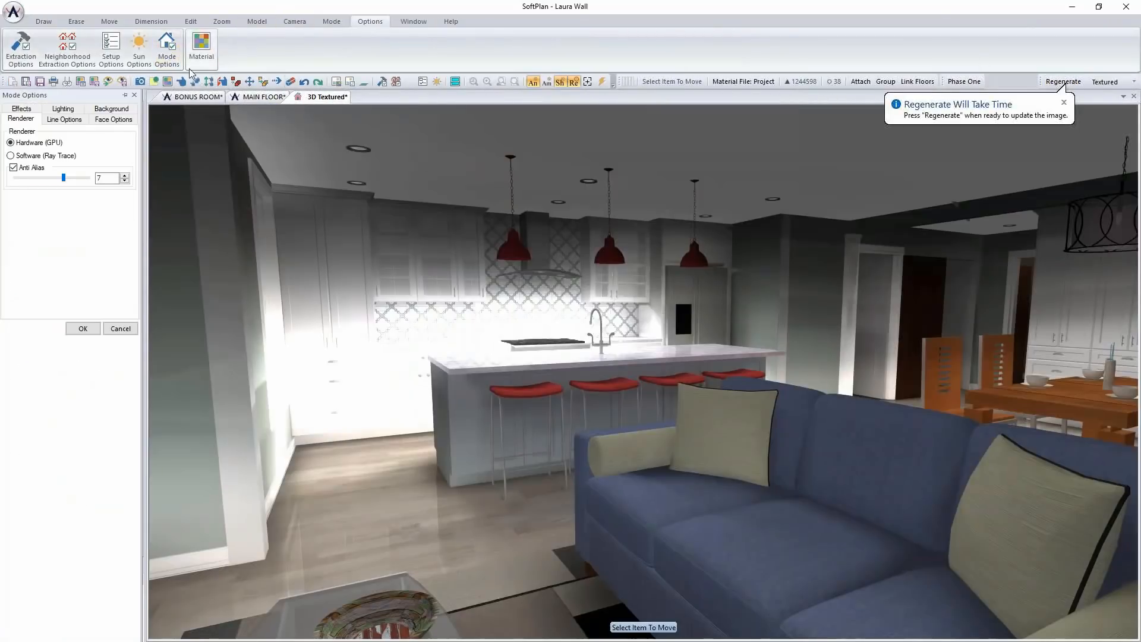
{"action": "left_click", "coordinate": [64, 119]}
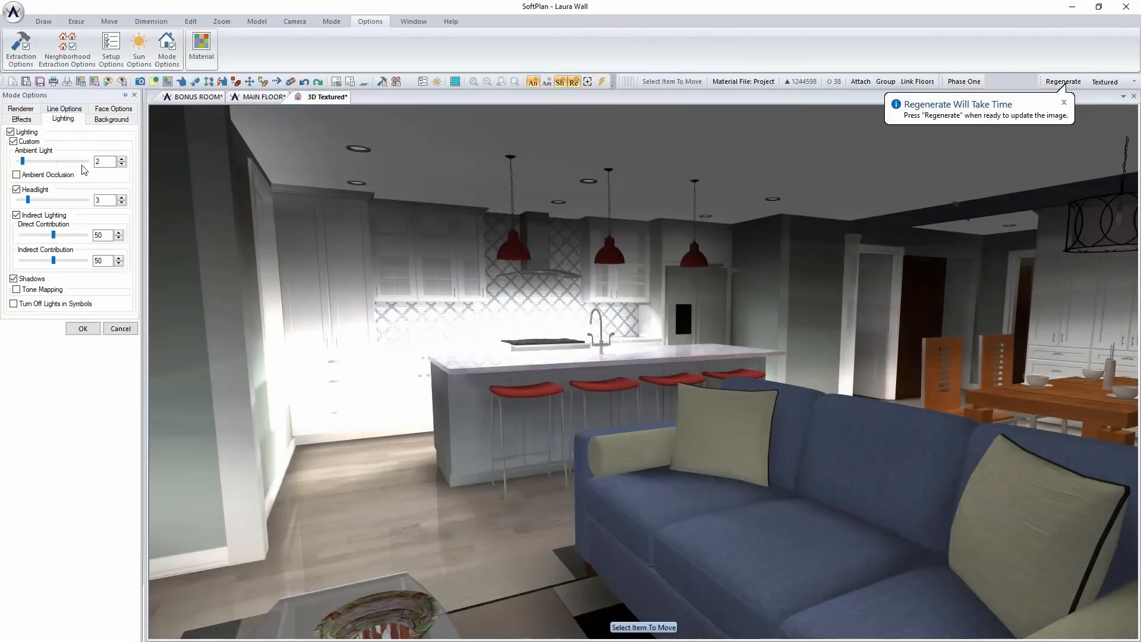
{"action": "left_click", "coordinate": [16, 215]}
{"action": "left_click", "coordinate": [82, 279]}
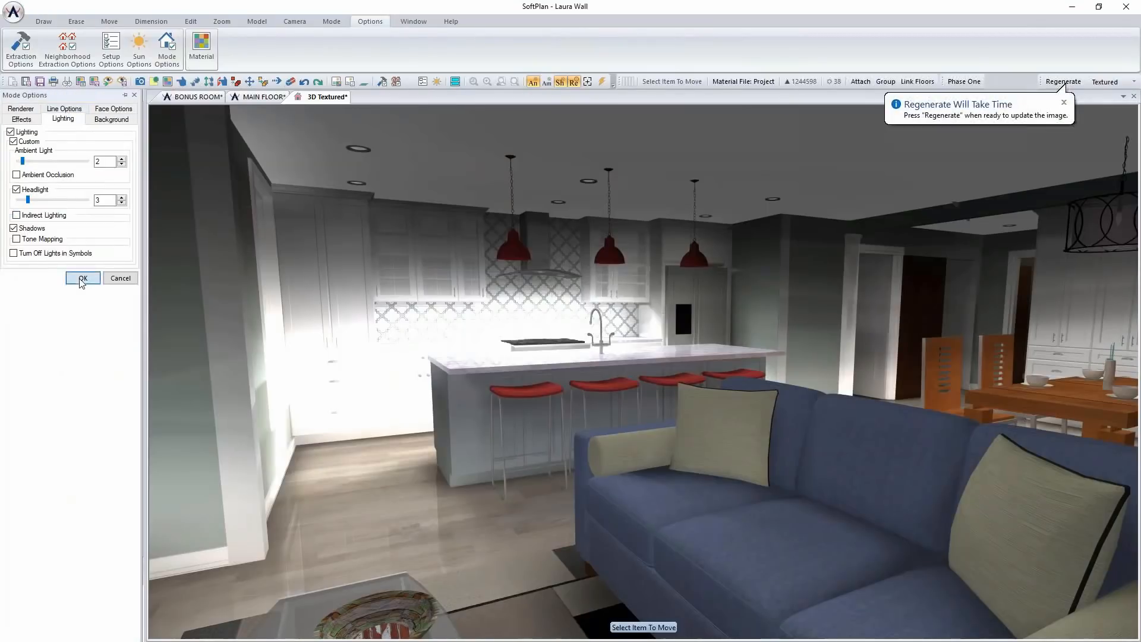
{"action": "left_click", "coordinate": [1063, 83]}
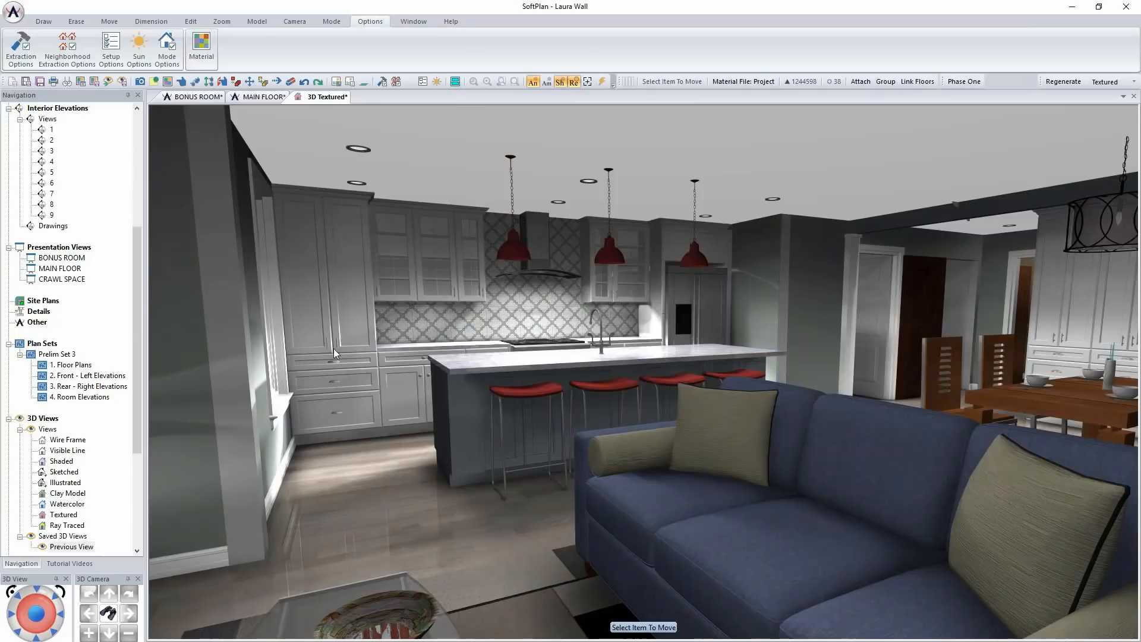
Edit the kitchen base cabinet beside the island and set its handles to pull pipe.dwg
{"action": "right_click", "coordinate": [416, 370]}
{"action": "left_click", "coordinate": [415, 366]}
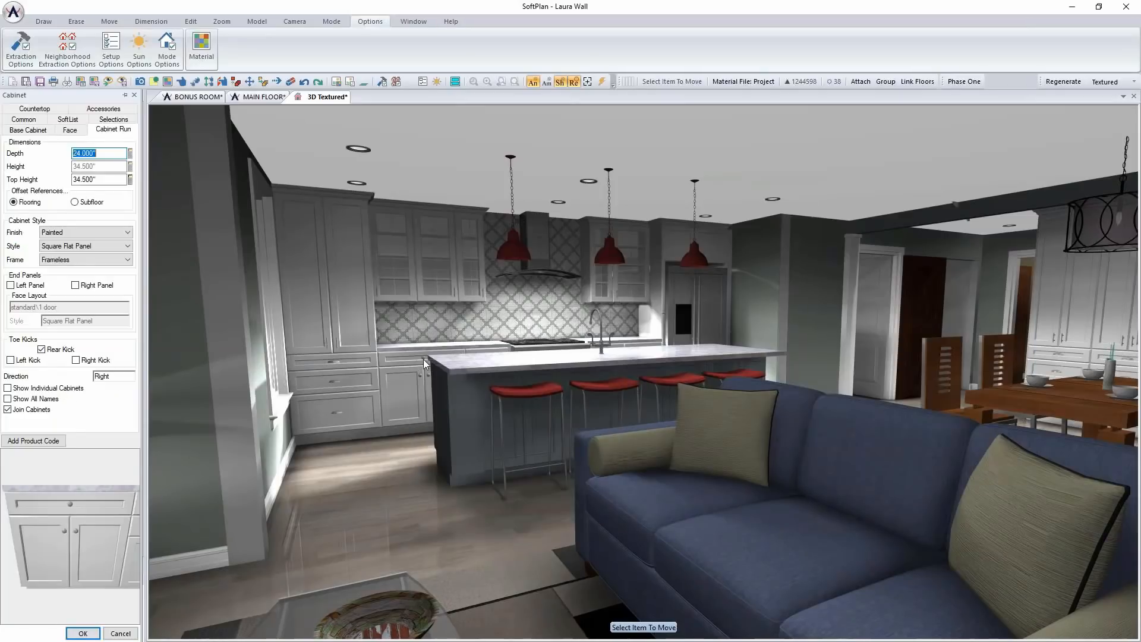
{"action": "left_click", "coordinate": [103, 109]}
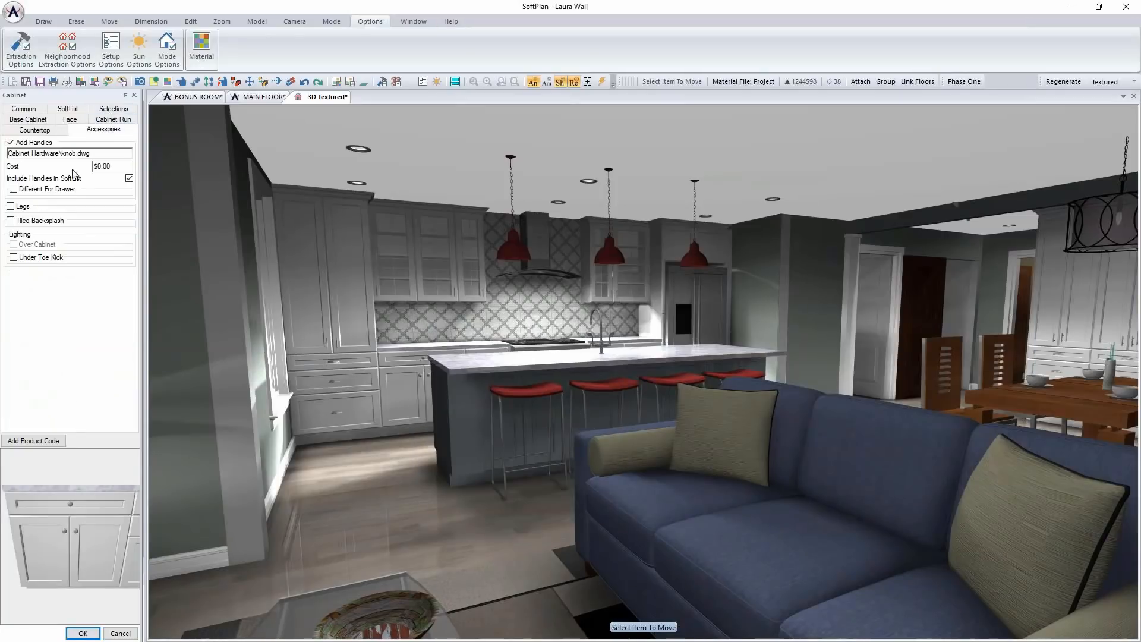
{"action": "left_click", "coordinate": [67, 153]}
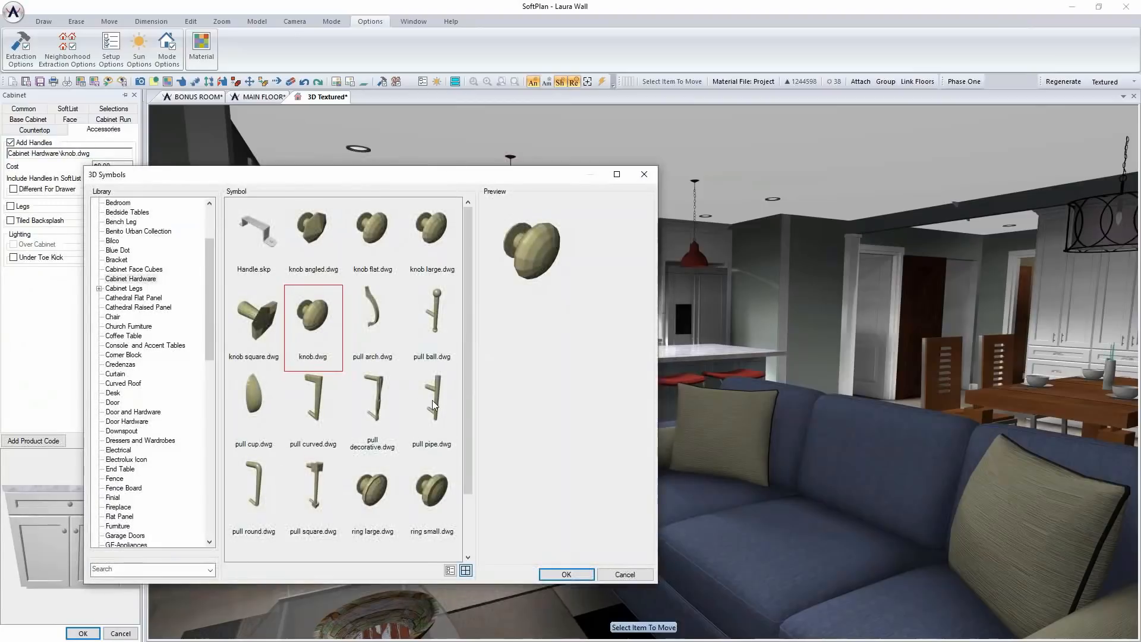
{"action": "left_click", "coordinate": [434, 399]}
{"action": "left_click", "coordinate": [566, 574]}
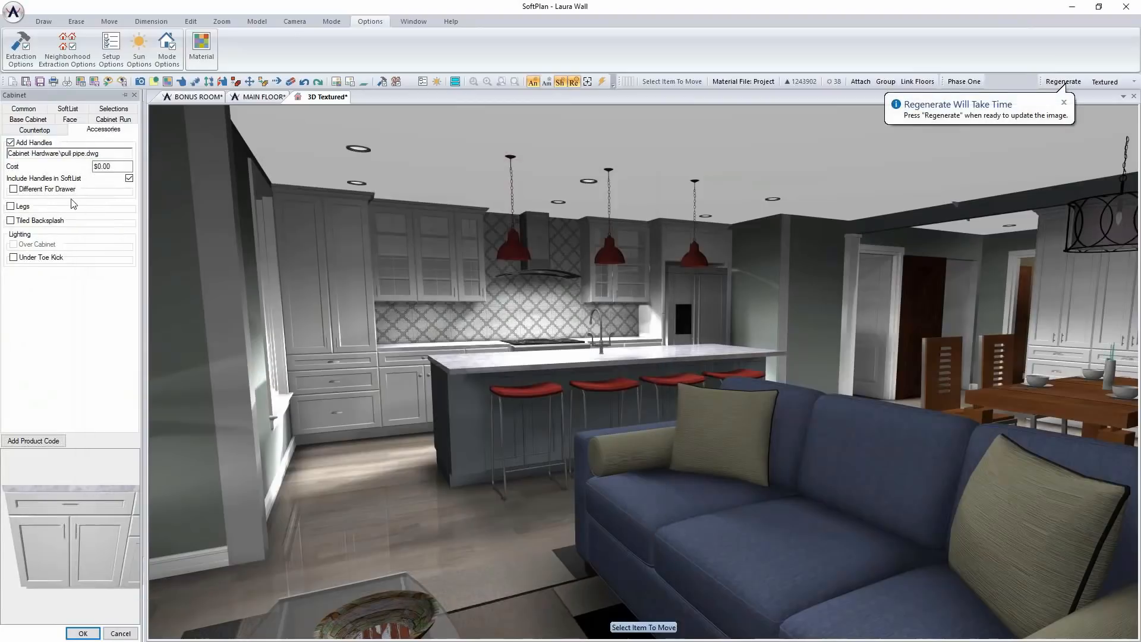
Give the base cabinet drawers the different handle pull cup.dwg, apply the cabinet changes, and regenerate the textured view
{"action": "left_click", "coordinate": [63, 189]}
{"action": "left_click", "coordinate": [64, 200]}
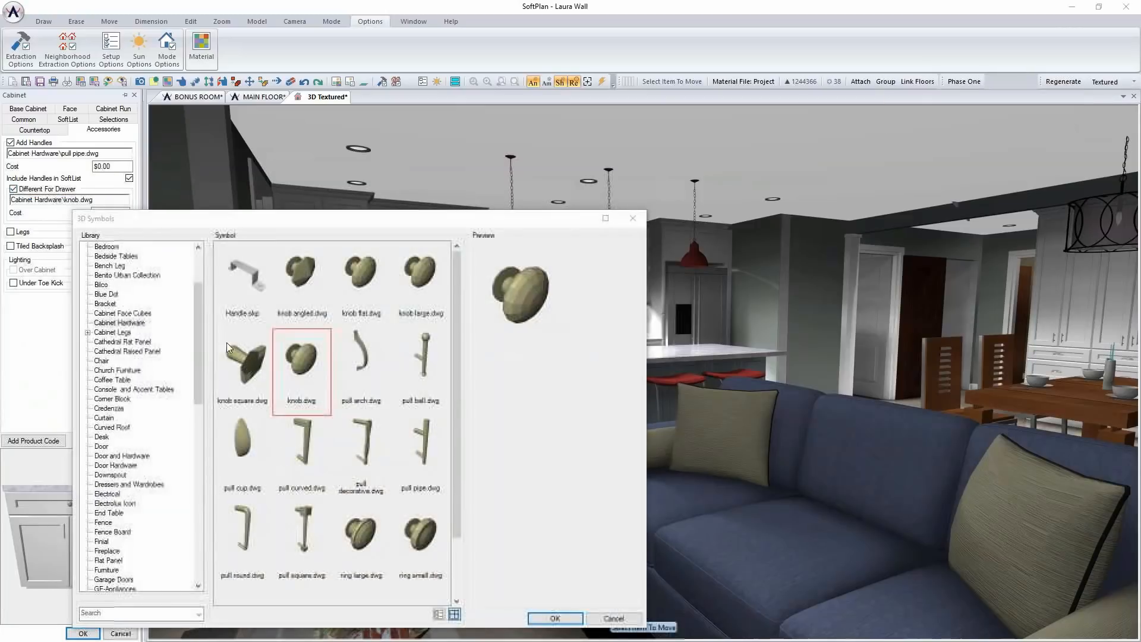
{"action": "left_click", "coordinate": [238, 430]}
{"action": "left_click", "coordinate": [555, 618]}
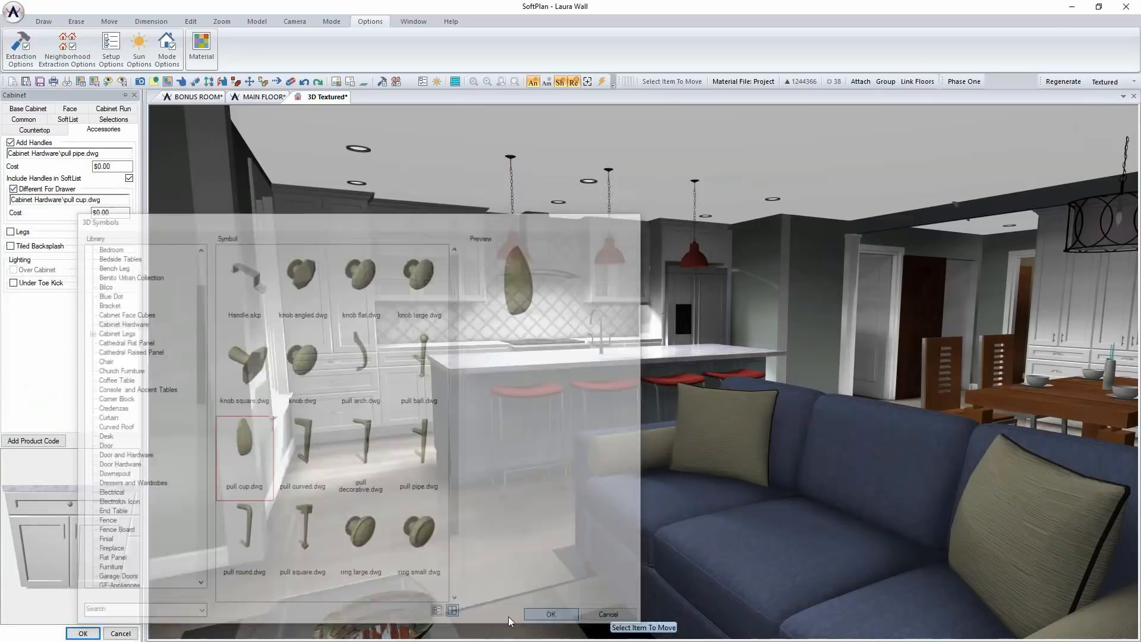
{"action": "left_click", "coordinate": [83, 633]}
{"action": "left_click", "coordinate": [1067, 82]}
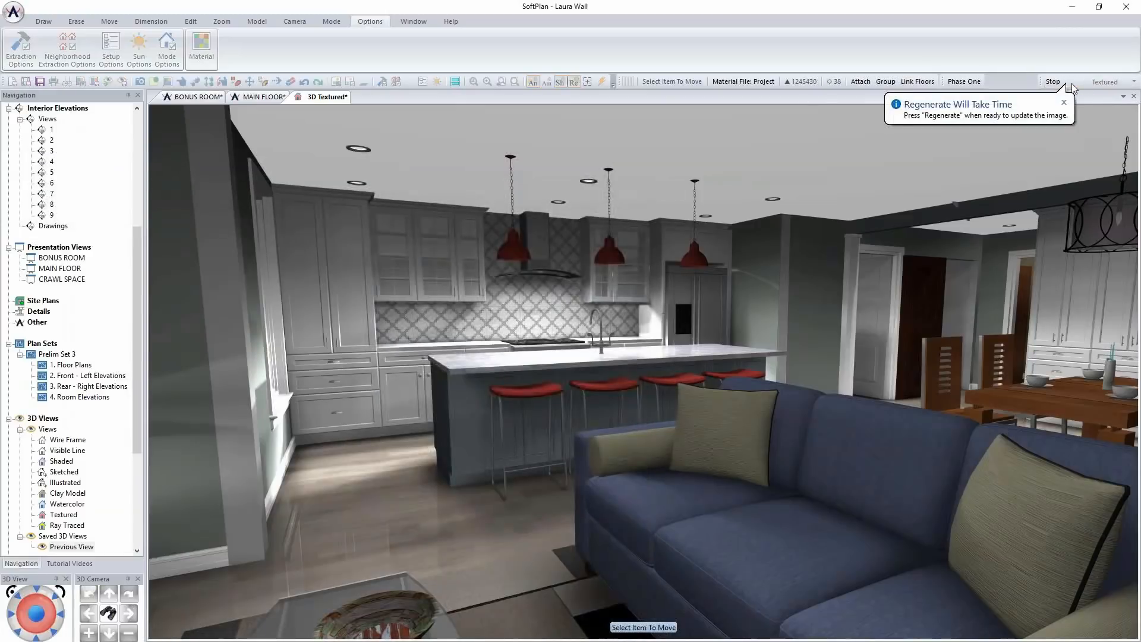